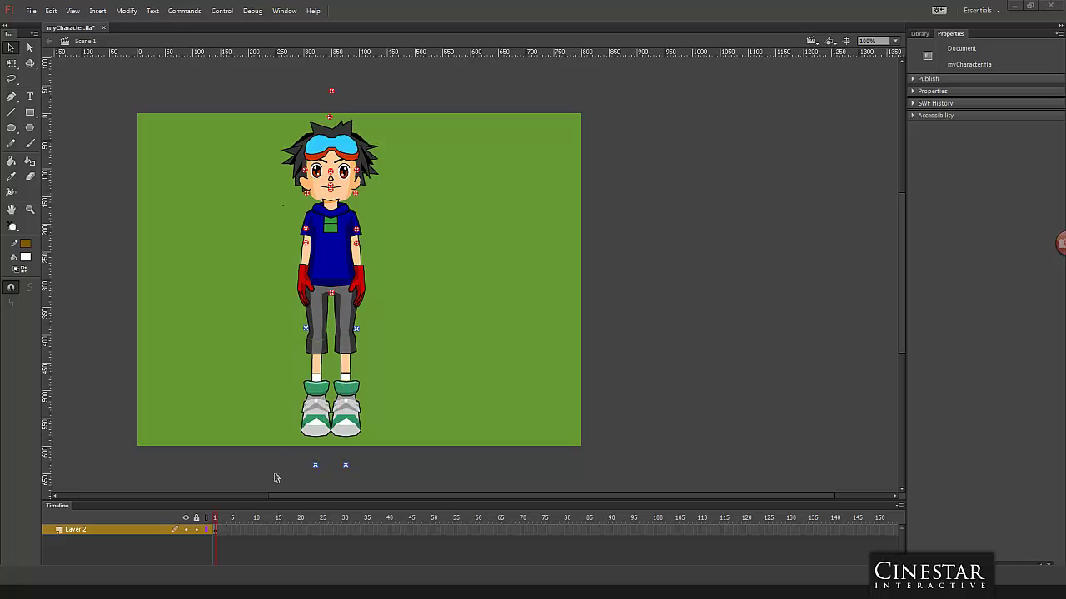
Step: Select the seven lower torso, pelvis and leg pivots in outline view, cut them and paste them in place in front of the artwork
{"action": "left_click", "coordinate": [207, 529]}
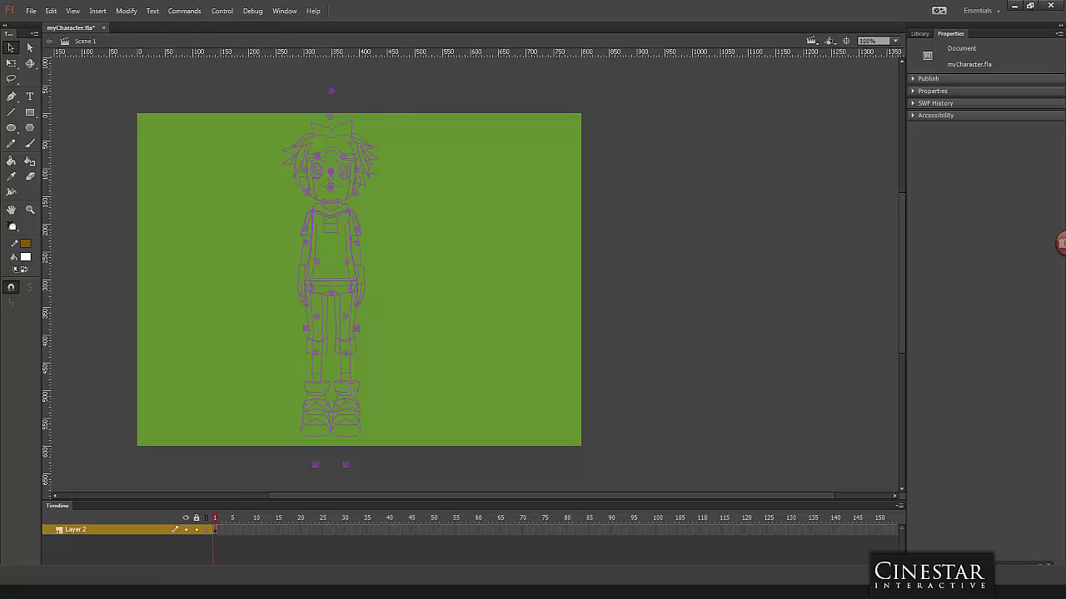
{"action": "left_click", "coordinate": [349, 356]}
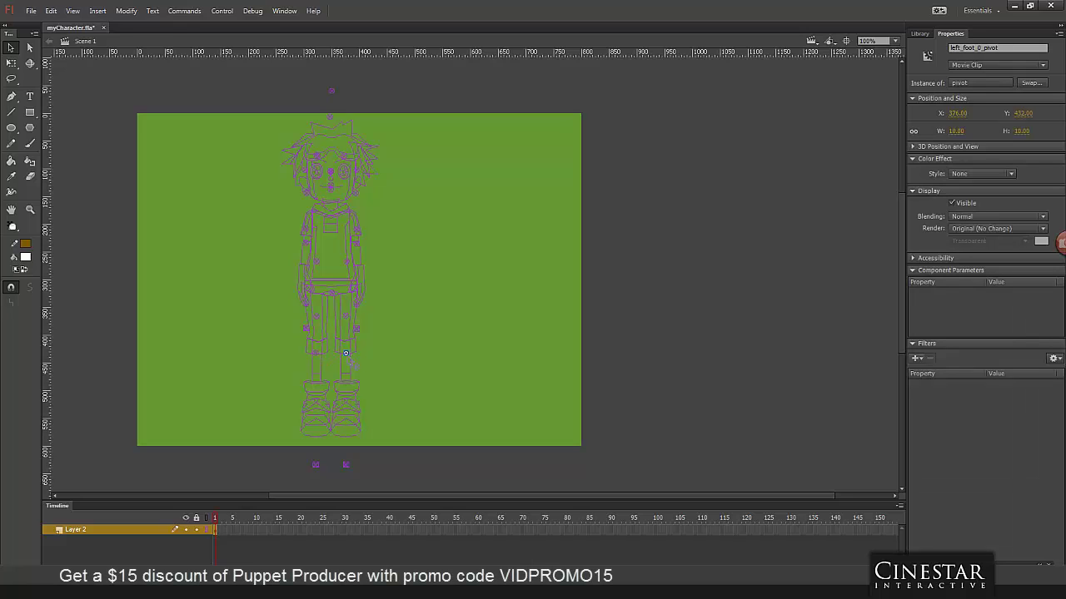
{"action": "left_click", "coordinate": [314, 353], "text": "shift"}
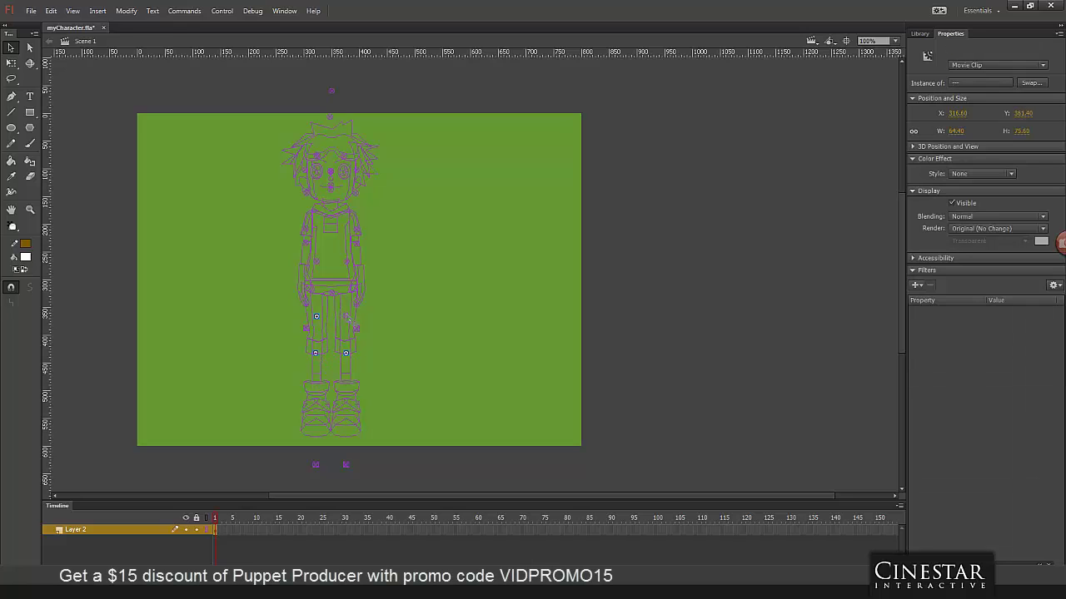
{"action": "left_click", "coordinate": [329, 248], "text": "shift"}
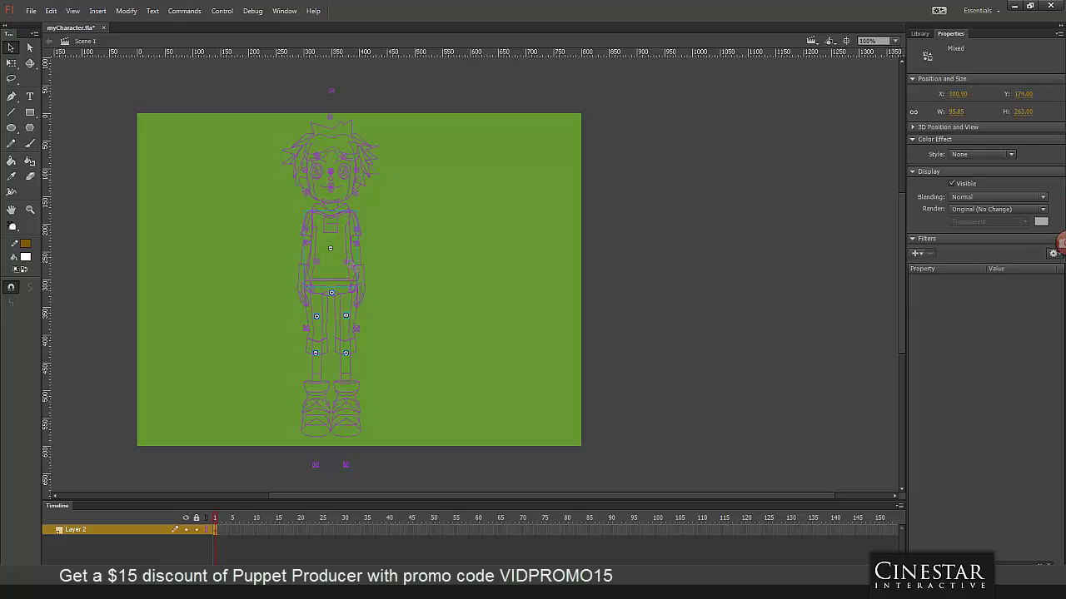
{"action": "left_click", "coordinate": [329, 248], "text": "shift"}
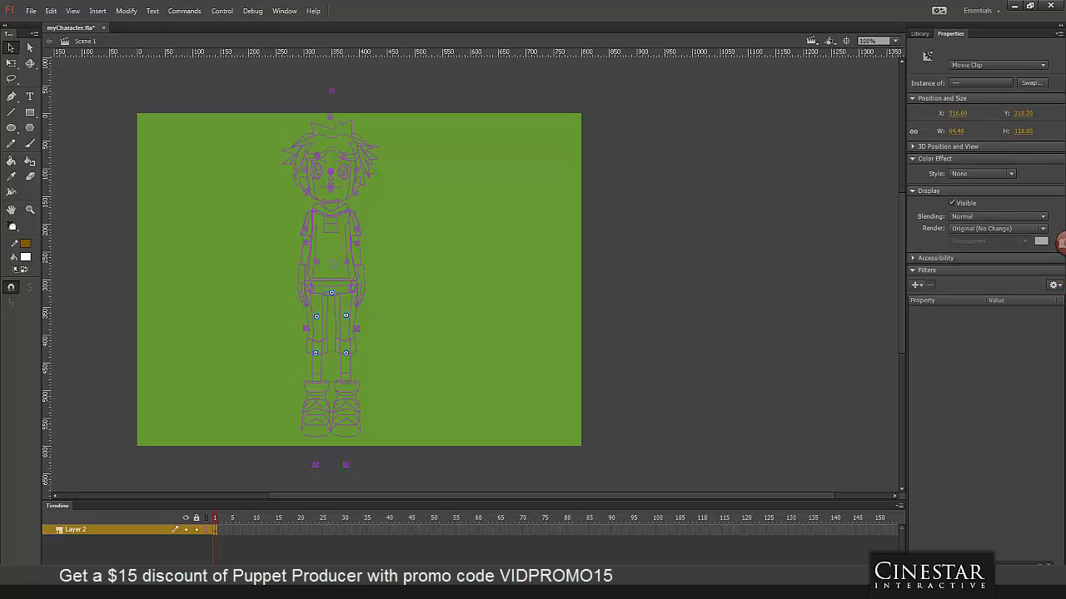
{"action": "left_click", "coordinate": [330, 248], "text": "shift"}
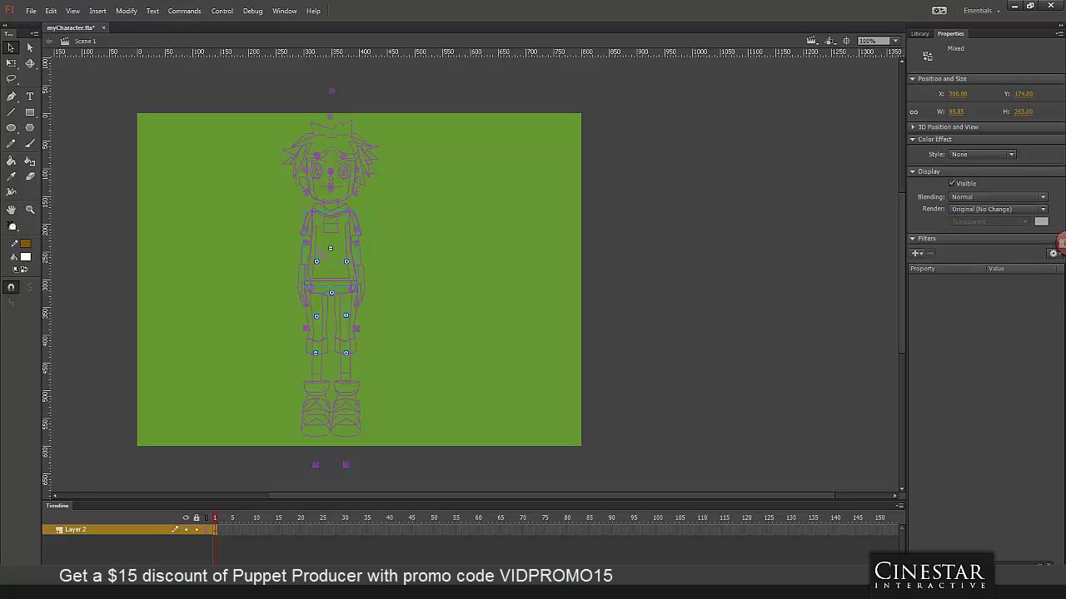
{"action": "left_click", "coordinate": [330, 248], "text": "shift"}
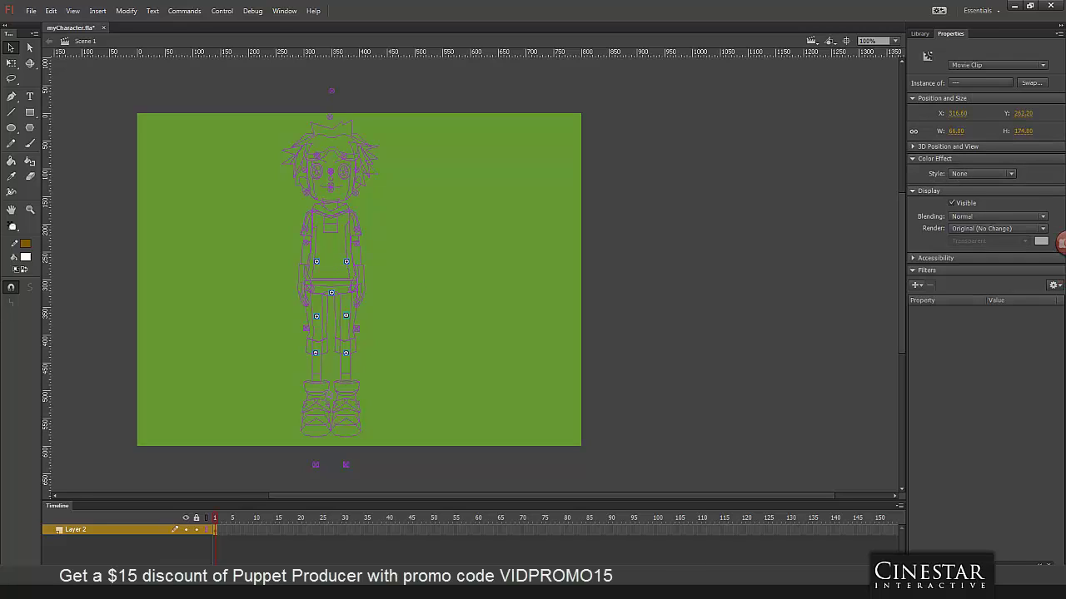
{"action": "left_click", "coordinate": [205, 530]}
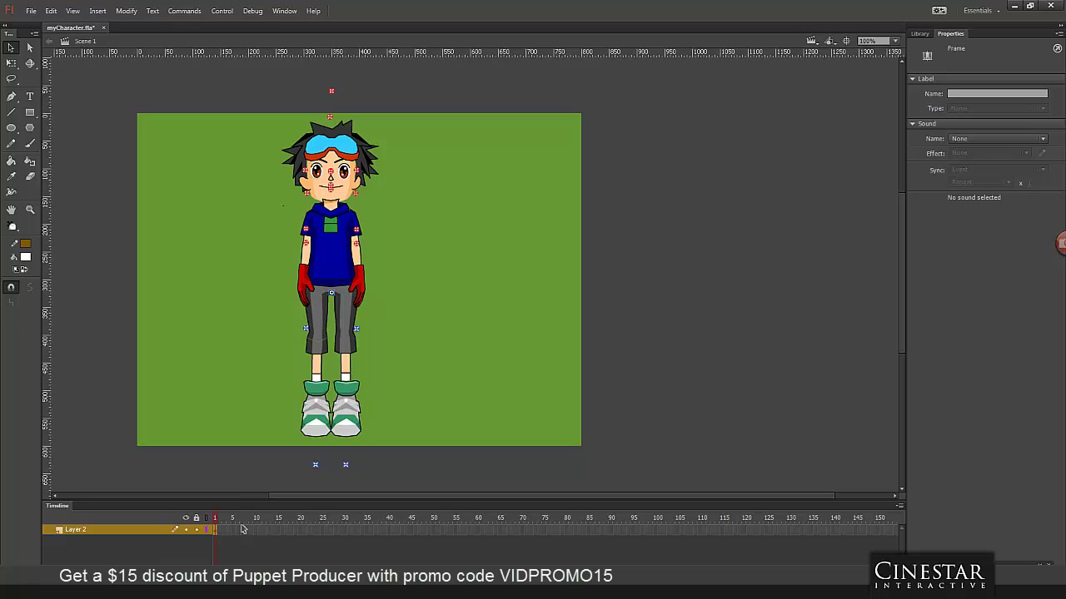
{"action": "right_click", "coordinate": [427, 348]}
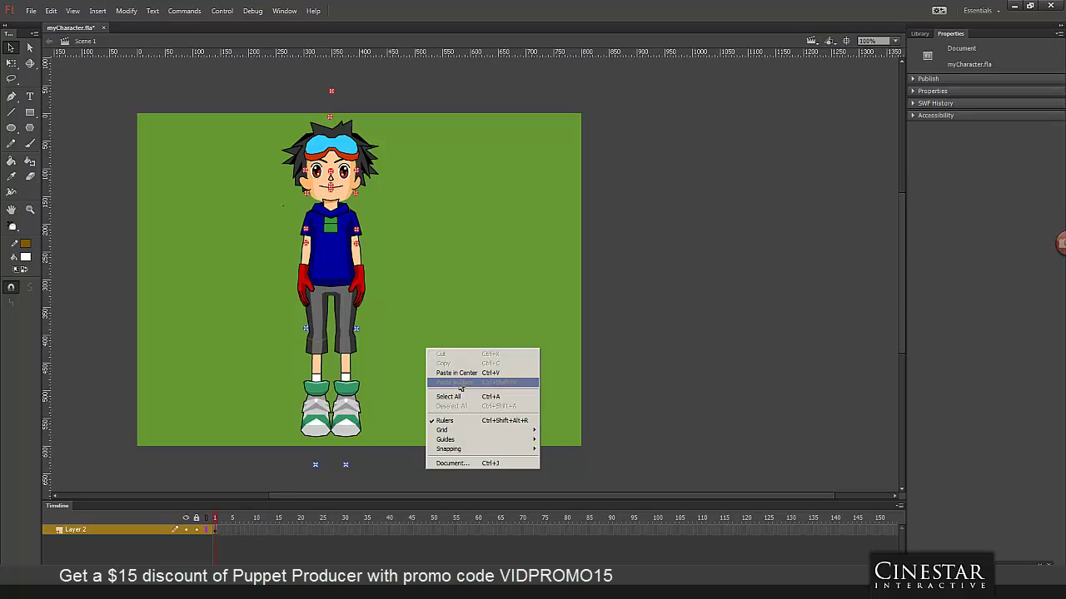
{"action": "left_click", "coordinate": [466, 390]}
{"action": "left_click", "coordinate": [462, 344]}
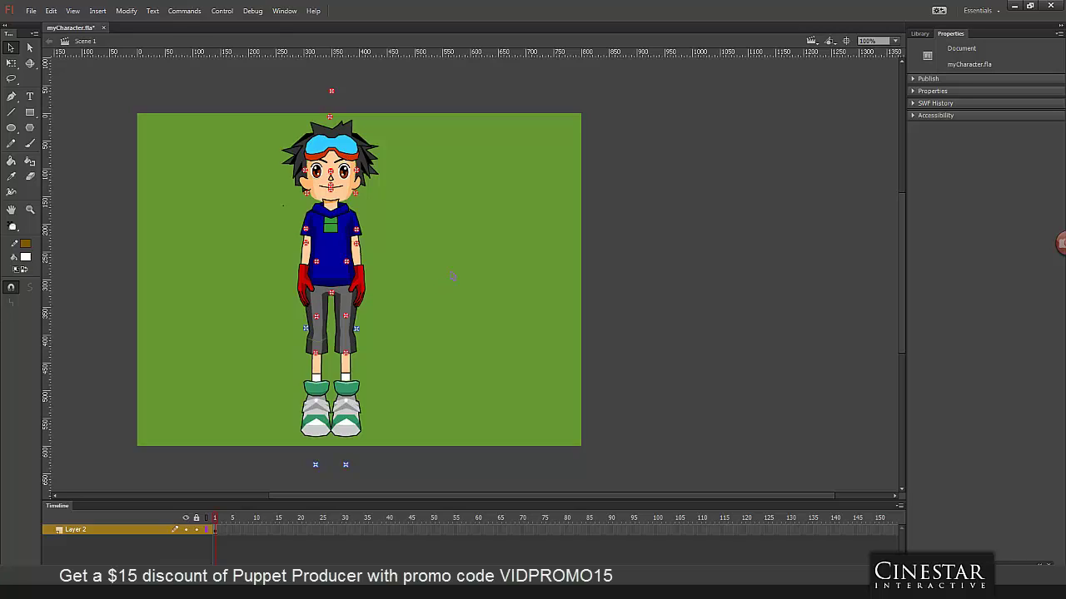
{"action": "scroll", "coordinate": [459, 156], "scroll_direction": "up", "scroll_amount": 3}
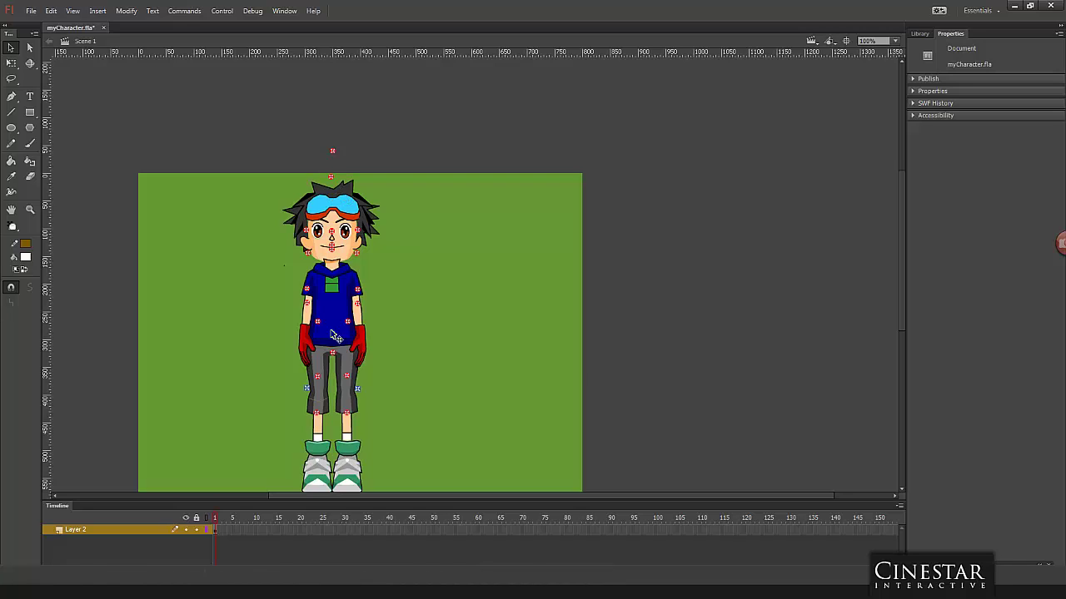
{"action": "left_click", "coordinate": [208, 530]}
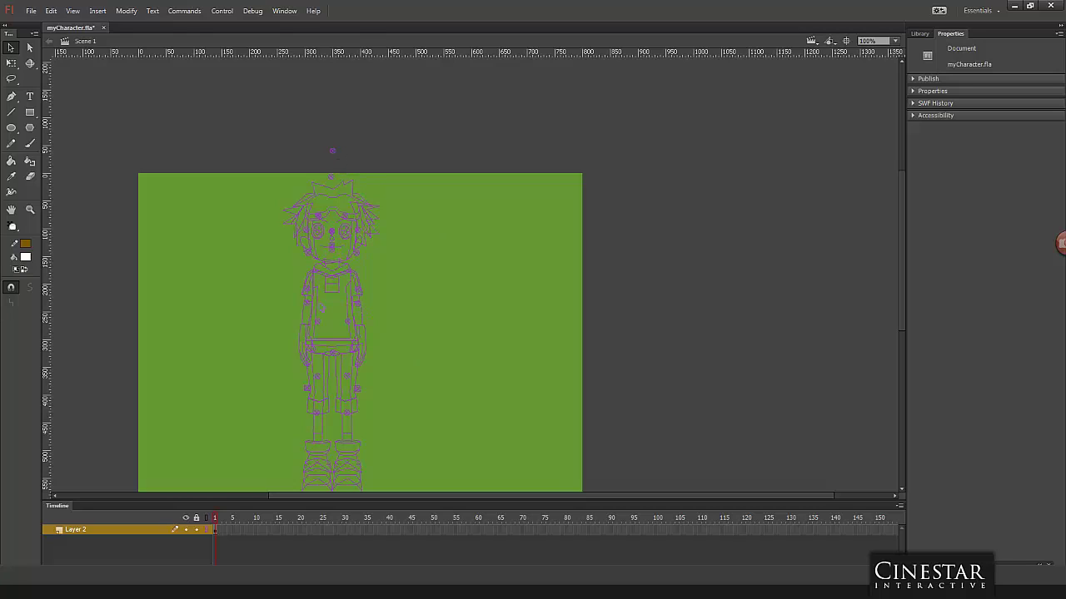
{"action": "left_click", "coordinate": [207, 530]}
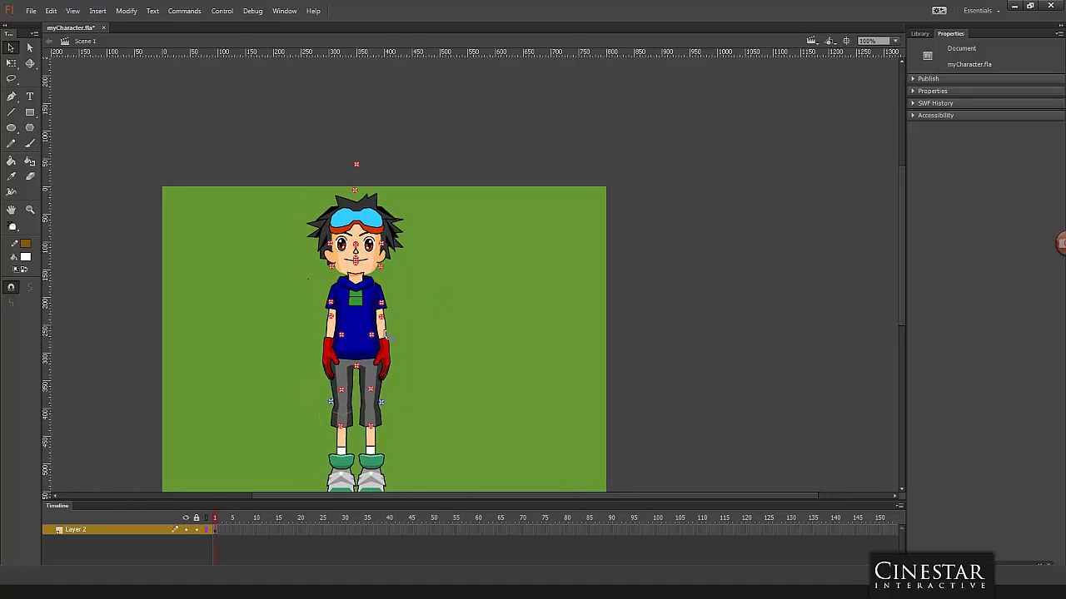
Step: Float the Properties panel over the stage and check the instance names of the right forearm and its pivot
{"action": "key", "text": "ctrl+equal"}
{"action": "key", "text": "ctrl+equal"}
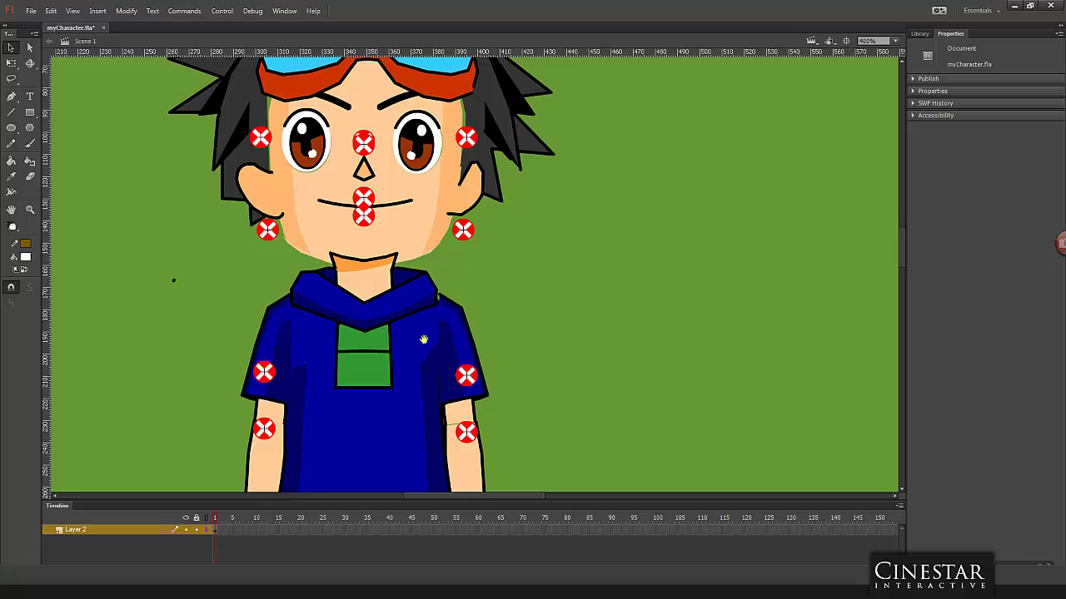
{"action": "left_click_drag", "start_coordinate": [423, 340], "coordinate": [472, 141]}
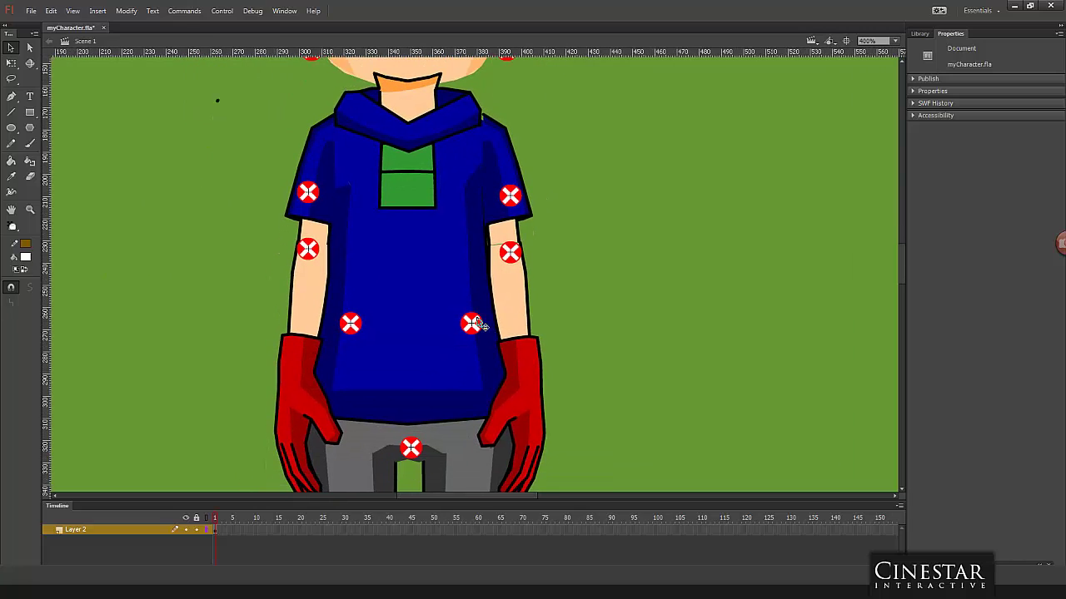
{"action": "left_click", "coordinate": [315, 195]}
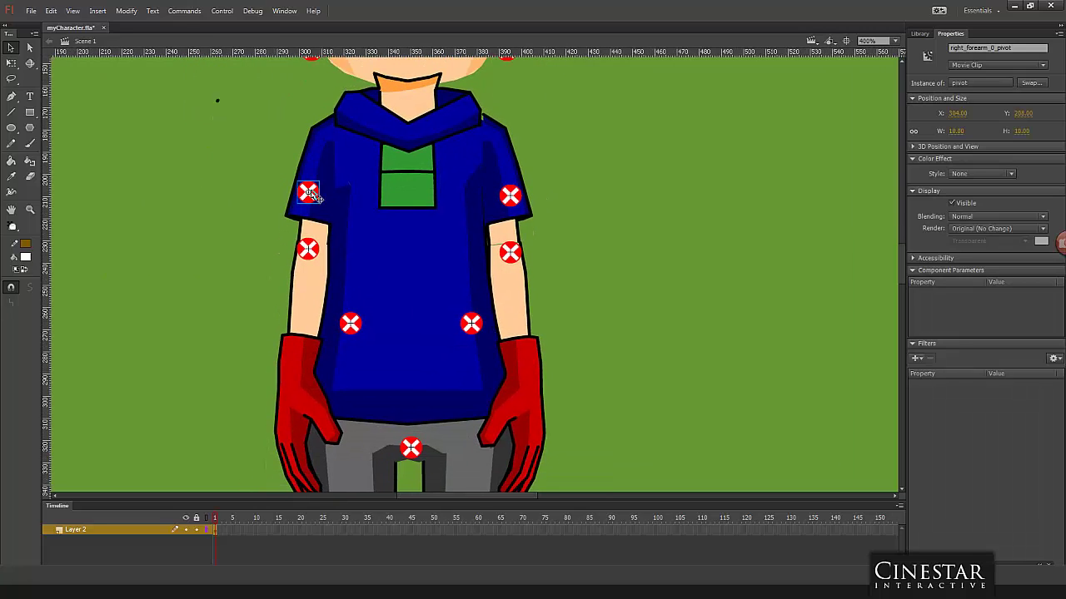
{"action": "left_click_drag", "start_coordinate": [950, 33], "coordinate": [703, 97]}
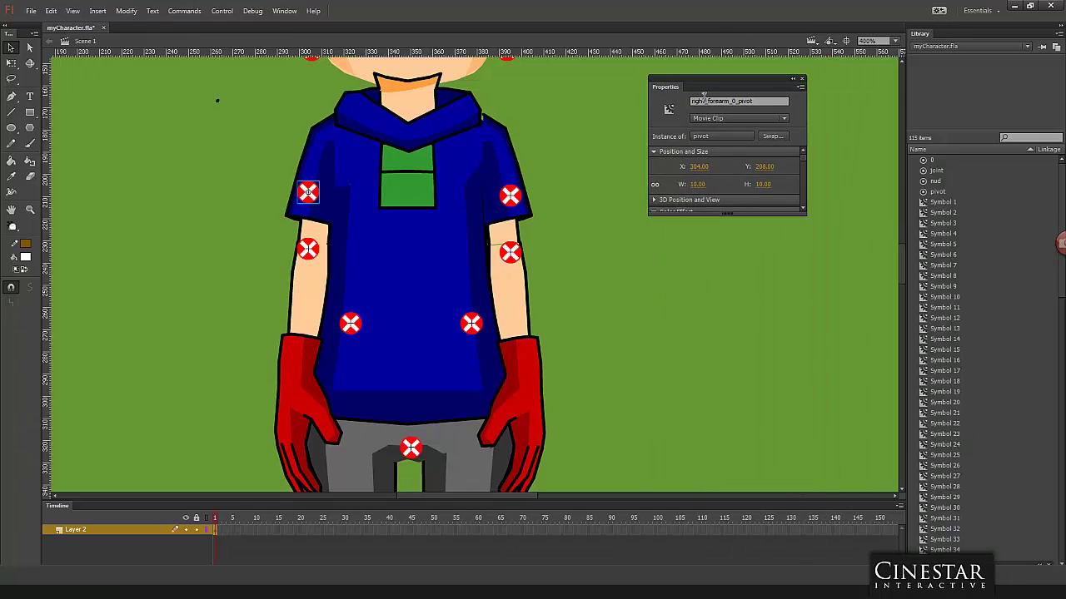
{"action": "double_click", "coordinate": [694, 101]}
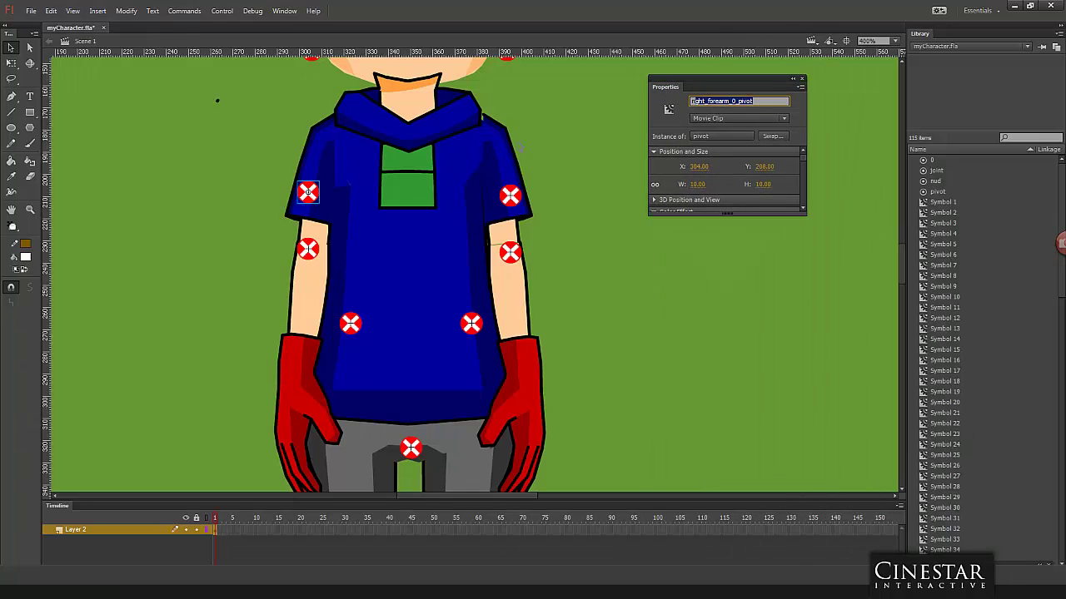
{"action": "double_click", "coordinate": [307, 293]}
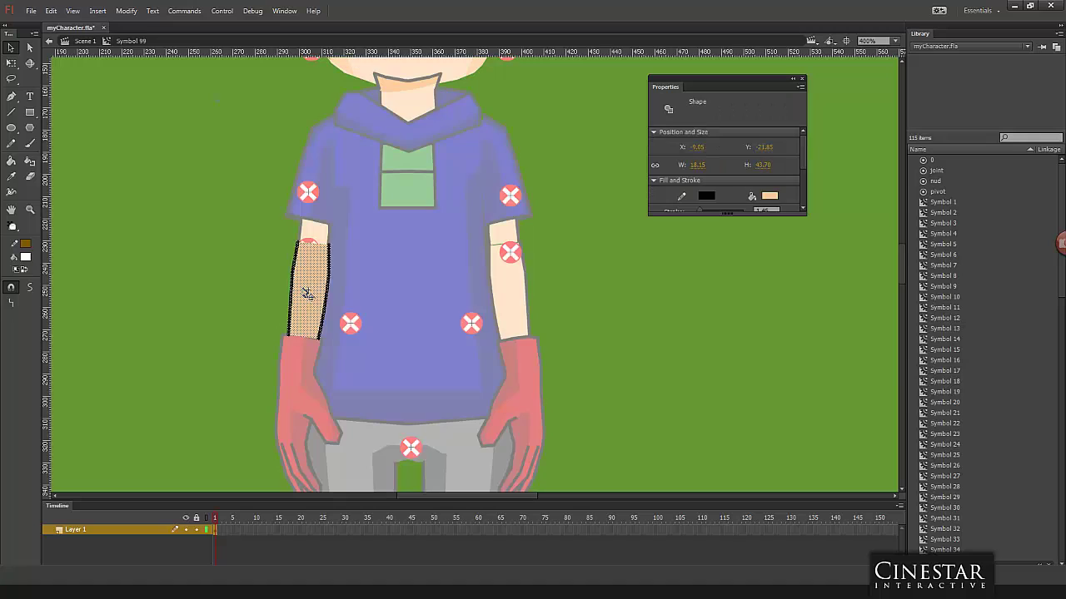
{"action": "left_click", "coordinate": [254, 291]}
{"action": "key", "text": "ctrl+e"}
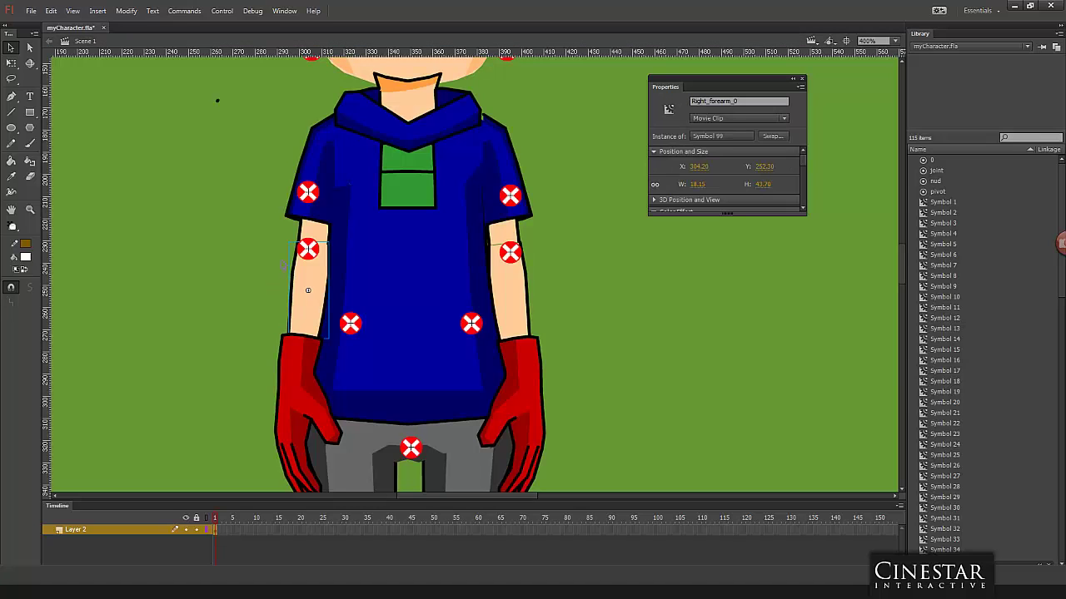
Step: Move right_forearm_0_pivot onto the upper forearm at about X 303.5, Y 243.75 and right_hand_0_pivot onto the glove's wrist at about X 299, Y 283.6
{"action": "left_click_drag", "start_coordinate": [308, 192], "coordinate": [297, 287]}
{"action": "left_click", "coordinate": [309, 252]}
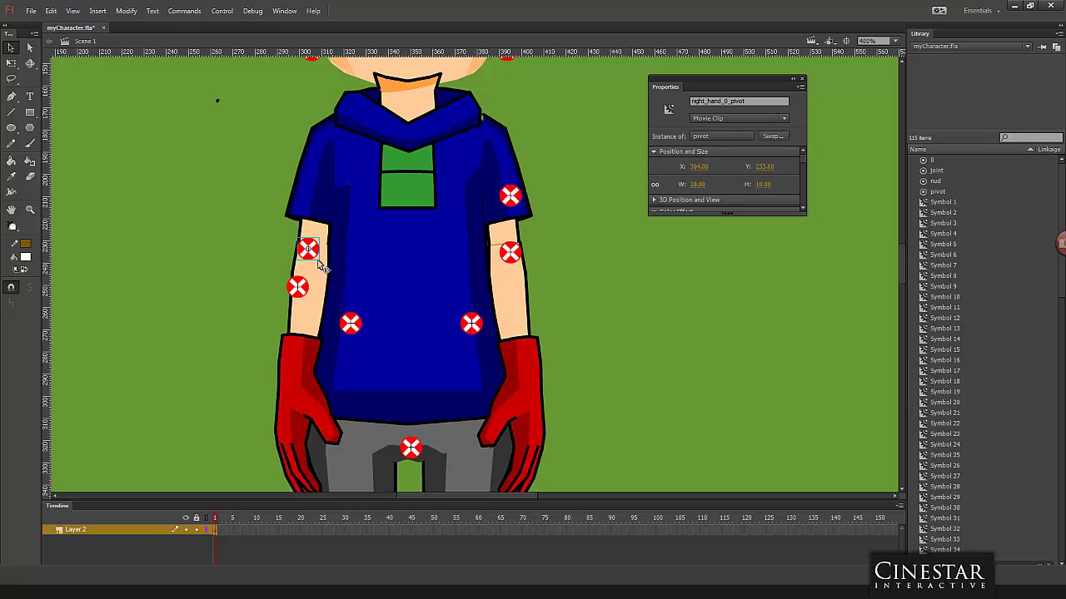
{"action": "mouse_move", "coordinate": [308, 248]}
{"action": "left_mouse_down"}
{"action": "mouse_move", "coordinate": [288, 338]}
{"action": "mouse_move", "coordinate": [300, 372]}
{"action": "mouse_move", "coordinate": [300, 363]}
{"action": "left_mouse_up"}
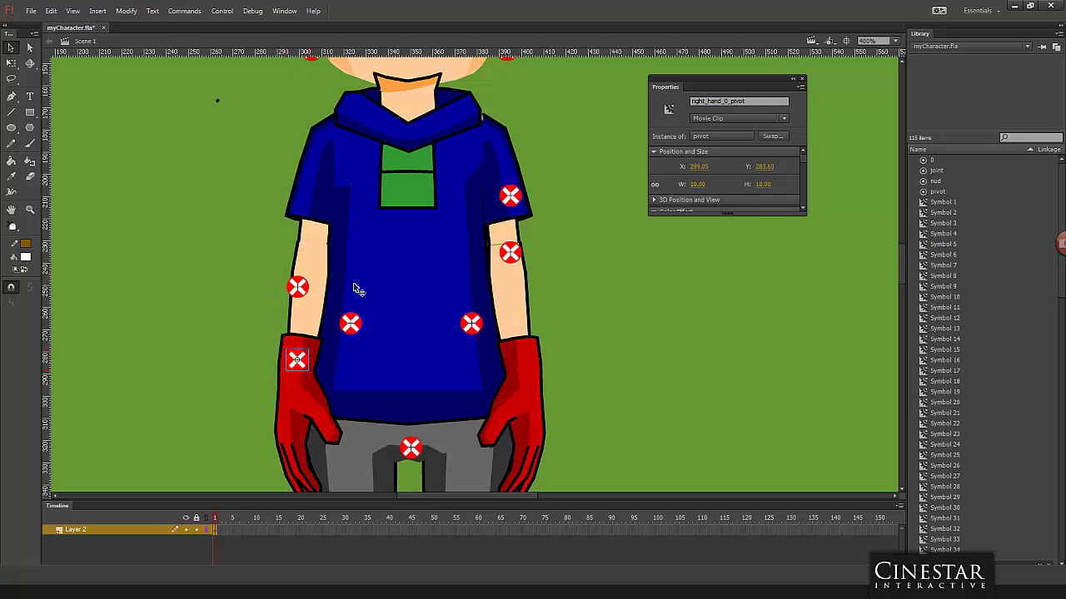
{"action": "left_click_drag", "start_coordinate": [301, 293], "coordinate": [309, 277]}
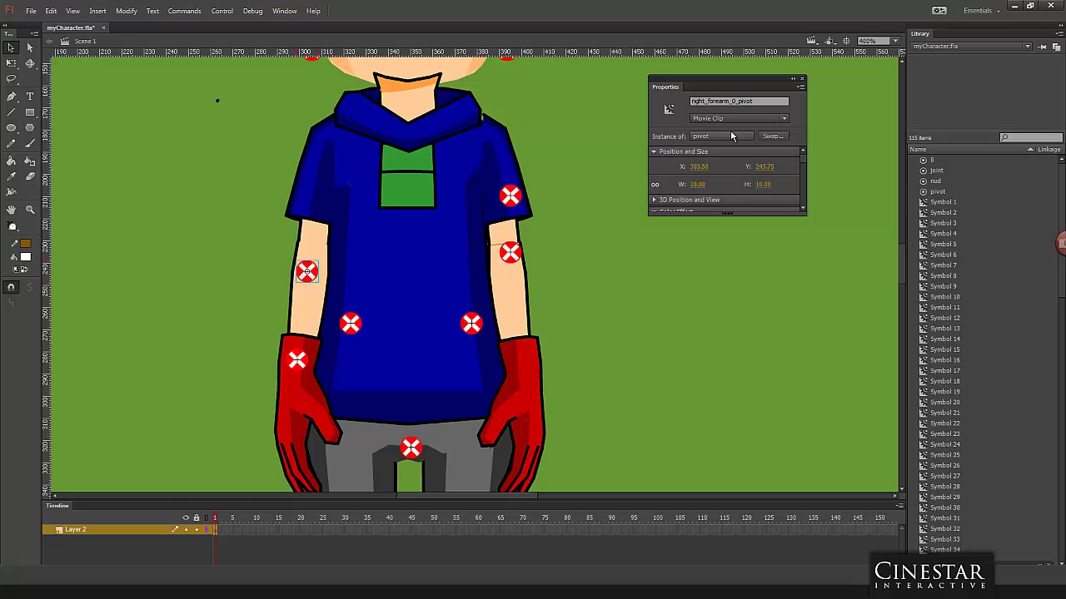
Step: Move right_arm_0_pivot from beside the jaw to the right shoulder, at about X 310.9, Y 188.25
{"action": "left_click_drag", "start_coordinate": [596, 133], "coordinate": [626, 249]}
{"action": "left_click", "coordinate": [341, 165]}
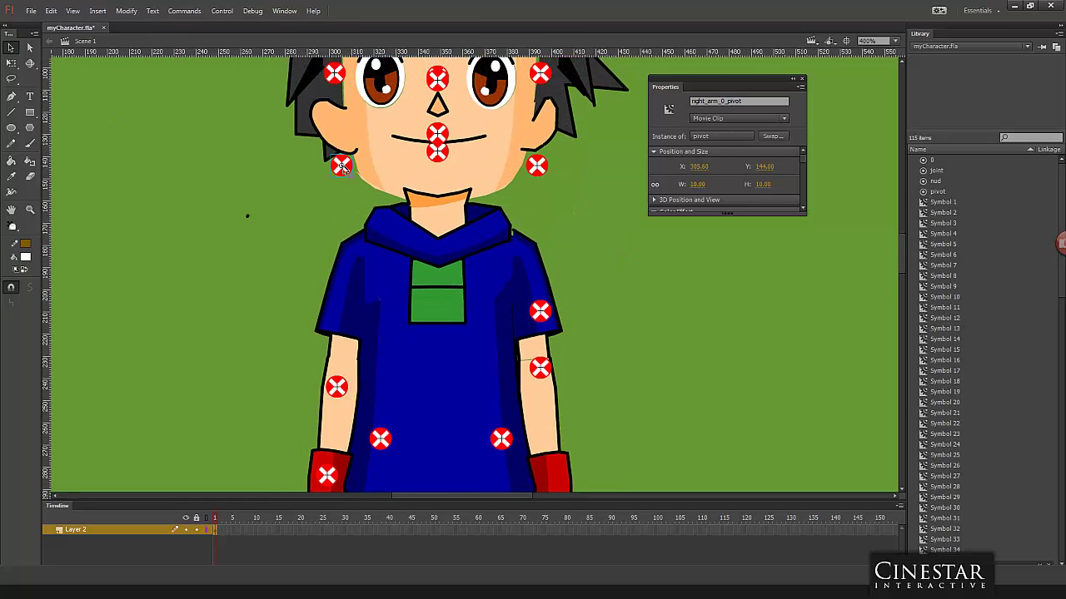
{"action": "mouse_move", "coordinate": [341, 165]}
{"action": "left_mouse_down"}
{"action": "mouse_move", "coordinate": [367, 267]}
{"action": "mouse_move", "coordinate": [353, 264]}
{"action": "left_mouse_up"}
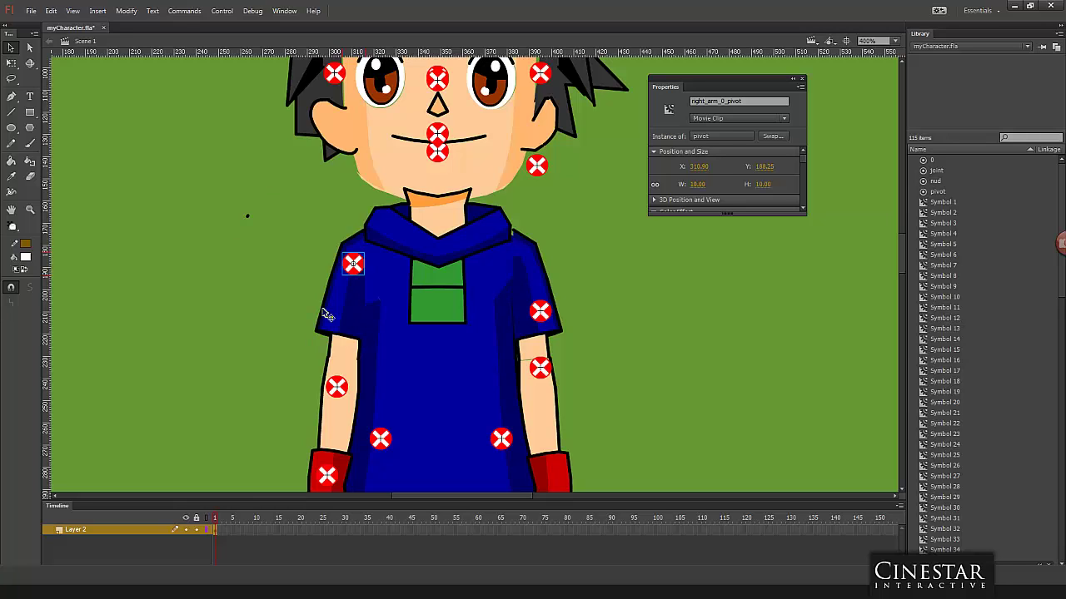
Step: Try rotating the Right_arm_0 instance slightly with Free Transform
{"action": "left_click", "coordinate": [357, 327]}
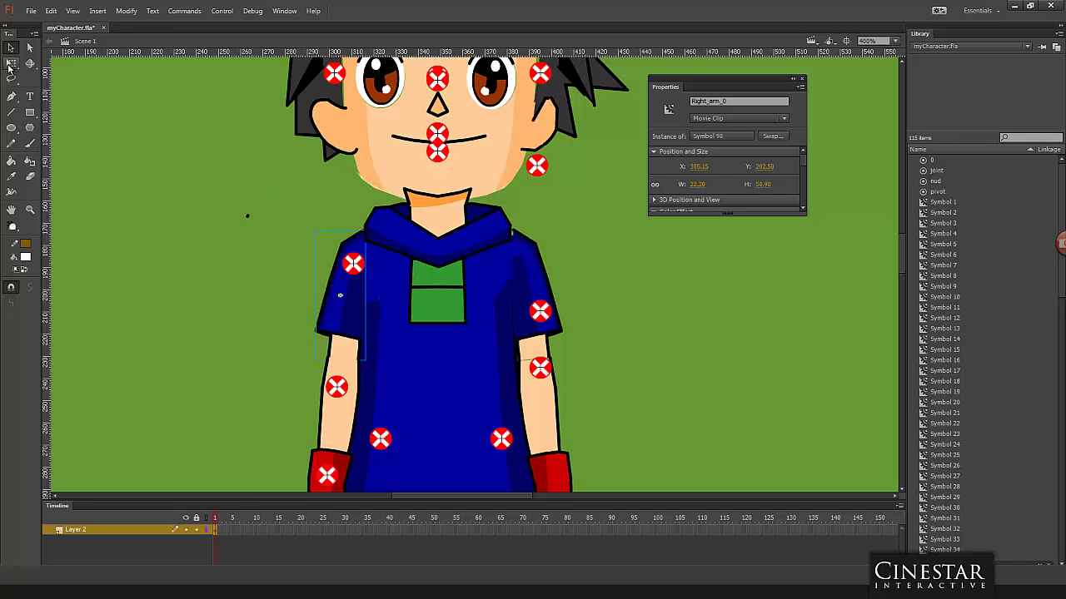
{"action": "left_click", "coordinate": [10, 65]}
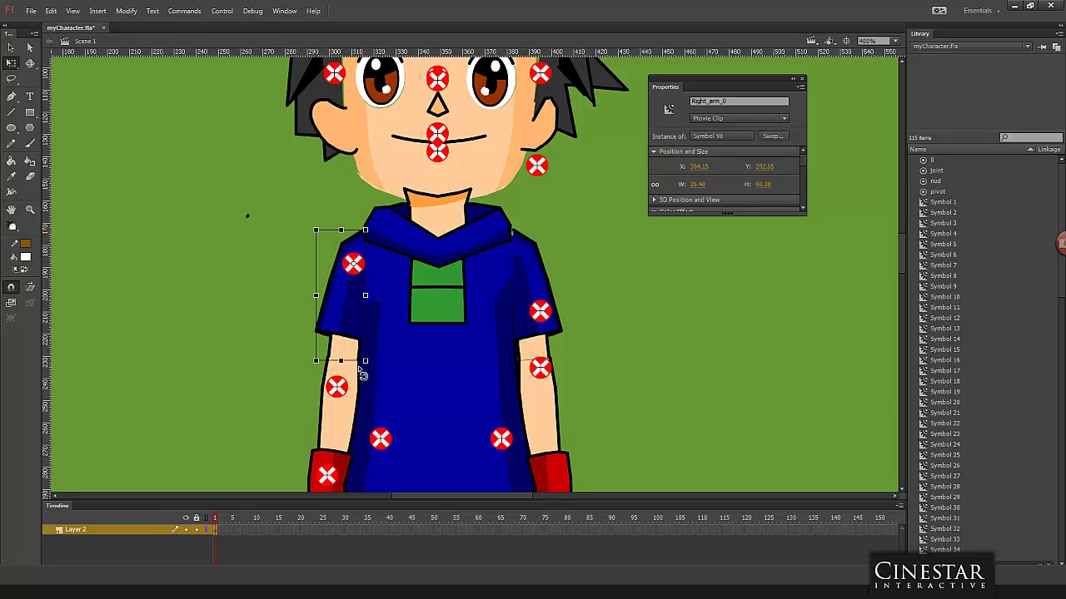
{"action": "left_click_drag", "start_coordinate": [373, 367], "coordinate": [367, 326]}
Step: Delete the stray black dot on the green background beside the character's right shoulder
{"action": "key", "text": "ctrl+minus"}
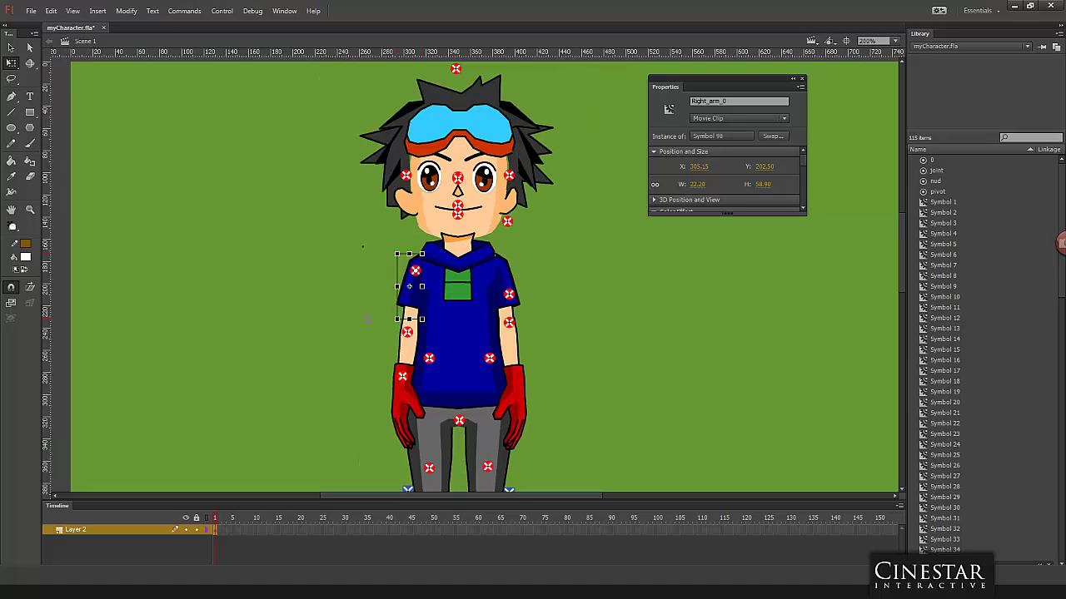
{"action": "key", "text": "ctrl+equal"}
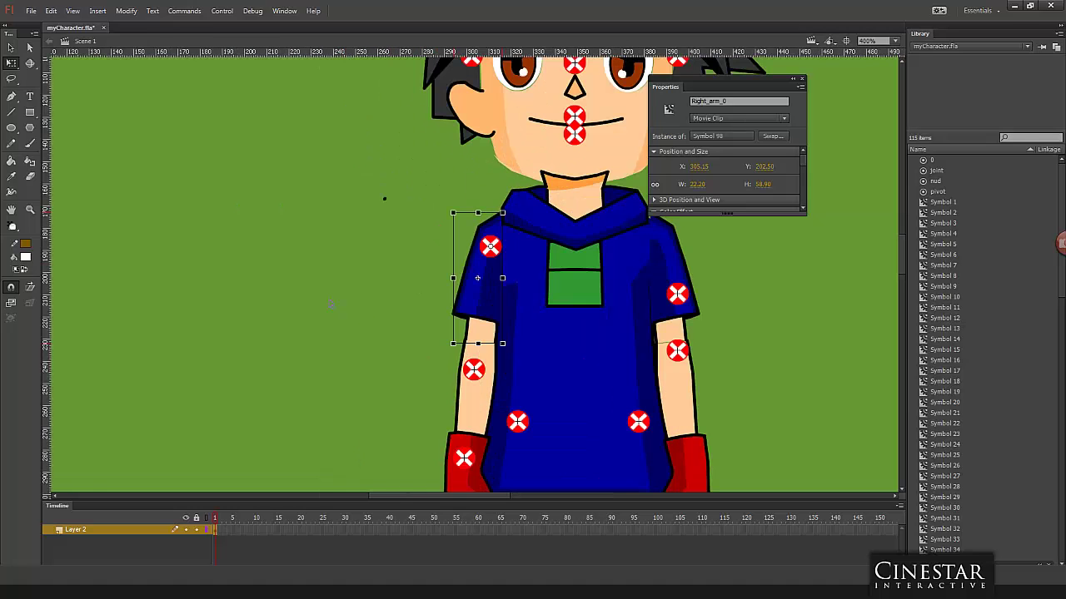
{"action": "left_click_drag", "start_coordinate": [387, 273], "coordinate": [275, 267]}
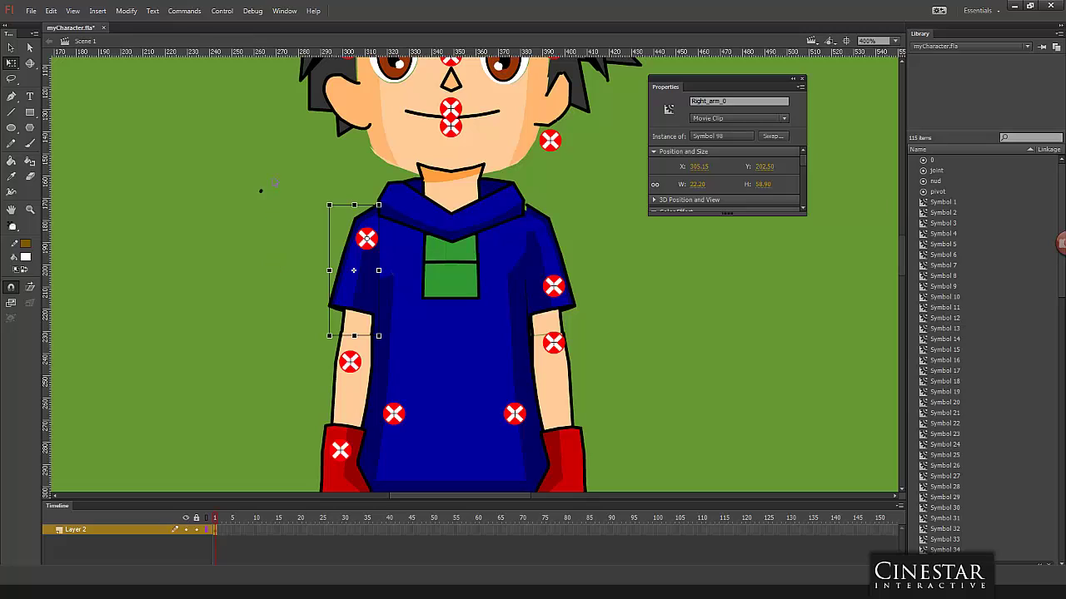
{"action": "left_click_drag", "start_coordinate": [276, 176], "coordinate": [228, 230]}
{"action": "key", "text": "Delete"}
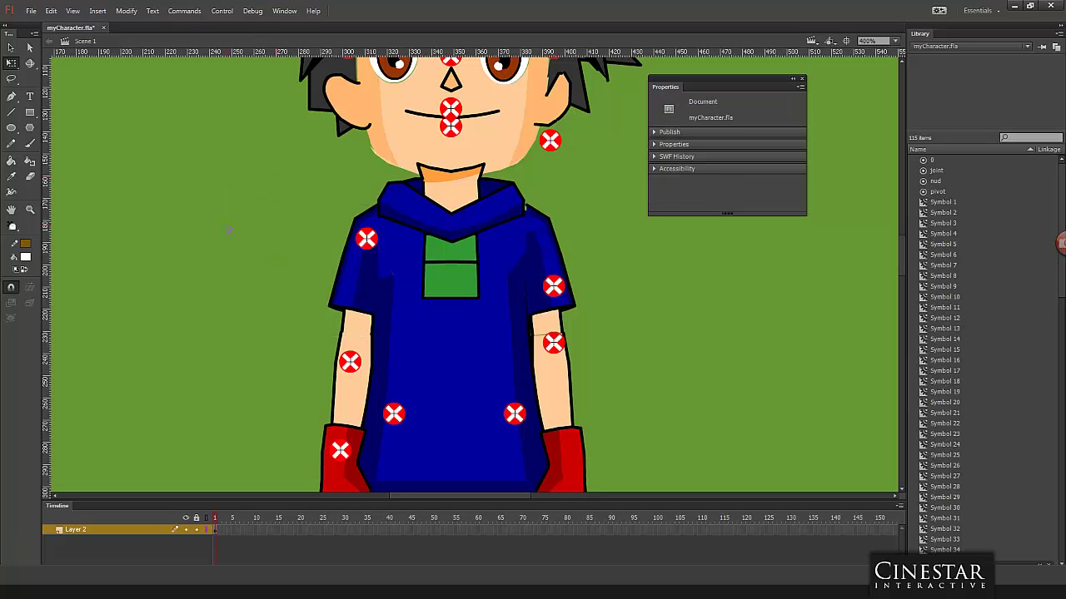
Step: Rotate Right_arm_0 outward to horizontal with Free Transform as a test, and undo the rotation
{"action": "left_click", "coordinate": [354, 278]}
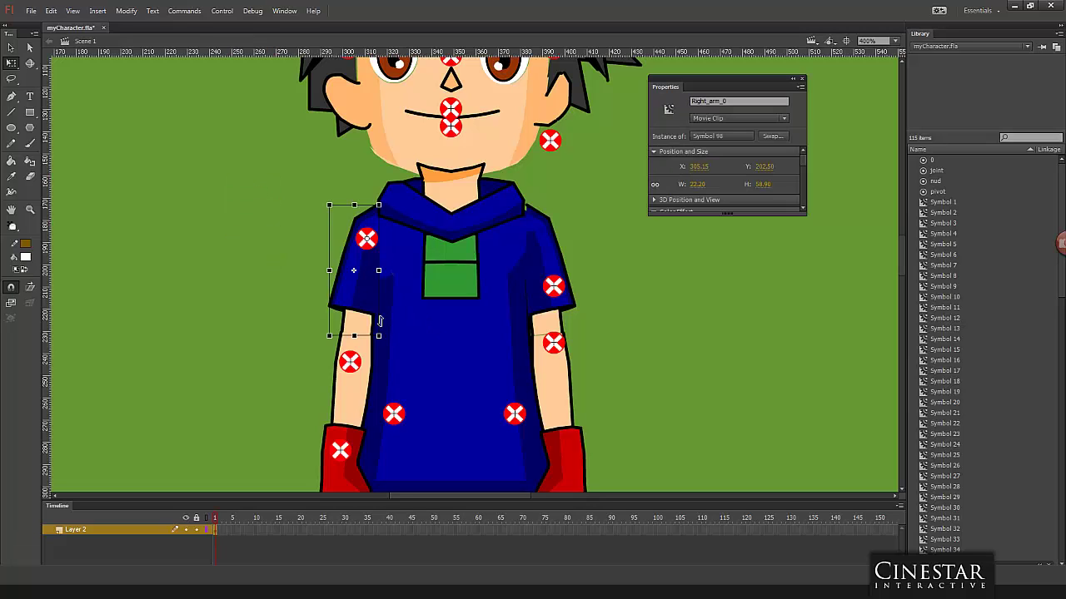
{"action": "left_click_drag", "start_coordinate": [386, 341], "coordinate": [284, 241]}
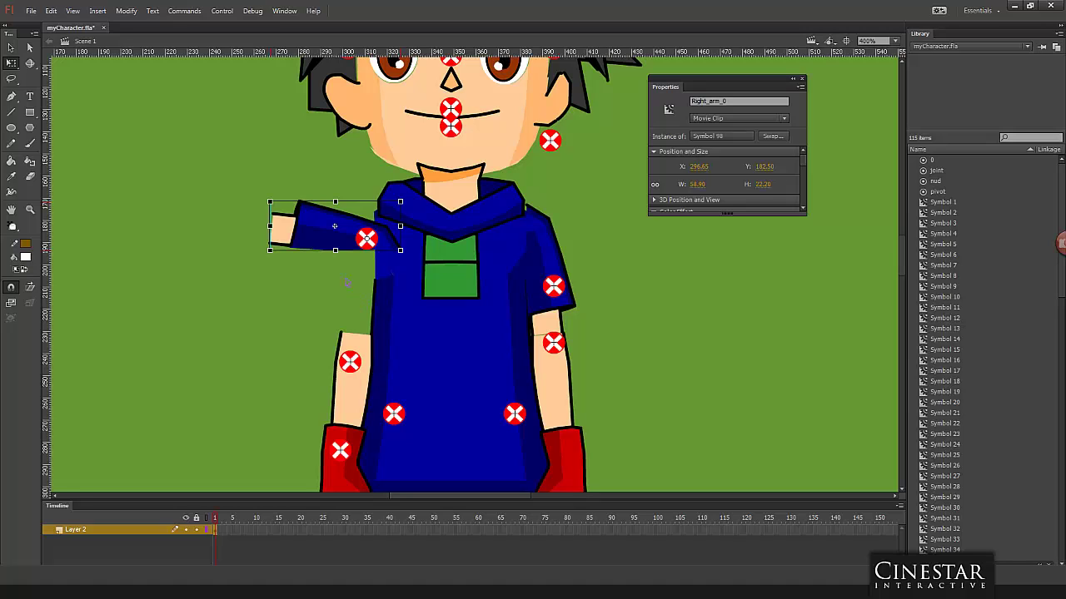
{"action": "key", "text": "ctrl+shift+7"}
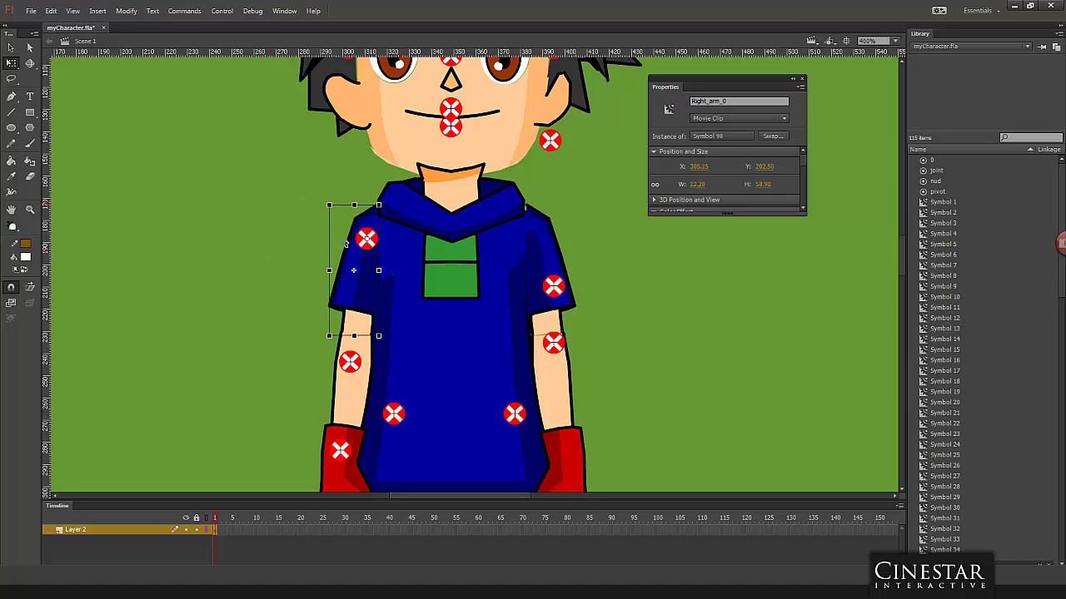
Step: Move right_arm_0_pivot from the right shoulder inward to the edge of the collar, at about X 331.6, Y 183
{"action": "left_click", "coordinate": [321, 243]}
{"action": "left_click", "coordinate": [366, 239]}
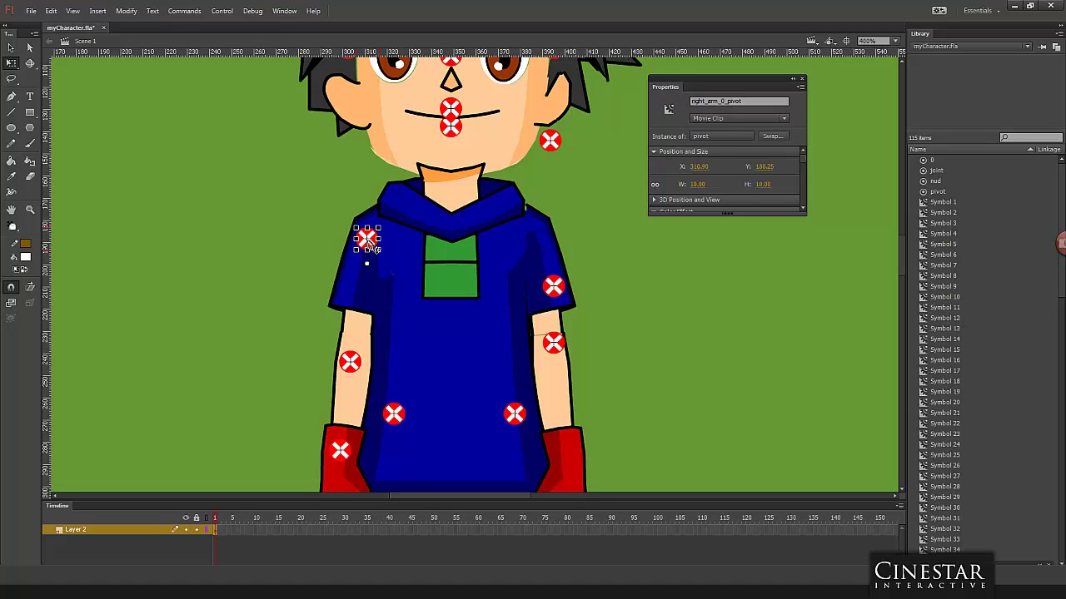
{"action": "mouse_move", "coordinate": [369, 239]}
{"action": "left_mouse_down"}
{"action": "mouse_move", "coordinate": [413, 235]}
{"action": "mouse_move", "coordinate": [373, 239]}
{"action": "mouse_move", "coordinate": [378, 222]}
{"action": "left_mouse_up"}
Step: Test Right_arm_0's swing with Free Transform by rotating it outward to roughly horizontal and back down beside the body
{"action": "left_click", "coordinate": [370, 242]}
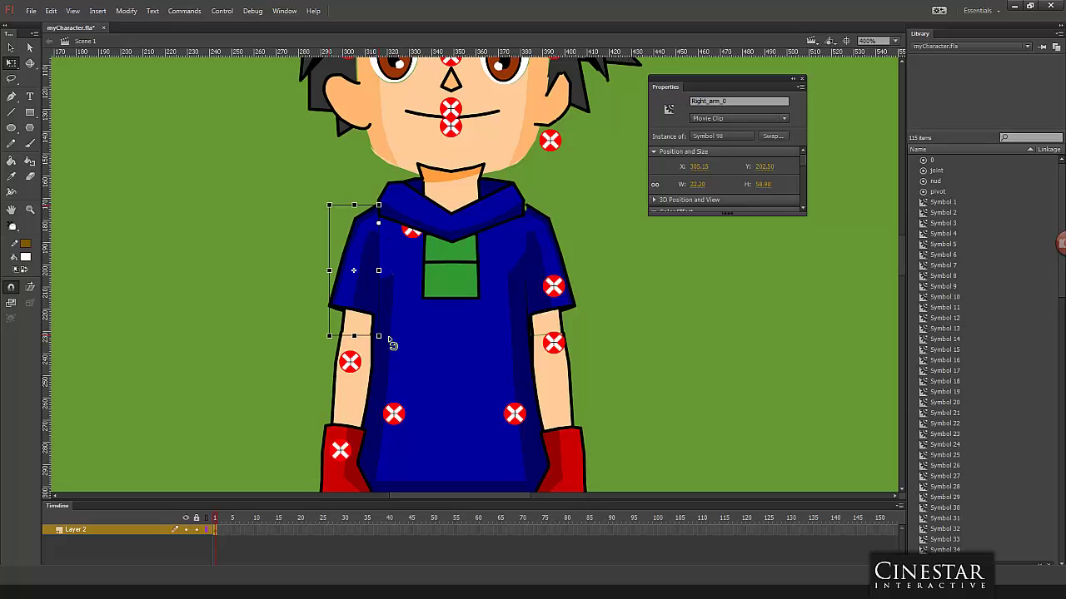
{"action": "left_click_drag", "start_coordinate": [388, 343], "coordinate": [258, 244]}
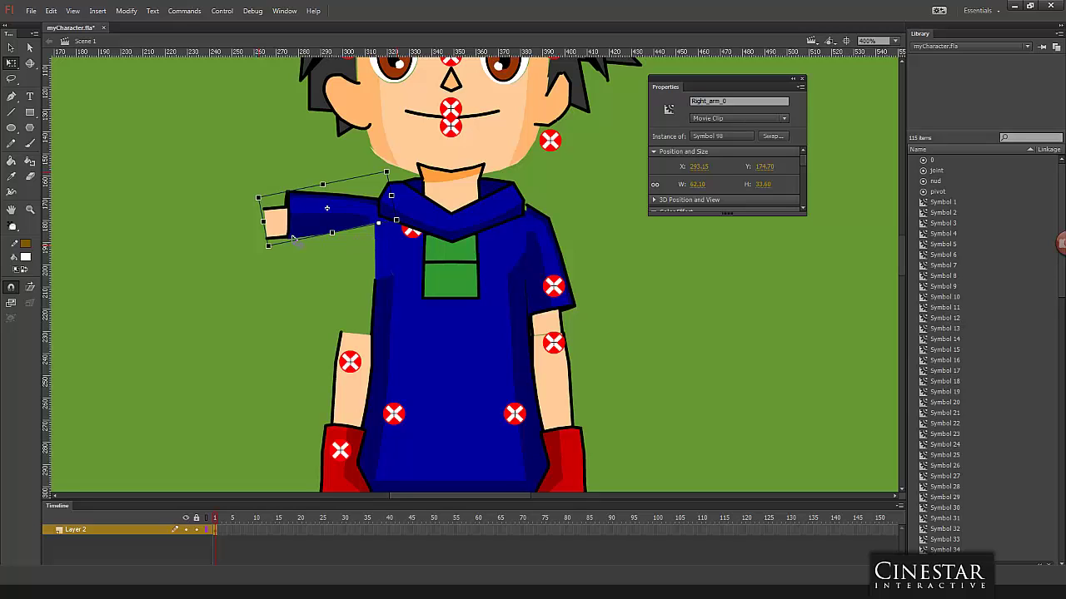
{"action": "mouse_move", "coordinate": [272, 262]}
{"action": "left_mouse_down"}
{"action": "mouse_move", "coordinate": [310, 309]}
{"action": "mouse_move", "coordinate": [402, 328]}
{"action": "mouse_move", "coordinate": [379, 333]}
{"action": "left_mouse_up"}
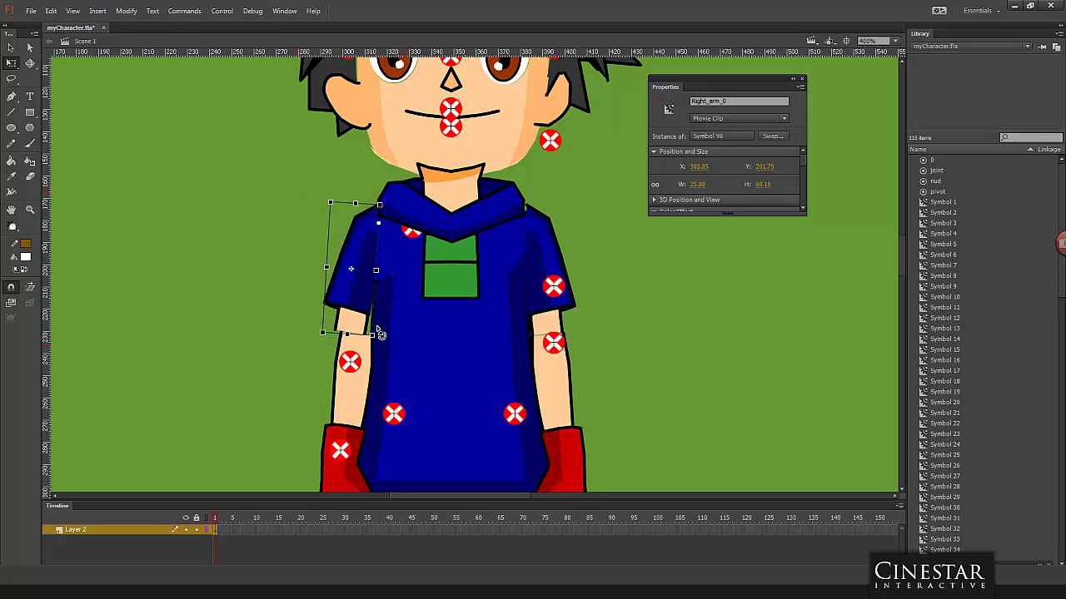
Step: Move Front_hair_0 off the head to expose what lies beneath, and return it over the head at about X 349.55, Y 62
{"action": "left_click", "coordinate": [589, 201]}
{"action": "scroll", "coordinate": [598, 191], "scroll_direction": "up", "scroll_amount": 5}
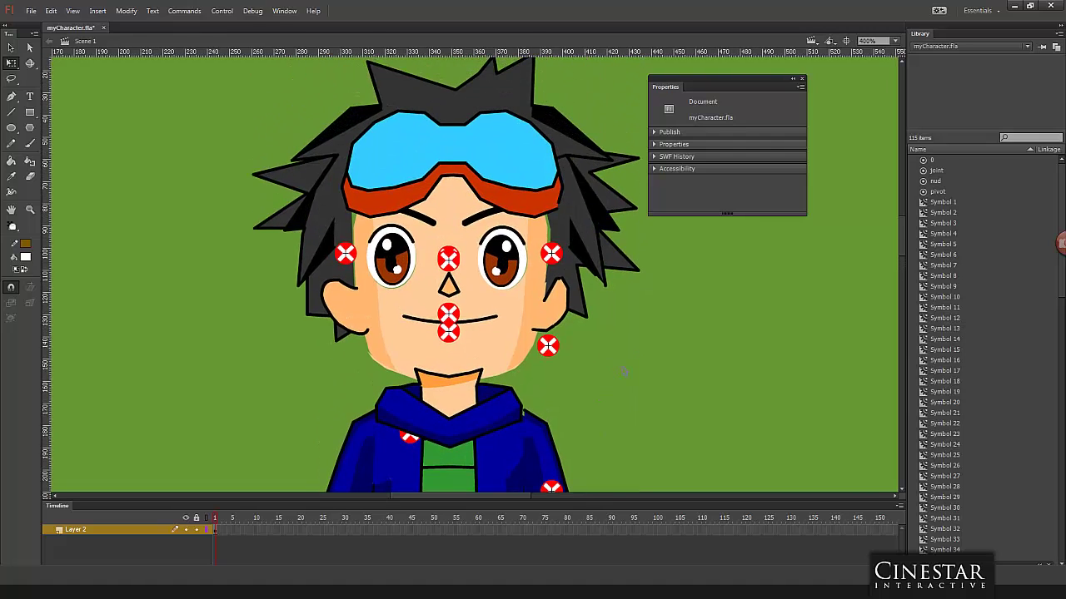
{"action": "left_click_drag", "start_coordinate": [327, 210], "coordinate": [343, 314]}
{"action": "key", "text": "ctrl+z"}
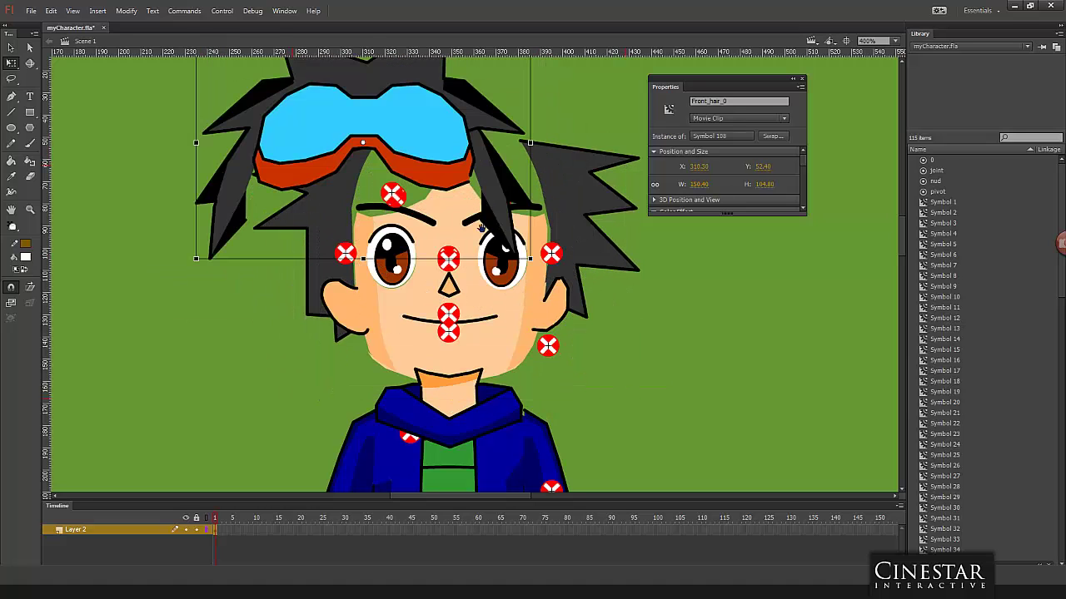
{"action": "scroll", "coordinate": [486, 293], "scroll_direction": "up", "scroll_amount": 3}
{"action": "left_click_drag", "start_coordinate": [359, 236], "coordinate": [826, 307]}
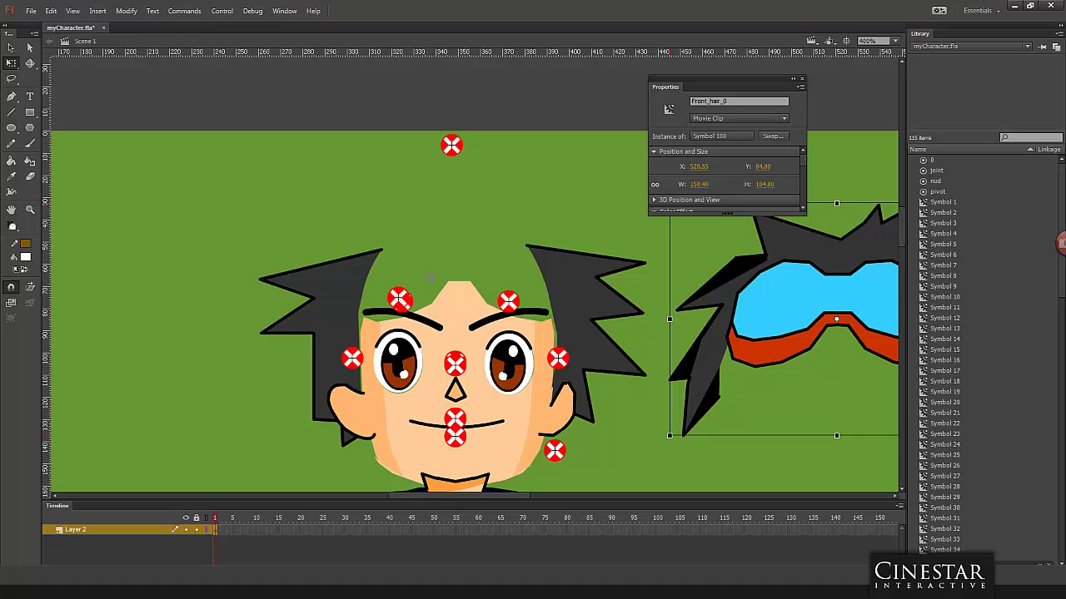
{"action": "left_click_drag", "start_coordinate": [678, 279], "coordinate": [406, 245]}
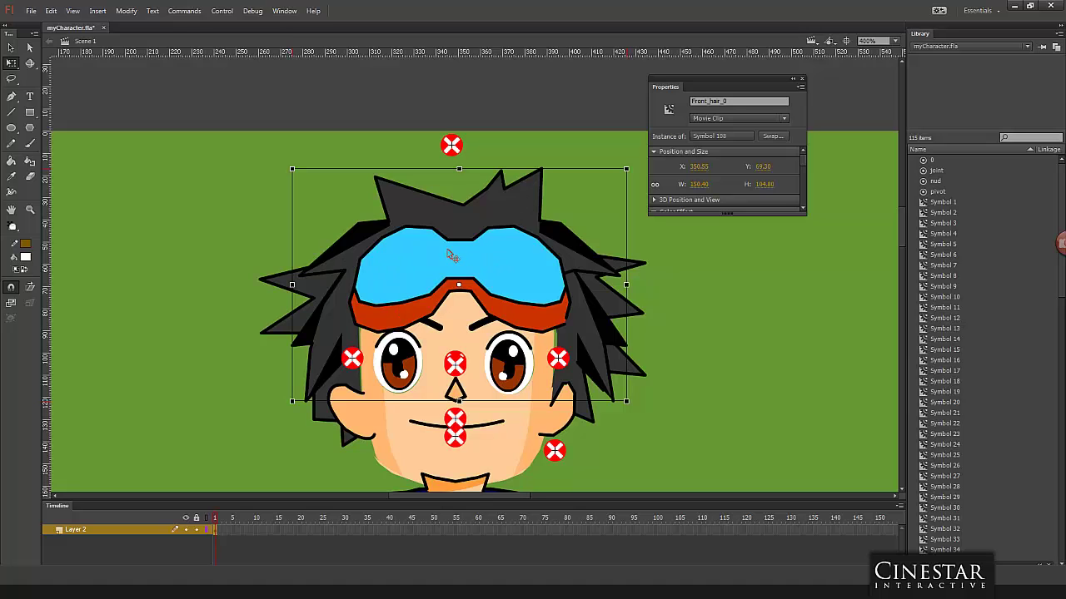
{"action": "left_click_drag", "start_coordinate": [459, 261], "coordinate": [502, 264]}
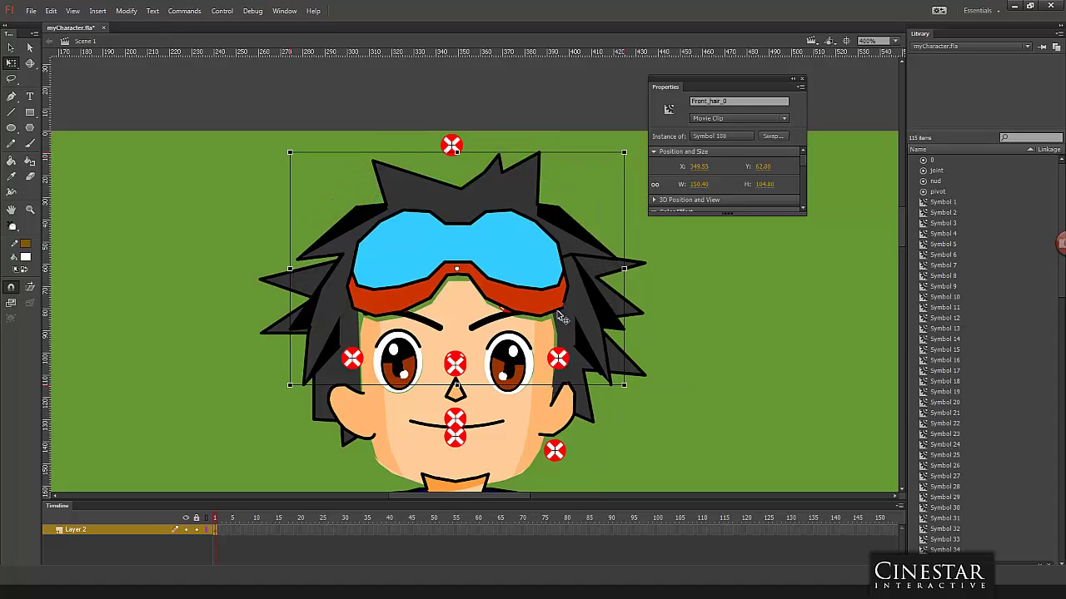
{"action": "left_click", "coordinate": [658, 305]}
Step: Examine the Neck_0 and Left_arm_0 instances around the collar and shoulders
{"action": "scroll", "coordinate": [638, 330], "scroll_direction": "down", "scroll_amount": 3}
{"action": "scroll", "coordinate": [638, 329], "scroll_direction": "down", "scroll_amount": 1}
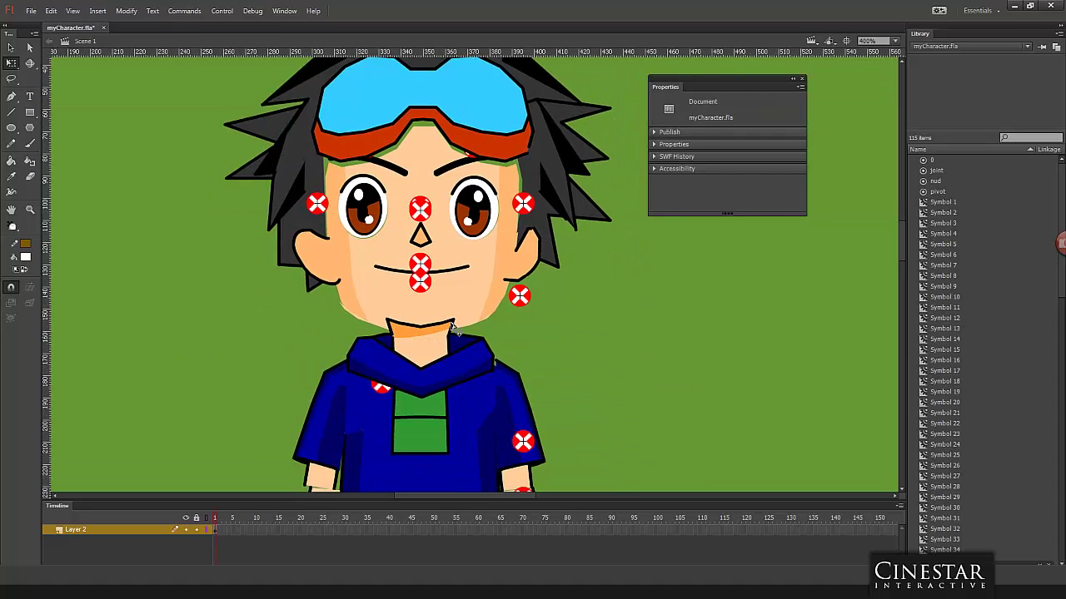
{"action": "left_click", "coordinate": [442, 338]}
{"action": "left_click_drag", "start_coordinate": [389, 334], "coordinate": [452, 337]}
{"action": "left_click", "coordinate": [642, 334]}
{"action": "scroll", "coordinate": [616, 333], "scroll_direction": "down", "scroll_amount": 5}
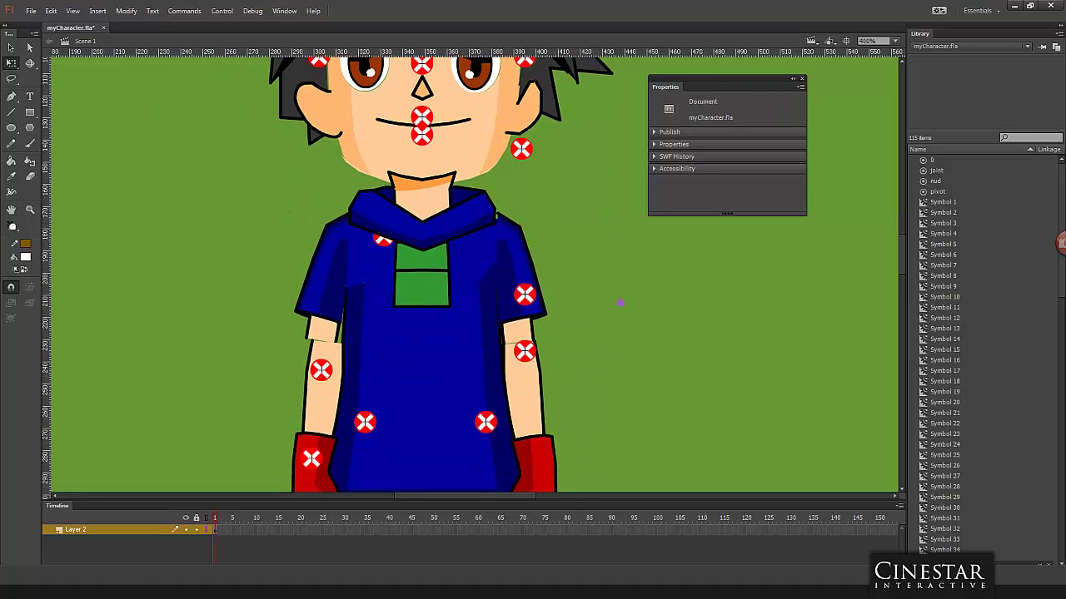
{"action": "left_click", "coordinate": [503, 203]}
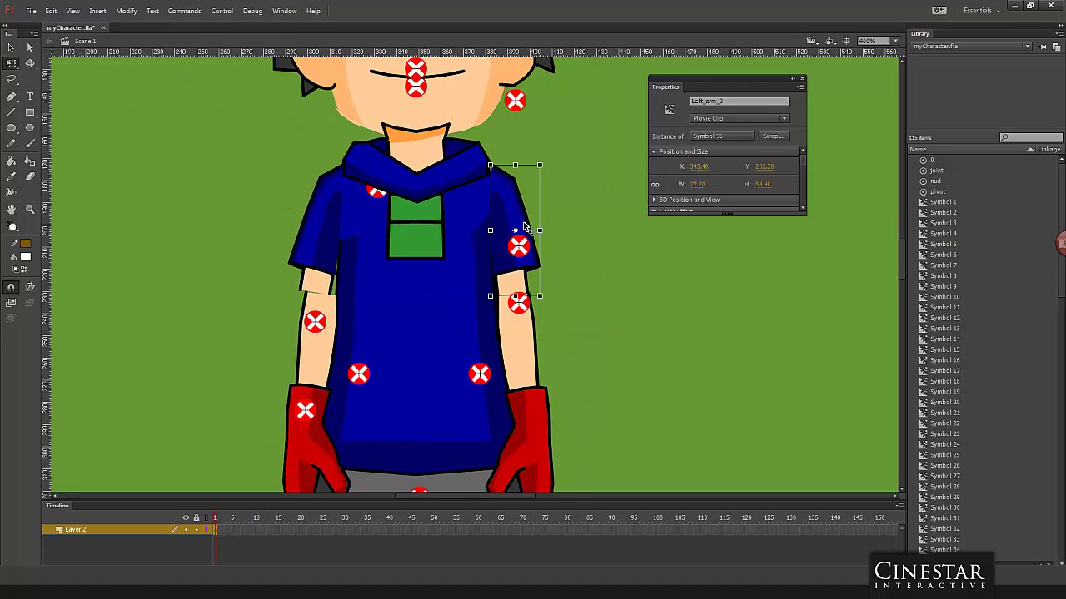
{"action": "left_click", "coordinate": [537, 208]}
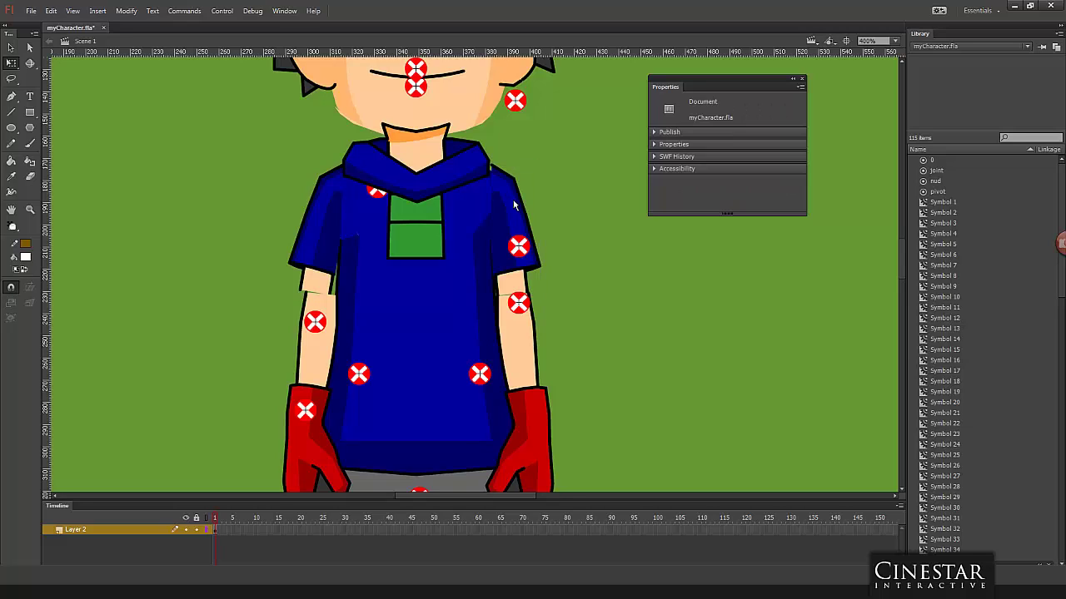
{"action": "left_click", "coordinate": [474, 162]}
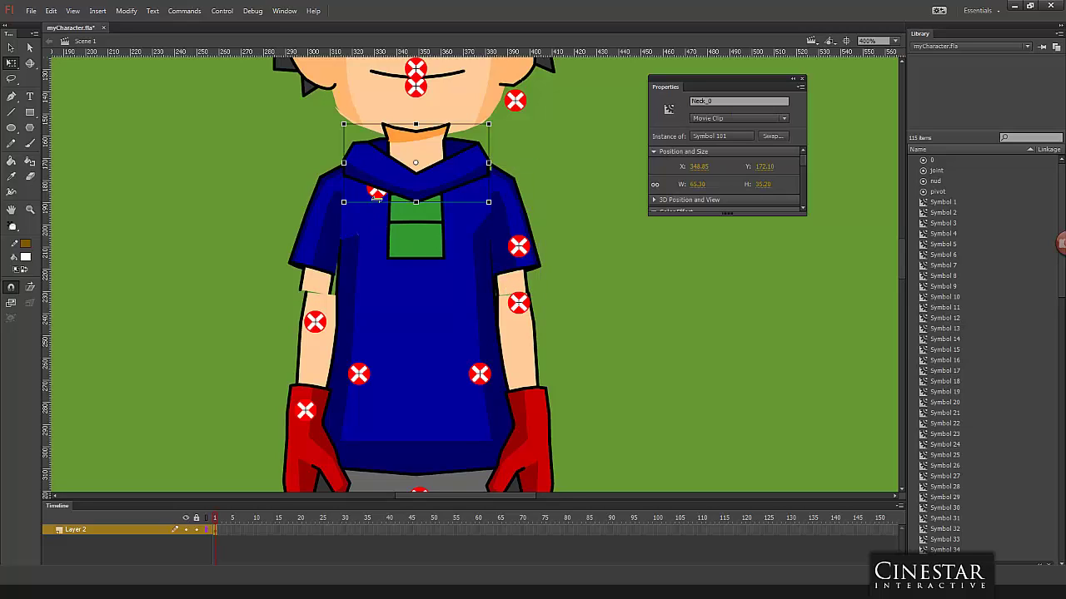
Step: Undo the test rotation of Right_arm_0 and delete right_arm_0_pivot at the collar
{"action": "left_click", "coordinate": [377, 194]}
{"action": "key", "text": "ctrl+shift+a"}
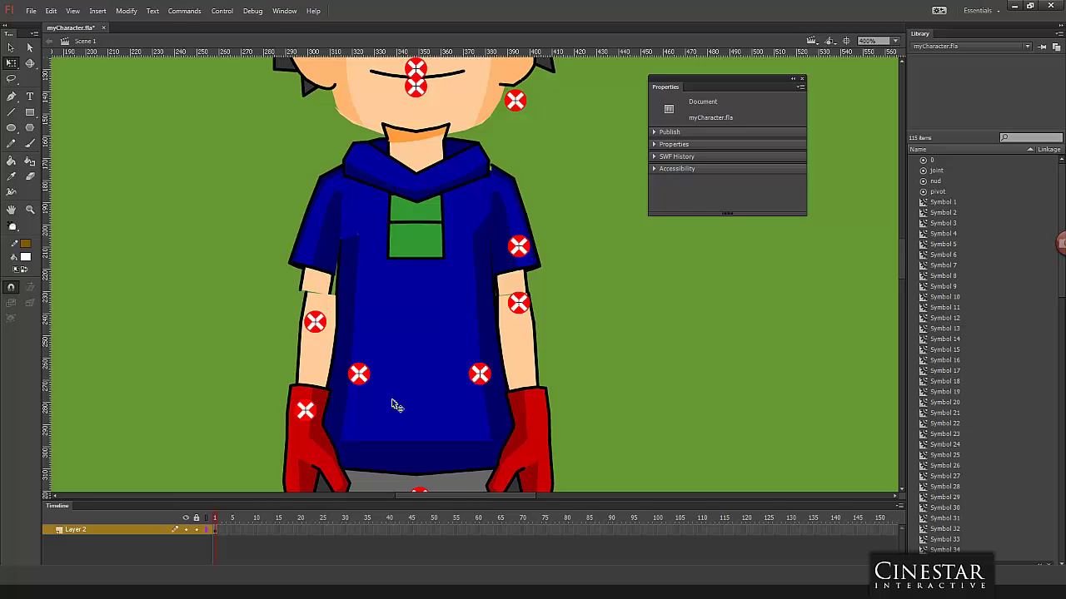
{"action": "key", "text": "Tab"}
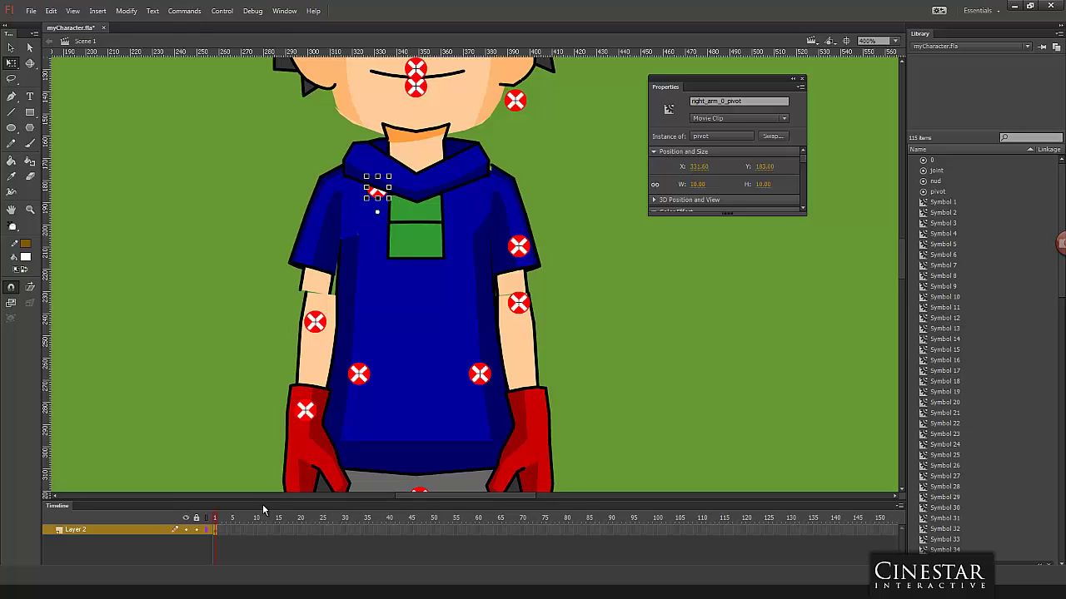
{"action": "key", "text": "Tab"}
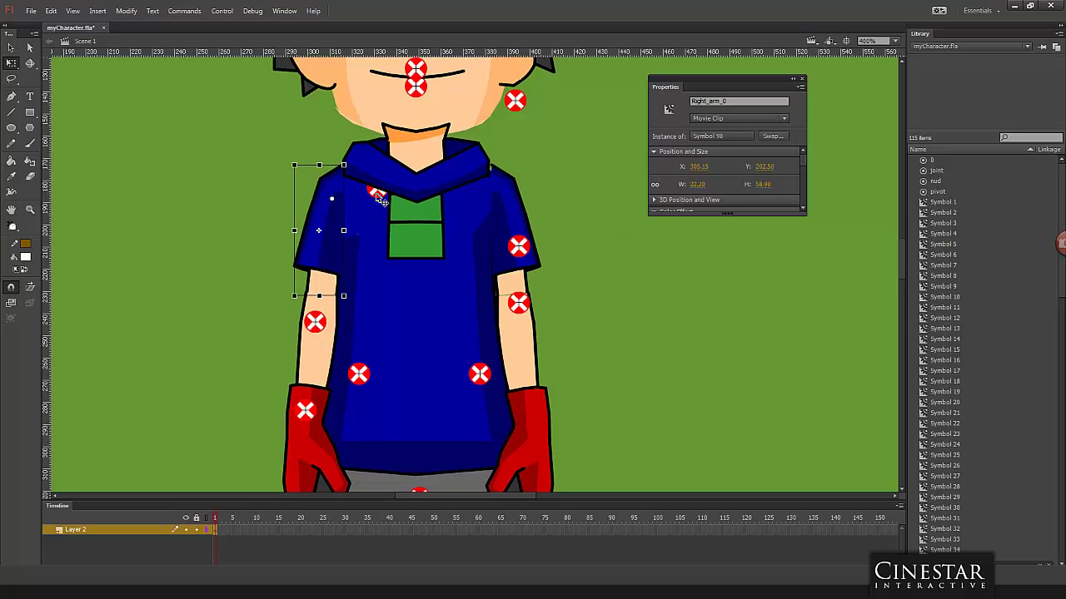
{"action": "key", "text": "ctrl+shift+a"}
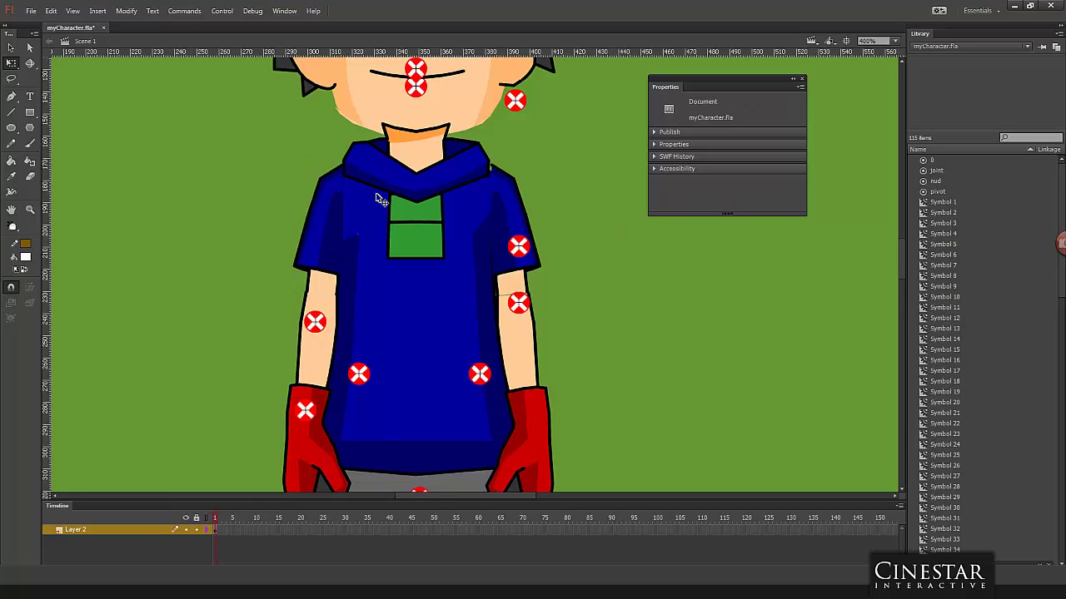
Step: Delete the pivots on the face: the one beside the right eye, nose_0_pivot, and those at the mouth
{"action": "key", "text": "ctrl+minus"}
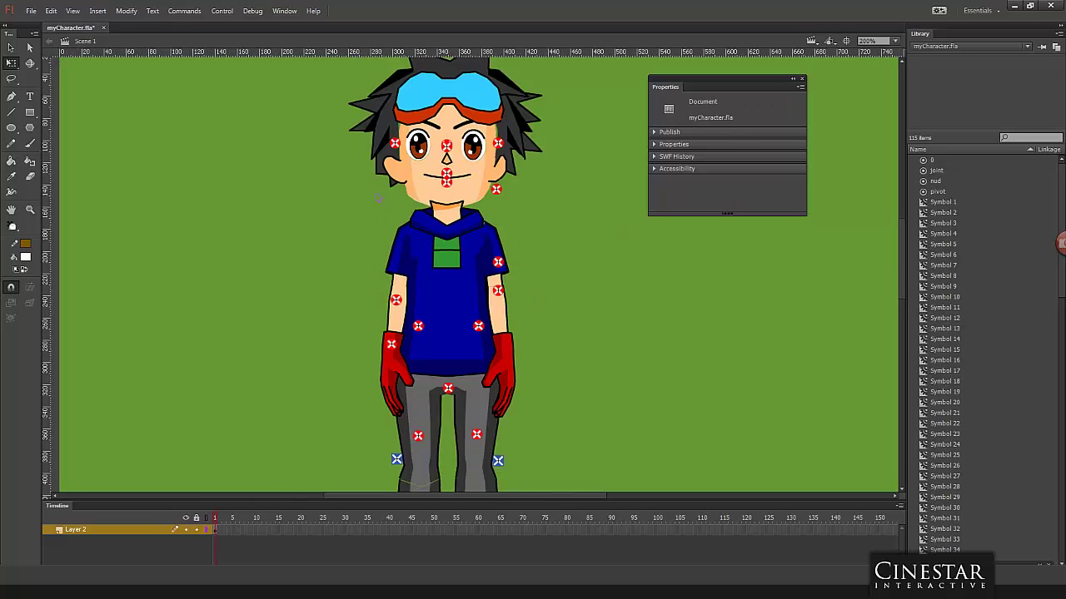
{"action": "left_click", "coordinate": [393, 149]}
{"action": "key", "text": "ctrl+shift+a"}
{"action": "left_click", "coordinate": [446, 146]}
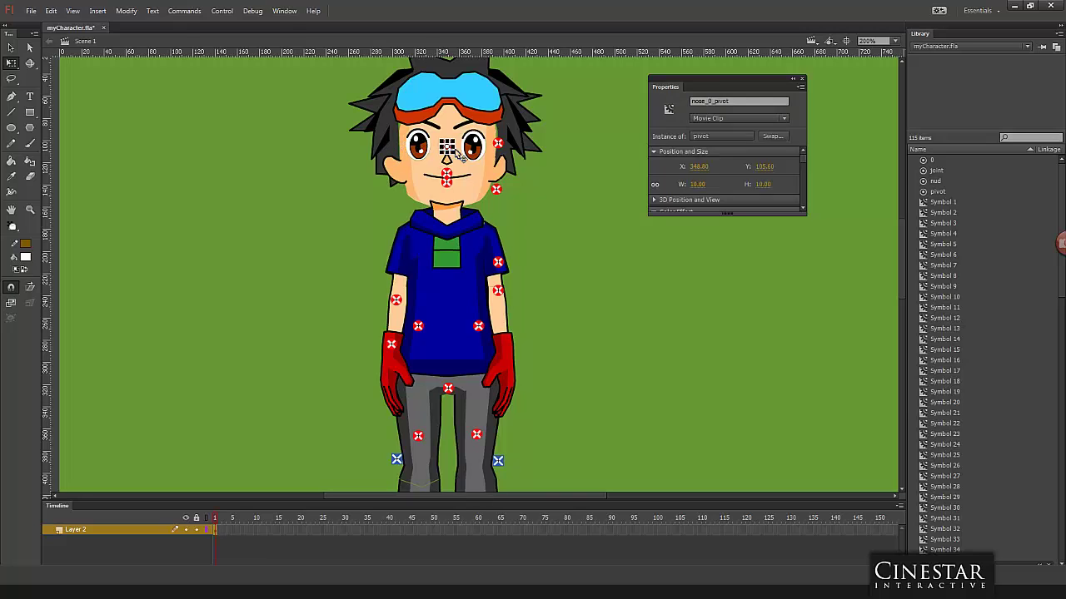
{"action": "left_click", "coordinate": [450, 185]}
{"action": "key", "text": "Delete"}
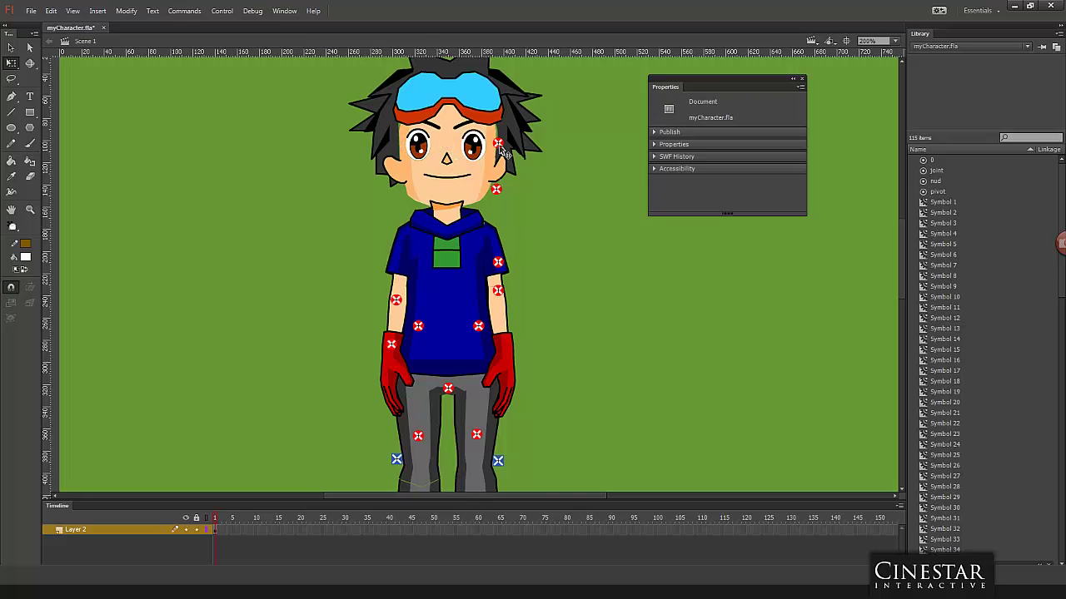
Step: Delete the pivots on the character's left sleeve and left forearm, and the matching one on the left side of the lower shirt
{"action": "left_click", "coordinate": [497, 262]}
{"action": "key", "text": "Delete"}
{"action": "left_click", "coordinate": [499, 290]}
{"action": "key", "text": "Delete"}
{"action": "left_click", "coordinate": [478, 326]}
{"action": "key", "text": "Delete"}
Step: Delete right_thigh_0_pivot and the pivots on the character's right forearm and right glove
{"action": "left_click", "coordinate": [417, 325]}
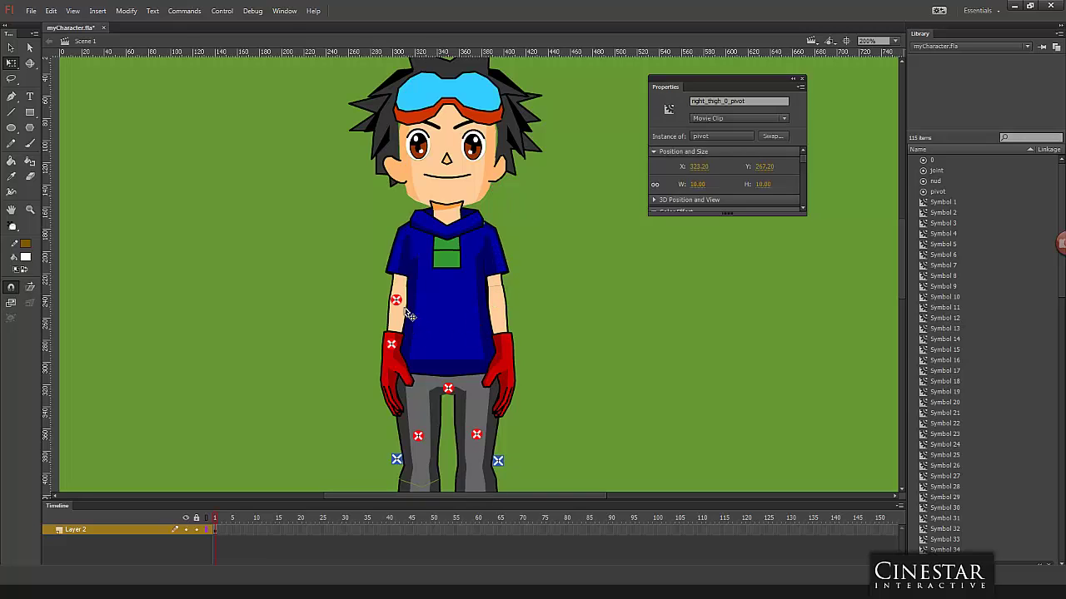
{"action": "key", "text": "Delete"}
{"action": "left_click", "coordinate": [396, 300]}
{"action": "key", "text": "Delete"}
{"action": "left_click", "coordinate": [390, 344]}
{"action": "key", "text": "Delete"}
Step: Delete lower_torso_0_pivot, the red pivot on each trouser leg, and the two blue nud pivots beside the legs
{"action": "left_click", "coordinate": [448, 388]}
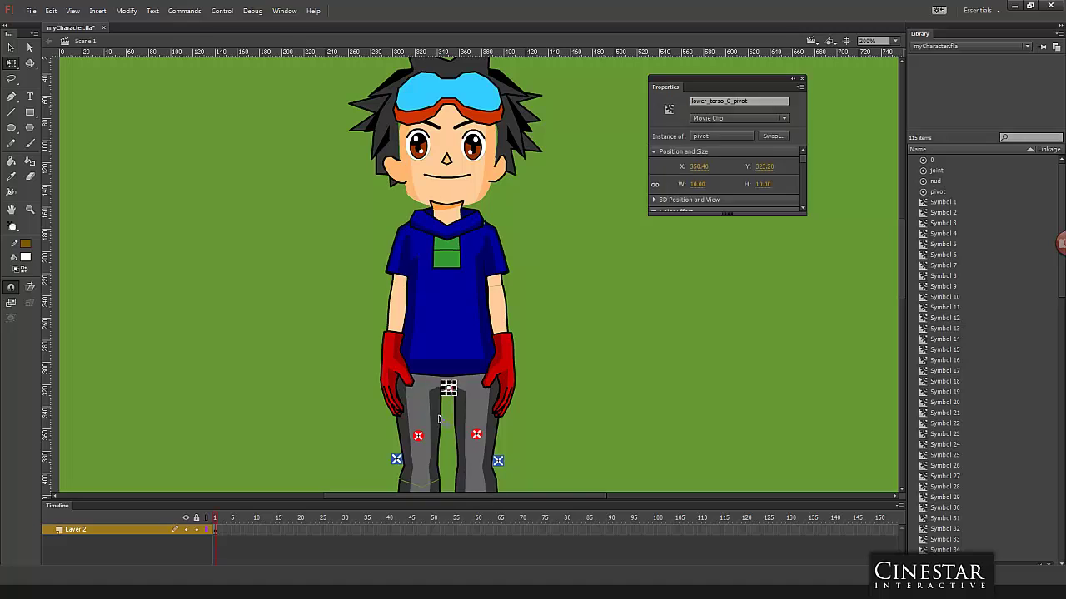
{"action": "key", "text": "Delete"}
{"action": "left_click", "coordinate": [418, 435]}
{"action": "key", "text": "Delete"}
{"action": "left_click", "coordinate": [396, 460]}
{"action": "key", "text": "Delete"}
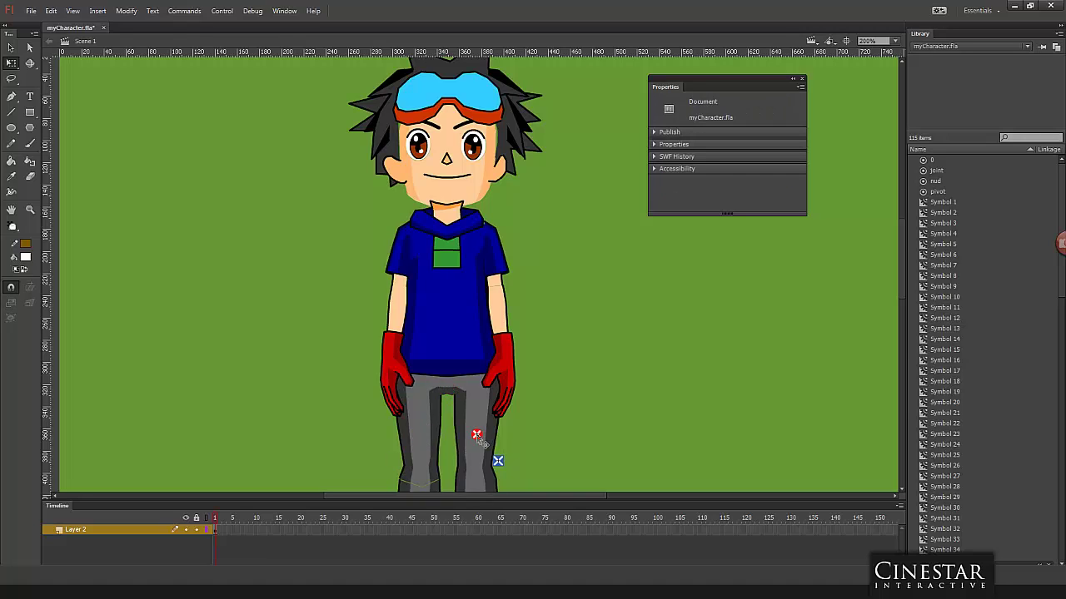
{"action": "left_click", "coordinate": [476, 434]}
{"action": "key", "text": "Delete"}
{"action": "left_click", "coordinate": [498, 460]}
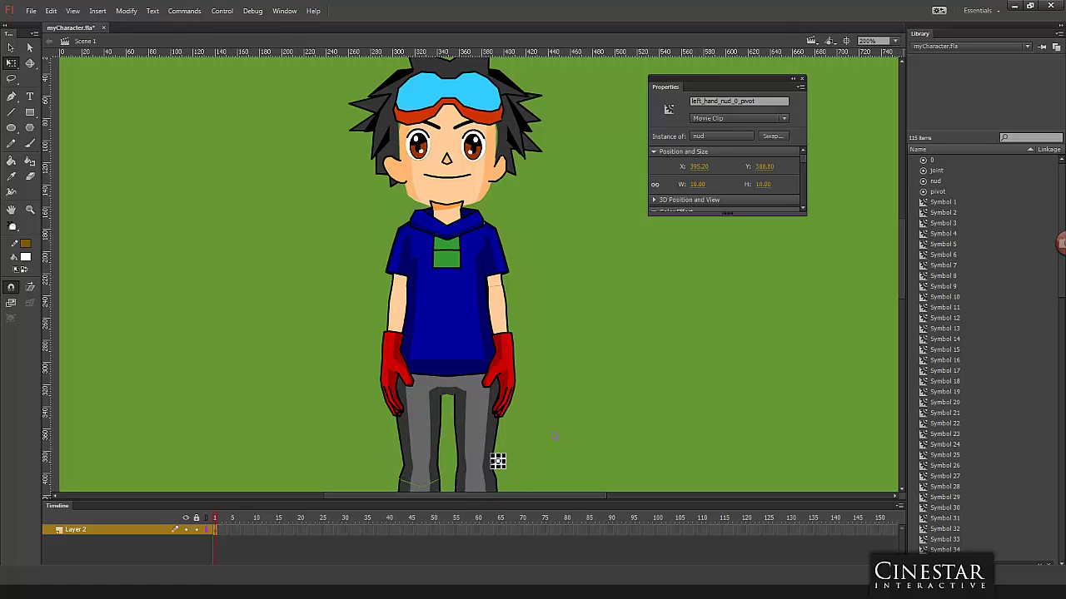
{"action": "key", "text": "Delete"}
Step: Delete the two red foot pivots at the trouser hems, including left_foot_0_pivot
{"action": "scroll", "coordinate": [546, 365], "scroll_direction": "down", "scroll_amount": 5}
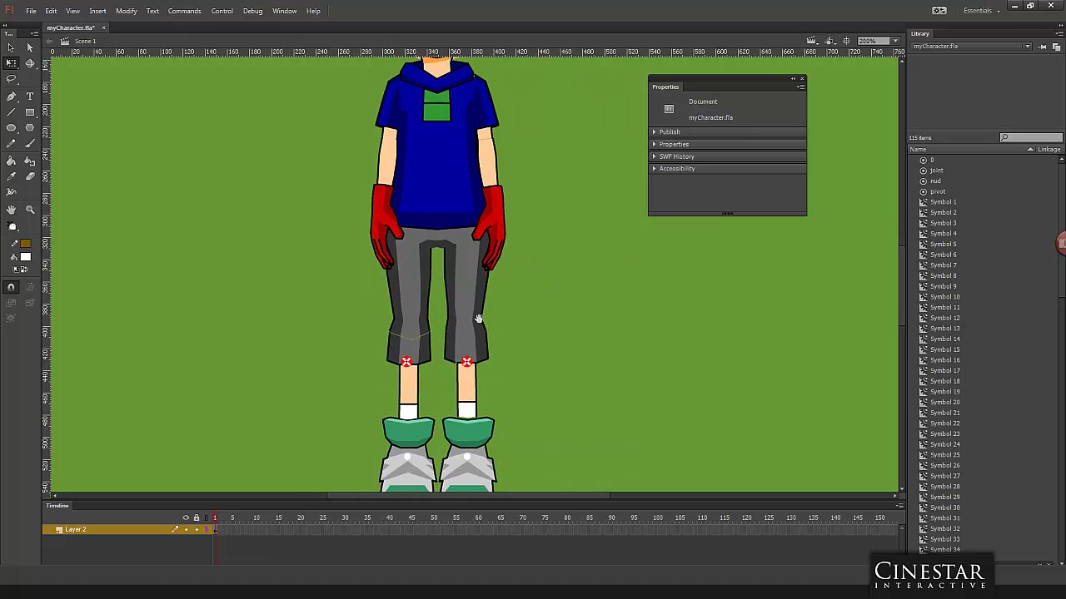
{"action": "left_click", "coordinate": [407, 361]}
{"action": "key", "text": "Delete"}
{"action": "left_click", "coordinate": [466, 363]}
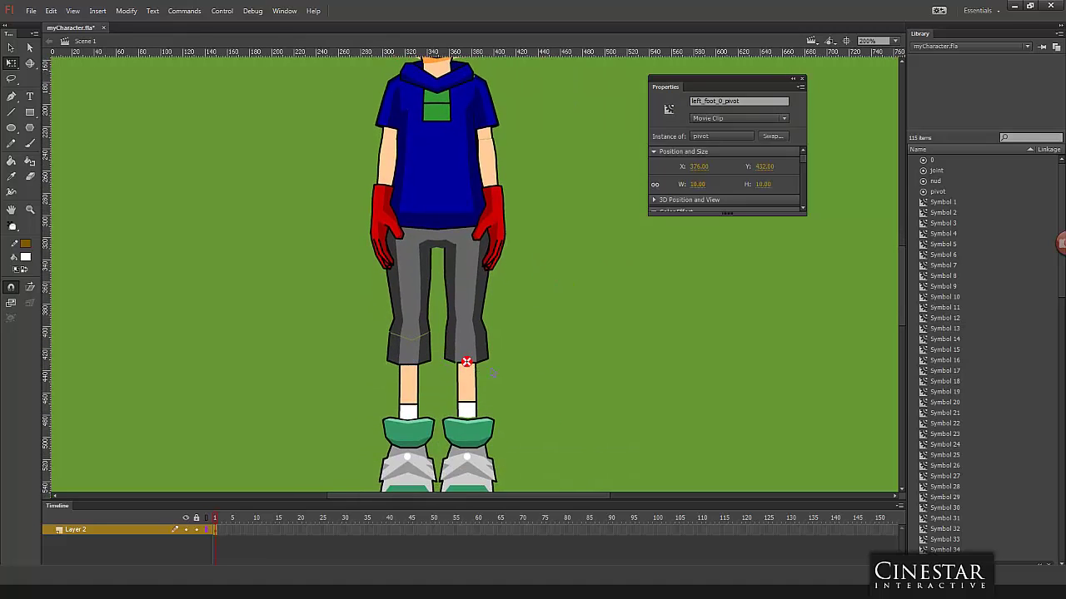
{"action": "key", "text": "Delete"}
Step: Delete the two blue foot nud pivots below the stage, including right_foot_nud_0_pivot
{"action": "scroll", "coordinate": [531, 398], "scroll_direction": "down", "scroll_amount": 3}
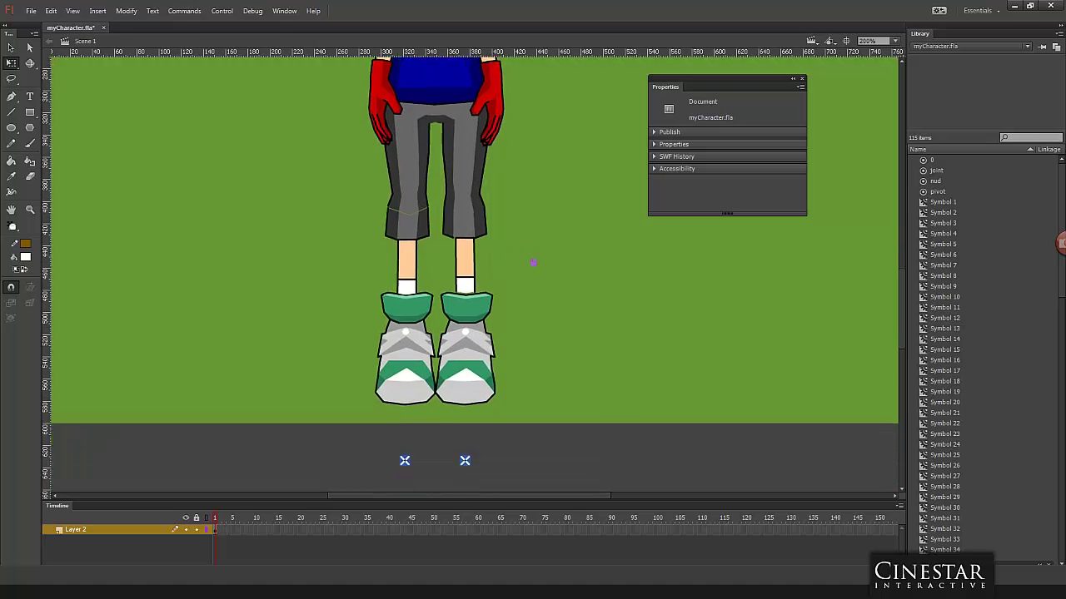
{"action": "left_click", "coordinate": [403, 456]}
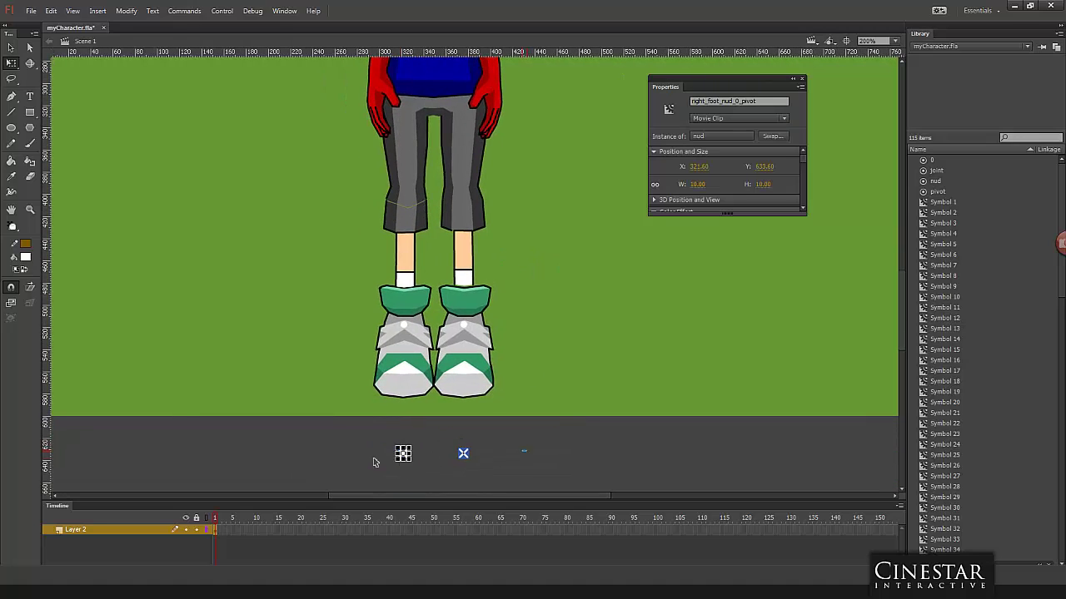
{"action": "left_click_drag", "start_coordinate": [527, 454], "coordinate": [361, 464]}
{"action": "key", "text": "Delete"}
{"action": "scroll", "coordinate": [525, 293], "scroll_direction": "up", "scroll_amount": 5}
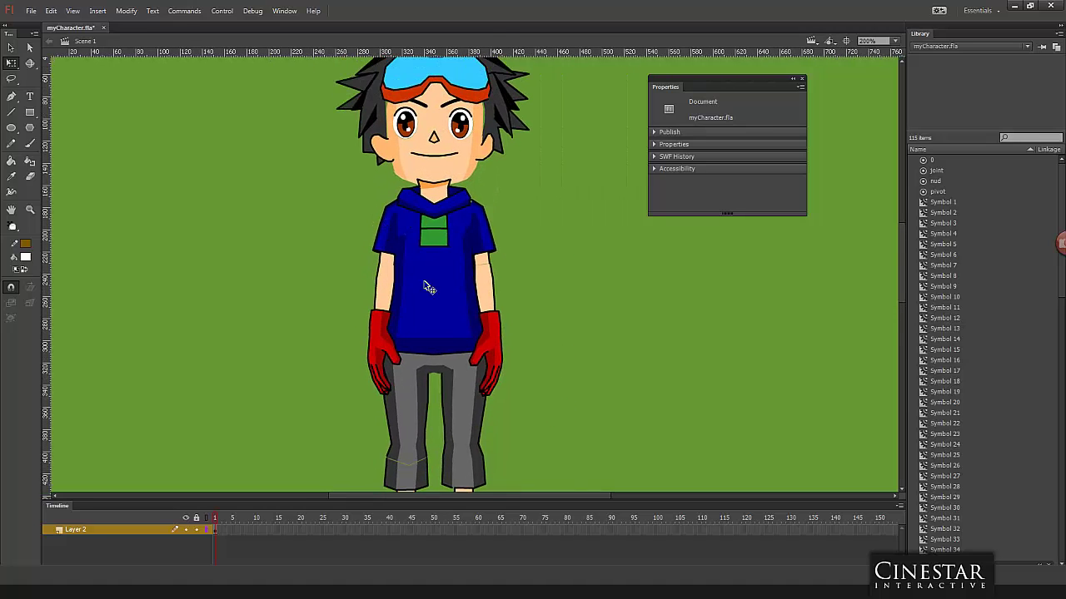
Step: Nudge Right_shank_0 up by 1 pixel to cover the thin seam at the right knee
{"action": "scroll", "coordinate": [581, 362], "scroll_direction": "down", "scroll_amount": 4}
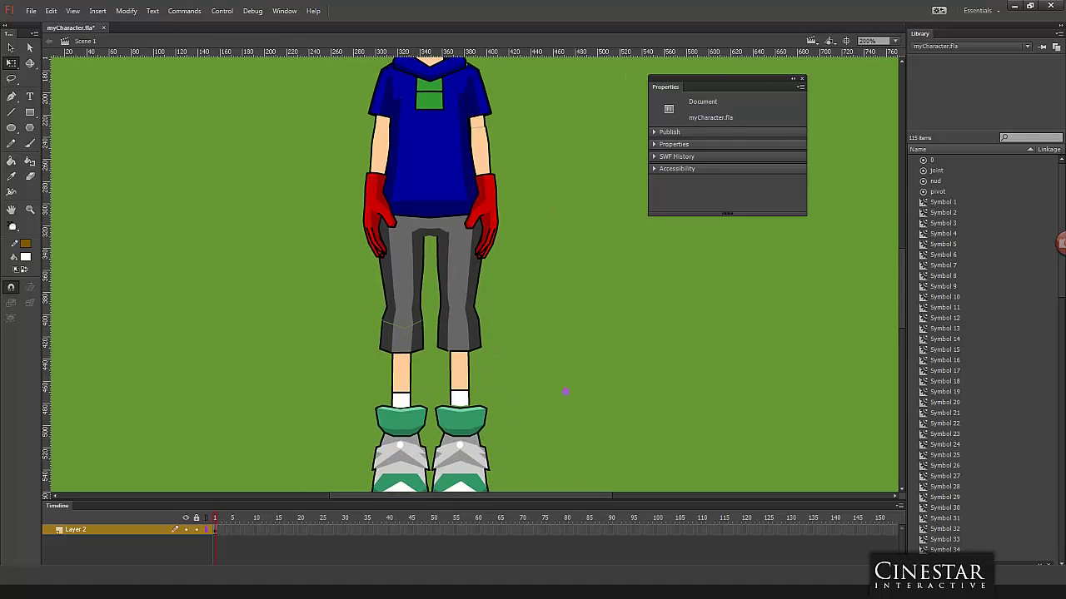
{"action": "scroll", "coordinate": [558, 325], "scroll_direction": "down", "scroll_amount": 3}
{"action": "scroll", "coordinate": [561, 391], "scroll_direction": "up", "scroll_amount": 3}
{"action": "scroll", "coordinate": [391, 375], "scroll_direction": "up", "scroll_amount": 1}
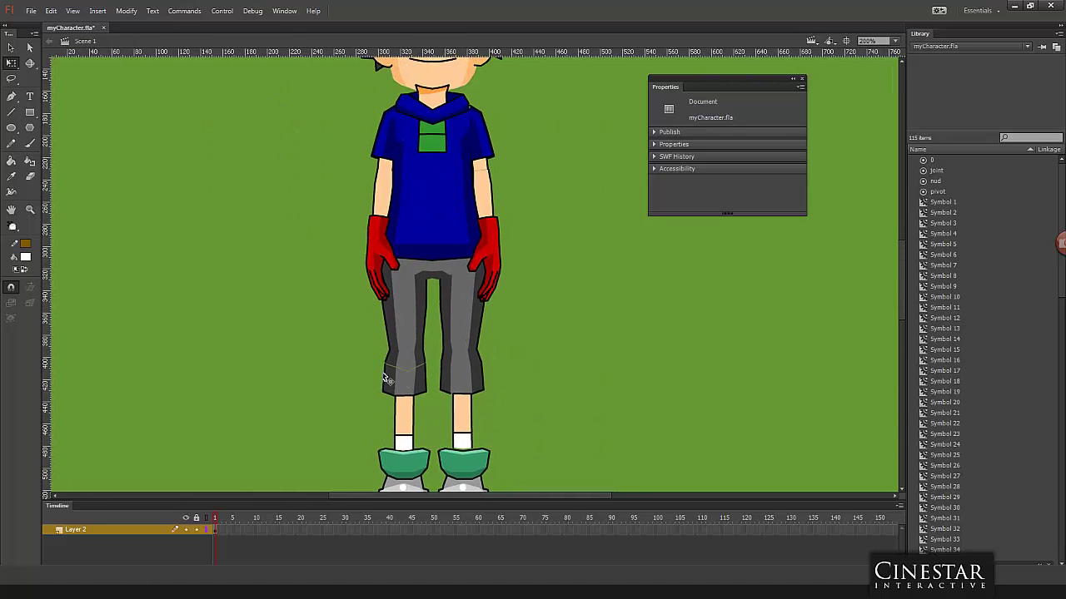
{"action": "left_click", "coordinate": [417, 387]}
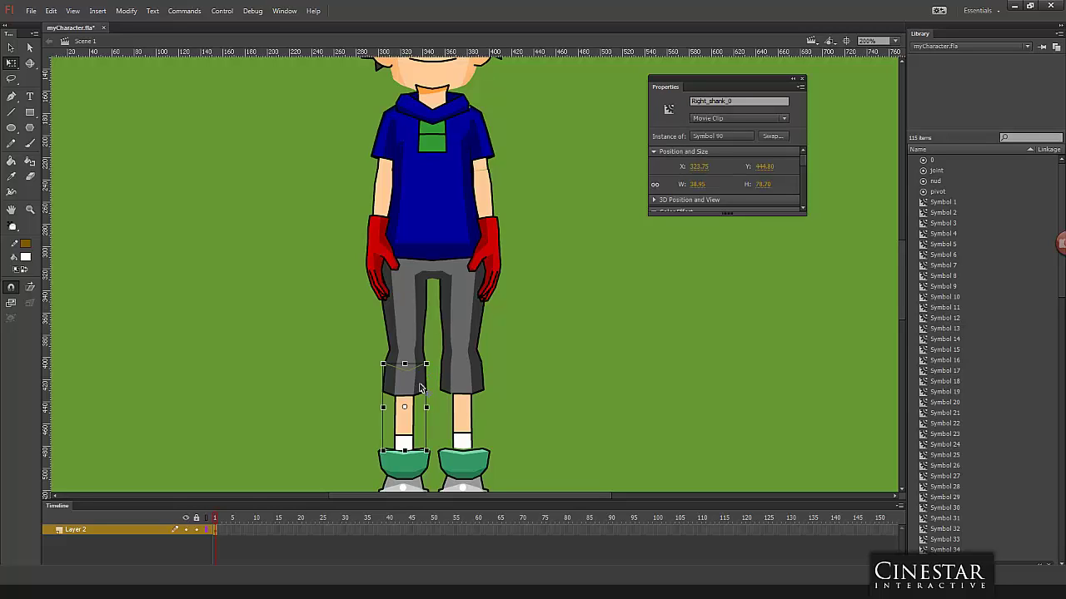
{"action": "key", "text": "Up"}
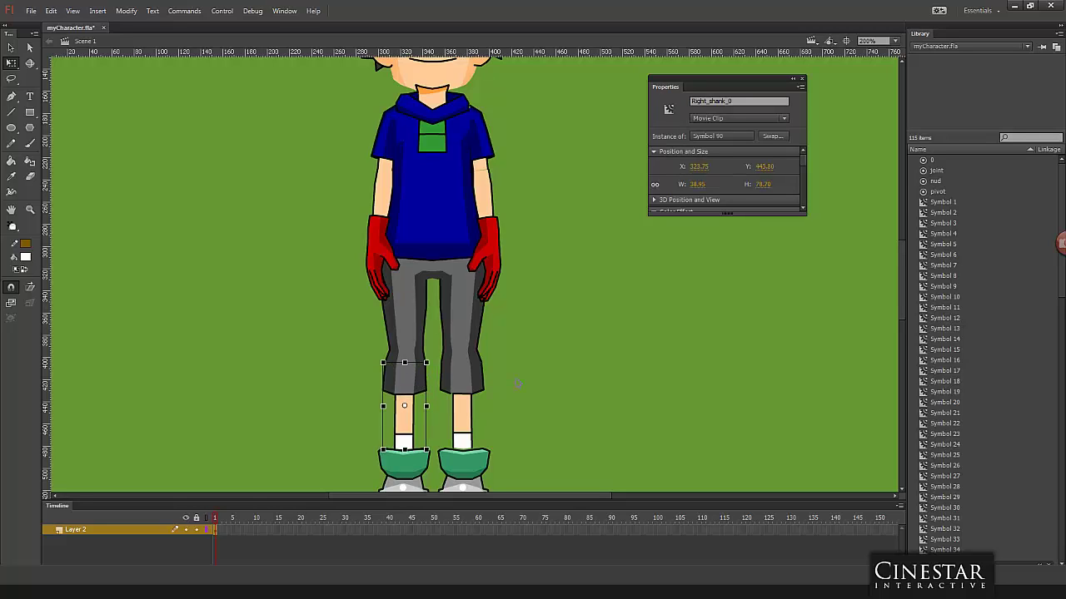
{"action": "left_click", "coordinate": [595, 386]}
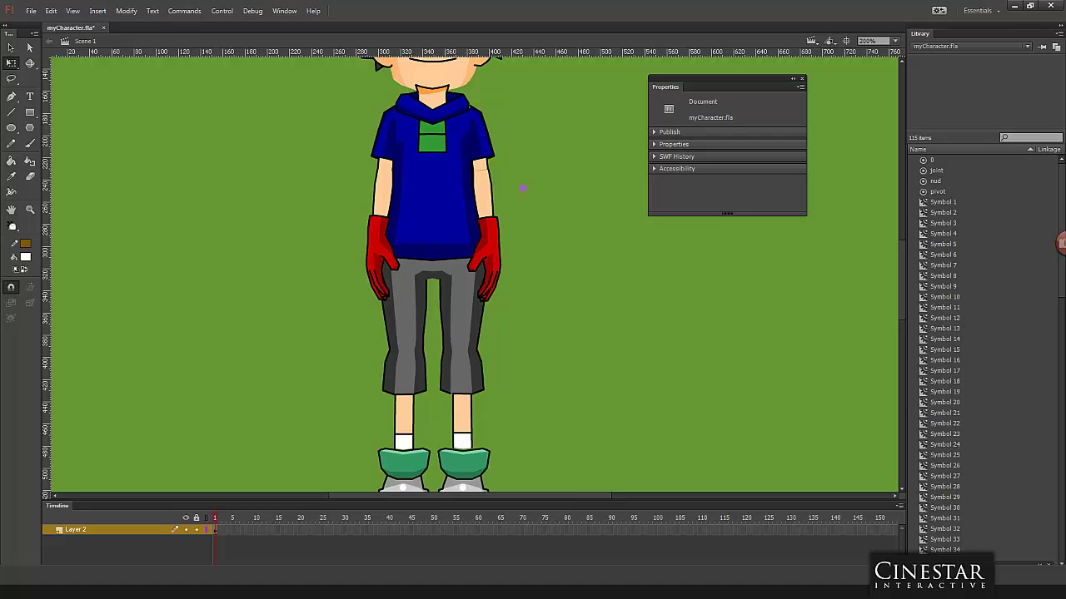
Step: Look over the whole character from hair to shoes for leftover markers and misaligned parts
{"action": "scroll", "coordinate": [522, 189], "scroll_direction": "up", "scroll_amount": 3}
{"action": "scroll", "coordinate": [533, 242], "scroll_direction": "up", "scroll_amount": 4}
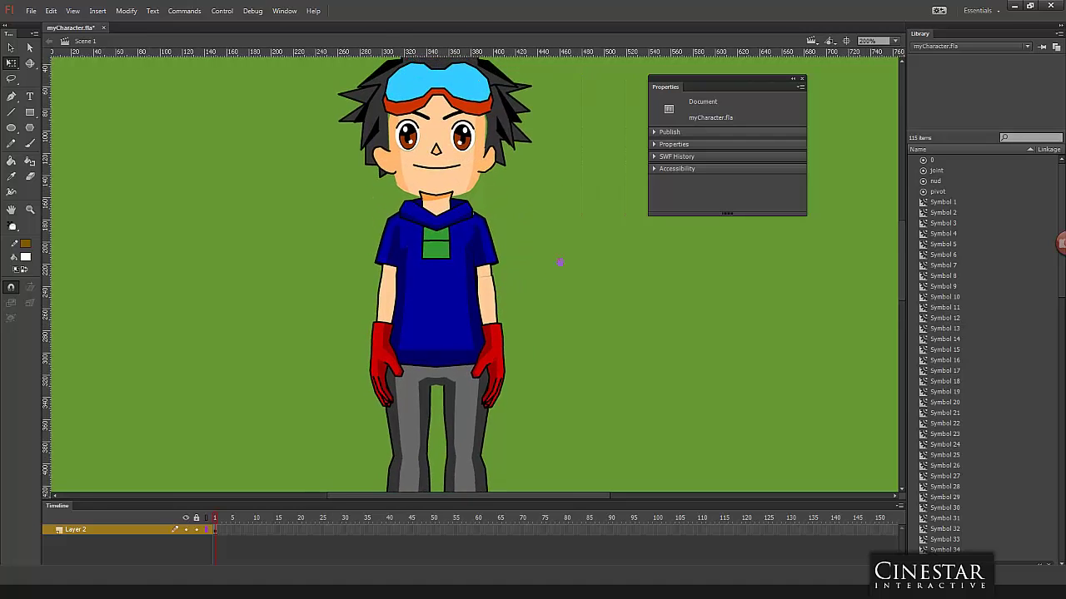
{"action": "left_click_drag", "start_coordinate": [456, 108], "coordinate": [442, 196]}
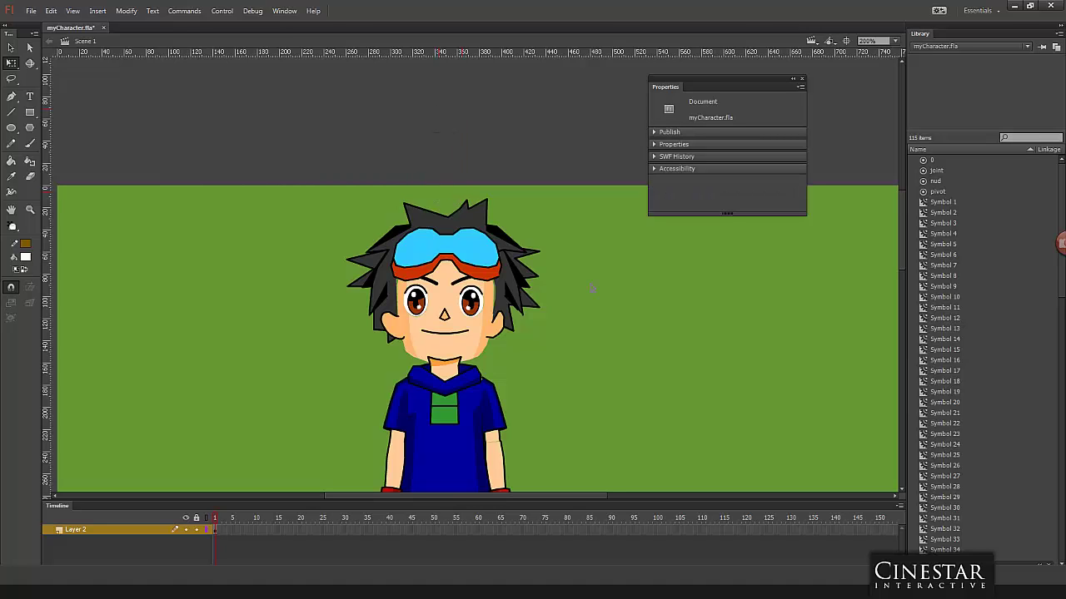
{"action": "scroll", "coordinate": [562, 234], "scroll_direction": "down", "scroll_amount": 7}
{"action": "scroll", "coordinate": [521, 171], "scroll_direction": "right", "scroll_amount": 2}
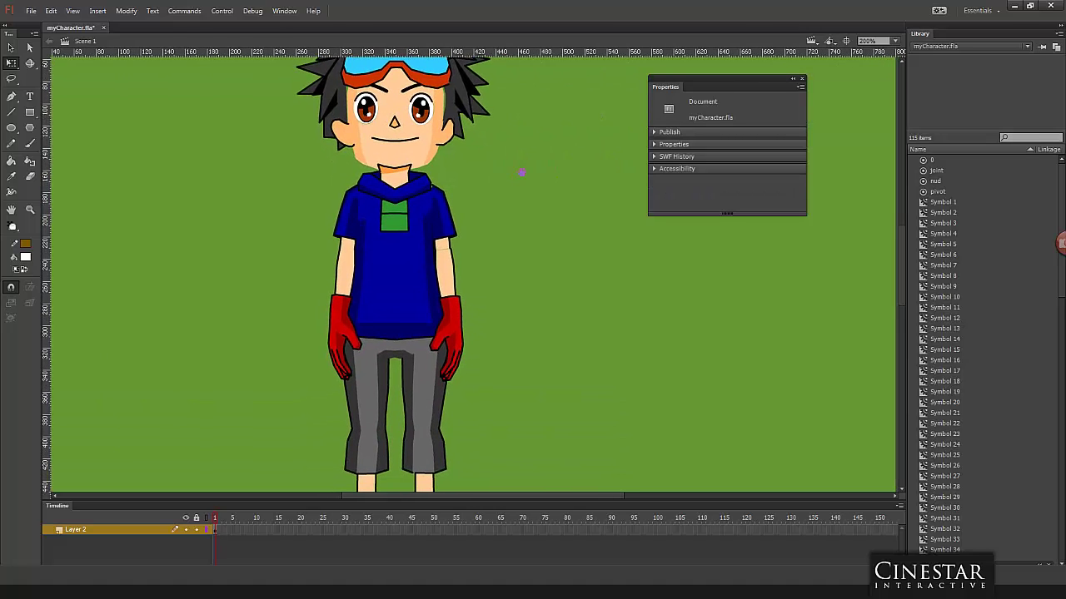
{"action": "scroll", "coordinate": [497, 134], "scroll_direction": "down", "scroll_amount": 3}
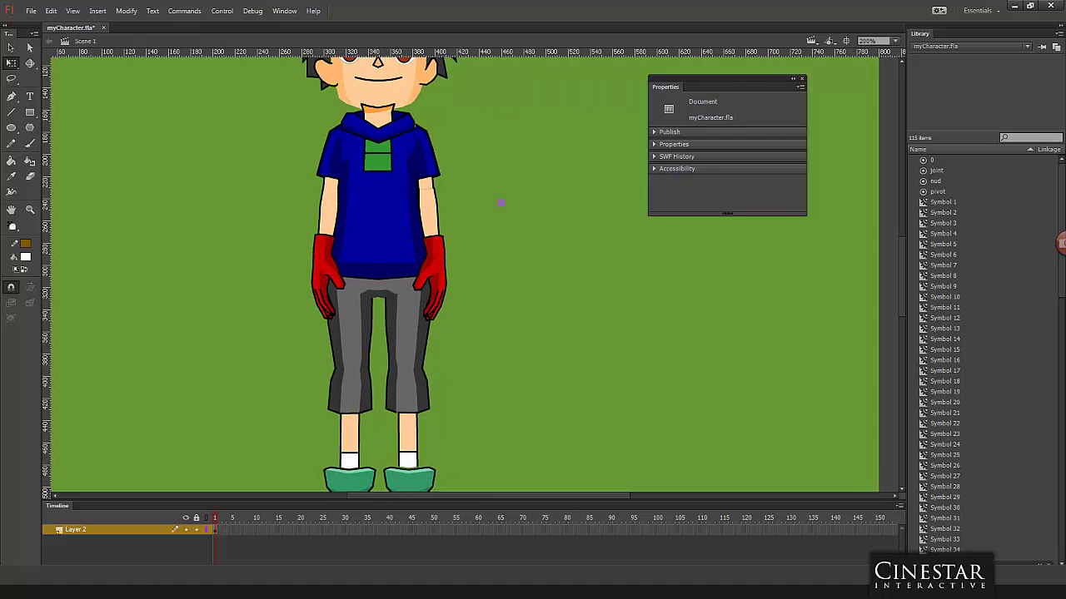
{"action": "scroll", "coordinate": [516, 223], "scroll_direction": "up", "scroll_amount": 5}
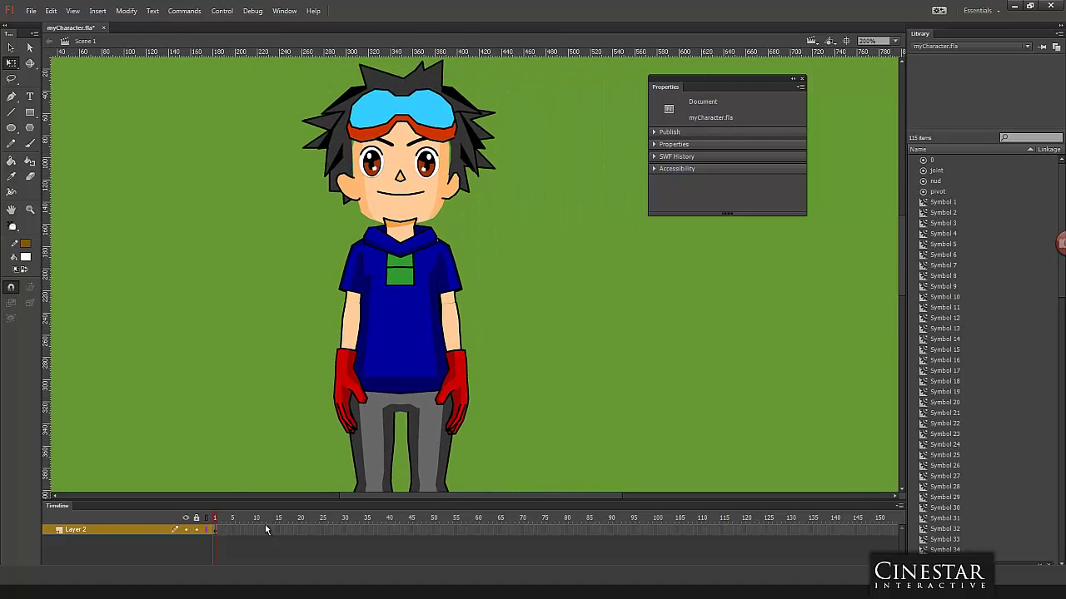
Step: Display Layer 2 as outlines and delete the two hidden markers just above the eyes
{"action": "left_click", "coordinate": [208, 530]}
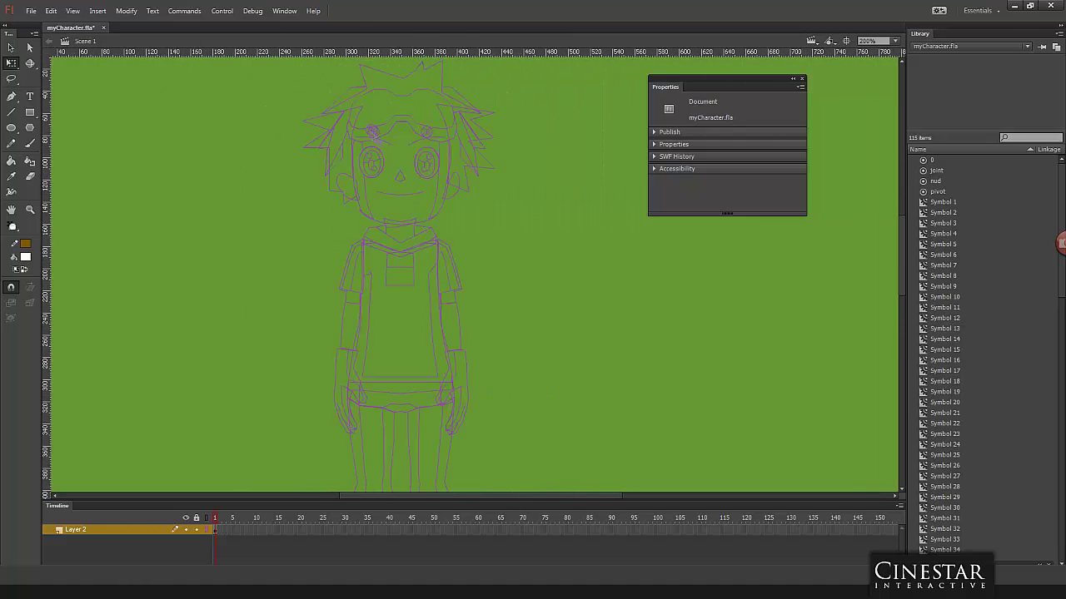
{"action": "left_click", "coordinate": [371, 130]}
{"action": "key", "text": "Delete"}
{"action": "left_click", "coordinate": [425, 132]}
{"action": "key", "text": "Delete"}
Step: Check the eyes, ears and body for hidden markers in outline view, and restore the layer's filled display
{"action": "left_click", "coordinate": [426, 163]}
{"action": "left_click", "coordinate": [371, 162]}
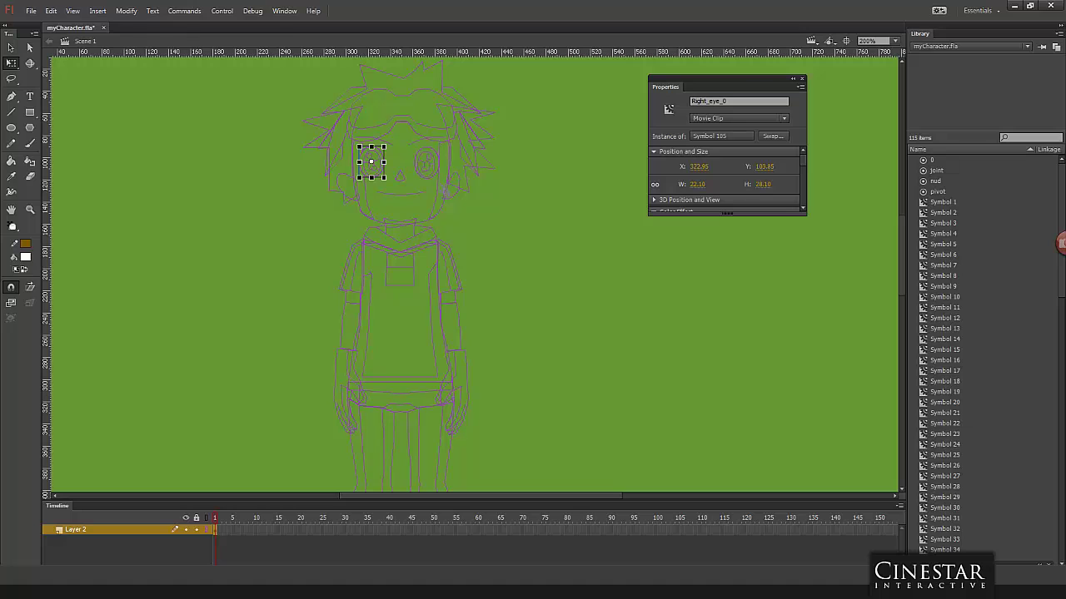
{"action": "left_click", "coordinate": [505, 196]}
{"action": "left_click", "coordinate": [345, 186]}
{"action": "left_click", "coordinate": [528, 242]}
{"action": "scroll", "coordinate": [528, 246], "scroll_direction": "down", "scroll_amount": 5}
{"action": "scroll", "coordinate": [528, 247], "scroll_direction": "up", "scroll_amount": 2}
{"action": "scroll", "coordinate": [528, 241], "scroll_direction": "up", "scroll_amount": 8}
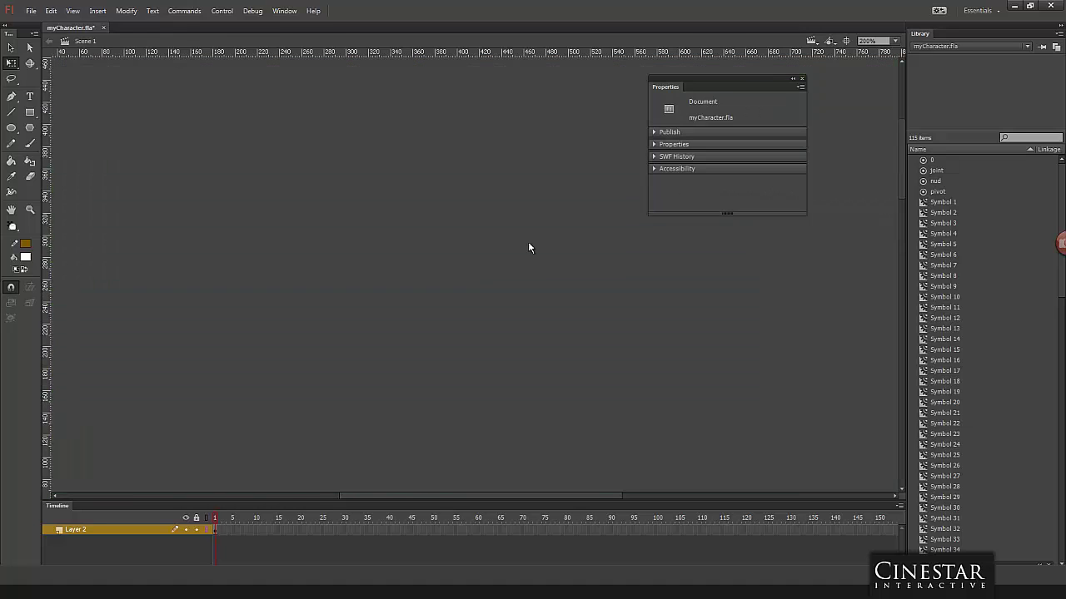
{"action": "scroll", "coordinate": [528, 242], "scroll_direction": "down", "scroll_amount": 5}
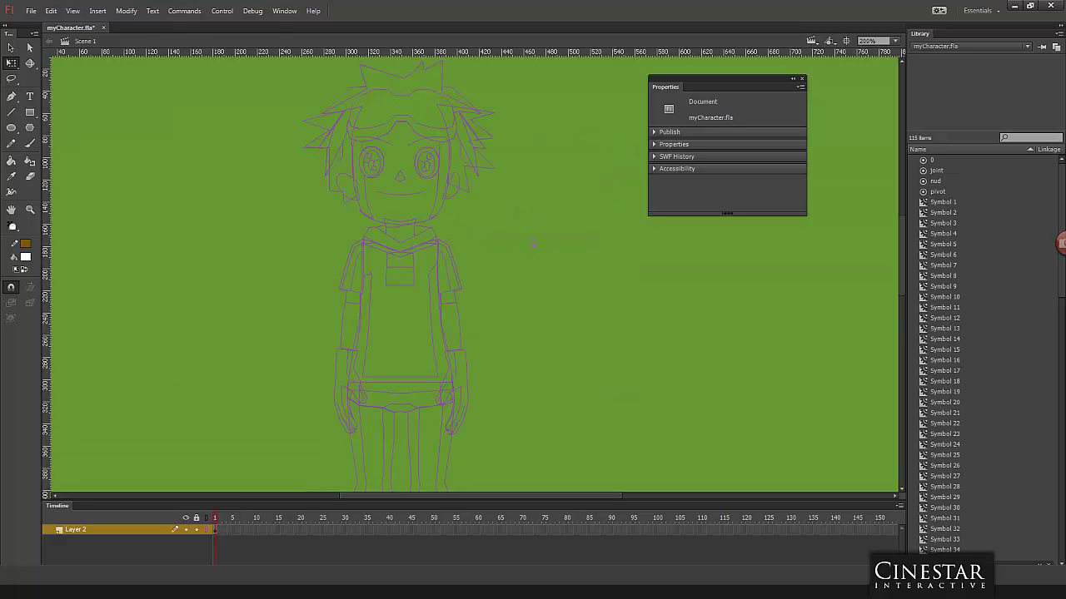
{"action": "left_click", "coordinate": [207, 529]}
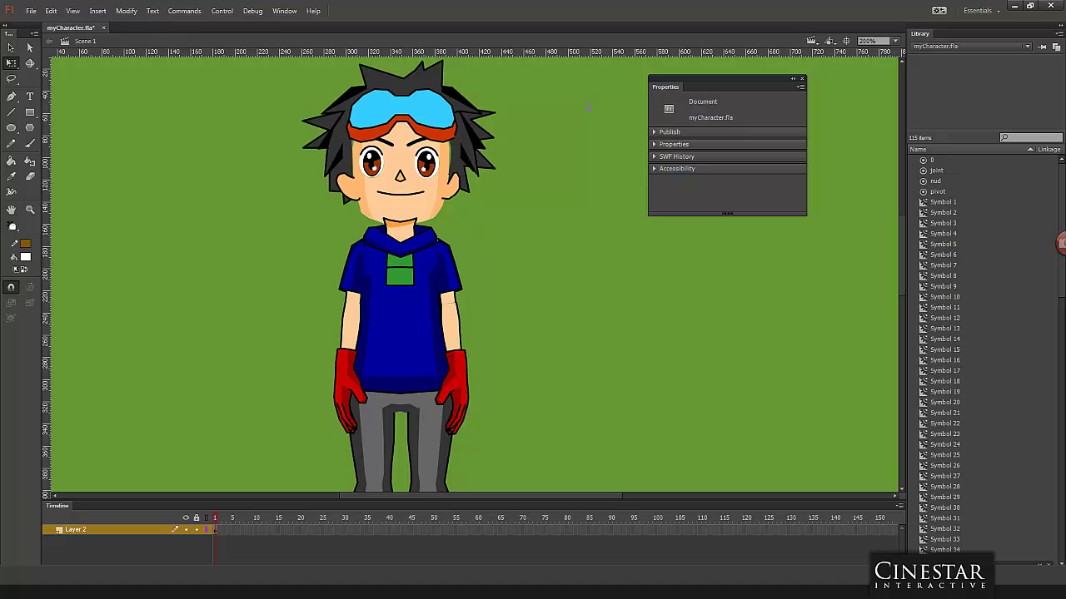
Step: Select all the character's parts and clear their instance names with the Puppet Producer extension
{"action": "key", "text": "ctrl+a"}
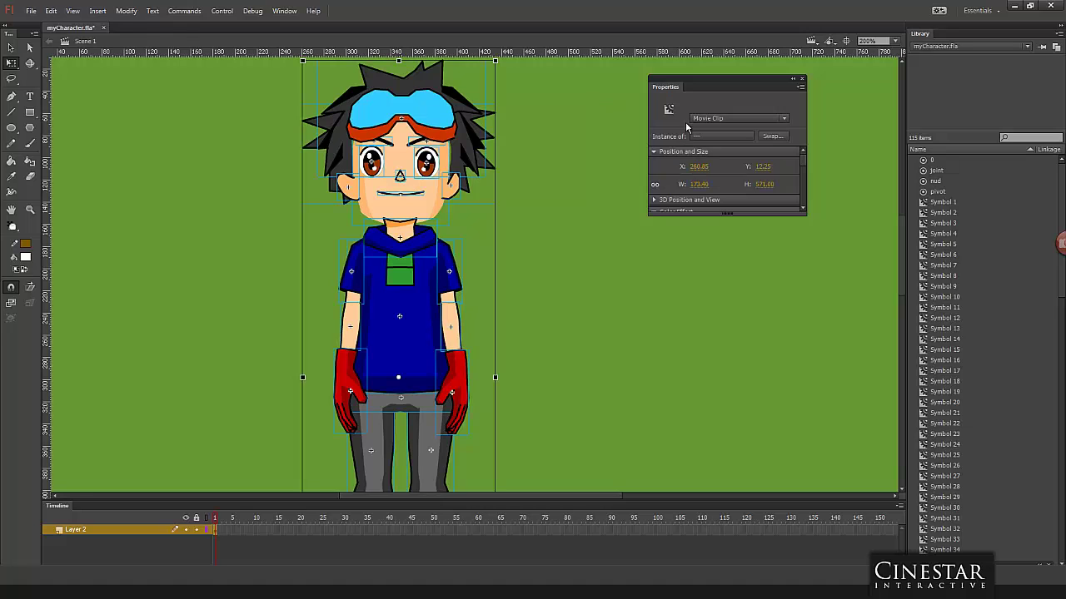
{"action": "left_click", "coordinate": [285, 11]}
{"action": "mouse_move", "coordinate": [311, 246]}
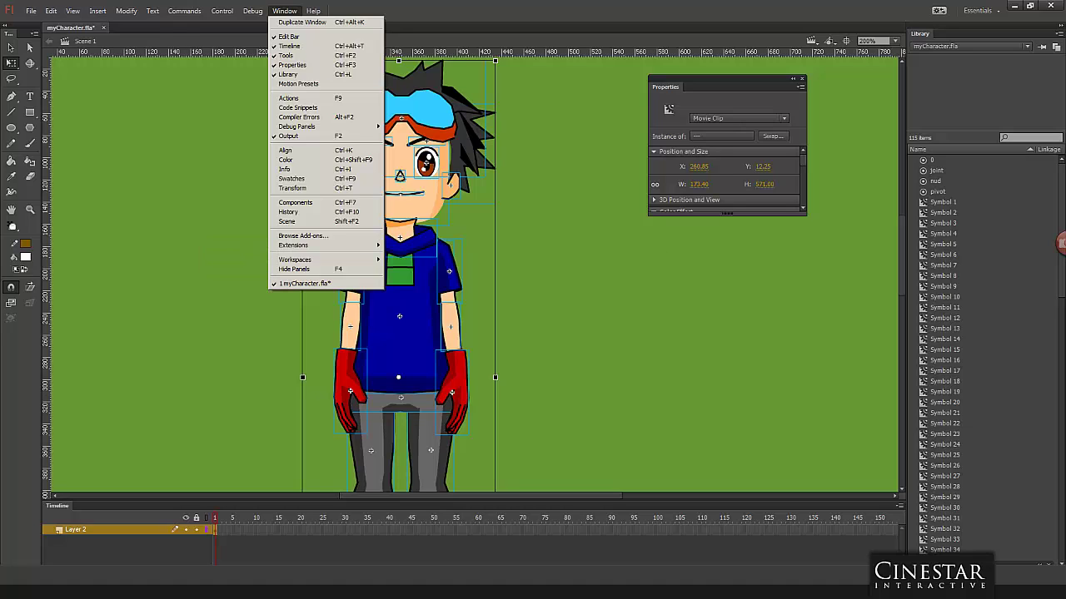
{"action": "left_click", "coordinate": [416, 246]}
{"action": "left_click_drag", "start_coordinate": [745, 298], "coordinate": [666, 269]}
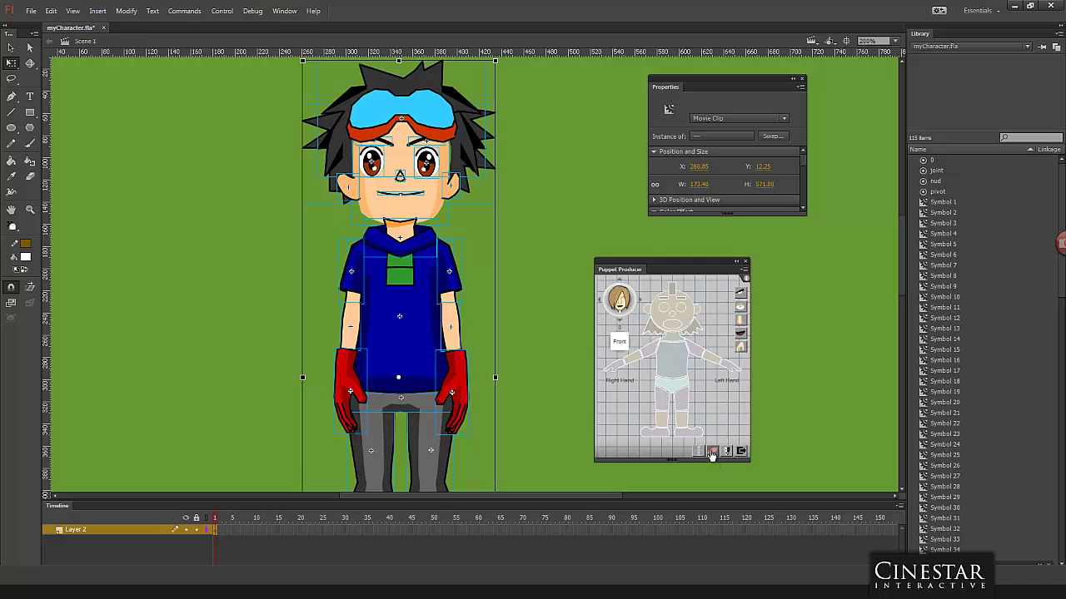
{"action": "left_click", "coordinate": [571, 127]}
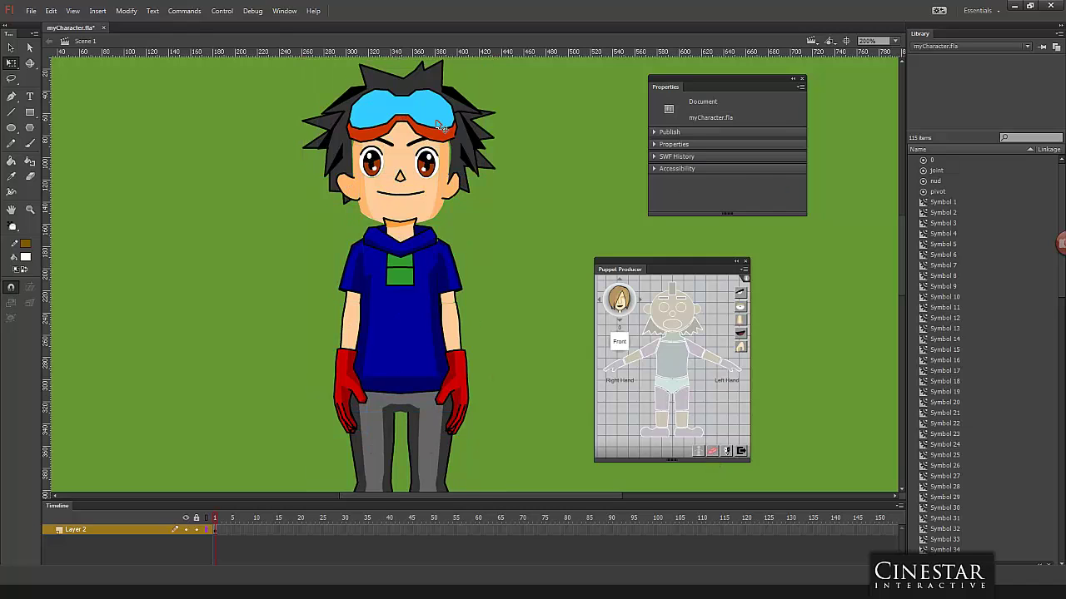
Step: Check the instance names of the hair, mouth and nose symbols
{"action": "left_click", "coordinate": [446, 127]}
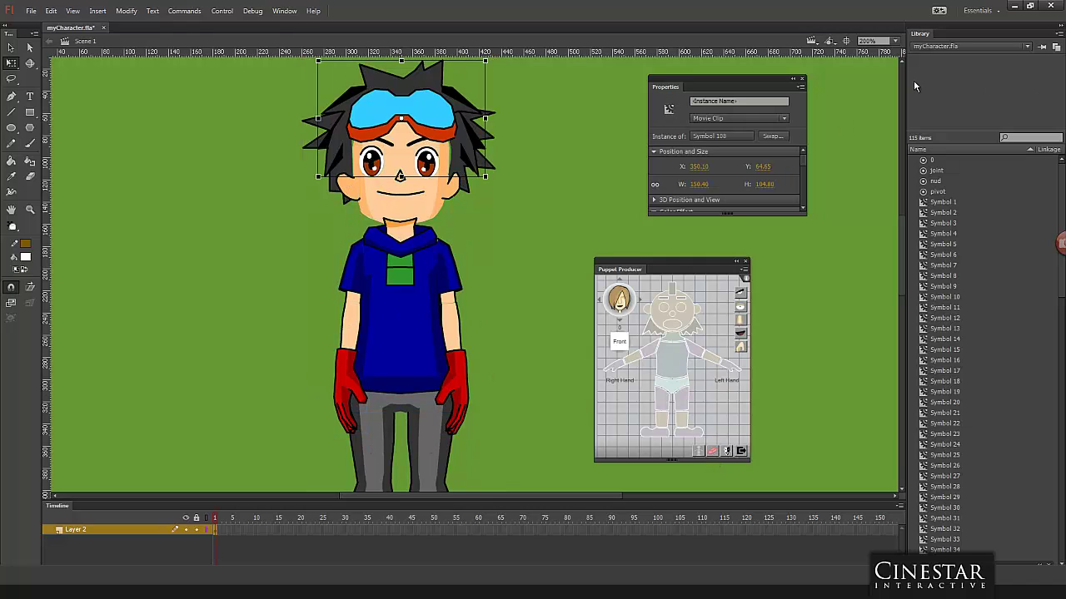
{"action": "left_click", "coordinate": [405, 200]}
{"action": "left_click", "coordinate": [400, 193]}
{"action": "left_click", "coordinate": [400, 178]}
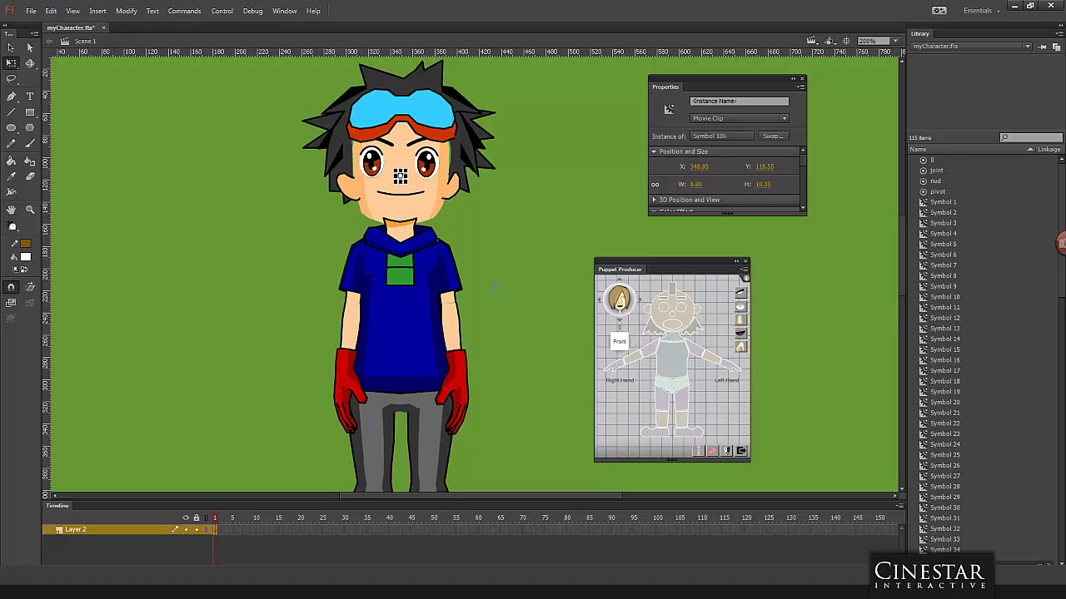
Step: Duplicate the entire character in place and move the copy 180 pixels to the right of the original
{"action": "key", "text": "ctrl+minus"}
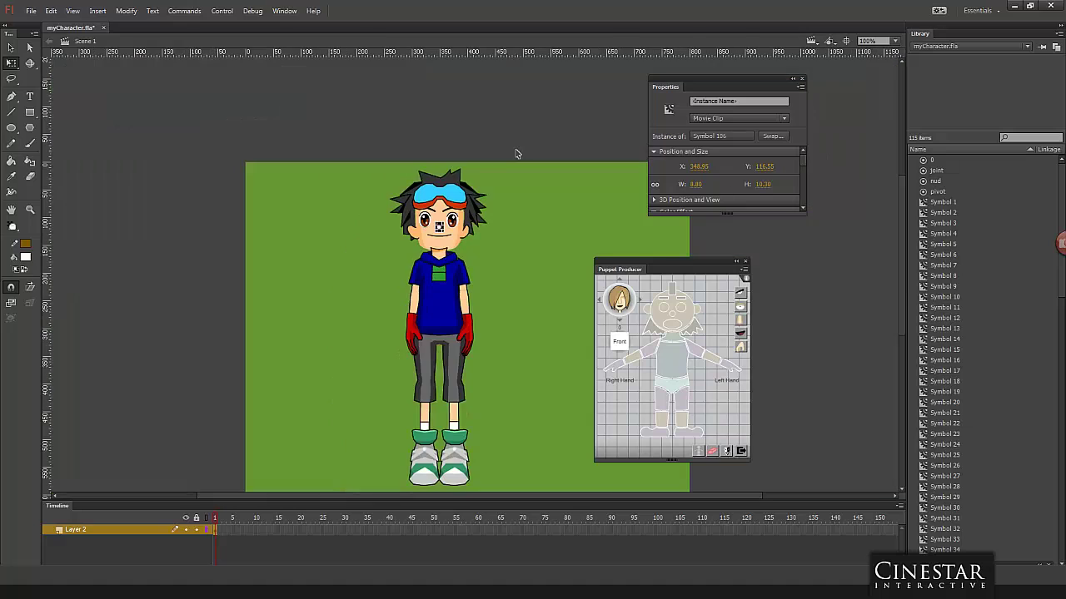
{"action": "left_click_drag", "start_coordinate": [518, 159], "coordinate": [381, 491]}
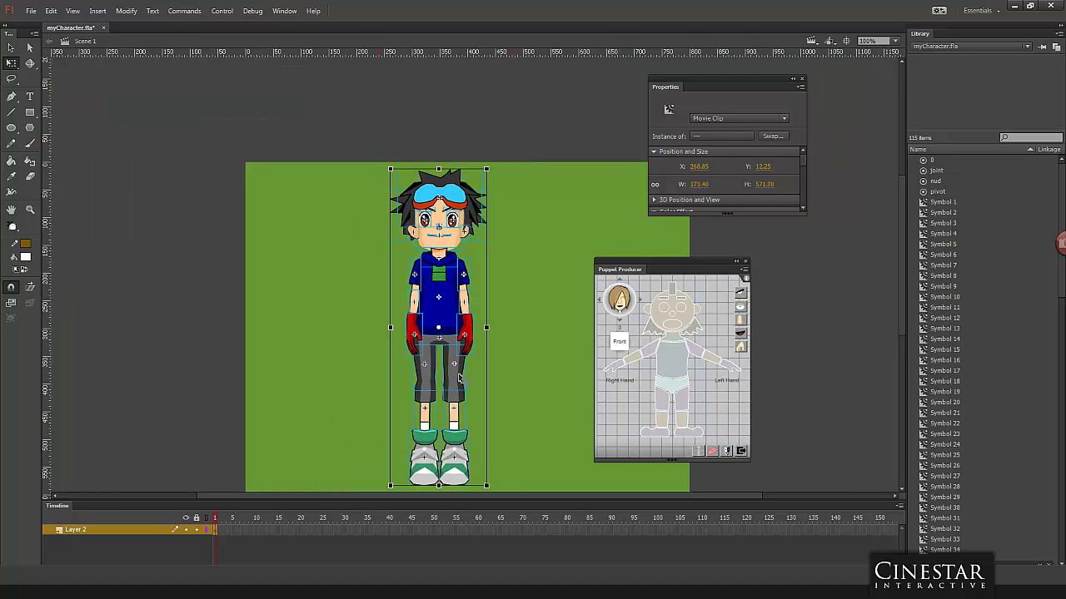
{"action": "key", "text": "shift+Right"}
{"action": "key", "text": "shift+Down"}
{"action": "key", "text": "shift+Up"}
{"action": "key", "text": "shift+Right"}
{"action": "key", "text": "shift+Right"}
{"action": "key", "text": "shift+Right"}
{"action": "key", "text": "shift+Right"}
{"action": "key", "text": "shift+Right"}
{"action": "key", "text": "shift+Right"}
{"action": "key", "text": "shift+Right"}
{"action": "key", "text": "shift+Right"}
{"action": "key", "text": "shift+Right"}
{"action": "key", "text": "shift+Right"}
{"action": "key", "text": "shift+Right"}
{"action": "key", "text": "shift+Right"}
{"action": "key", "text": "shift+Right"}
{"action": "key", "text": "shift+Right"}
{"action": "key", "text": "shift+Right"}
{"action": "key", "text": "shift+Right"}
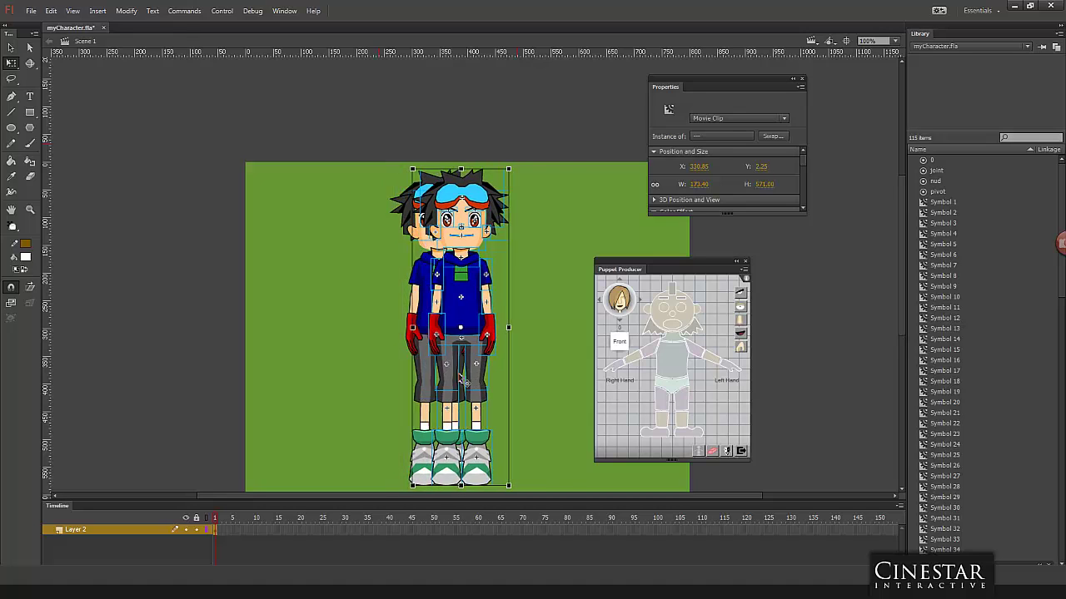
{"action": "key", "text": "shift+Right"}
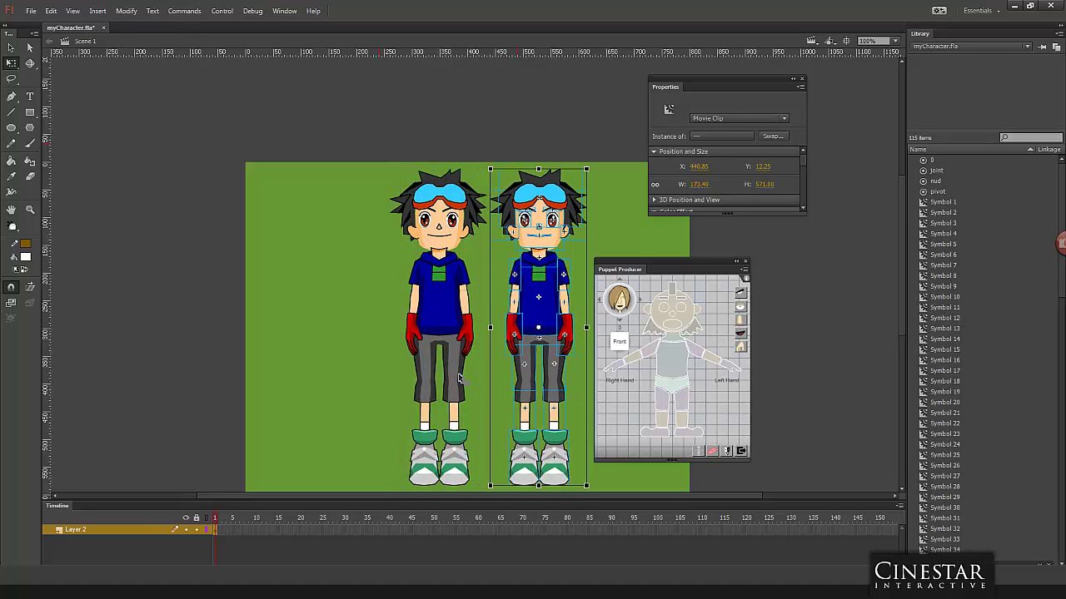
Step: Select both characters and shift them together left along the stage to X 10.85
{"action": "left_click_drag", "start_coordinate": [366, 137], "coordinate": [593, 497]}
{"action": "key", "text": "shift+Left"}
{"action": "key", "text": "shift+Left"}
{"action": "key", "text": "shift+Left"}
{"action": "key", "text": "shift+Left"}
{"action": "key", "text": "shift+Left"}
{"action": "key", "text": "shift+Left"}
{"action": "key", "text": "shift+Left"}
{"action": "key", "text": "shift+Left"}
{"action": "key", "text": "shift+Left"}
{"action": "key", "text": "shift+Left"}
{"action": "key", "text": "shift+Left"}
{"action": "key", "text": "shift+Left"}
{"action": "key", "text": "shift+Left"}
{"action": "key", "text": "shift+Left"}
{"action": "key", "text": "shift+Left"}
{"action": "key", "text": "shift+Left"}
{"action": "key", "text": "shift+Left"}
{"action": "key", "text": "shift+Left"}
{"action": "key", "text": "shift+Left"}
{"action": "key", "text": "shift+Left"}
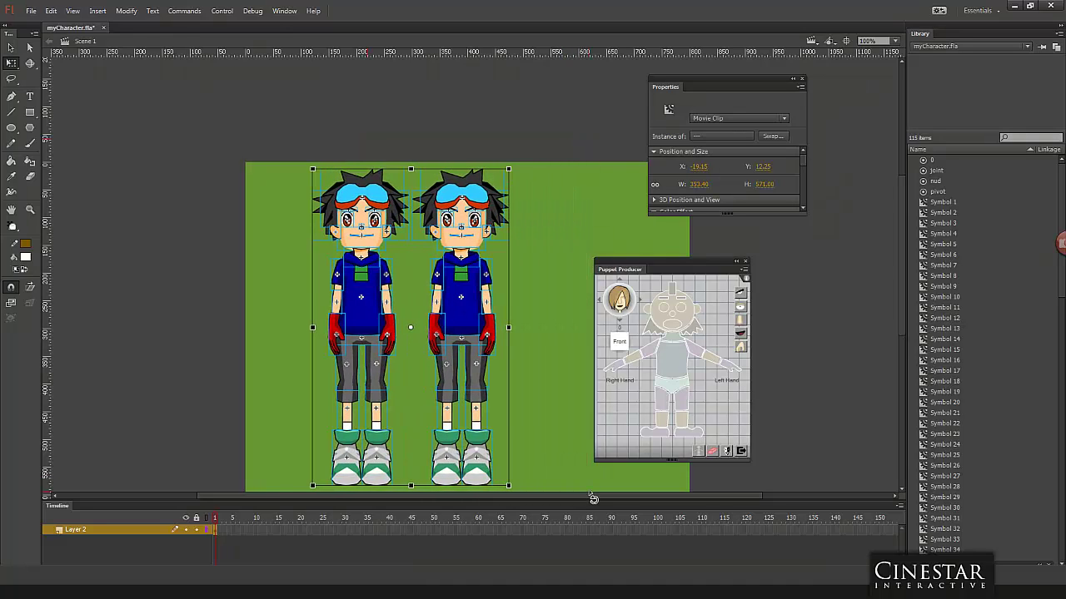
{"action": "key", "text": "shift+Left"}
{"action": "key", "text": "shift+Left"}
{"action": "key", "text": "shift+Left"}
{"action": "key", "text": "shift+Left"}
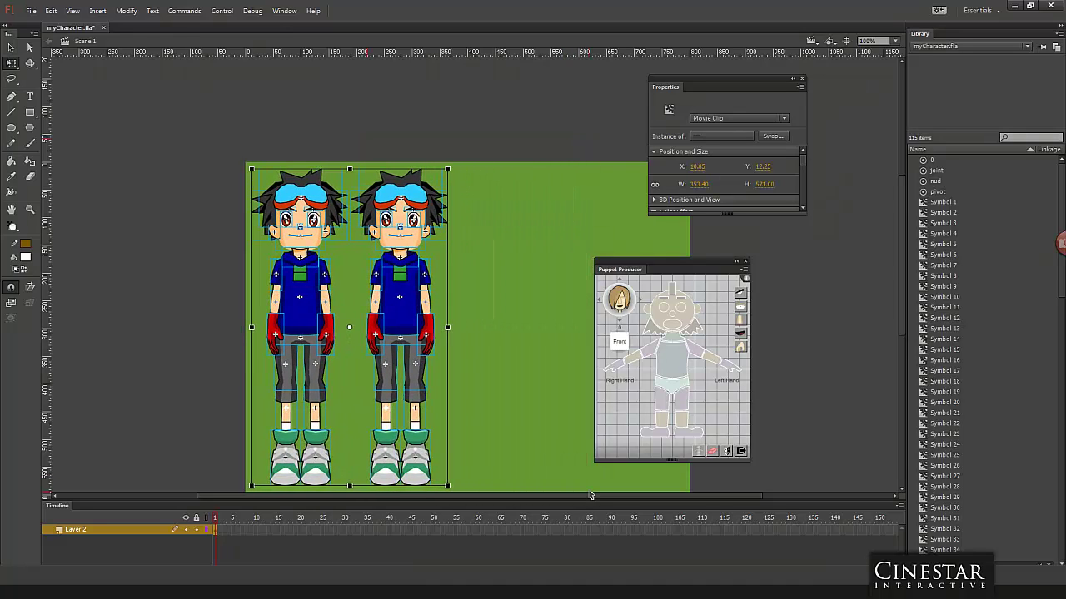
Step: Delete the sleeve, forearm and glove of the copied character's left arm
{"action": "left_click", "coordinate": [549, 230]}
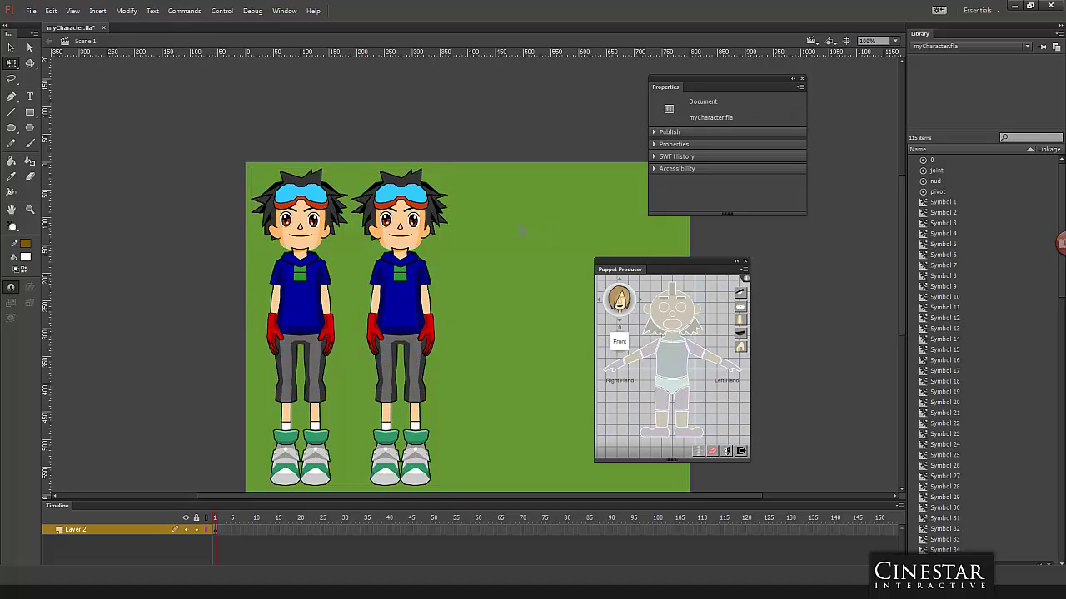
{"action": "left_click", "coordinate": [425, 279]}
{"action": "left_click", "coordinate": [427, 285]}
{"action": "left_click", "coordinate": [425, 279]}
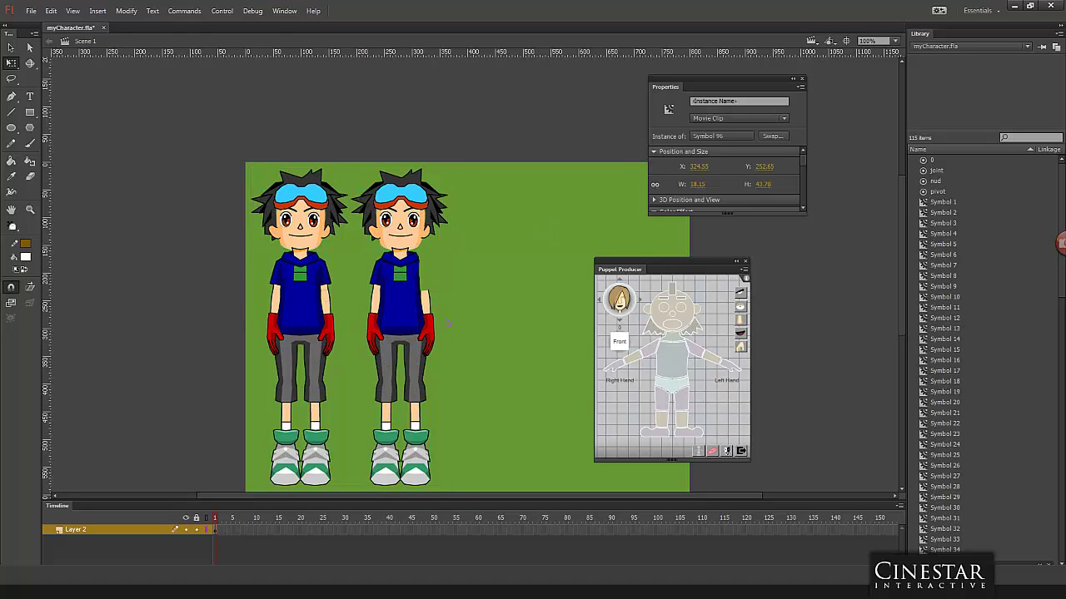
{"action": "left_click", "coordinate": [429, 302]}
{"action": "left_click", "coordinate": [442, 340]}
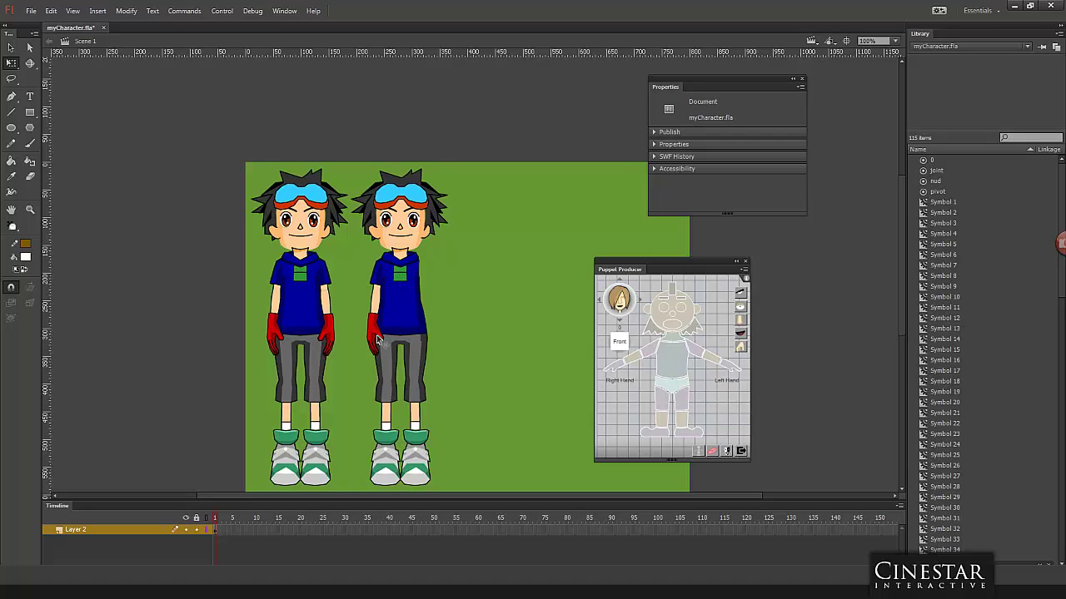
Step: Inspect the copy's remaining sleeve, forearm and glove symbols, including the shape inside the sleeve symbol
{"action": "left_click", "coordinate": [378, 279]}
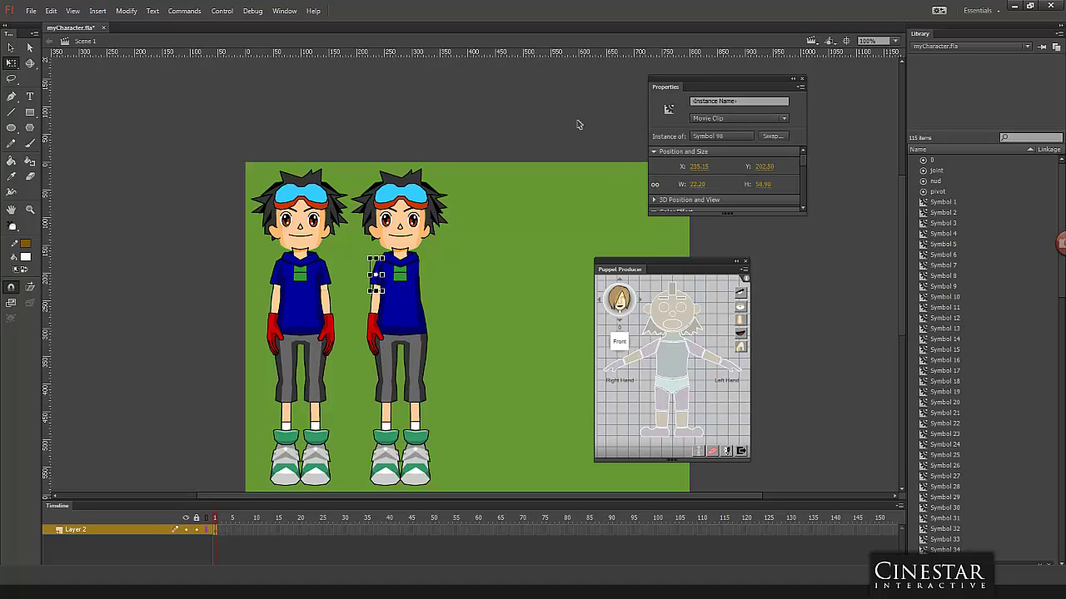
{"action": "double_click", "coordinate": [379, 279]}
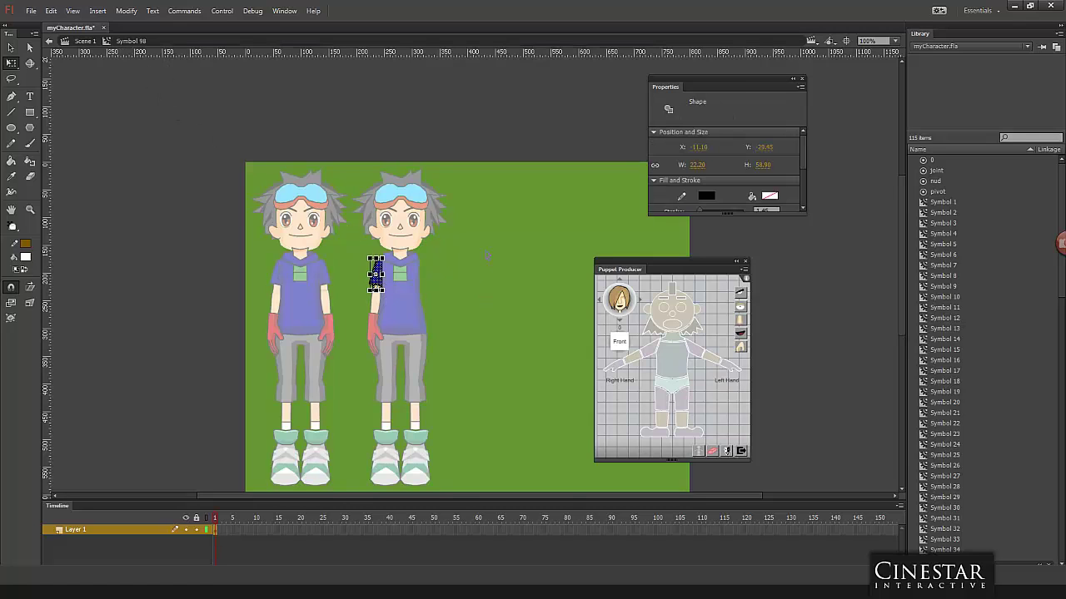
{"action": "key", "text": "ctrl+e"}
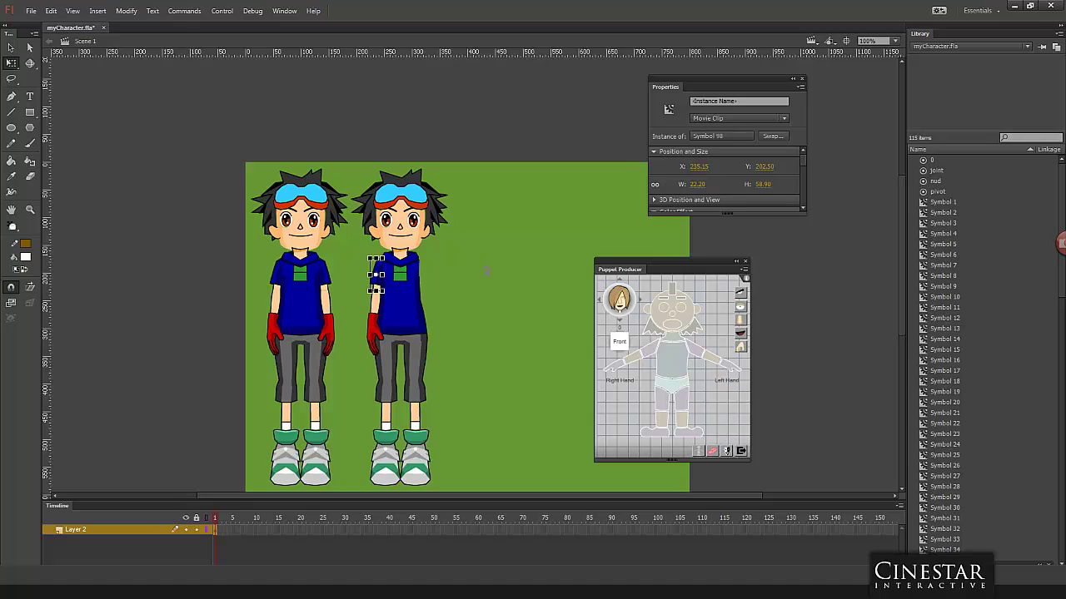
{"action": "left_click", "coordinate": [388, 297]}
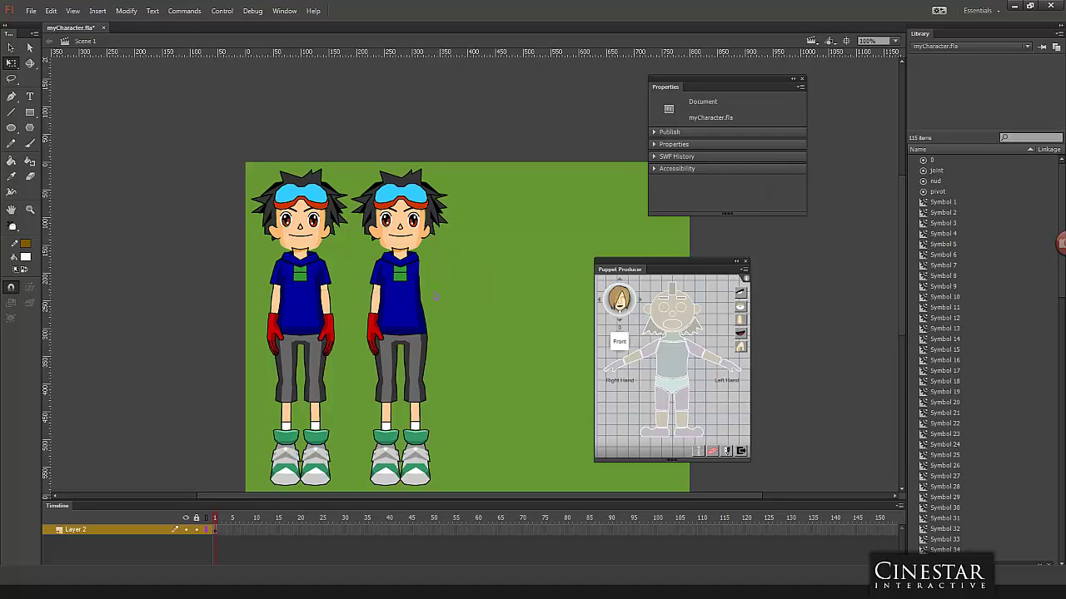
{"action": "left_click", "coordinate": [381, 308]}
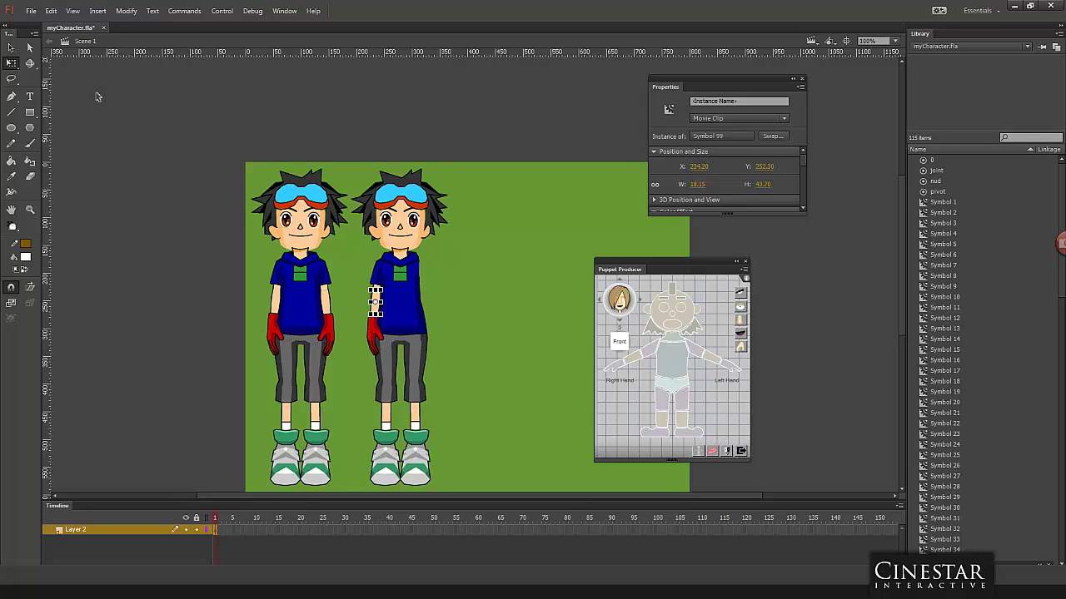
{"action": "left_click", "coordinate": [10, 50]}
{"action": "left_click", "coordinate": [8, 52]}
{"action": "left_click", "coordinate": [374, 336]}
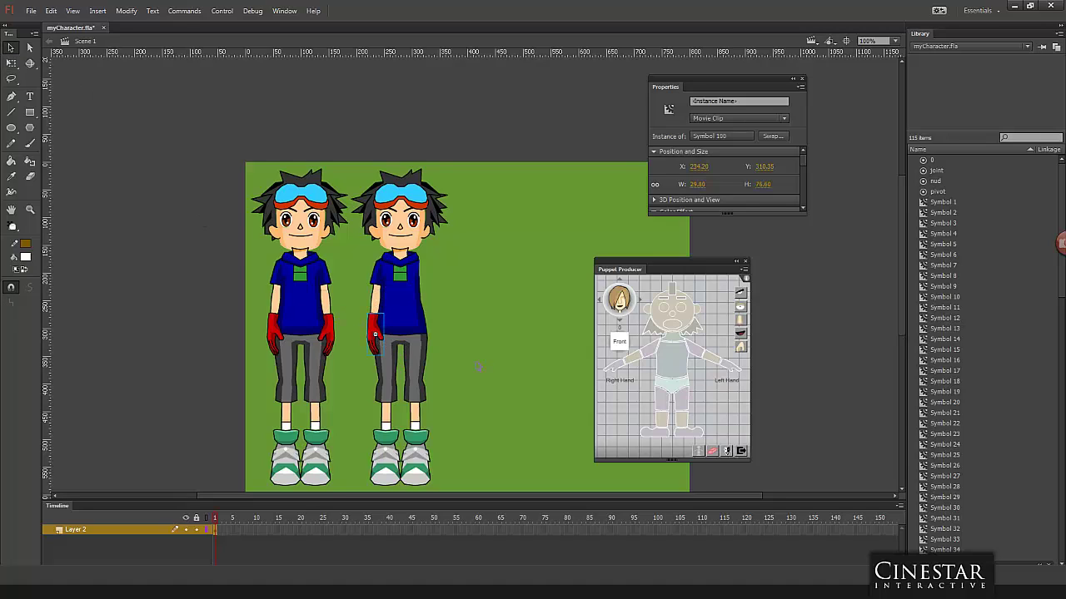
{"action": "double_click", "coordinate": [375, 337]}
{"action": "double_click", "coordinate": [487, 339]}
Step: Delete the copy's left thigh, shank and shoe, and flip its remaining leg parts horizontally
{"action": "left_click_drag", "start_coordinate": [420, 369], "coordinate": [421, 395]}
{"action": "key", "text": "Delete"}
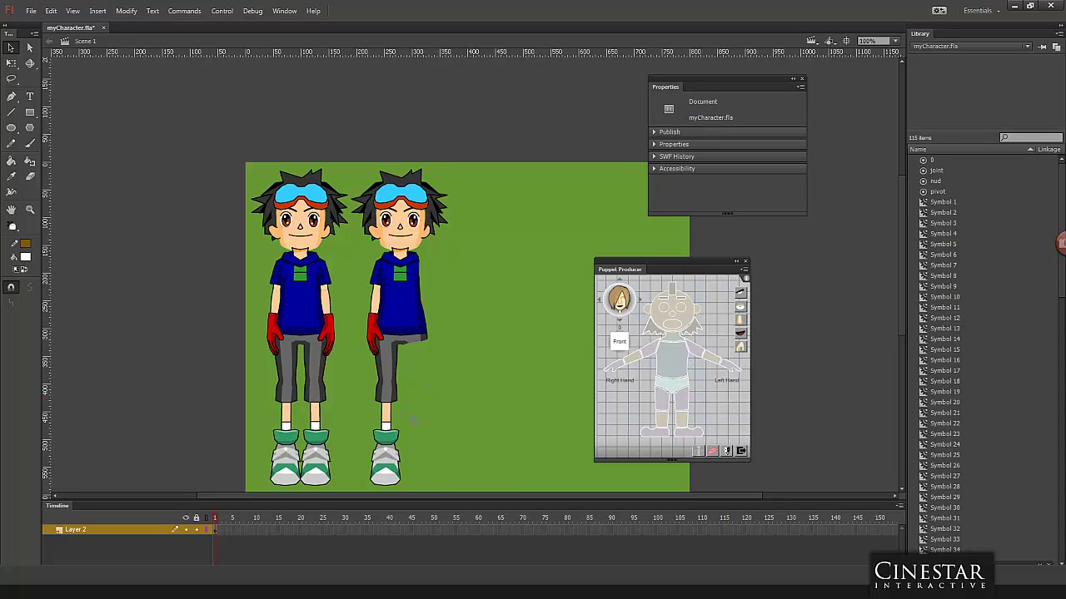
{"action": "left_click_drag", "start_coordinate": [379, 346], "coordinate": [407, 472]}
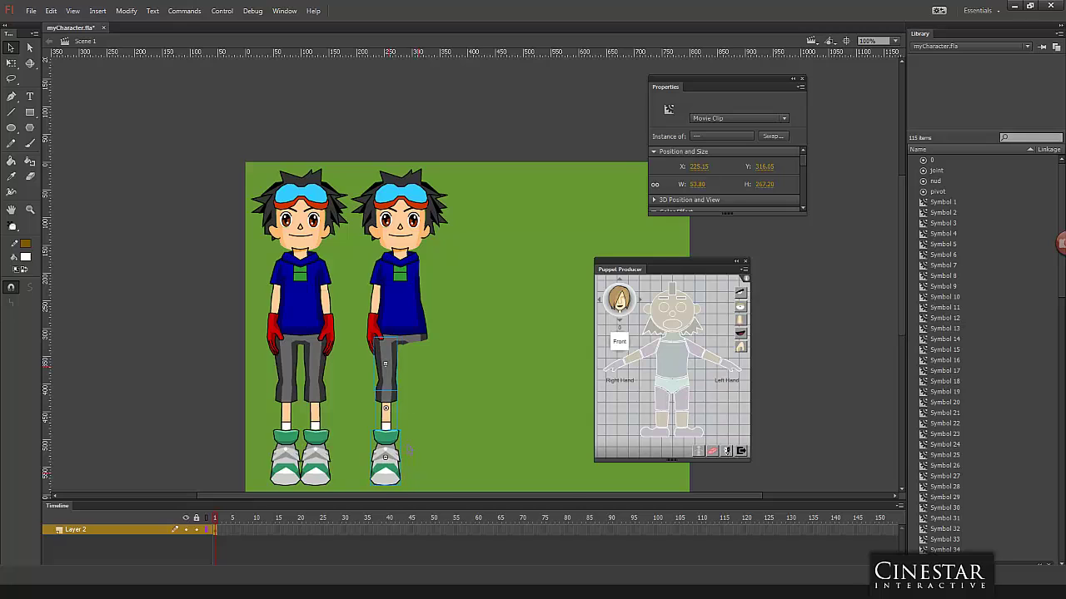
{"action": "left_click", "coordinate": [127, 11]}
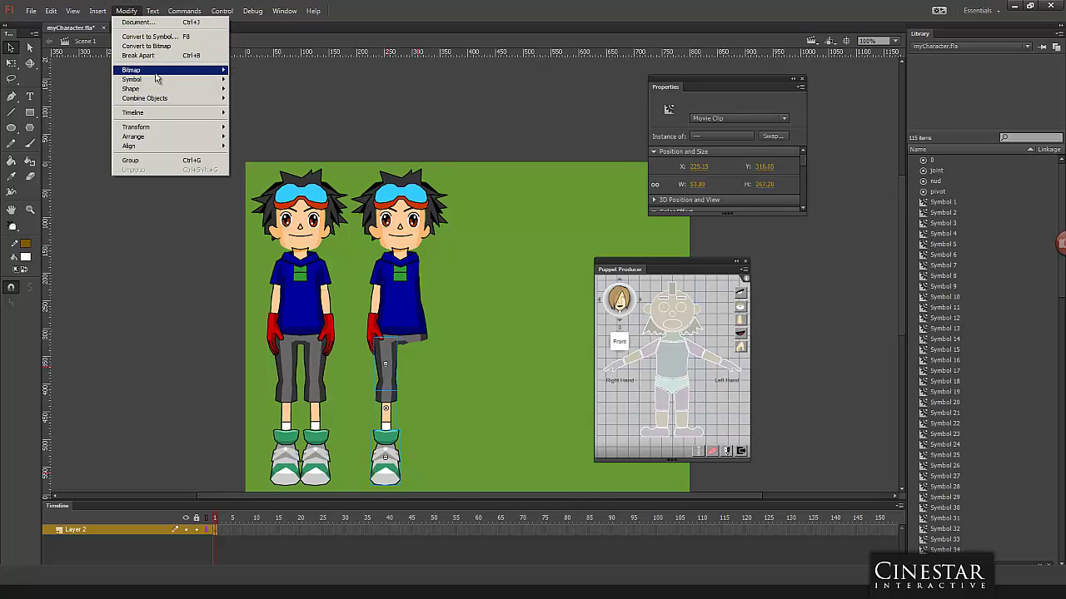
{"action": "mouse_move", "coordinate": [147, 129]}
{"action": "left_click", "coordinate": [266, 222]}
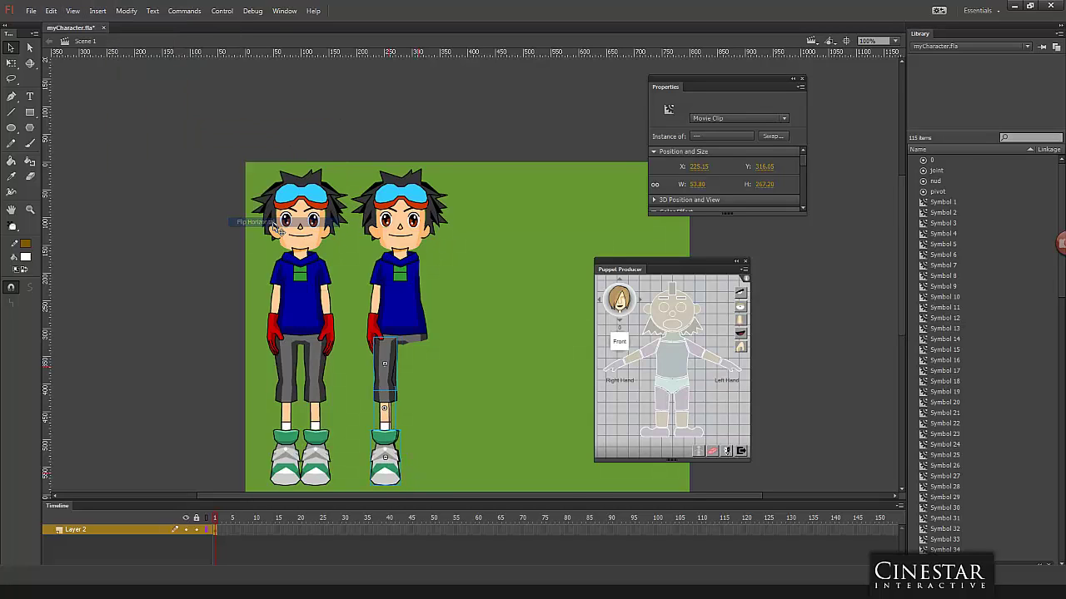
Step: Shift the flipped thigh, shank and shoe sideways into the position of the copied character's missing left leg
{"action": "key", "text": "Right"}
{"action": "key", "text": "Right"}
{"action": "key", "text": "Right"}
{"action": "key", "text": "Right"}
{"action": "key", "text": "Right"}
{"action": "key", "text": "Right"}
{"action": "key", "text": "Right"}
{"action": "key", "text": "Right"}
{"action": "key", "text": "Right"}
{"action": "key", "text": "Right"}
{"action": "key", "text": "Right"}
{"action": "key", "text": "Right"}
{"action": "key", "text": "Right"}
{"action": "key", "text": "Right"}
{"action": "key", "text": "Right"}
{"action": "key", "text": "Right"}
{"action": "key", "text": "Right"}
{"action": "key", "text": "Right"}
{"action": "key", "text": "Right"}
{"action": "key", "text": "Right"}
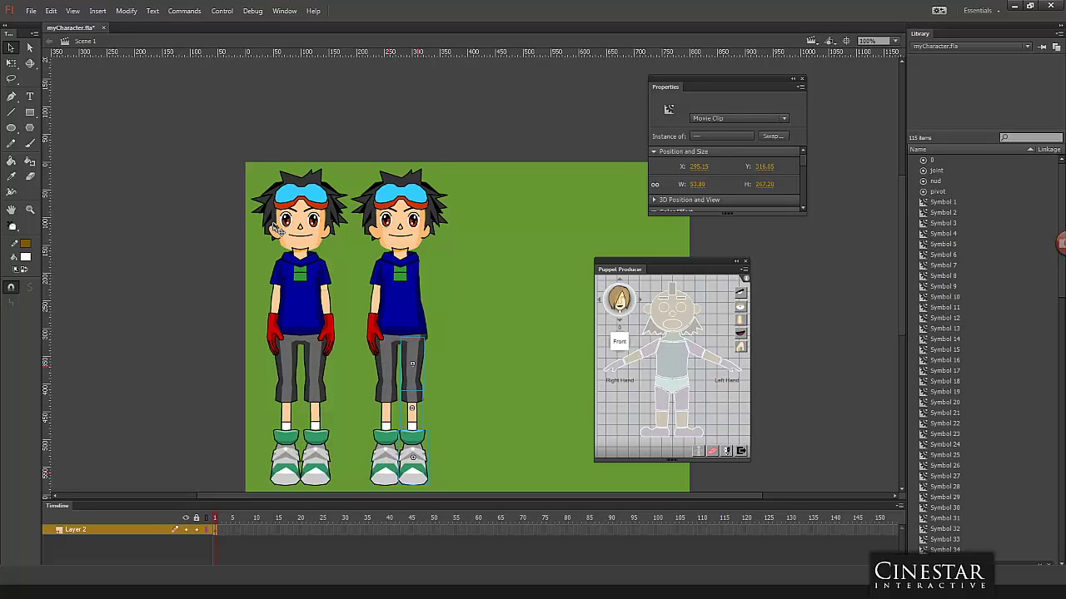
{"action": "key", "text": "Left"}
{"action": "key", "text": "Left"}
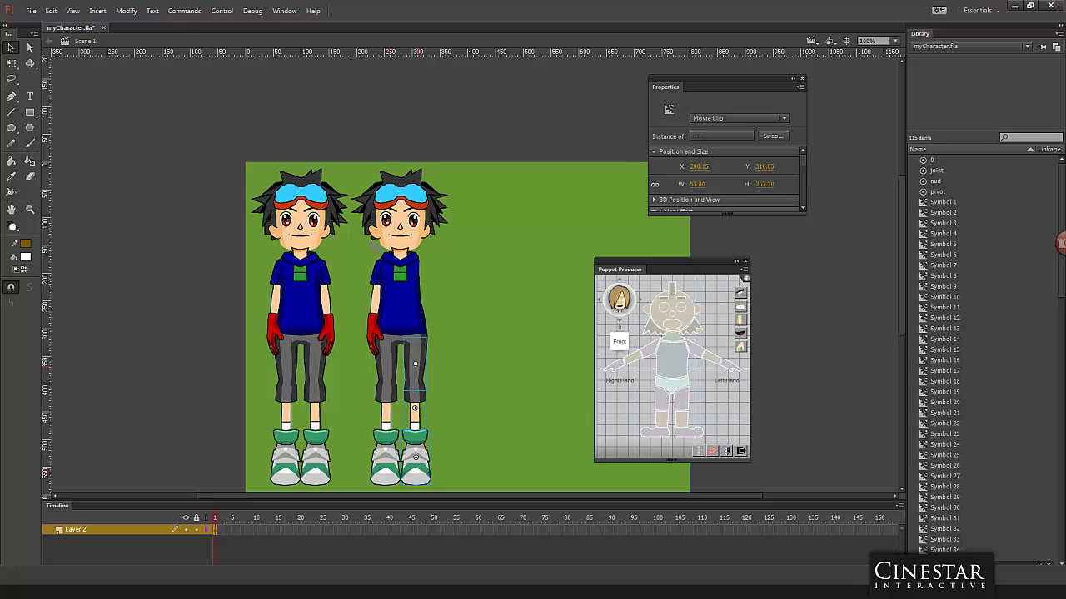
{"action": "left_click", "coordinate": [472, 312]}
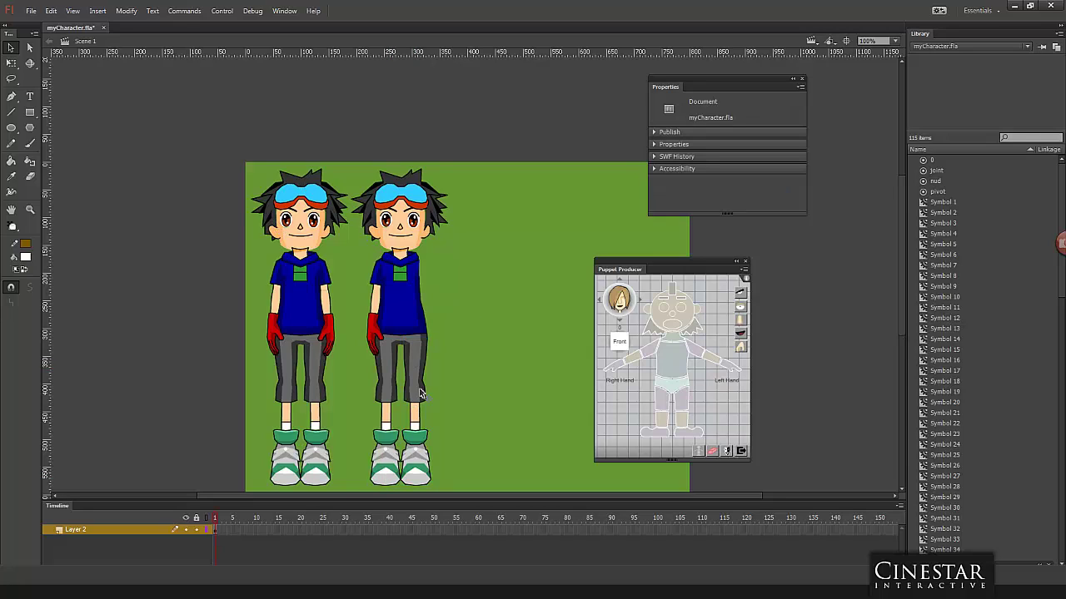
Step: Duplicate the copy's right sleeve, forearm and glove and move the duplicate across the torso to X 289.30, Y 173.05
{"action": "left_click", "coordinate": [381, 292]}
{"action": "left_click", "coordinate": [377, 313], "text": "shift"}
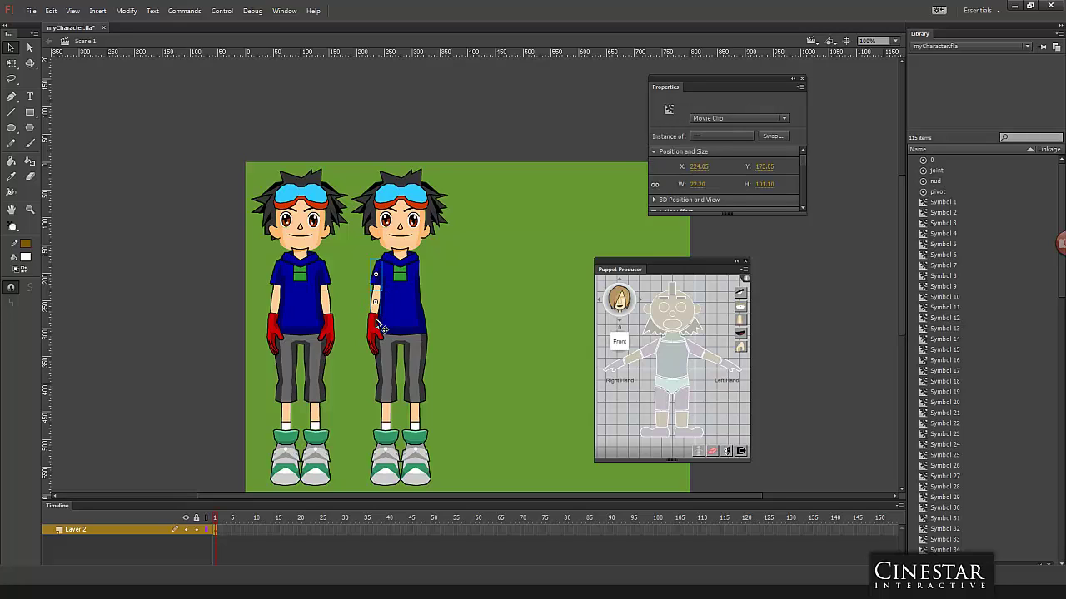
{"action": "key", "text": "shift+Right"}
{"action": "key", "text": "shift+Down"}
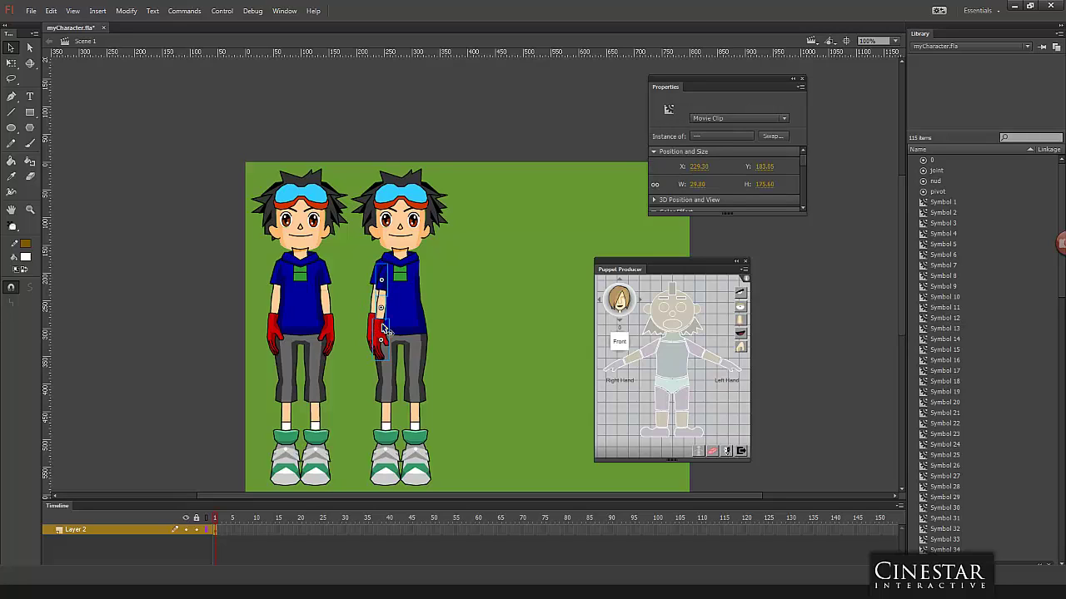
{"action": "key", "text": "shift+Up"}
{"action": "key", "text": "shift+Right"}
{"action": "key", "text": "shift+Right"}
{"action": "key", "text": "shift+Right"}
{"action": "key", "text": "shift+Right"}
{"action": "key", "text": "shift+Right"}
{"action": "key", "text": "shift+Right"}
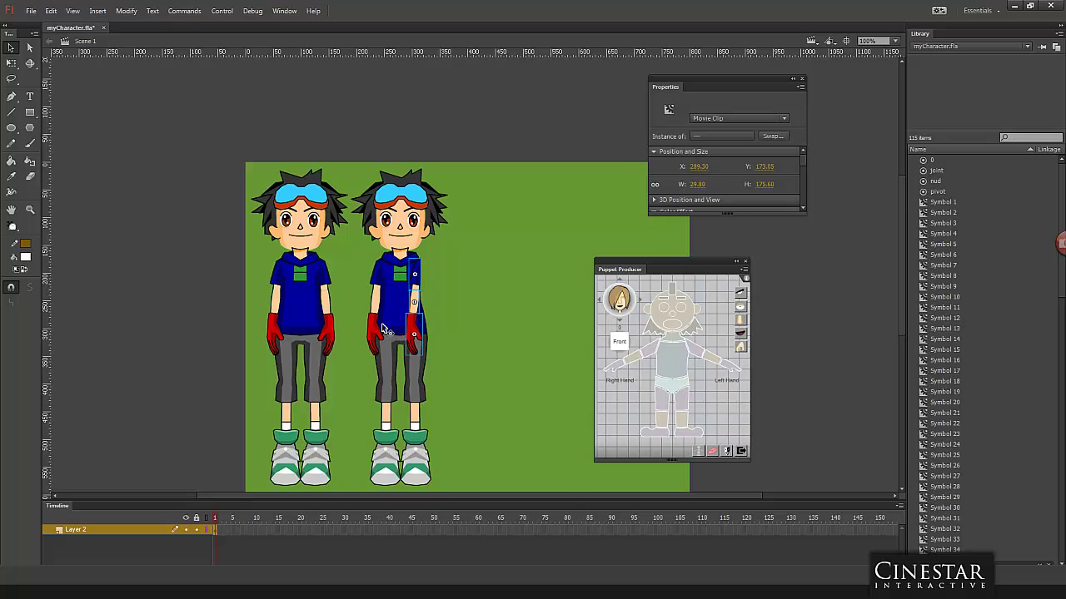
Step: Flip the duplicated arm horizontally and move it to X 309.30 as the copy's left arm
{"action": "left_click", "coordinate": [127, 11]}
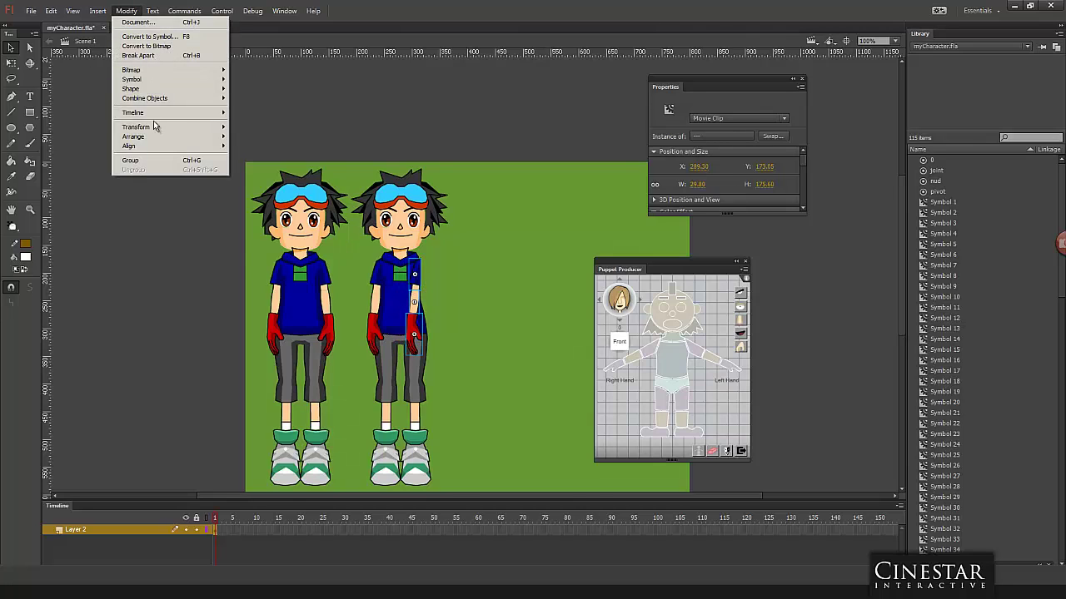
{"action": "mouse_move", "coordinate": [149, 130]}
{"action": "left_click", "coordinate": [265, 222]}
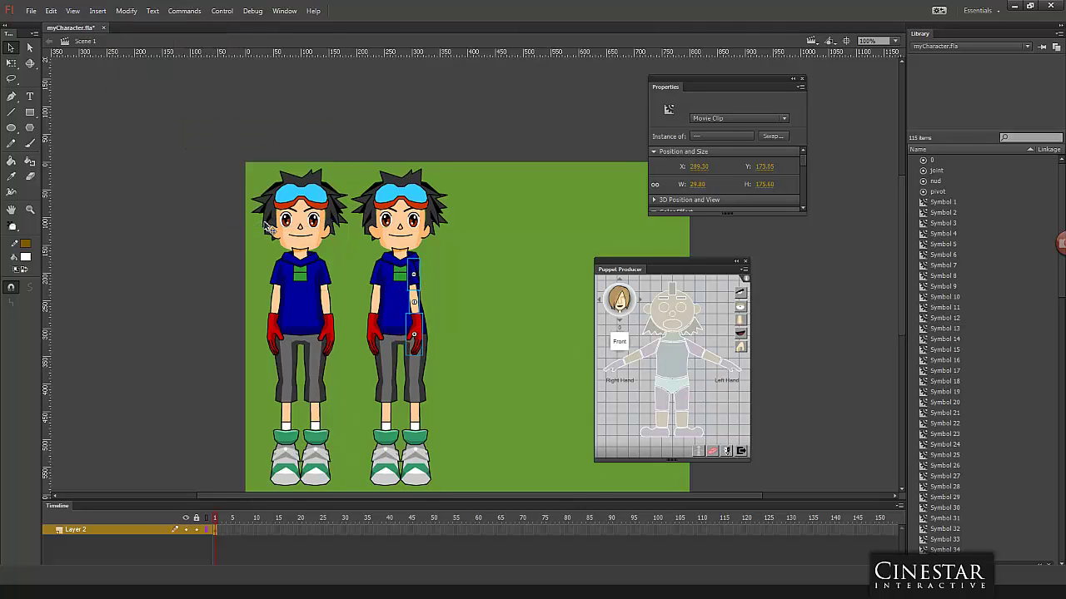
{"action": "key", "text": "shift+Right"}
{"action": "key", "text": "shift+Right"}
{"action": "key", "text": "Right"}
{"action": "key", "text": "Right"}
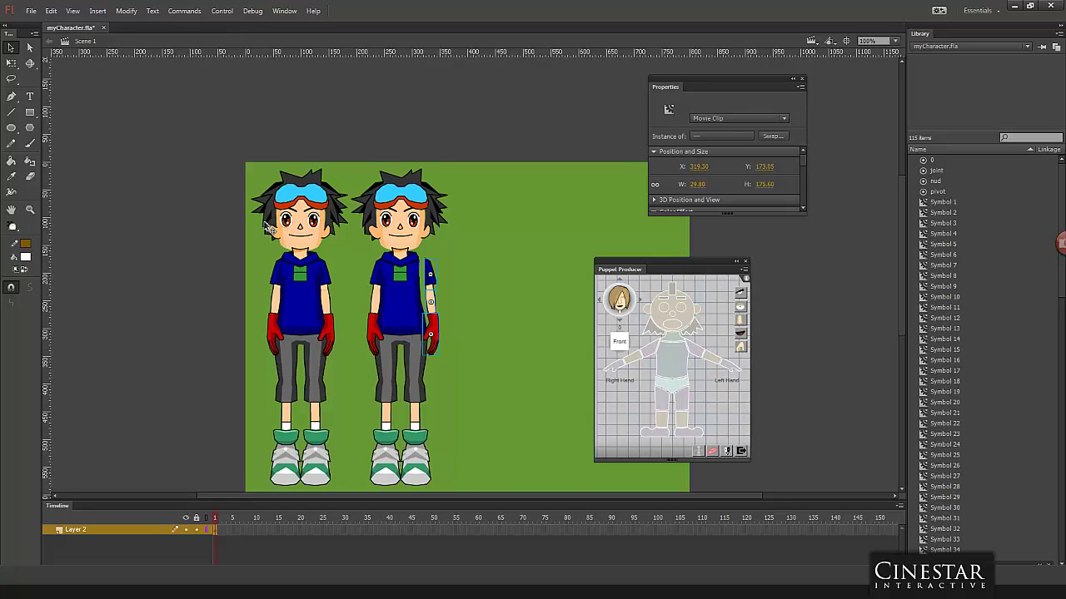
{"action": "key", "text": "Left"}
{"action": "key", "text": "Left"}
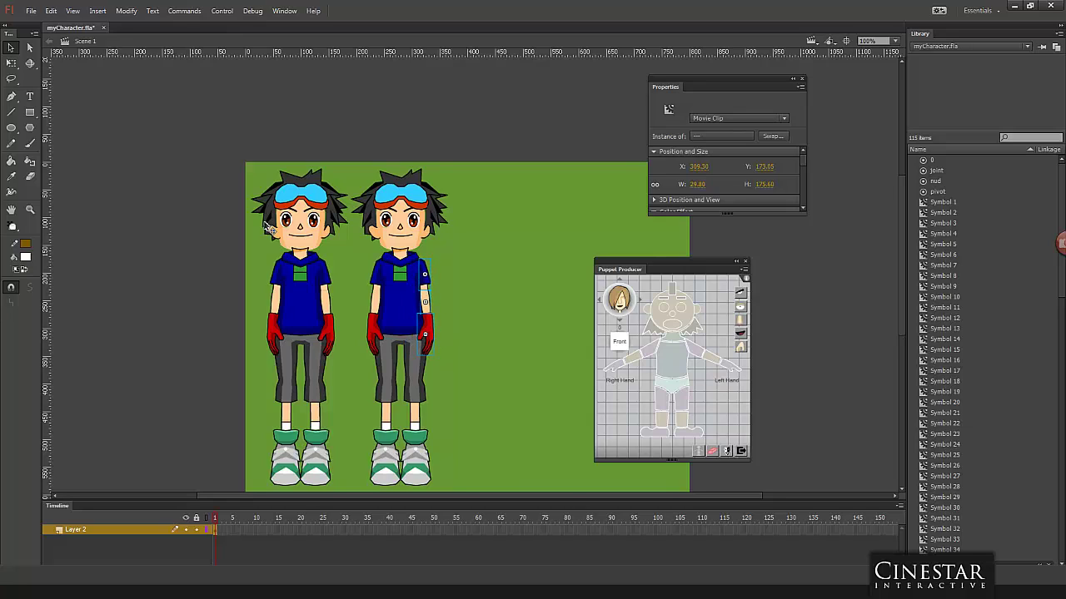
{"action": "left_click", "coordinate": [504, 231]}
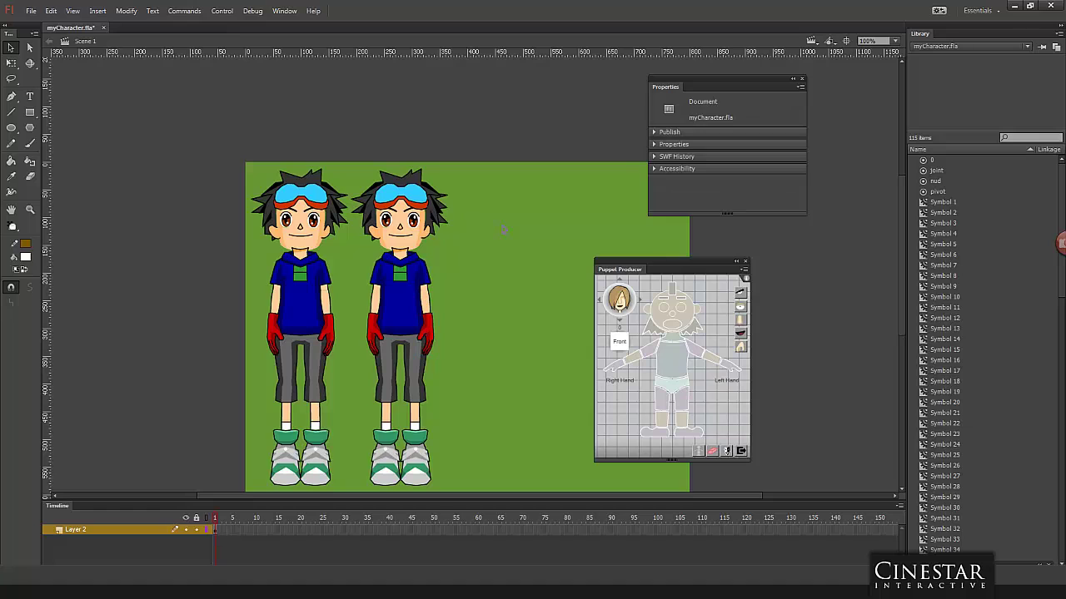
Step: Inspect the copy's new left sleeve, forearm and glove and how they meet the torso
{"action": "left_click", "coordinate": [426, 275]}
{"action": "scroll", "coordinate": [442, 274], "scroll_direction": "up", "scroll_amount": 3}
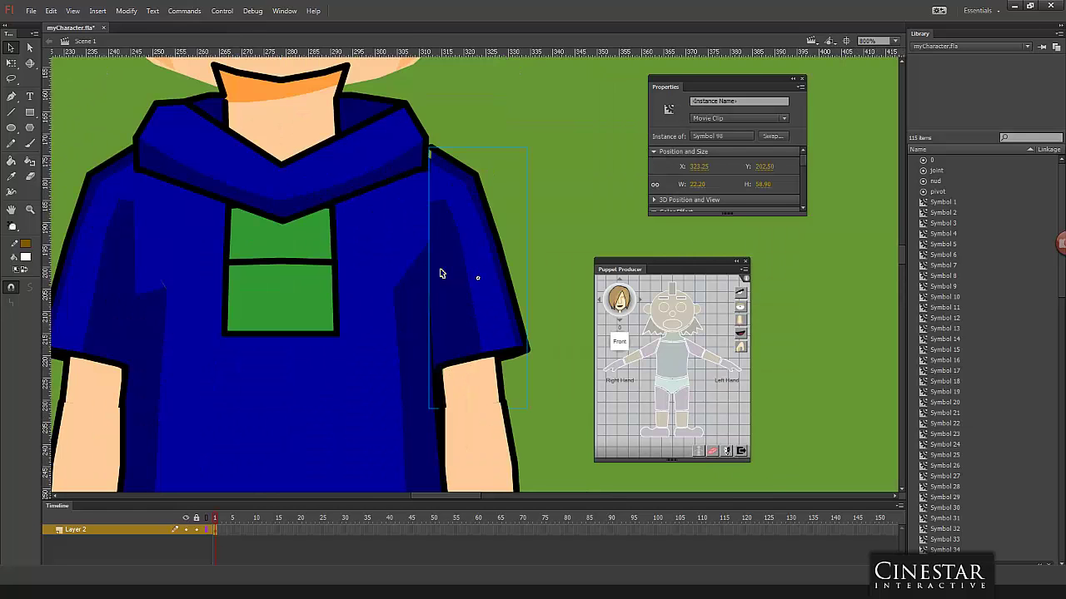
{"action": "left_click", "coordinate": [564, 218]}
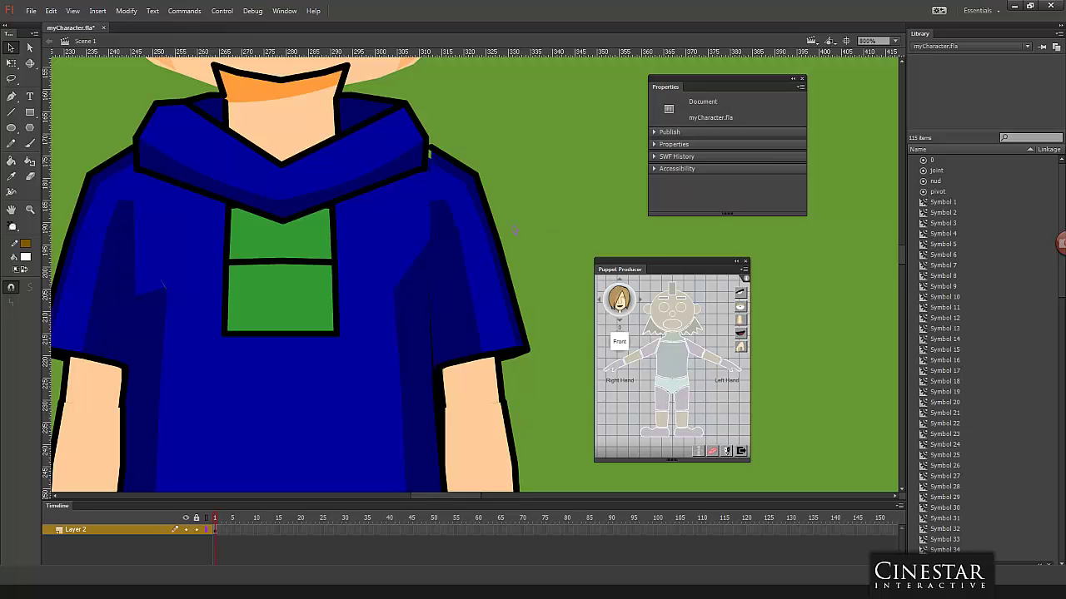
{"action": "key", "text": "ctrl+minus"}
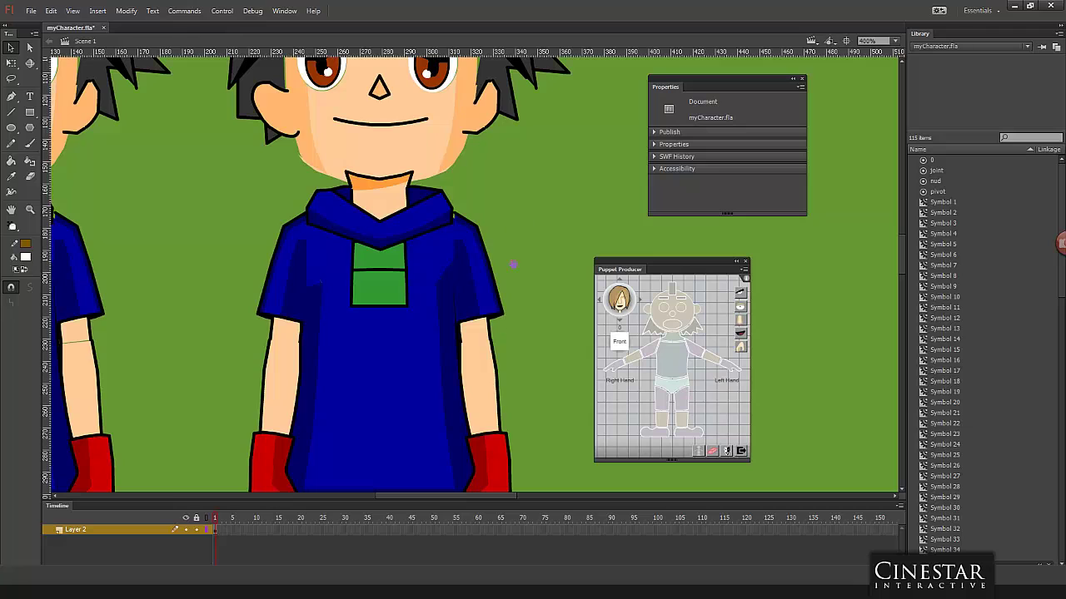
{"action": "left_click_drag", "start_coordinate": [513, 265], "coordinate": [499, 198]}
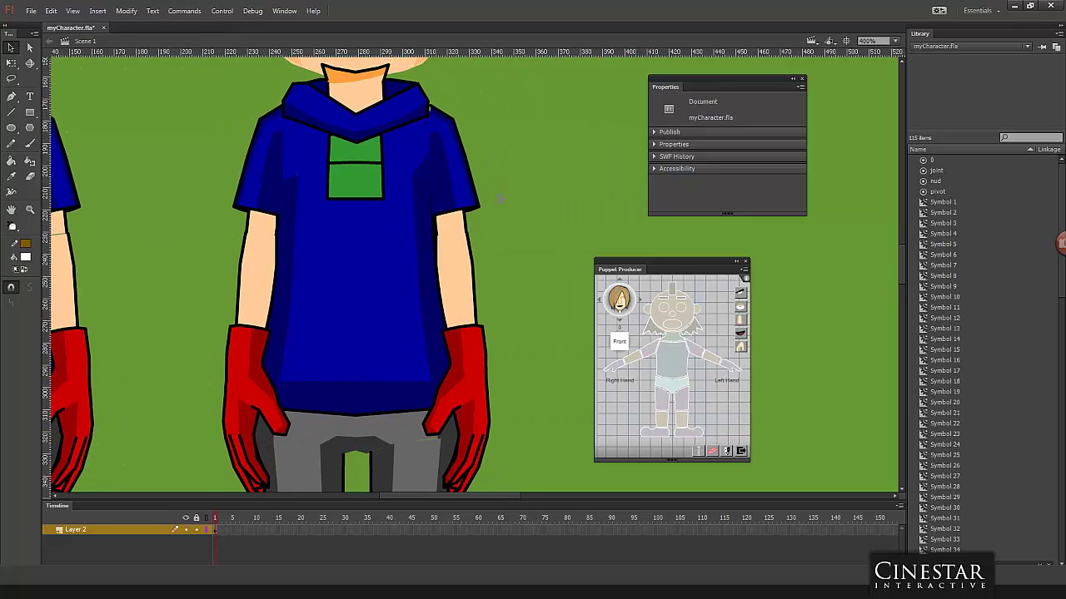
{"action": "left_click", "coordinate": [467, 169]}
{"action": "left_click", "coordinate": [458, 275], "text": "shift"}
{"action": "left_click", "coordinate": [481, 341], "text": "shift"}
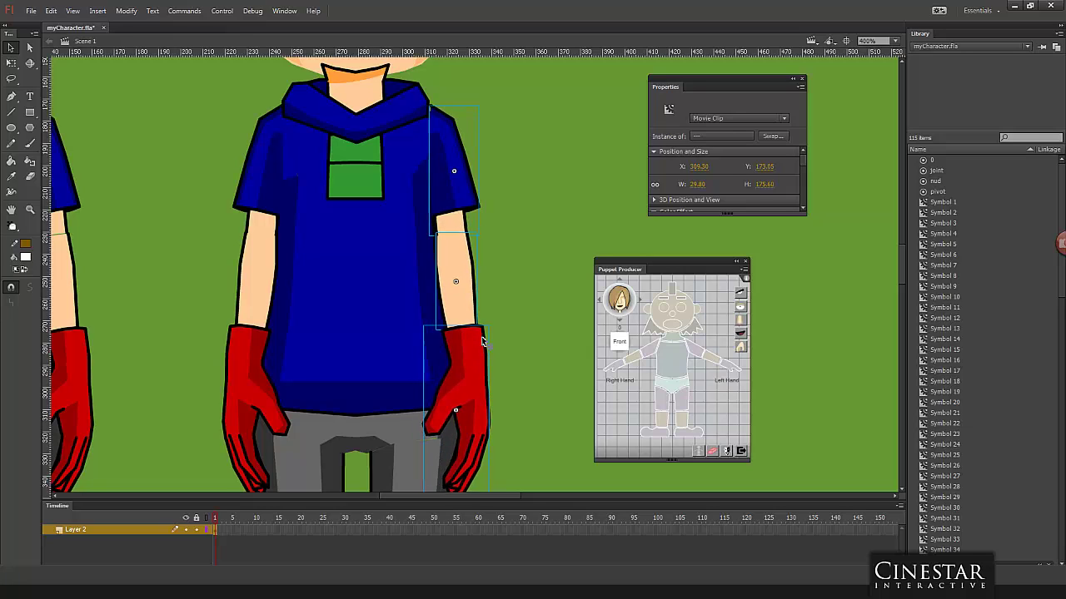
{"action": "left_click", "coordinate": [578, 181]}
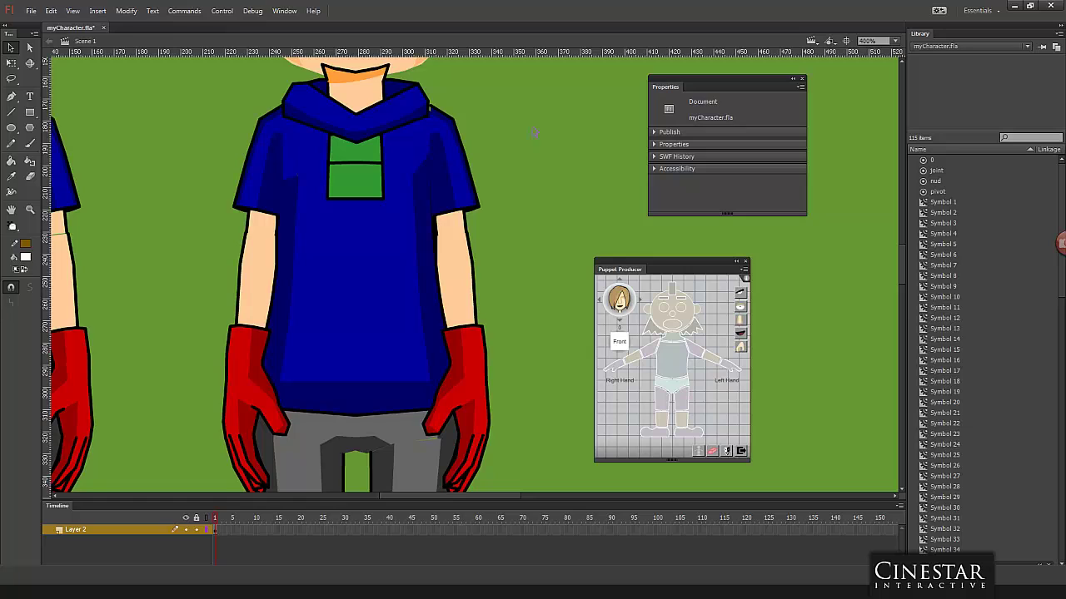
Step: Examine the copy's hood, torso and hip symbols, and look over its legs, shoes and head
{"action": "left_click", "coordinate": [411, 114]}
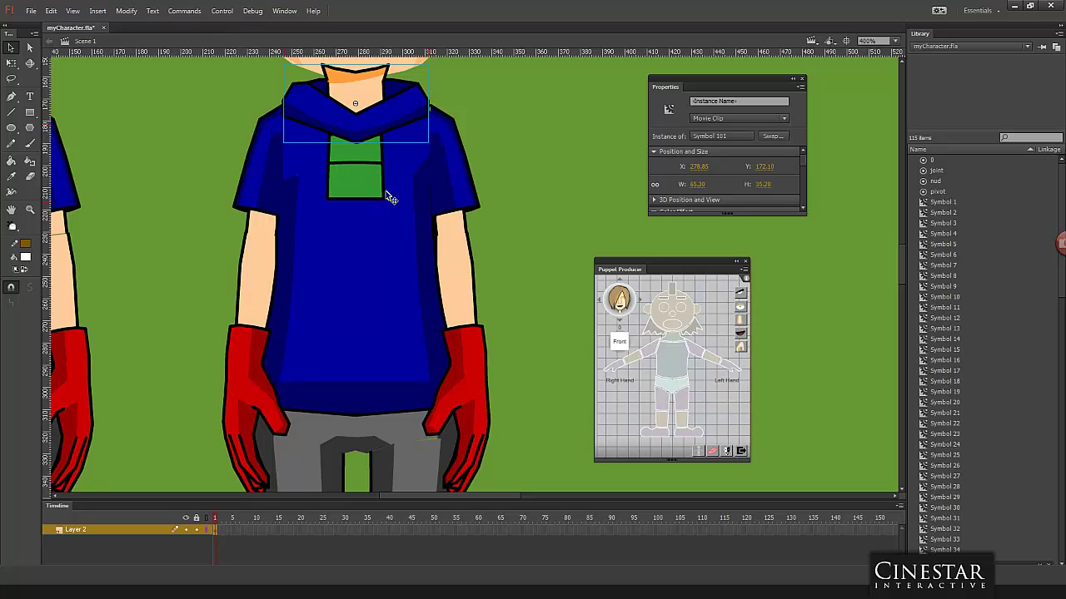
{"action": "left_click", "coordinate": [522, 158]}
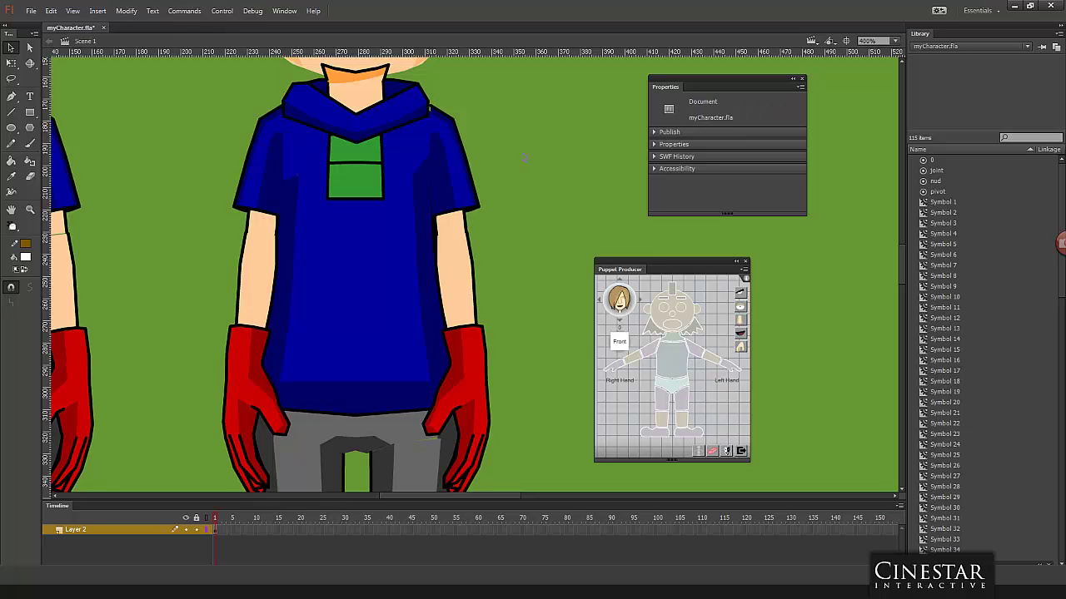
{"action": "left_click", "coordinate": [320, 279]}
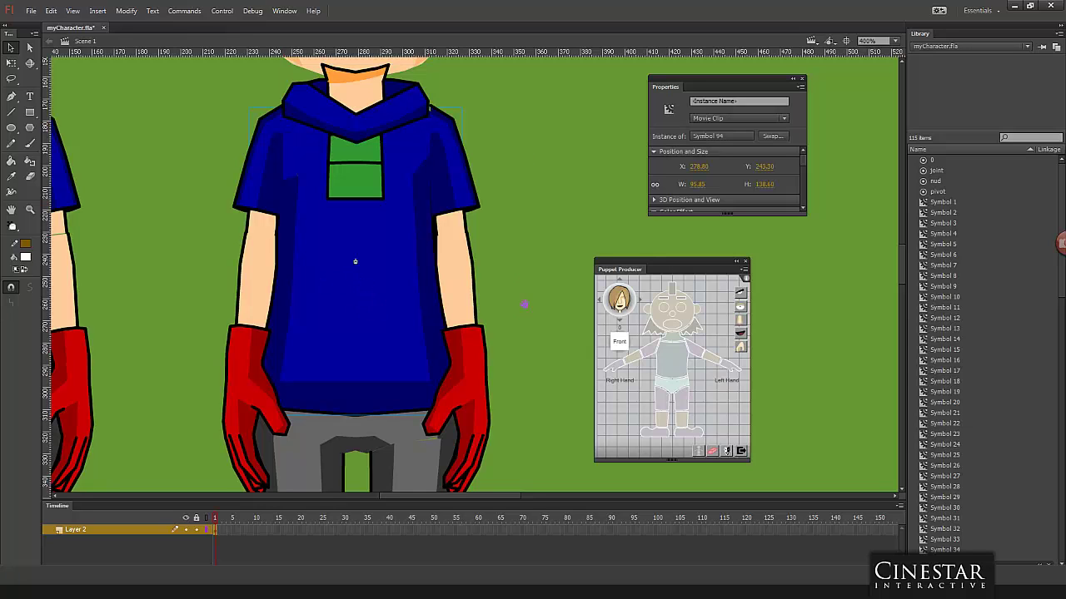
{"action": "scroll", "coordinate": [358, 275], "scroll_direction": "down", "scroll_amount": 5}
{"action": "left_click", "coordinate": [360, 223]}
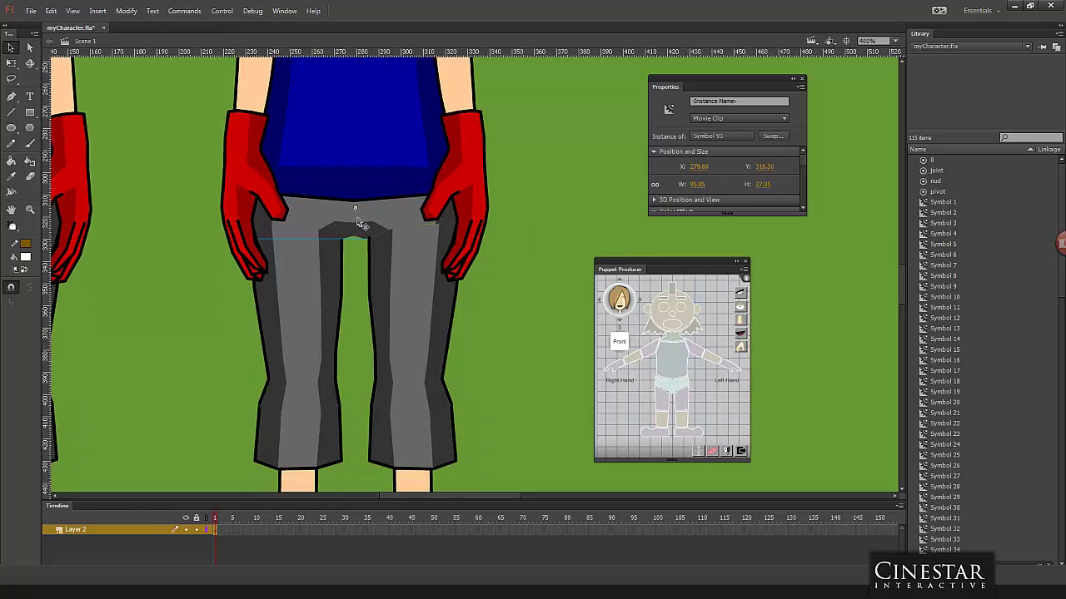
{"action": "left_click", "coordinate": [516, 196]}
{"action": "scroll", "coordinate": [514, 236], "scroll_direction": "down", "scroll_amount": 3}
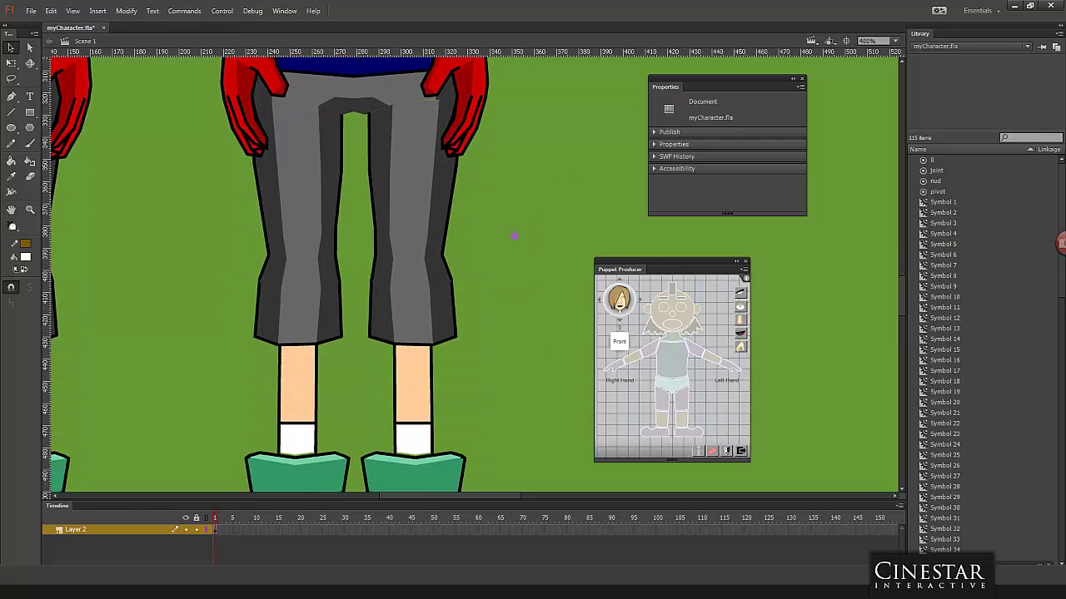
{"action": "scroll", "coordinate": [513, 236], "scroll_direction": "down", "scroll_amount": 5}
{"action": "scroll", "coordinate": [510, 236], "scroll_direction": "up", "scroll_amount": 3}
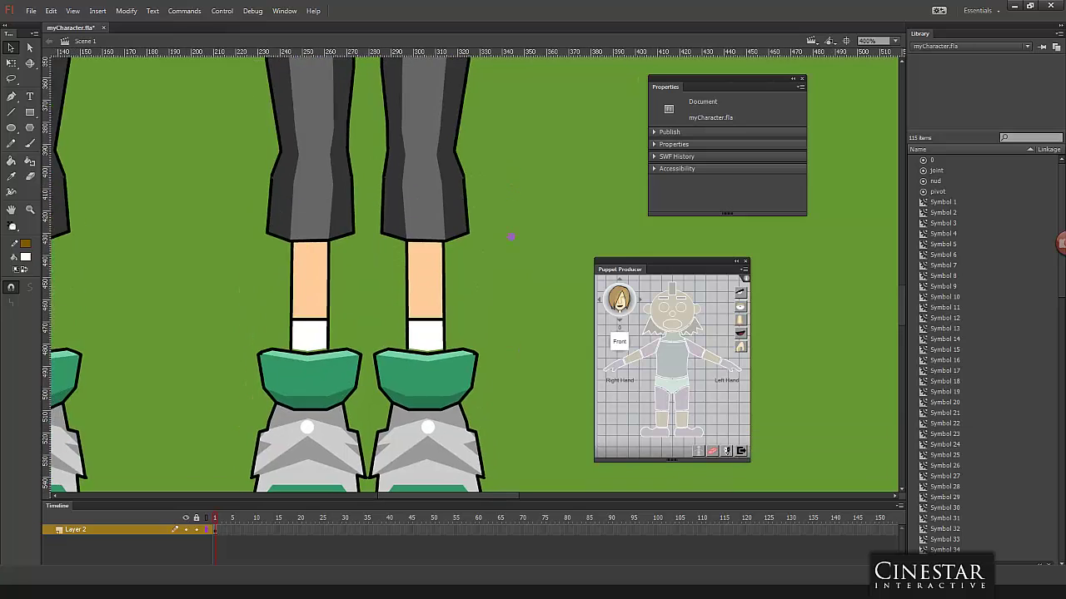
{"action": "scroll", "coordinate": [511, 237], "scroll_direction": "up", "scroll_amount": 10}
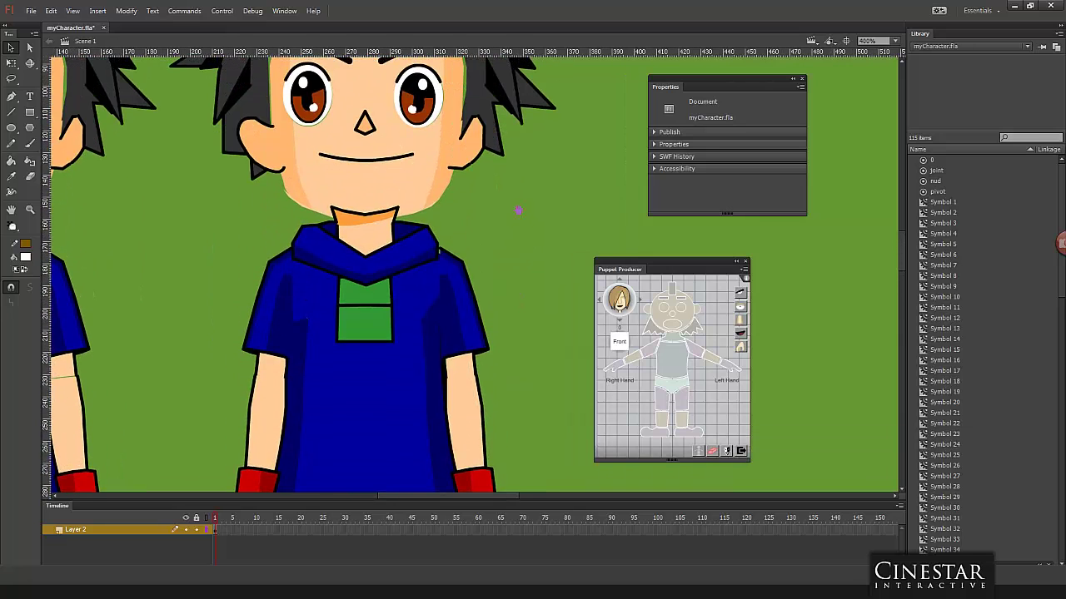
{"action": "scroll", "coordinate": [518, 210], "scroll_direction": "up", "scroll_amount": 5}
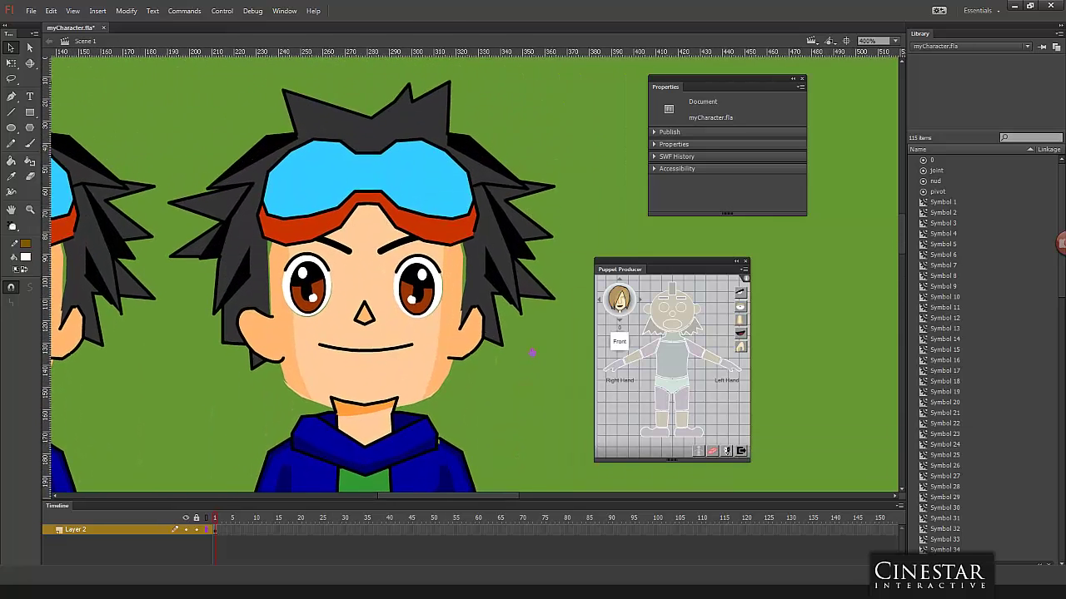
{"action": "left_click_drag", "start_coordinate": [443, 328], "coordinate": [445, 244]}
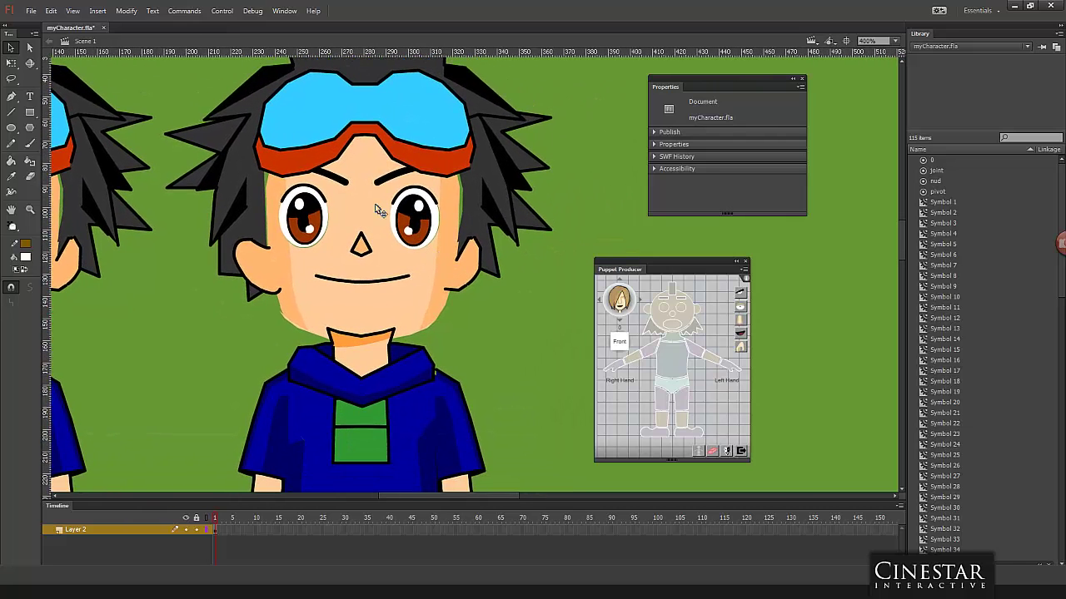
Step: Open the copy's face symbol for editing, lock its existing layer and add a new layer above it
{"action": "double_click", "coordinate": [301, 268]}
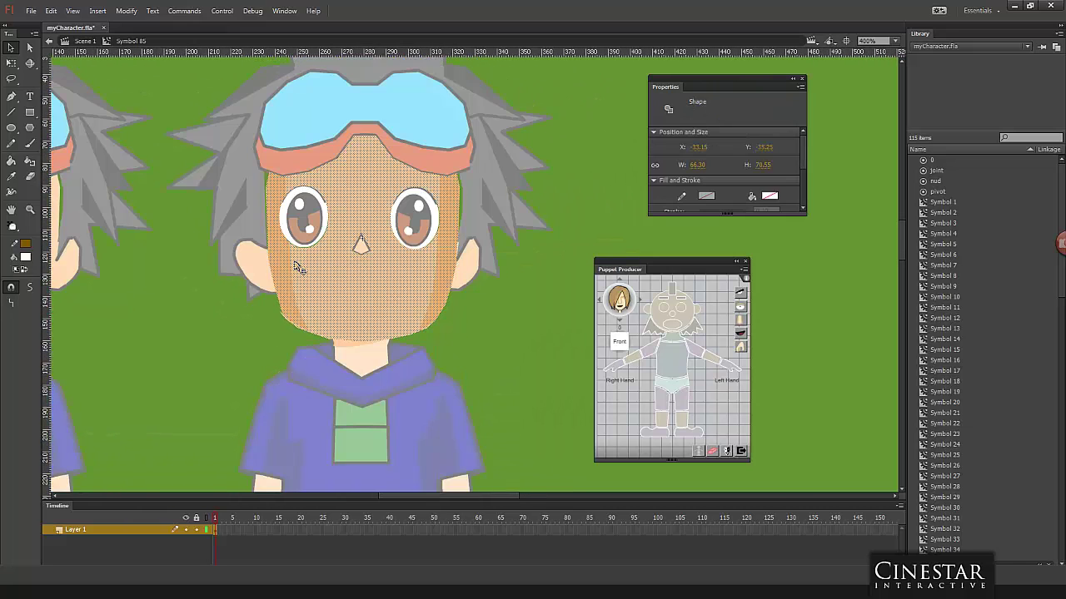
{"action": "left_click", "coordinate": [30, 112]}
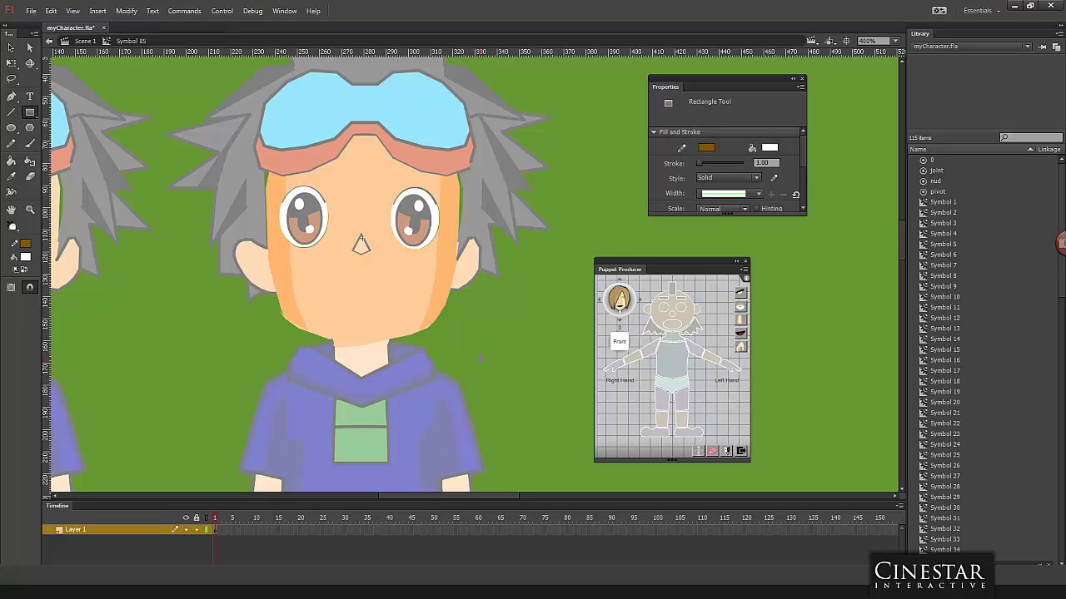
{"action": "left_click", "coordinate": [196, 529]}
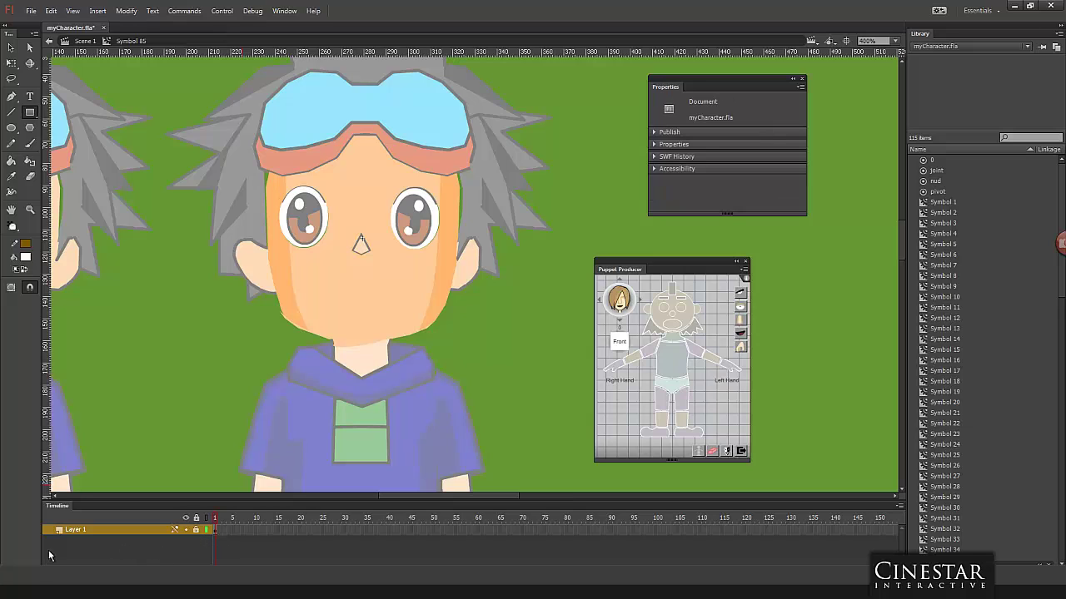
{"action": "left_click", "coordinate": [49, 556]}
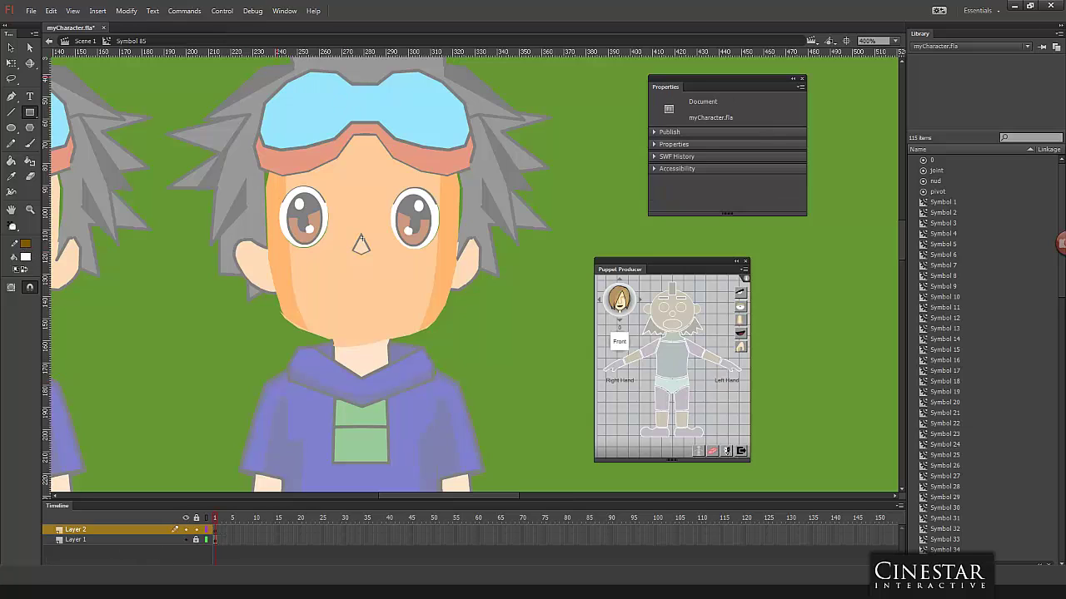
Step: Draw a white rectangle with a brown outline and strongly rounded corners over the whole face on Layer 2
{"action": "mouse_move", "coordinate": [268, 77]}
{"action": "left_mouse_down"}
{"action": "mouse_move", "coordinate": [333, 247]}
{"action": "mouse_move", "coordinate": [463, 349]}
{"action": "left_mouse_up"}
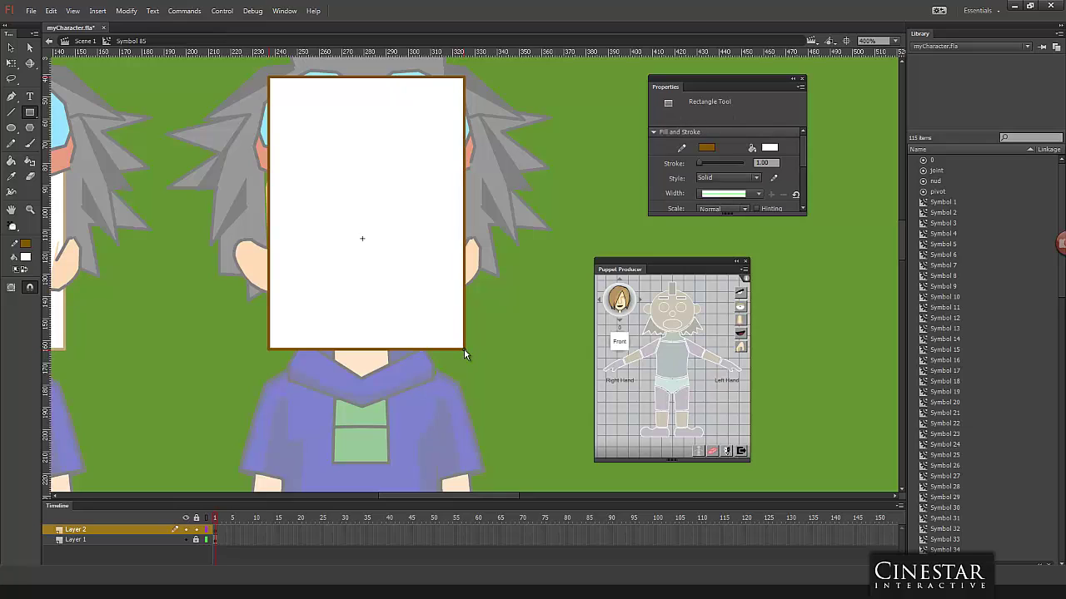
{"action": "key", "text": "Down"}
{"action": "key", "text": "Down"}
{"action": "key", "text": "Down"}
{"action": "left_click_drag", "start_coordinate": [464, 349], "coordinate": [463, 348]}
{"action": "key", "text": "Up"}
{"action": "key", "text": "Up"}
{"action": "key", "text": "Up"}
{"action": "key", "text": "Up"}
{"action": "key", "text": "Up"}
{"action": "key", "text": "Down"}
{"action": "key", "text": "Down"}
{"action": "key", "text": "Down"}
{"action": "key", "text": "Down"}
{"action": "key", "text": "Up"}
{"action": "key", "text": "Up"}
{"action": "key", "text": "Up"}
{"action": "key", "text": "Up"}
{"action": "key", "text": "Up"}
{"action": "key", "text": "Up"}
{"action": "key", "text": "Up"}
{"action": "key", "text": "Up"}
{"action": "key", "text": "ctrl+z"}
{"action": "left_click_drag", "start_coordinate": [268, 78], "coordinate": [458, 351]}
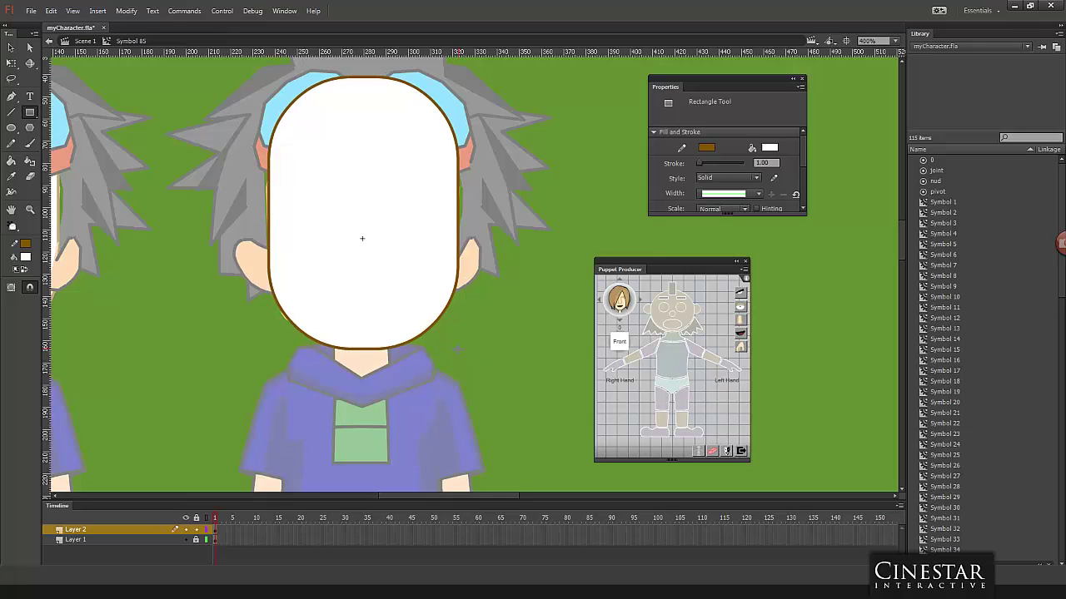
{"action": "left_click", "coordinate": [11, 48]}
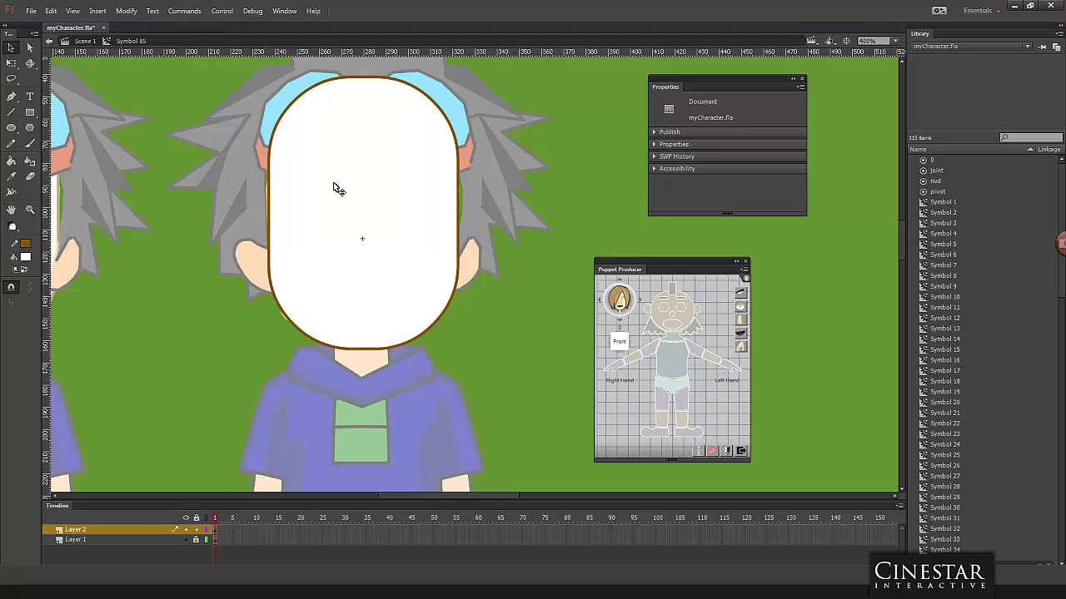
Step: Hide Layer 2 and sample the face's light skin tone as the fill colour
{"action": "left_click", "coordinate": [185, 530]}
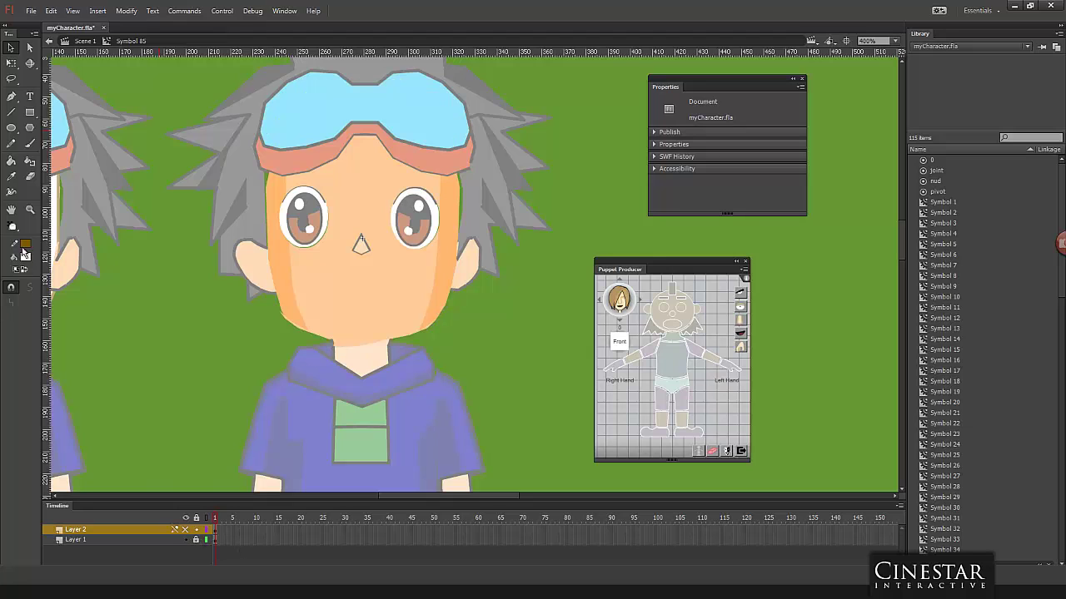
{"action": "left_click", "coordinate": [24, 261]}
{"action": "left_click", "coordinate": [387, 287]}
{"action": "right_click", "coordinate": [527, 315]}
{"action": "left_click", "coordinate": [507, 309]}
Step: Show Layer 2 again, add a new layer above it and paste the copied symbol in place
{"action": "left_click", "coordinate": [186, 530]}
{"action": "left_click", "coordinate": [49, 559]}
{"action": "right_click", "coordinate": [512, 302]}
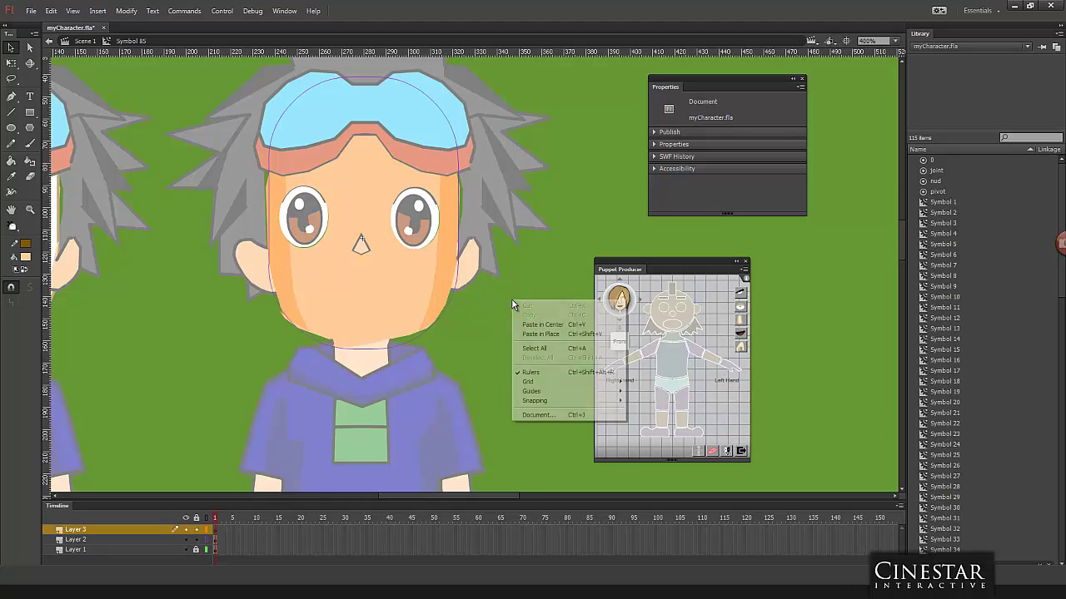
{"action": "left_click", "coordinate": [533, 336]}
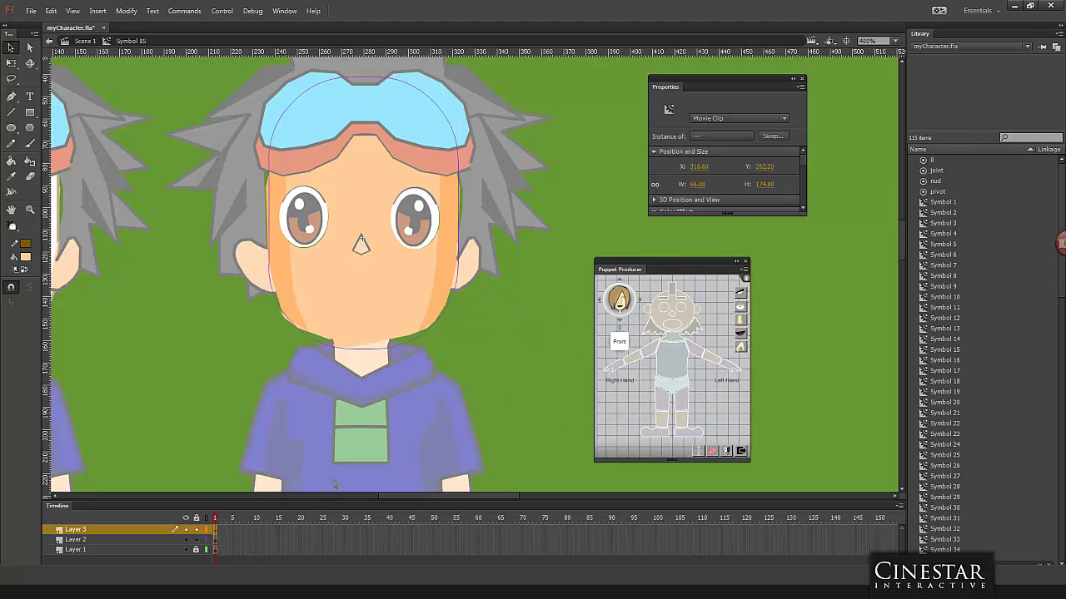
Step: Display Layer 2 in full colour and fill its rounded face shape with the sampled light skin tone
{"action": "left_click", "coordinate": [215, 541]}
{"action": "left_click", "coordinate": [206, 540]}
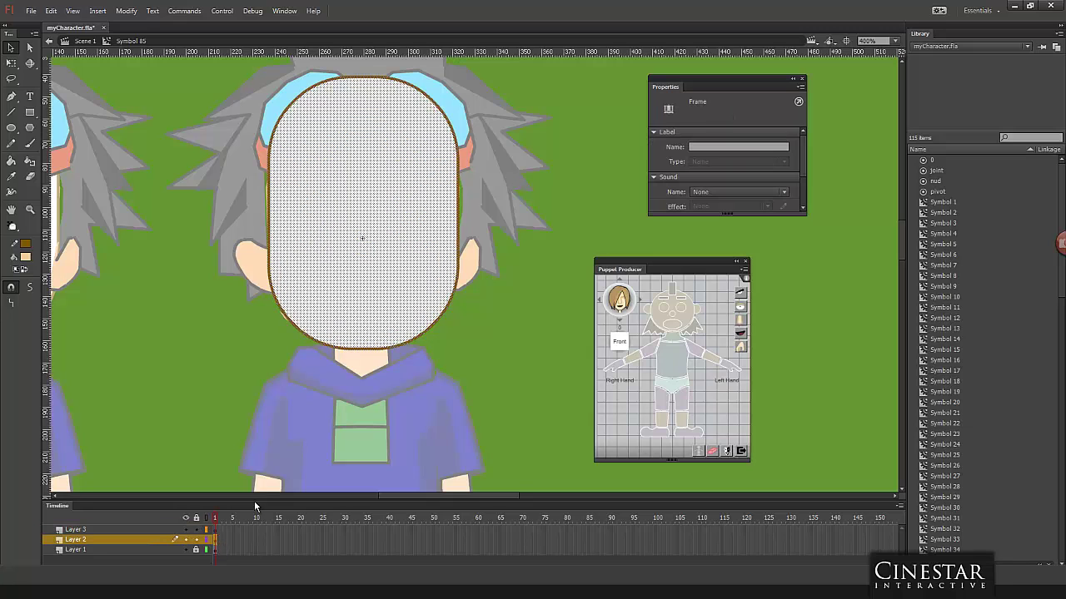
{"action": "key", "text": "ctrl+shift+a"}
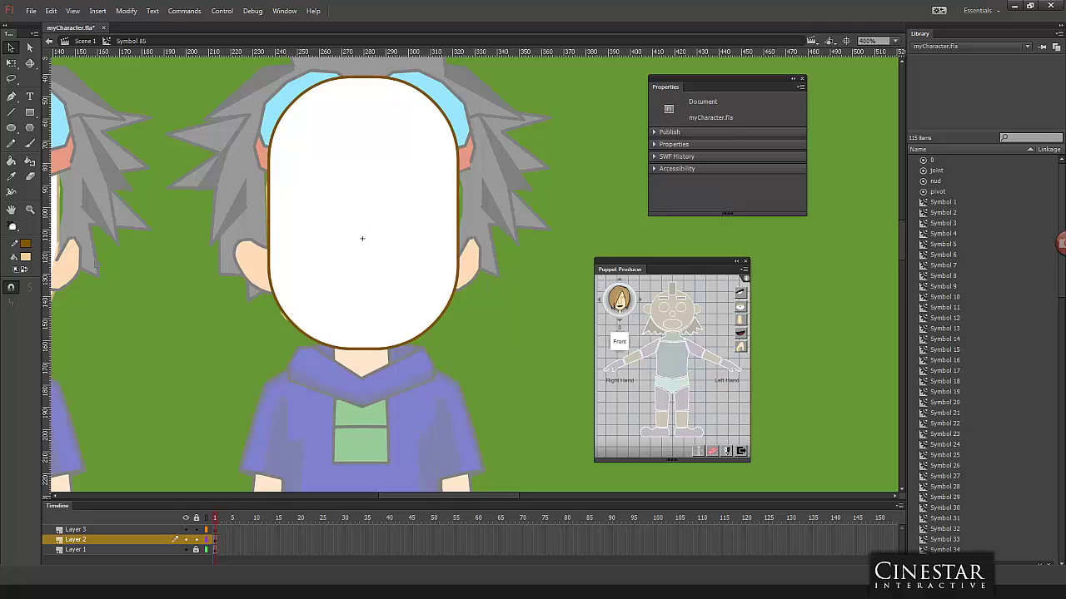
{"action": "left_click", "coordinate": [10, 161]}
{"action": "left_click", "coordinate": [391, 239]}
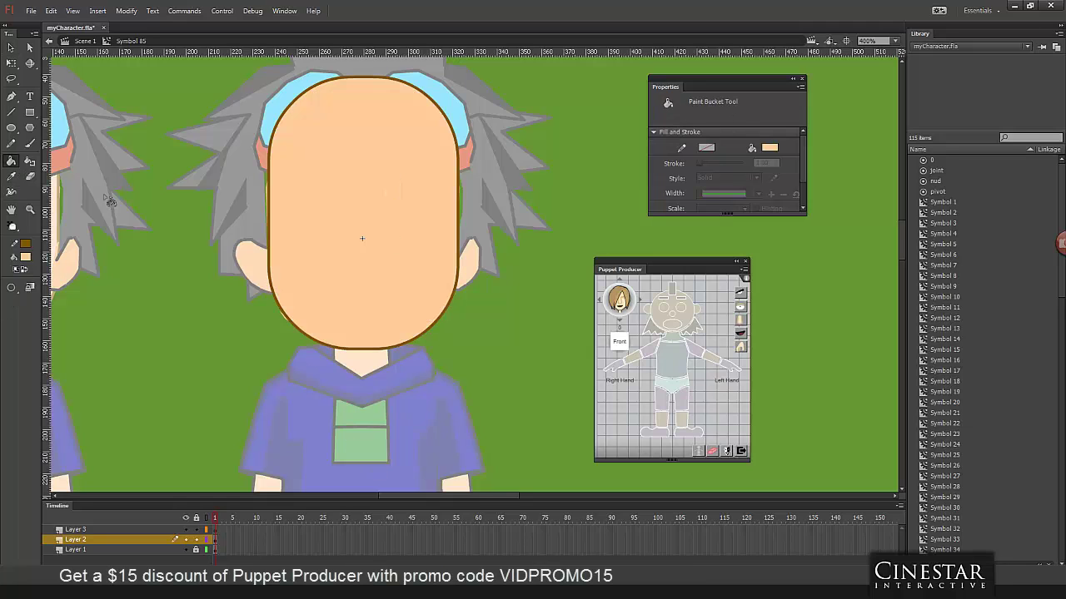
Step: Delete the brown outline around the new face shape on Layer 2
{"action": "key", "text": "v"}
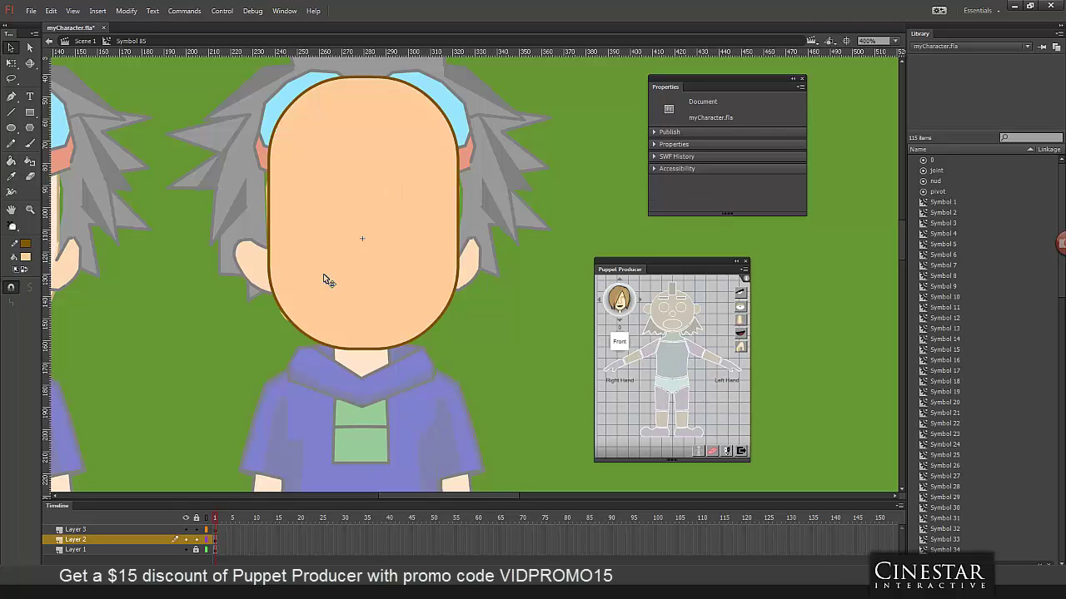
{"action": "left_click", "coordinate": [271, 218]}
{"action": "key", "text": "Delete"}
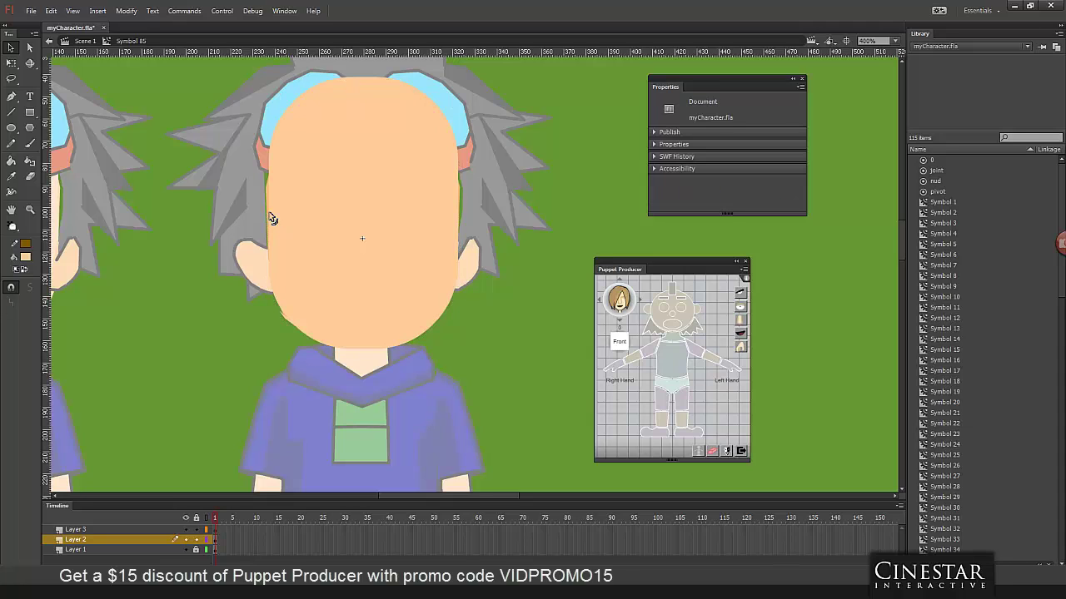
Step: Display Layer 2 as outlines and compress the chin section of the new face to 7.15 high, matching the original chin
{"action": "left_click", "coordinate": [207, 539]}
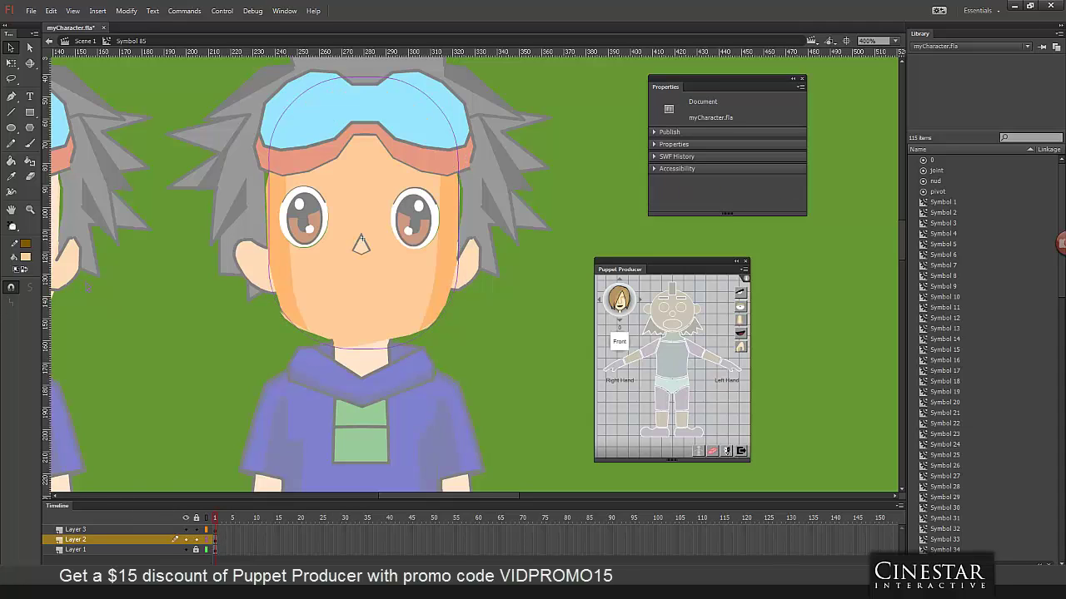
{"action": "left_click", "coordinate": [12, 111]}
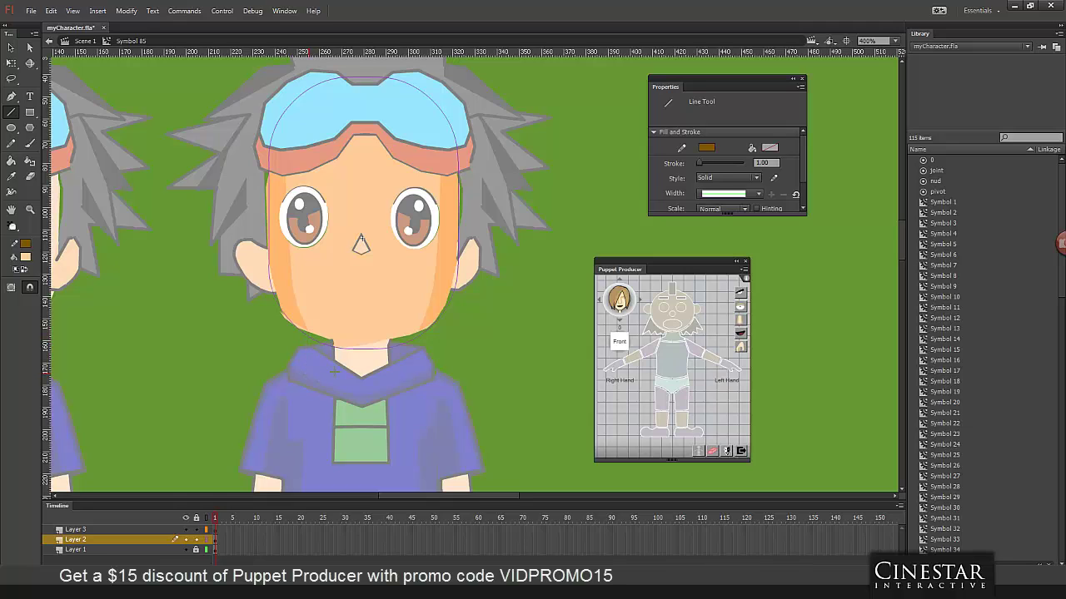
{"action": "key", "text": "v"}
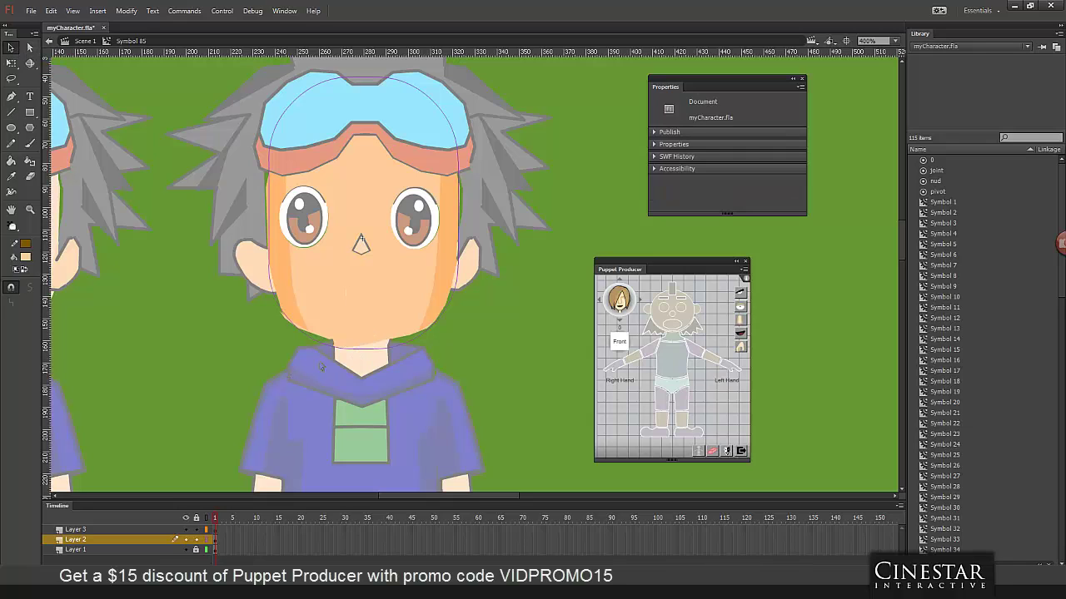
{"action": "left_click_drag", "start_coordinate": [286, 371], "coordinate": [450, 321]}
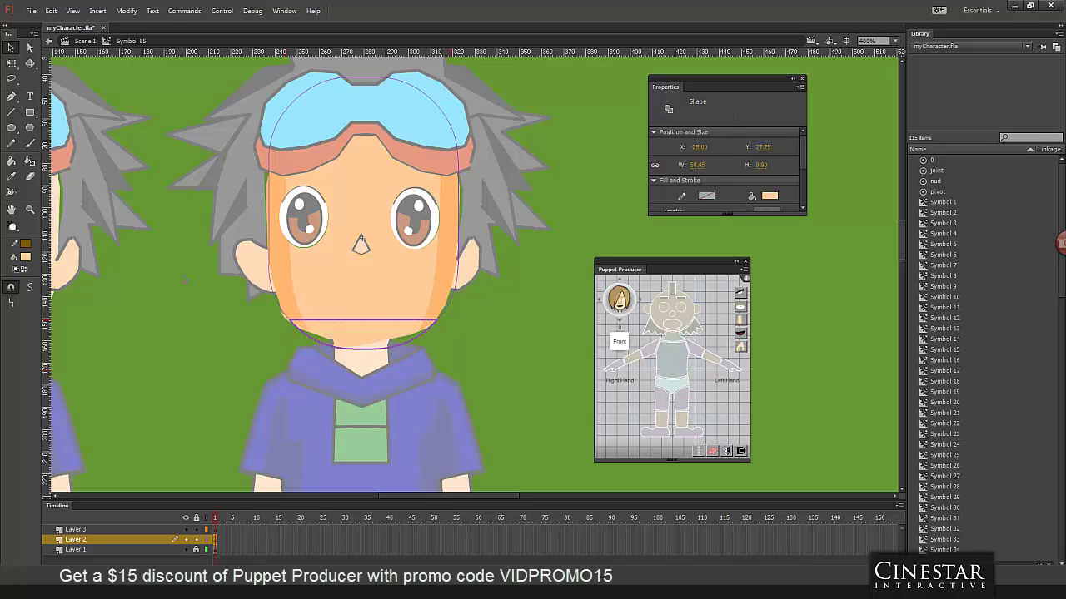
{"action": "left_click", "coordinate": [12, 63]}
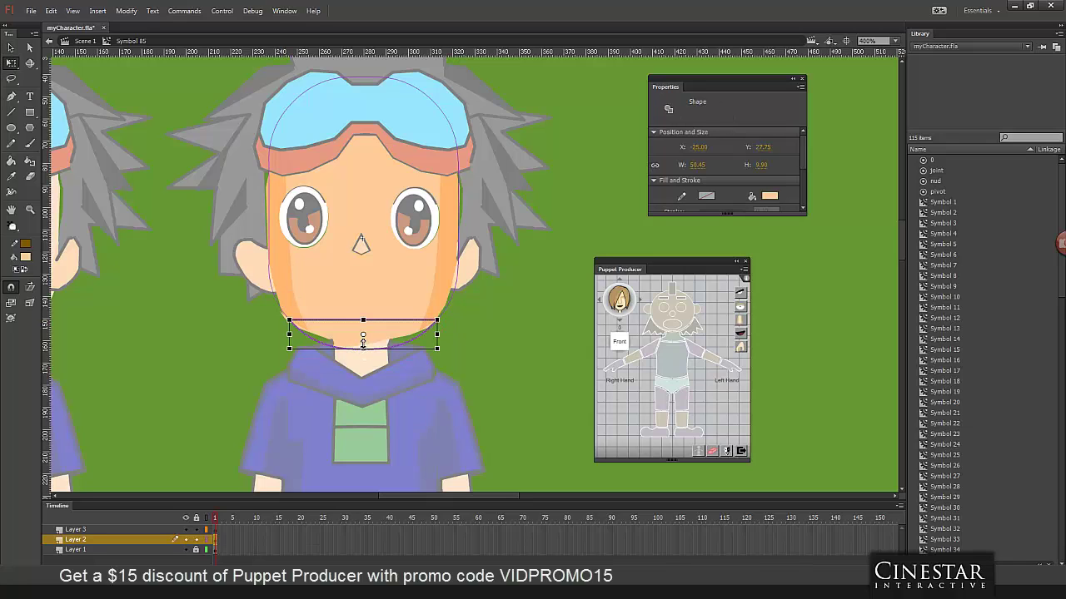
{"action": "left_click_drag", "start_coordinate": [363, 343], "coordinate": [364, 333]}
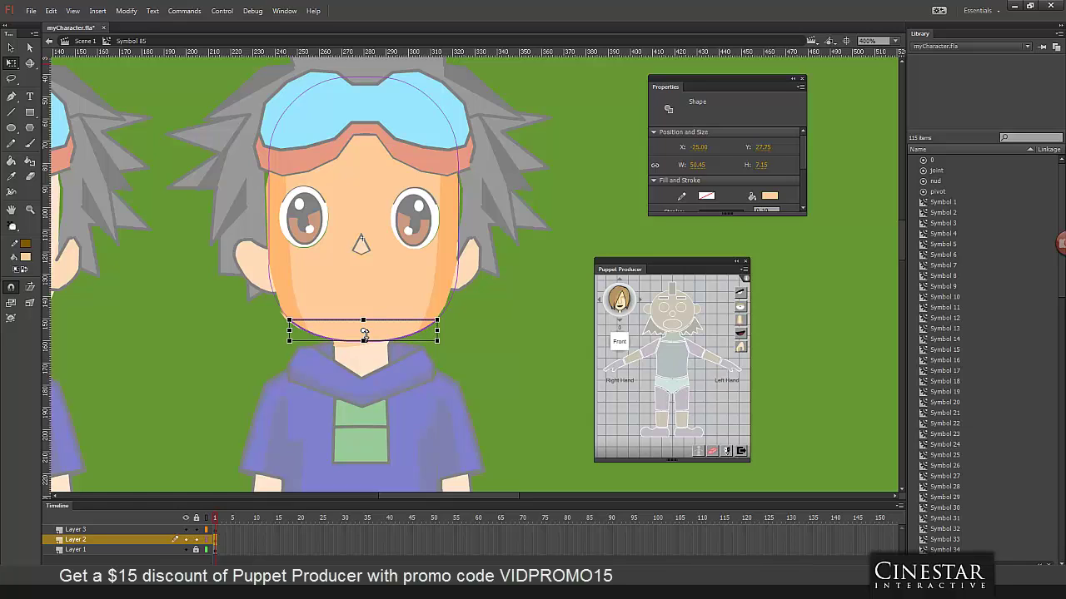
{"action": "left_click", "coordinate": [477, 358]}
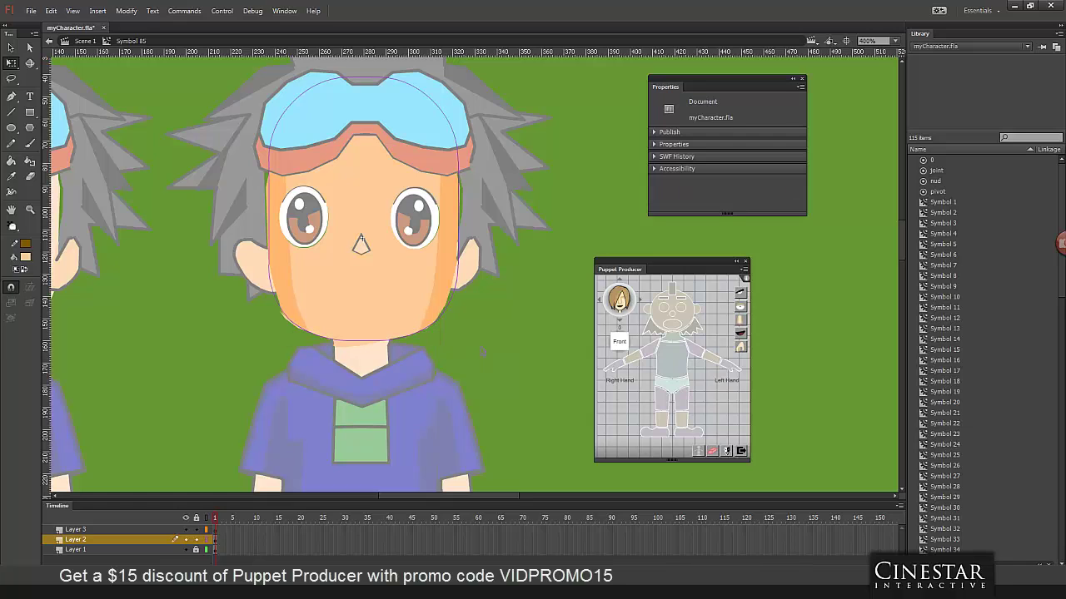
Step: Draw two near-vertical lines from chin to forehead on Layer 2 and bend them outward along the original face's side shading
{"action": "left_click", "coordinate": [11, 111]}
{"action": "mouse_move", "coordinate": [305, 330]}
{"action": "left_mouse_down"}
{"action": "mouse_move", "coordinate": [305, 83]}
{"action": "mouse_move", "coordinate": [298, 96]}
{"action": "left_mouse_up"}
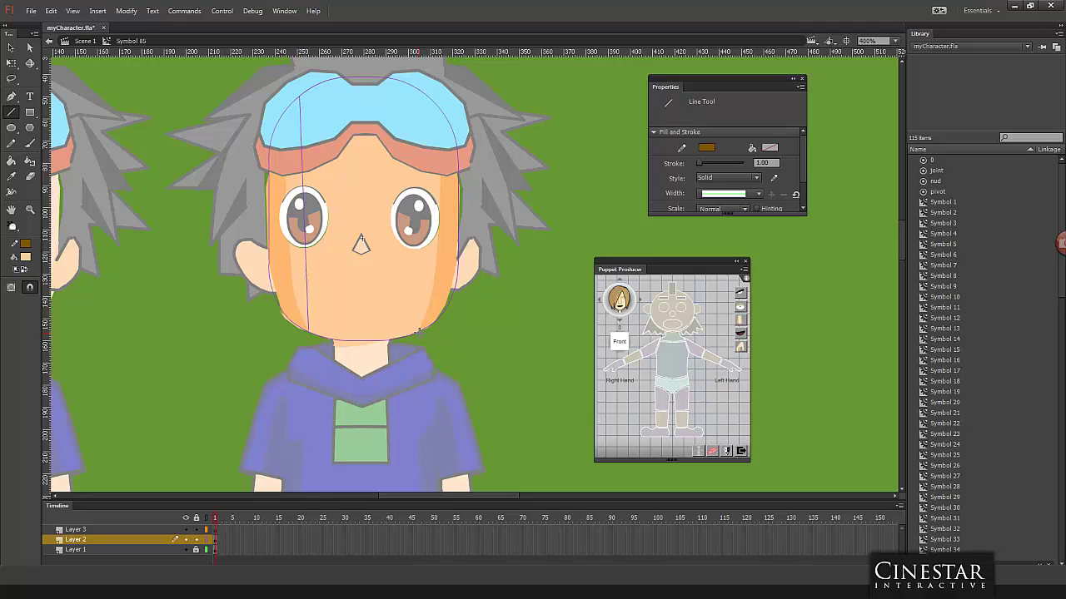
{"action": "left_click_drag", "start_coordinate": [420, 301], "coordinate": [432, 98]}
{"action": "left_click", "coordinate": [11, 47]}
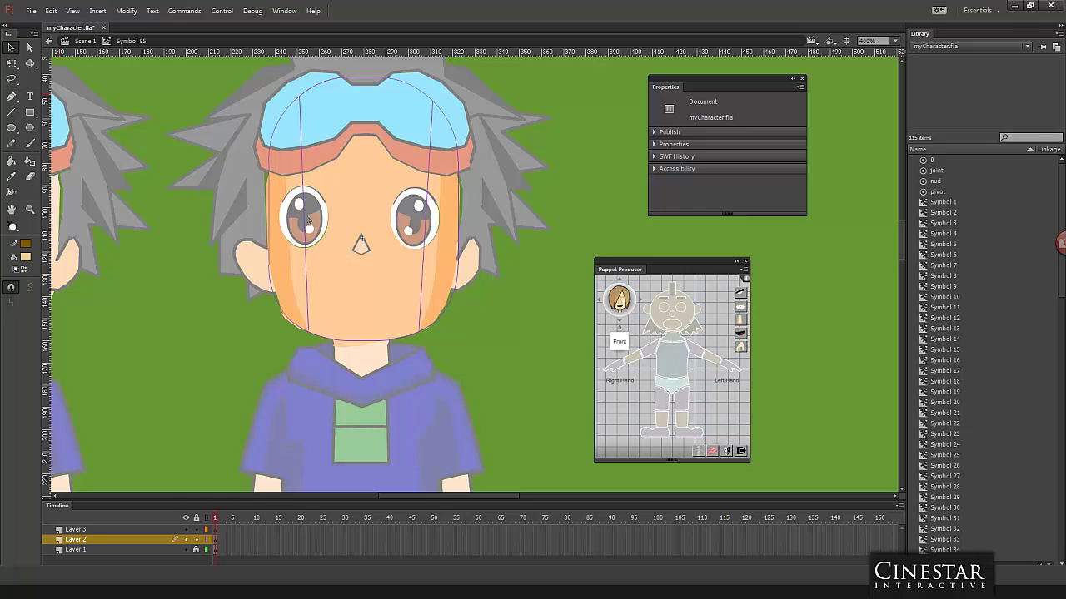
{"action": "left_click_drag", "start_coordinate": [308, 220], "coordinate": [289, 248]}
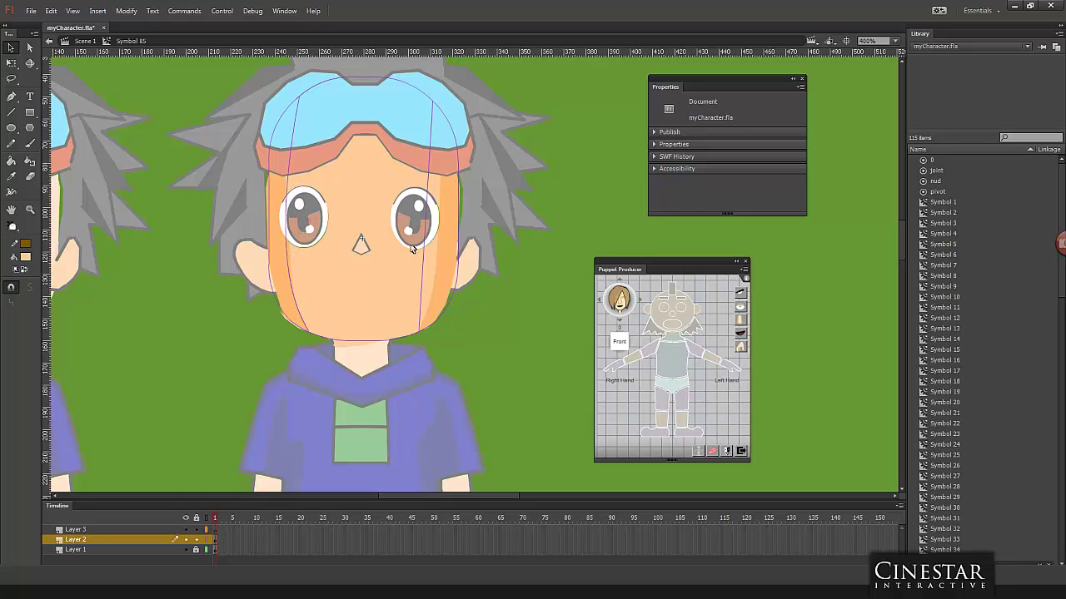
{"action": "left_click_drag", "start_coordinate": [432, 240], "coordinate": [440, 266]}
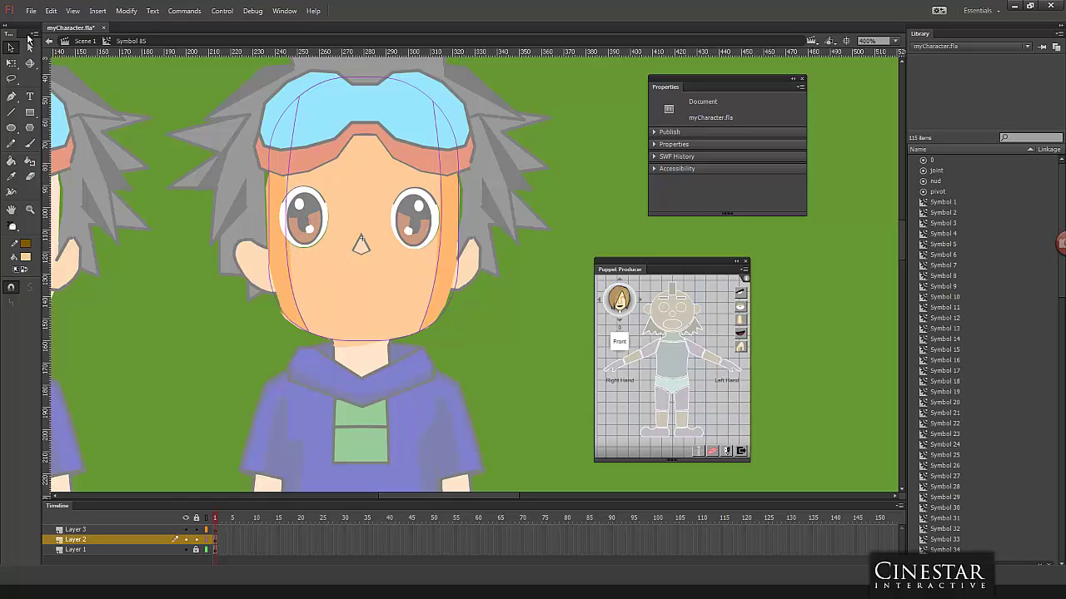
Step: Refine both shading lines by adjusting the curve handles at their upper ends with the Subselection tool
{"action": "left_click", "coordinate": [29, 47]}
{"action": "left_click", "coordinate": [300, 99]}
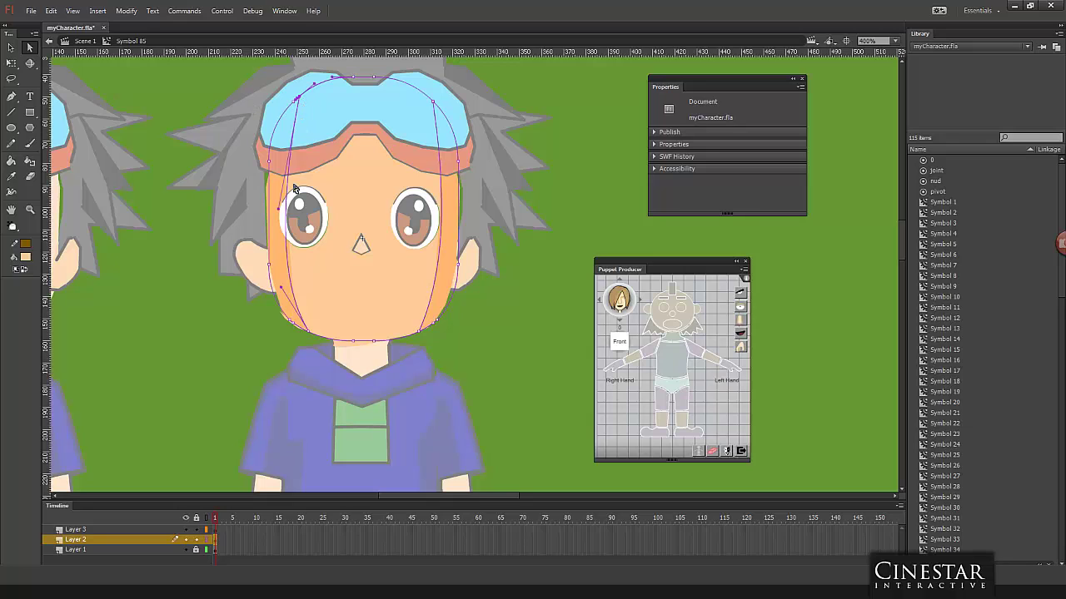
{"action": "left_click", "coordinate": [280, 203]}
{"action": "left_click", "coordinate": [301, 100]}
{"action": "left_click", "coordinate": [301, 100]}
{"action": "left_click_drag", "start_coordinate": [279, 212], "coordinate": [280, 204]}
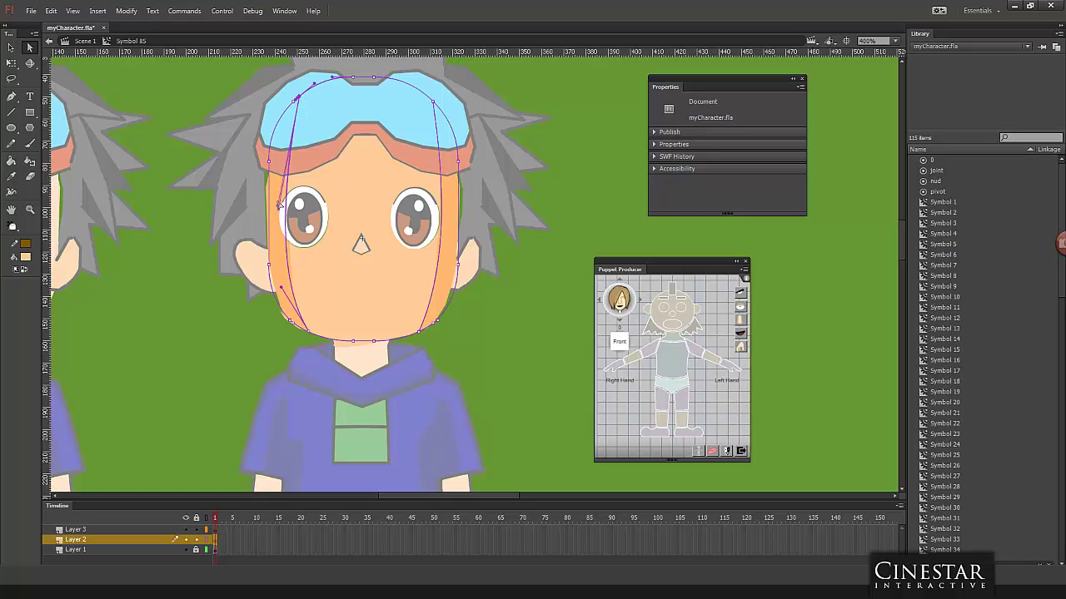
{"action": "left_click", "coordinate": [433, 102]}
{"action": "left_click_drag", "start_coordinate": [449, 203], "coordinate": [446, 200]}
{"action": "left_click", "coordinate": [516, 277]}
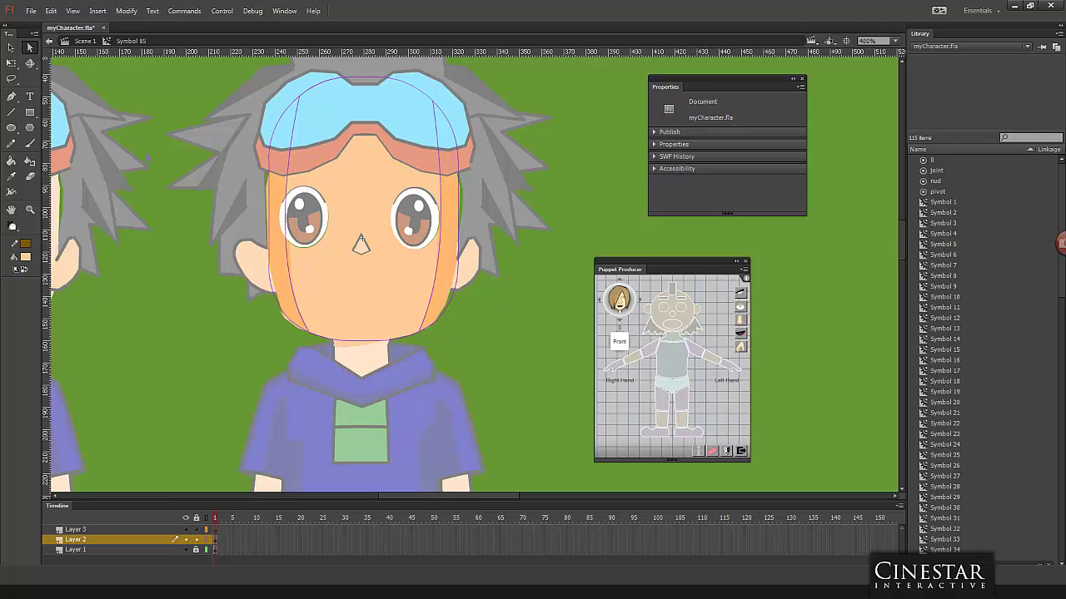
Step: Sample the original face's darker side shading as the Paint Bucket fill and display Layer 2 in full colour
{"action": "left_click", "coordinate": [25, 256]}
{"action": "left_click", "coordinate": [281, 257]}
{"action": "left_click", "coordinate": [12, 162]}
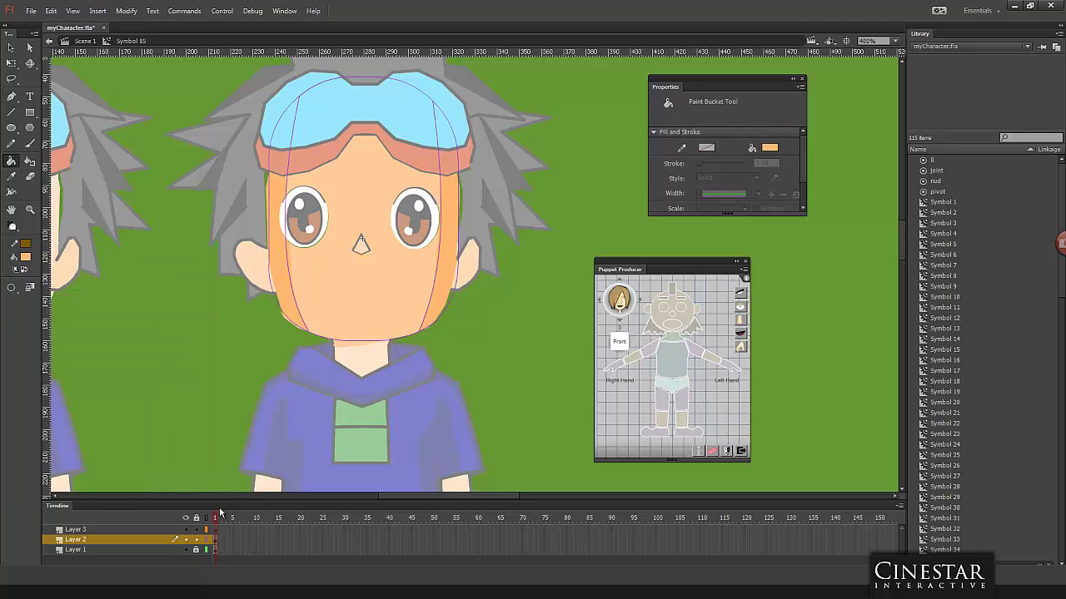
{"action": "left_click", "coordinate": [208, 542]}
Step: Undo the fill of the whole face, make the Paint Bucket close gaps and fill both side strips with the darker tone
{"action": "left_click", "coordinate": [288, 262]}
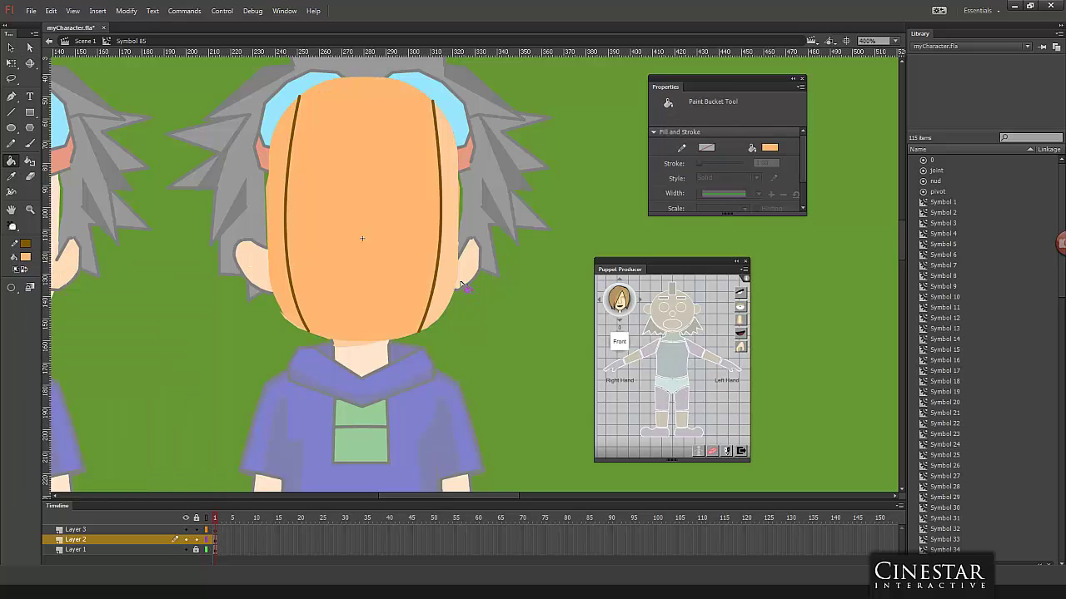
{"action": "key", "text": "ctrl+z"}
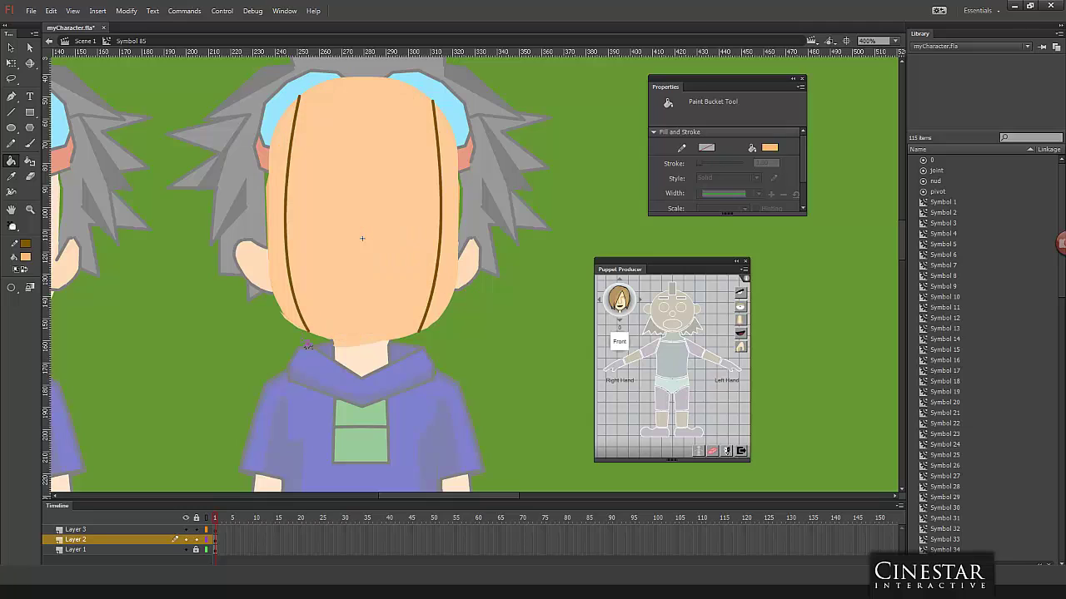
{"action": "left_click", "coordinate": [12, 287]}
{"action": "left_click", "coordinate": [59, 323]}
{"action": "left_click", "coordinate": [282, 277]}
{"action": "left_click", "coordinate": [452, 278]}
Step: Delete both brown shading lines, including the short leftover piece at the forehead
{"action": "left_click", "coordinate": [11, 48]}
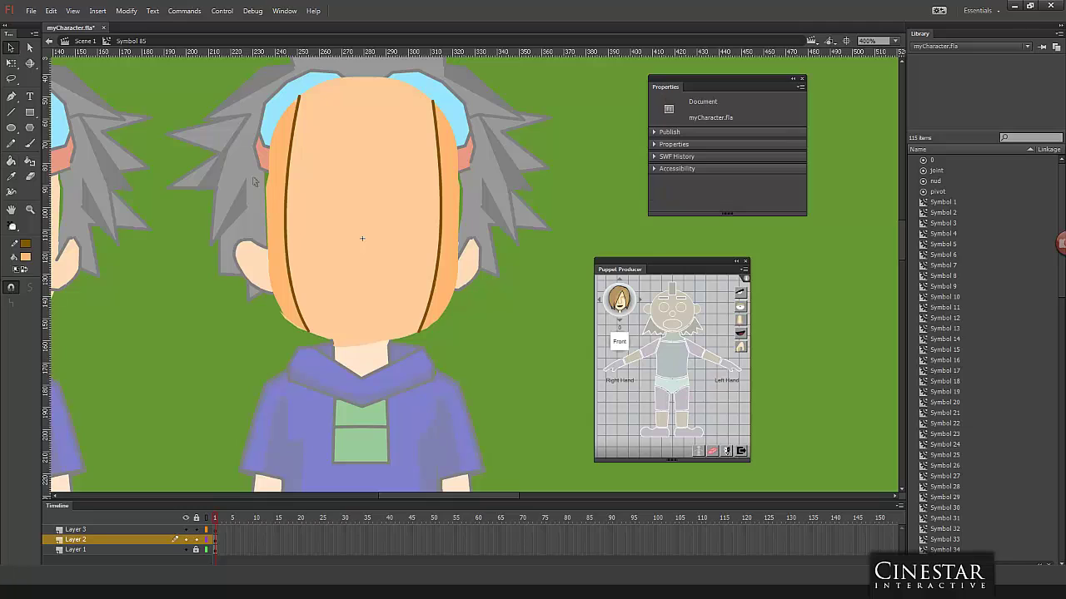
{"action": "left_click", "coordinate": [286, 209]}
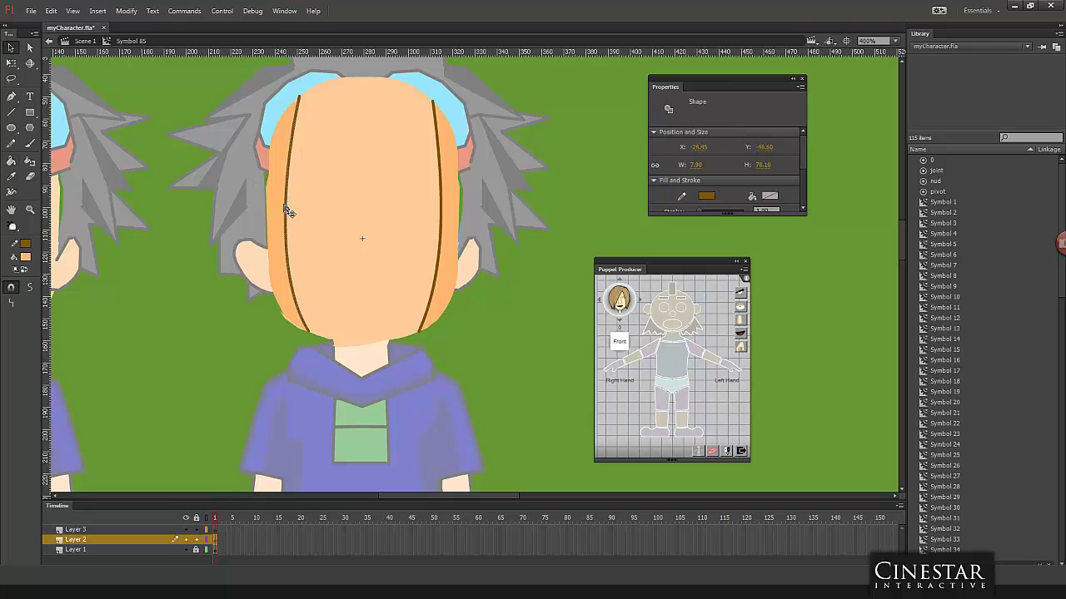
{"action": "key", "text": "Delete"}
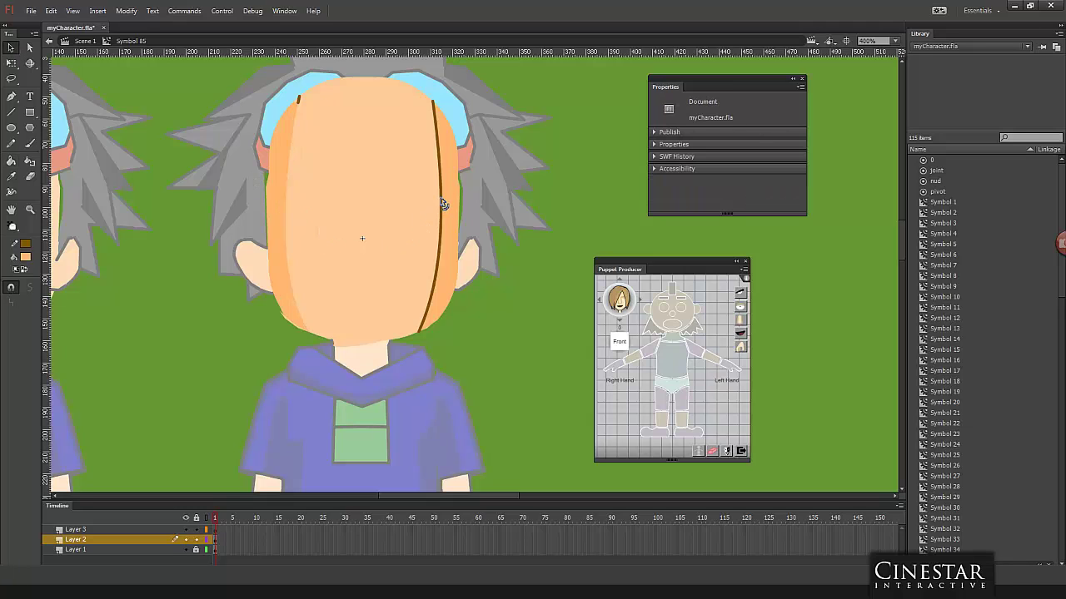
{"action": "left_click", "coordinate": [441, 204]}
{"action": "key", "text": "Delete"}
{"action": "left_click", "coordinate": [302, 104]}
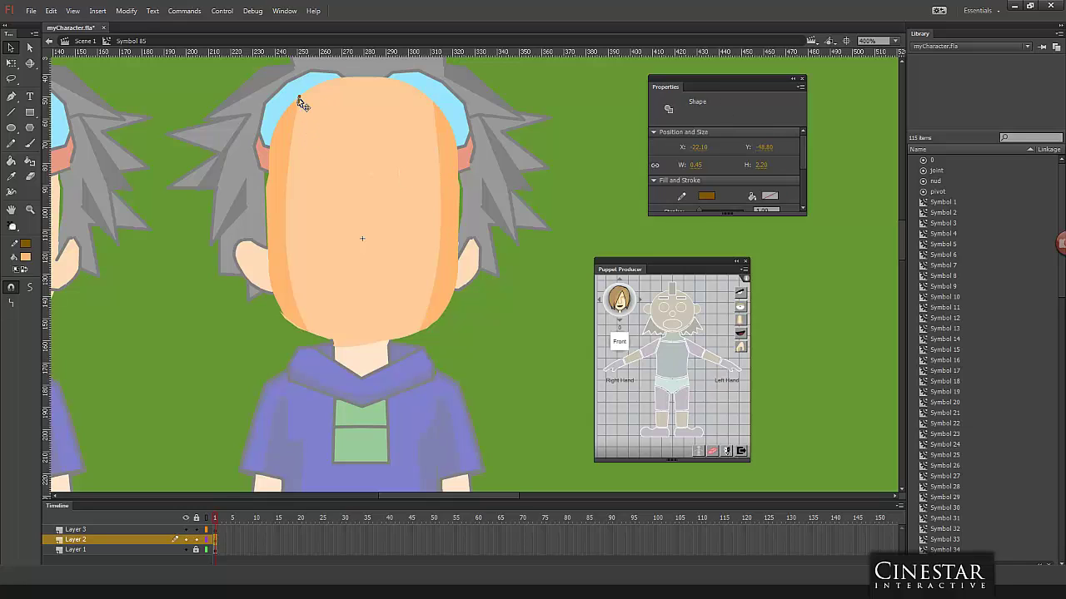
{"action": "key", "text": "Delete"}
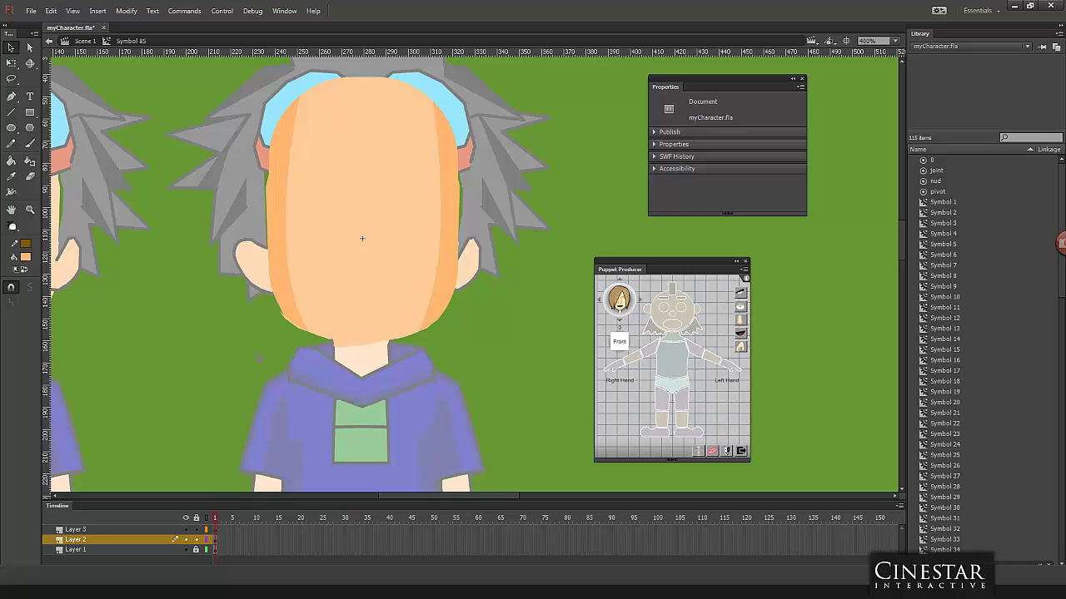
Step: Compare the new face with the original, move hidden Layer 2 beneath Layer 1 and hide Layer 1
{"action": "left_click", "coordinate": [185, 540]}
{"action": "left_click", "coordinate": [185, 540]}
{"action": "left_click", "coordinate": [186, 540]}
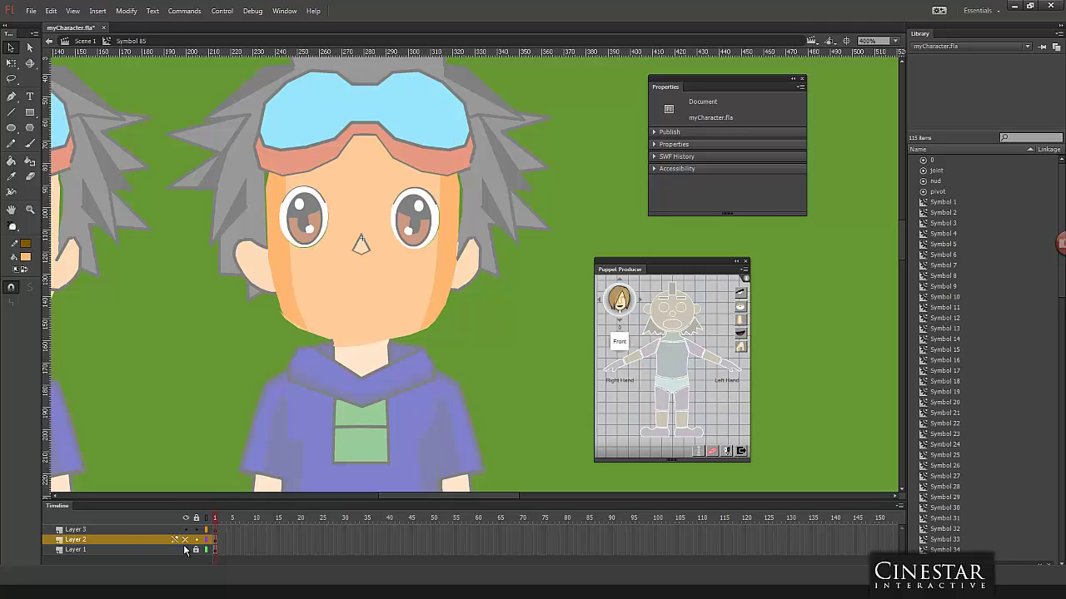
{"action": "left_click_drag", "start_coordinate": [127, 541], "coordinate": [133, 552]}
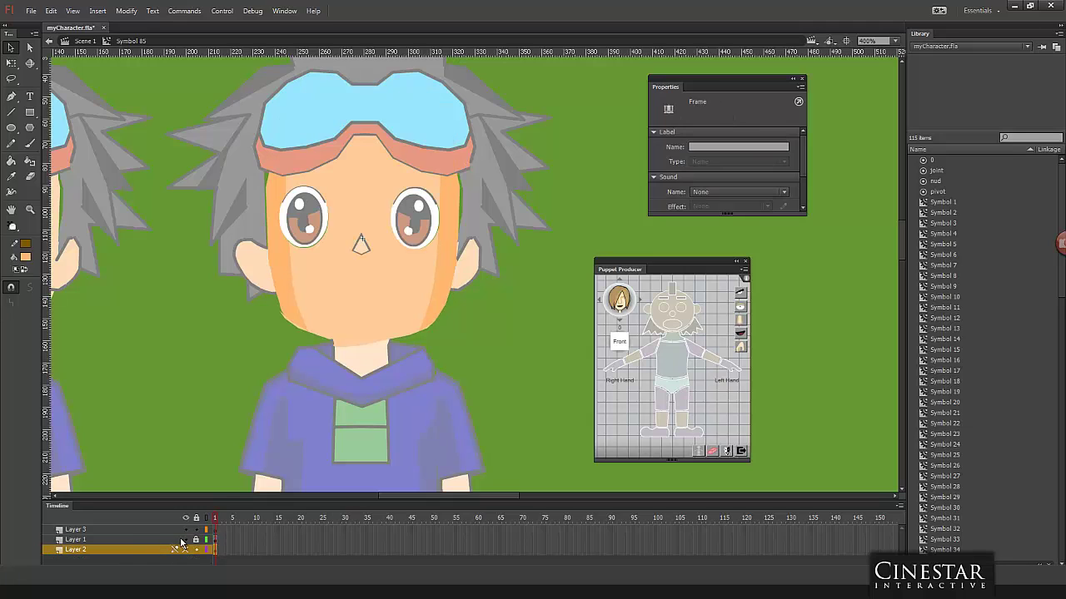
{"action": "left_click", "coordinate": [186, 539]}
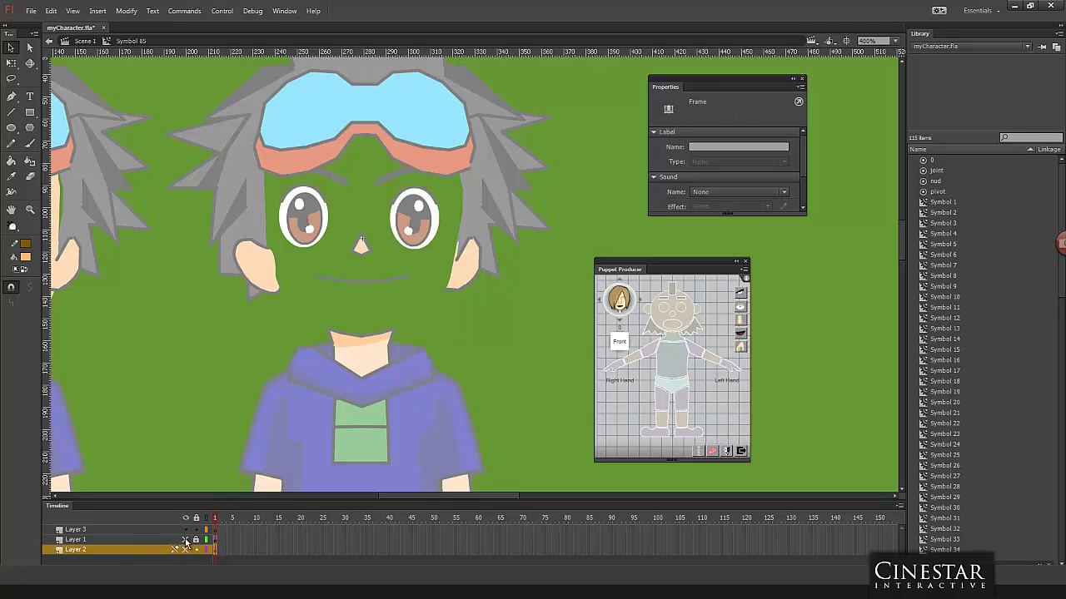
Step: Delete Layer 3 and Layer 1 so only a visible Layer 2 remains, and return to Scene 1
{"action": "left_click", "coordinate": [135, 531]}
{"action": "left_click", "coordinate": [82, 559]}
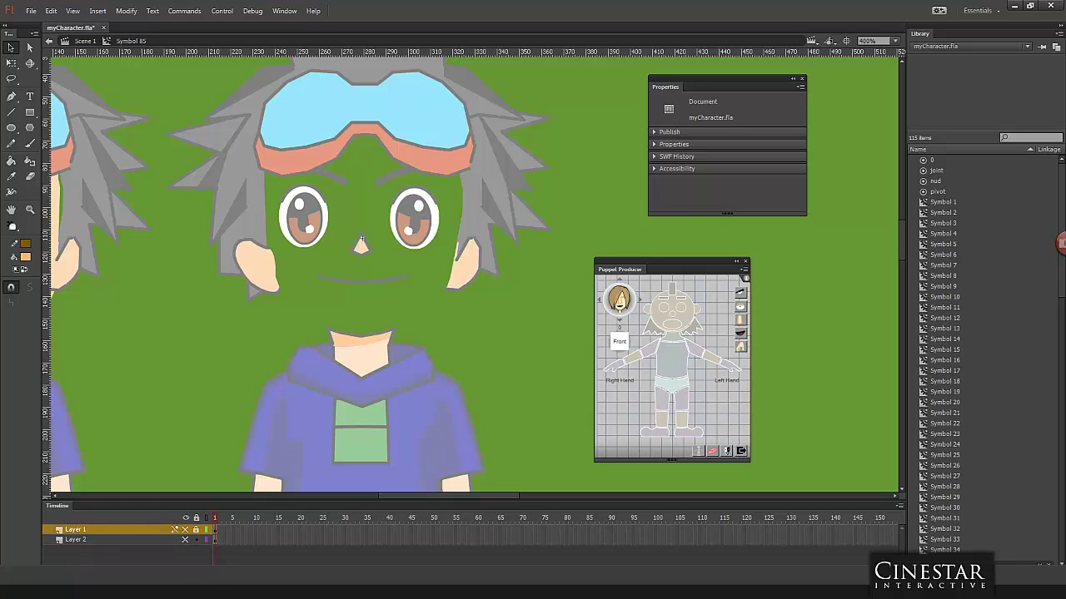
{"action": "left_click", "coordinate": [82, 559]}
{"action": "left_click", "coordinate": [185, 530]}
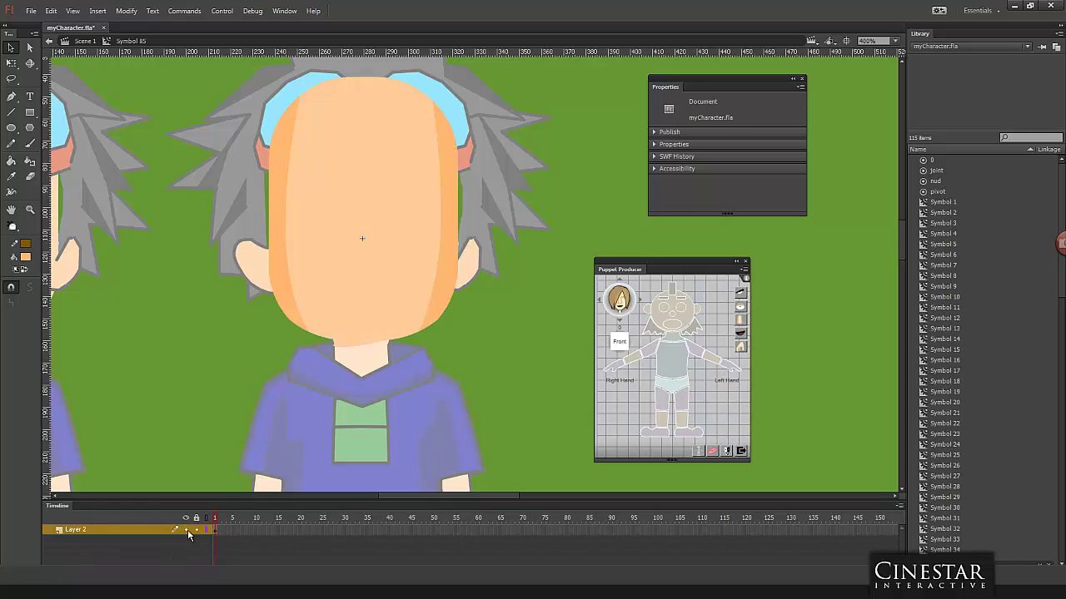
{"action": "key", "text": "ctrl+e"}
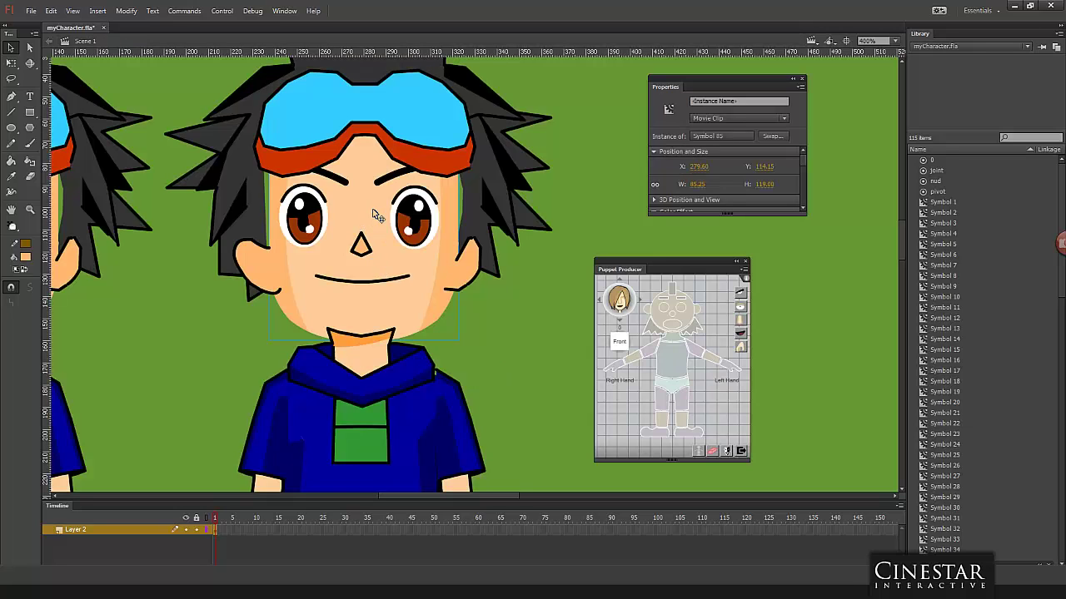
Step: Open the back hair symbol and reshape the inner edges of its two halves so they join across the forehead and the cheeks
{"action": "double_click", "coordinate": [374, 217]}
{"action": "double_click", "coordinate": [477, 213]}
{"action": "double_click", "coordinate": [479, 209]}
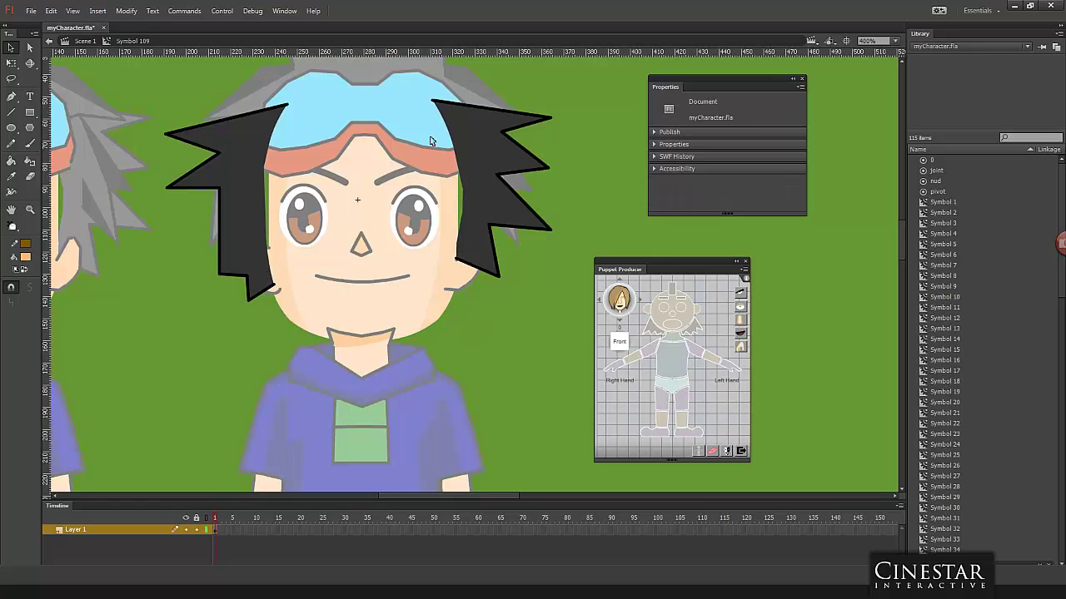
{"action": "left_click_drag", "start_coordinate": [416, 94], "coordinate": [480, 277]}
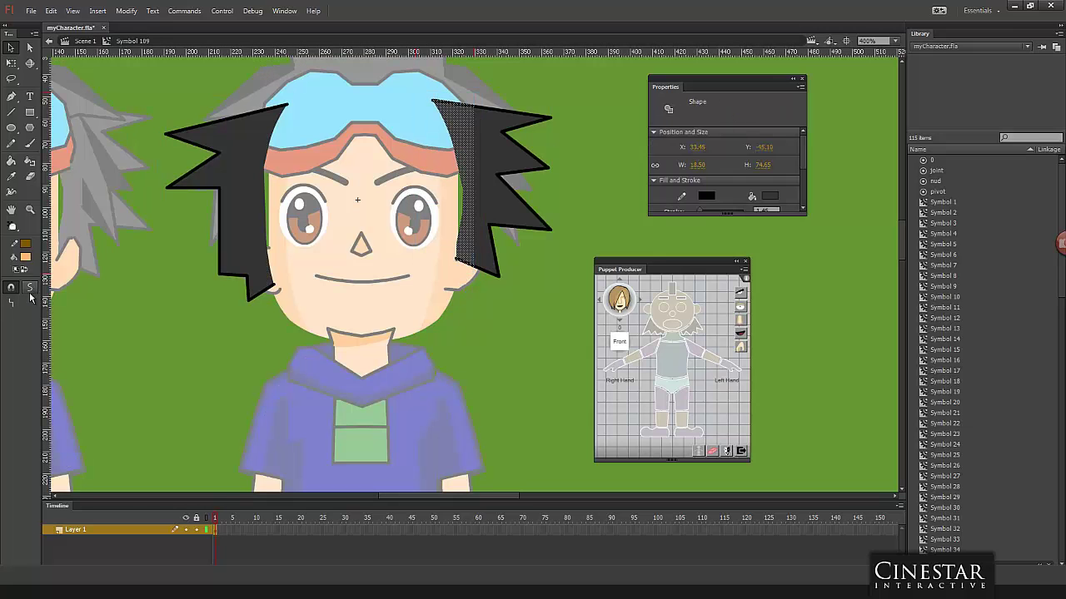
{"action": "left_click", "coordinate": [462, 200]}
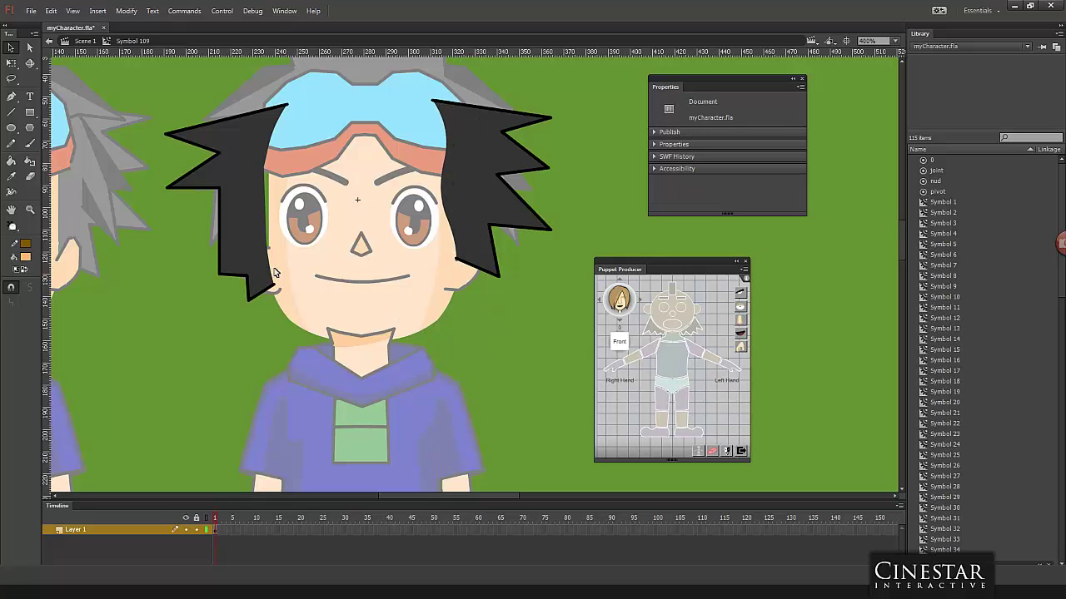
{"action": "left_click_drag", "start_coordinate": [452, 265], "coordinate": [456, 261]}
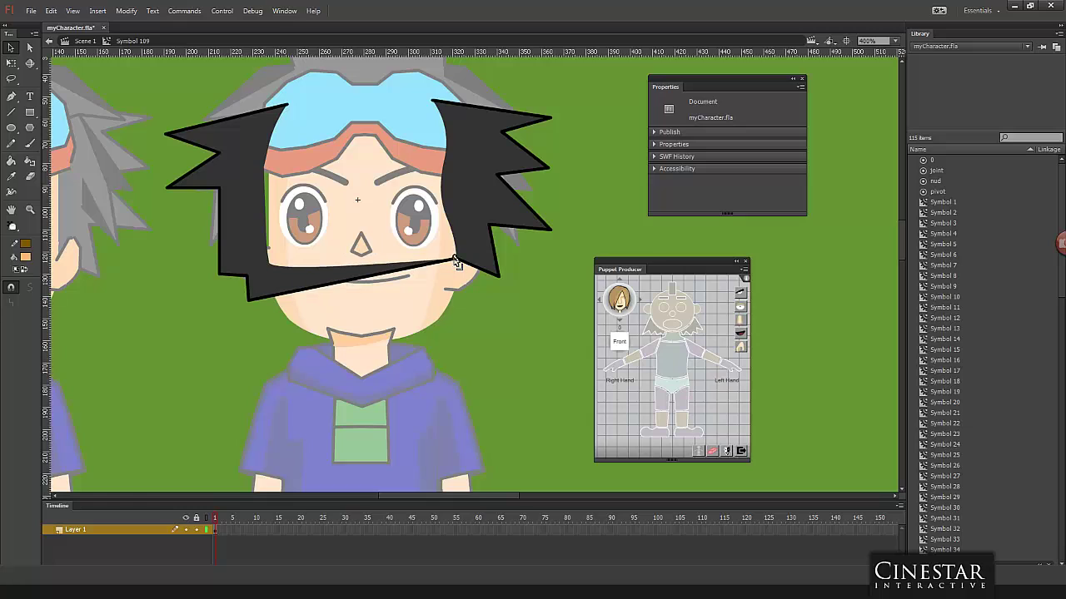
{"action": "left_click_drag", "start_coordinate": [303, 296], "coordinate": [281, 280]}
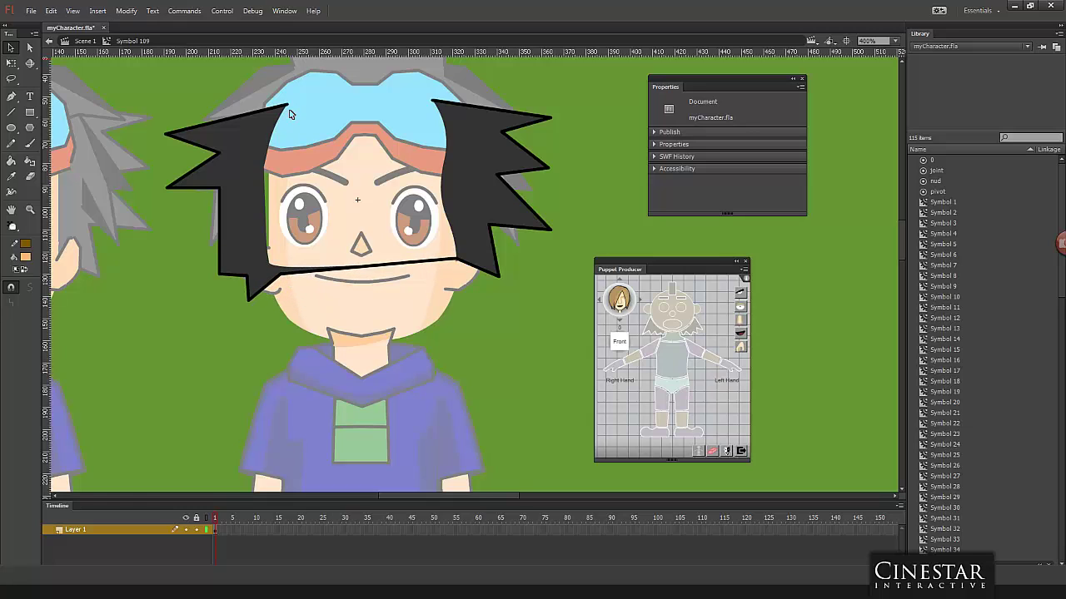
{"action": "mouse_move", "coordinate": [288, 108]}
{"action": "left_mouse_down"}
{"action": "mouse_move", "coordinate": [280, 138]}
{"action": "mouse_move", "coordinate": [278, 87]}
{"action": "mouse_move", "coordinate": [277, 101]}
{"action": "left_mouse_up"}
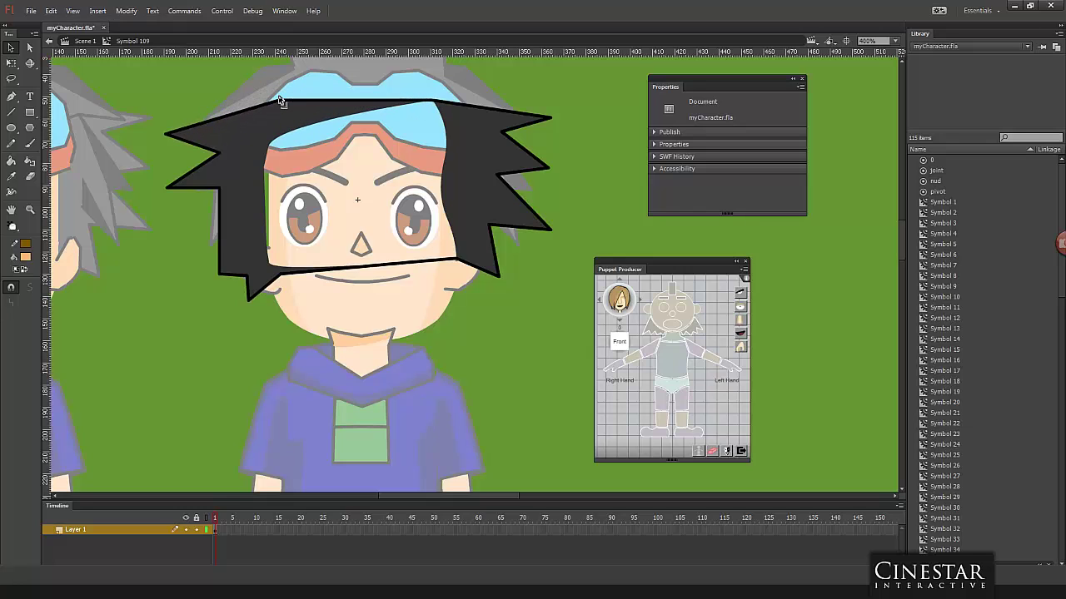
Step: Sample the dark hair colour, fill the enclosed gap in the back hair with it, and return to Scene 1
{"action": "left_click", "coordinate": [10, 176]}
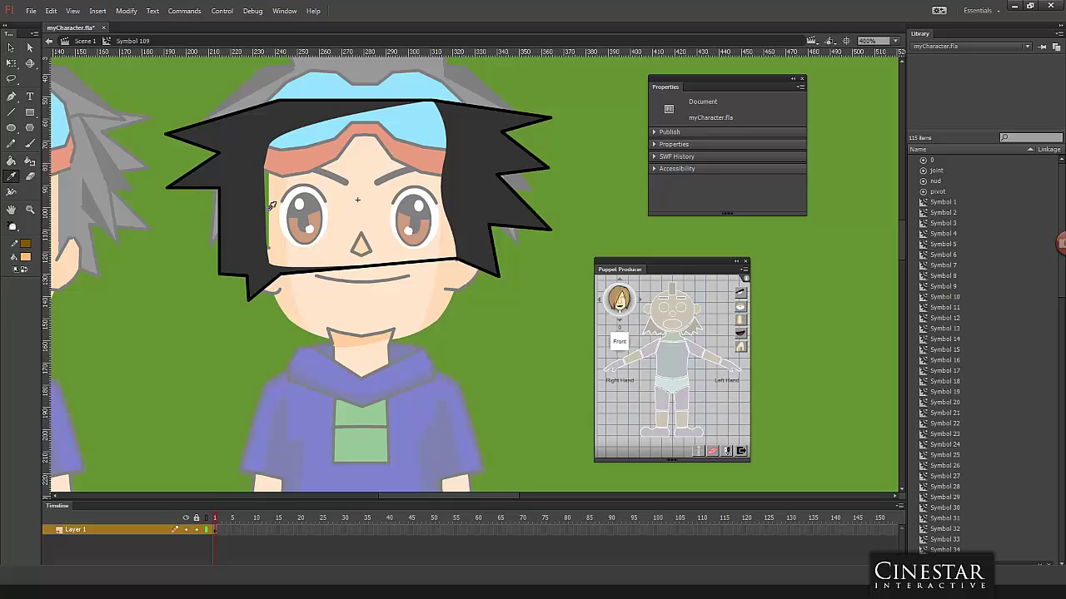
{"action": "left_click", "coordinate": [264, 201]}
{"action": "left_click", "coordinate": [374, 250]}
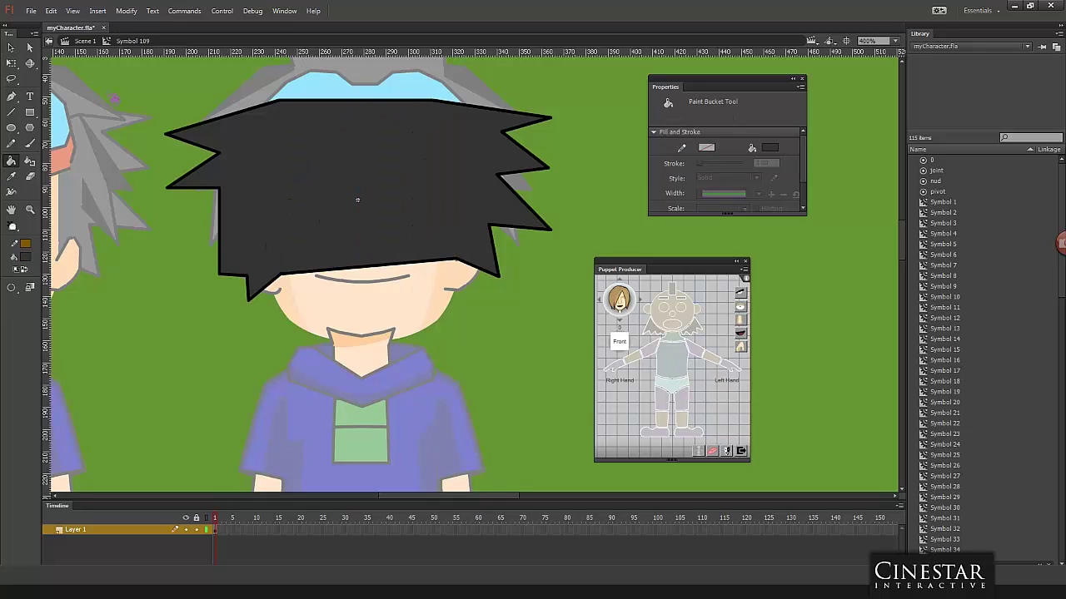
{"action": "left_click", "coordinate": [9, 45]}
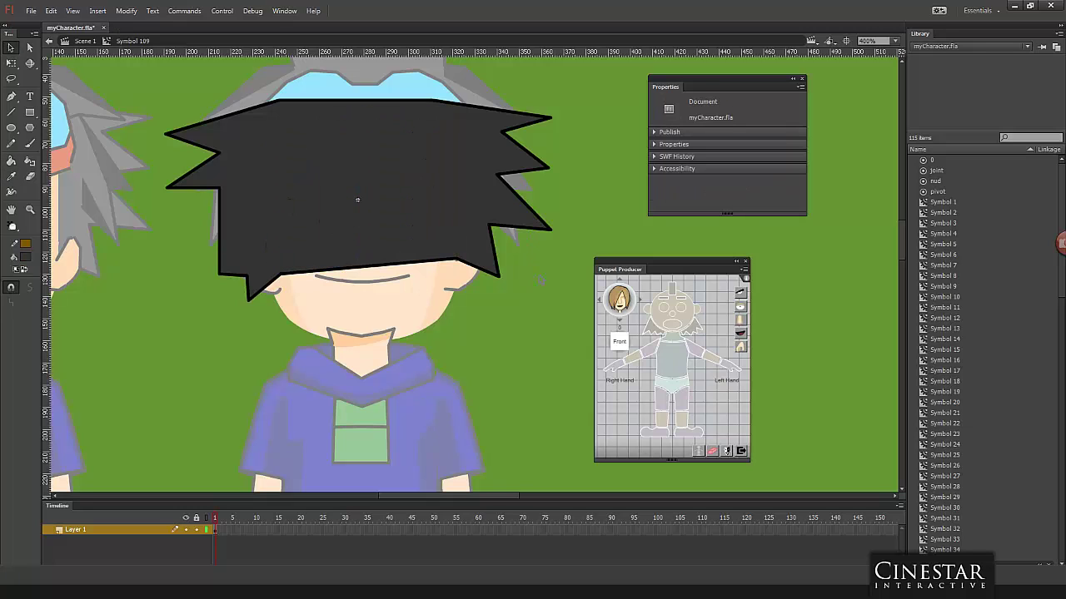
{"action": "double_click", "coordinate": [541, 281]}
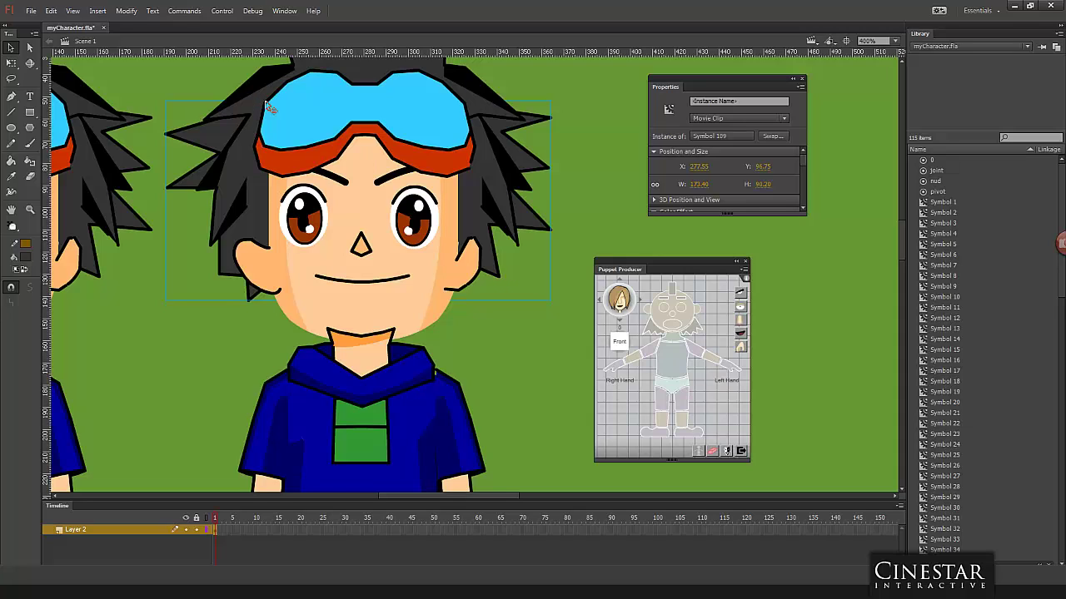
Step: Open the symbol of the ear on the left side of the face and bulge its outer outline further outward
{"action": "double_click", "coordinate": [267, 268]}
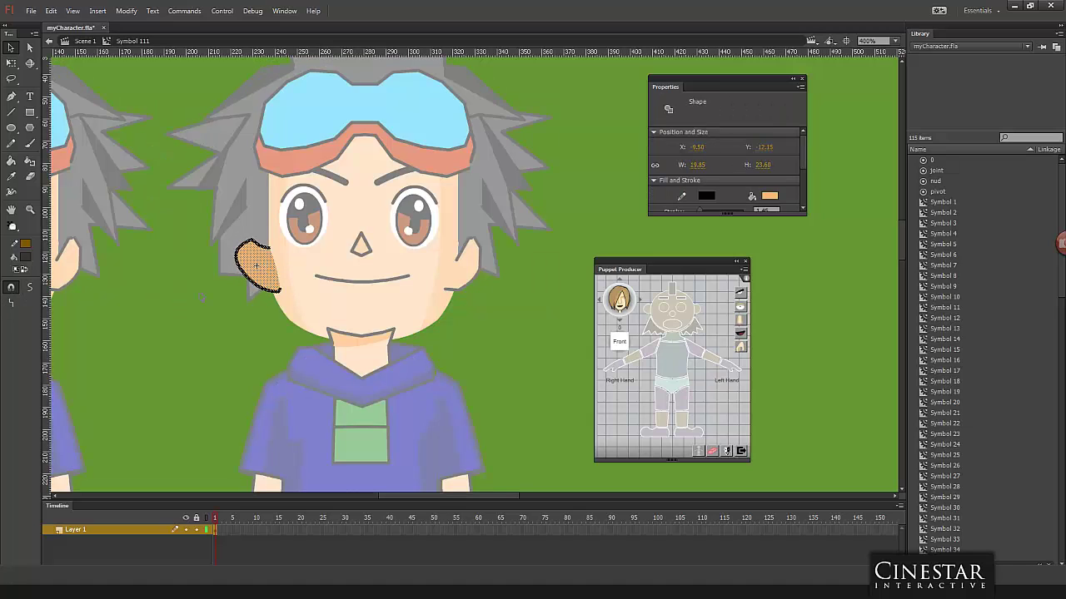
{"action": "left_click", "coordinate": [250, 248]}
{"action": "left_click_drag", "start_coordinate": [248, 247], "coordinate": [246, 246]}
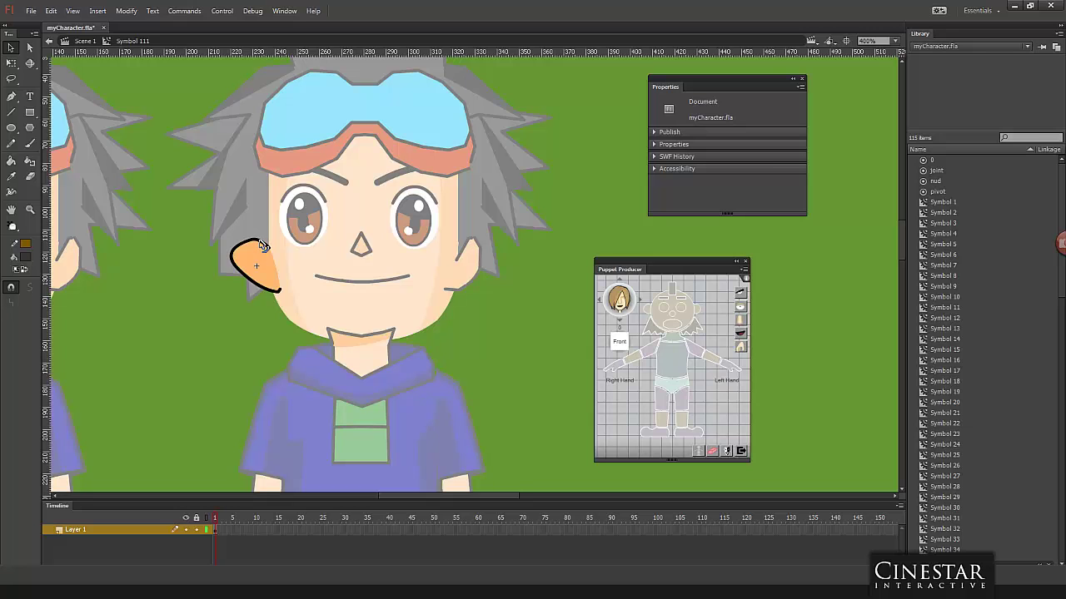
Step: Inspect the narrower ear on the right side of the face, return to Scene 1 and delete that ear
{"action": "double_click", "coordinate": [469, 264]}
{"action": "double_click", "coordinate": [468, 265]}
{"action": "left_click", "coordinate": [469, 264]}
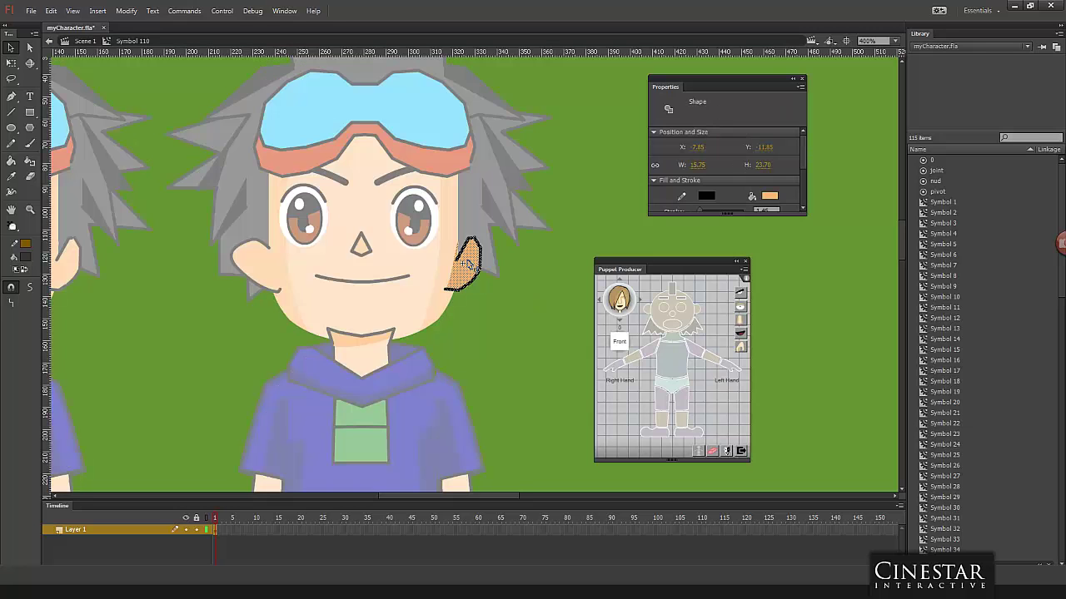
{"action": "double_click", "coordinate": [505, 308]}
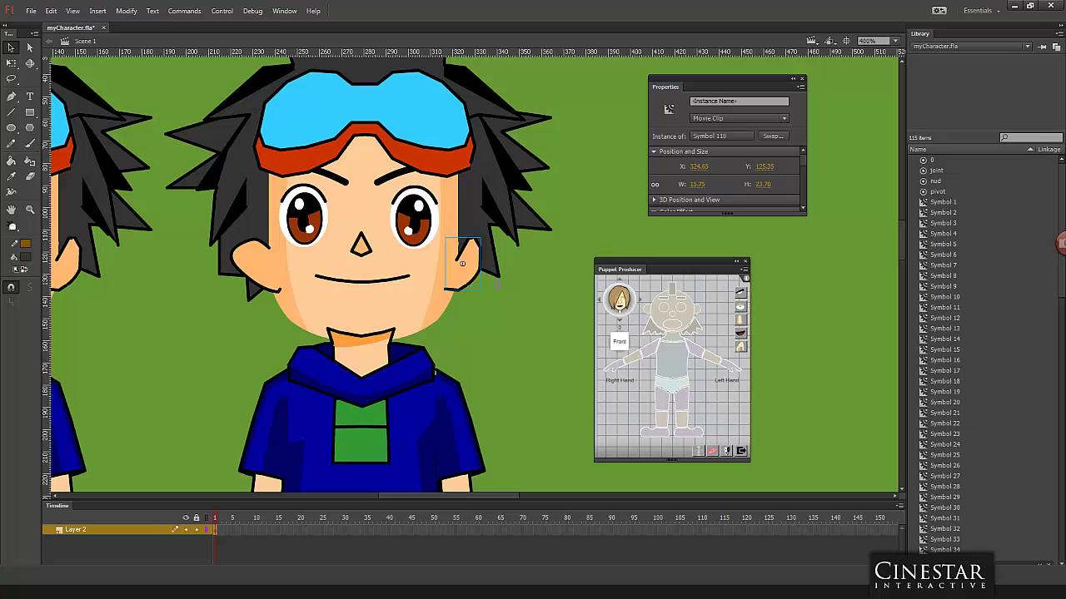
{"action": "left_click", "coordinate": [496, 285]}
Step: Duplicate the remaining ear in place and flip the copy horizontally
{"action": "left_click", "coordinate": [265, 262]}
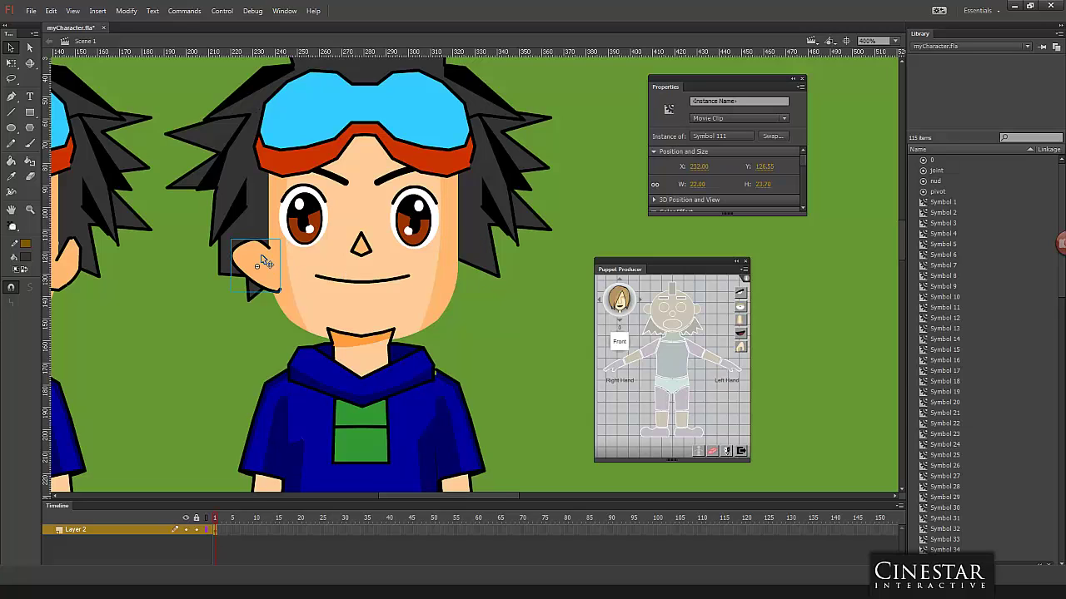
{"action": "key", "text": "Left"}
{"action": "key", "text": "Left"}
{"action": "key", "text": "Up"}
{"action": "key", "text": "Up"}
{"action": "left_click", "coordinate": [127, 10]}
{"action": "mouse_move", "coordinate": [192, 127]}
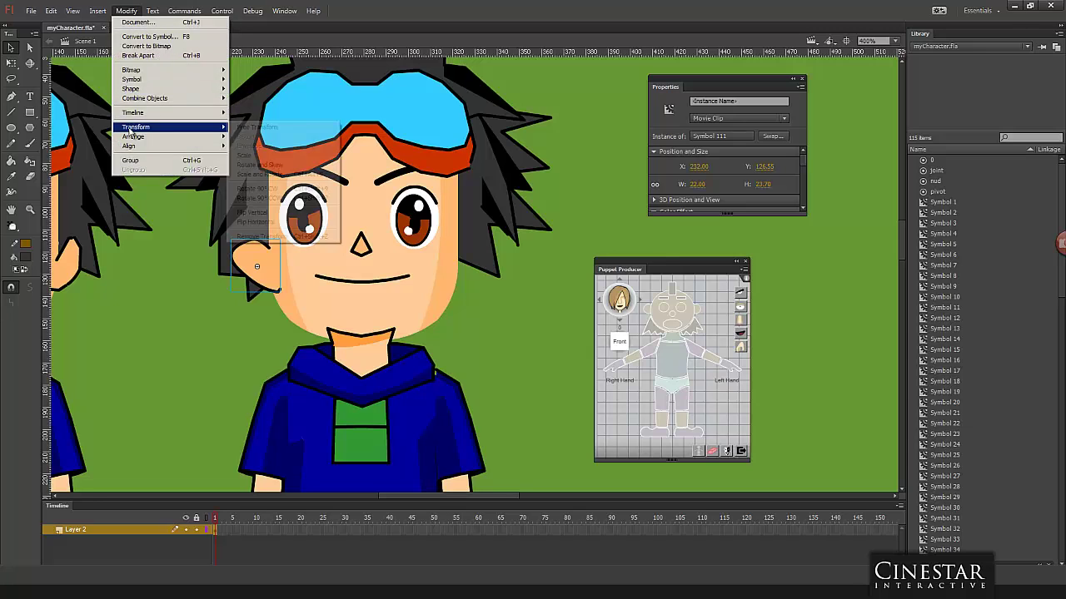
{"action": "left_click", "coordinate": [307, 220]}
Step: Move the flipped ear across to the opposite side of the face, at X 328.25
{"action": "key", "text": "shift+Right"}
{"action": "key", "text": "shift+Right"}
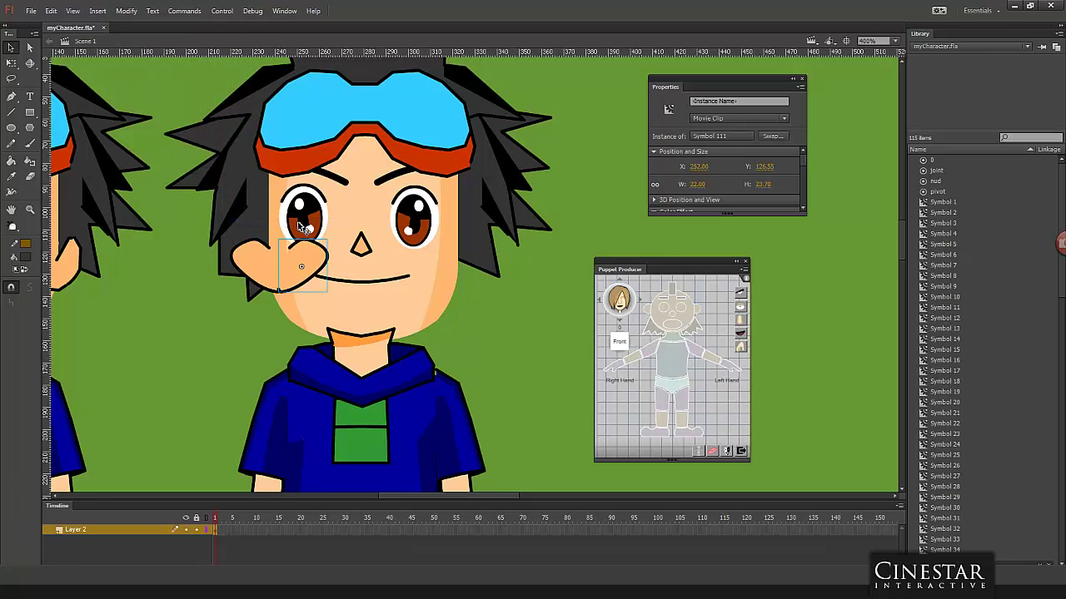
{"action": "key", "text": "shift+Right"}
{"action": "key", "text": "shift+Right"}
{"action": "key", "text": "shift+Right"}
{"action": "key", "text": "shift+Right"}
{"action": "key", "text": "shift+Right"}
{"action": "key", "text": "shift+Right"}
{"action": "key", "text": "shift+Right"}
{"action": "key", "text": "shift+Right"}
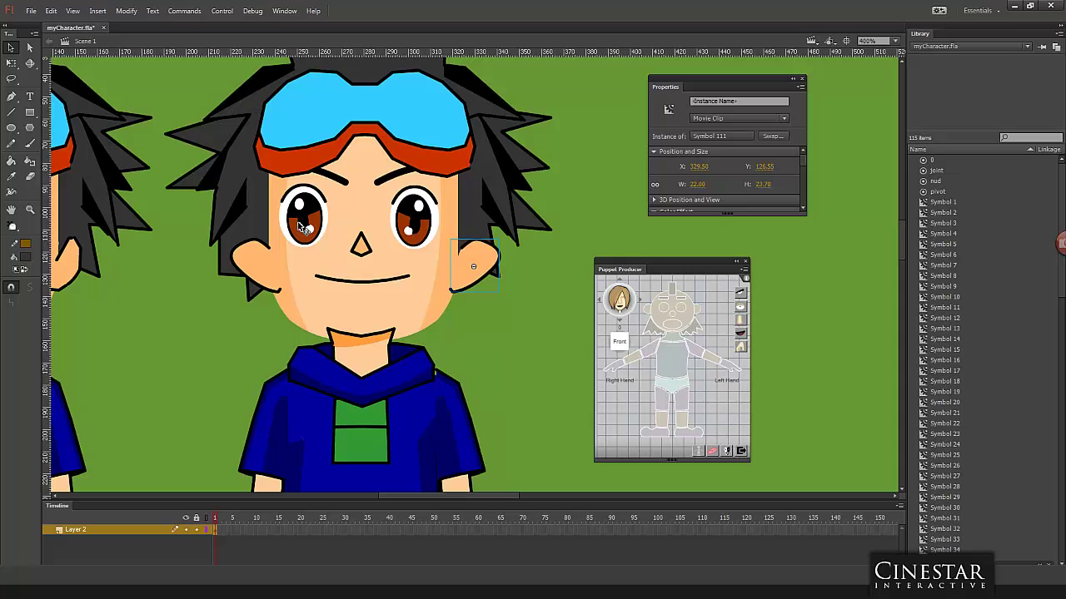
{"action": "key", "text": "Left"}
{"action": "key", "text": "Left"}
{"action": "key", "text": "Left"}
{"action": "key", "text": "Left"}
{"action": "key", "text": "Left"}
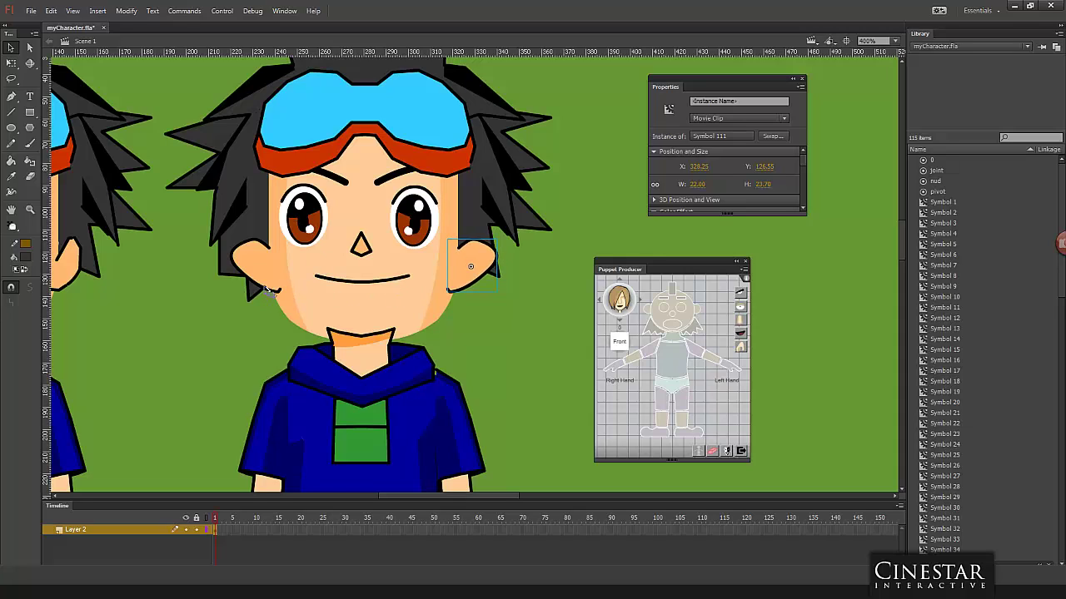
Step: Open the ear symbol and delete the short end of its lower outline that overlaps the cheek
{"action": "double_click", "coordinate": [265, 283]}
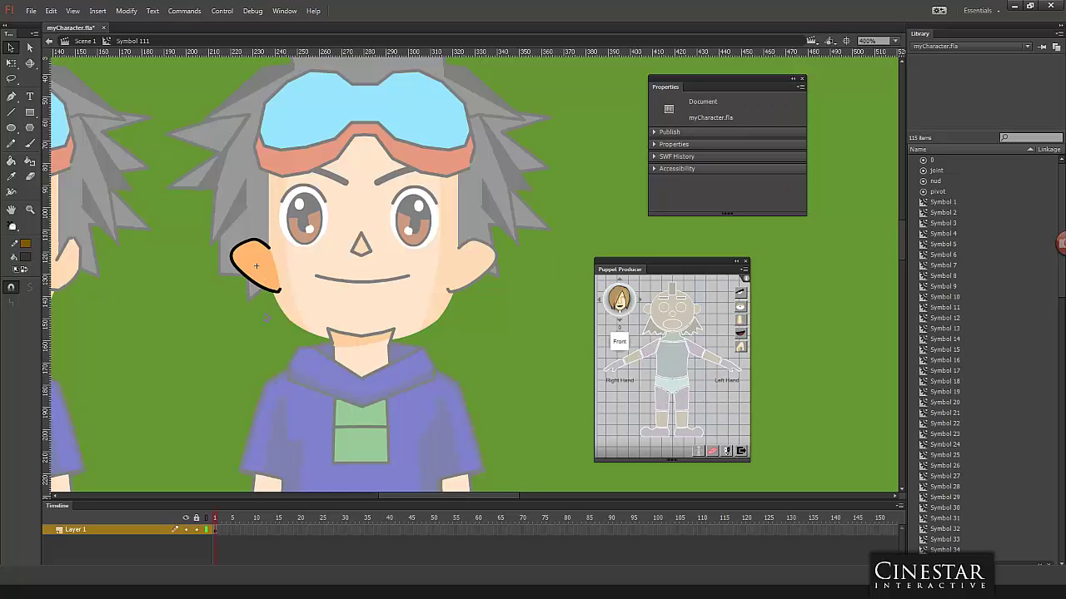
{"action": "left_click_drag", "start_coordinate": [277, 292], "coordinate": [280, 293]}
{"action": "left_click", "coordinate": [281, 293]}
{"action": "key", "text": "ctrl+="}
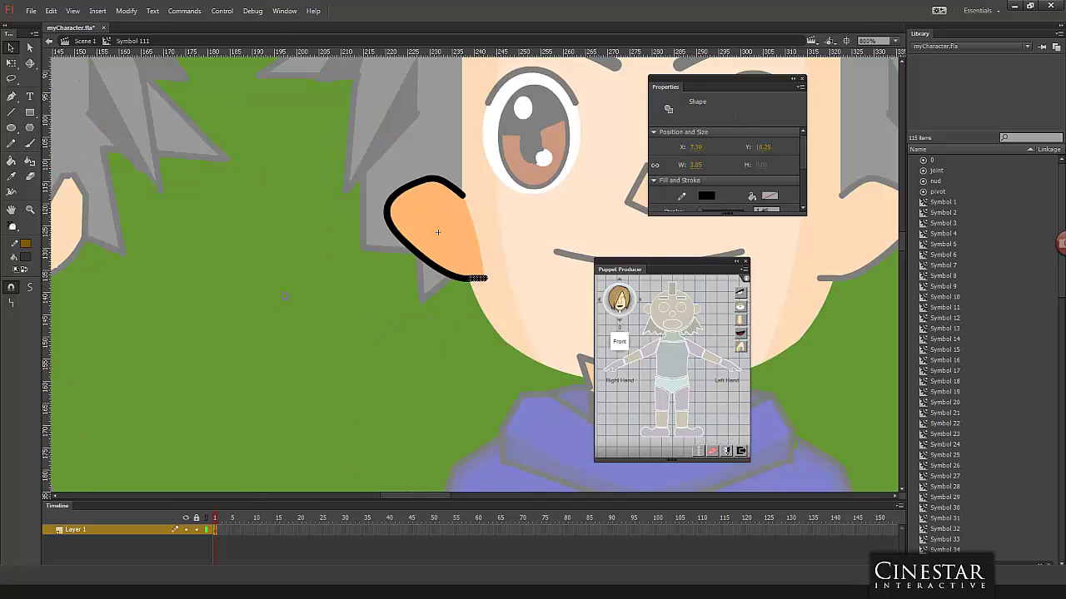
{"action": "left_click_drag", "start_coordinate": [457, 278], "coordinate": [171, 281]}
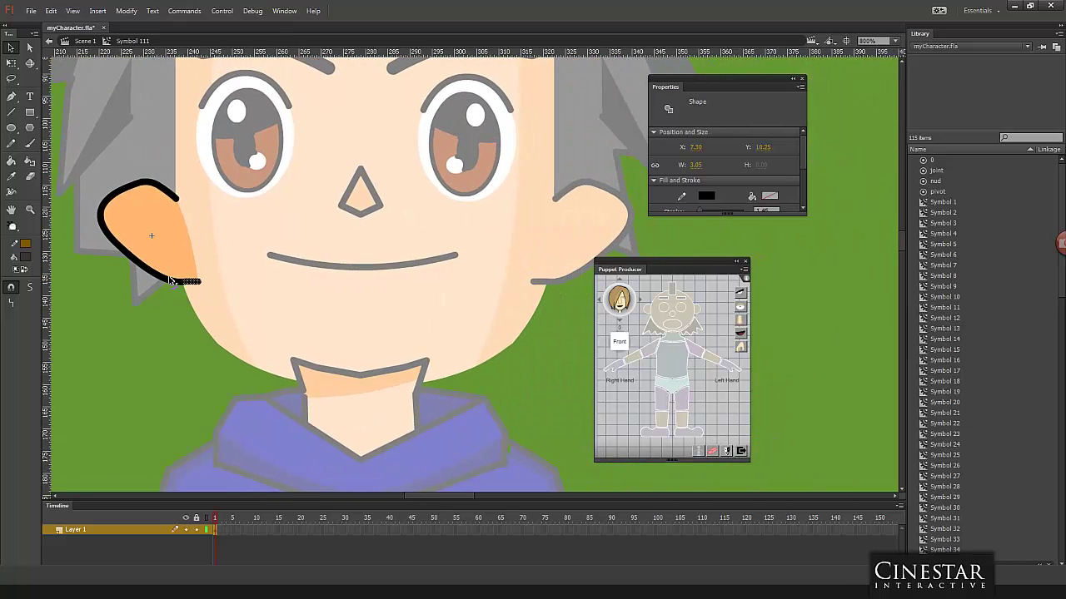
{"action": "key", "text": "Delete"}
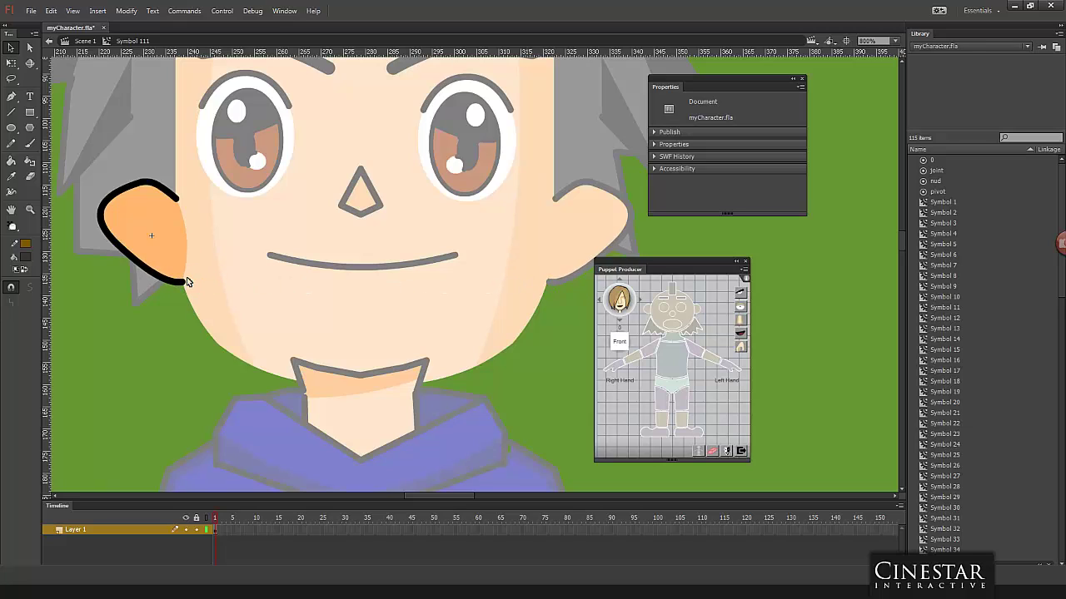
Step: Pull the ear fill's inner edge back to the side of the face and smooth the fill
{"action": "left_click_drag", "start_coordinate": [190, 263], "coordinate": [178, 251]}
{"action": "left_click", "coordinate": [179, 250]}
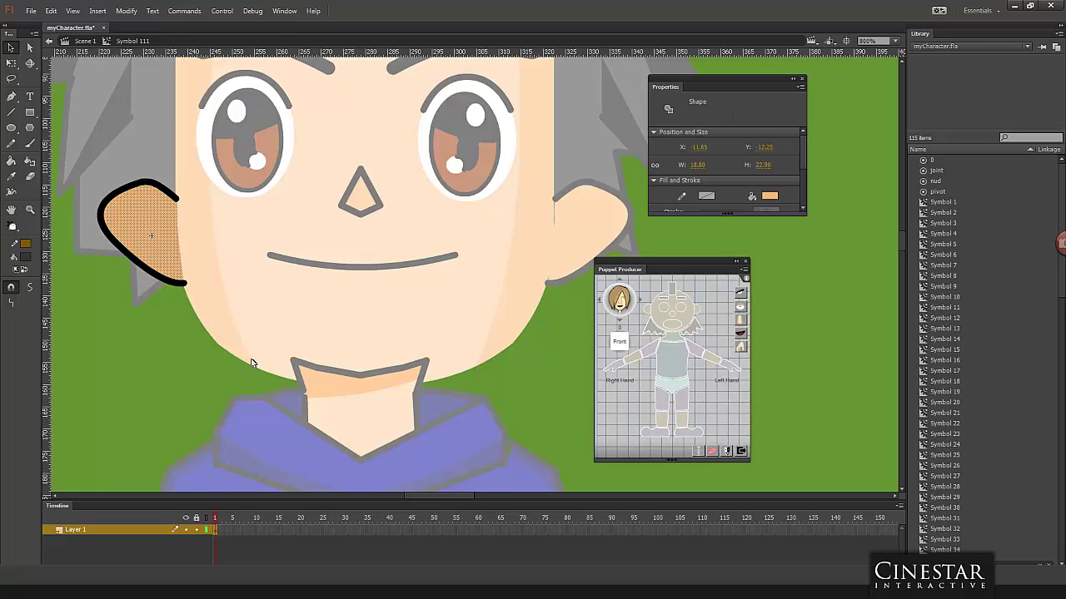
{"action": "left_click", "coordinate": [30, 287]}
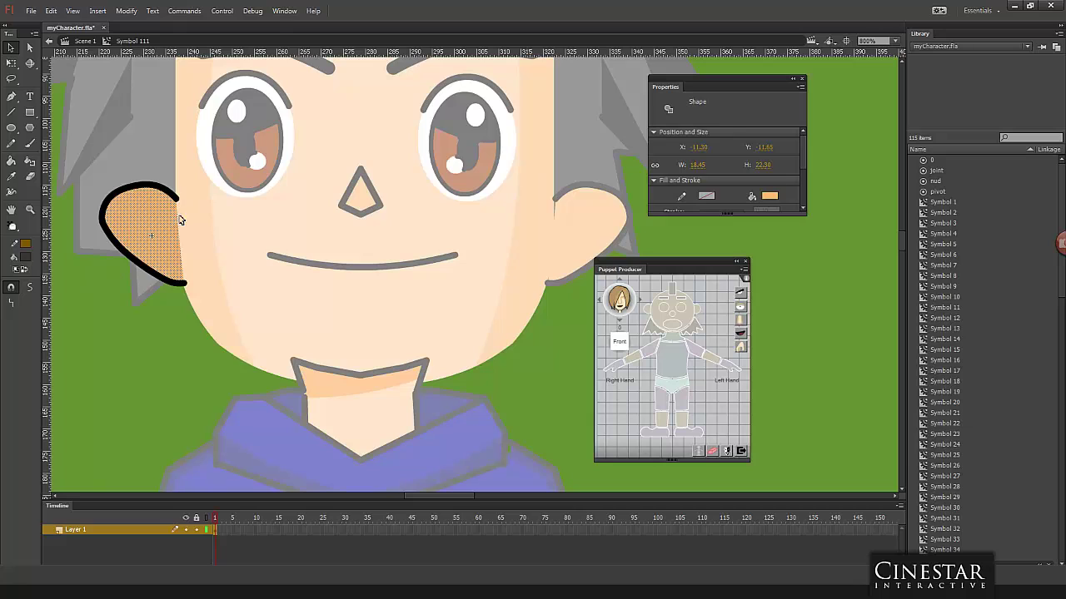
{"action": "key", "text": "Escape"}
Step: In Scene 1, shift the mirrored ear slightly inward to X 327.95
{"action": "double_click", "coordinate": [577, 264]}
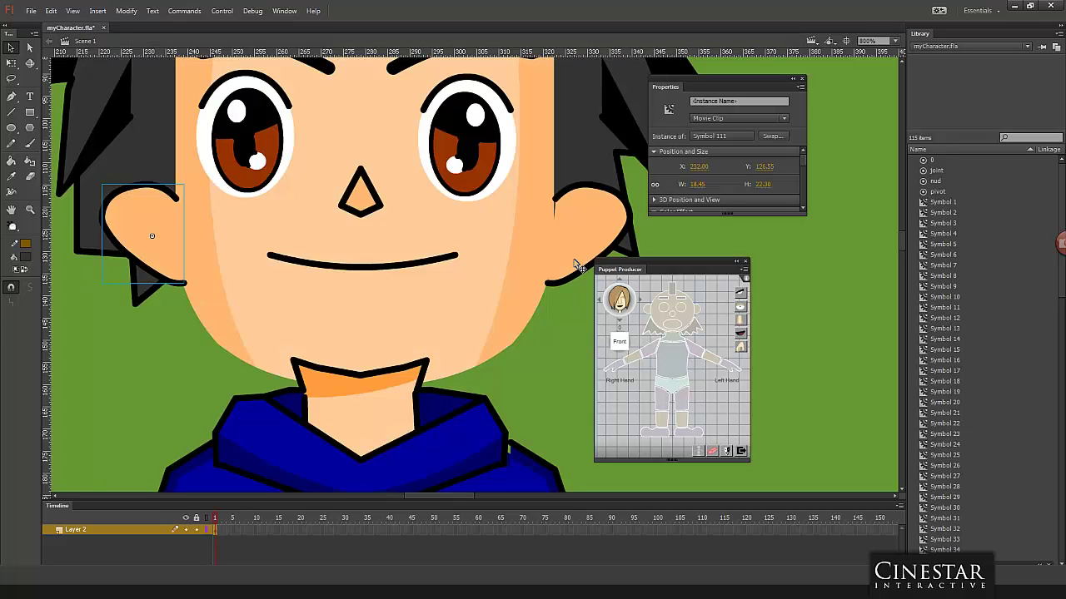
{"action": "left_click_drag", "start_coordinate": [578, 264], "coordinate": [578, 265]}
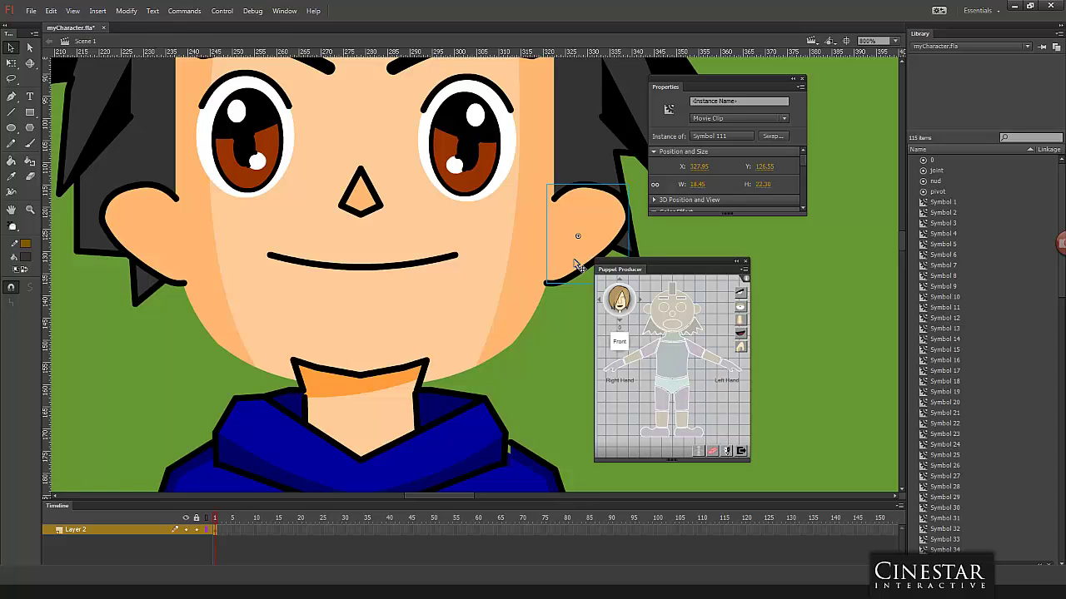
{"action": "key", "text": "ctrl+minus"}
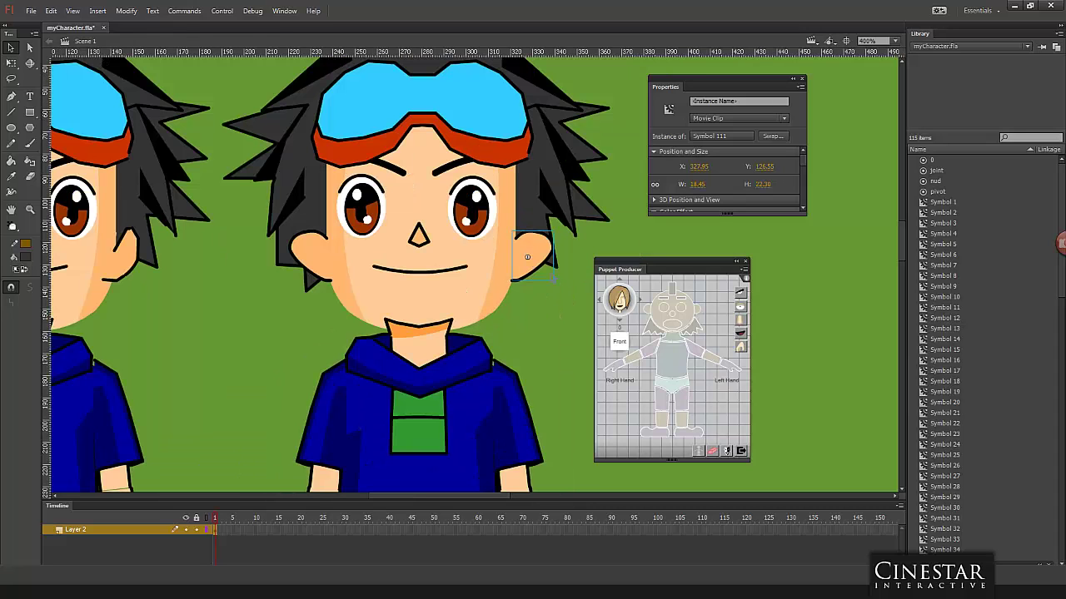
Step: Examine the outlines inside the front hair and goggles symbol, return to Scene 1 and compare the copy with the original character
{"action": "scroll", "coordinate": [526, 257], "scroll_direction": "up", "scroll_amount": 4}
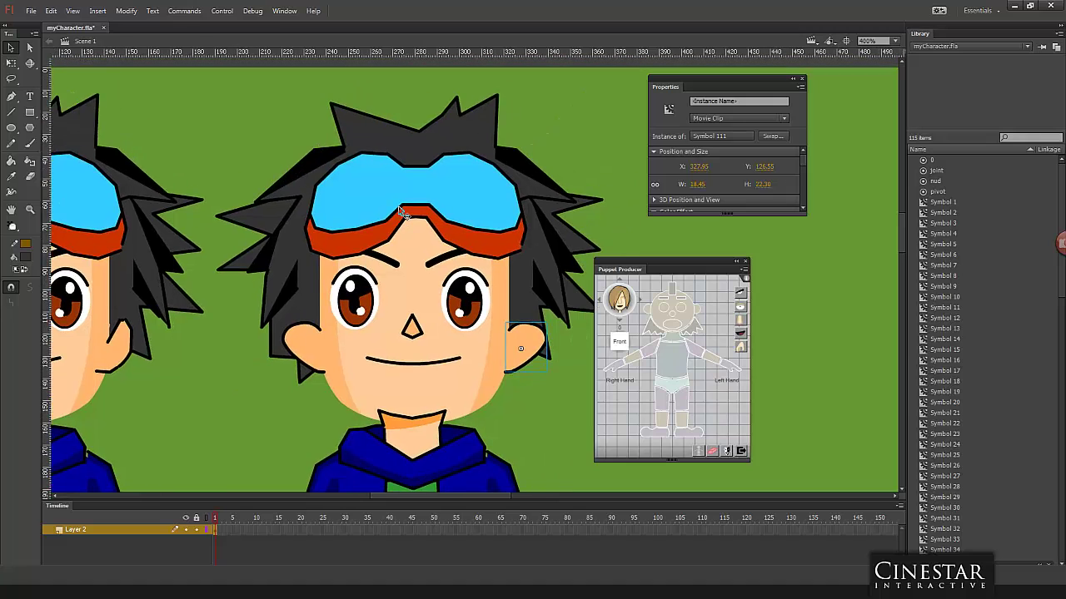
{"action": "double_click", "coordinate": [402, 210]}
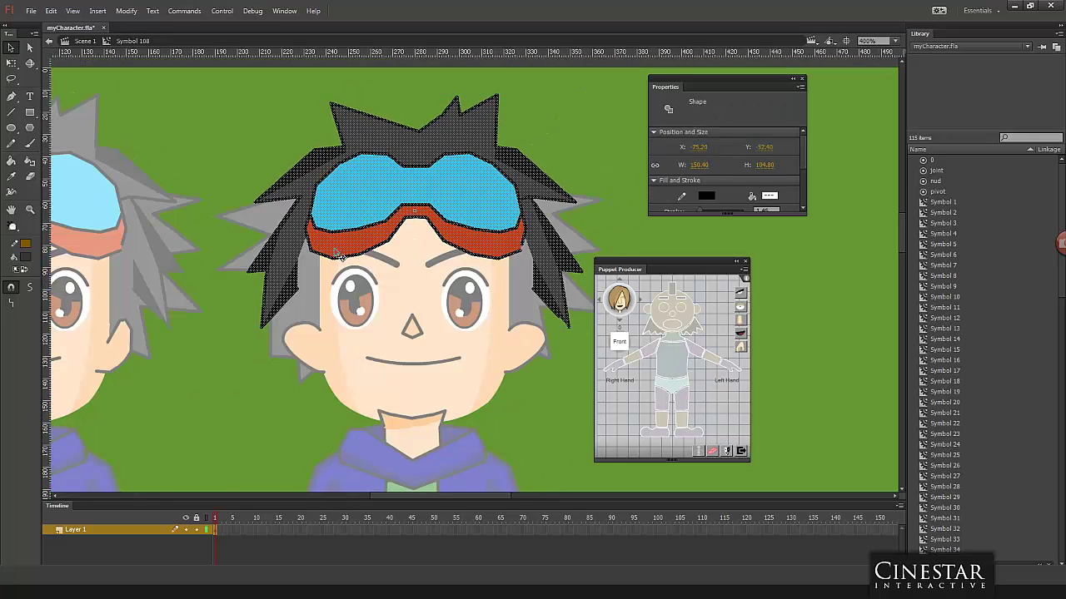
{"action": "left_click", "coordinate": [529, 357]}
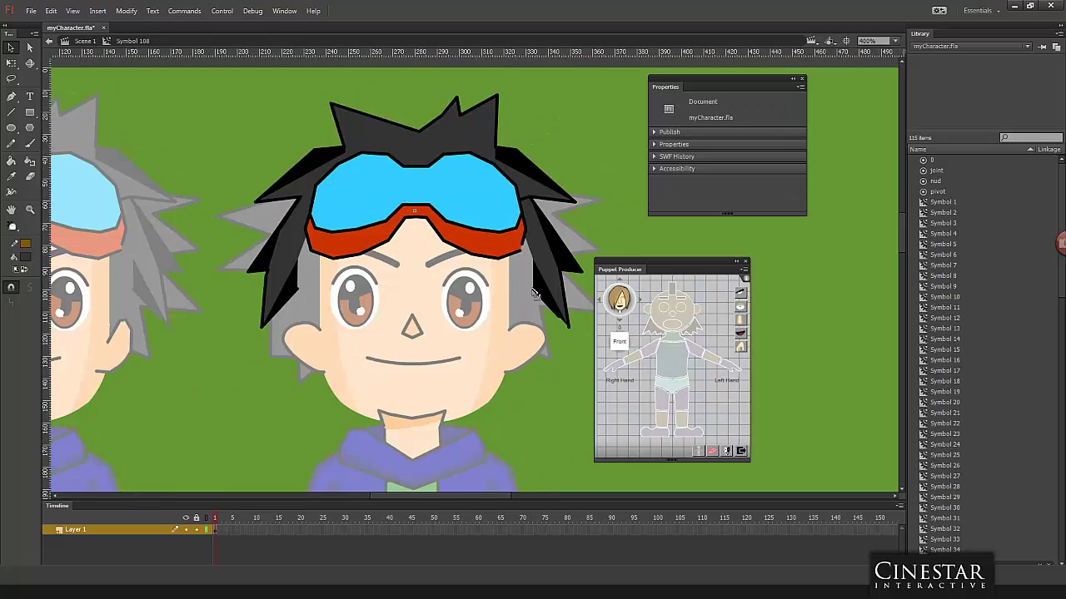
{"action": "left_click", "coordinate": [534, 293]}
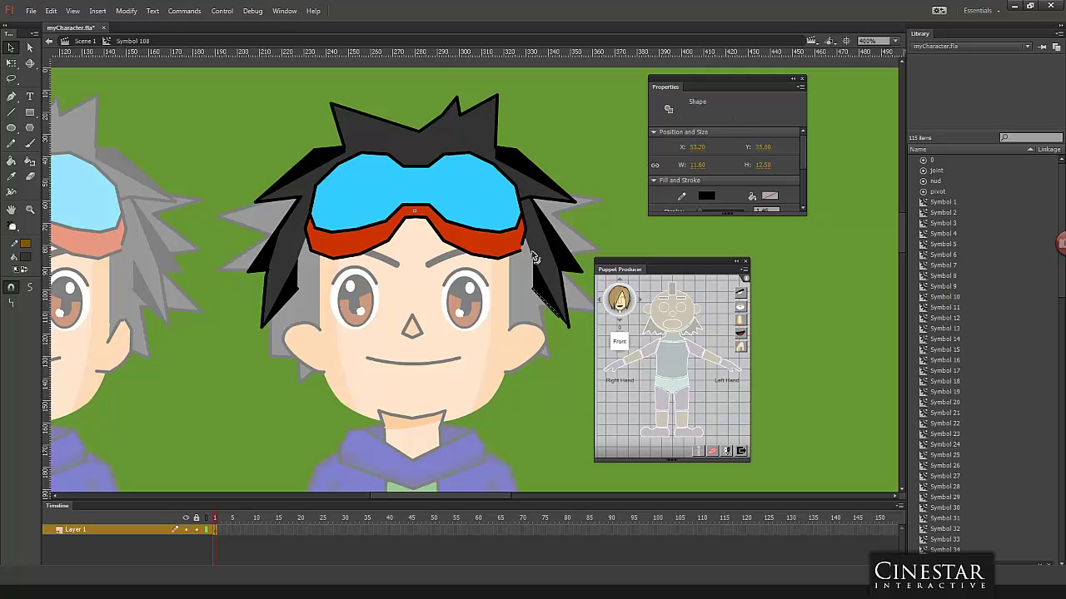
{"action": "left_click", "coordinate": [559, 337]}
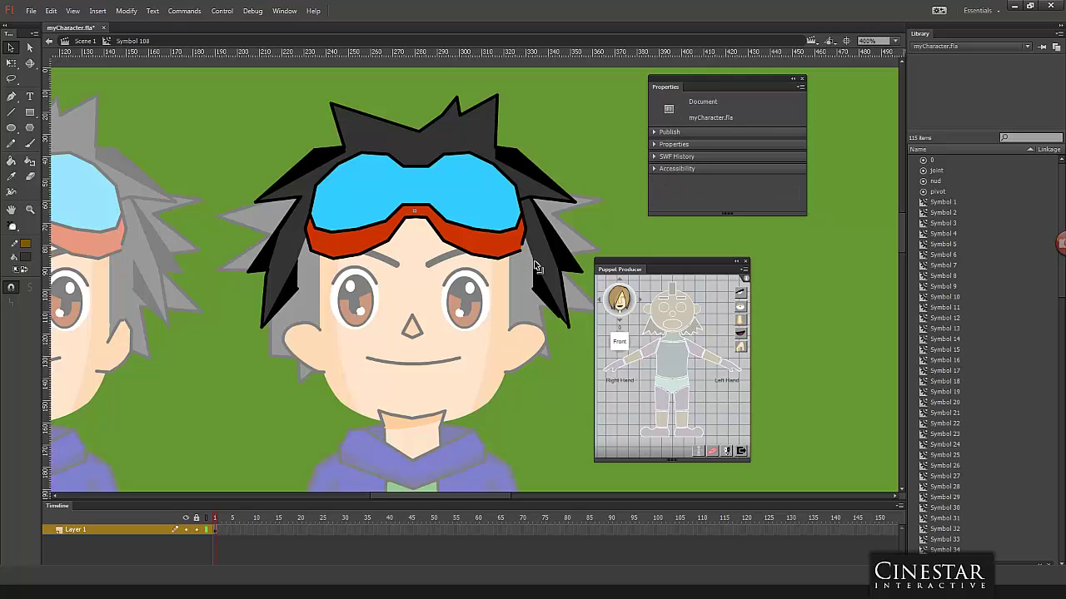
{"action": "left_click", "coordinate": [300, 293]}
{"action": "left_click", "coordinate": [564, 342]}
{"action": "double_click", "coordinate": [538, 418]}
{"action": "left_click", "coordinate": [555, 407]}
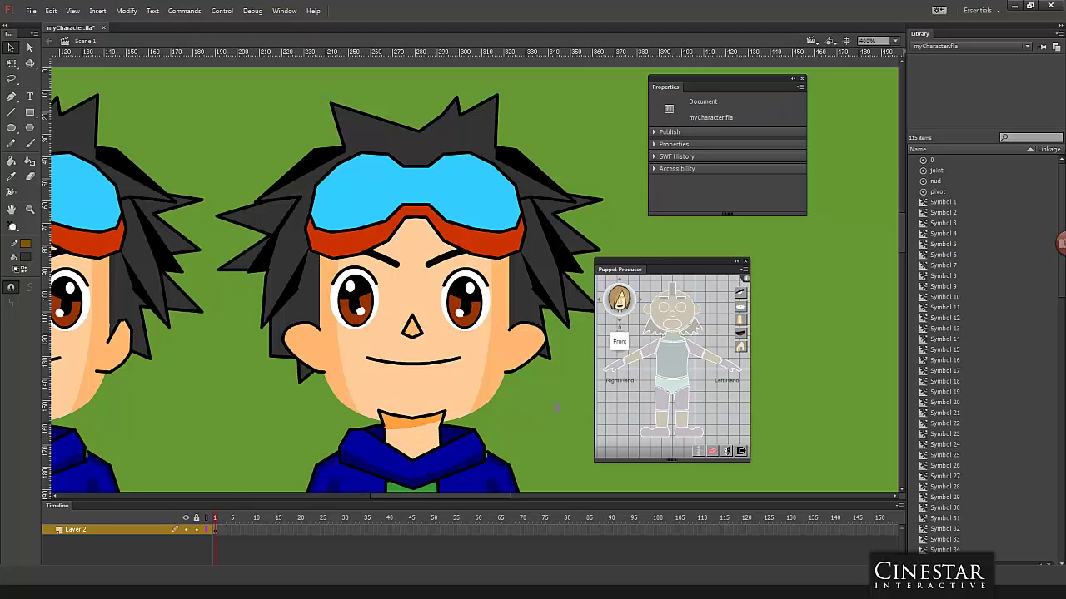
{"action": "key", "text": "ctrl+minus"}
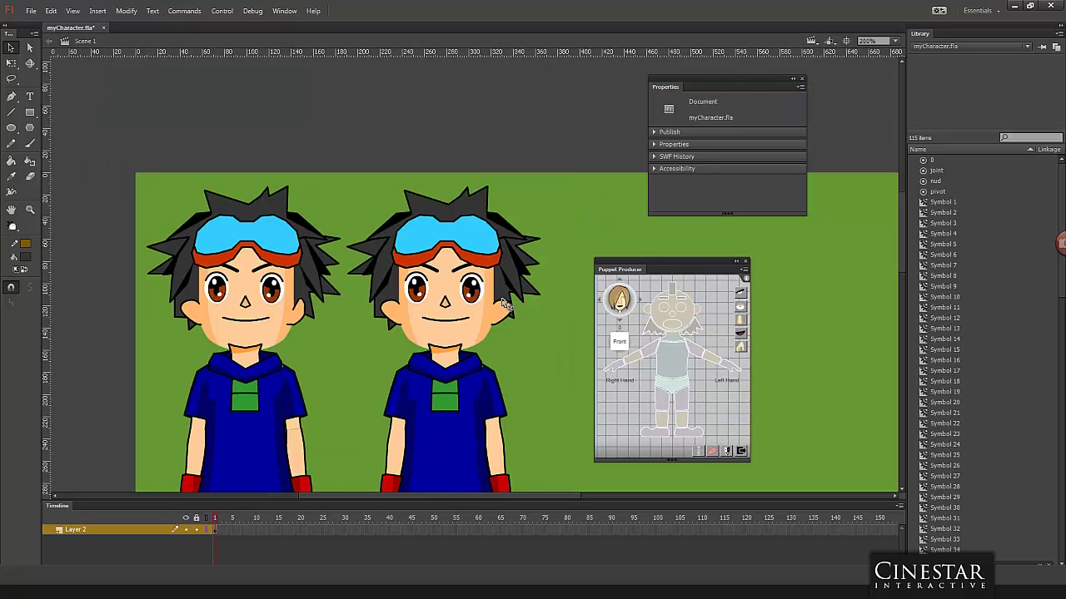
Step: Select all artwork in the copy's front hair and goggles symbol, show alignment options and check its centring before returning to Scene 1
{"action": "left_click", "coordinate": [452, 239]}
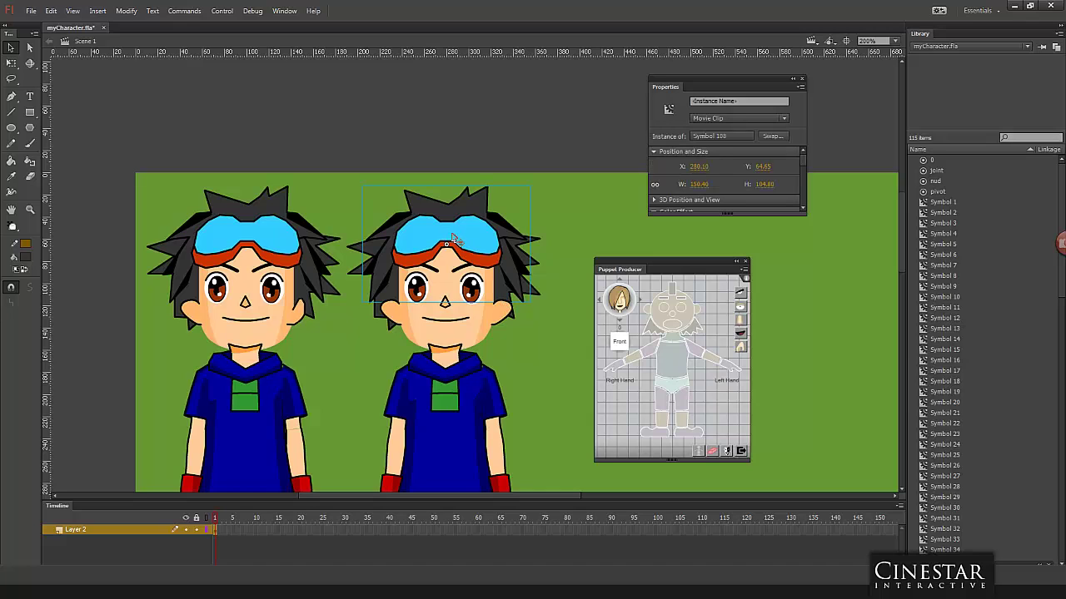
{"action": "double_click", "coordinate": [452, 239]}
{"action": "double_click", "coordinate": [452, 238]}
{"action": "left_click_drag", "start_coordinate": [563, 168], "coordinate": [333, 381]}
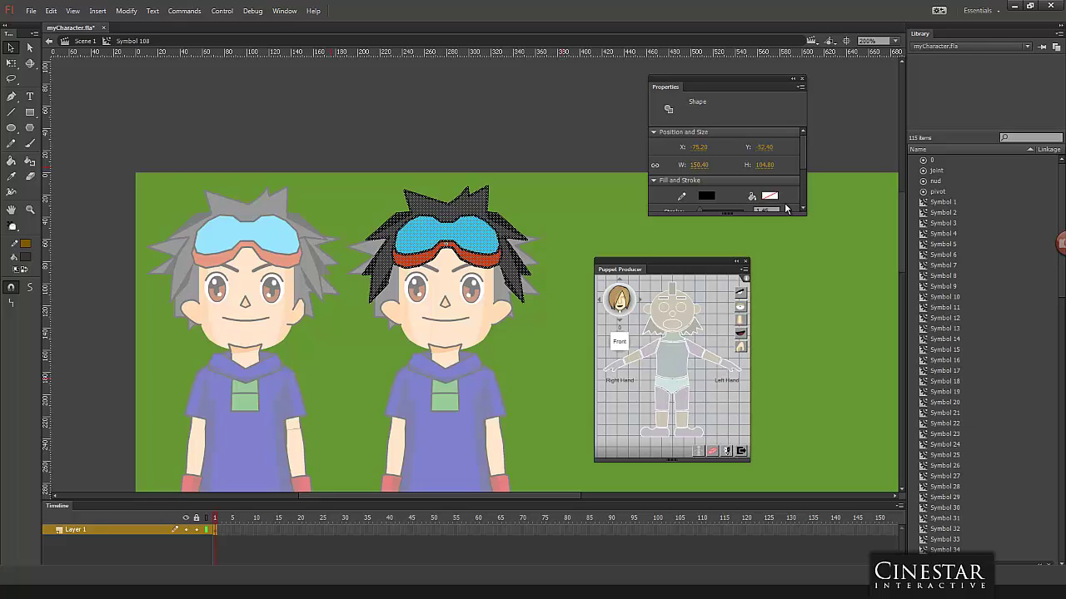
{"action": "key", "text": "ctrl+k"}
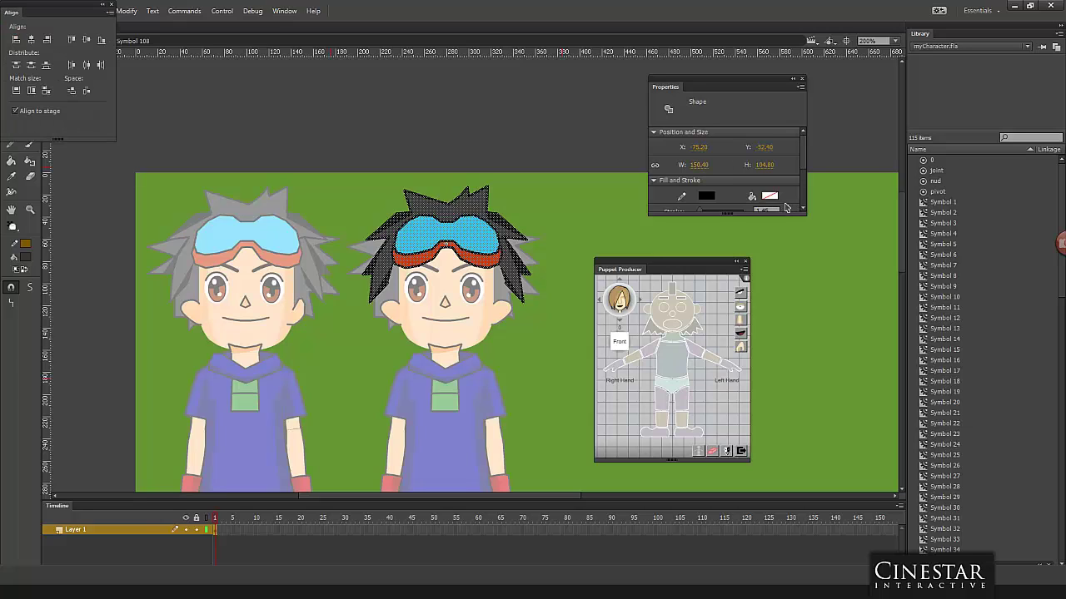
{"action": "left_click_drag", "start_coordinate": [16, 20], "coordinate": [548, 105]}
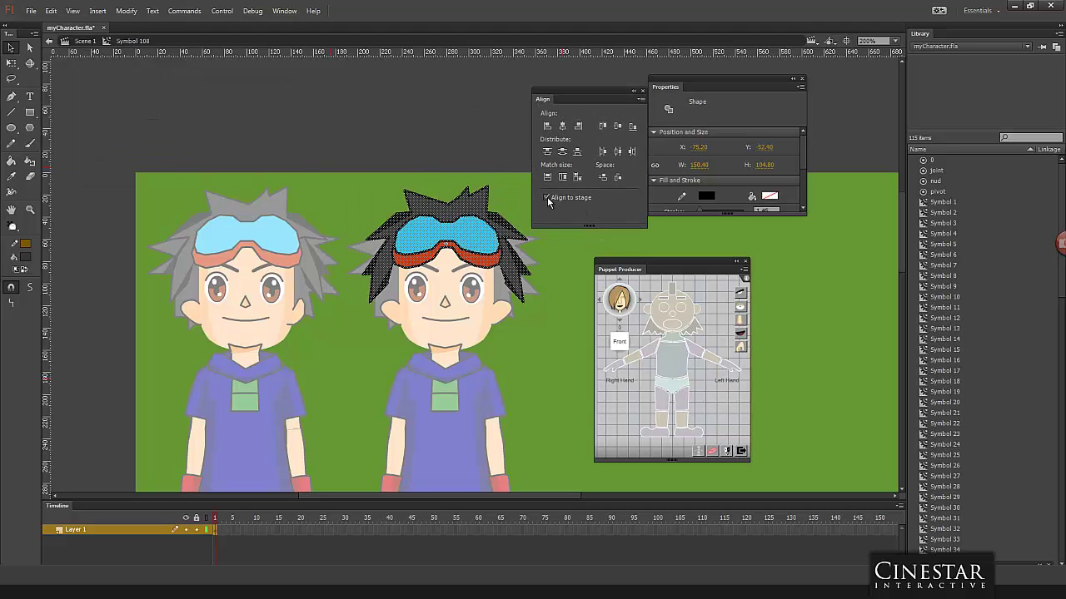
{"action": "left_click_drag", "start_coordinate": [691, 87], "coordinate": [763, 127]}
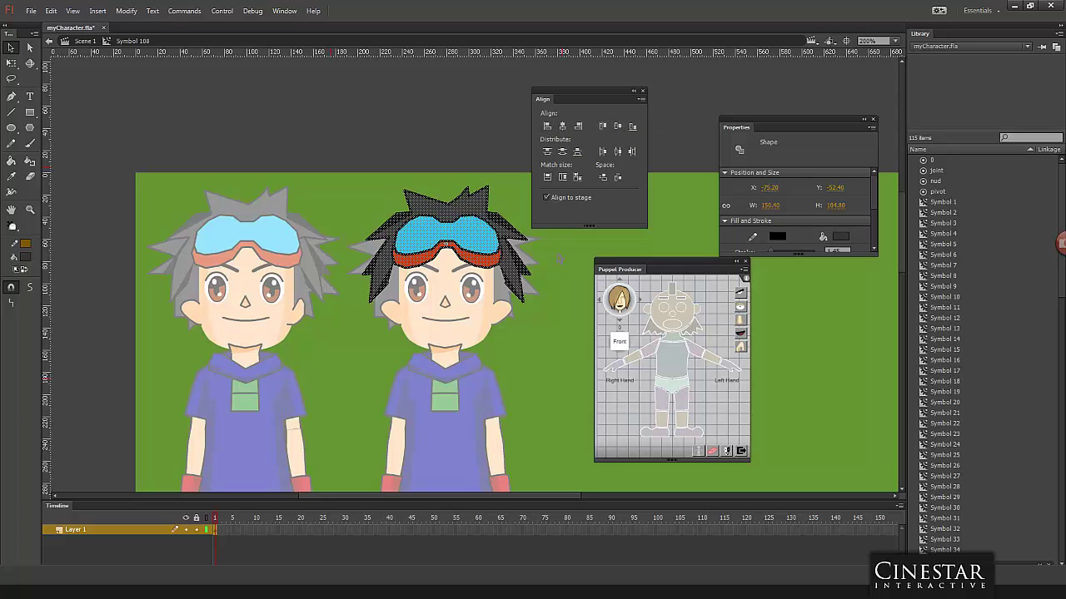
{"action": "double_click", "coordinate": [384, 308]}
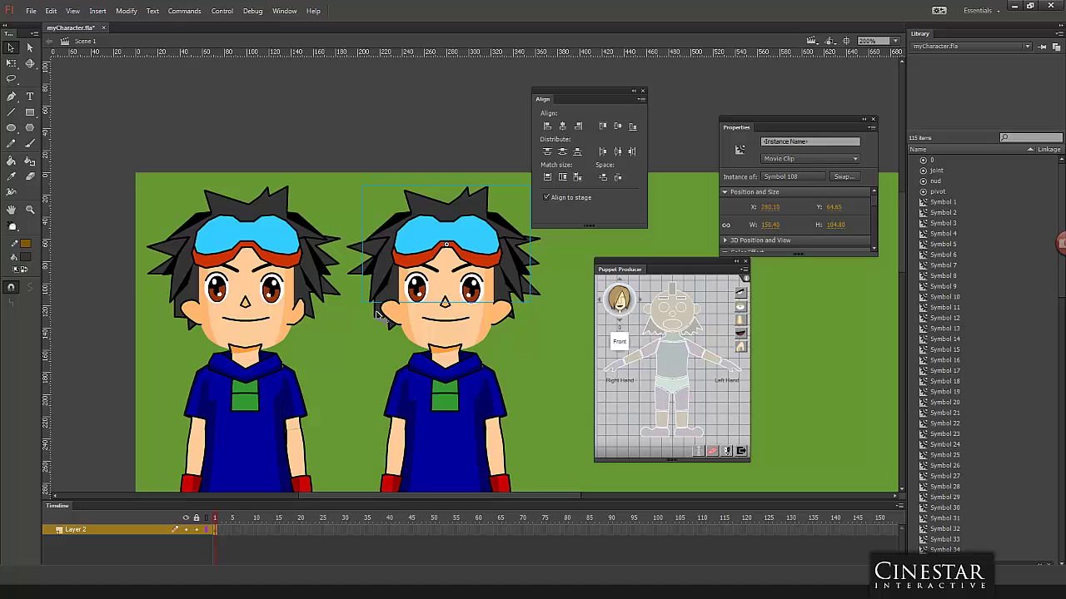
Step: Centre the back hair artwork on its symbol's registration point, aligned to the stage, and return to Scene 1
{"action": "double_click", "coordinate": [375, 310]}
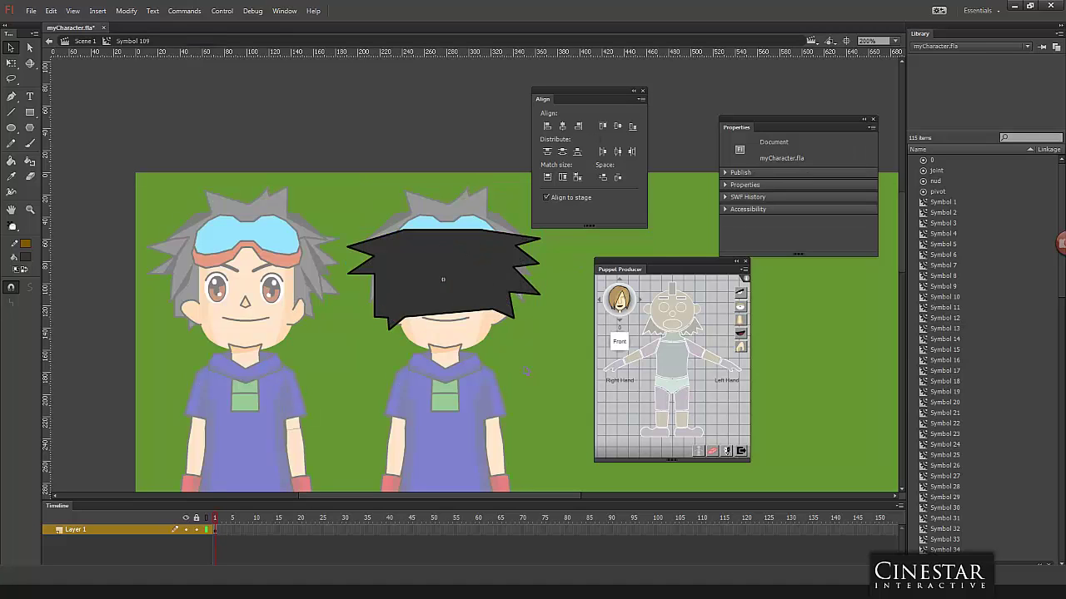
{"action": "left_click_drag", "start_coordinate": [526, 372], "coordinate": [264, 163]}
{"action": "left_click_drag", "start_coordinate": [339, 381], "coordinate": [572, 225]}
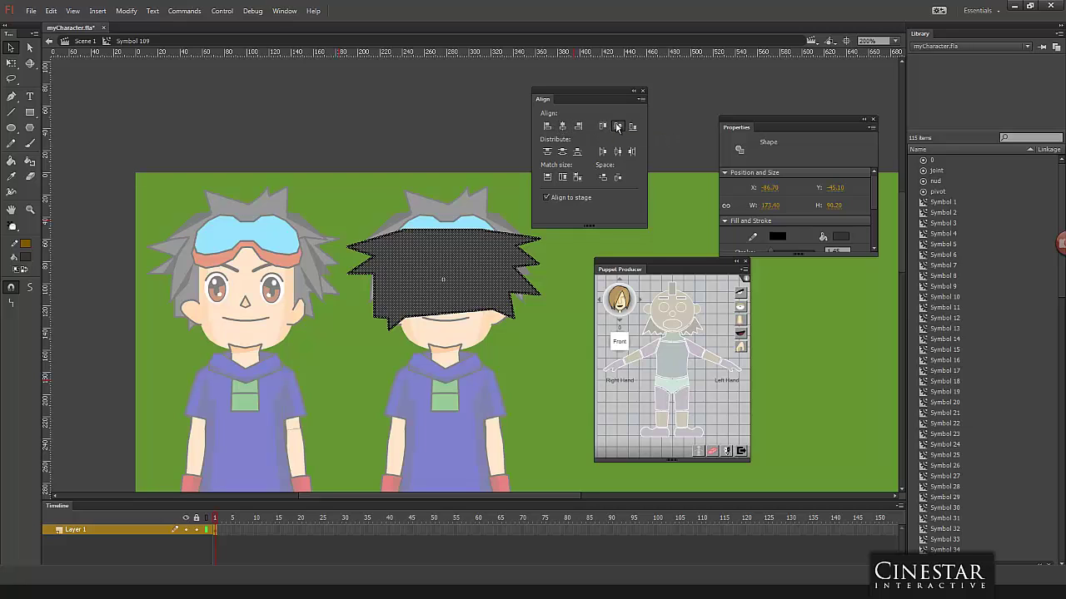
{"action": "double_click", "coordinate": [559, 321]}
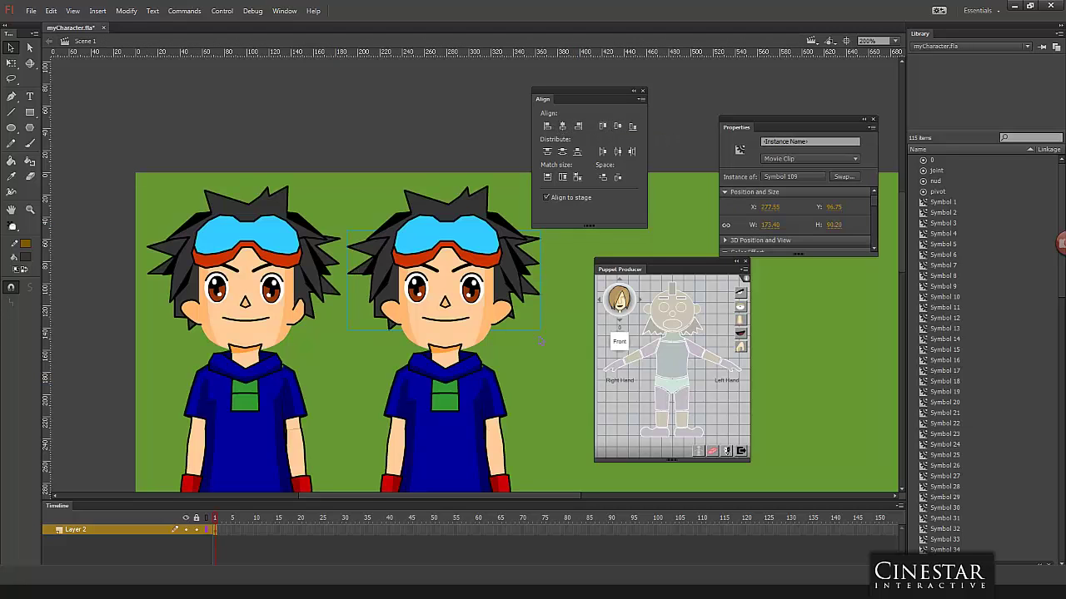
Step: Open the face symbol, select all its artwork and align it vertically to the centre of the registration point
{"action": "double_click", "coordinate": [463, 337]}
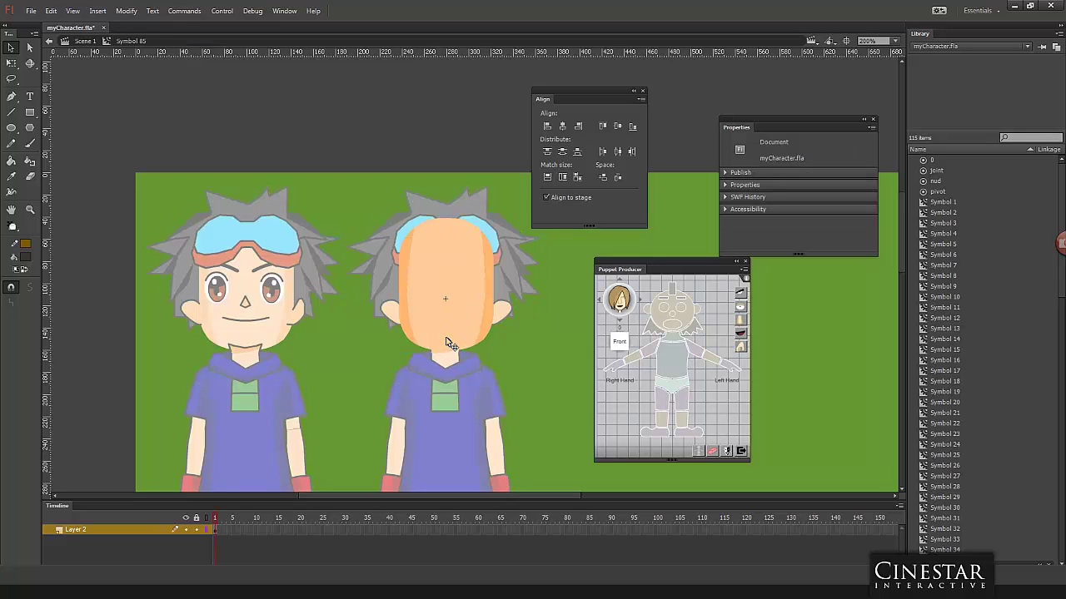
{"action": "double_click", "coordinate": [502, 360]}
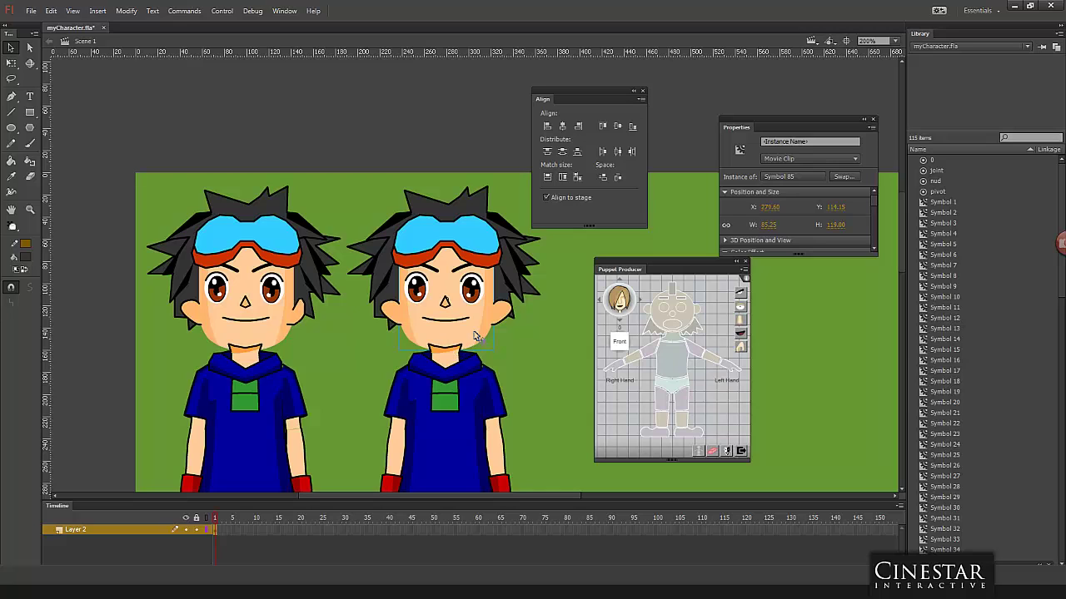
{"action": "double_click", "coordinate": [477, 336]}
{"action": "left_click", "coordinate": [481, 285]}
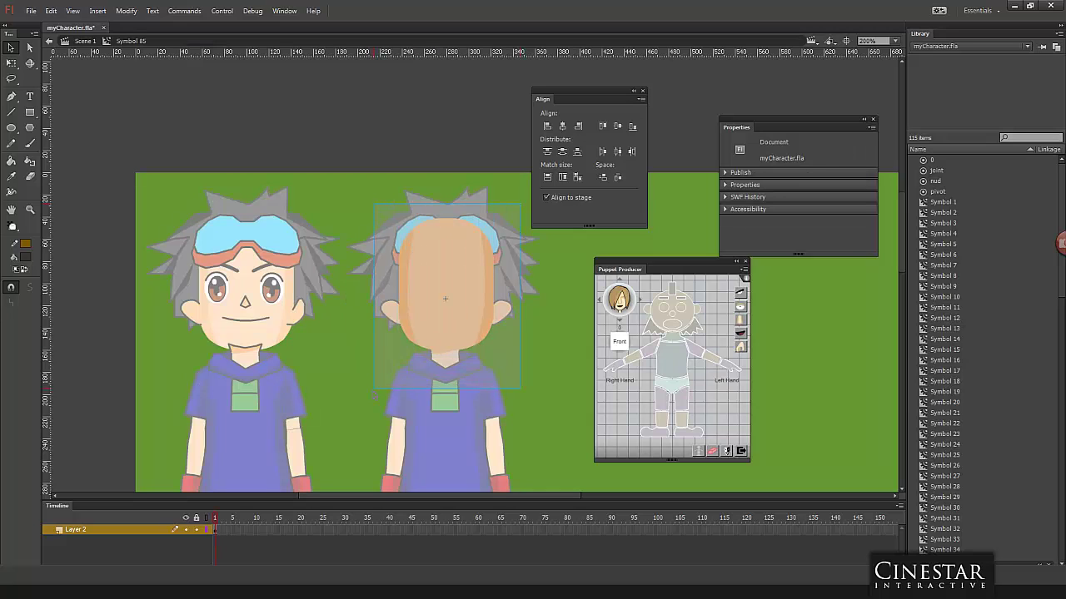
{"action": "left_click", "coordinate": [617, 126]}
Step: Raise the face artwork to Y -78.70 so the registration point sits near the chin, and return to Scene 1
{"action": "key", "text": "Up"}
{"action": "key", "text": "Up"}
{"action": "key", "text": "Up"}
{"action": "key", "text": "Up"}
{"action": "key", "text": "Up"}
{"action": "key", "text": "Up"}
{"action": "key", "text": "Up"}
{"action": "key", "text": "Up"}
{"action": "key", "text": "Up"}
{"action": "key", "text": "Up"}
{"action": "key", "text": "Up"}
{"action": "key", "text": "Up"}
{"action": "key", "text": "Up"}
{"action": "key", "text": "Up"}
{"action": "key", "text": "Up"}
{"action": "key", "text": "Up"}
{"action": "key", "text": "Up"}
{"action": "key", "text": "Up"}
{"action": "key", "text": "Up"}
{"action": "key", "text": "Up"}
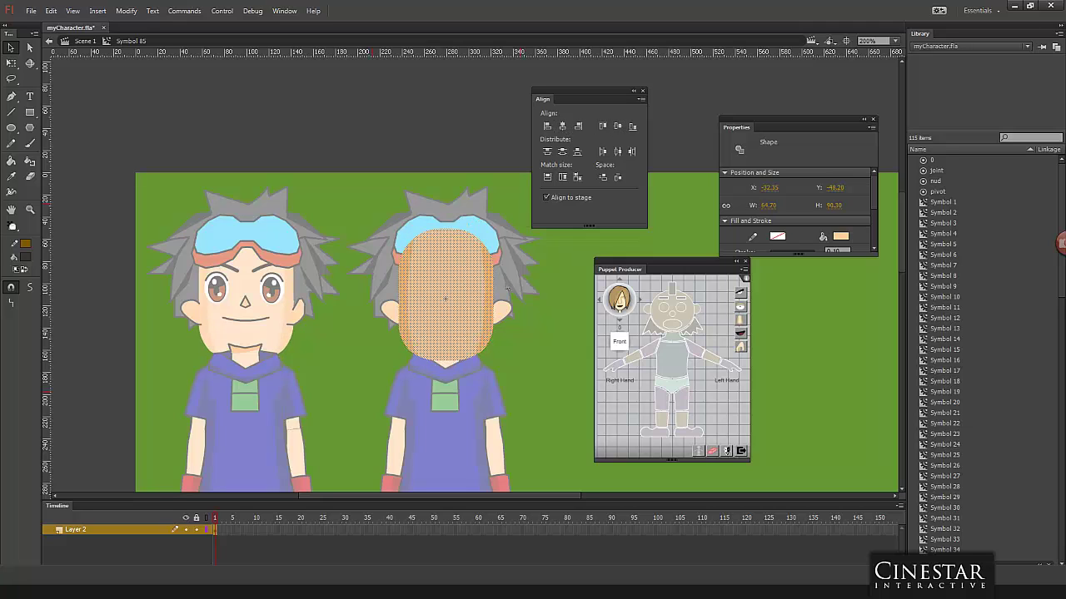
{"action": "key", "text": "Up"}
{"action": "key", "text": "Up"}
{"action": "key", "text": "Up"}
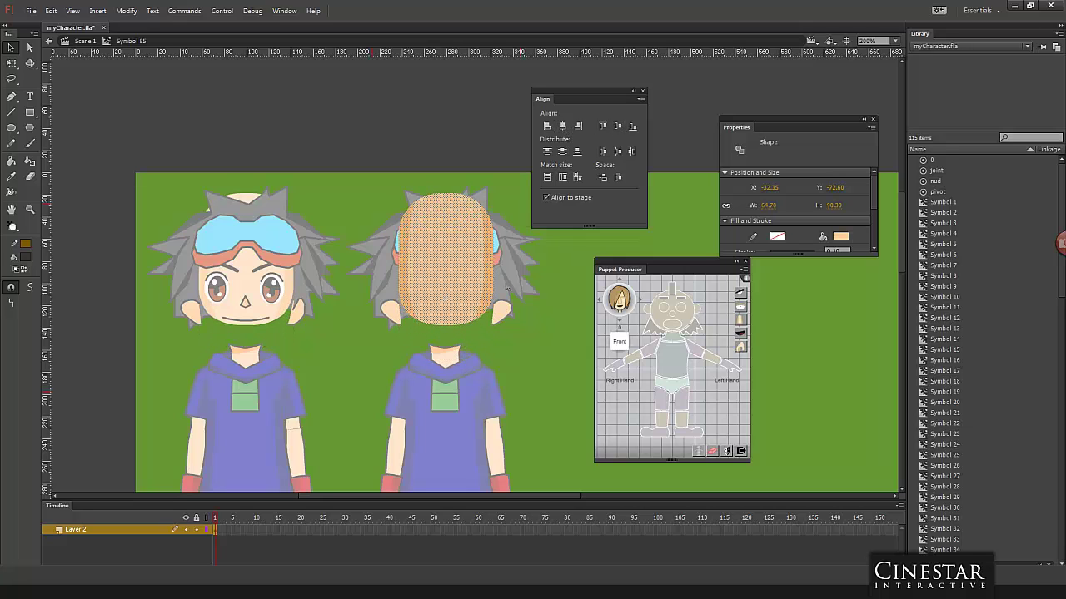
{"action": "key", "text": "Up"}
{"action": "key", "text": "Up"}
{"action": "key", "text": "Up"}
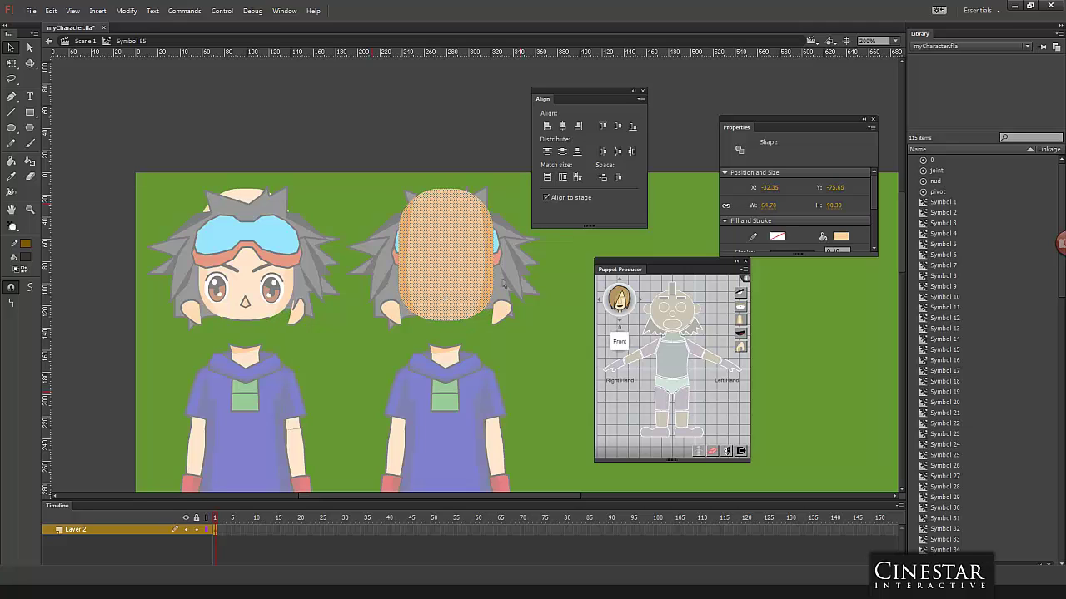
{"action": "key", "text": "Up"}
{"action": "key", "text": "Up"}
{"action": "key", "text": "Up"}
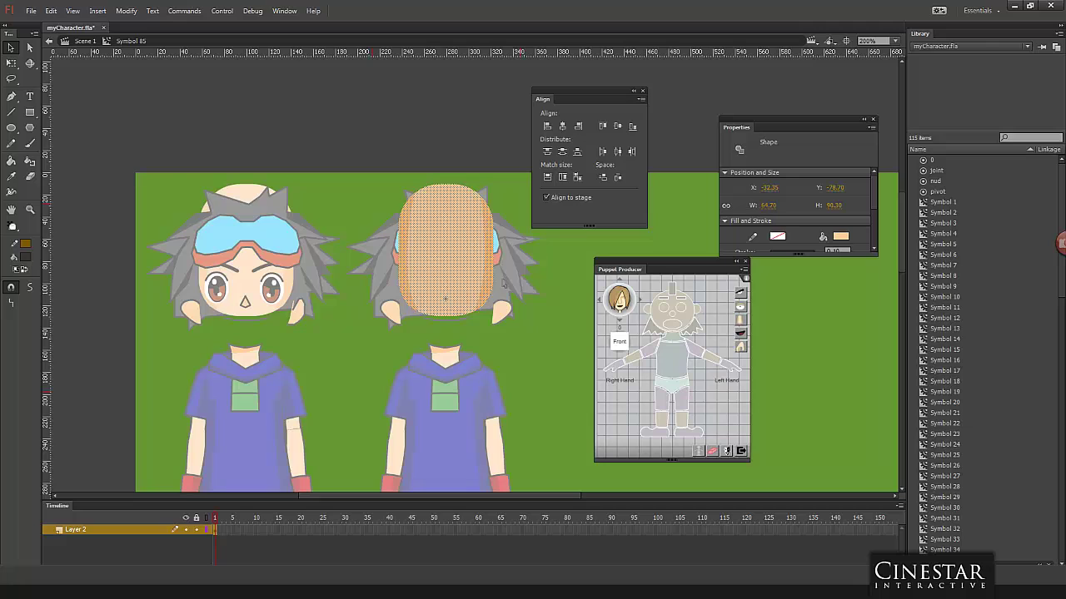
{"action": "double_click", "coordinate": [541, 353]}
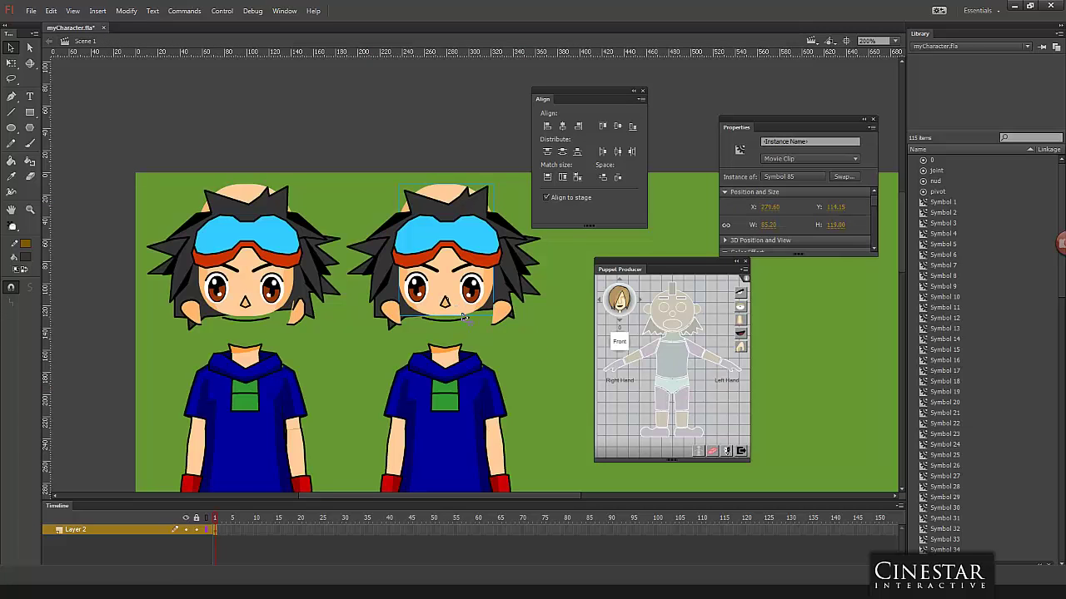
Step: Move the copy's face instance back down behind the eyes and mouth until the chin meets the neck
{"action": "key", "text": "Down"}
{"action": "key", "text": "Down"}
{"action": "key", "text": "Down"}
{"action": "key", "text": "Down"}
{"action": "key", "text": "Down"}
{"action": "key", "text": "Down"}
{"action": "key", "text": "Down"}
{"action": "key", "text": "Down"}
{"action": "key", "text": "Down"}
{"action": "key", "text": "Down"}
{"action": "key", "text": "Down"}
{"action": "key", "text": "Down"}
{"action": "key", "text": "Down"}
{"action": "key", "text": "Down"}
{"action": "key", "text": "Down"}
{"action": "key", "text": "Down"}
{"action": "key", "text": "Down"}
{"action": "key", "text": "Down"}
{"action": "key", "text": "Down"}
{"action": "key", "text": "Down"}
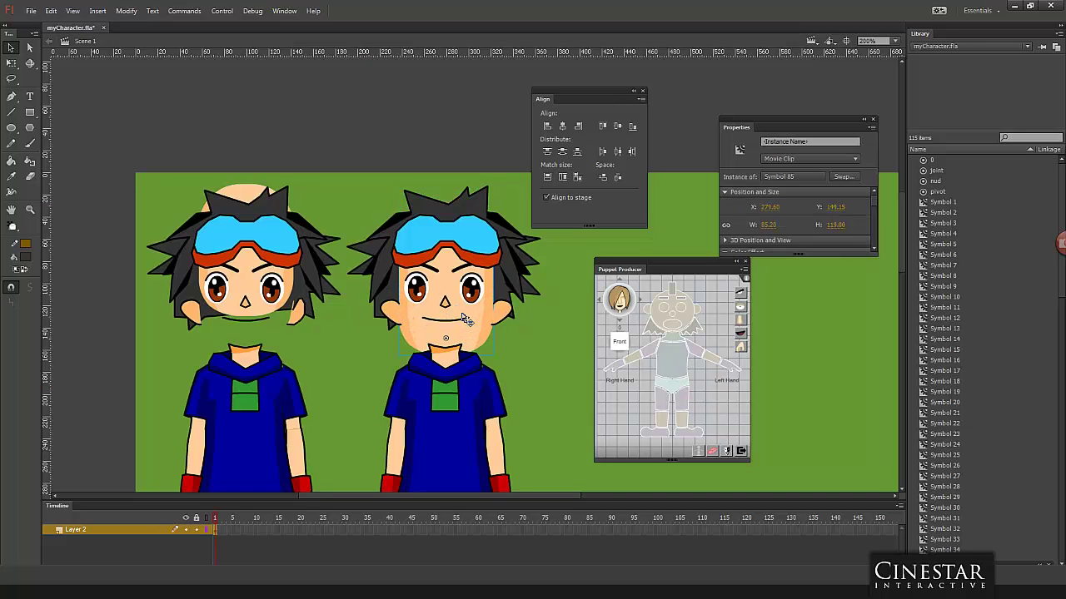
{"action": "key", "text": "Up"}
{"action": "key", "text": "Up"}
{"action": "key", "text": "Up"}
{"action": "key", "text": "Up"}
{"action": "key", "text": "Up"}
{"action": "key", "text": "Up"}
{"action": "key", "text": "Up"}
{"action": "key", "text": "Up"}
{"action": "left_click", "coordinate": [554, 315]}
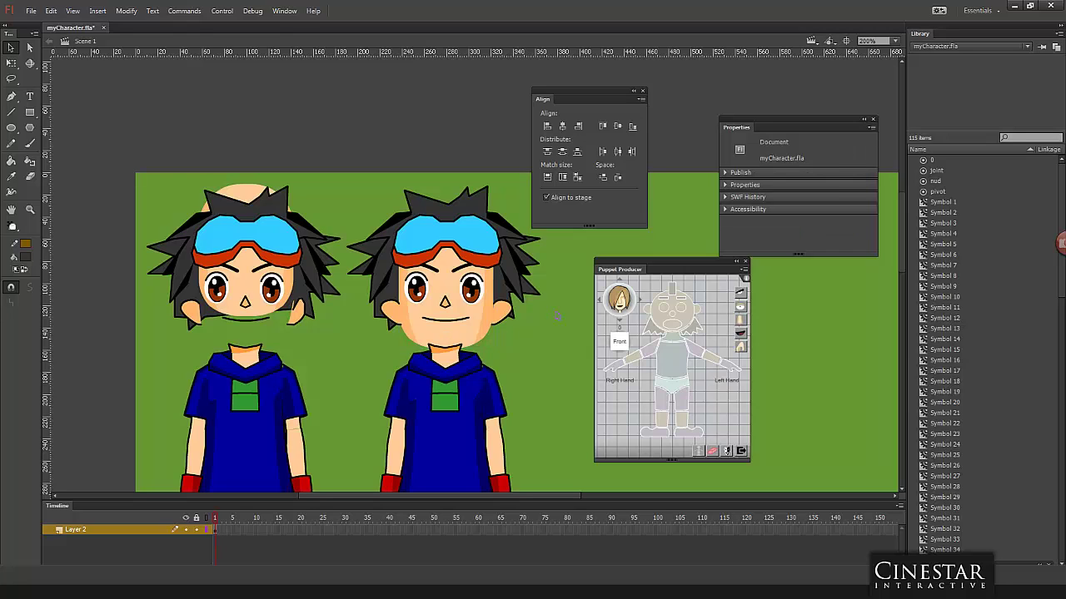
Step: Examine the registration points of the copy's eye, nose and eyebrow symbols, returning to Scene 1 each time
{"action": "left_click", "coordinate": [481, 297]}
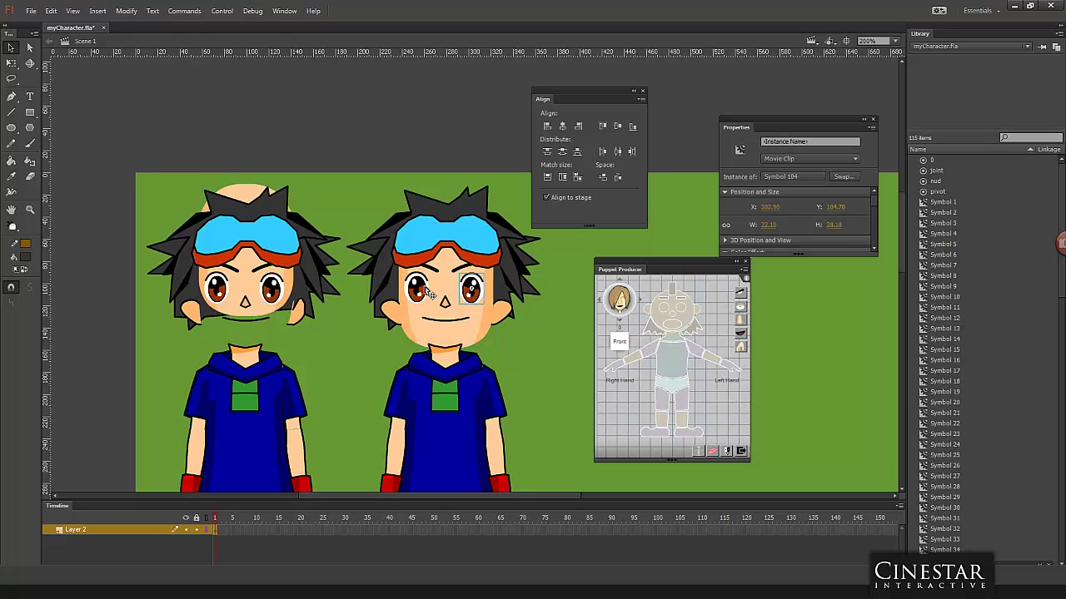
{"action": "double_click", "coordinate": [427, 291]}
{"action": "left_click", "coordinate": [435, 340]}
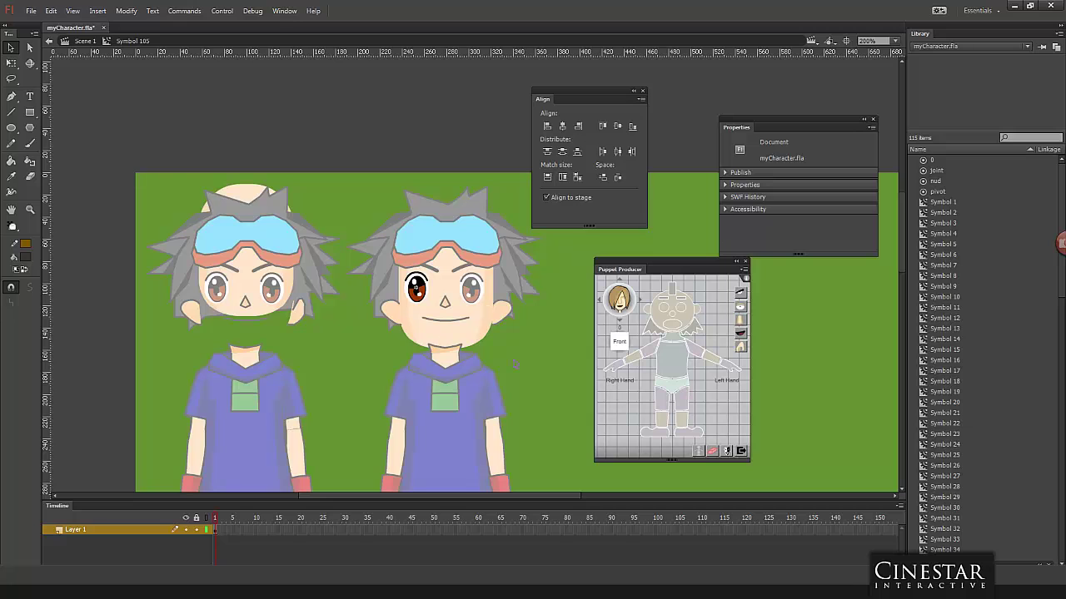
{"action": "double_click", "coordinate": [525, 362]}
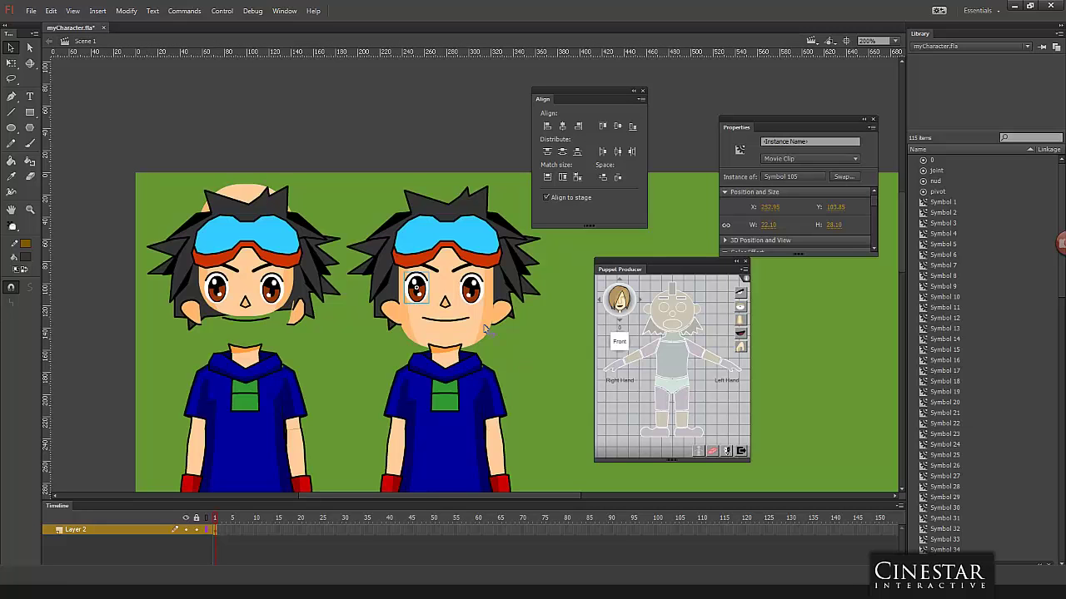
{"action": "double_click", "coordinate": [446, 304]}
{"action": "double_click", "coordinate": [500, 310]}
{"action": "double_click", "coordinate": [435, 277]}
{"action": "double_click", "coordinate": [446, 280]}
{"action": "double_click", "coordinate": [435, 269]}
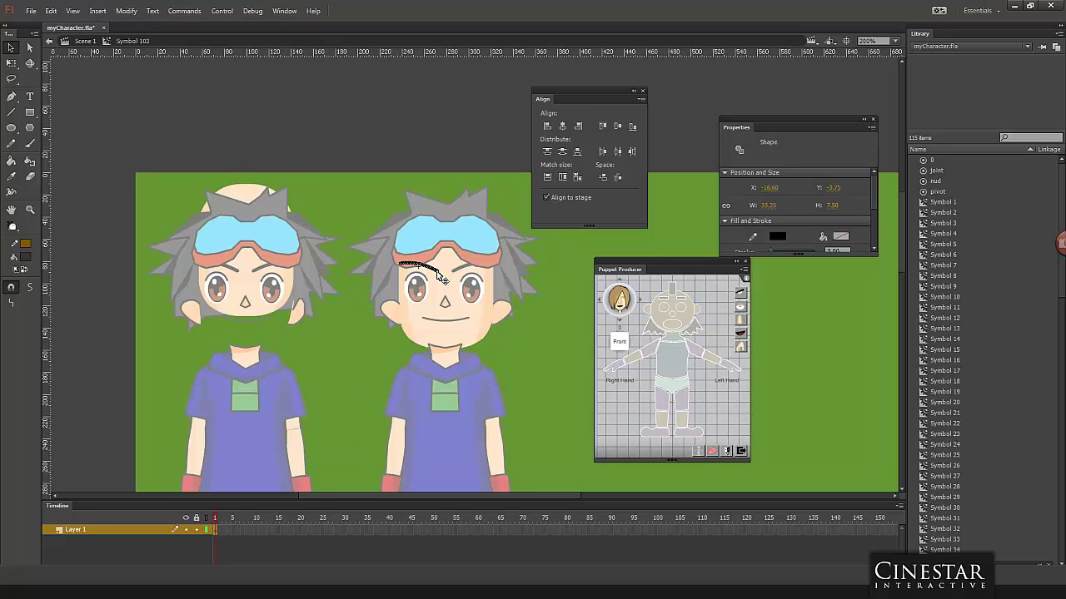
{"action": "double_click", "coordinate": [509, 307]}
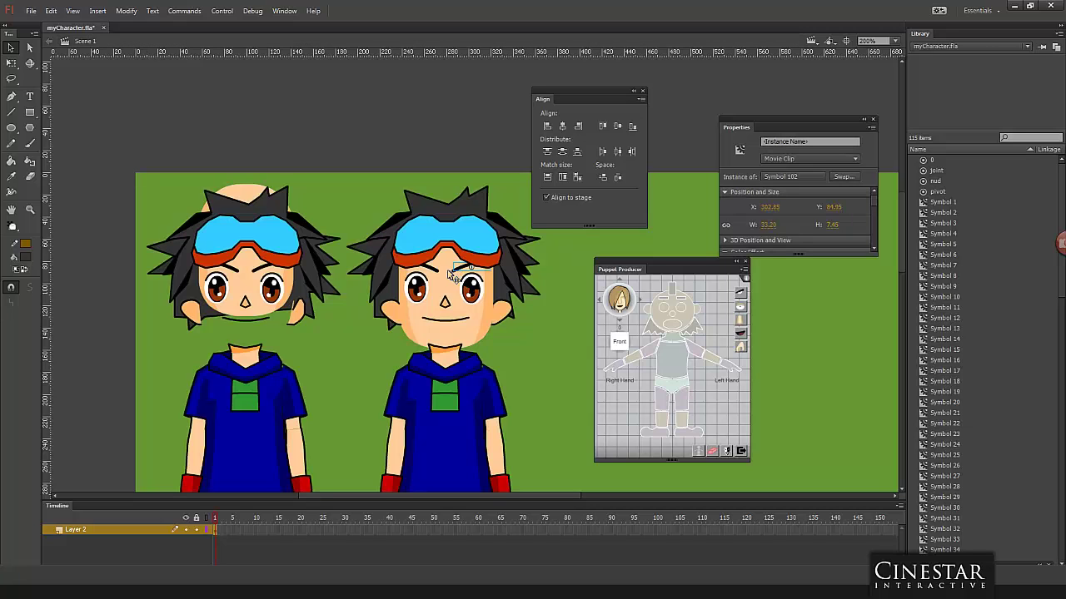
Step: Duplicate the copy's left-side eyebrow in place and flip the duplicate horizontally
{"action": "left_click_drag", "start_coordinate": [440, 276], "coordinate": [434, 270]}
{"action": "left_click", "coordinate": [122, 12]}
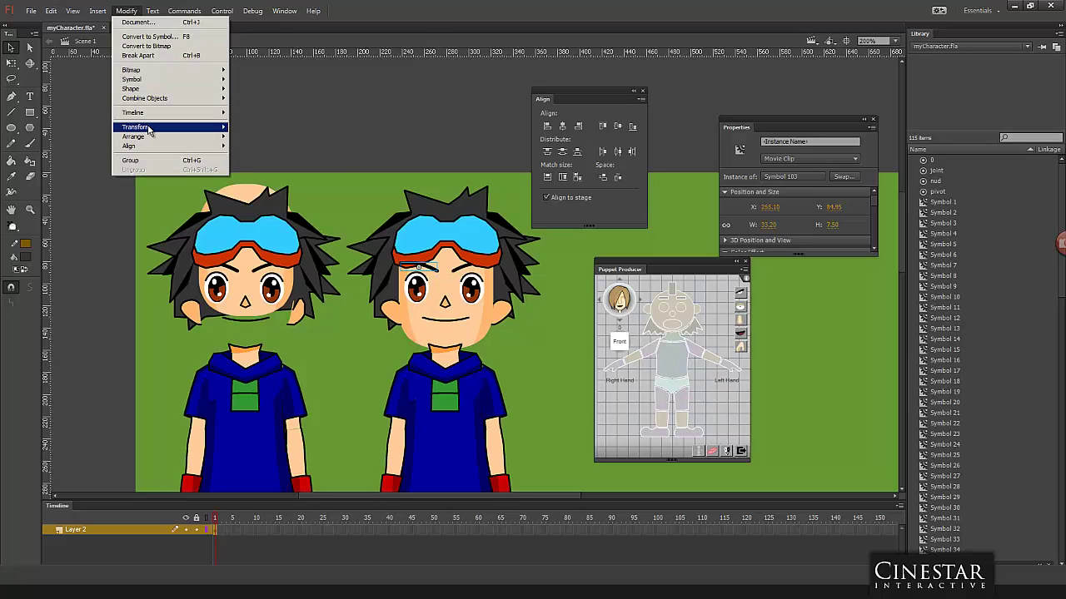
{"action": "mouse_move", "coordinate": [142, 126]}
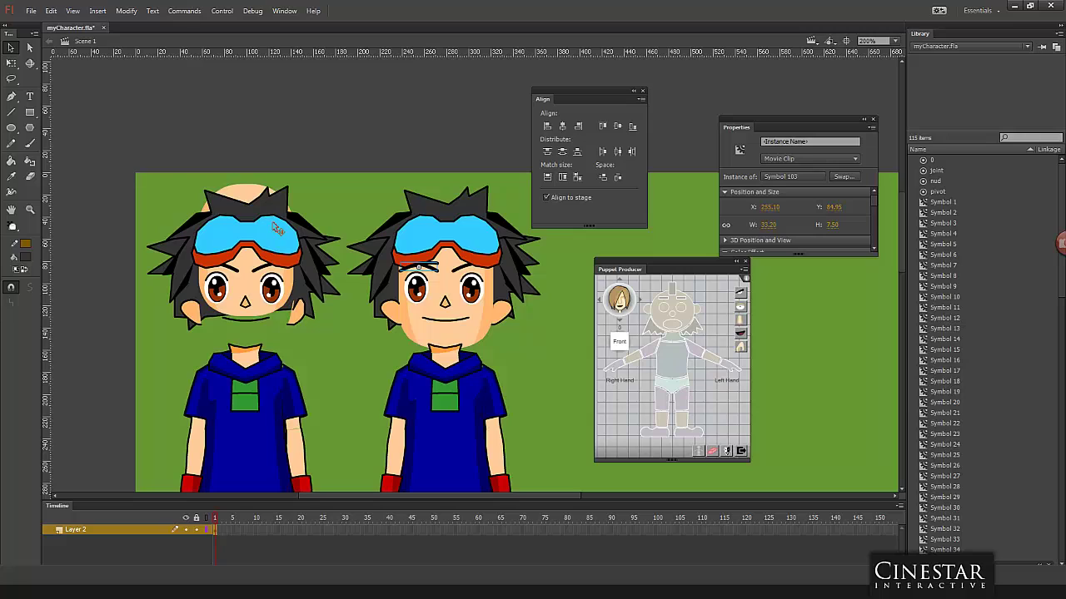
Step: Move the mirrored eyebrow across the face to sit above the right-side eye
{"action": "key", "text": "Right"}
{"action": "key", "text": "Right"}
{"action": "key", "text": "Right"}
{"action": "key", "text": "Right"}
{"action": "key", "text": "Right"}
{"action": "key", "text": "Right"}
{"action": "key", "text": "Right"}
{"action": "key", "text": "Right"}
{"action": "key", "text": "Right"}
{"action": "key", "text": "Right"}
{"action": "key", "text": "Right"}
{"action": "key", "text": "Right"}
{"action": "key", "text": "Right"}
{"action": "key", "text": "Right"}
{"action": "key", "text": "Right"}
{"action": "key", "text": "Right"}
{"action": "key", "text": "Right"}
{"action": "key", "text": "Right"}
{"action": "key", "text": "Right"}
{"action": "key", "text": "Right"}
{"action": "key", "text": "Right"}
{"action": "key", "text": "Right"}
{"action": "key", "text": "Right"}
{"action": "key", "text": "Right"}
{"action": "key", "text": "Right"}
{"action": "key", "text": "Right"}
{"action": "key", "text": "Right"}
{"action": "key", "text": "Right"}
{"action": "key", "text": "Right"}
{"action": "key", "text": "Right"}
{"action": "key", "text": "Left"}
{"action": "key", "text": "Left"}
{"action": "key", "text": "Left"}
{"action": "key", "text": "Left"}
{"action": "key", "text": "Left"}
{"action": "left_click", "coordinate": [277, 229]}
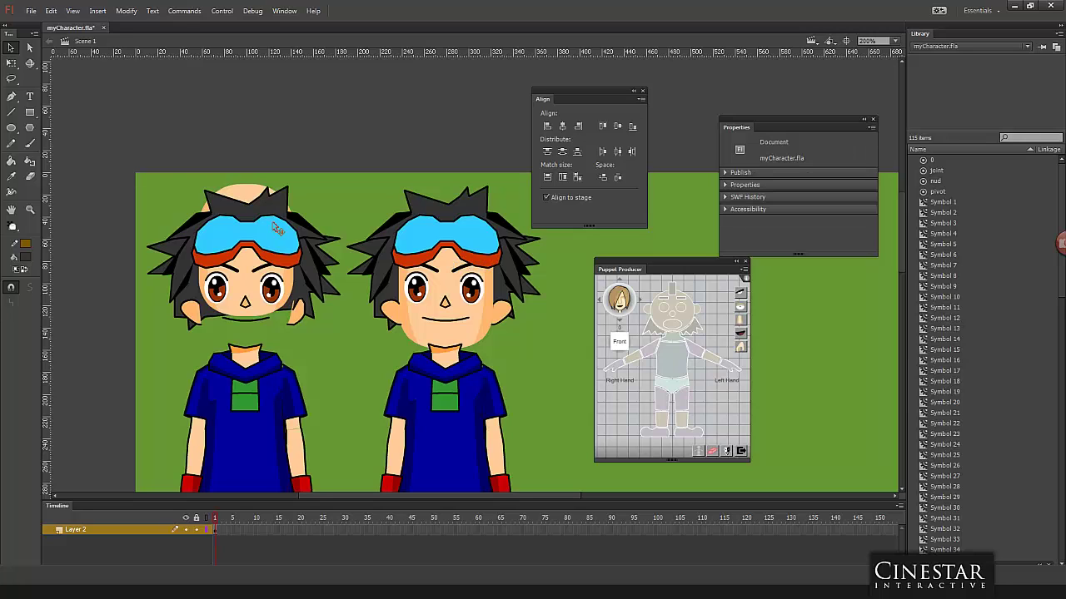
Step: Replace the original right-side eyebrow with the mirrored eyebrow, pasted in place
{"action": "left_click", "coordinate": [455, 275]}
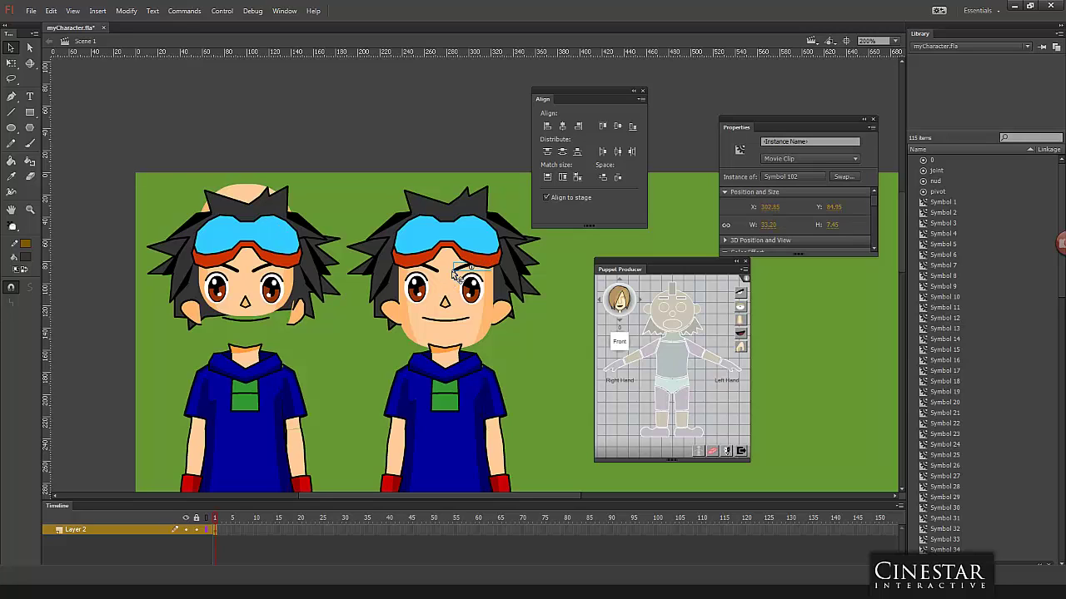
{"action": "key", "text": "ctrl+shift+a"}
{"action": "right_click", "coordinate": [559, 313]}
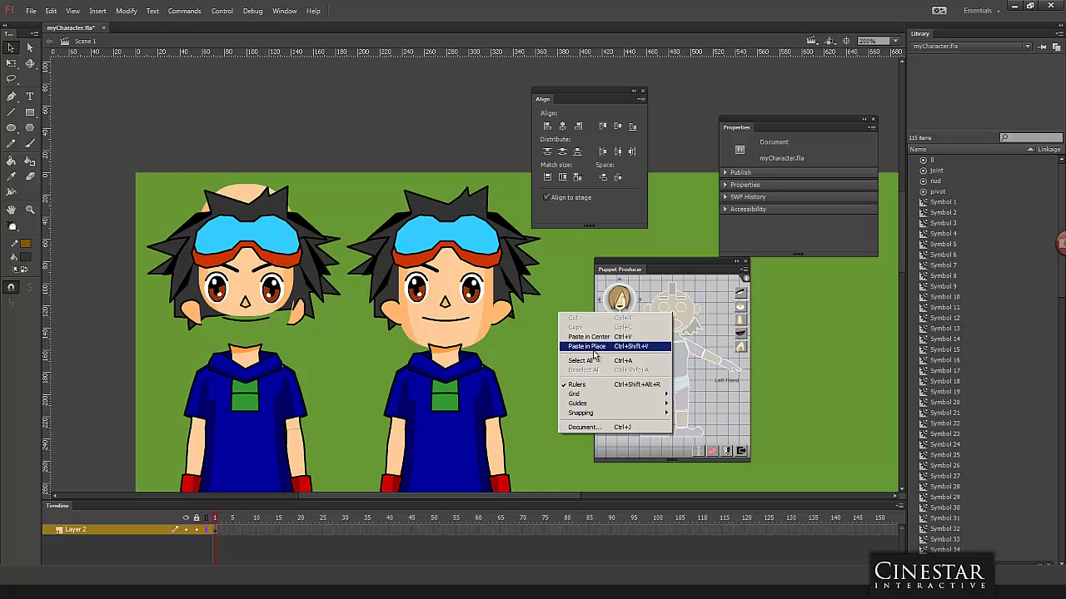
{"action": "left_click", "coordinate": [593, 347]}
{"action": "left_click", "coordinate": [570, 323]}
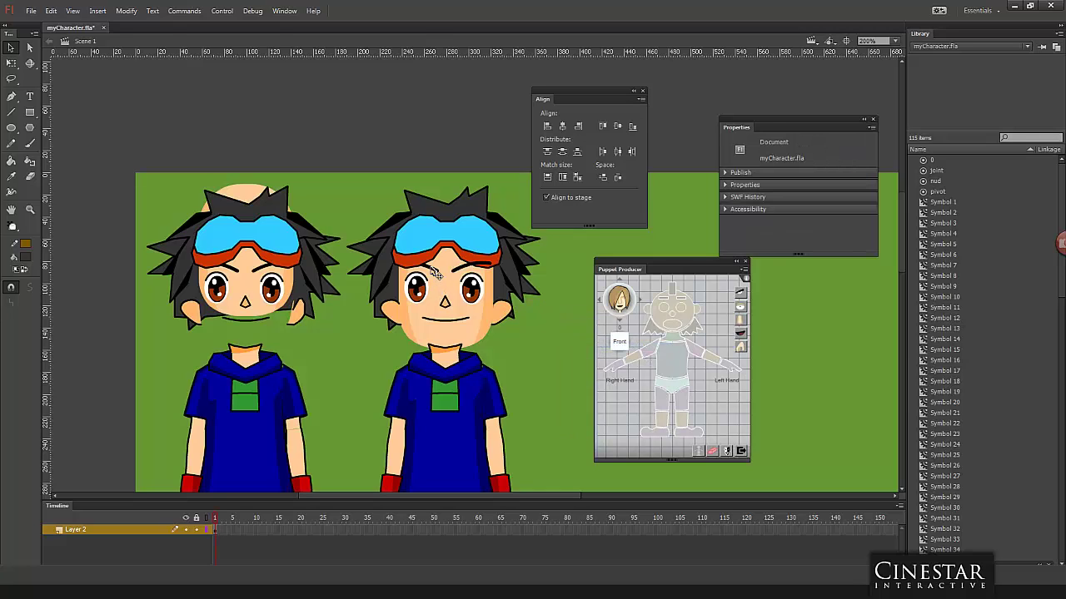
Step: Check the left-side eyebrow's symbol, return to Scene 1 and send the pasted right-side eyebrow behind the goggles
{"action": "double_click", "coordinate": [433, 275]}
{"action": "mouse_move", "coordinate": [431, 270]}
{"action": "left_mouse_down"}
{"action": "mouse_move", "coordinate": [422, 271]}
{"action": "mouse_move", "coordinate": [432, 274]}
{"action": "left_mouse_up"}
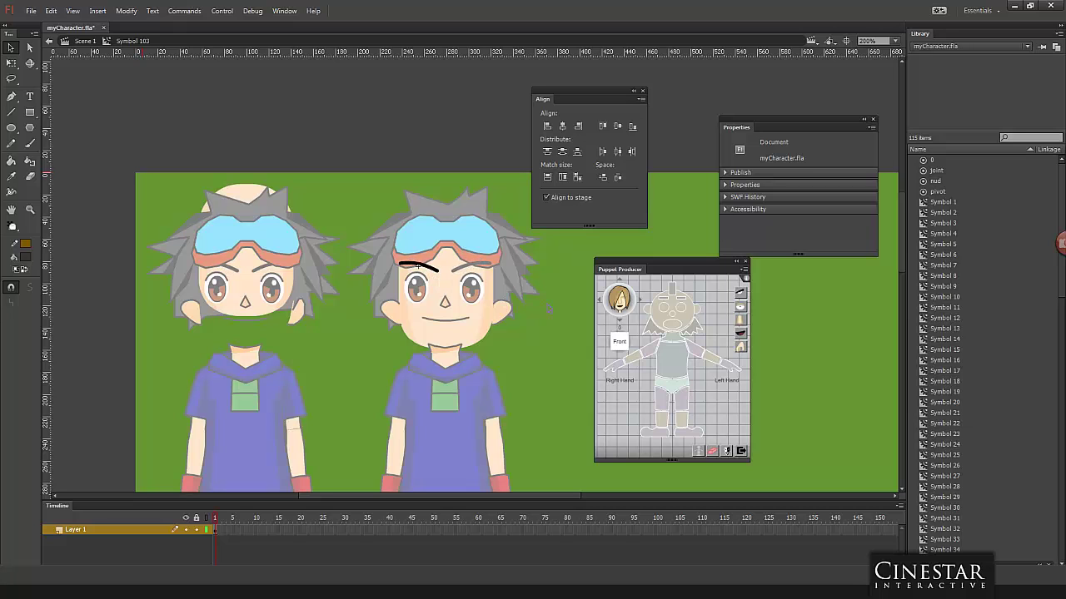
{"action": "double_click", "coordinate": [550, 310]}
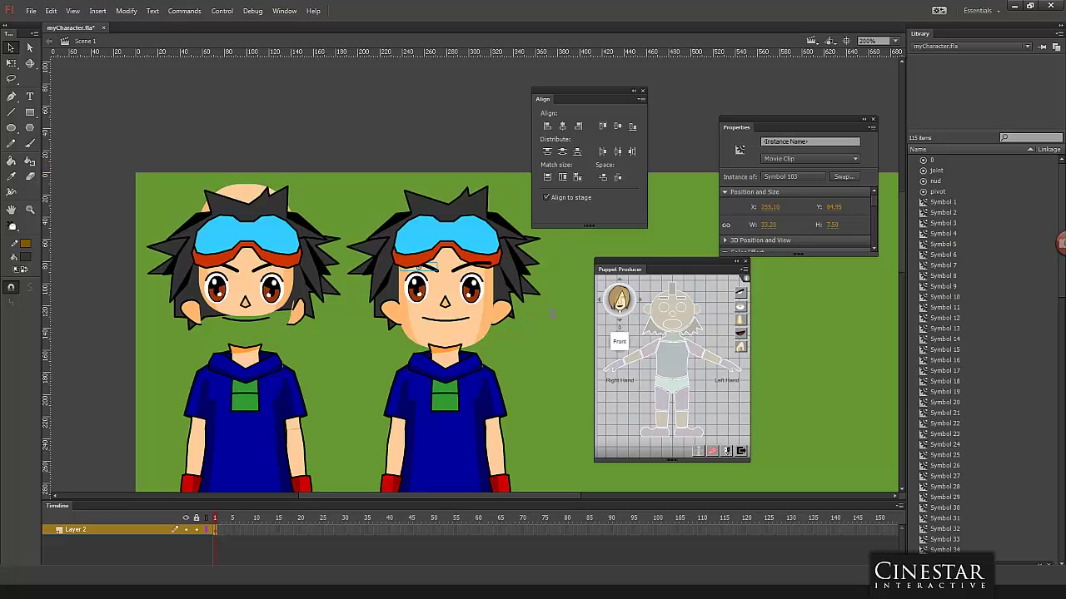
{"action": "left_click", "coordinate": [551, 357]}
{"action": "left_click", "coordinate": [469, 269]}
{"action": "left_click", "coordinate": [551, 331]}
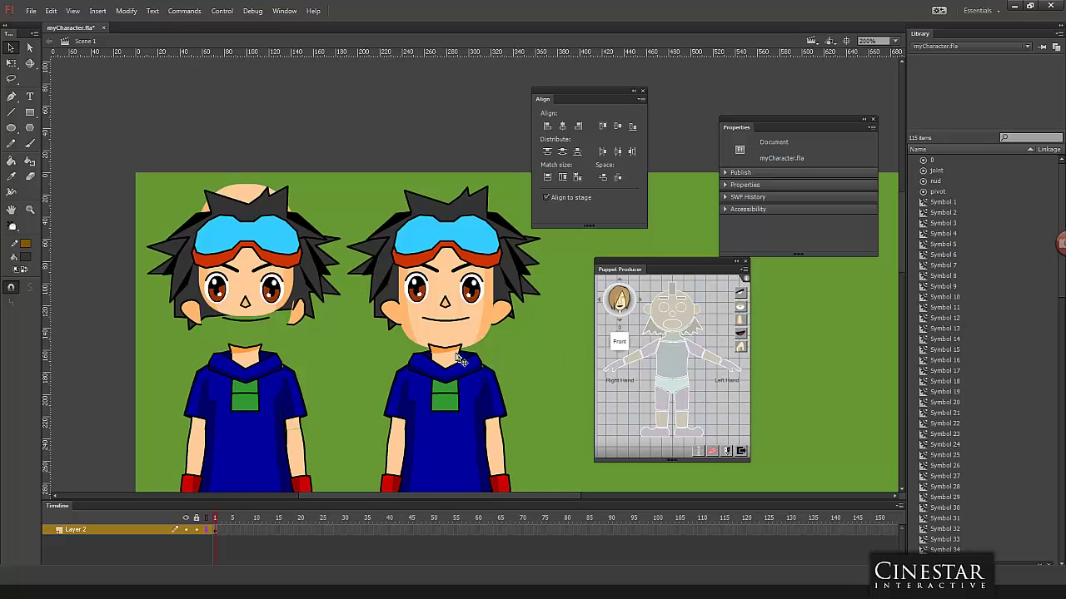
Step: Examine the registration point of the copy's neck and hood symbol and return to Scene 1
{"action": "left_click", "coordinate": [460, 362]}
{"action": "double_click", "coordinate": [460, 362]}
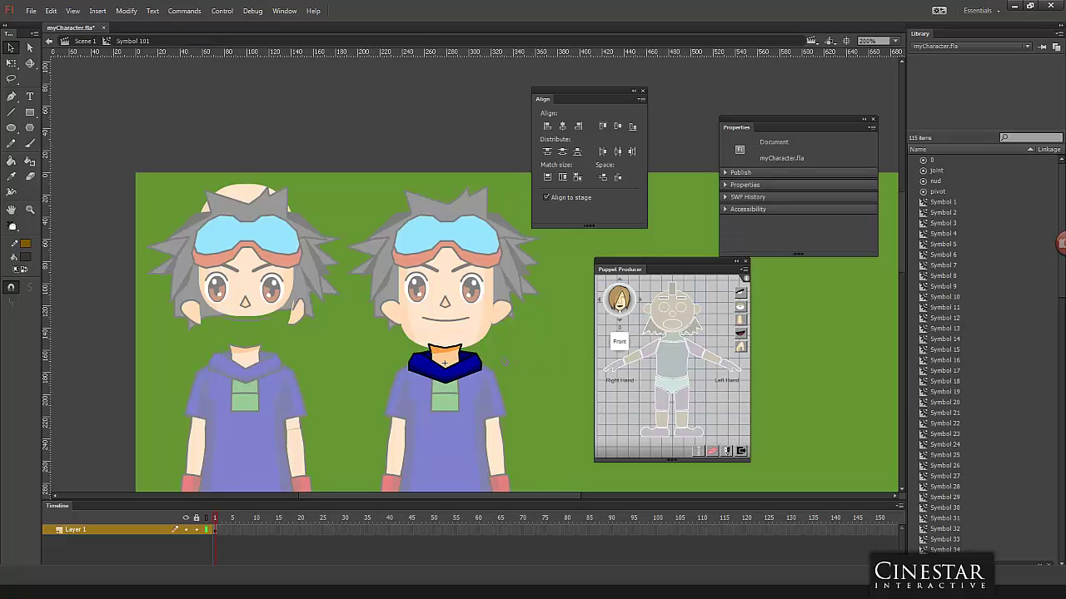
{"action": "double_click", "coordinate": [524, 360]}
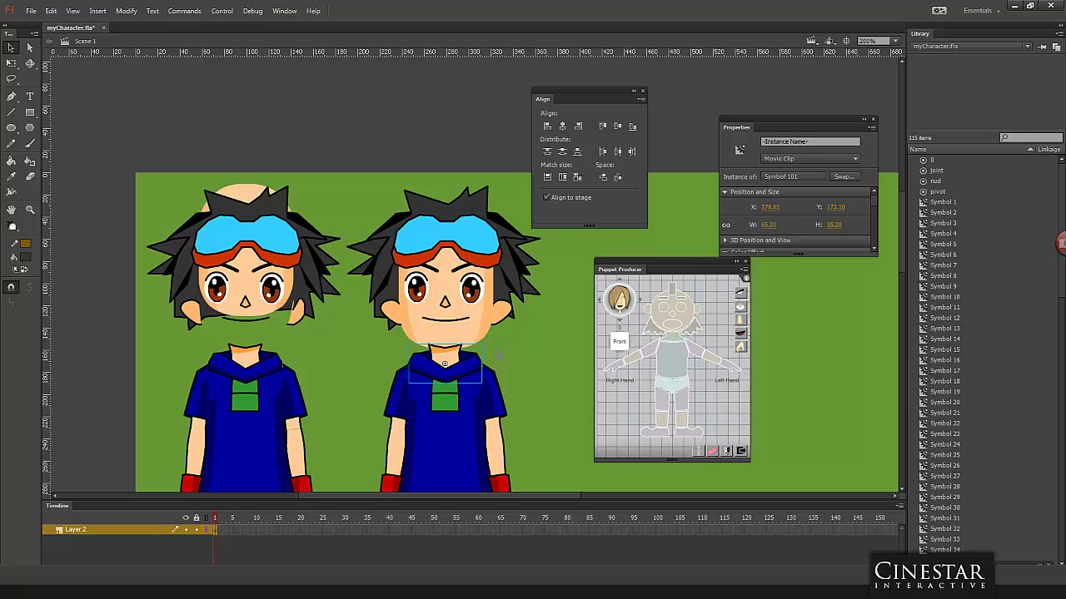
Step: Examine the registration points of the copy's face parts and of its neck and hood symbol, and return to Scene 1
{"action": "key", "text": "ctrl+h"}
{"action": "key", "text": "ctrl+h"}
{"action": "left_click_drag", "start_coordinate": [447, 267], "coordinate": [564, 339]}
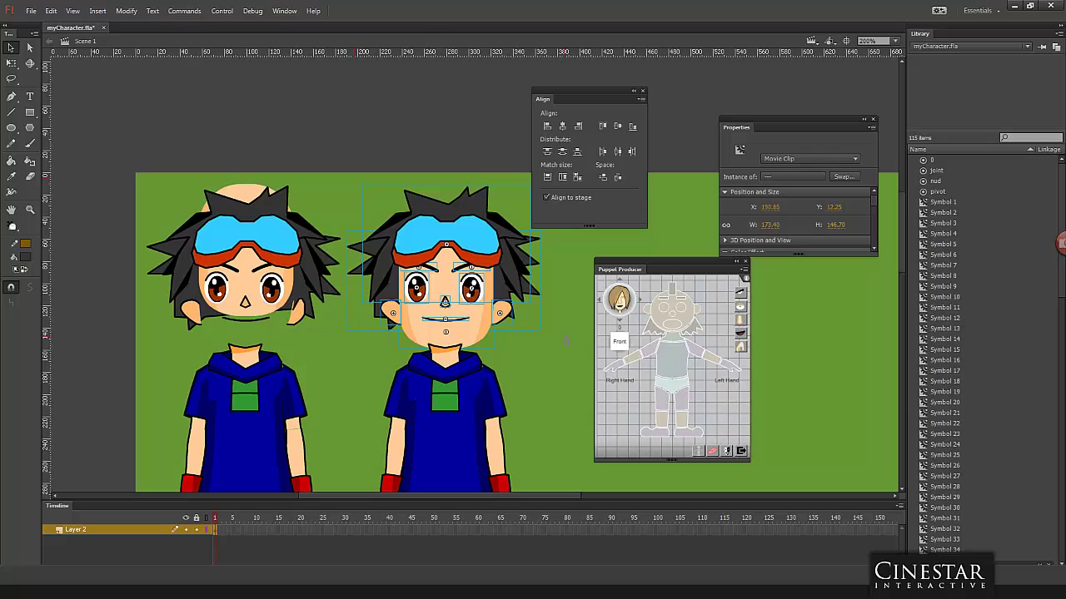
{"action": "left_click", "coordinate": [549, 367]}
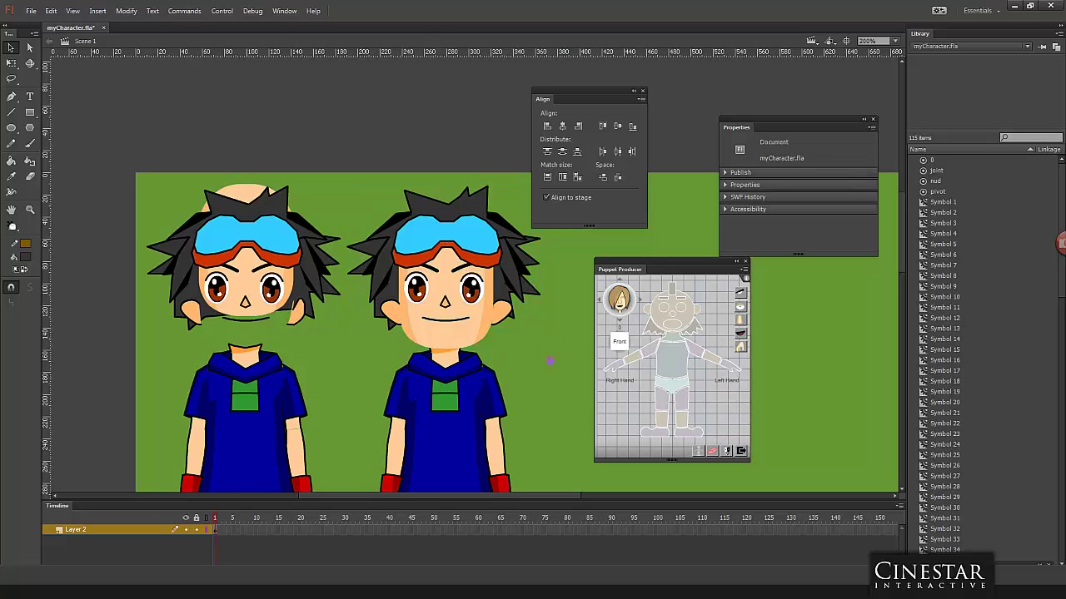
{"action": "scroll", "coordinate": [550, 360], "scroll_direction": "down", "scroll_amount": 5}
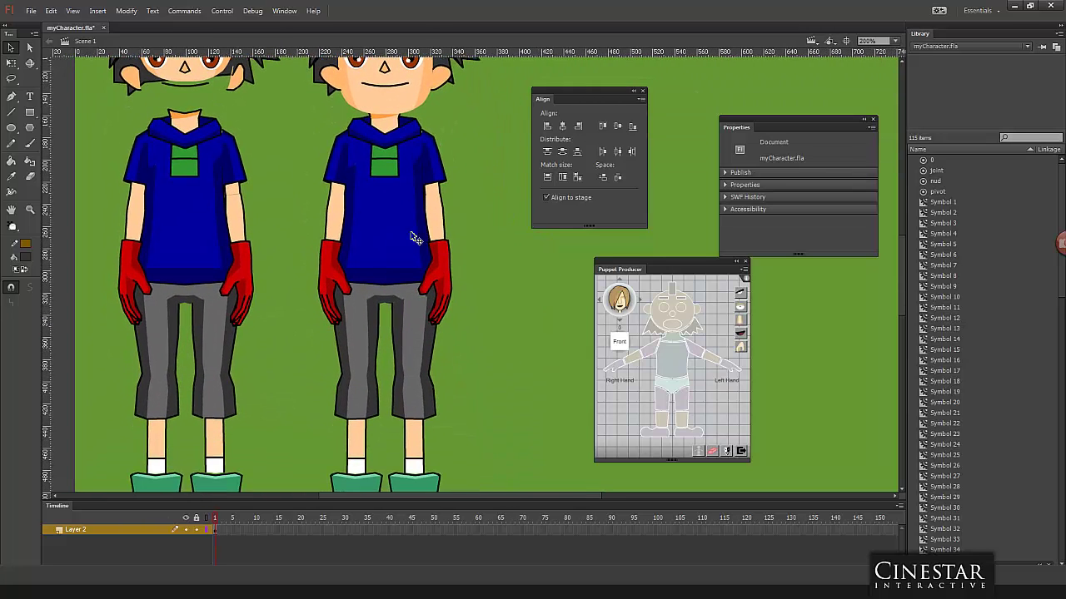
{"action": "left_click", "coordinate": [414, 239]}
{"action": "double_click", "coordinate": [390, 134]}
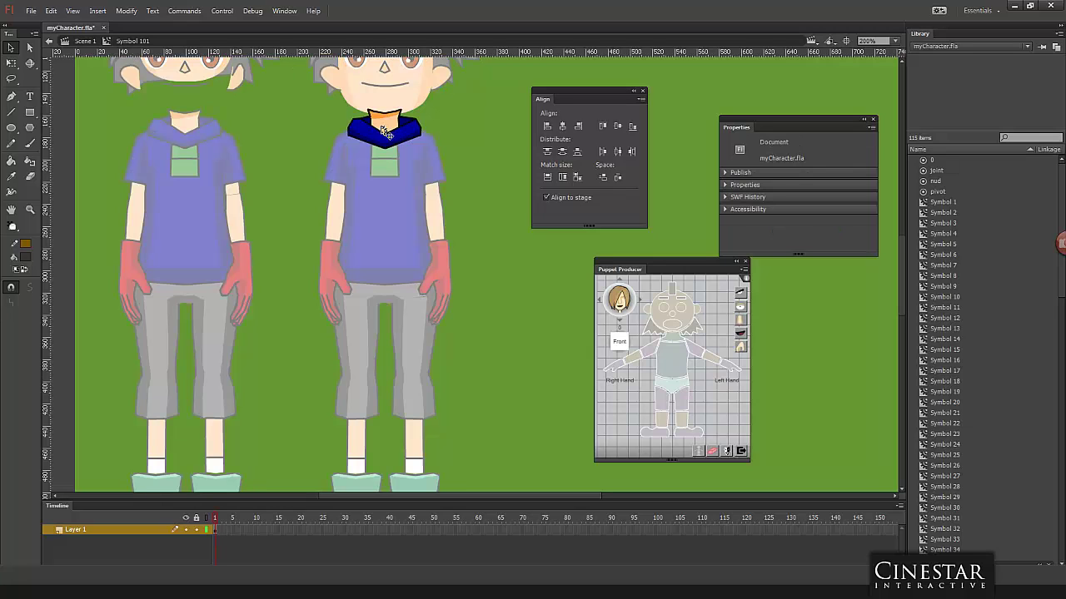
{"action": "key", "text": "ctrl+e"}
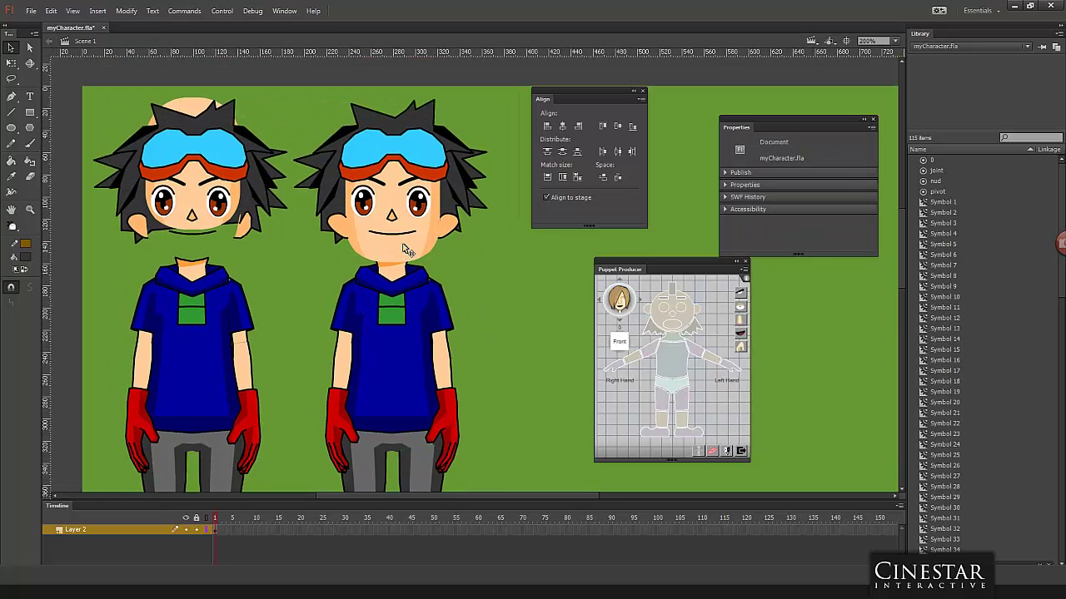
Step: Test rotating the copy's head with Free Transform, undo it, and check how the neck and hood symbol pivots
{"action": "left_click", "coordinate": [11, 62]}
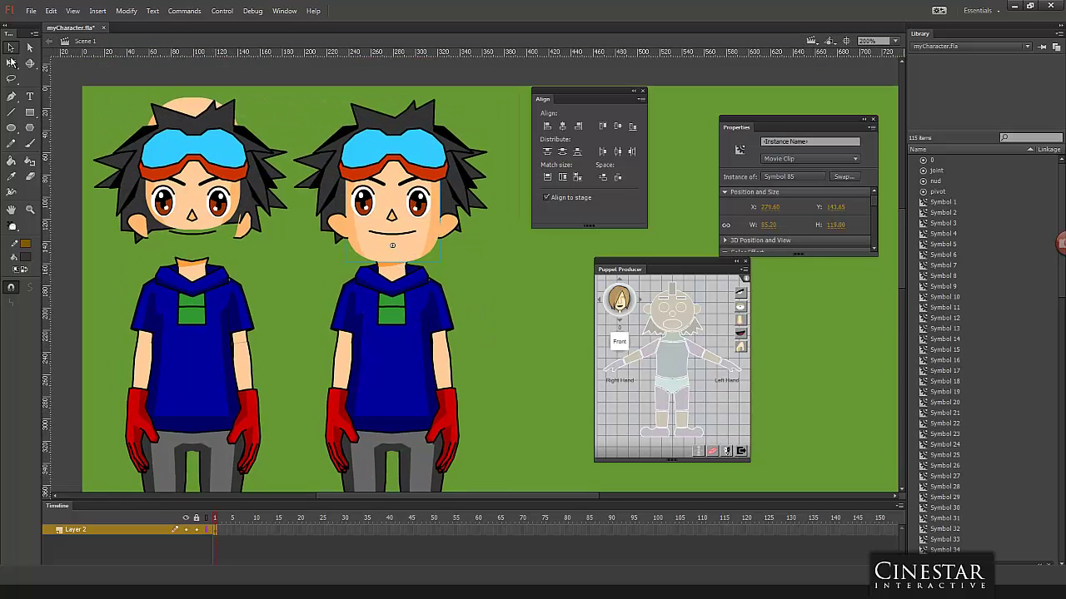
{"action": "mouse_move", "coordinate": [471, 140]}
{"action": "left_mouse_down"}
{"action": "mouse_move", "coordinate": [503, 200]}
{"action": "mouse_move", "coordinate": [433, 152]}
{"action": "mouse_move", "coordinate": [456, 171]}
{"action": "mouse_move", "coordinate": [443, 158]}
{"action": "mouse_move", "coordinate": [465, 158]}
{"action": "left_mouse_up"}
{"action": "key", "text": "ctrl+z"}
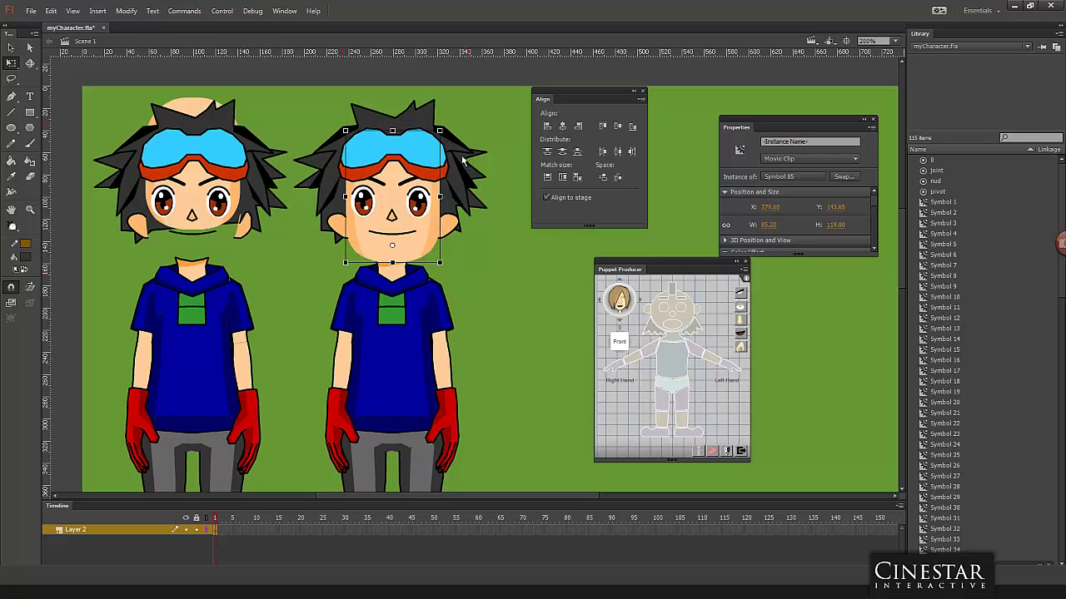
{"action": "double_click", "coordinate": [410, 277]}
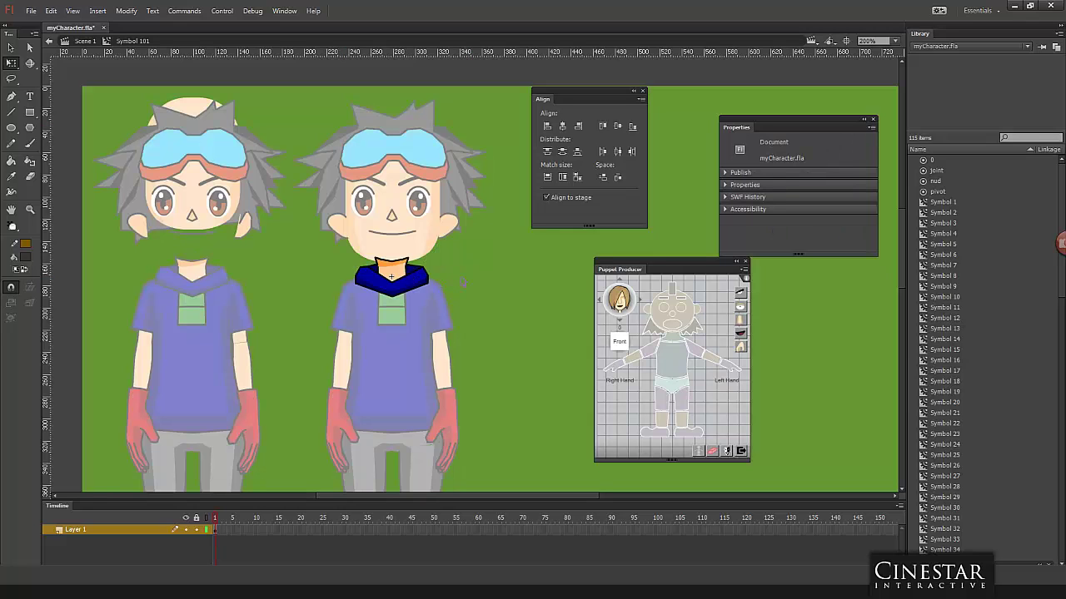
{"action": "double_click", "coordinate": [492, 283]}
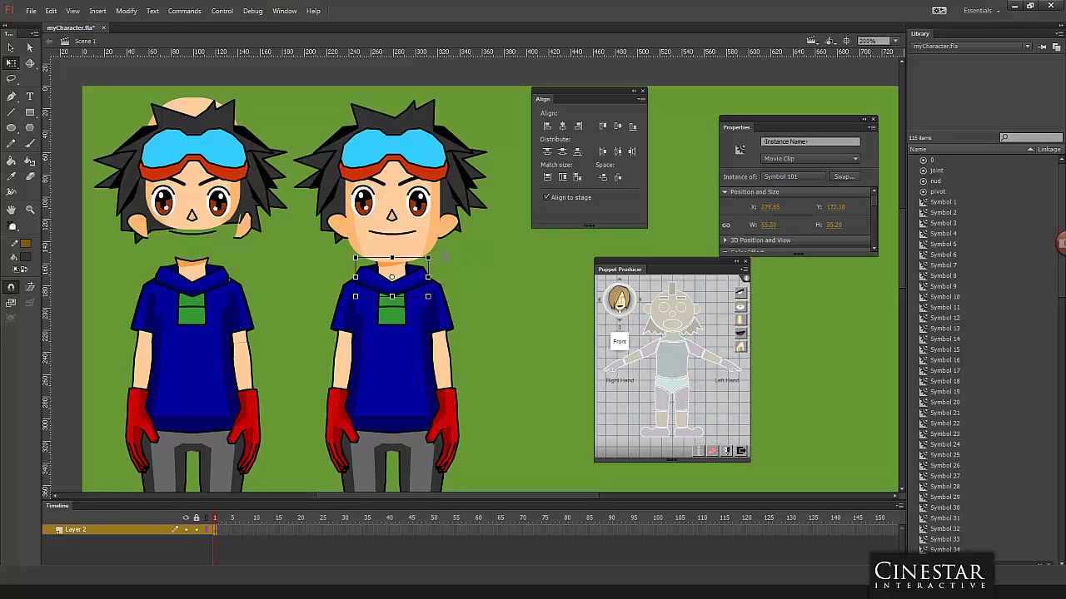
{"action": "mouse_move", "coordinate": [450, 267]}
{"action": "left_mouse_down"}
{"action": "mouse_move", "coordinate": [420, 237]}
{"action": "mouse_move", "coordinate": [443, 265]}
{"action": "left_mouse_up"}
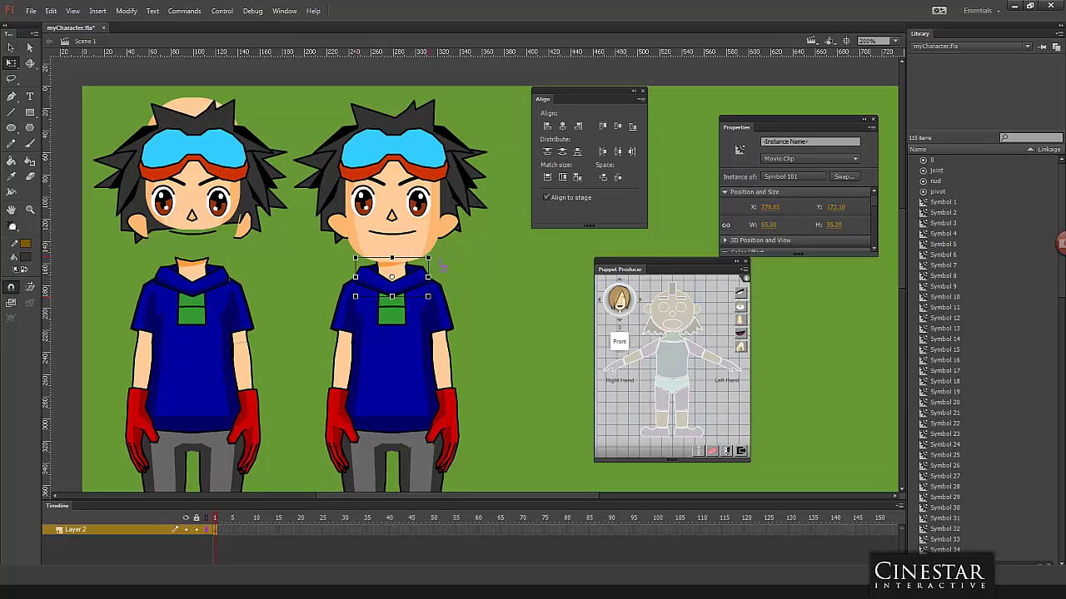
Step: Edit the copy's torso symbol and pull its dark shoulder corners up to a central peak beneath the neck
{"action": "double_click", "coordinate": [408, 350]}
{"action": "left_click", "coordinate": [507, 297]}
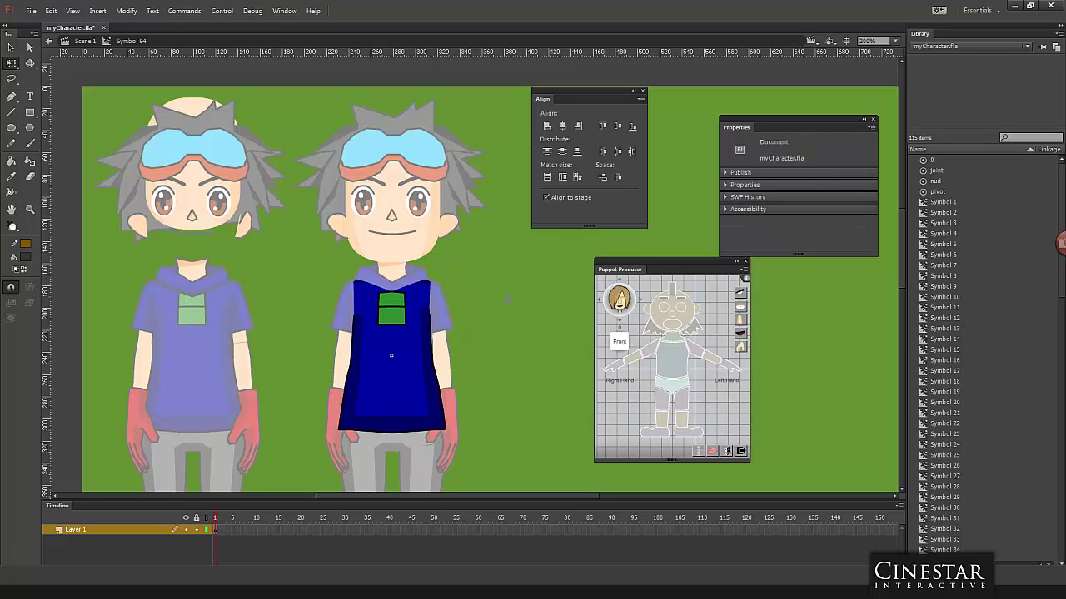
{"action": "key", "text": "ctrl+equal"}
{"action": "key", "text": "ctrl+equal"}
{"action": "left_click_drag", "start_coordinate": [416, 298], "coordinate": [373, 329]}
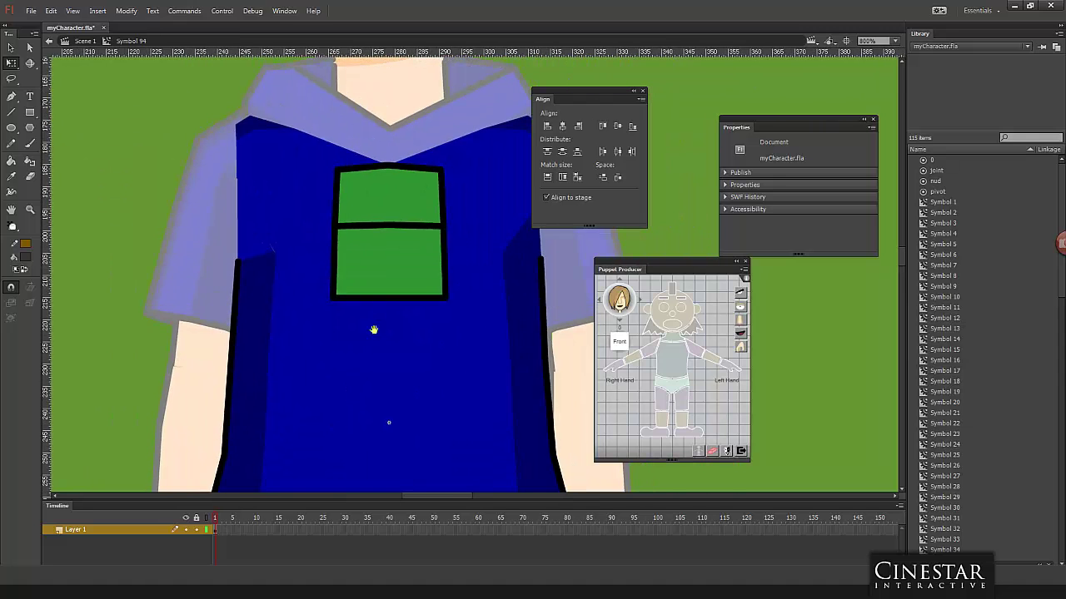
{"action": "scroll", "coordinate": [383, 337], "scroll_direction": "up", "scroll_amount": 3}
{"action": "scroll", "coordinate": [219, 261], "scroll_direction": "right", "scroll_amount": 2}
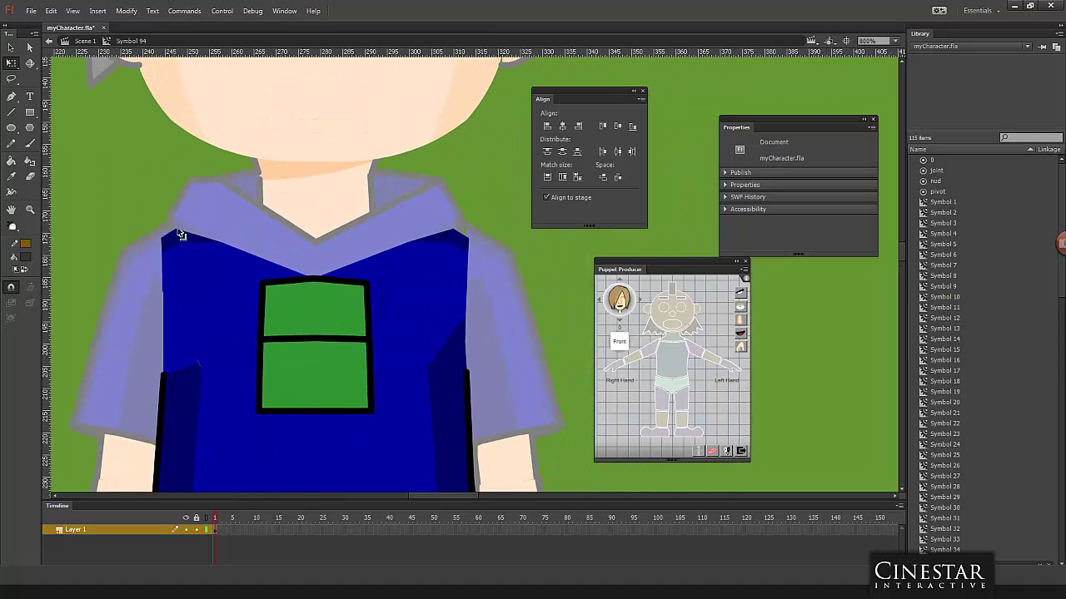
{"action": "left_click_drag", "start_coordinate": [178, 232], "coordinate": [303, 177]}
{"action": "left_click_drag", "start_coordinate": [456, 234], "coordinate": [293, 204]}
{"action": "left_click_drag", "start_coordinate": [372, 204], "coordinate": [340, 194]}
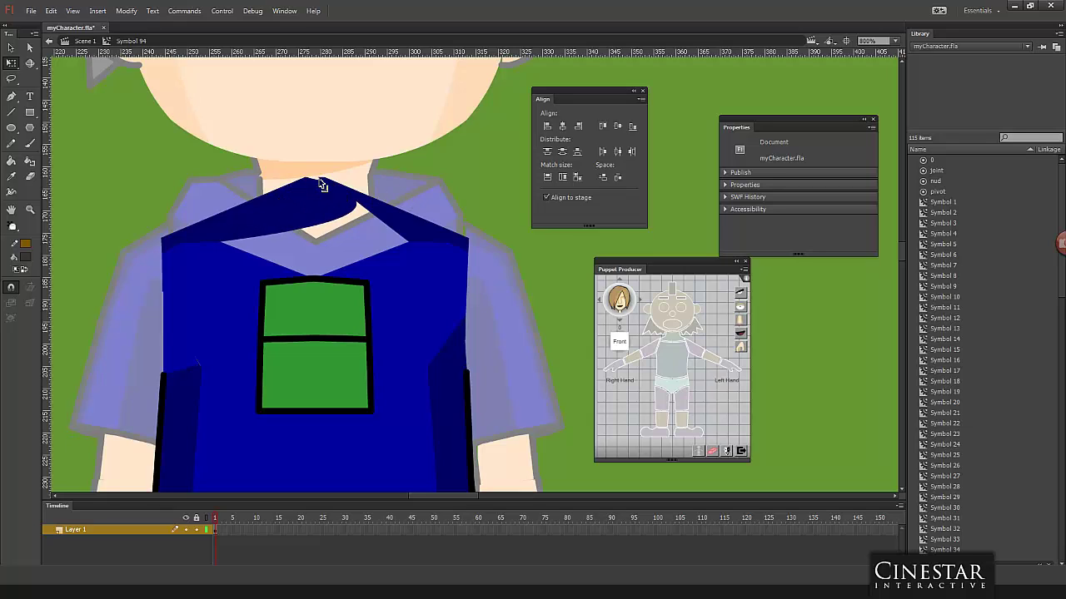
{"action": "left_click_drag", "start_coordinate": [308, 178], "coordinate": [319, 178]}
Step: Fill the gap left at the torso's neckline with the blue sampled from the shirt
{"action": "key", "text": "i"}
{"action": "left_click", "coordinate": [211, 269]}
{"action": "left_click", "coordinate": [293, 247]}
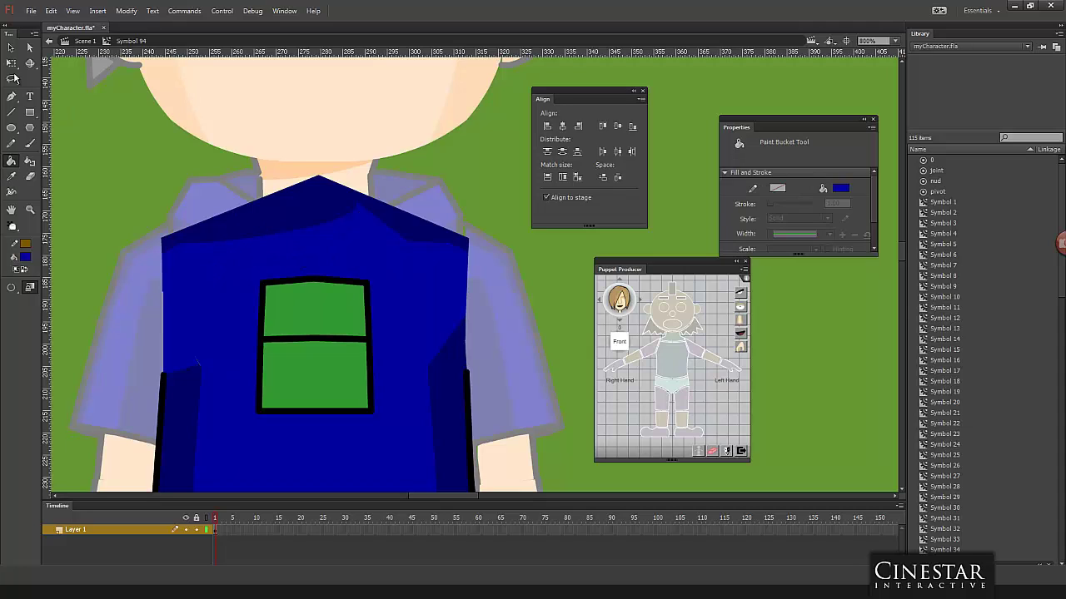
Step: Reshape the dark shading along the torso's raised upper edge into an even arc
{"action": "left_click", "coordinate": [11, 48]}
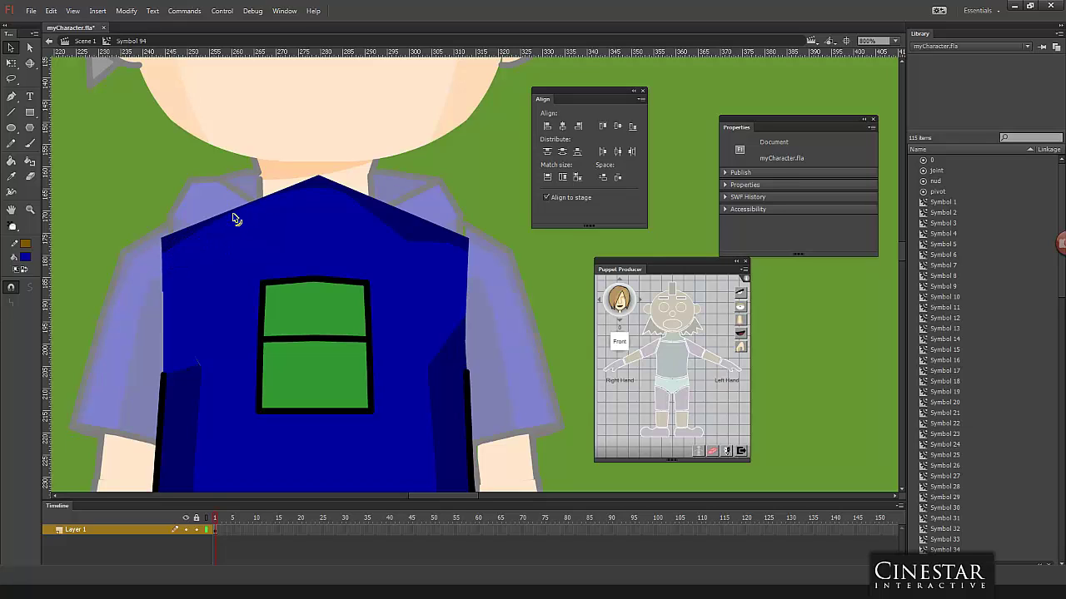
{"action": "left_click", "coordinate": [415, 245]}
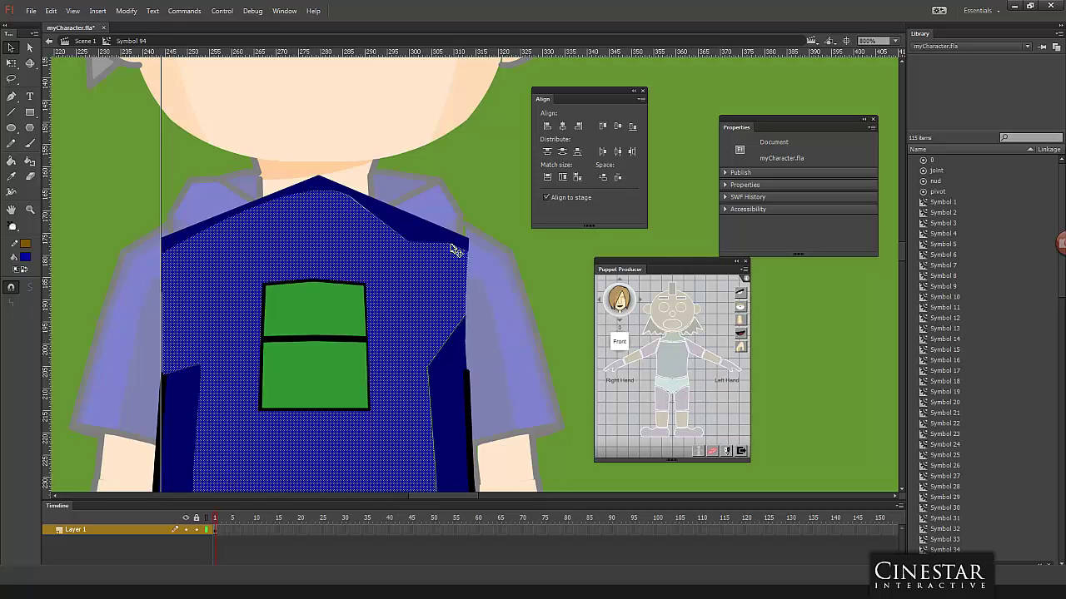
{"action": "left_click_drag", "start_coordinate": [414, 245], "coordinate": [440, 250]}
{"action": "key", "text": "ctrl+z"}
{"action": "key", "text": "ctrl+shift+a"}
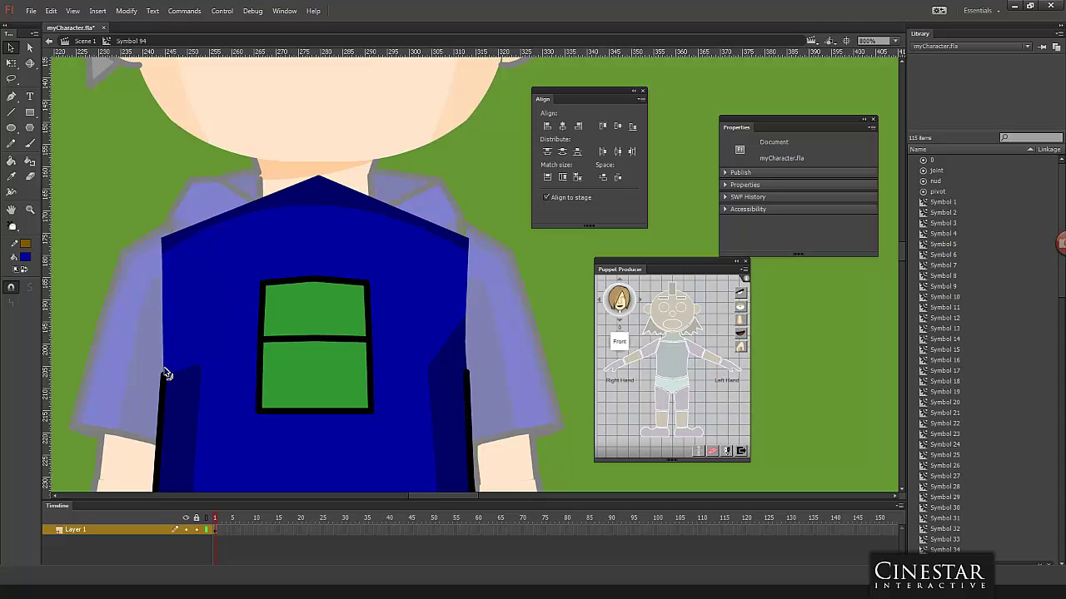
Step: Return to Scene 1 and test rotating the neck and hood over the extended torso, restoring their original angle
{"action": "left_click_drag", "start_coordinate": [160, 226], "coordinate": [196, 402]}
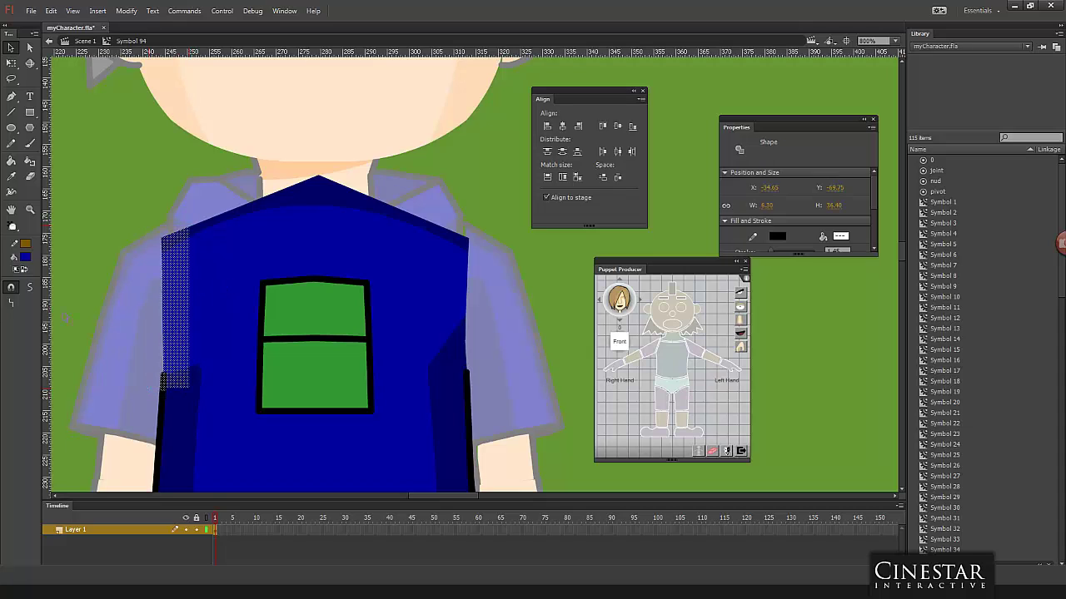
{"action": "left_click", "coordinate": [541, 293]}
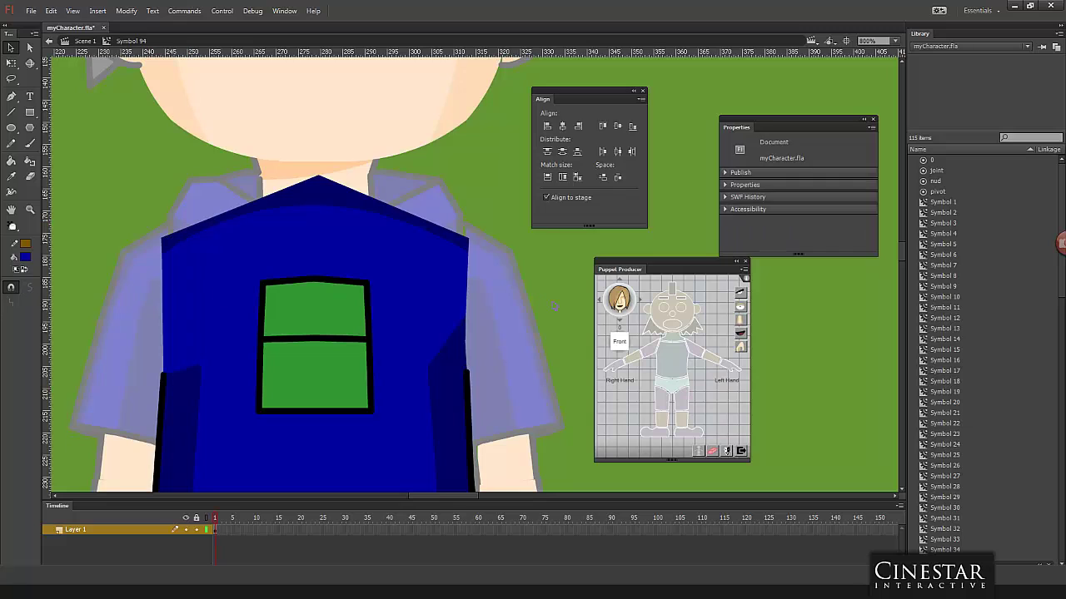
{"action": "double_click", "coordinate": [494, 218]}
{"action": "left_click", "coordinate": [435, 209]}
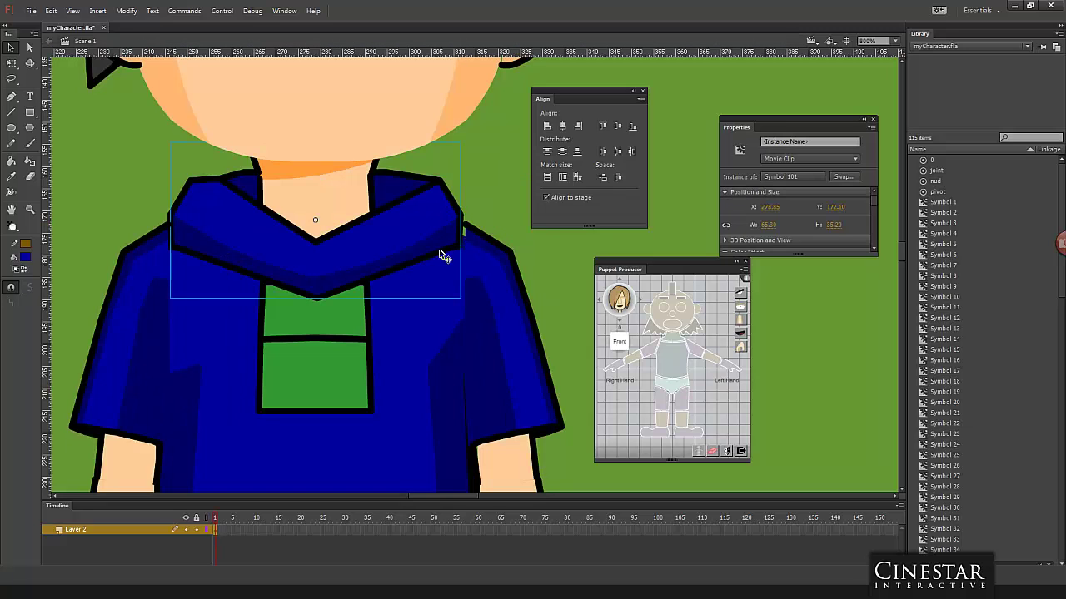
{"action": "key", "text": "q"}
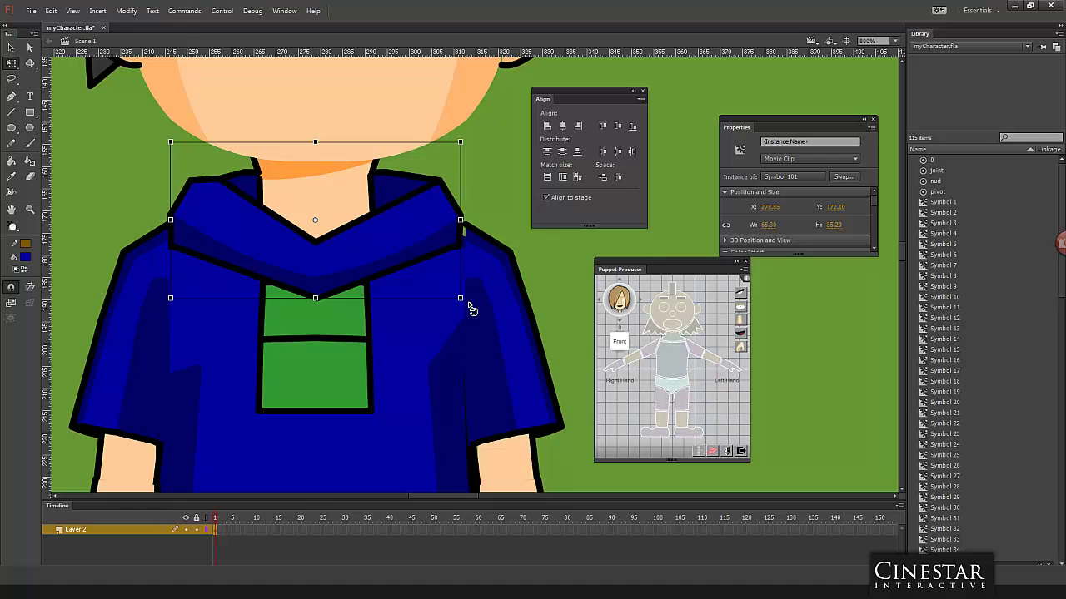
{"action": "left_click_drag", "start_coordinate": [468, 305], "coordinate": [498, 223]}
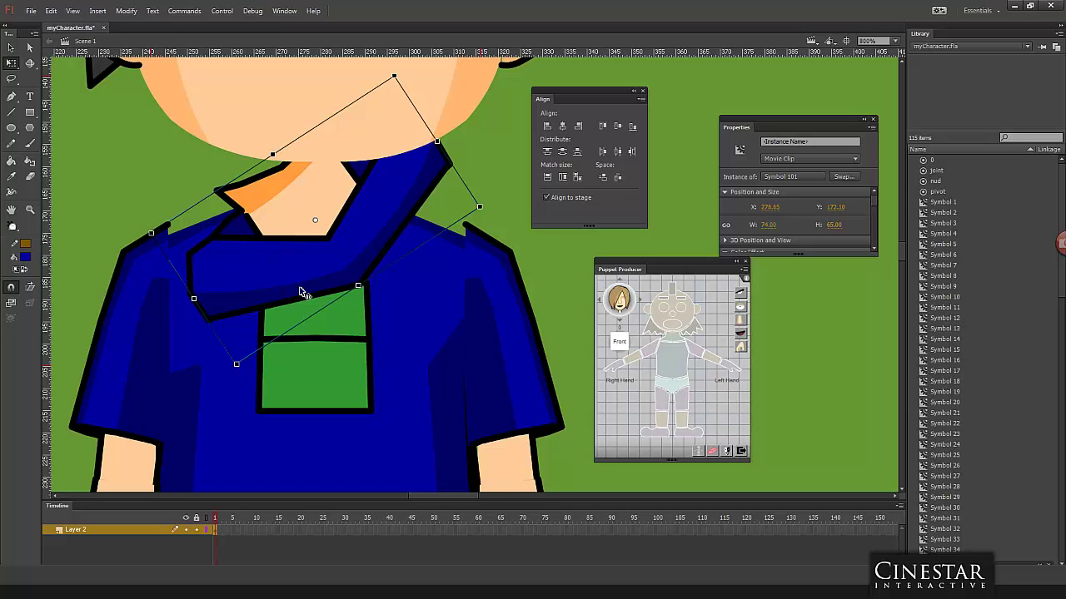
{"action": "left_click_drag", "start_coordinate": [492, 217], "coordinate": [457, 256]}
{"action": "left_click", "coordinate": [489, 204]}
Step: Round the upper edge of the torso symbol into a smooth dome, adjust its shading curve and return to Scene 1
{"action": "double_click", "coordinate": [435, 286]}
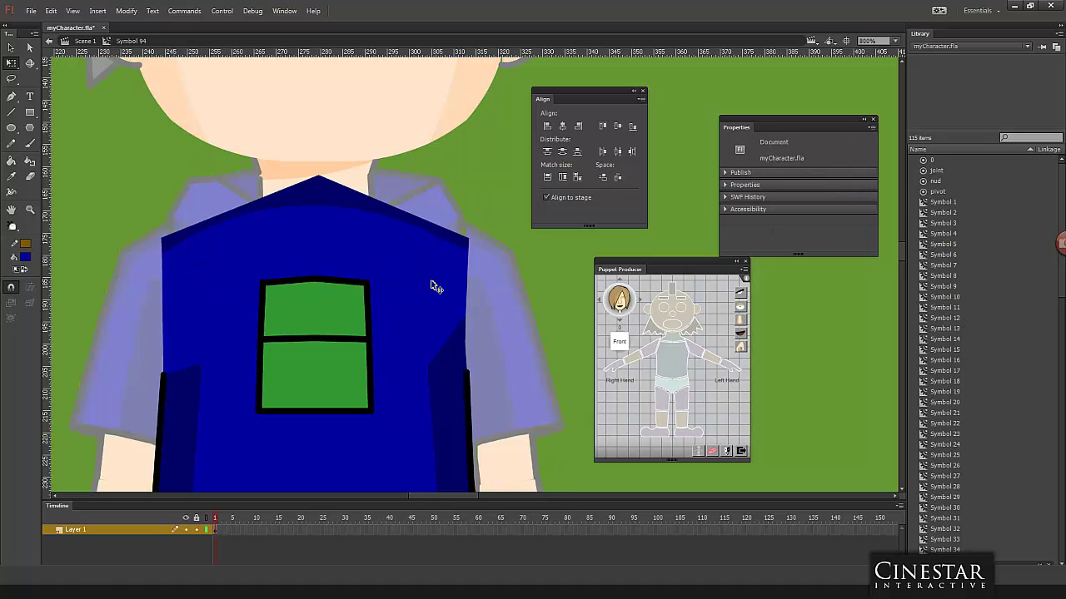
{"action": "left_click_drag", "start_coordinate": [418, 223], "coordinate": [407, 188]}
{"action": "left_click_drag", "start_coordinate": [242, 204], "coordinate": [234, 180]}
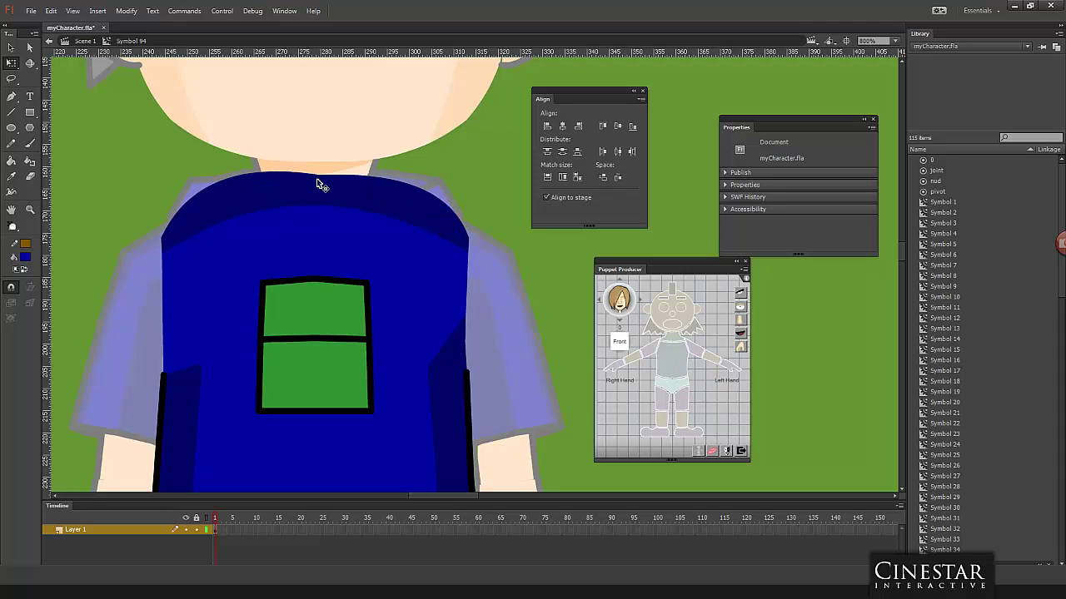
{"action": "left_click_drag", "start_coordinate": [325, 175], "coordinate": [326, 167]}
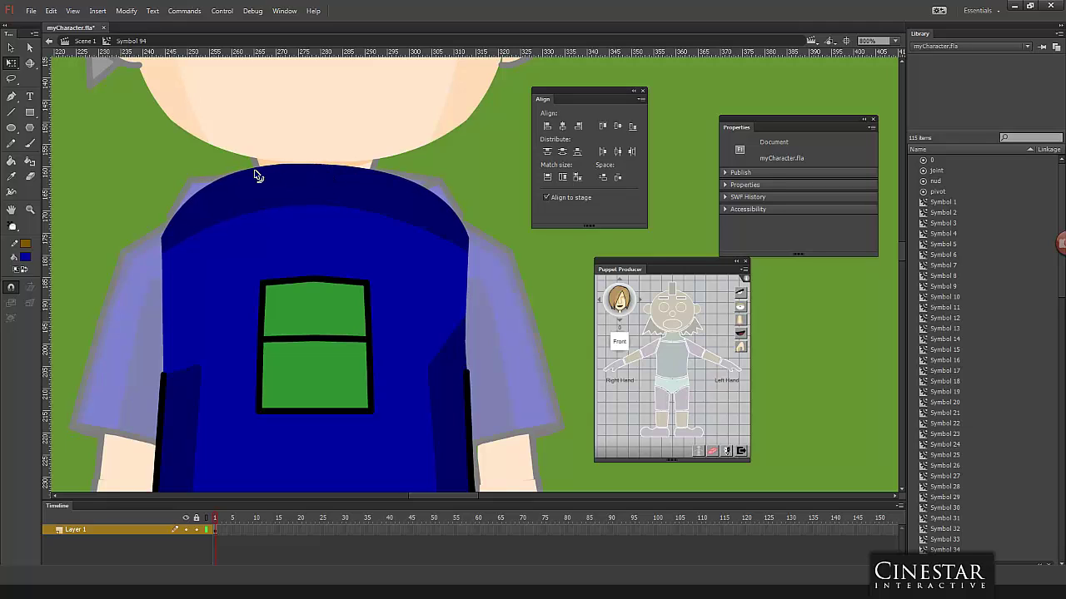
{"action": "left_click_drag", "start_coordinate": [258, 174], "coordinate": [255, 175]}
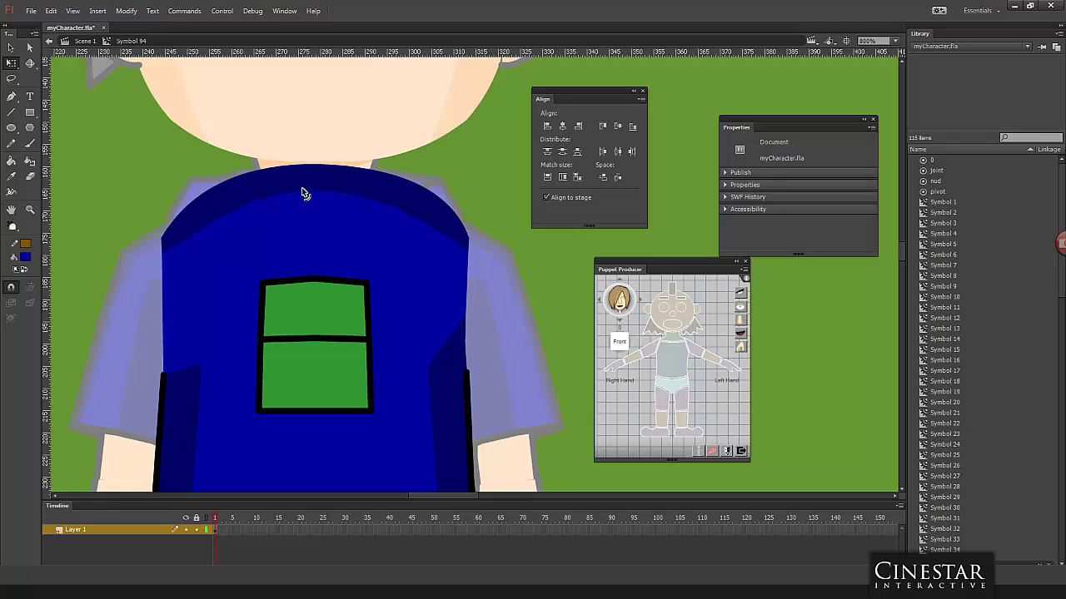
{"action": "double_click", "coordinate": [487, 185]}
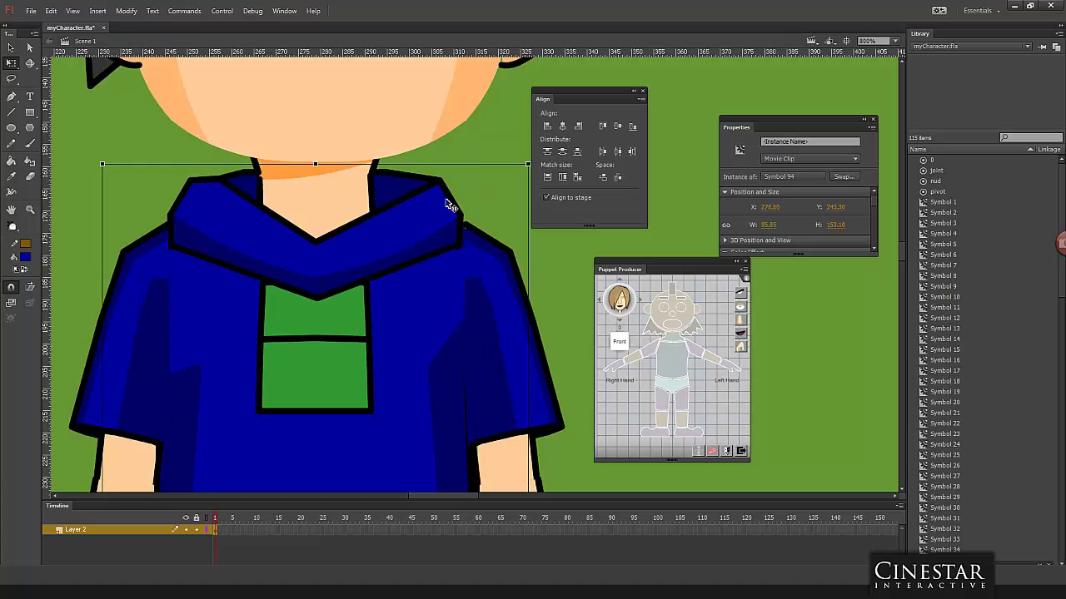
Step: Test tilting the neck and hood both ways over the rounded torso, and undo the rotations
{"action": "left_click", "coordinate": [445, 237]}
{"action": "left_click_drag", "start_coordinate": [471, 151], "coordinate": [398, 185]}
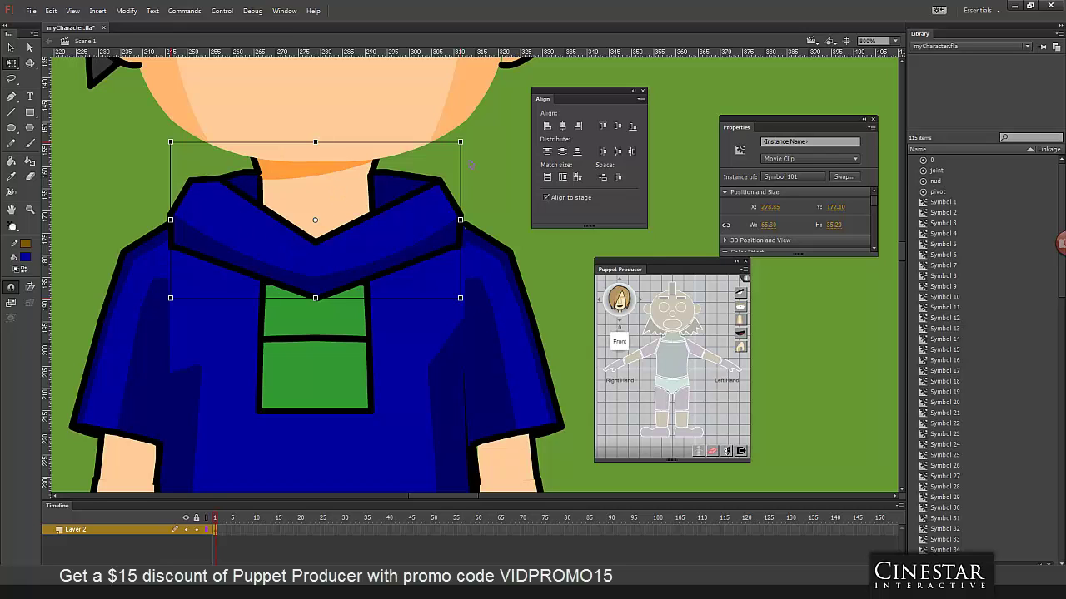
{"action": "left_click_drag", "start_coordinate": [471, 148], "coordinate": [432, 196]}
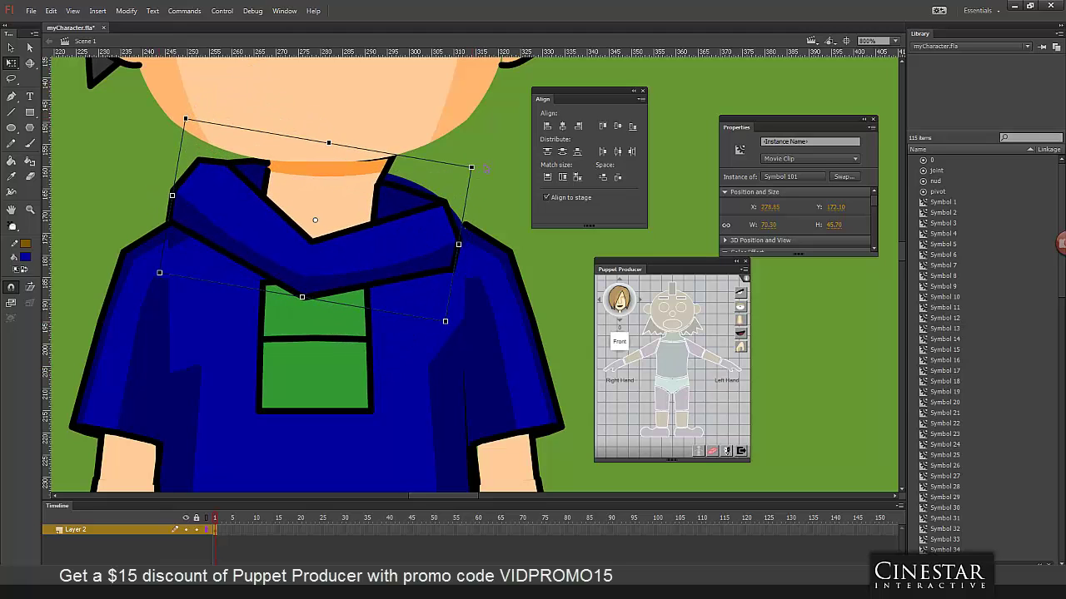
{"action": "left_click", "coordinate": [472, 169]}
{"action": "left_click", "coordinate": [410, 236]}
{"action": "left_click_drag", "start_coordinate": [480, 172], "coordinate": [471, 212]}
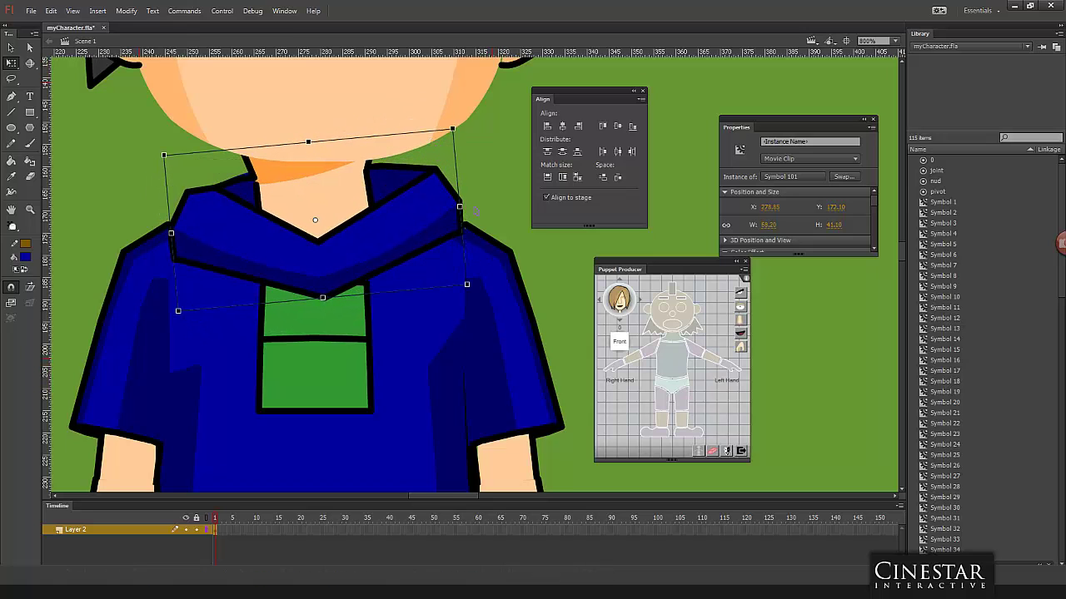
{"action": "key", "text": "ctrl+minus"}
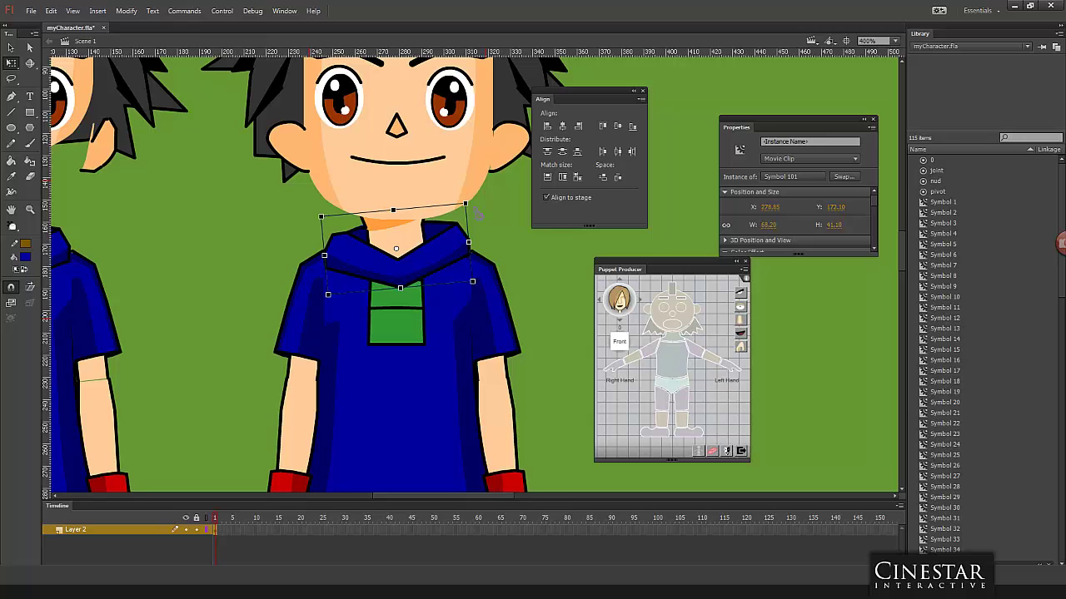
{"action": "left_click_drag", "start_coordinate": [477, 214], "coordinate": [476, 213]}
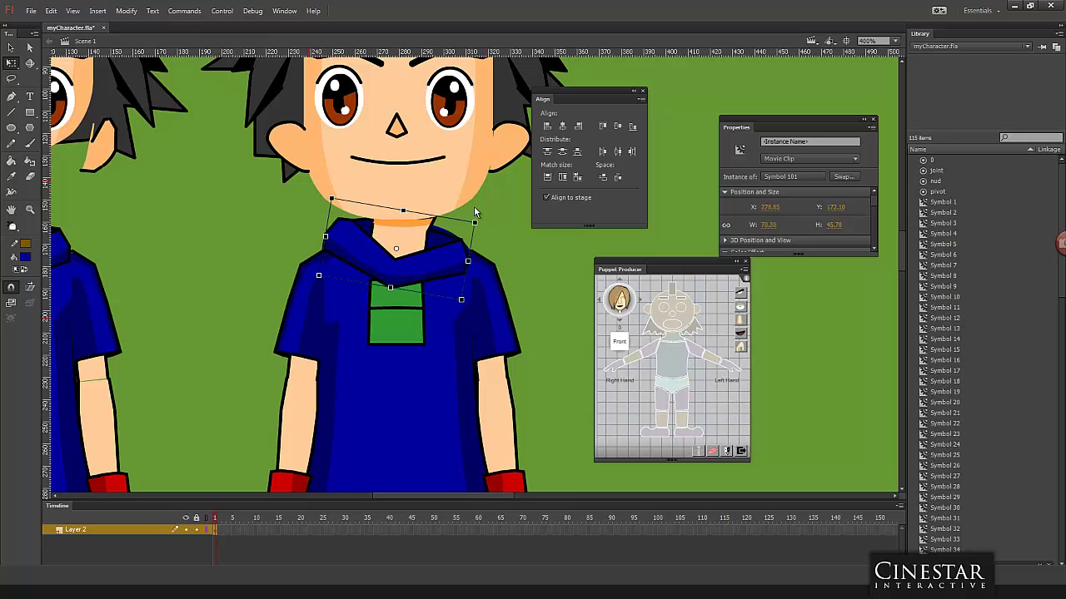
{"action": "left_click", "coordinate": [526, 214]}
{"action": "key", "text": "ctrl+z"}
{"action": "key", "text": "ctrl+z"}
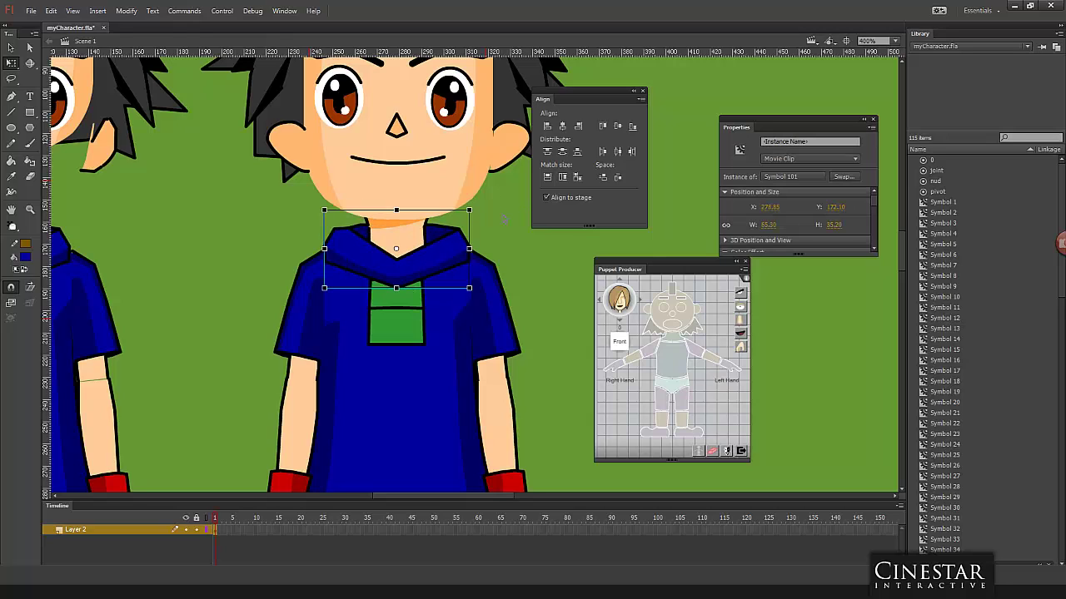
Step: Inspect the shoulder edge inside the character's right sleeve symbol, move the Align panel clear of the hood, and return to Scene 1
{"action": "key", "text": "ctrl+shift+a"}
{"action": "double_click", "coordinate": [310, 310]}
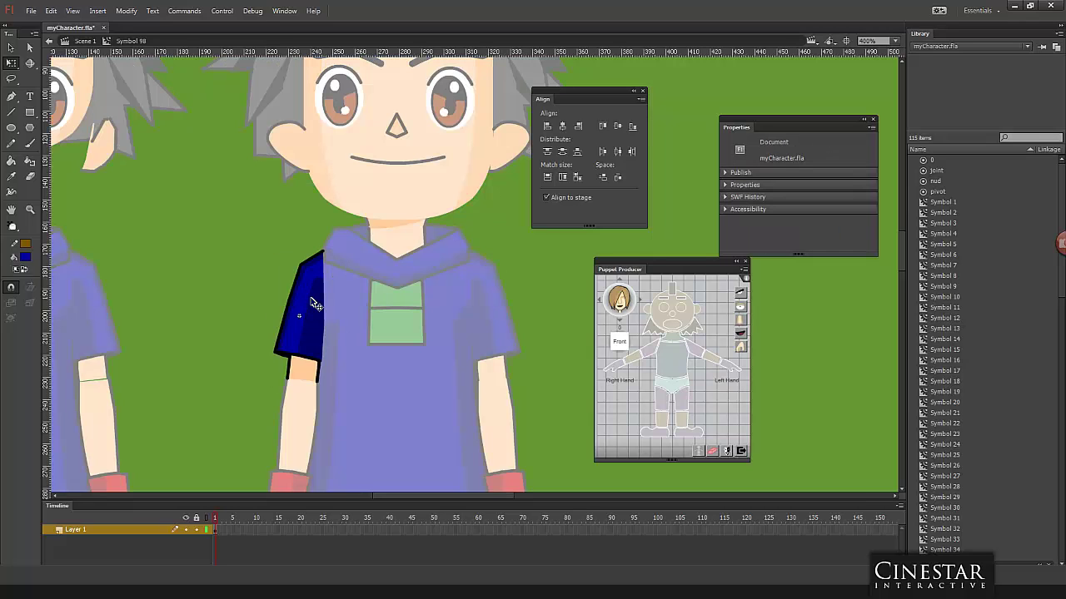
{"action": "key", "text": "ctrl+="}
{"action": "left_click_drag", "start_coordinate": [590, 302], "coordinate": [339, 282]}
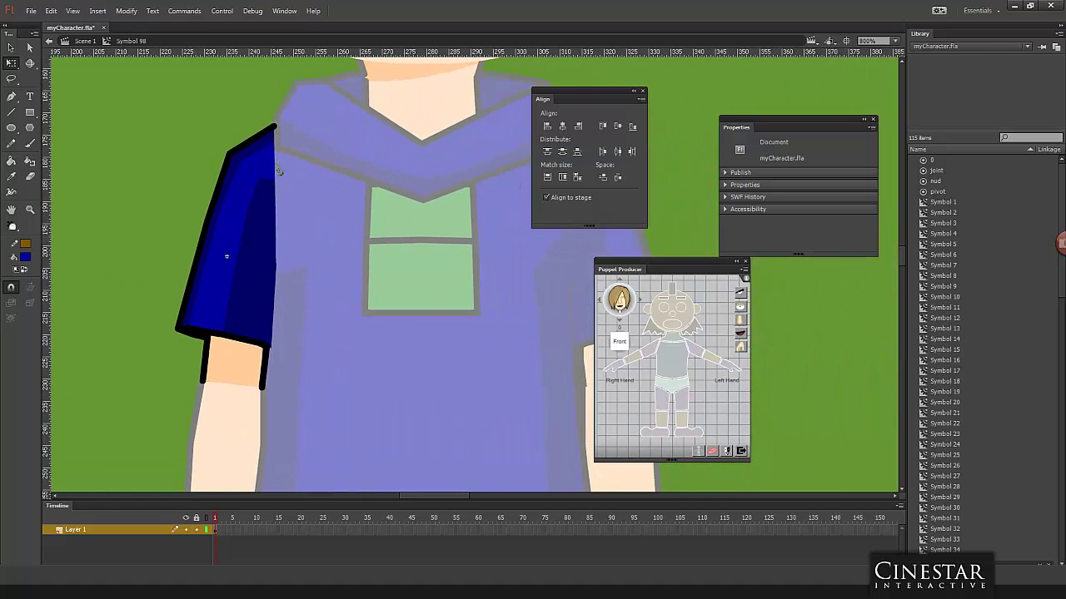
{"action": "left_click_drag", "start_coordinate": [279, 171], "coordinate": [295, 171]}
{"action": "left_click_drag", "start_coordinate": [542, 100], "coordinate": [639, 101]}
{"action": "key", "text": "ctrl+z"}
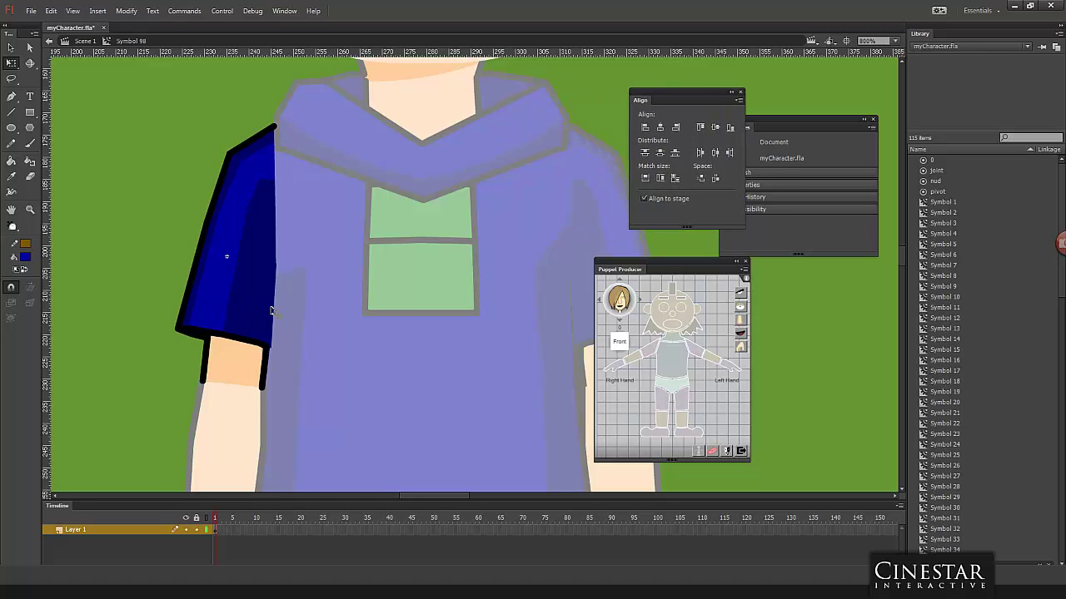
{"action": "key", "text": "ctrl+e"}
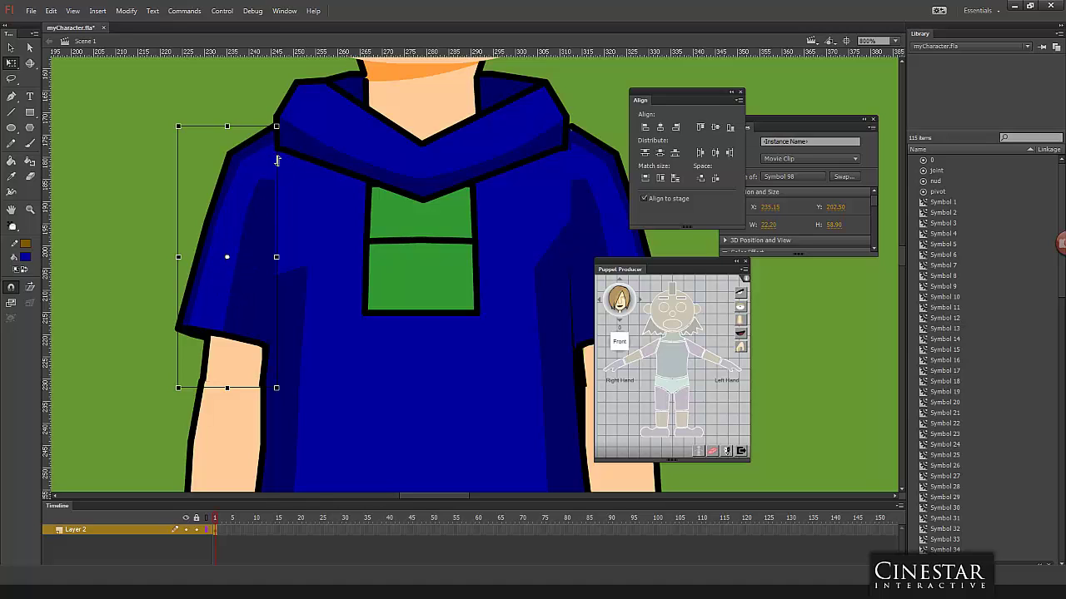
Step: On a new layer inside the right sleeve symbol, draw a circle about 19.3 px wide beside the shoulder and delete its fill
{"action": "double_click", "coordinate": [240, 229]}
{"action": "left_click_drag", "start_coordinate": [320, 102], "coordinate": [283, 191]}
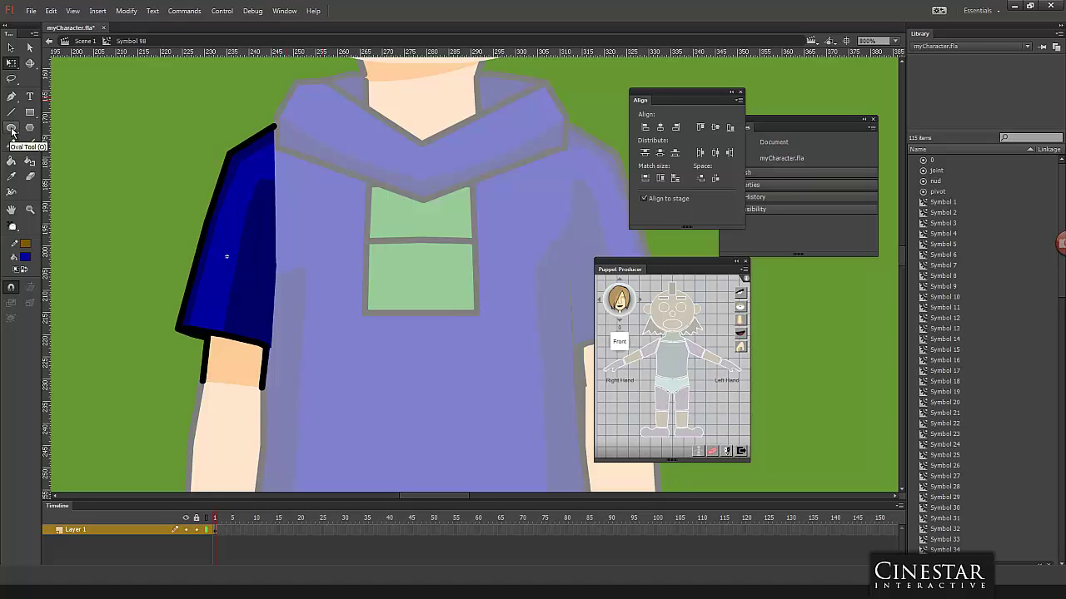
{"action": "left_click", "coordinate": [12, 129]}
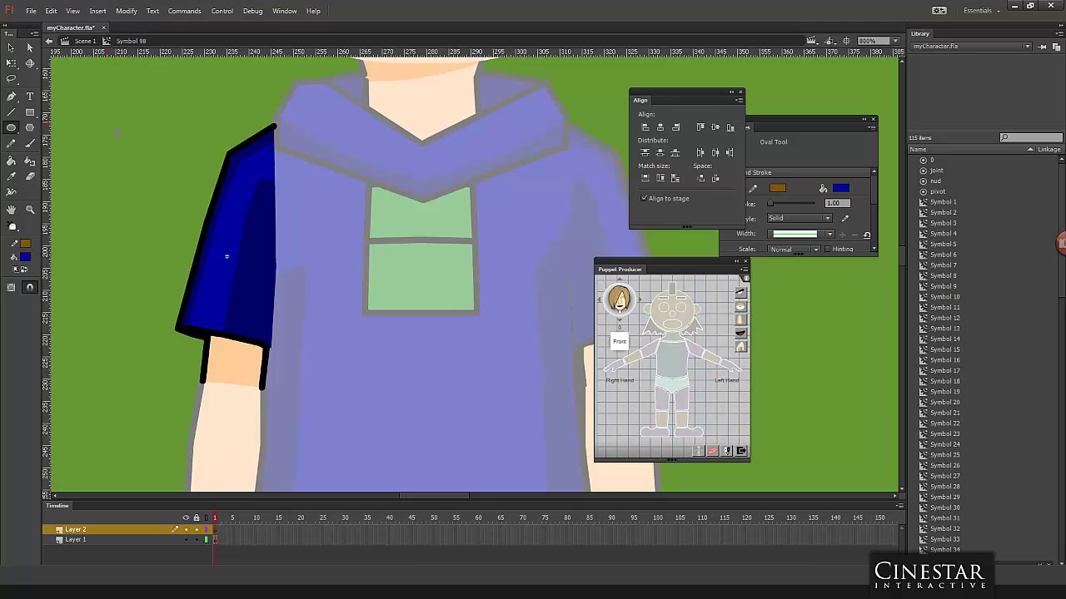
{"action": "left_click_drag", "start_coordinate": [105, 120], "coordinate": [185, 208]}
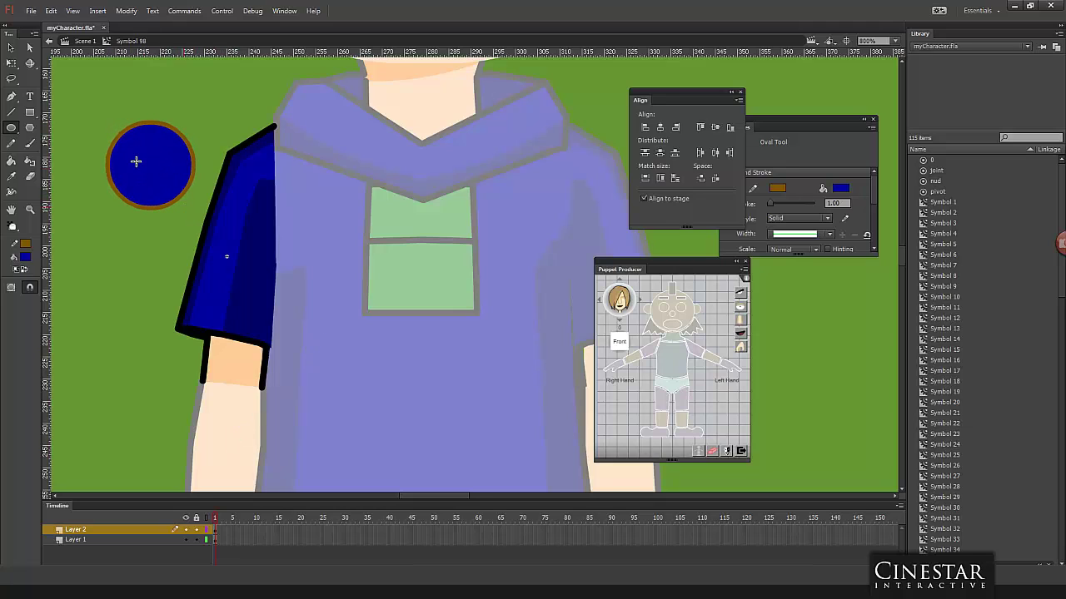
{"action": "left_click", "coordinate": [11, 47]}
{"action": "left_click", "coordinate": [152, 181]}
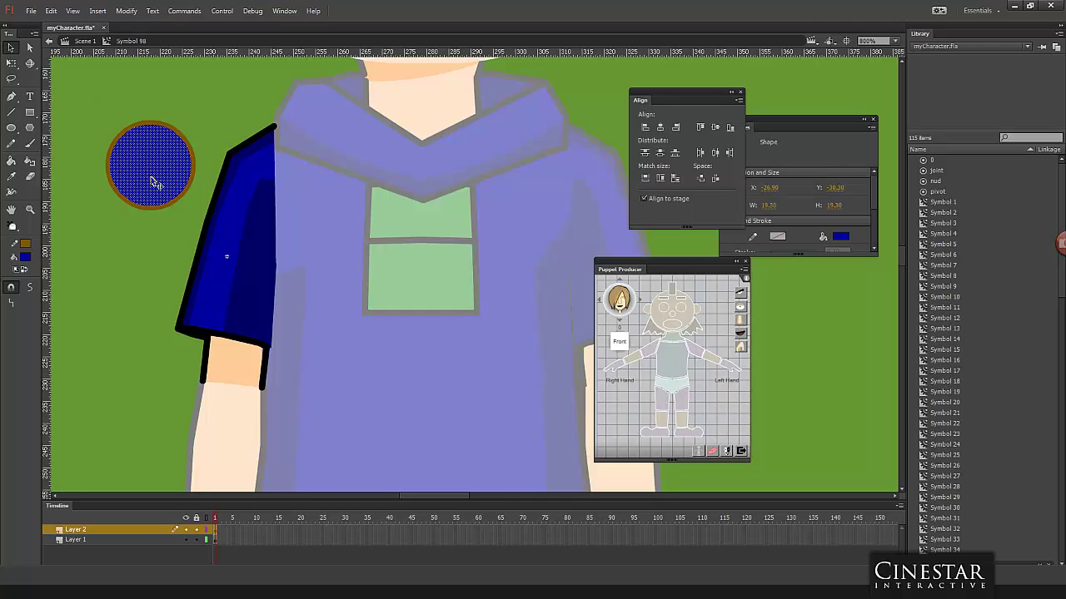
{"action": "key", "text": "Delete"}
Step: Draw a vertical line about 7.6 px high inside the circle outline, and group the line and the circle separately
{"action": "key", "text": "n"}
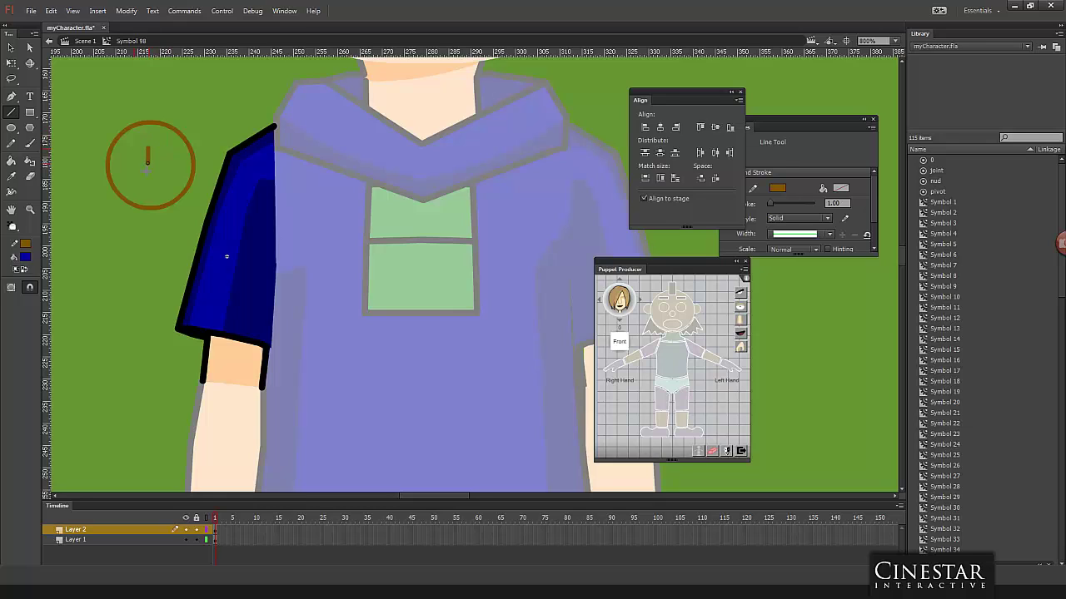
{"action": "left_click", "coordinate": [10, 48]}
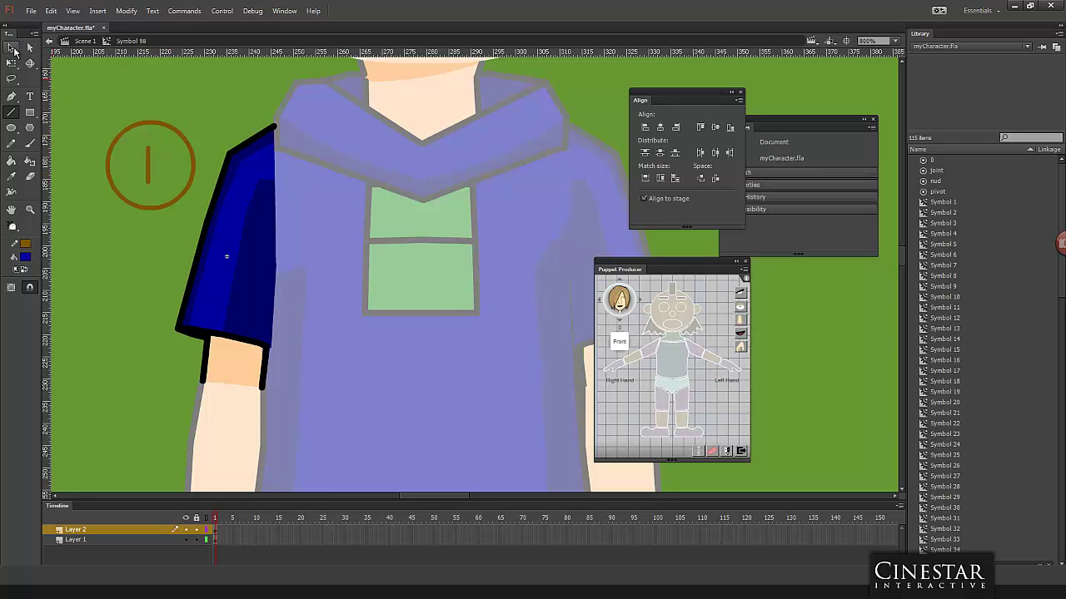
{"action": "left_click", "coordinate": [150, 165]}
{"action": "key", "text": "ctrl+g"}
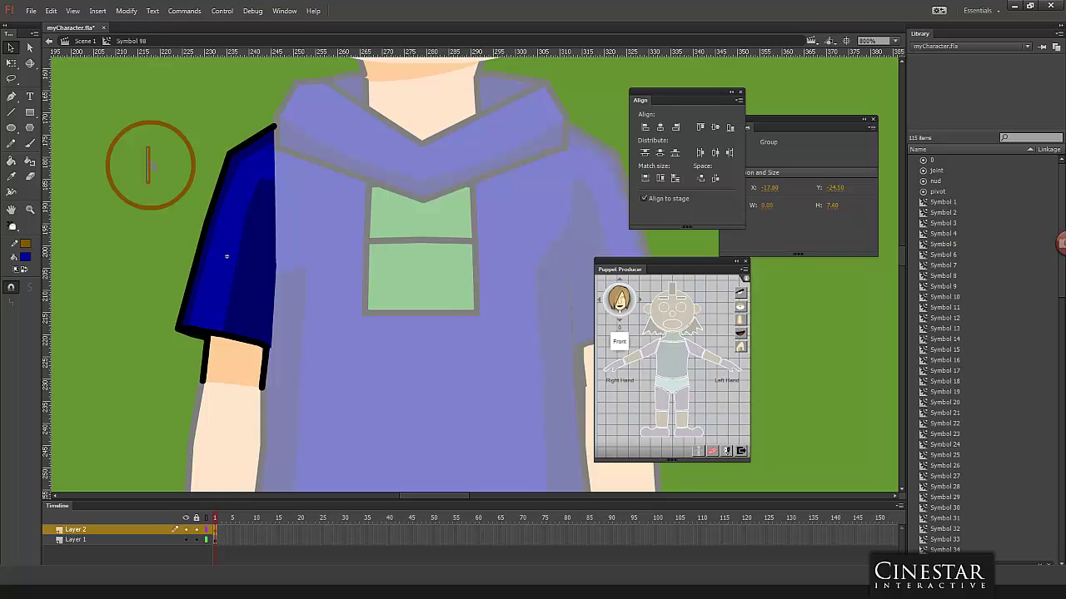
{"action": "left_click", "coordinate": [142, 124]}
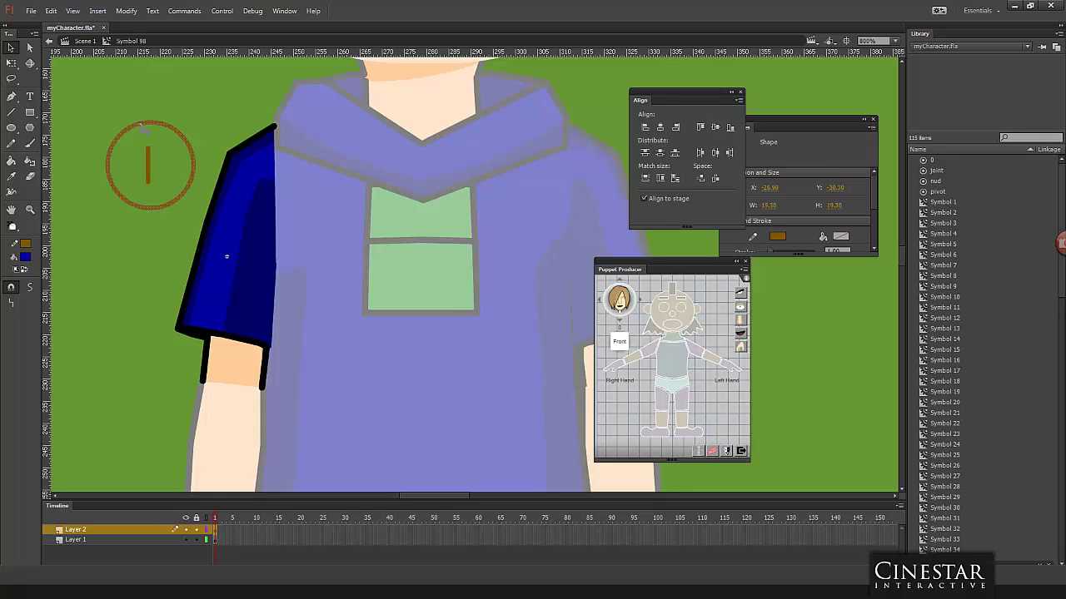
{"action": "key", "text": "ctrl+g"}
Step: Align the circle and line groups horizontally and vertically to the centre of the sleeve symbol's registration point
{"action": "left_click_drag", "start_coordinate": [106, 94], "coordinate": [210, 210]}
{"action": "left_click", "coordinate": [661, 129]}
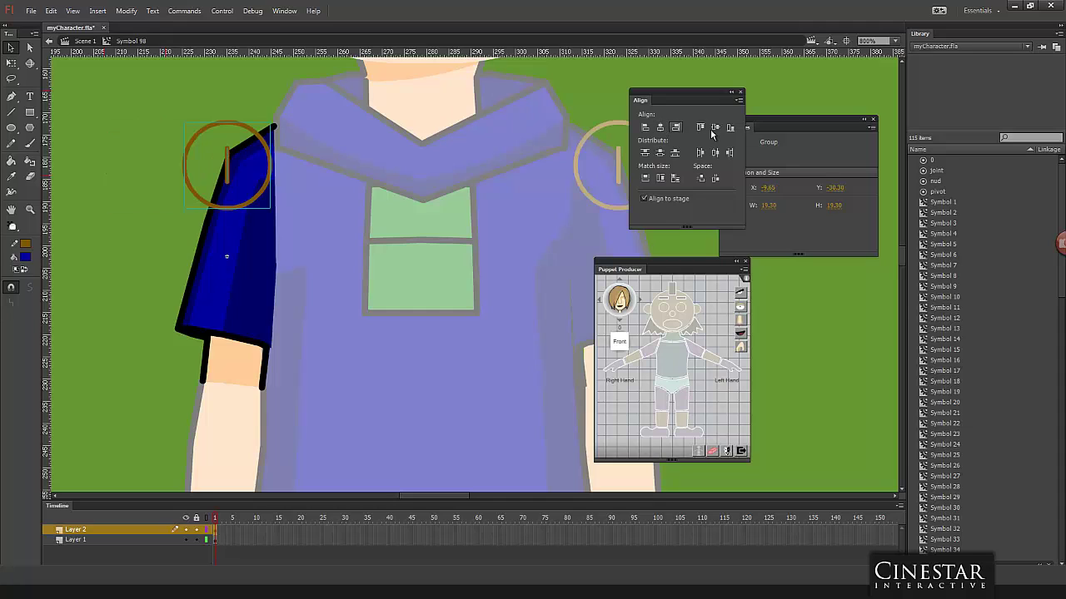
{"action": "left_click", "coordinate": [714, 129]}
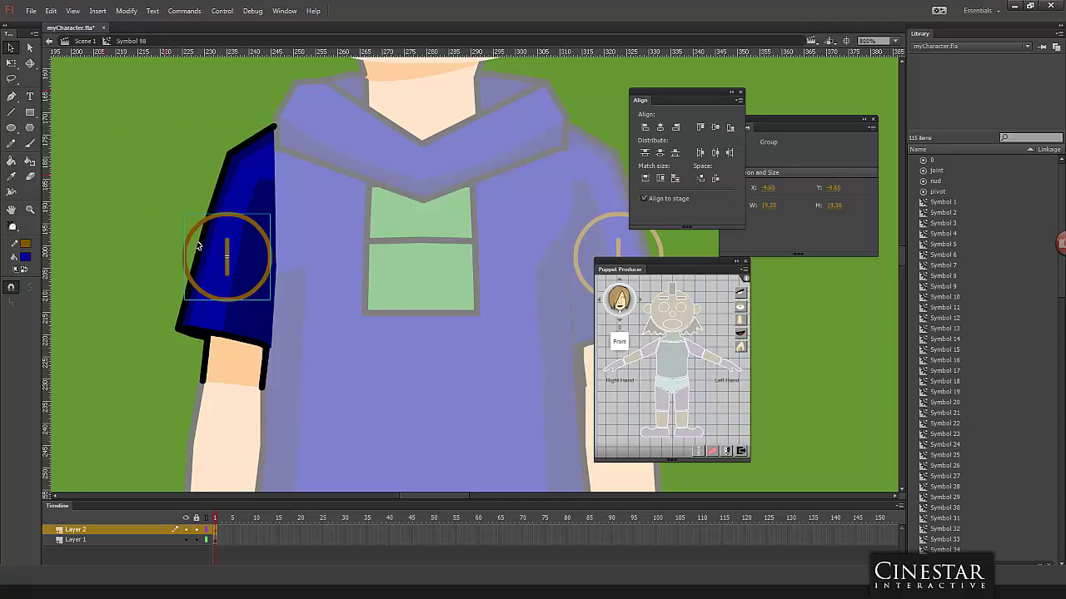
Step: Duplicate the vertical line in place and rotate it 90 degrees to form a crosshair at the circle's centre
{"action": "left_click", "coordinate": [229, 255]}
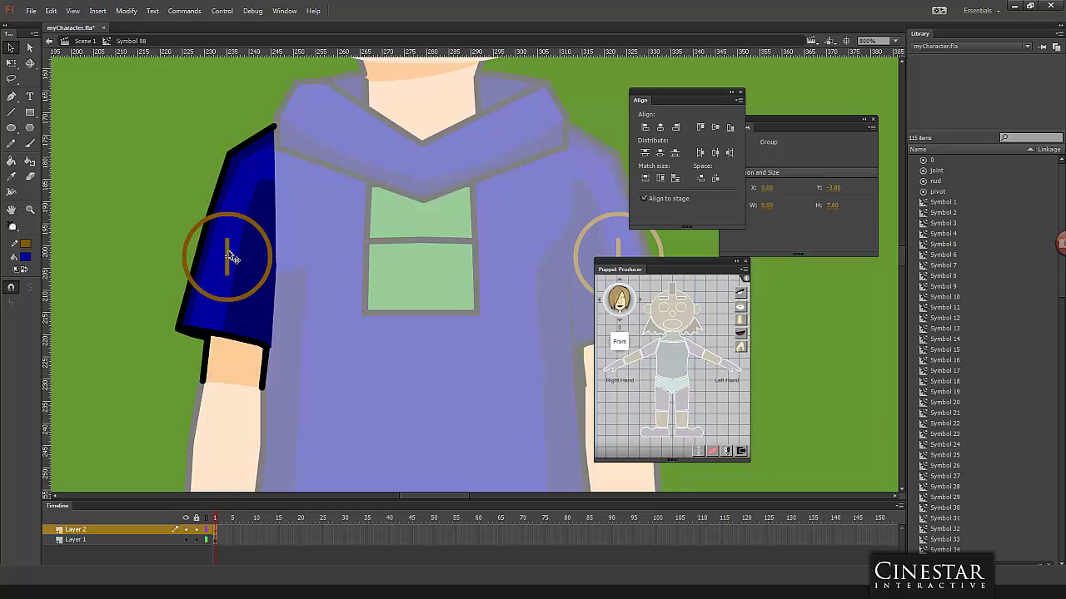
{"action": "left_click_drag", "start_coordinate": [232, 259], "coordinate": [229, 260]}
{"action": "left_click", "coordinate": [12, 62]}
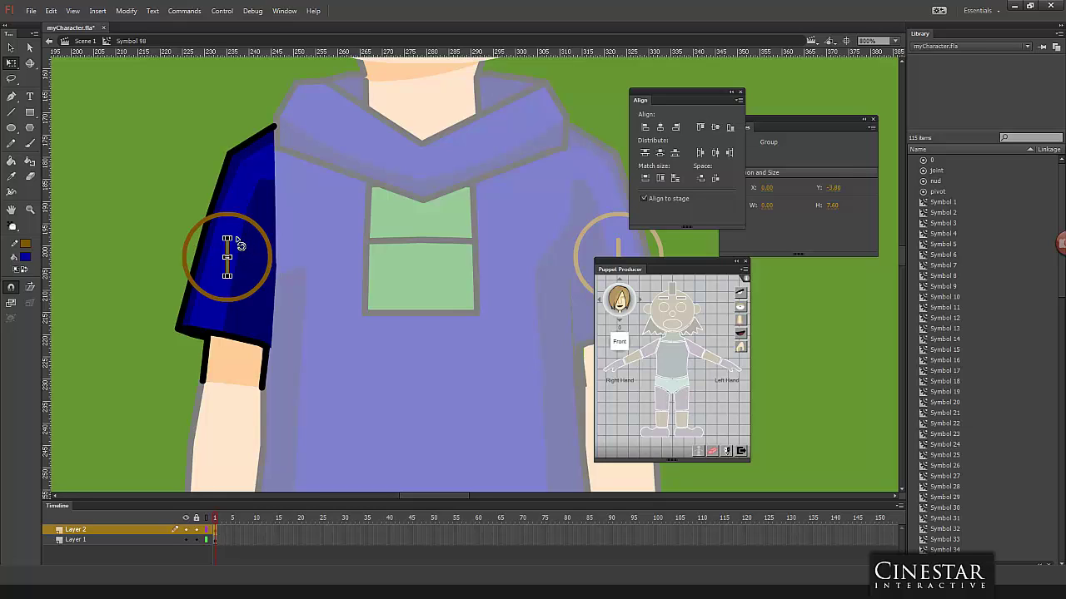
{"action": "left_click_drag", "start_coordinate": [237, 246], "coordinate": [267, 273]}
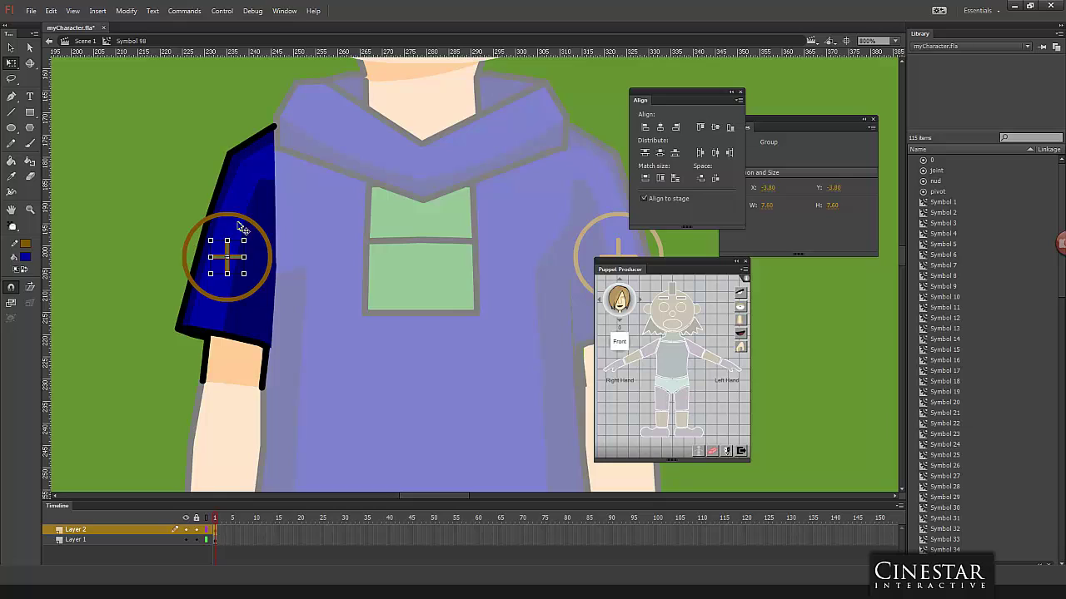
{"action": "left_click", "coordinate": [239, 224]}
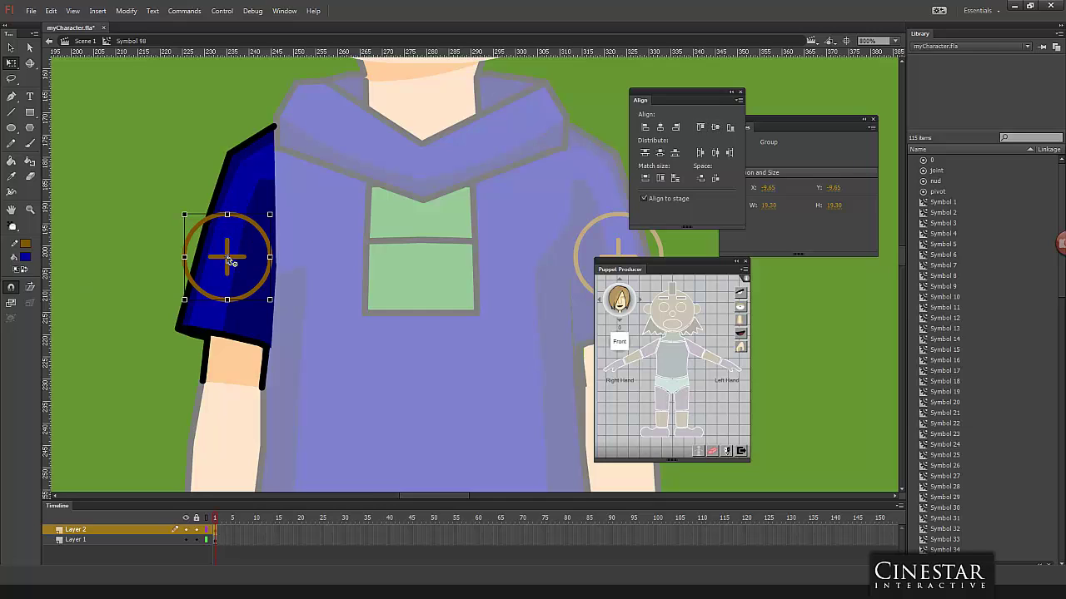
Step: Shift the sleeve artwork on Layer 1 until its shoulder tip fits the top of the circle, then return to Scene 1
{"action": "left_click", "coordinate": [216, 541]}
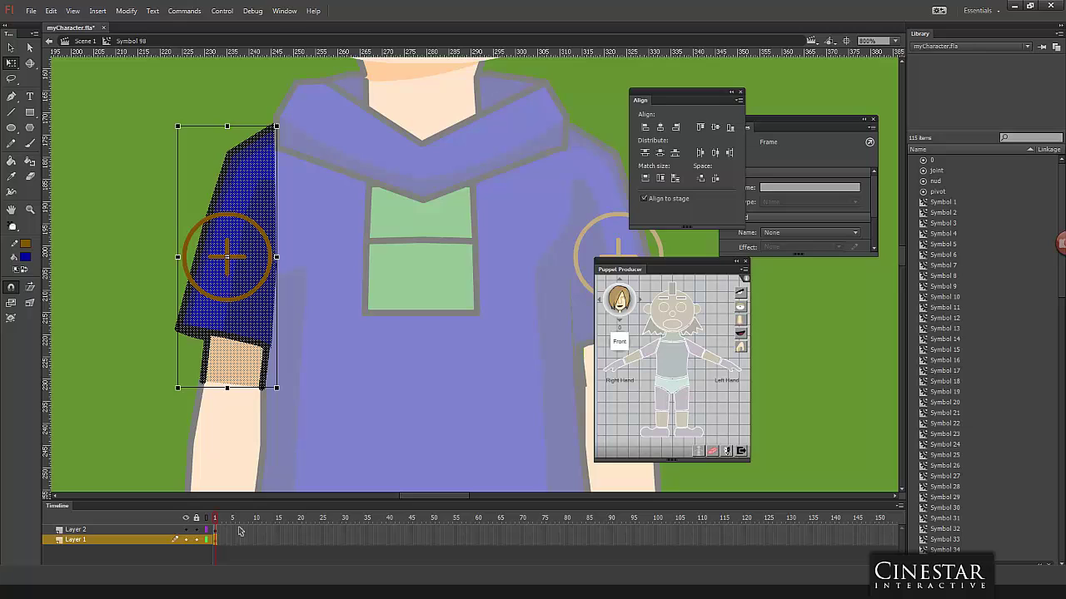
{"action": "key", "text": "Left"}
{"action": "key", "text": "Left"}
{"action": "key", "text": "Left"}
{"action": "key", "text": "Left"}
{"action": "key", "text": "Left"}
{"action": "key", "text": "Left"}
{"action": "key", "text": "Left"}
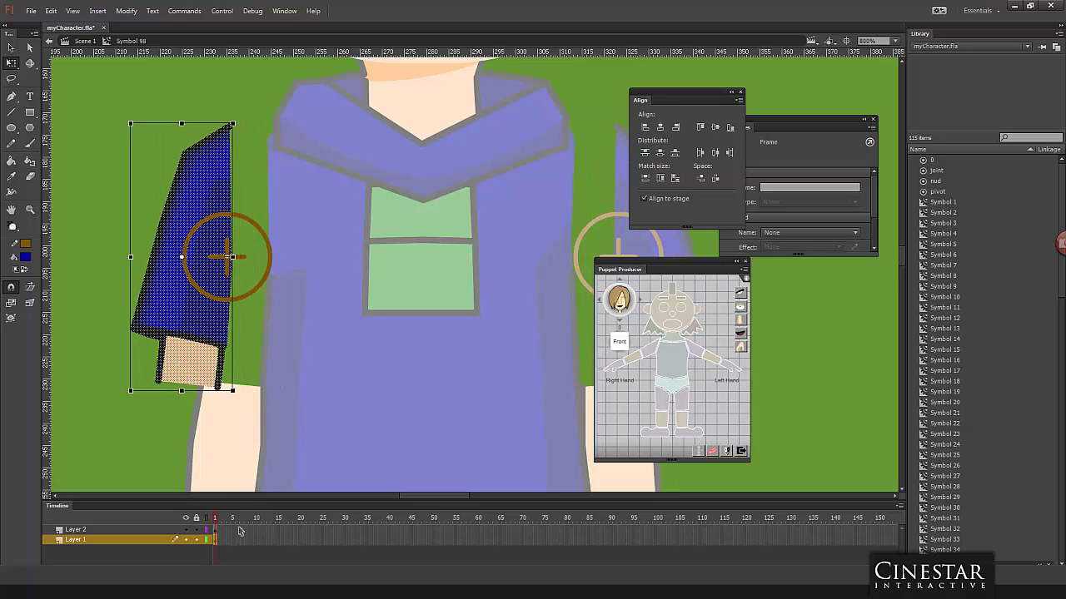
{"action": "key", "text": "Down"}
{"action": "key", "text": "Down"}
{"action": "key", "text": "Down"}
{"action": "key", "text": "Down"}
{"action": "key", "text": "Down"}
{"action": "key", "text": "Down"}
{"action": "key", "text": "Down"}
{"action": "key", "text": "Down"}
{"action": "key", "text": "Down"}
{"action": "key", "text": "Down"}
{"action": "key", "text": "Down"}
{"action": "key", "text": "Down"}
{"action": "key", "text": "Down"}
{"action": "key", "text": "Down"}
{"action": "key", "text": "Down"}
{"action": "key", "text": "Left"}
{"action": "key", "text": "Left"}
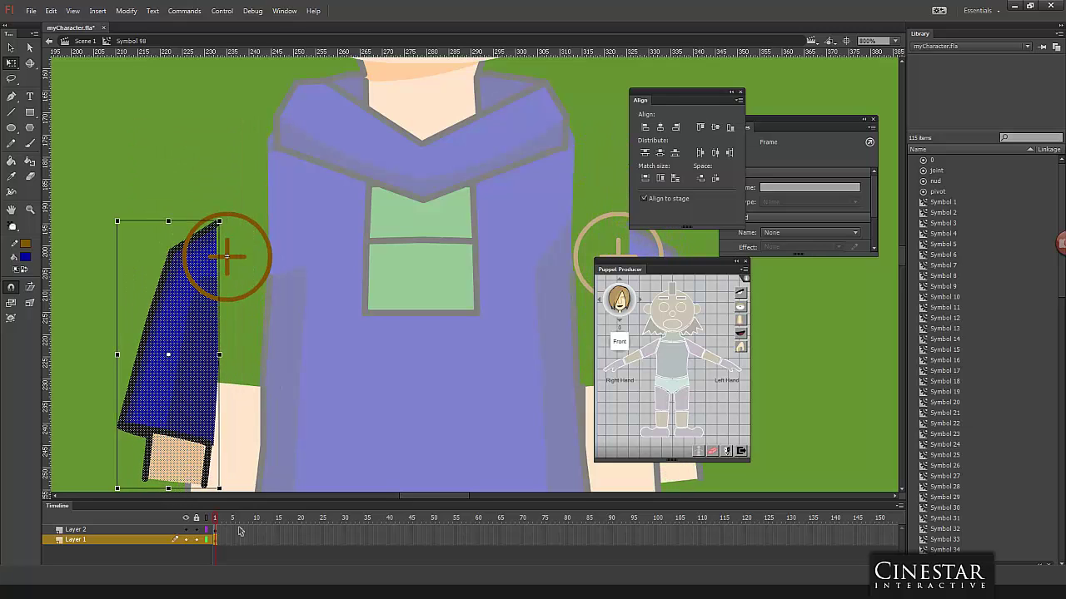
{"action": "key", "text": "Up"}
{"action": "key", "text": "Up"}
{"action": "key", "text": "Right"}
{"action": "key", "text": "Right"}
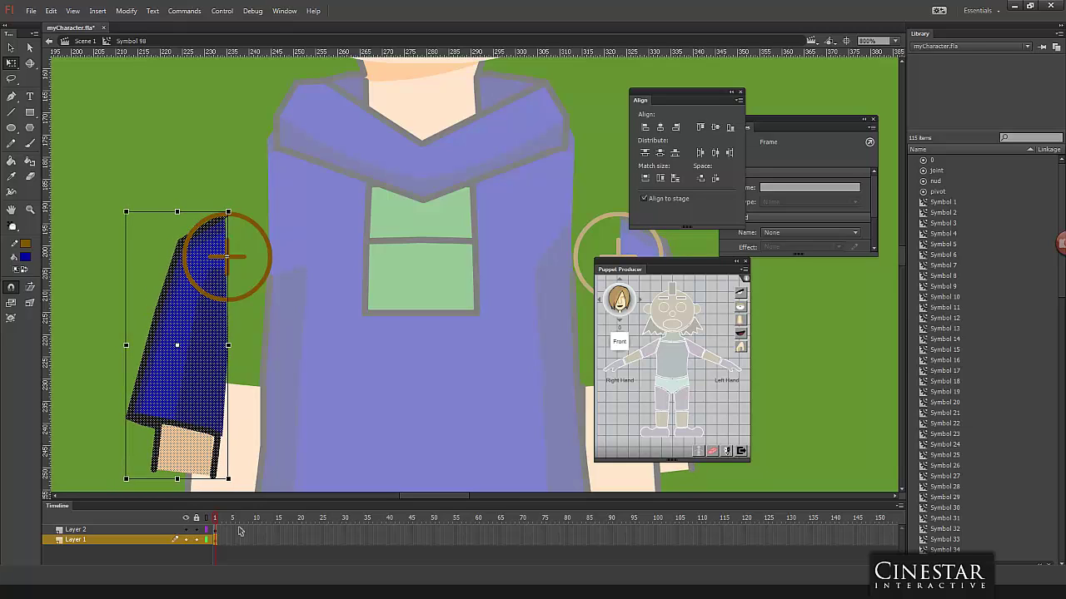
{"action": "key", "text": "Up"}
{"action": "key", "text": "Right"}
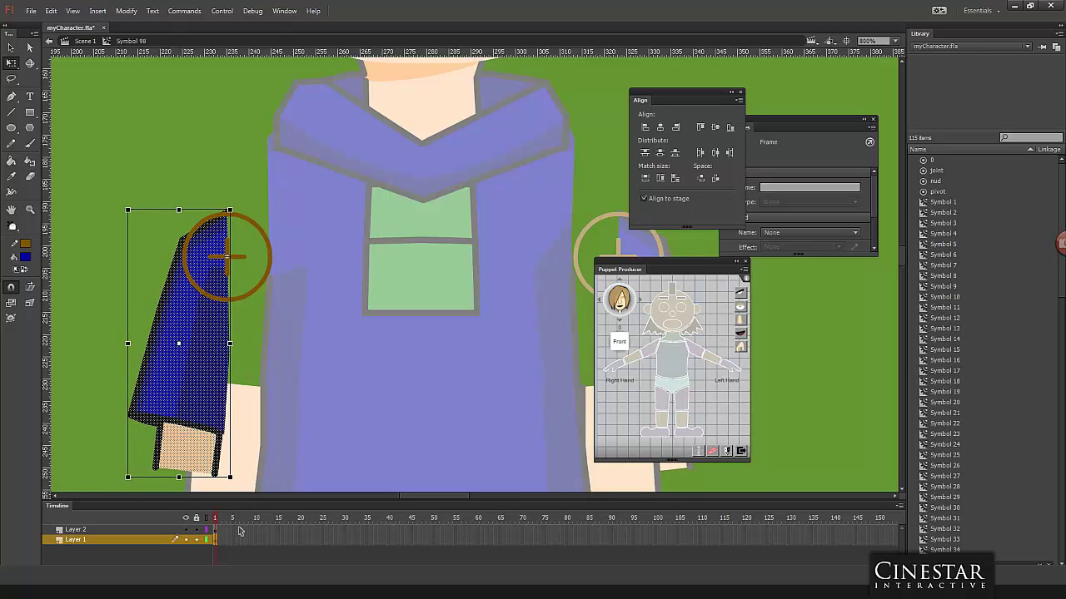
{"action": "key", "text": "Down"}
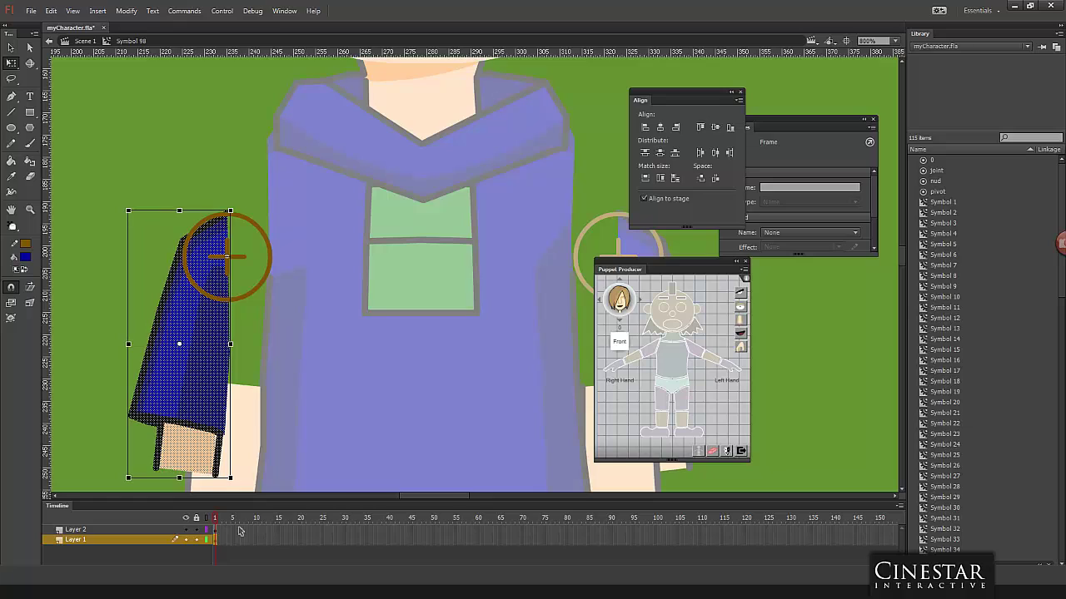
{"action": "key", "text": "Down"}
{"action": "key", "text": "Up"}
{"action": "key", "text": "ctrl+shift+a"}
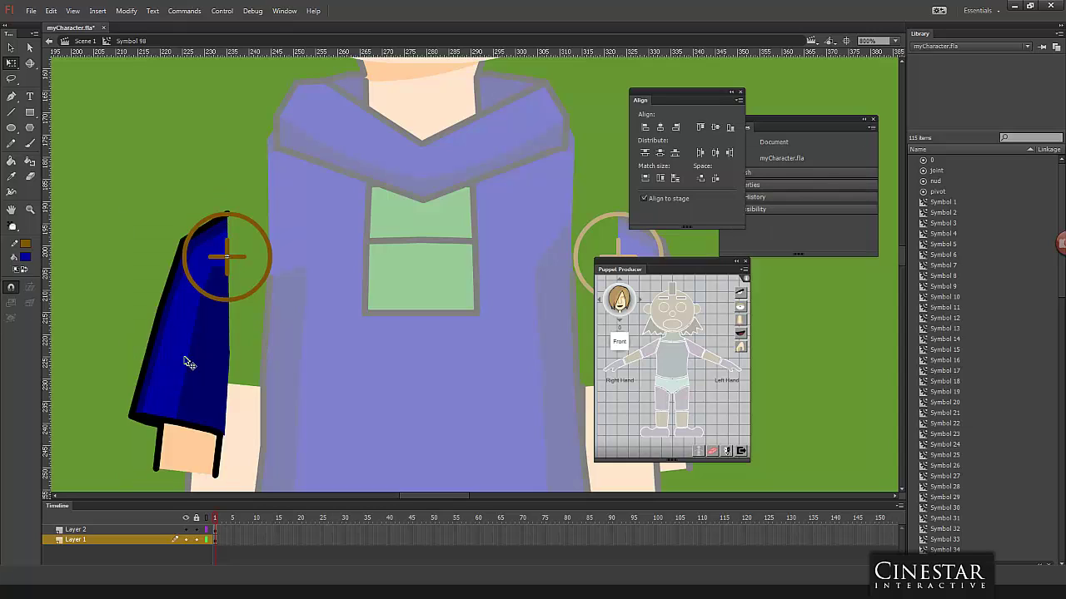
{"action": "double_click", "coordinate": [130, 264]}
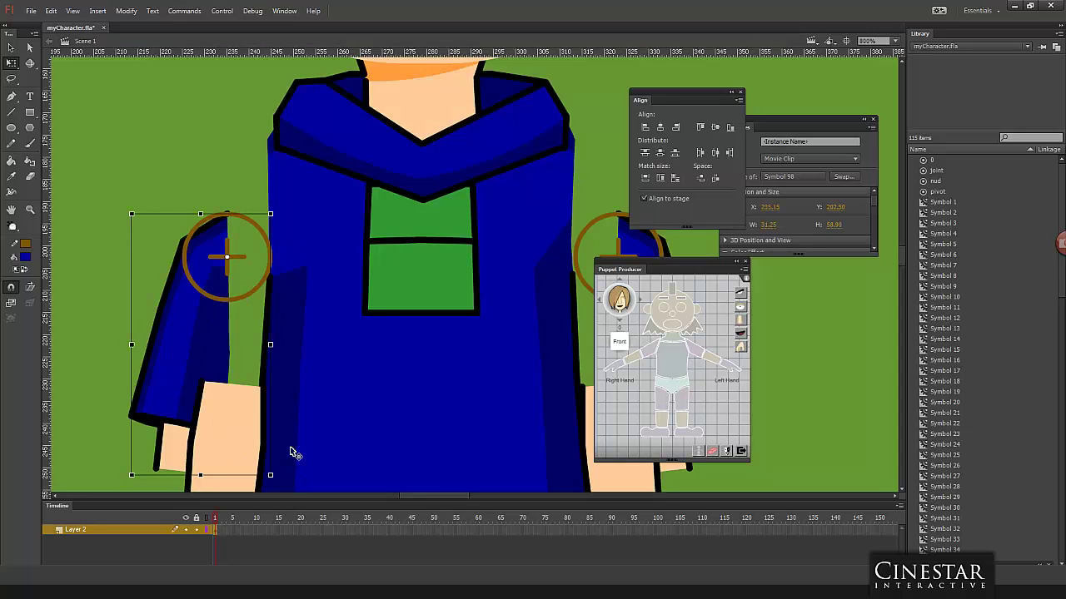
Step: Move the right sleeve instance back onto the torso's shoulder, positioned at X 245.50, Y 182.80
{"action": "left_click_drag", "start_coordinate": [282, 486], "coordinate": [262, 380]}
{"action": "left_click", "coordinate": [162, 297]}
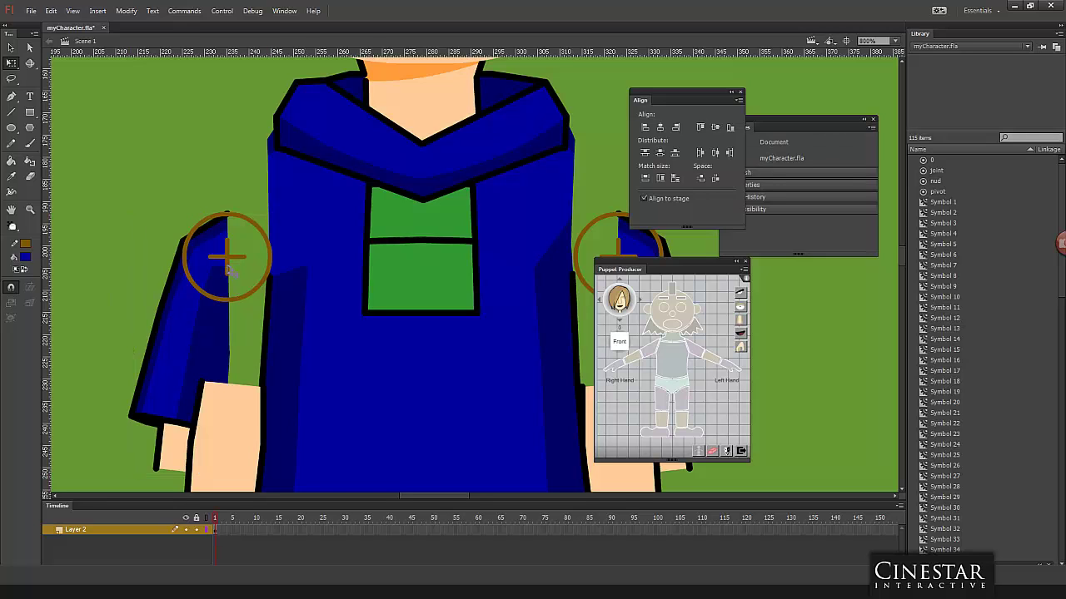
{"action": "left_click", "coordinate": [232, 268]}
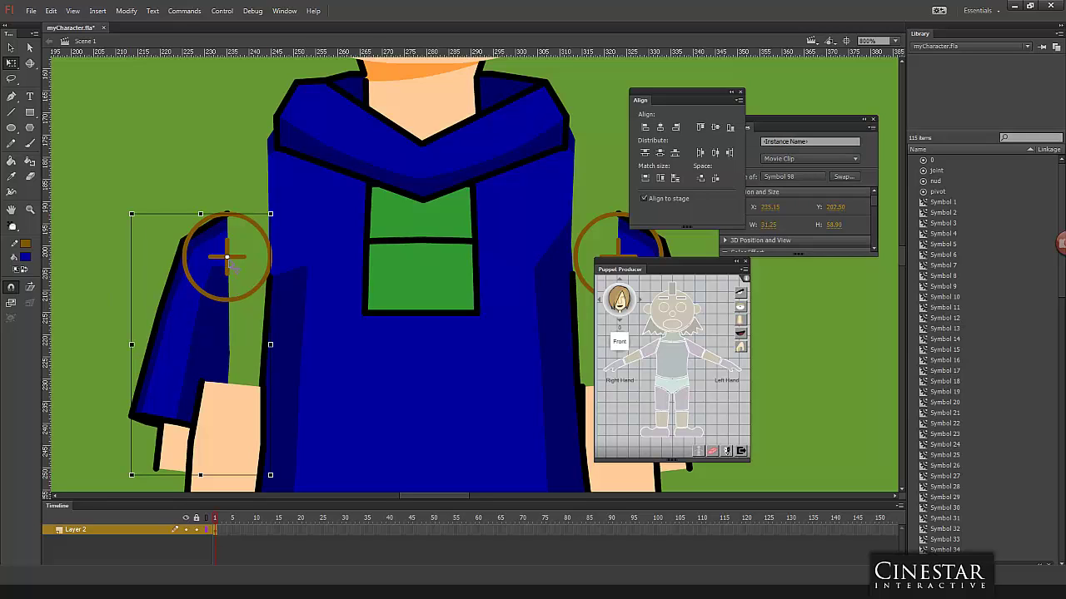
{"action": "left_click_drag", "start_coordinate": [229, 258], "coordinate": [284, 191]}
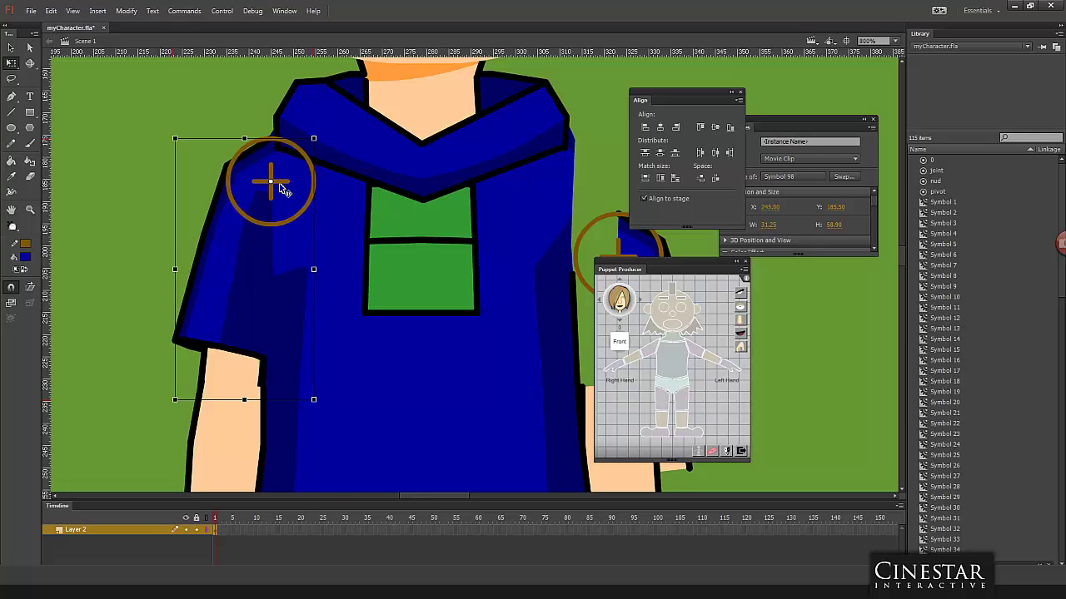
{"action": "key", "text": "Right"}
{"action": "key", "text": "Up"}
{"action": "key", "text": "Up"}
{"action": "key", "text": "Up"}
{"action": "key", "text": "Up"}
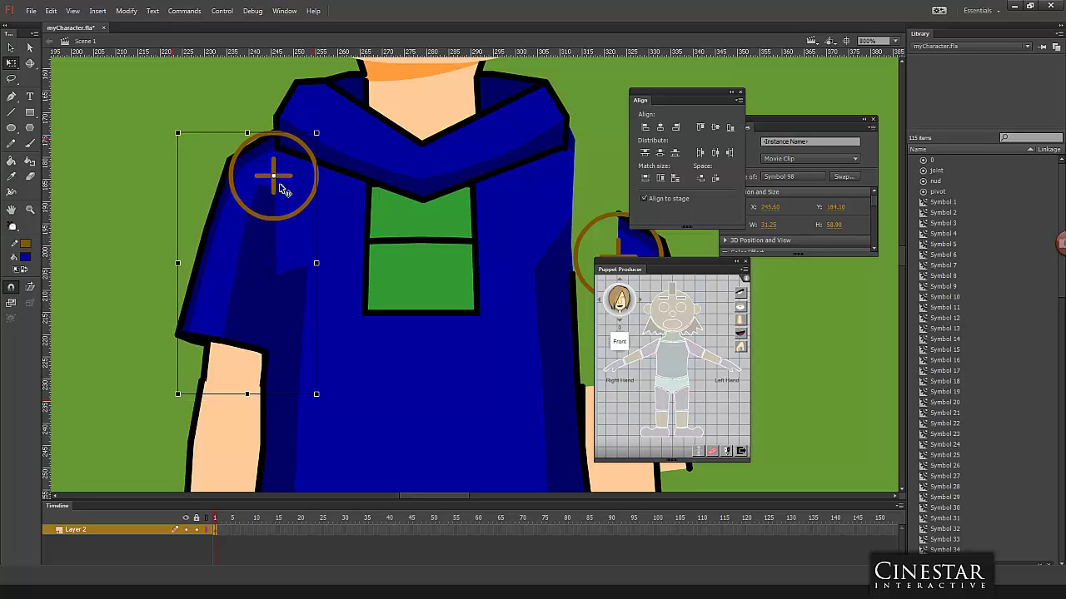
{"action": "key", "text": "Down"}
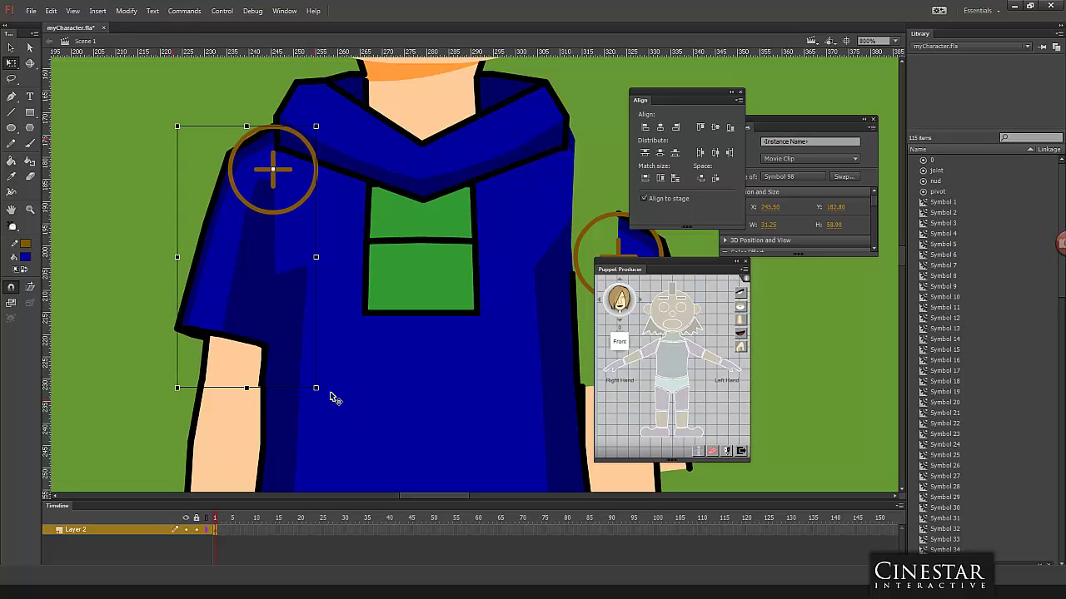
{"action": "left_click_drag", "start_coordinate": [326, 393], "coordinate": [240, 322]}
Step: Inside the sleeve symbol, draw lines extending the hem inward and running up to the inner side of the guide circle
{"action": "double_click", "coordinate": [240, 321]}
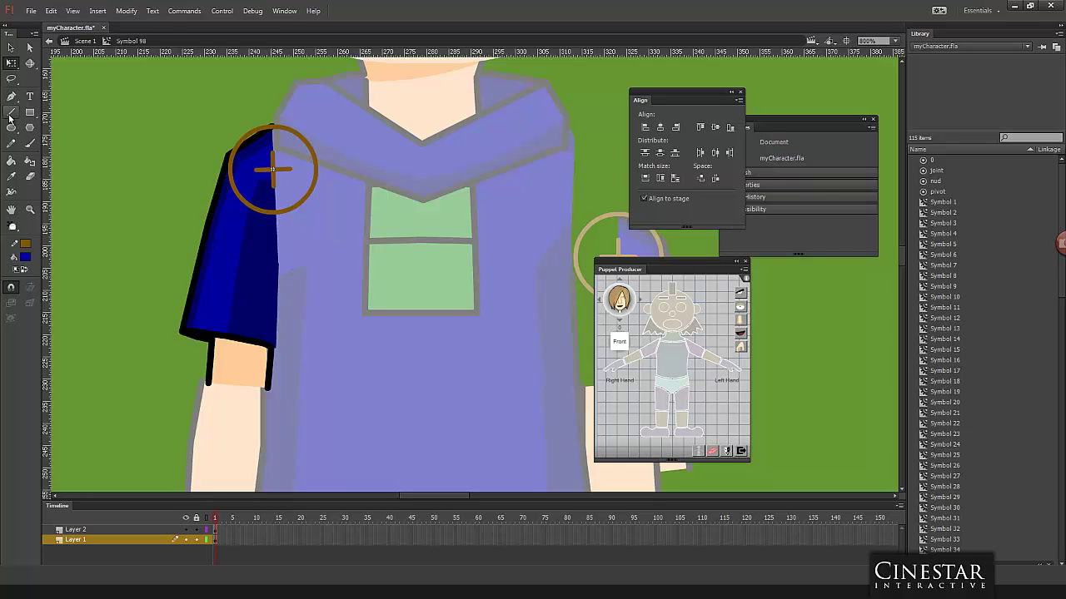
{"action": "left_click", "coordinate": [11, 111]}
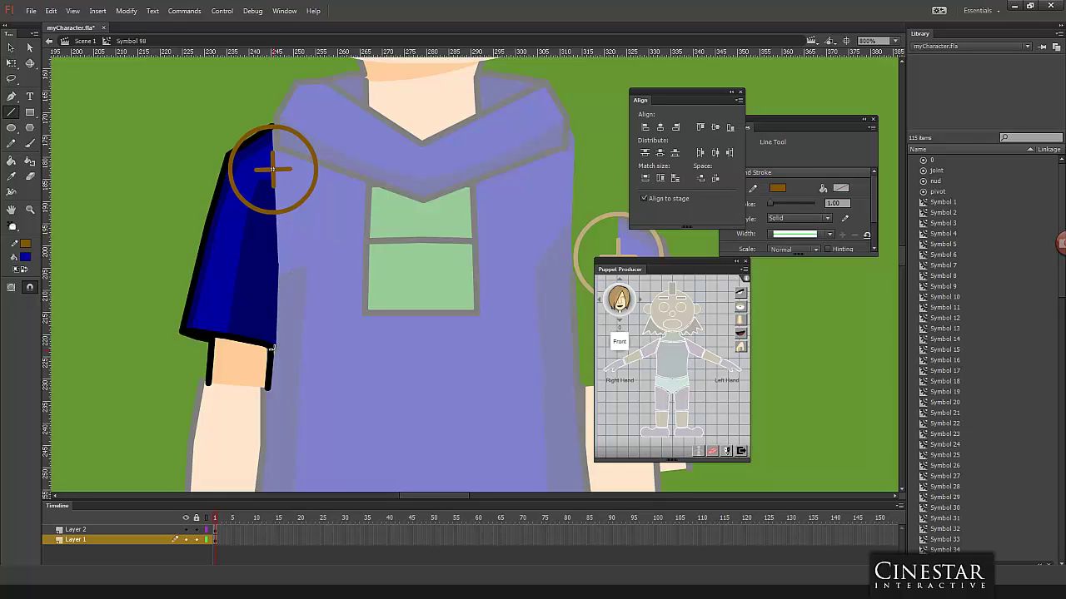
{"action": "mouse_move", "coordinate": [273, 348]}
{"action": "left_mouse_down"}
{"action": "mouse_move", "coordinate": [286, 355]}
{"action": "mouse_move", "coordinate": [293, 166]}
{"action": "mouse_move", "coordinate": [316, 168]}
{"action": "left_mouse_up"}
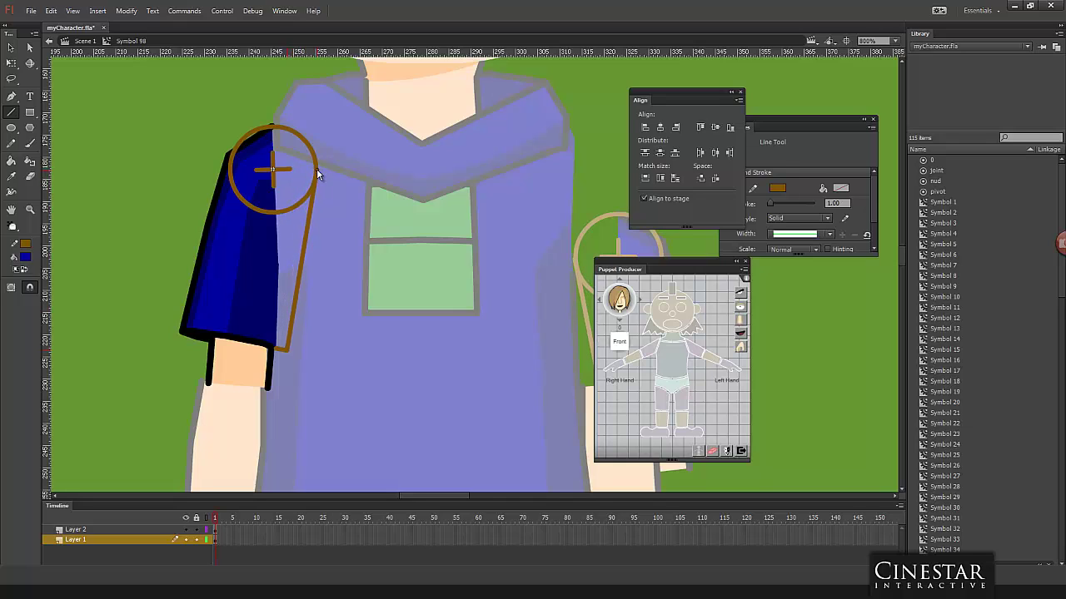
Step: Set the stroke colour to black, recolour the sleeve's new outline with the Ink Bottle tool, and open the fill colour swatches
{"action": "left_click", "coordinate": [24, 246]}
{"action": "left_click", "coordinate": [213, 213]}
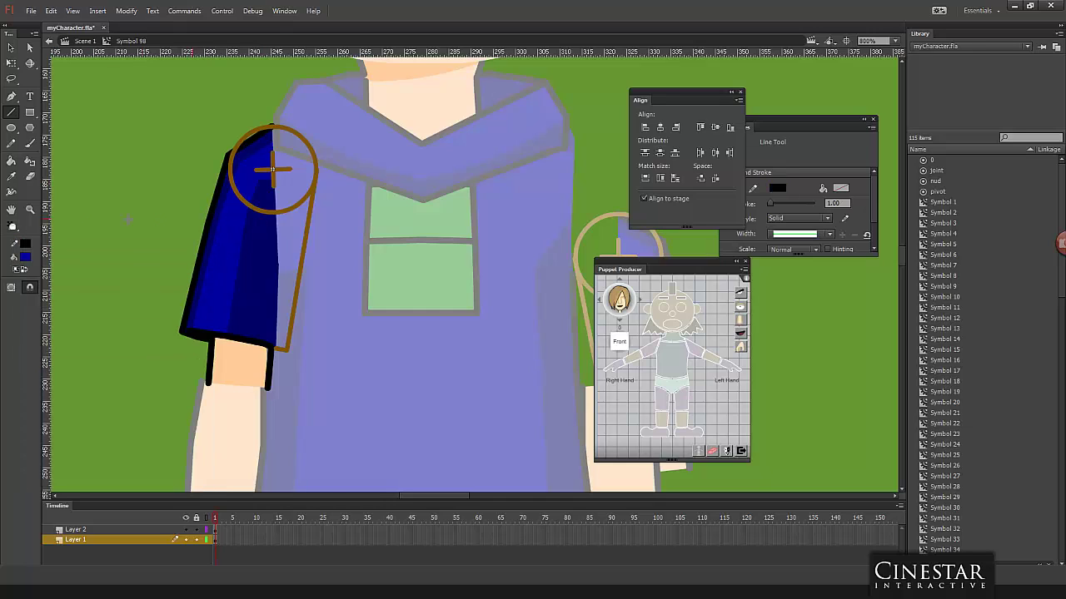
{"action": "left_click", "coordinate": [12, 161]}
{"action": "left_click", "coordinate": [29, 163]}
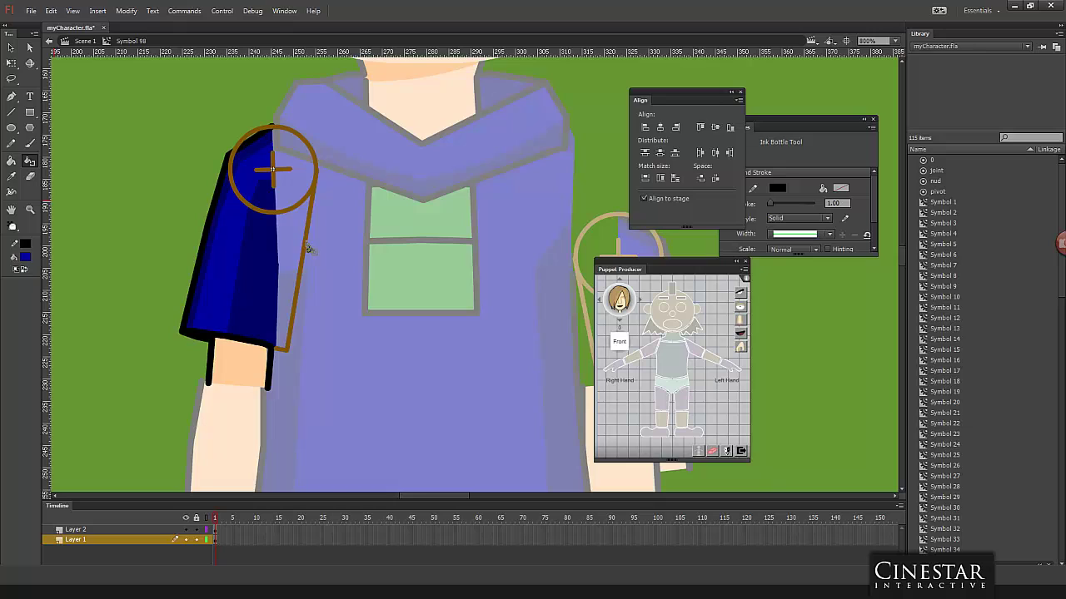
{"action": "left_click", "coordinate": [308, 248]}
{"action": "left_click", "coordinate": [25, 256]}
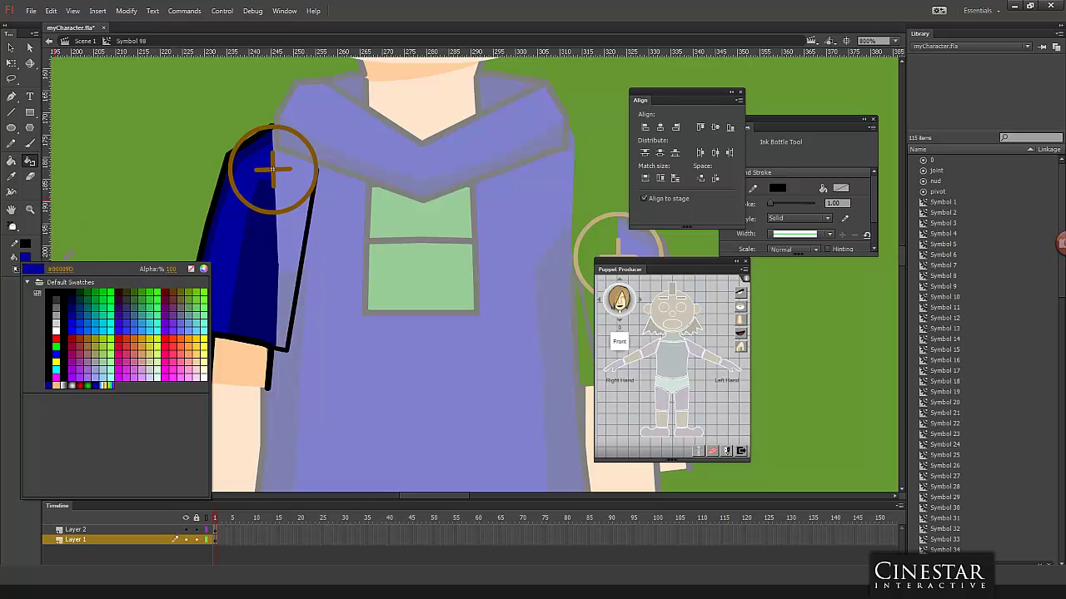
Step: Sample the upper sleeve's dark blue shade as the Paint Bucket fill colour
{"action": "left_click", "coordinate": [270, 255]}
{"action": "left_click", "coordinate": [12, 162]}
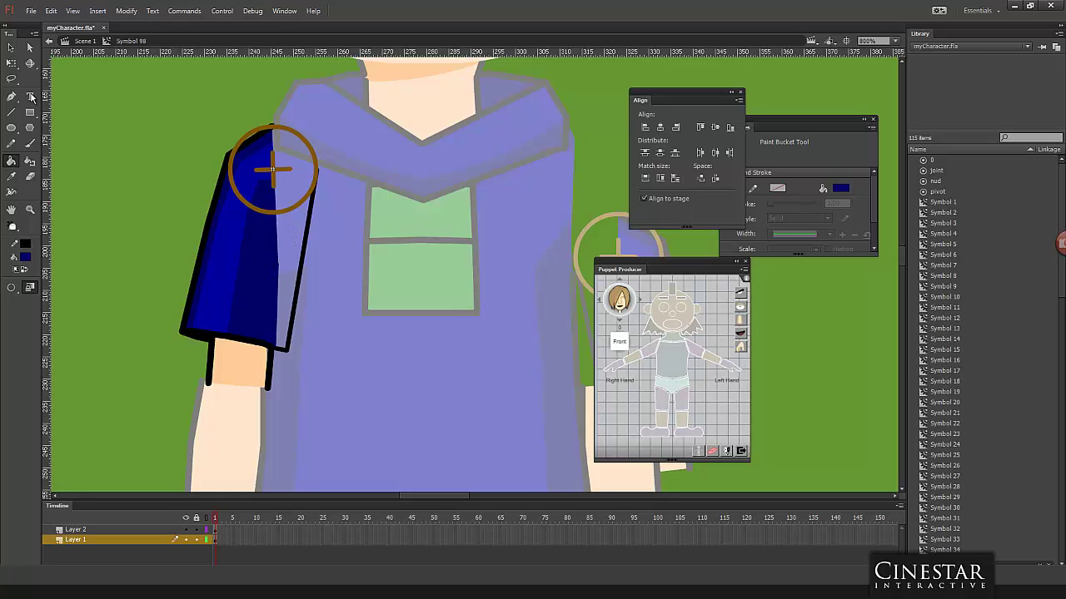
Step: Break apart the shoulder joint circle group and move its shape from Layer 2 to Layer 1, pasted in place
{"action": "key", "text": "v"}
{"action": "left_click", "coordinate": [304, 210]}
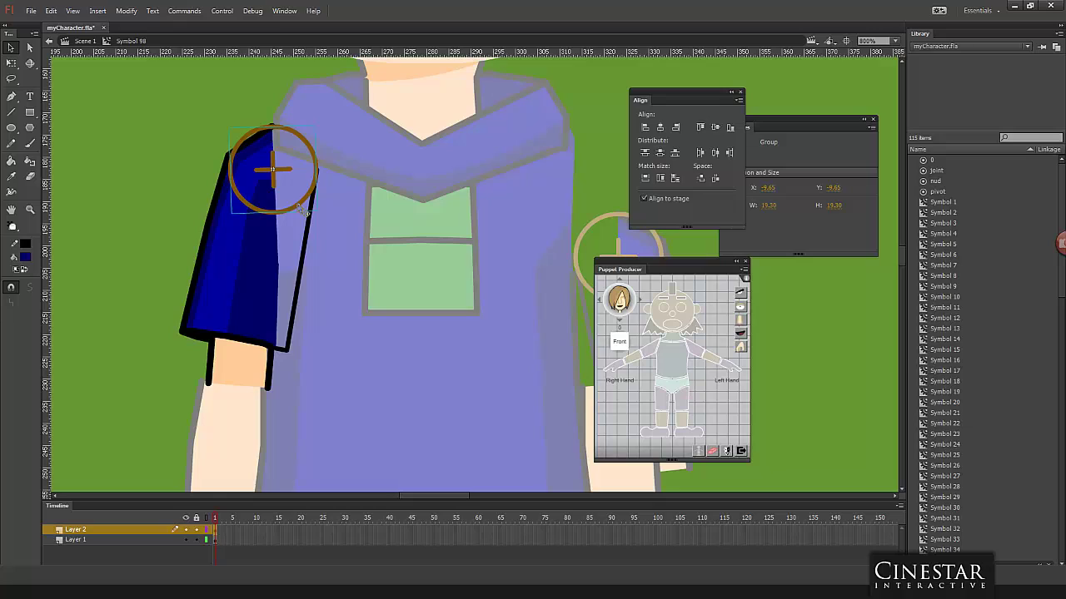
{"action": "key", "text": "ctrl+b"}
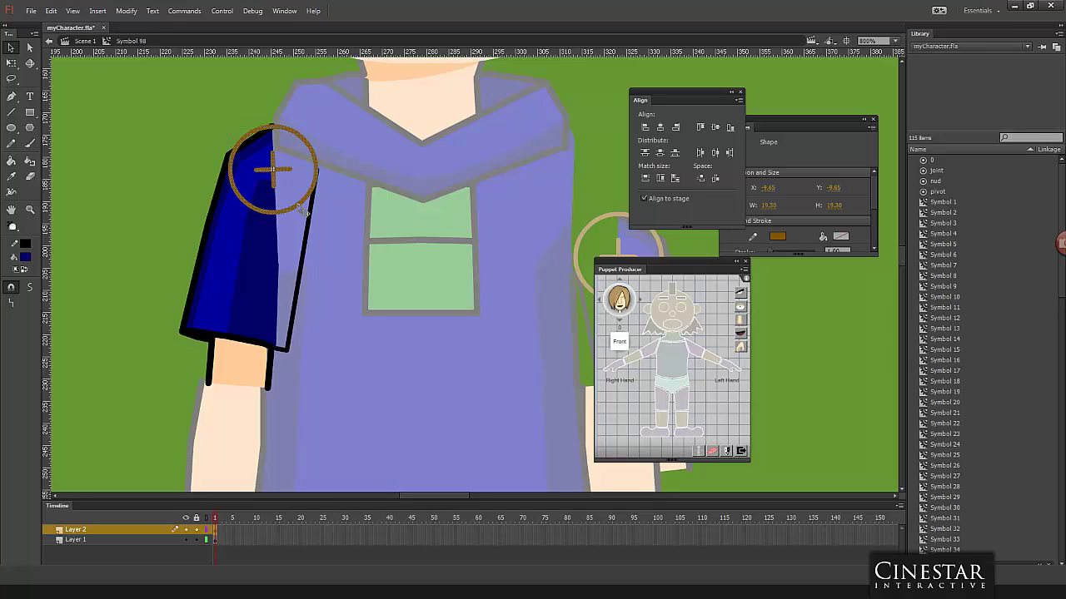
{"action": "left_click", "coordinate": [293, 341]}
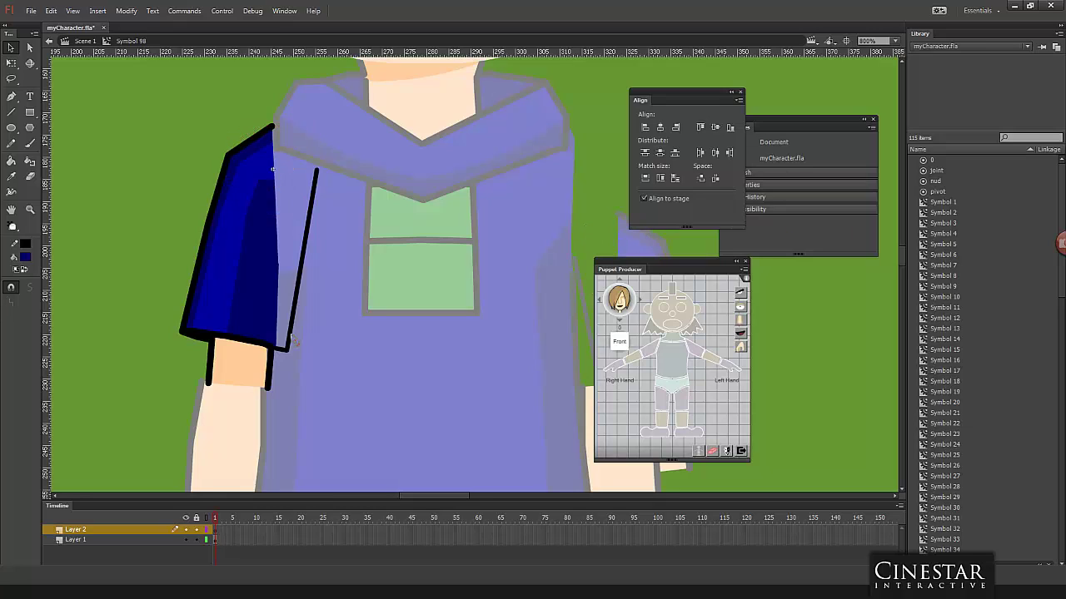
{"action": "left_click", "coordinate": [224, 238]}
{"action": "right_click", "coordinate": [226, 239]}
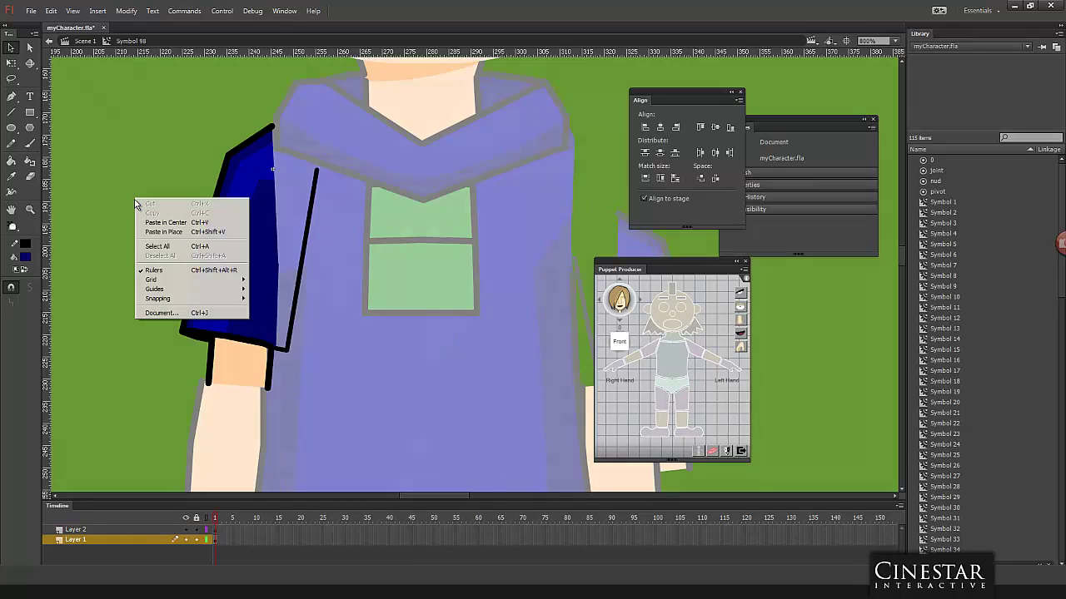
{"action": "left_click", "coordinate": [170, 232]}
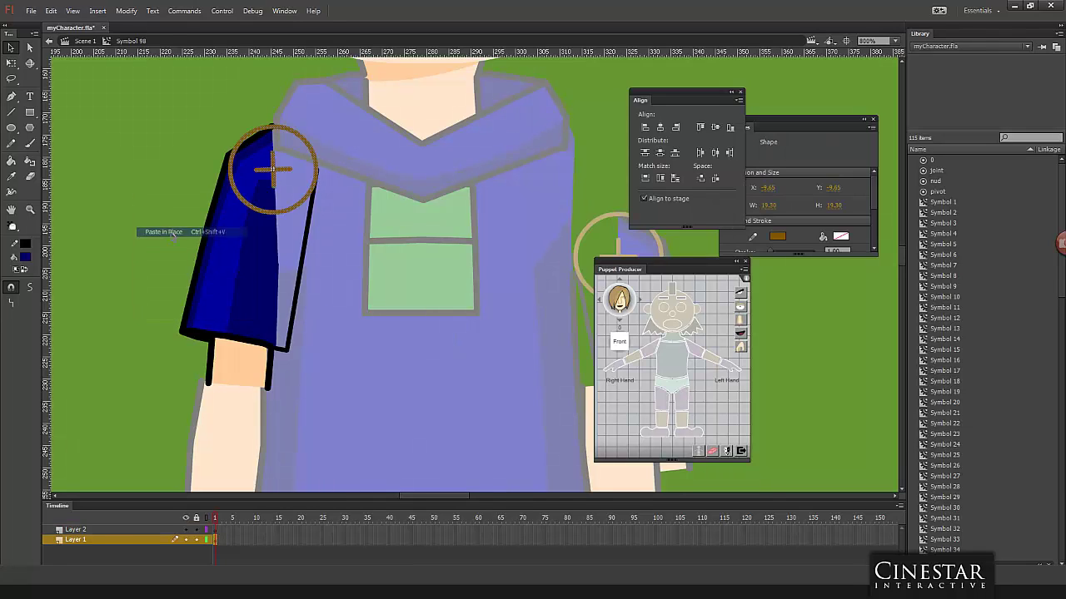
Step: Recolour the upper arcs of the joint circle on both sides of the shoulder black to match the sleeve outline
{"action": "left_click", "coordinate": [30, 161]}
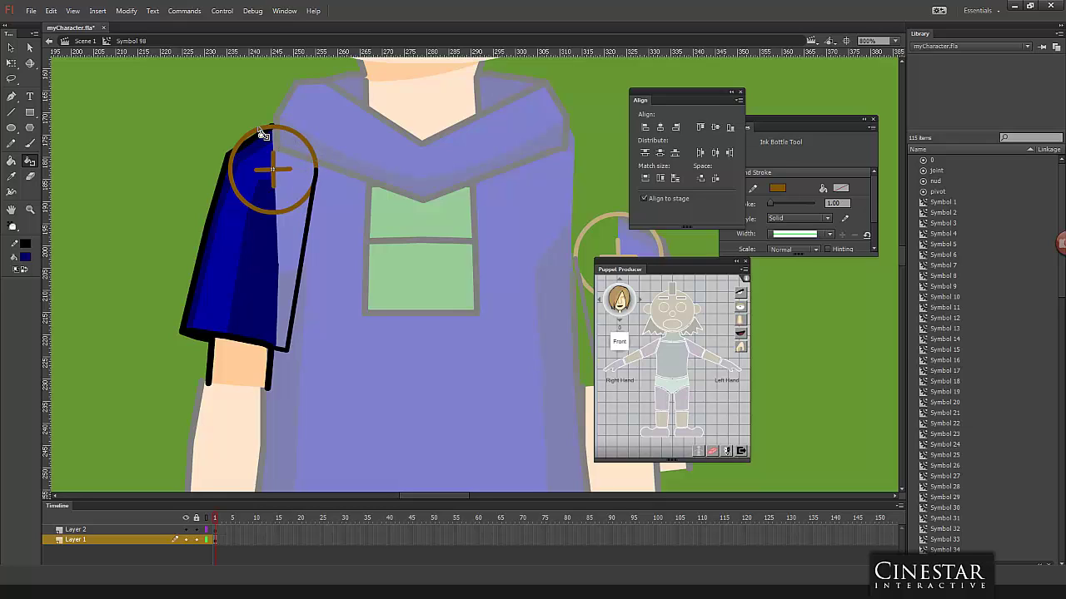
{"action": "left_click", "coordinate": [11, 47]}
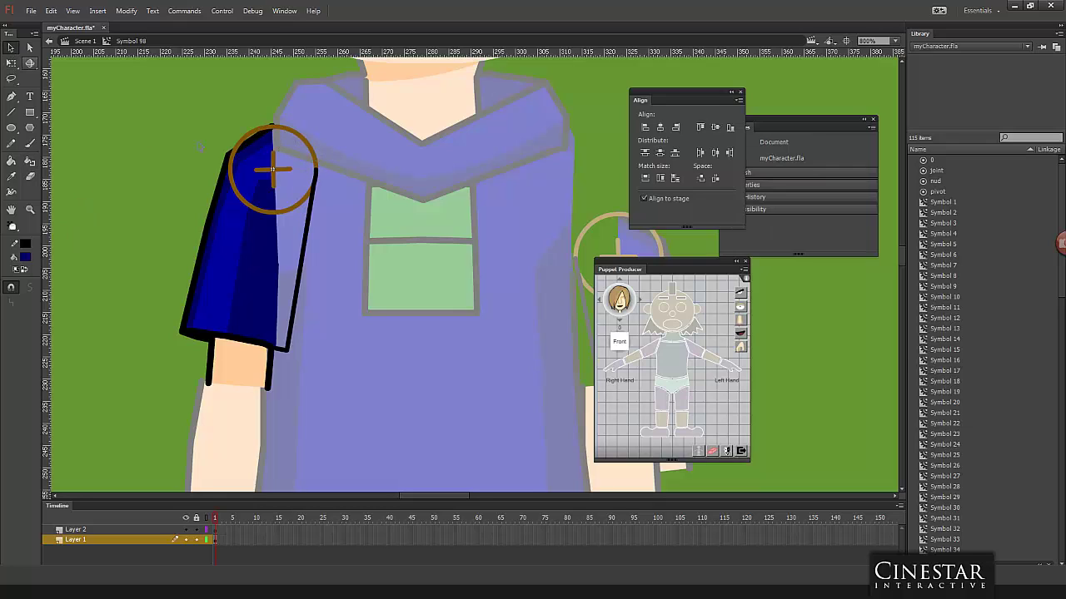
{"action": "left_click", "coordinate": [285, 130]}
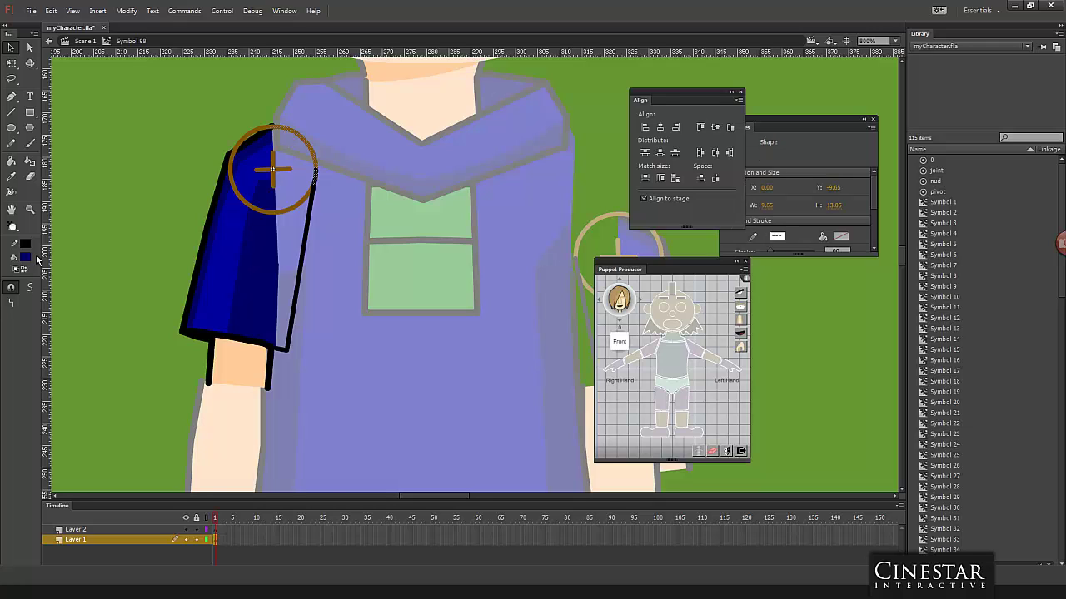
{"action": "left_click", "coordinate": [26, 243]}
{"action": "left_click", "coordinate": [29, 272]}
{"action": "left_click", "coordinate": [154, 181]}
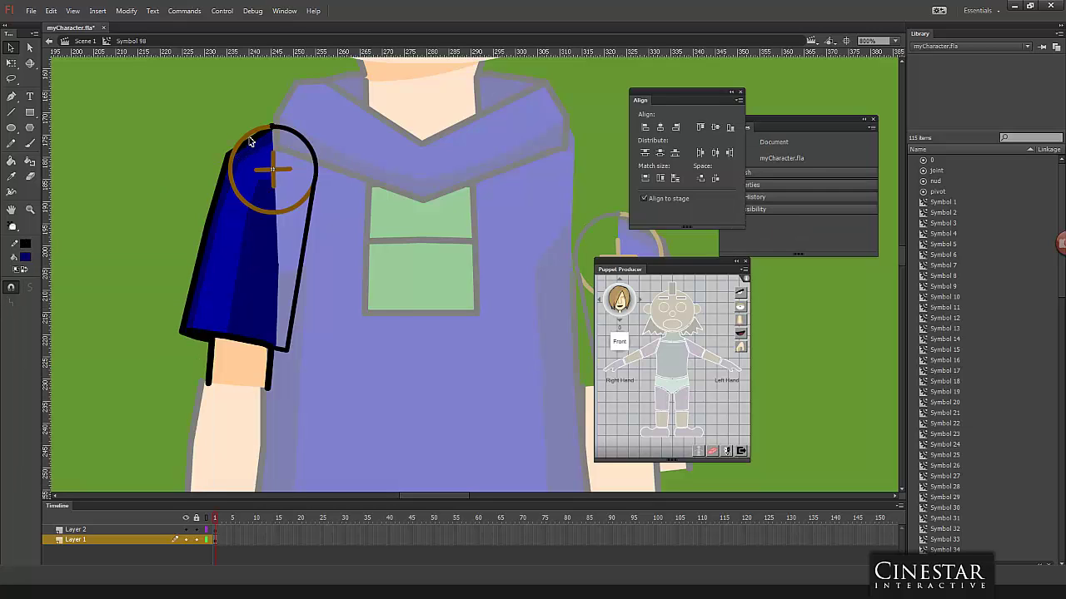
{"action": "left_click", "coordinate": [229, 159]}
{"action": "left_click", "coordinate": [26, 258]}
{"action": "left_click", "coordinate": [248, 162]}
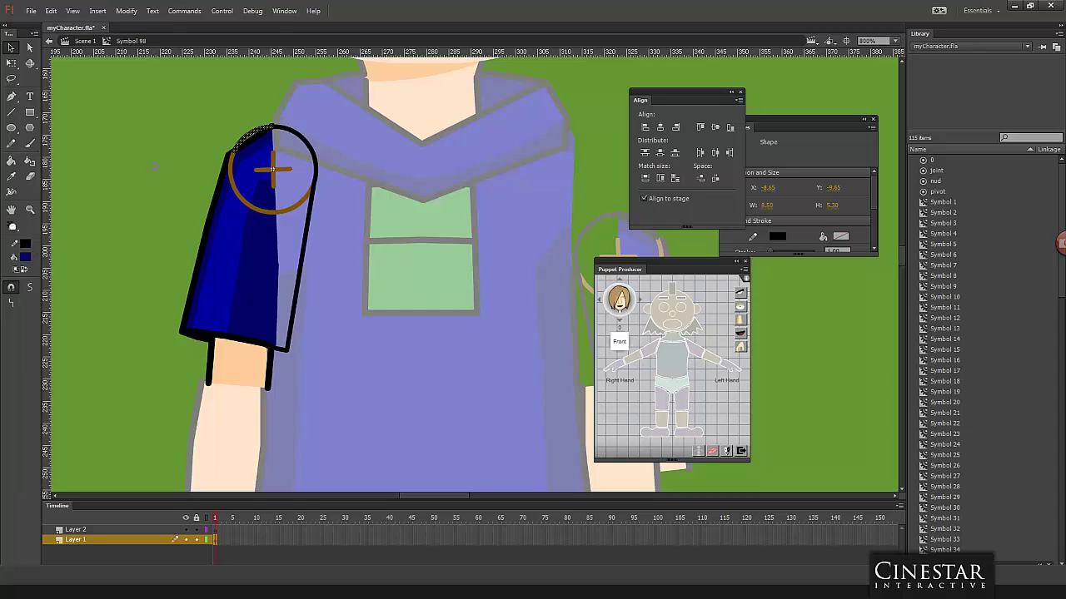
Step: Remove the old straight shoulder outline beneath the black arc and clean up the corner where the arc meets the sleeve
{"action": "left_click", "coordinate": [246, 154]}
{"action": "left_click", "coordinate": [256, 146]}
{"action": "left_click", "coordinate": [263, 143]}
{"action": "left_click", "coordinate": [269, 136]}
{"action": "left_click", "coordinate": [233, 157]}
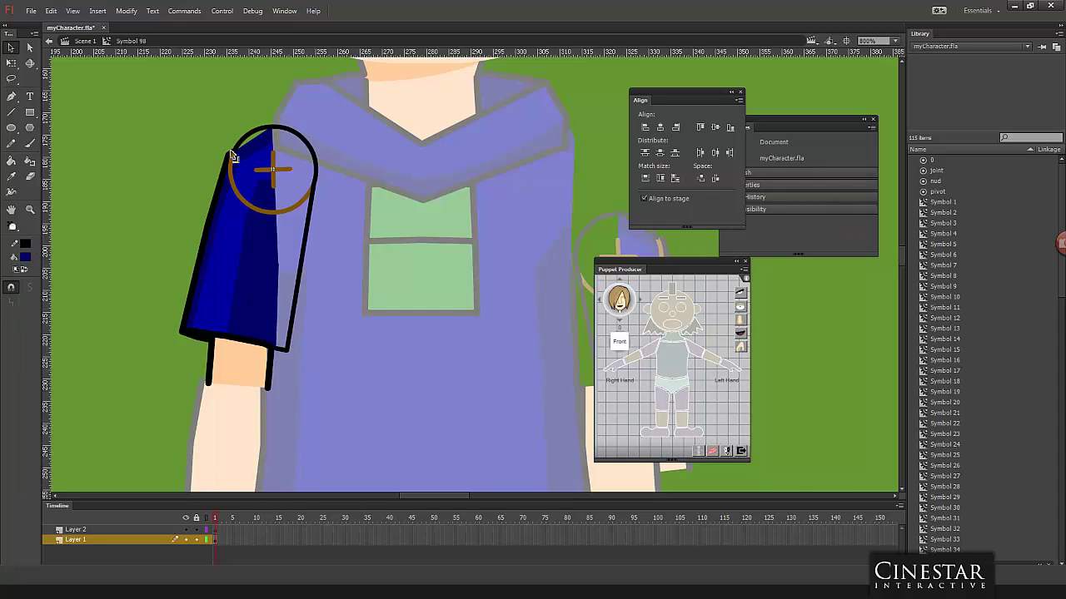
{"action": "left_click", "coordinate": [235, 156]}
{"action": "left_click", "coordinate": [232, 155]}
Step: Delete the remaining brown lower arc and the brown cross of the joint circle
{"action": "left_click", "coordinate": [238, 173]}
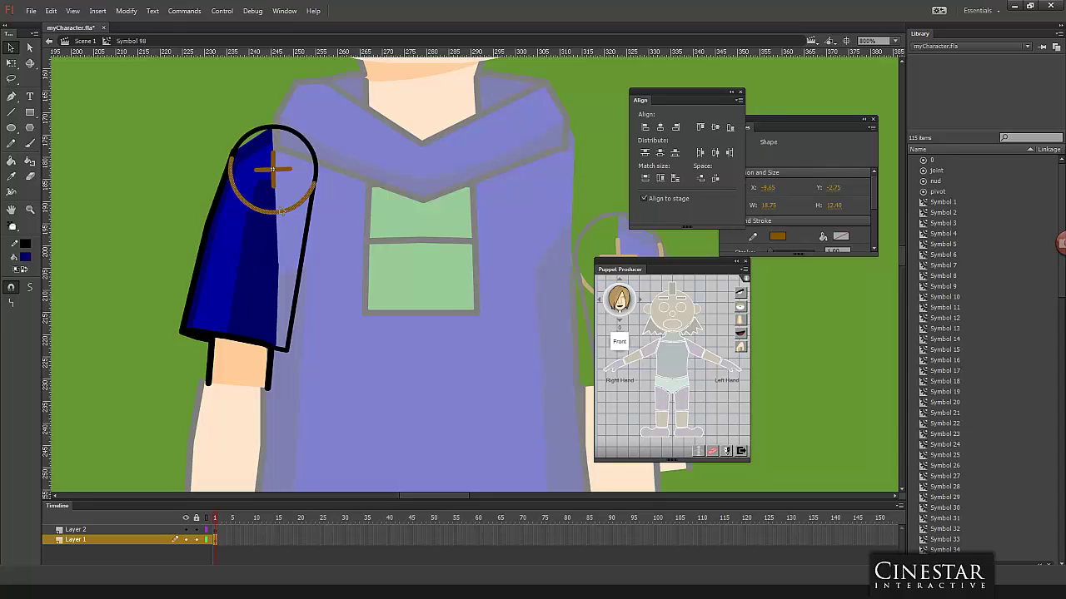
{"action": "key", "text": "Delete"}
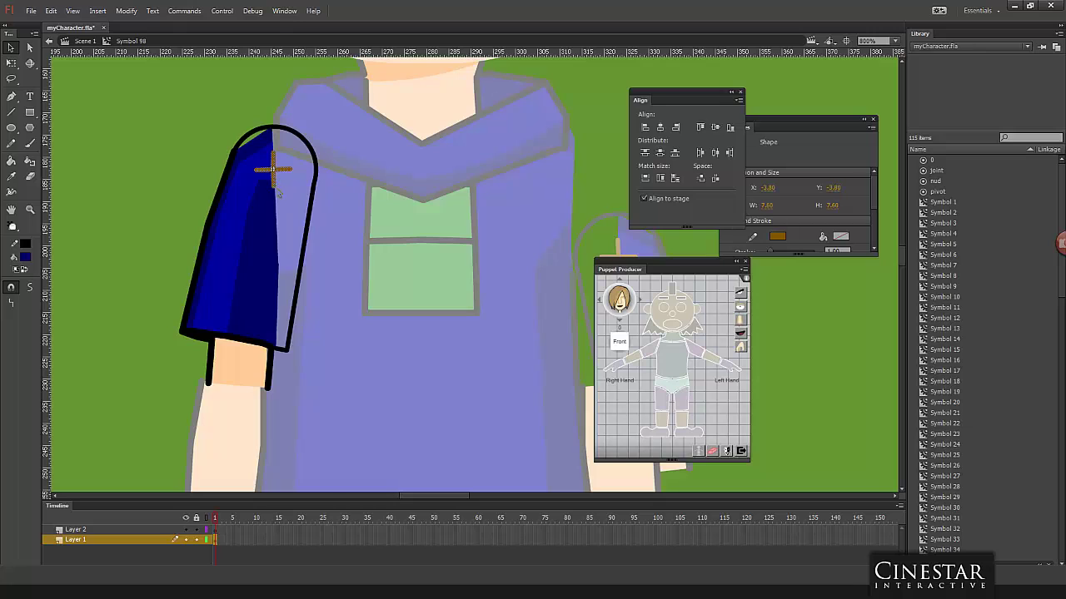
{"action": "key", "text": "Delete"}
Step: Fill the empty areas under the shoulder arc and along the inner sleeve with the dark blue colour
{"action": "key", "text": "ctrl+e"}
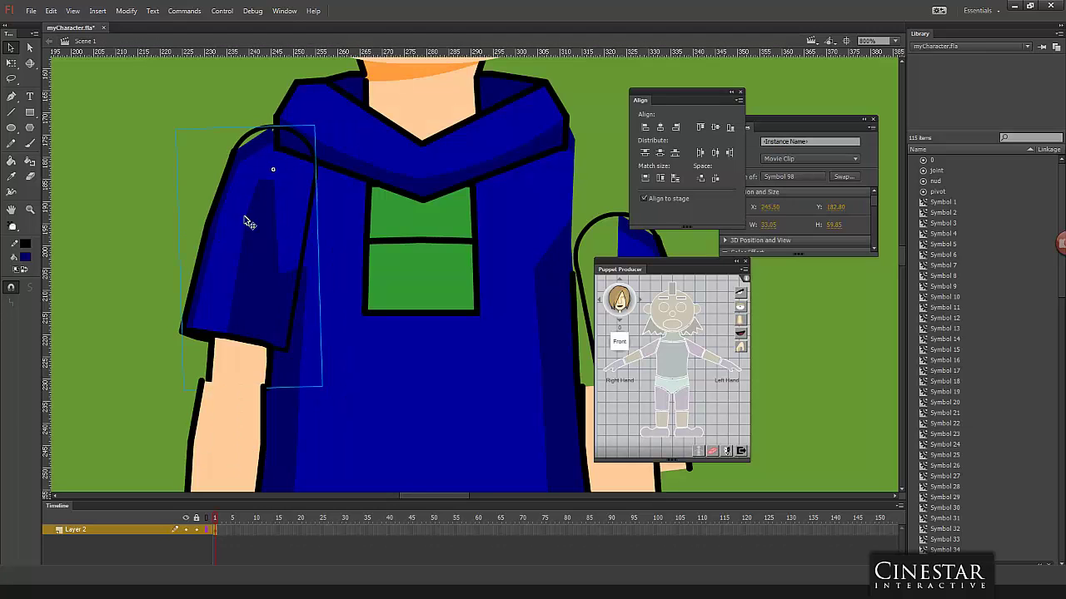
{"action": "double_click", "coordinate": [242, 162]}
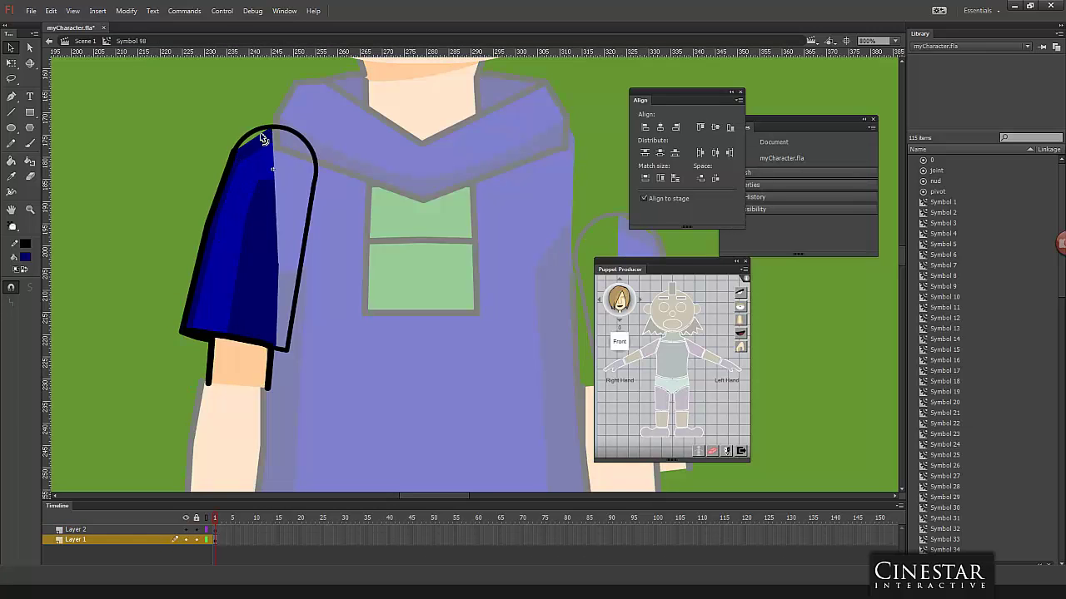
{"action": "left_click", "coordinate": [11, 161]}
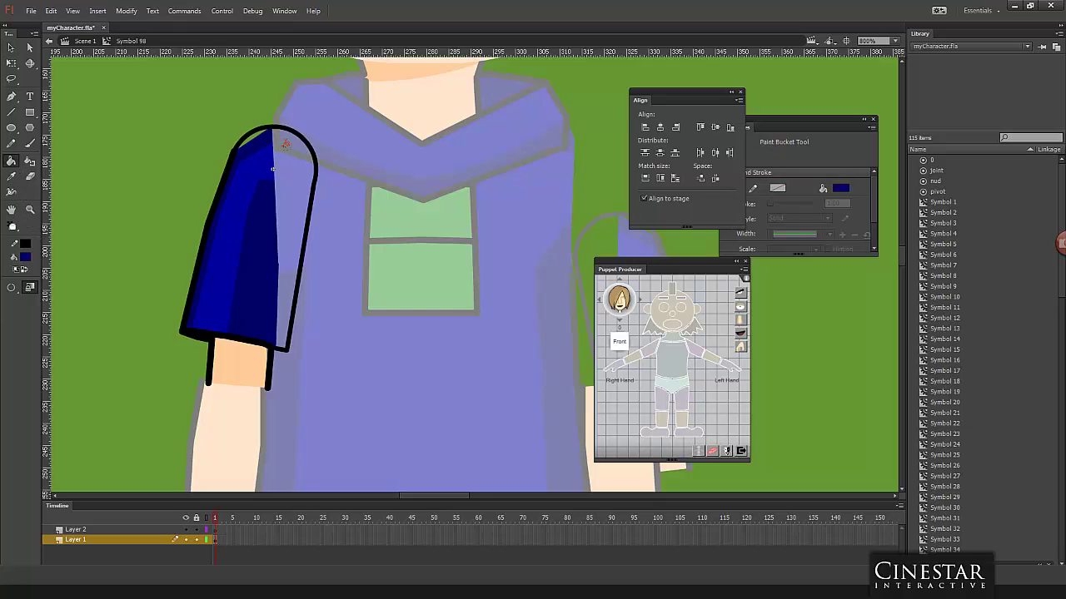
{"action": "left_click", "coordinate": [254, 143]}
{"action": "left_click", "coordinate": [289, 146]}
Step: Reshape the sleeve's shading edge near the shoulder, and send the upper arm symbol behind the hoodie on the main stage
{"action": "left_click", "coordinate": [11, 47]}
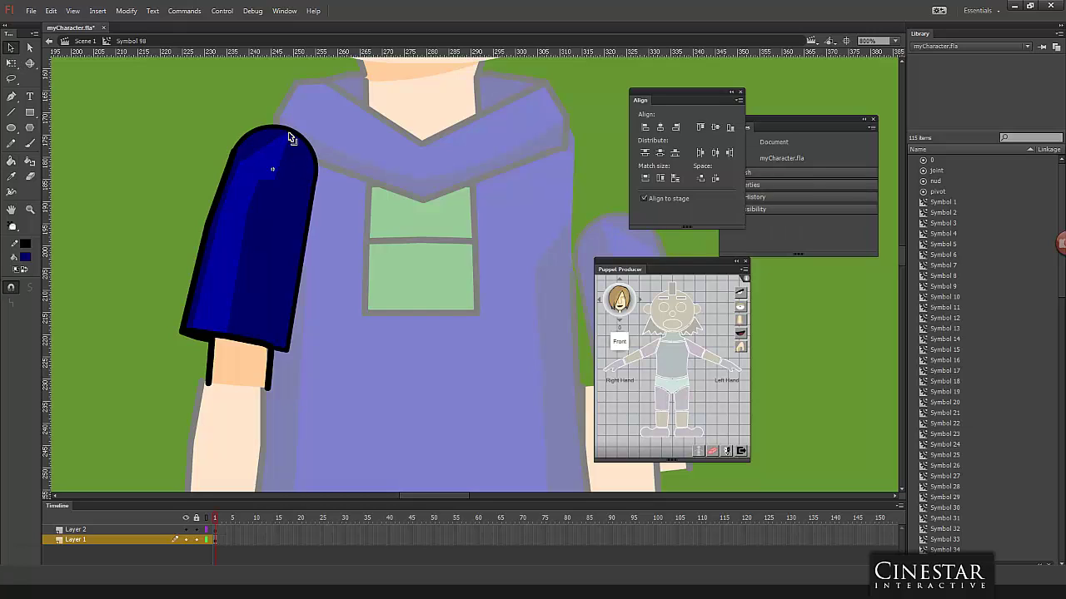
{"action": "mouse_move", "coordinate": [279, 182]}
{"action": "left_mouse_down"}
{"action": "mouse_move", "coordinate": [308, 179]}
{"action": "mouse_move", "coordinate": [297, 174]}
{"action": "mouse_move", "coordinate": [281, 190]}
{"action": "left_mouse_up"}
{"action": "key", "text": "ctrl+shift+a"}
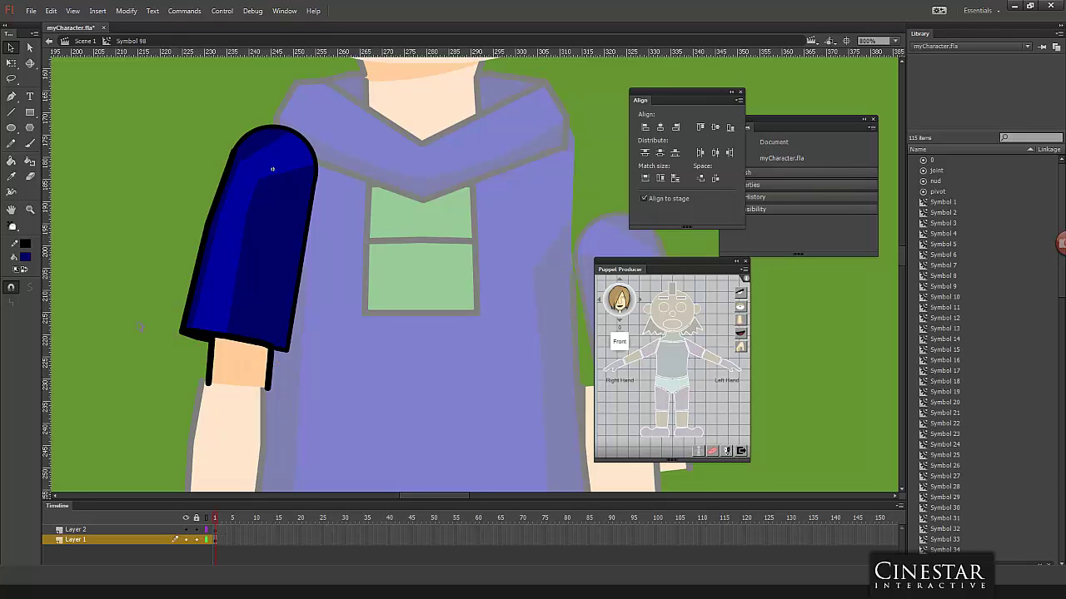
{"action": "key", "text": "ctrl+e"}
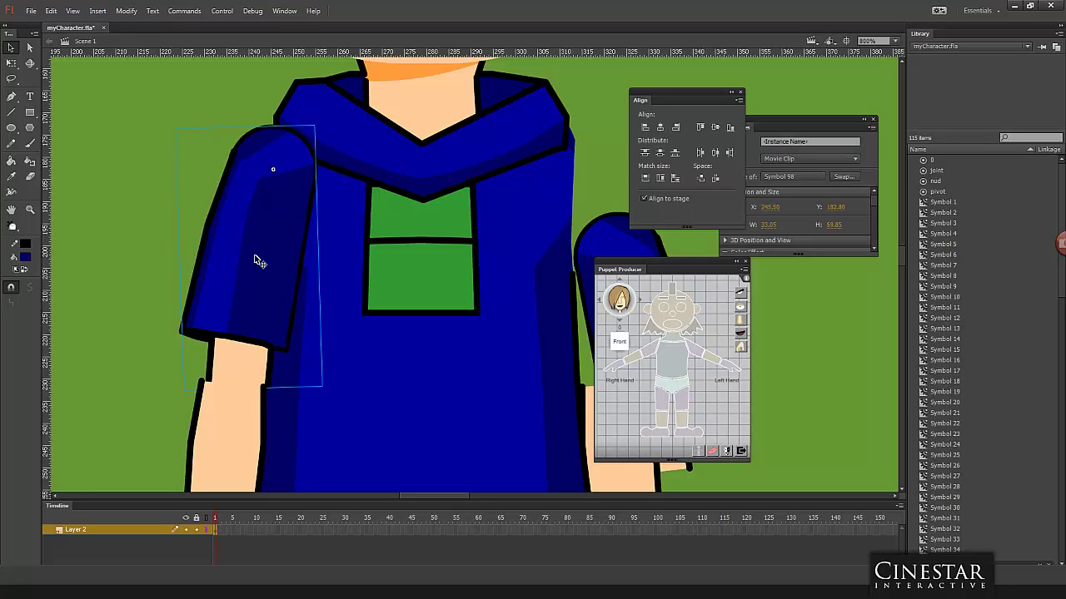
{"action": "key", "text": "ctrl+Down"}
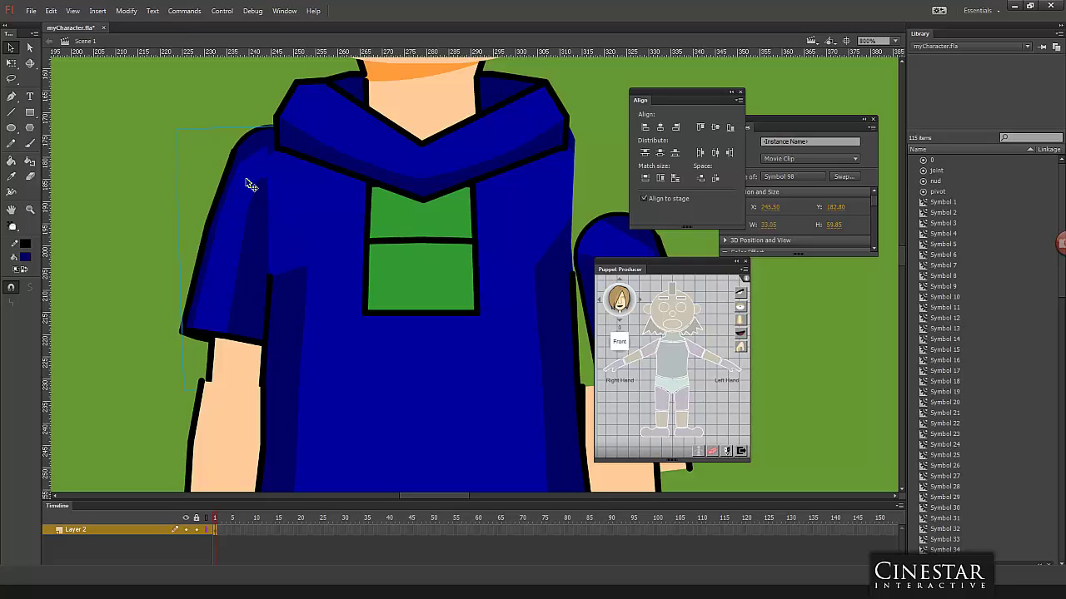
Step: Display Layer 1 of the upper arm symbol as outlines and examine how the rounded shoulder overlaps the torso
{"action": "double_click", "coordinate": [268, 196]}
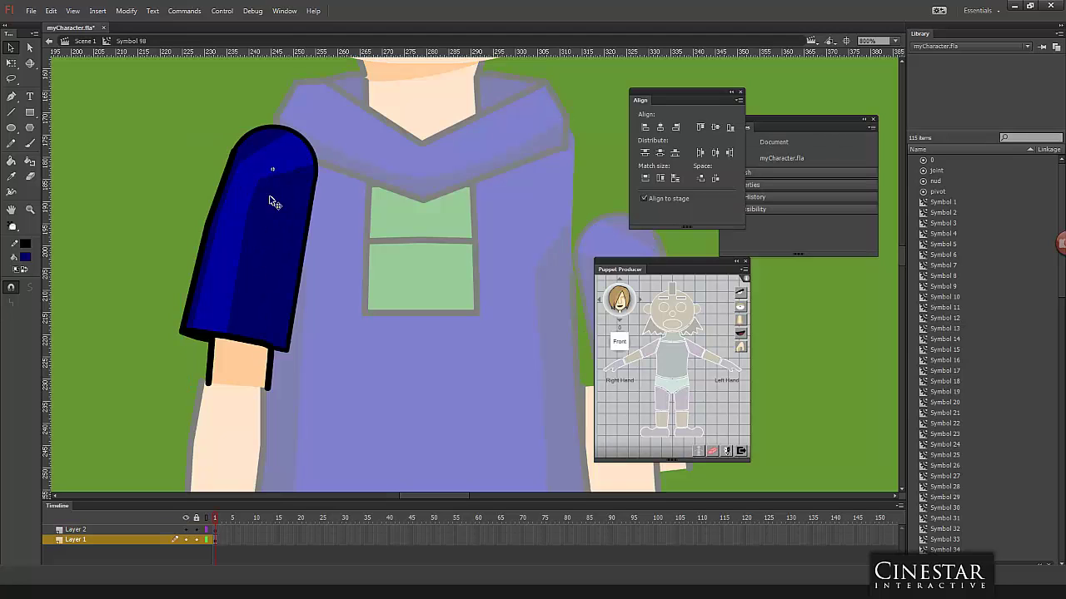
{"action": "left_click", "coordinate": [207, 520]}
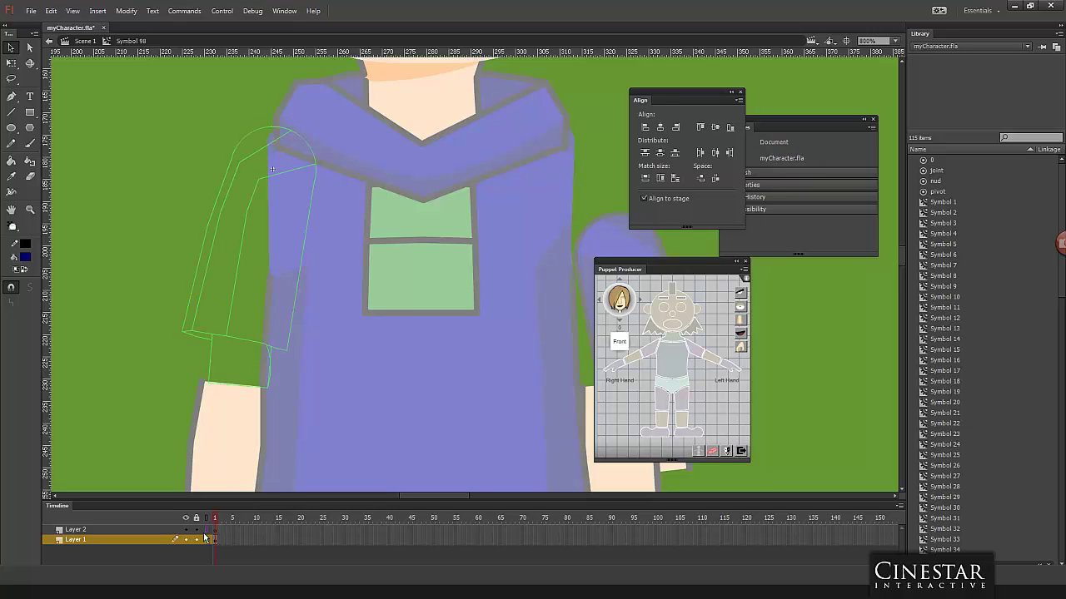
{"action": "double_click", "coordinate": [125, 305]}
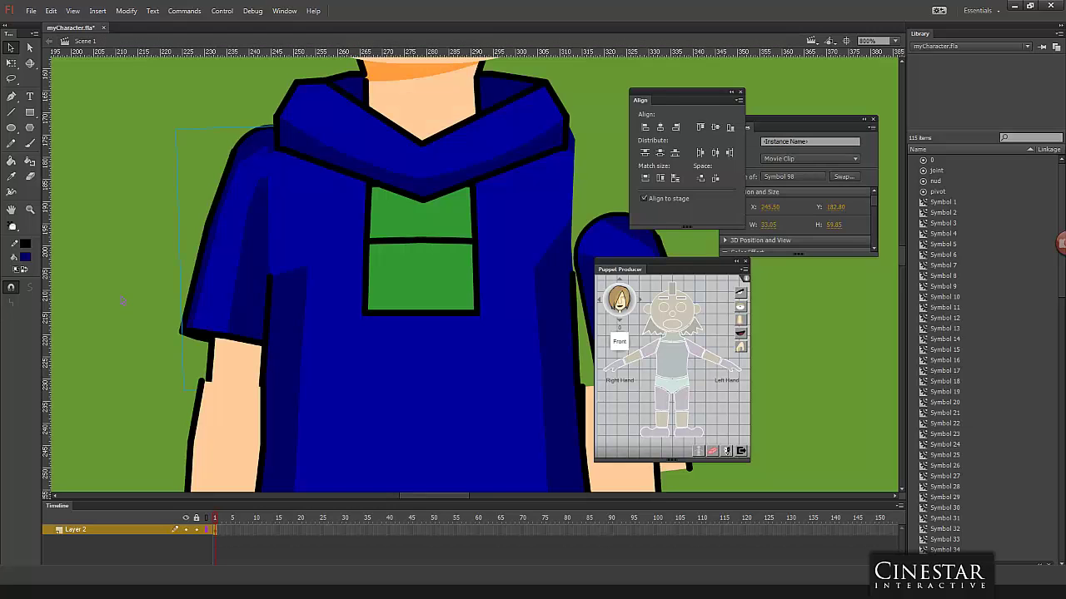
{"action": "double_click", "coordinate": [235, 247]}
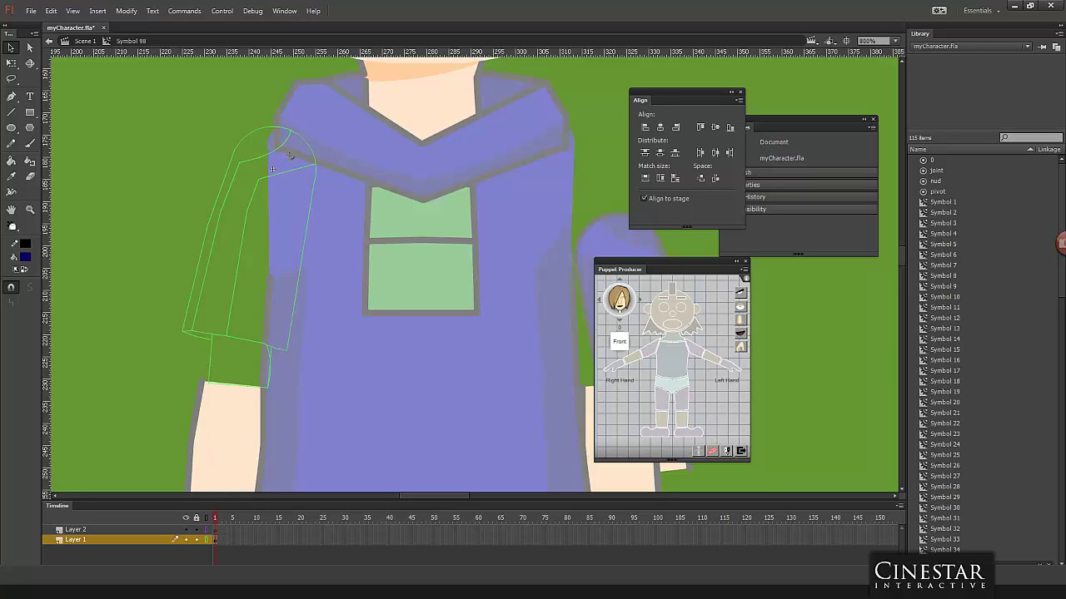
{"action": "left_click_drag", "start_coordinate": [290, 154], "coordinate": [336, 142]}
{"action": "double_click", "coordinate": [201, 198]}
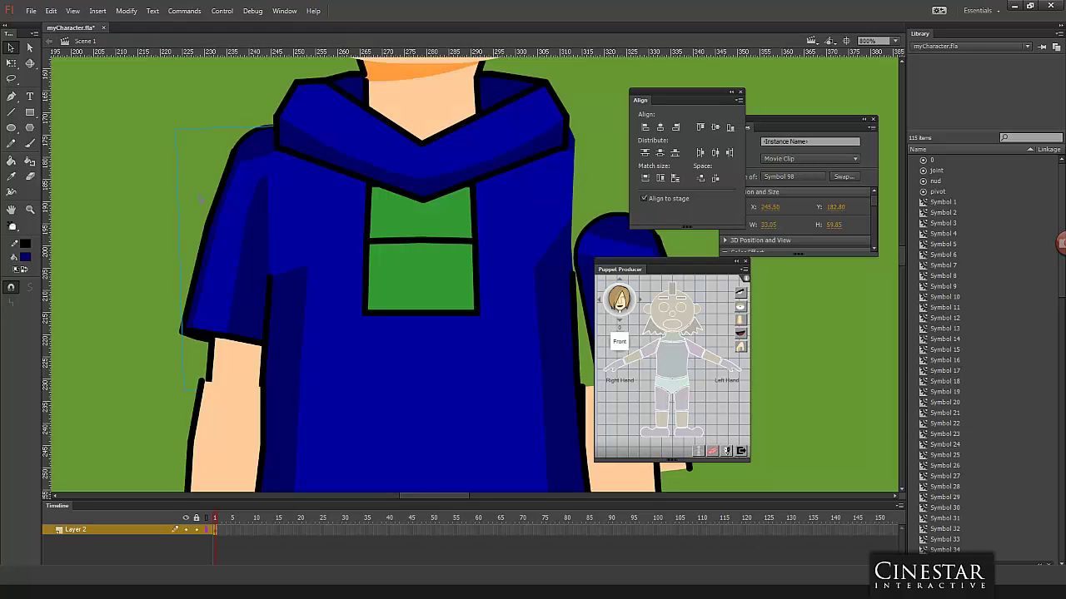
{"action": "left_click", "coordinate": [142, 231]}
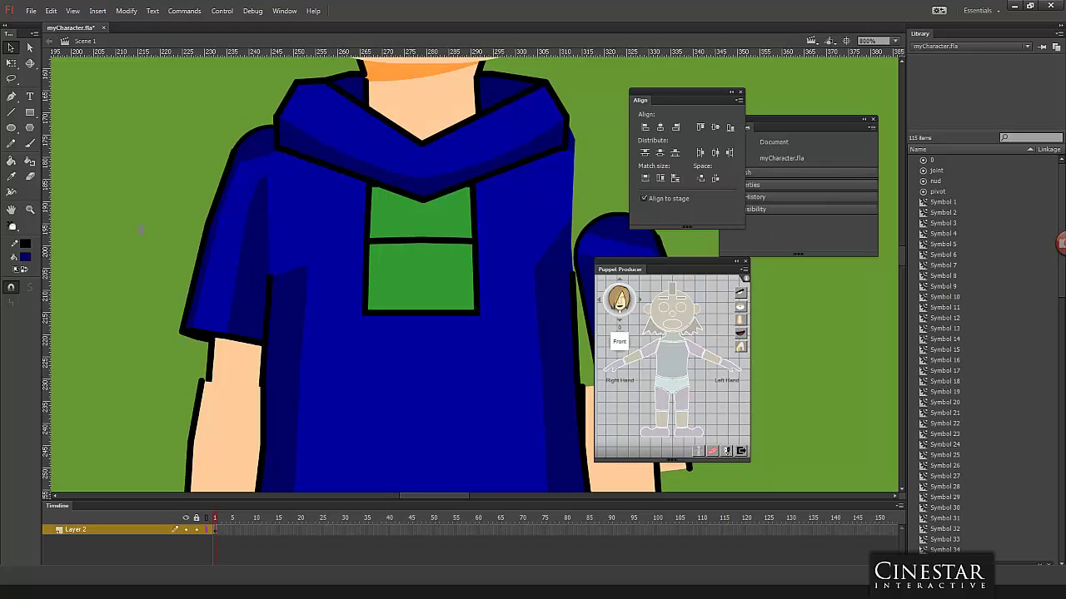
Step: Test the shoulder joint by rotating the upper arm outward around its pivot with Free Transform, and return it to its original pose
{"action": "left_click", "coordinate": [223, 301]}
{"action": "left_click", "coordinate": [11, 63]}
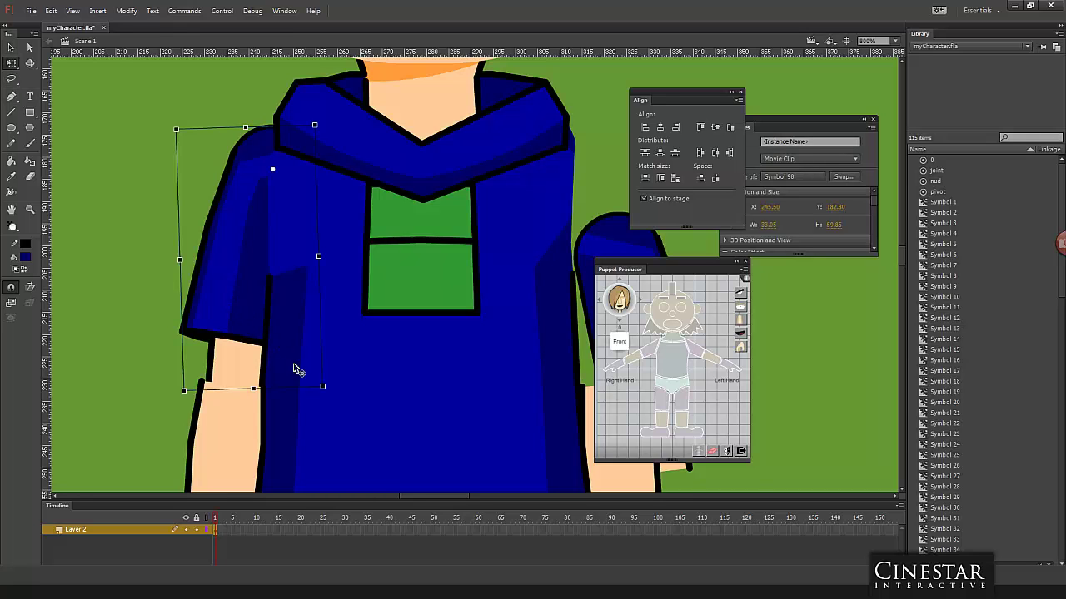
{"action": "left_click_drag", "start_coordinate": [295, 392], "coordinate": [148, 264]}
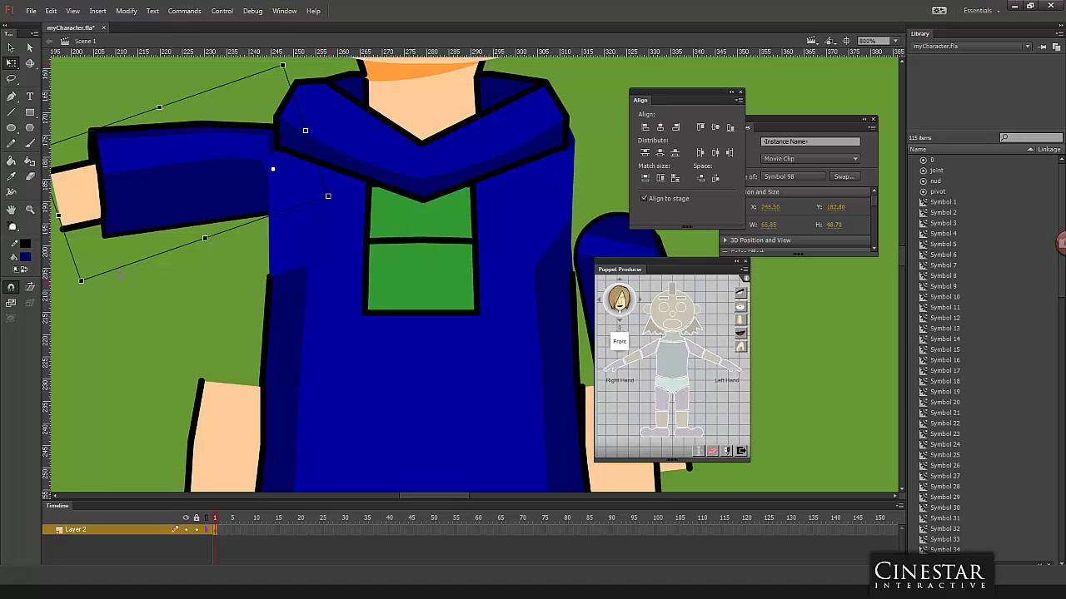
{"action": "left_click_drag", "start_coordinate": [88, 293], "coordinate": [292, 352]}
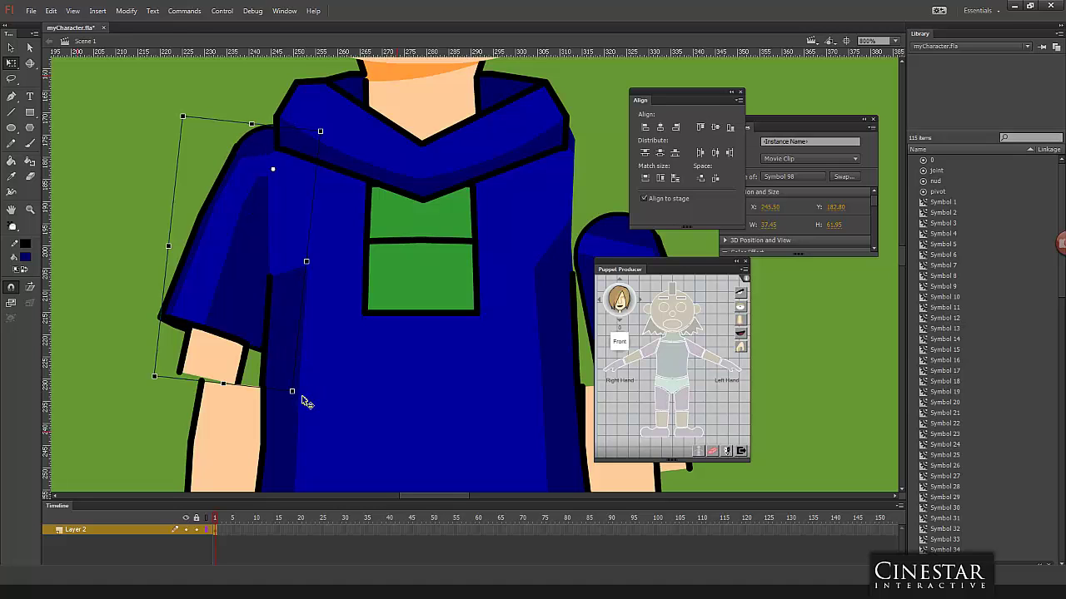
{"action": "left_click_drag", "start_coordinate": [301, 401], "coordinate": [238, 387]}
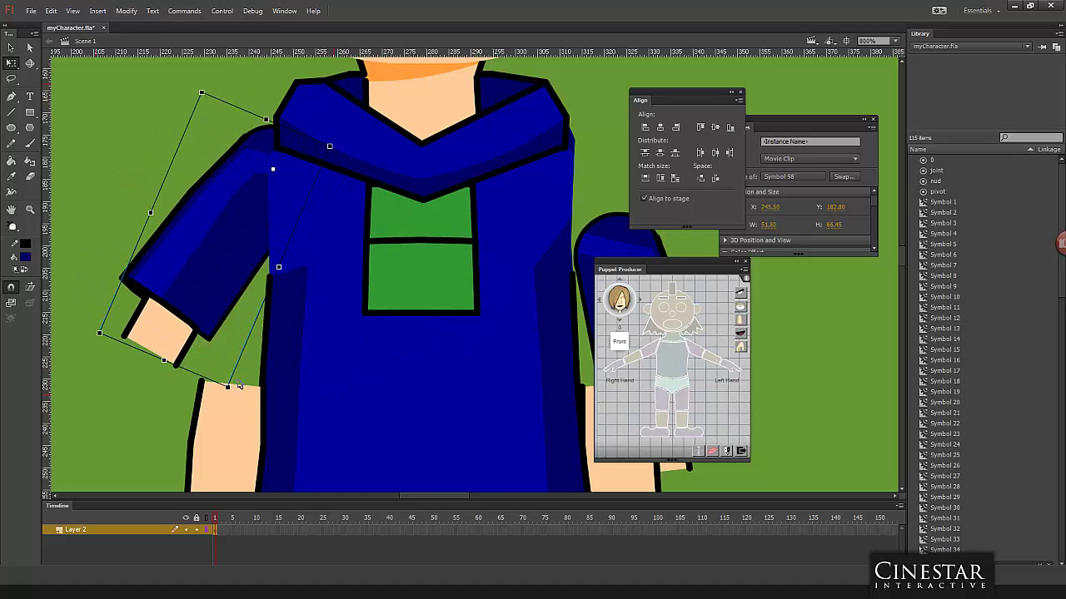
{"action": "key", "text": "ctrl+minus"}
{"action": "key", "text": "ctrl+minus"}
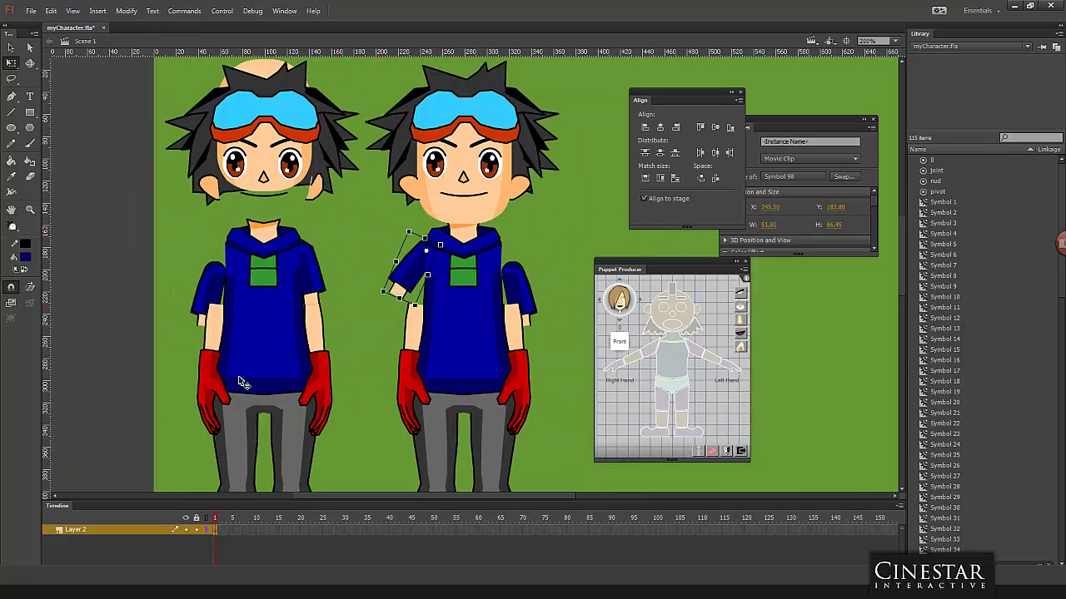
{"action": "left_click_drag", "start_coordinate": [397, 321], "coordinate": [423, 345]}
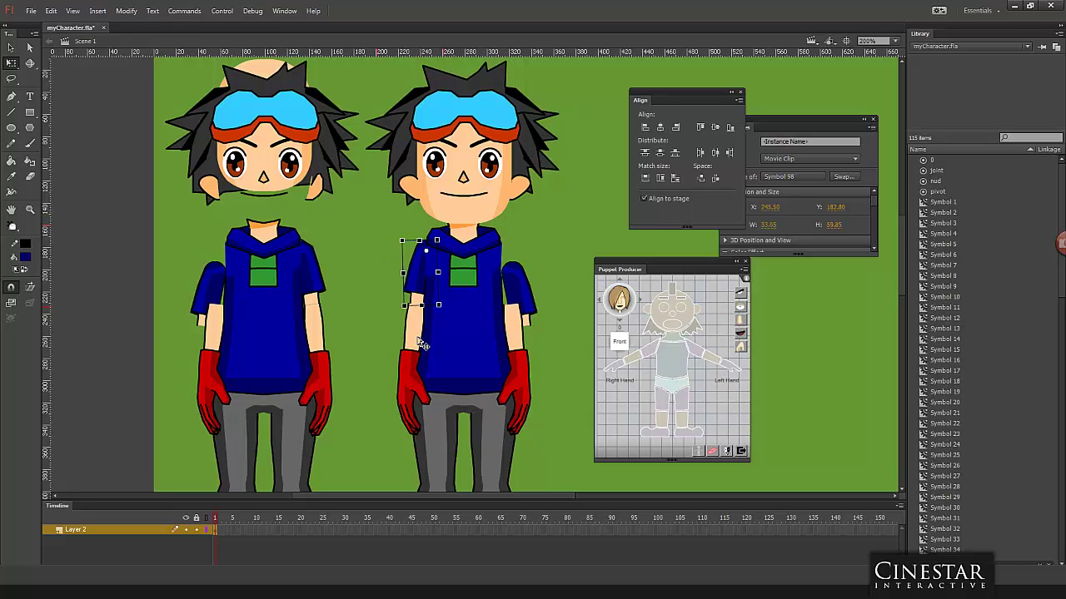
{"action": "left_click", "coordinate": [379, 330]}
Step: Open the forearm symbol and shift all its artwork down so the elbow end sits on the registration point
{"action": "left_click", "coordinate": [413, 338]}
{"action": "double_click", "coordinate": [413, 323]}
{"action": "key", "text": "ctrl+equal"}
{"action": "key", "text": "ctrl+equal"}
{"action": "key", "text": "ctrl+equal"}
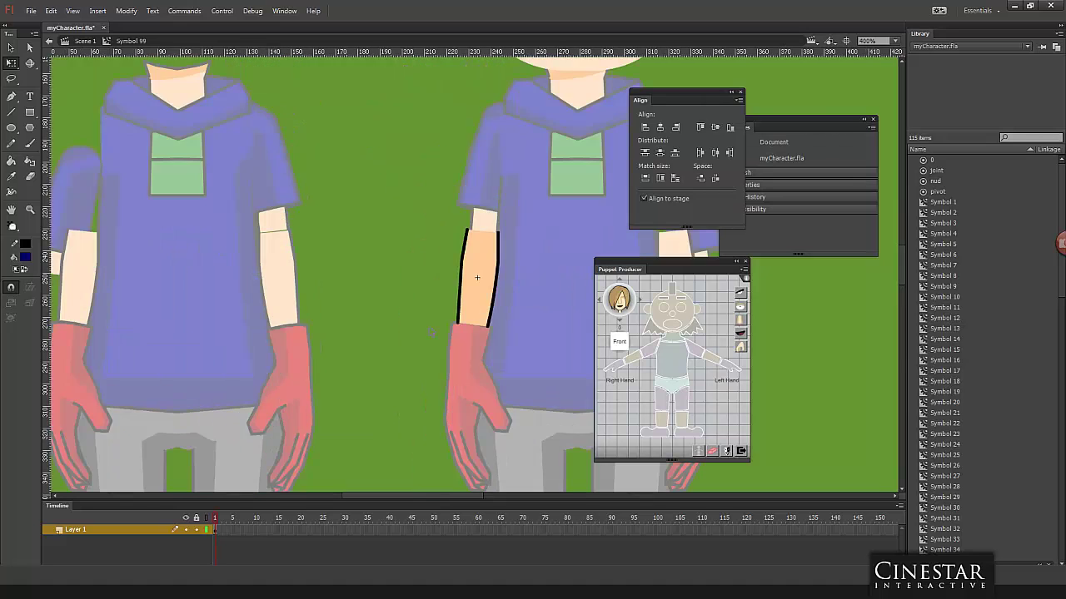
{"action": "left_click_drag", "start_coordinate": [418, 228], "coordinate": [309, 258]}
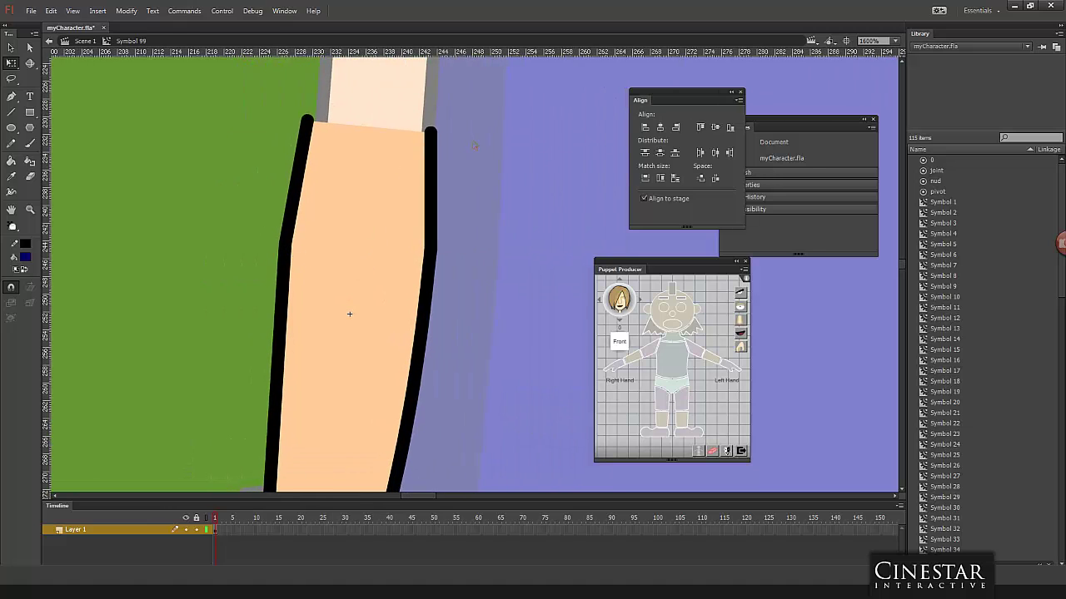
{"action": "key", "text": "ctrl+a"}
{"action": "left_click_drag", "start_coordinate": [374, 131], "coordinate": [354, 320]}
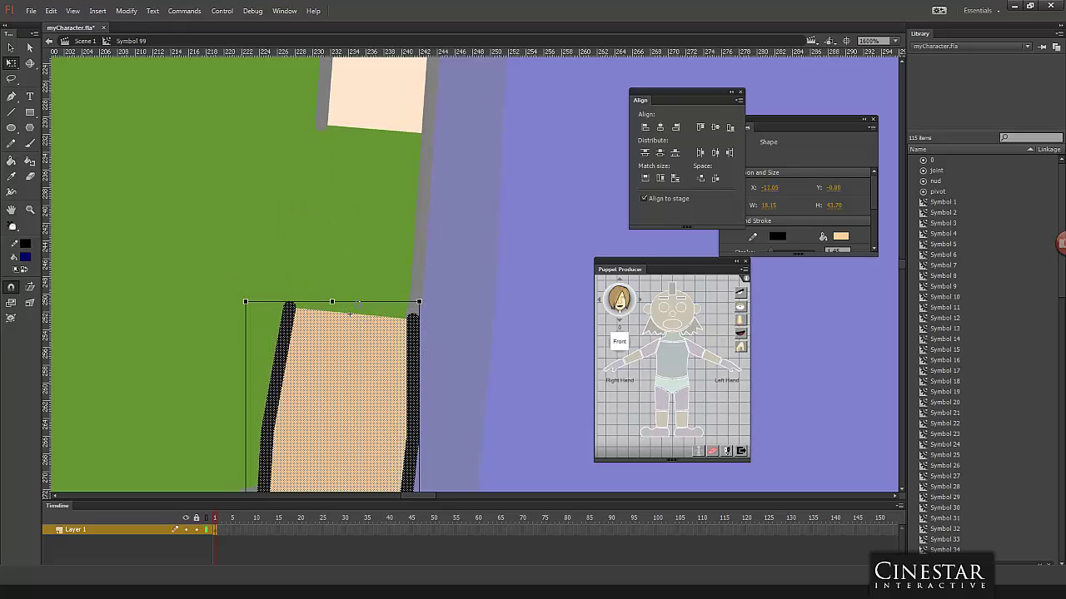
Step: Move the forearm back under the upper arm on the main stage, rotated slightly to line up, and open the upper arm symbol
{"action": "double_click", "coordinate": [263, 235]}
{"action": "left_click_drag", "start_coordinate": [363, 330], "coordinate": [376, 176]}
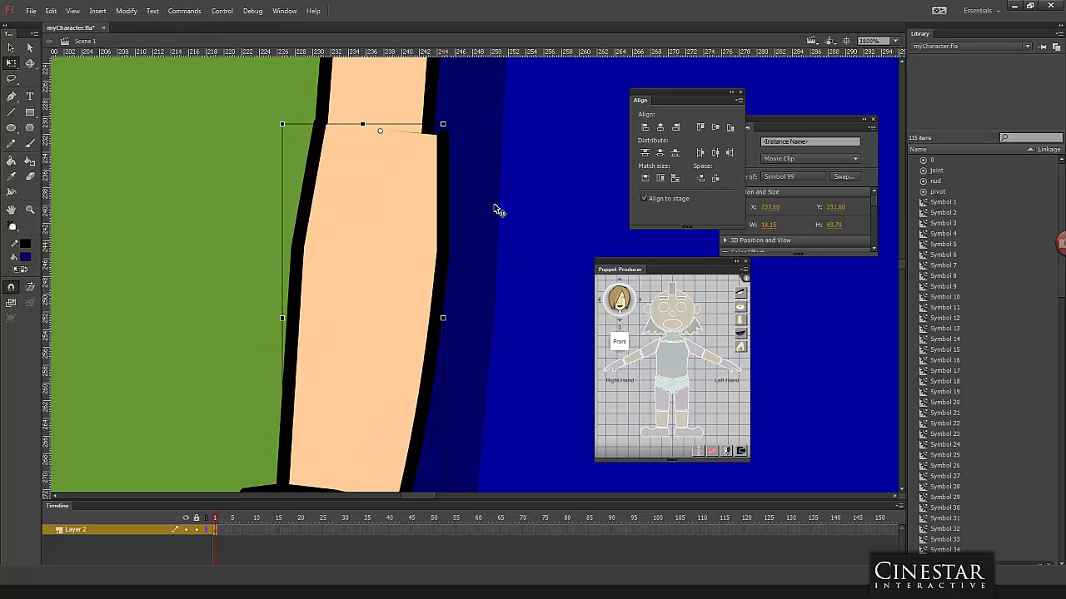
{"action": "key", "text": "ctrl+minus"}
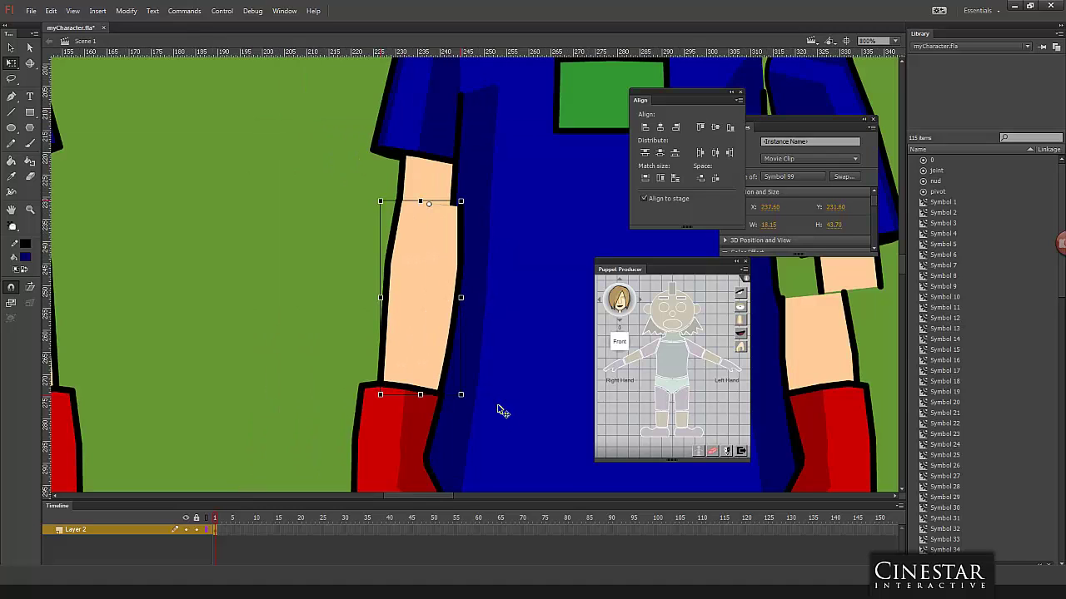
{"action": "left_click_drag", "start_coordinate": [492, 388], "coordinate": [436, 349]}
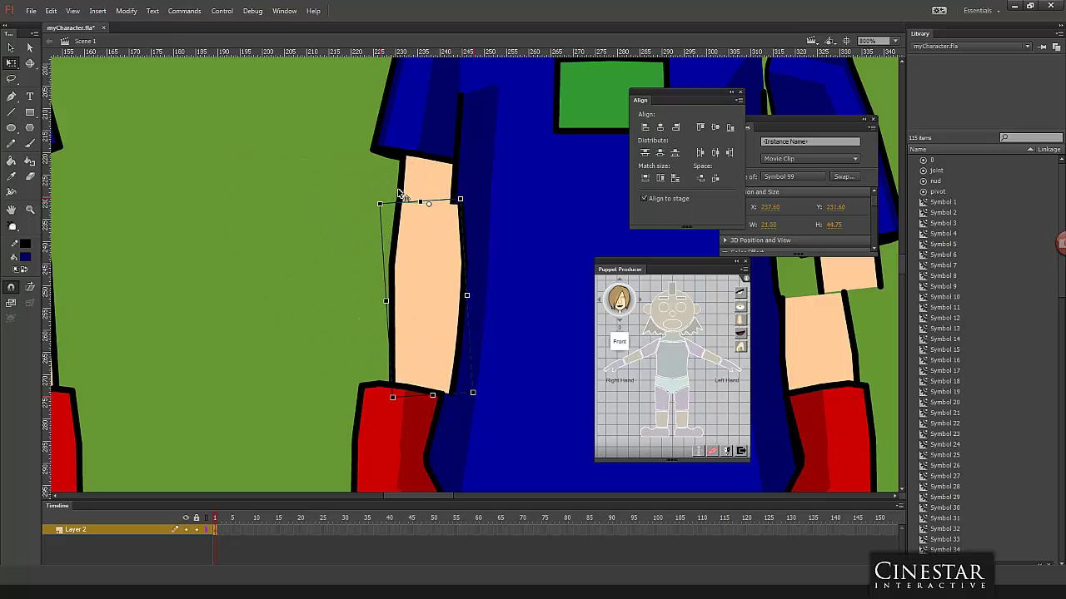
{"action": "double_click", "coordinate": [421, 175]}
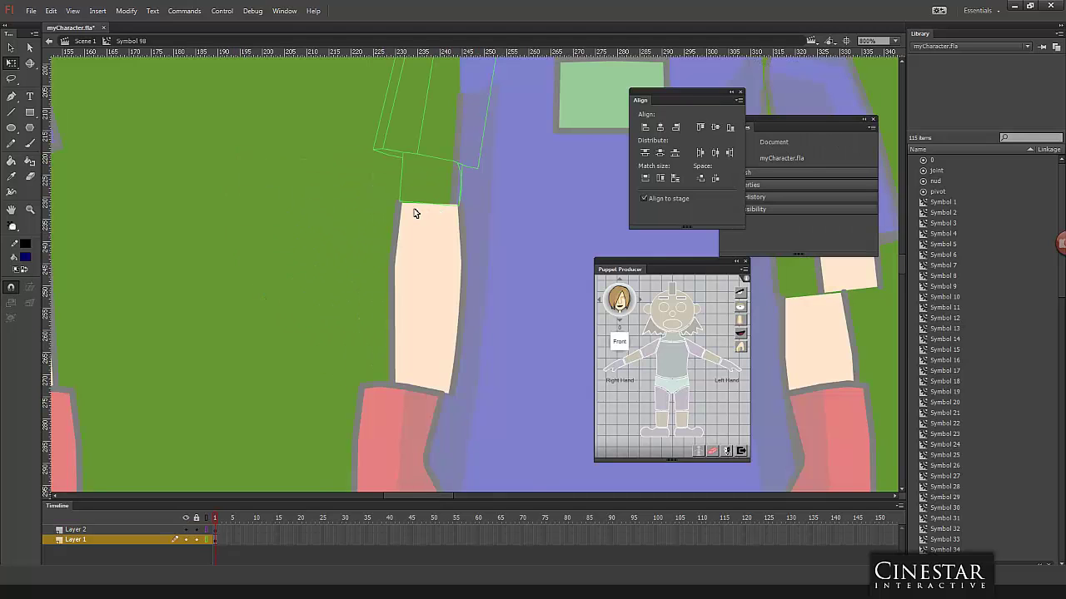
{"action": "key", "text": "ctrl+equal"}
{"action": "scroll", "coordinate": [477, 277], "scroll_direction": "down", "scroll_amount": 5}
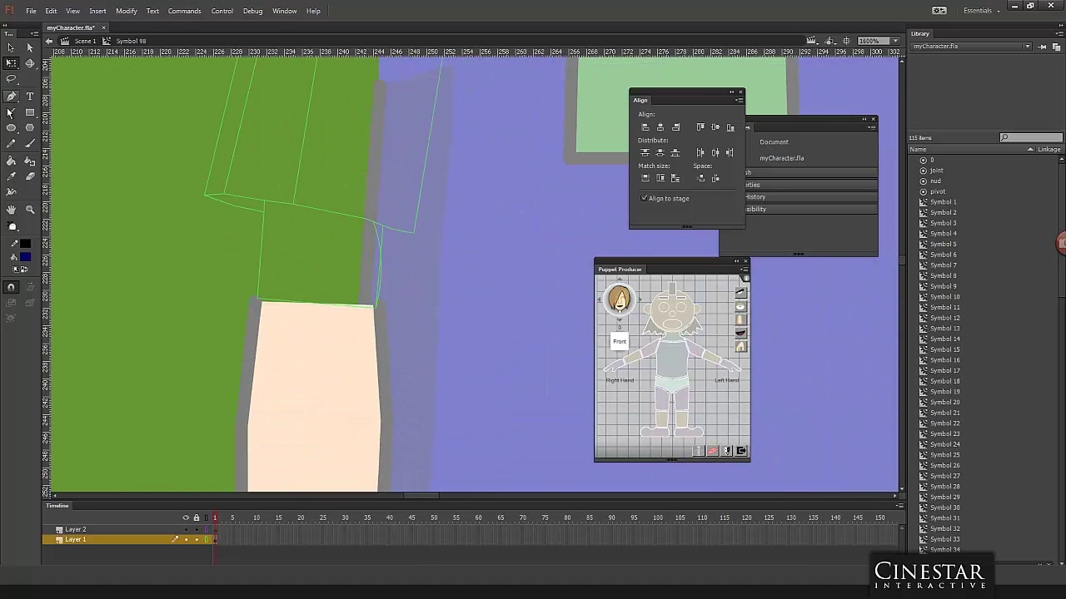
{"action": "left_click", "coordinate": [11, 128]}
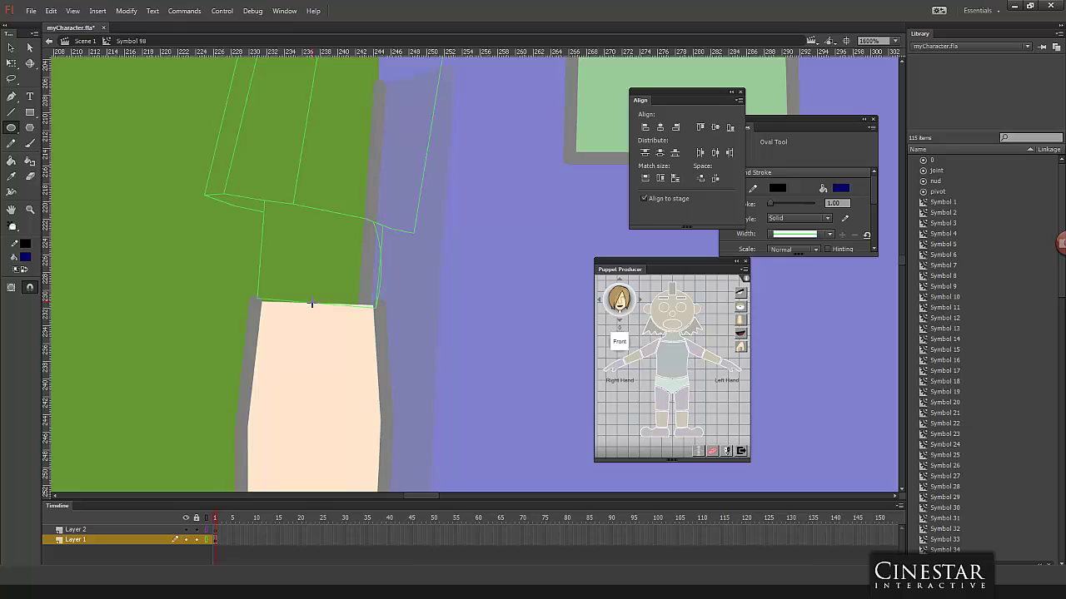
{"action": "left_click_drag", "start_coordinate": [337, 321], "coordinate": [373, 361]}
{"action": "left_click_drag", "start_coordinate": [373, 363], "coordinate": [374, 366]}
{"action": "left_click", "coordinate": [205, 540]}
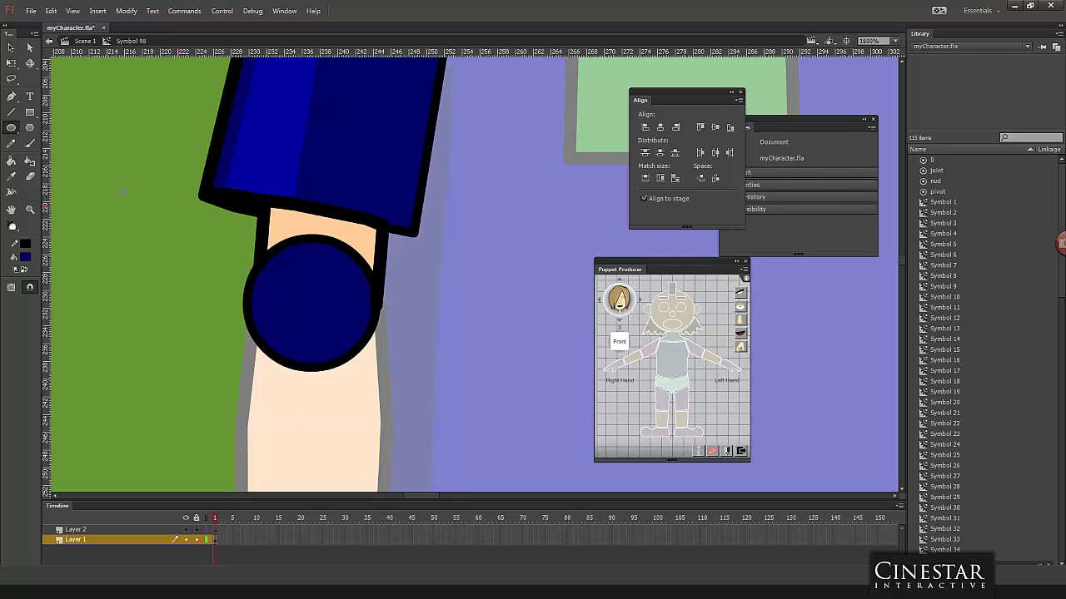
{"action": "left_click", "coordinate": [11, 48]}
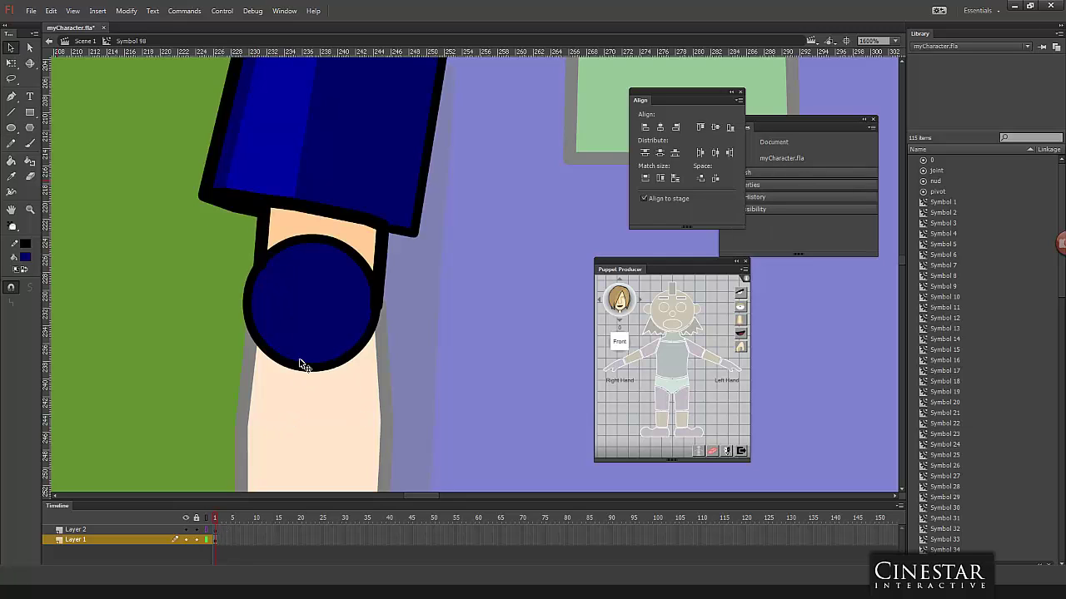
{"action": "key", "text": "ctrl+z"}
{"action": "key", "text": "ctrl+z"}
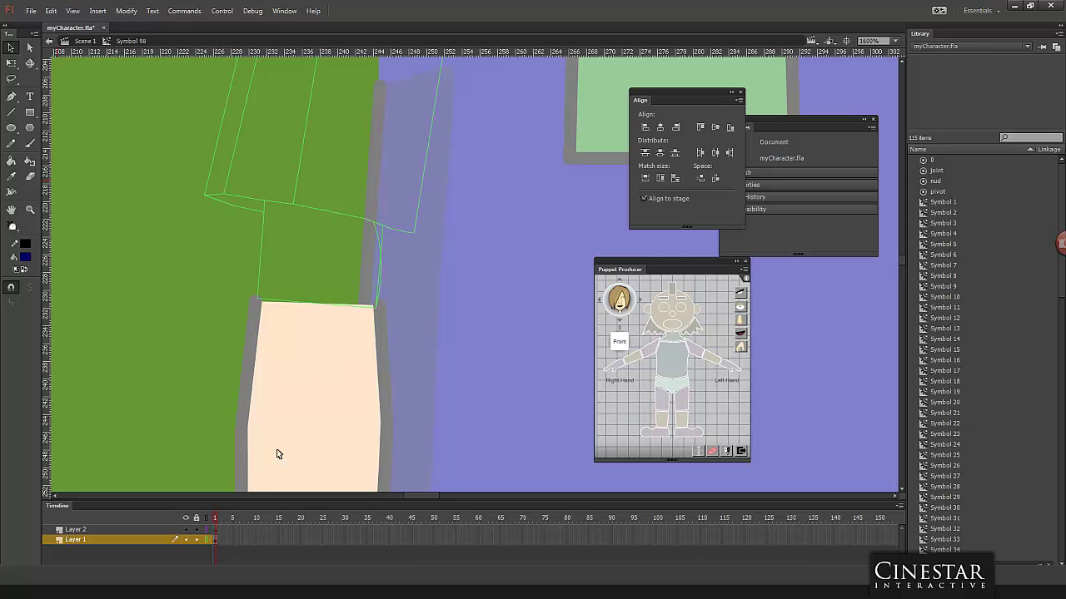
Step: Show Layer 1 of the upper arm symbol in full colour and draw a circle about 11 px wide beside the arm with skin fill #FFCC99
{"action": "left_click", "coordinate": [206, 540]}
{"action": "left_click", "coordinate": [13, 129]}
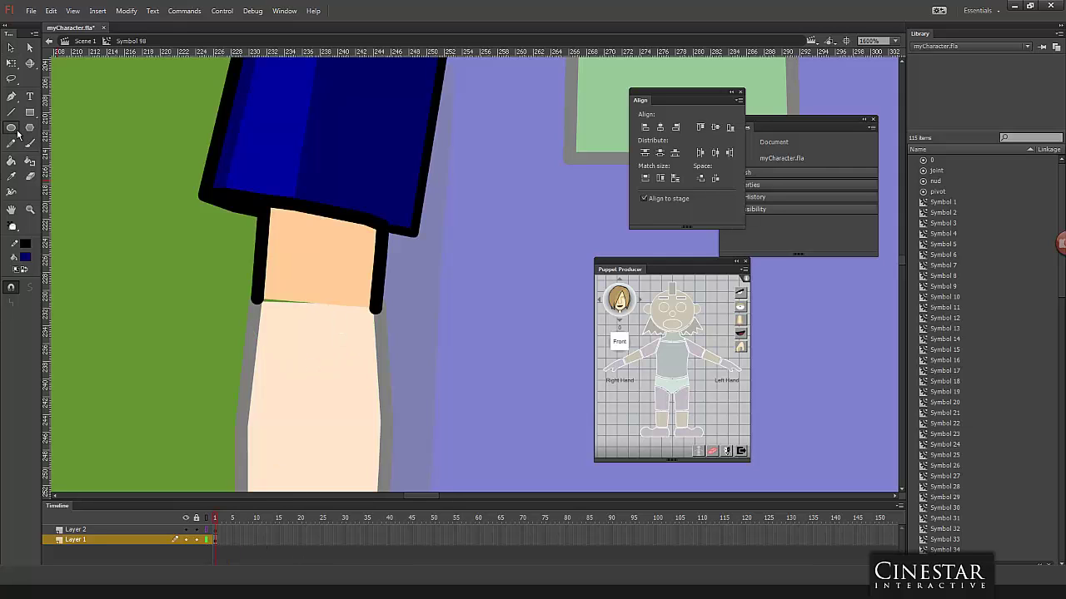
{"action": "left_click", "coordinate": [25, 257]}
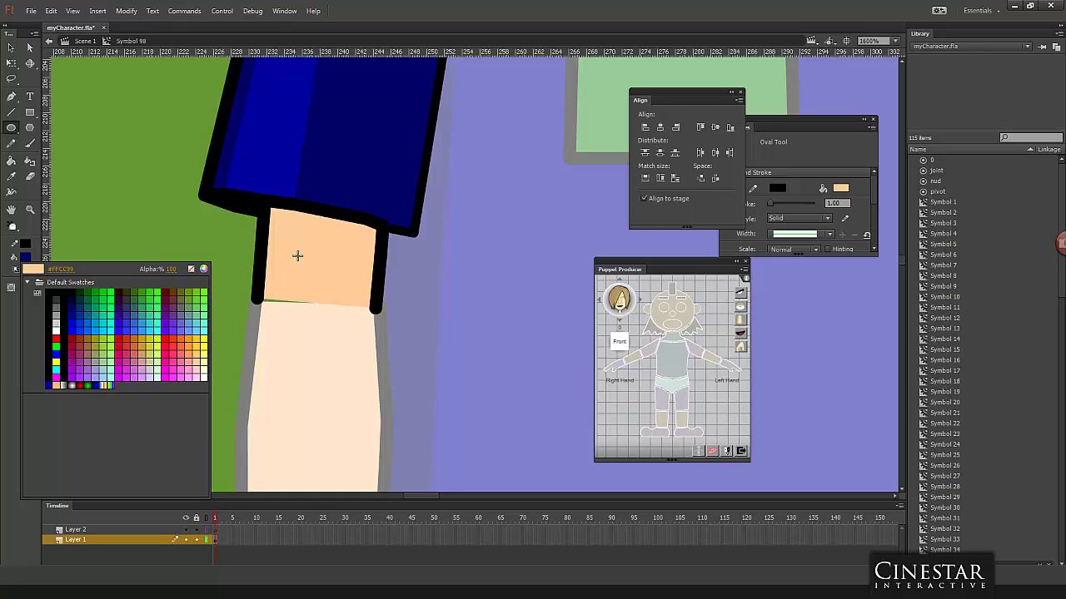
{"action": "left_click", "coordinate": [297, 255]}
{"action": "left_click_drag", "start_coordinate": [129, 281], "coordinate": [231, 383]}
Step: Place the skin-coloured circle over the elbow end of the upper arm and enlarge it to match the arm's width
{"action": "left_click", "coordinate": [11, 48]}
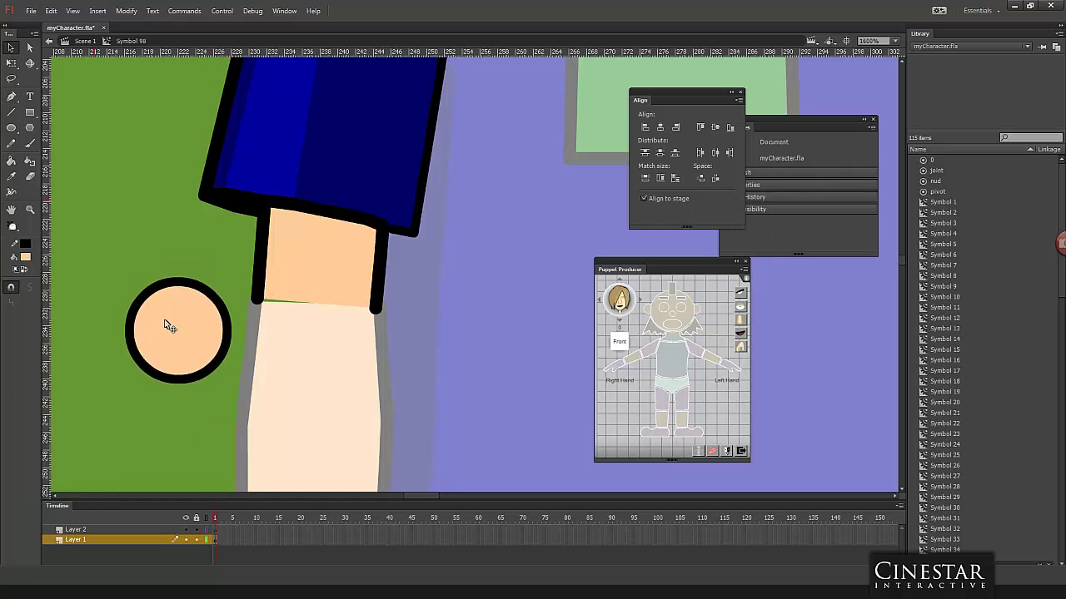
{"action": "double_click", "coordinate": [175, 332]}
{"action": "left_click_drag", "start_coordinate": [186, 335], "coordinate": [320, 312]}
{"action": "left_click", "coordinate": [11, 62]}
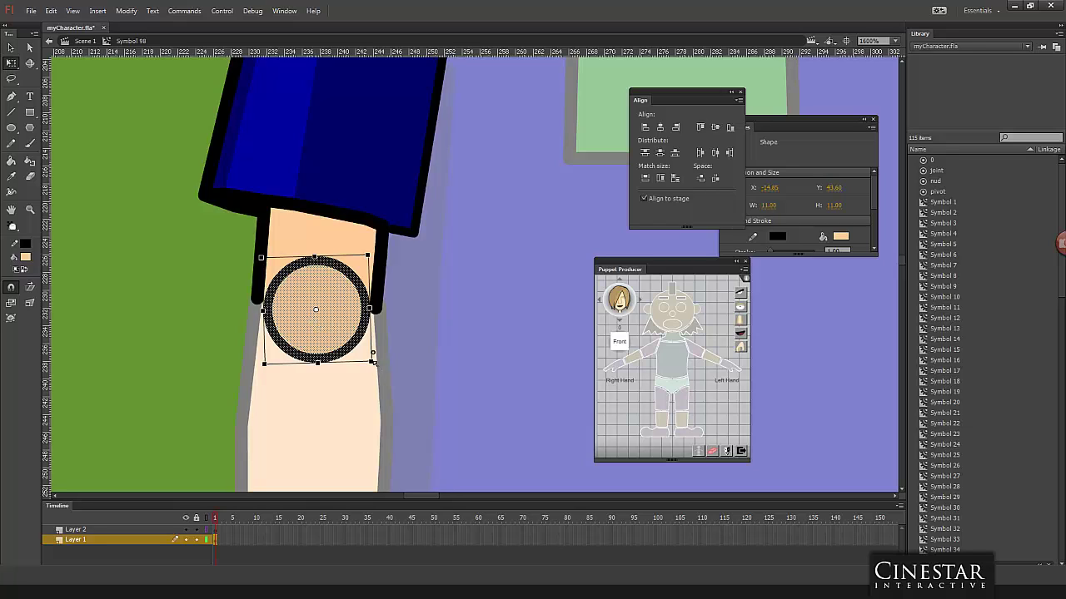
{"action": "left_click_drag", "start_coordinate": [373, 360], "coordinate": [399, 385]}
{"action": "left_click", "coordinate": [179, 330]}
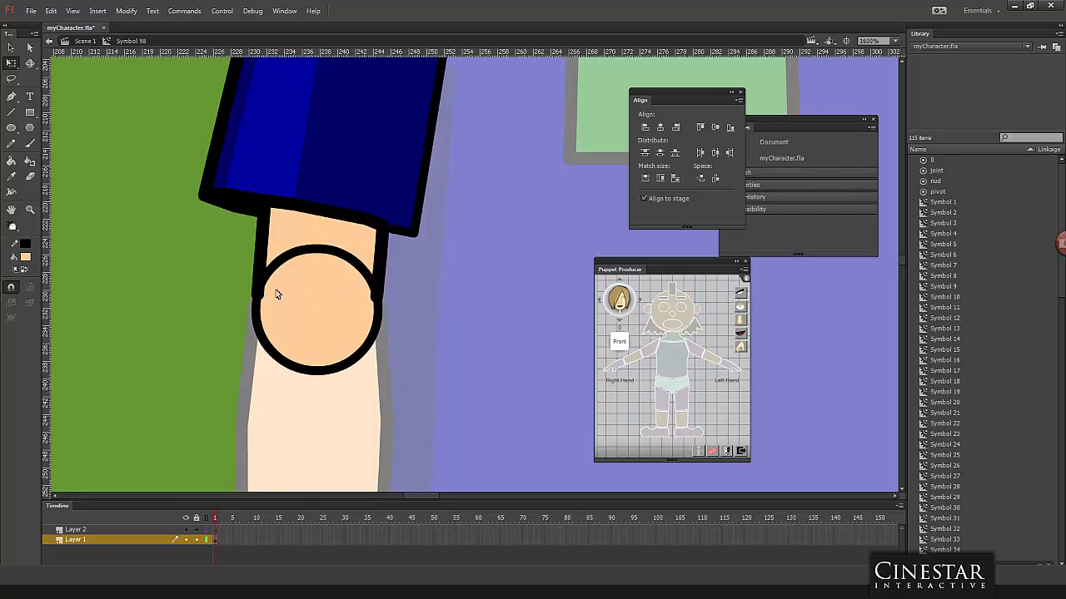
Step: Delete the circle's upper arc inside the arm and apply the 1.45 black stroke to the remaining elbow arc
{"action": "left_click", "coordinate": [314, 260]}
{"action": "key", "text": "Delete"}
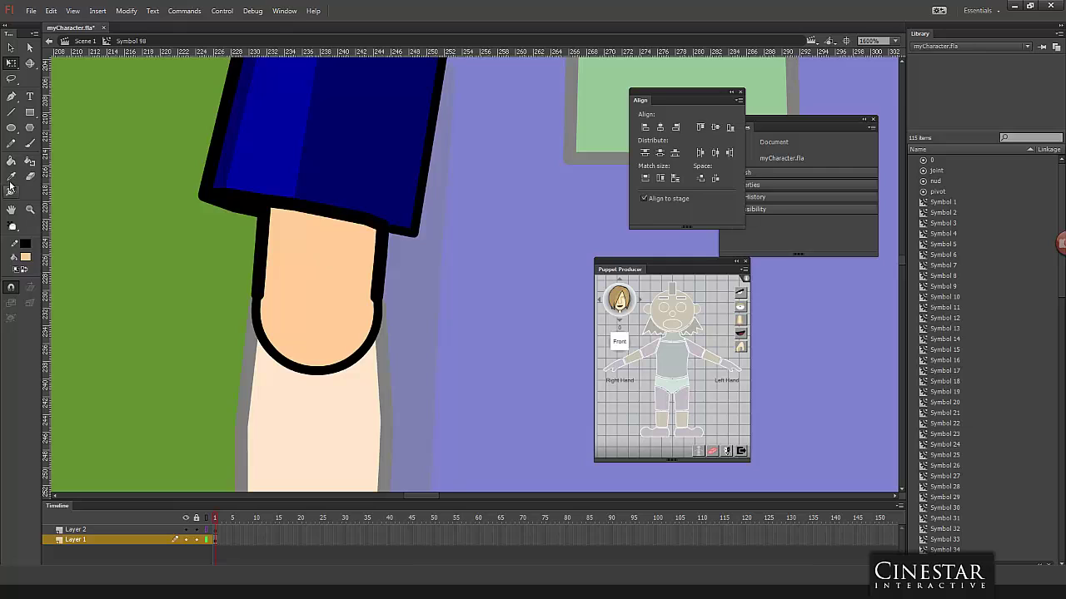
{"action": "key", "text": "s"}
{"action": "left_click", "coordinate": [268, 348]}
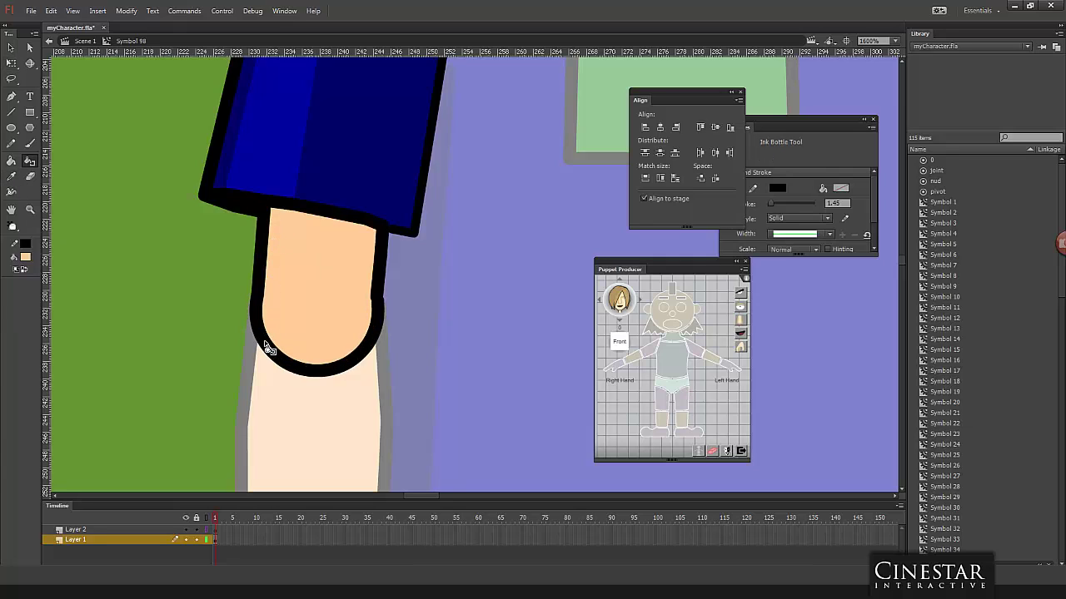
Step: On the main stage, display Layer 2 as outlines, nudge the forearm's pivot to the centre of the rounded elbow, and restore the full-colour display
{"action": "left_click", "coordinate": [10, 48]}
{"action": "double_click", "coordinate": [343, 362]}
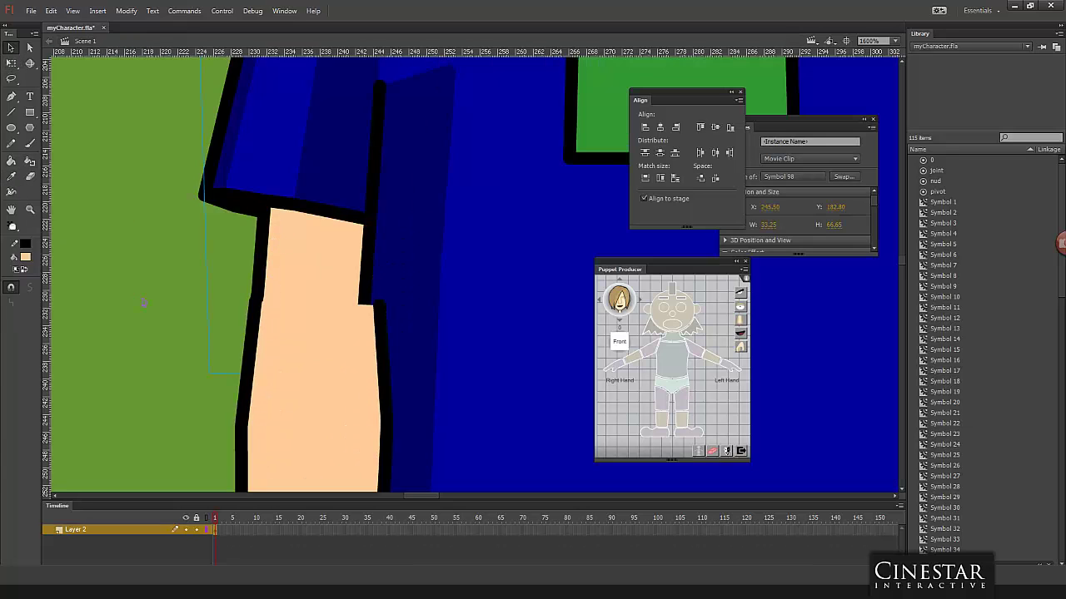
{"action": "left_click", "coordinate": [207, 519]}
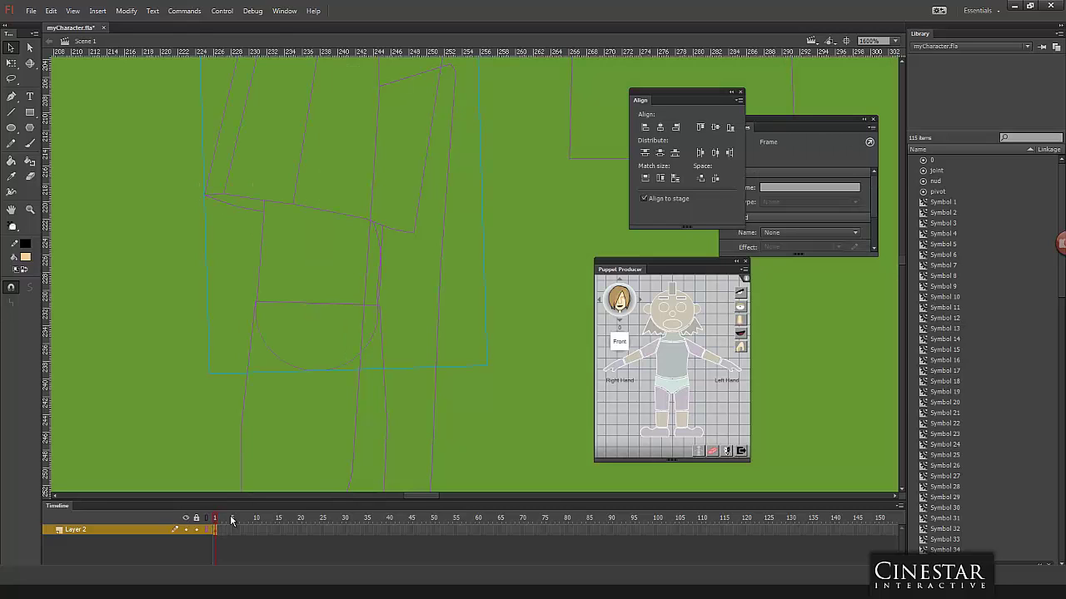
{"action": "left_click", "coordinate": [315, 304]}
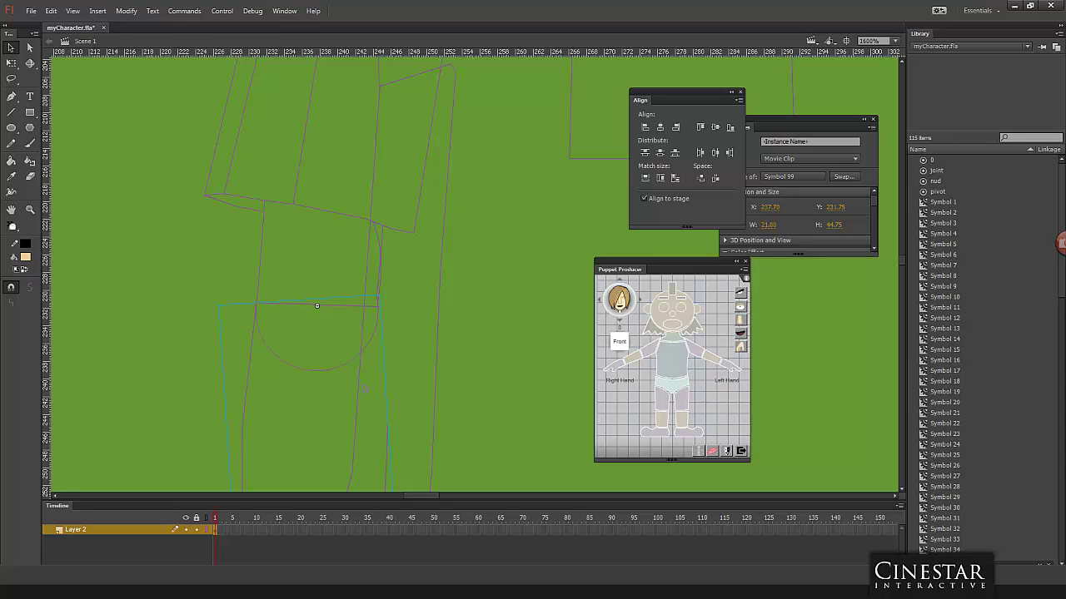
{"action": "left_click", "coordinate": [202, 387]}
{"action": "left_click", "coordinate": [212, 529]}
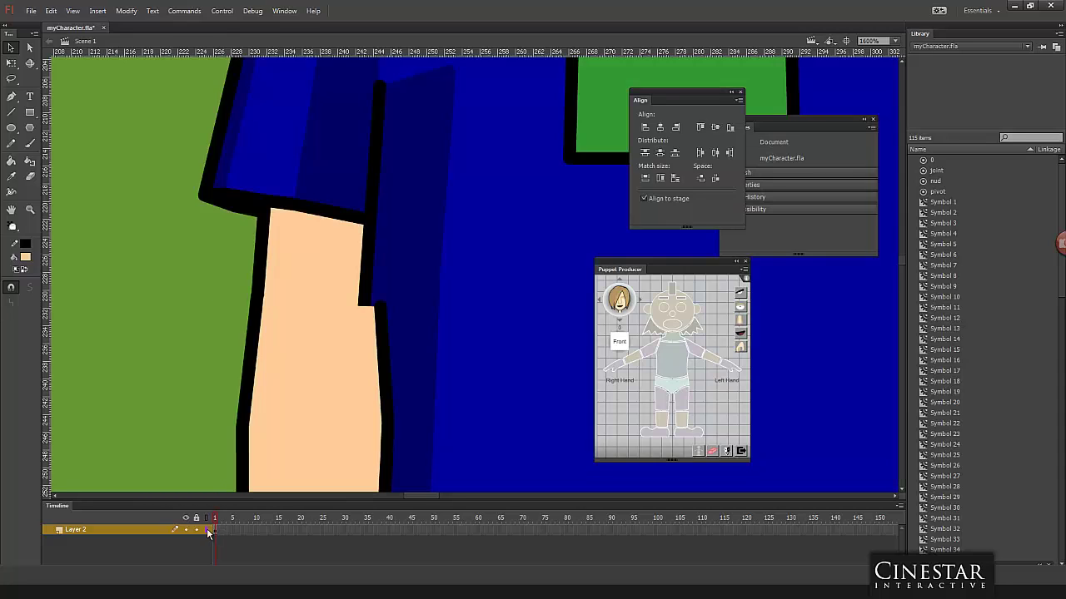
Step: Test the elbow joint by rotating the forearm inward and up across the torso with Free Transform
{"action": "left_click", "coordinate": [303, 415]}
{"action": "key", "text": "ctrl+minus"}
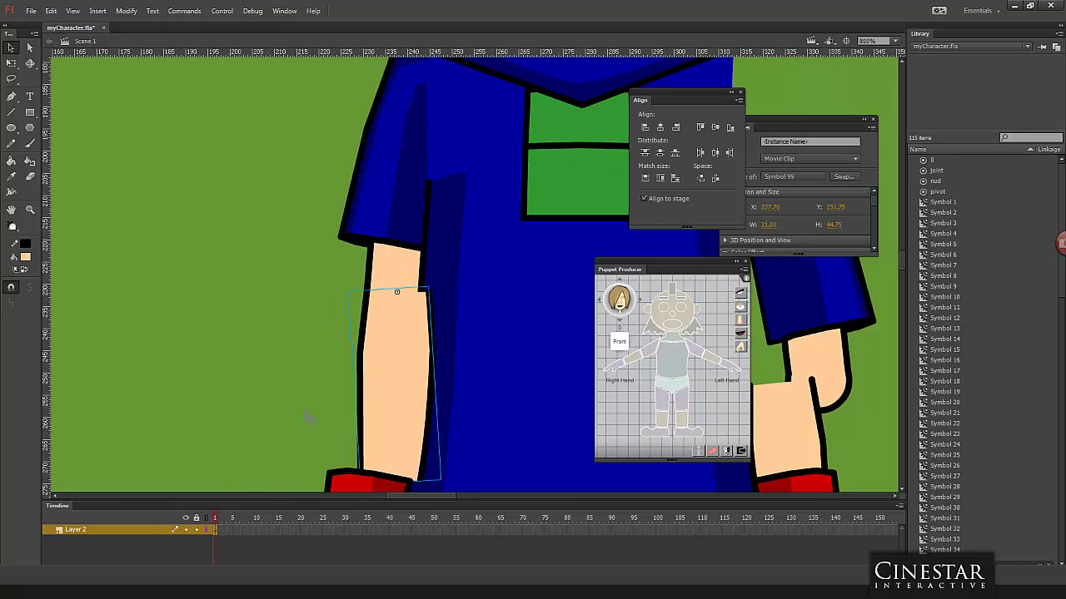
{"action": "key", "text": "ctrl+minus"}
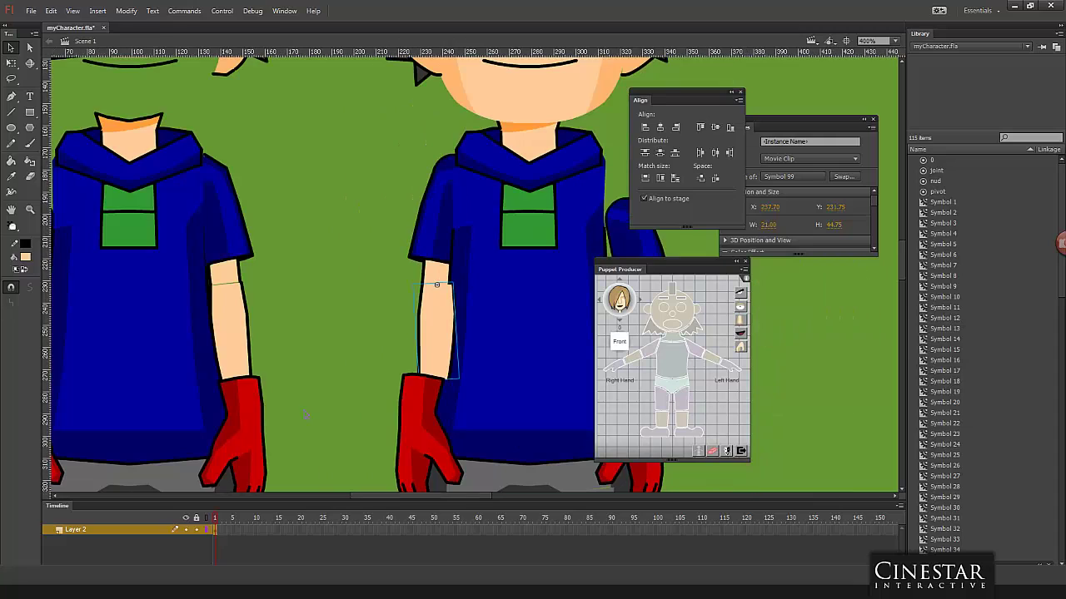
{"action": "left_click", "coordinate": [12, 63]}
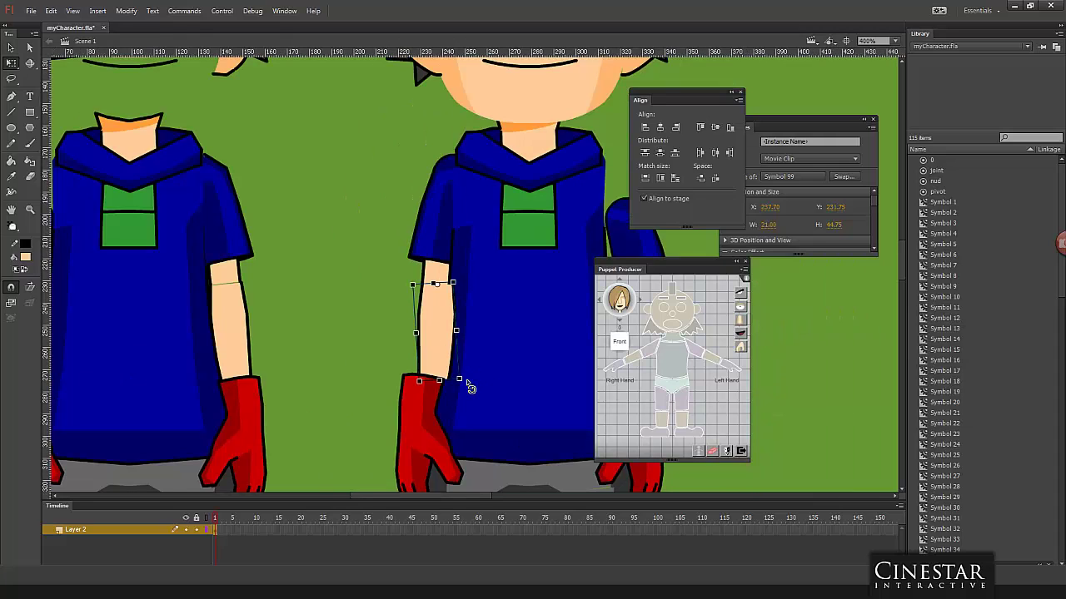
{"action": "left_click_drag", "start_coordinate": [470, 389], "coordinate": [487, 259]}
{"action": "left_click", "coordinate": [457, 288]}
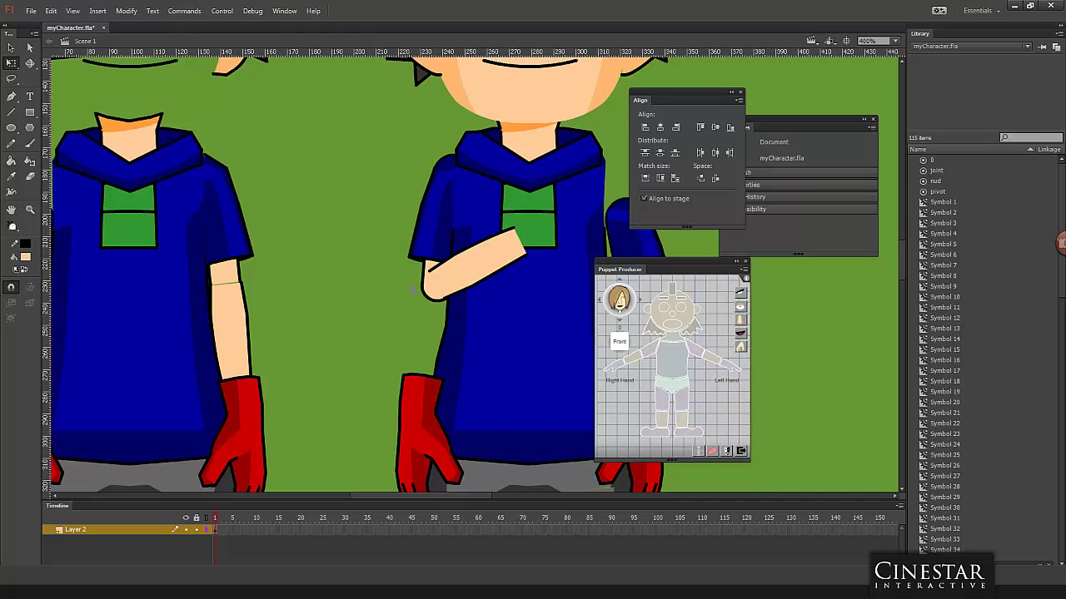
Step: Test the elbow joint in the other direction by rotating the forearm outward away from the body, and undo both forearm rotations
{"action": "left_click", "coordinate": [508, 267]}
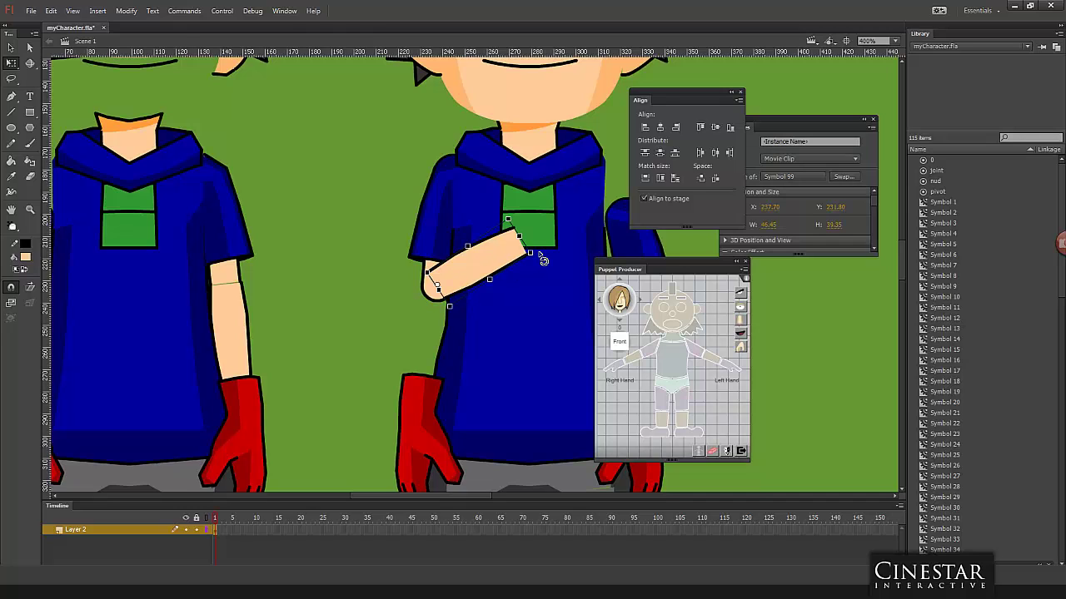
{"action": "left_click_drag", "start_coordinate": [543, 260], "coordinate": [382, 249]}
{"action": "left_click", "coordinate": [387, 392]}
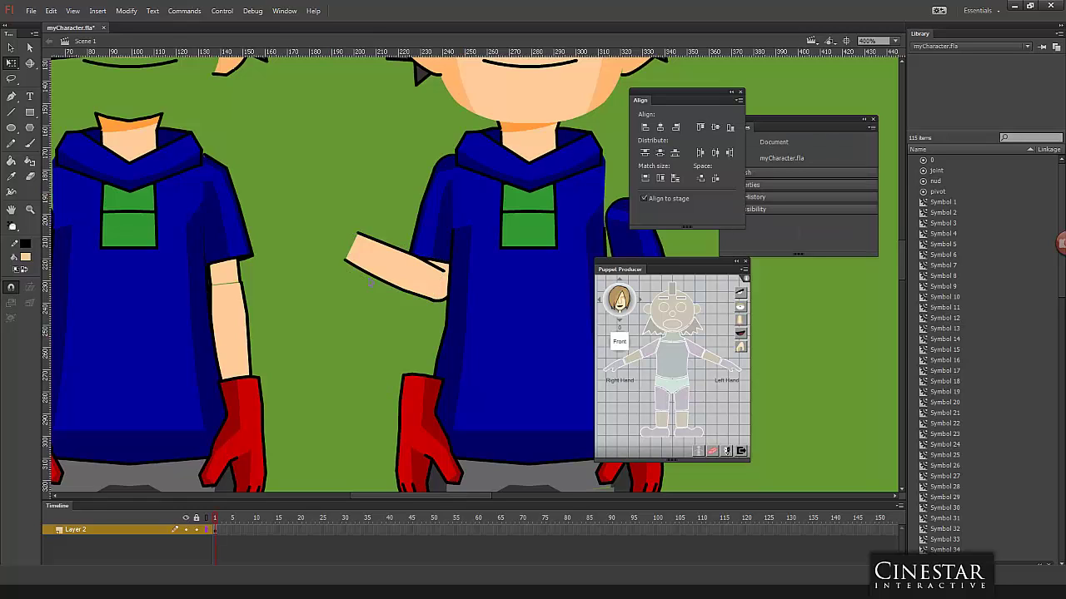
{"action": "left_click", "coordinate": [373, 274]}
{"action": "left_click", "coordinate": [369, 275]}
{"action": "key", "text": "ctrl+z"}
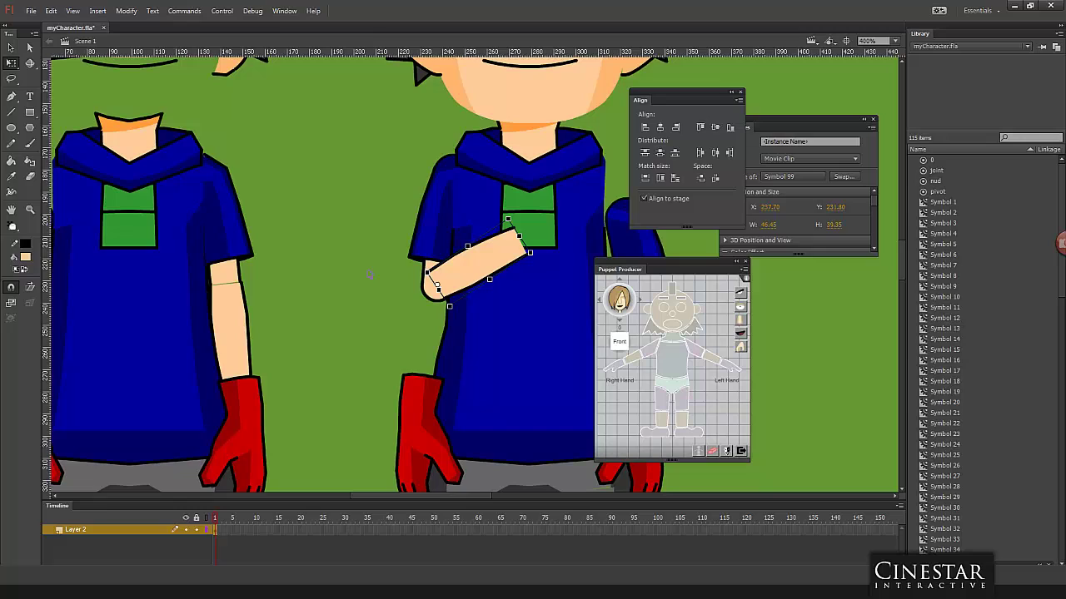
{"action": "key", "text": "ctrl+z"}
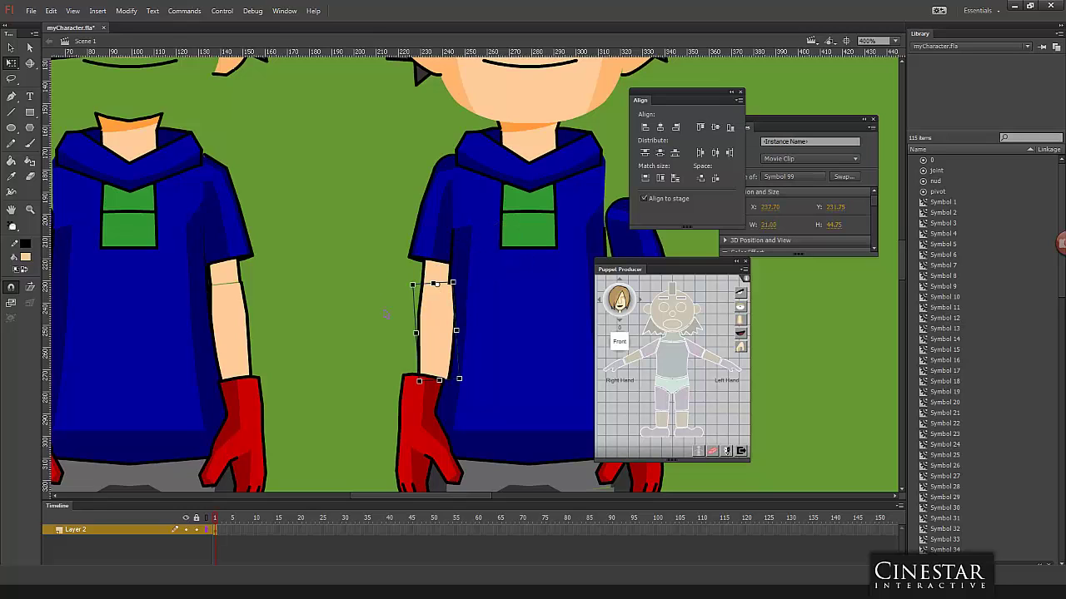
{"action": "left_click", "coordinate": [404, 363]}
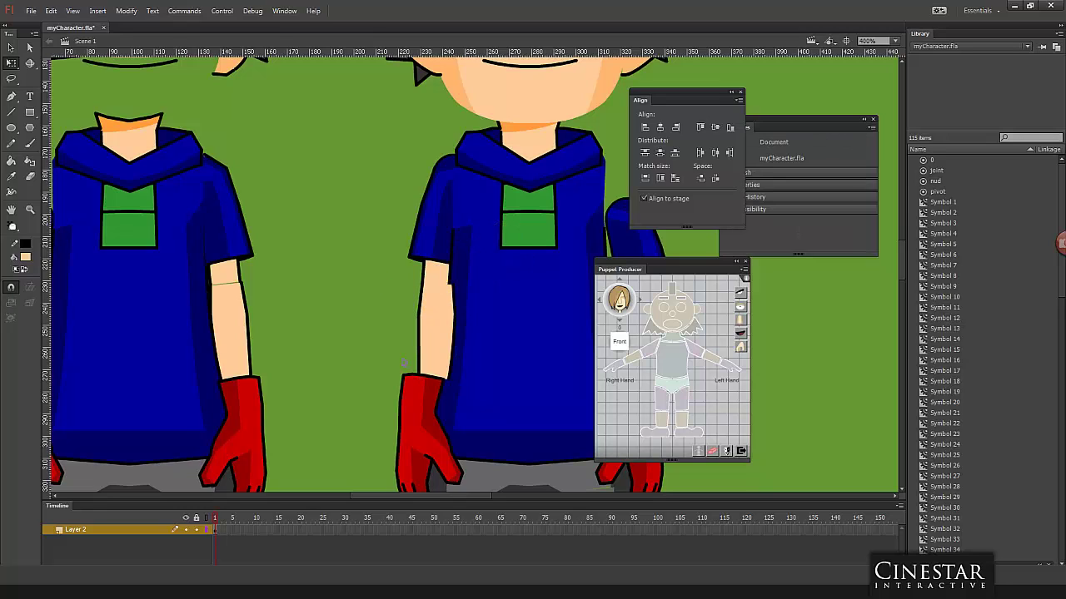
Step: Open the gloved hand symbol and shift all its artwork down so the wrist lies over the registration point
{"action": "left_click", "coordinate": [419, 407]}
{"action": "double_click", "coordinate": [427, 403]}
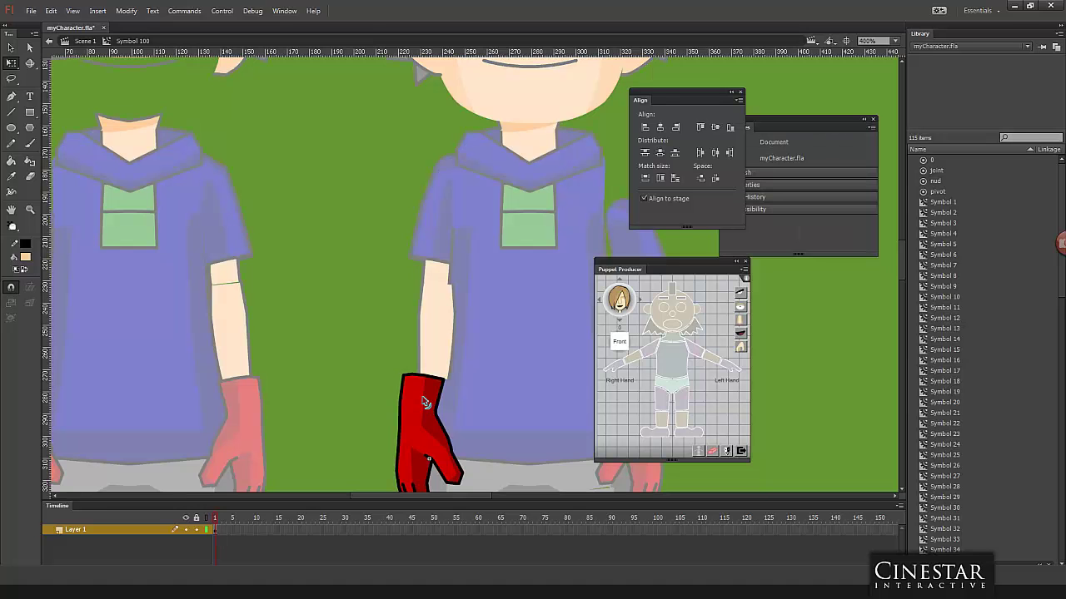
{"action": "left_click_drag", "start_coordinate": [428, 457], "coordinate": [287, 300]}
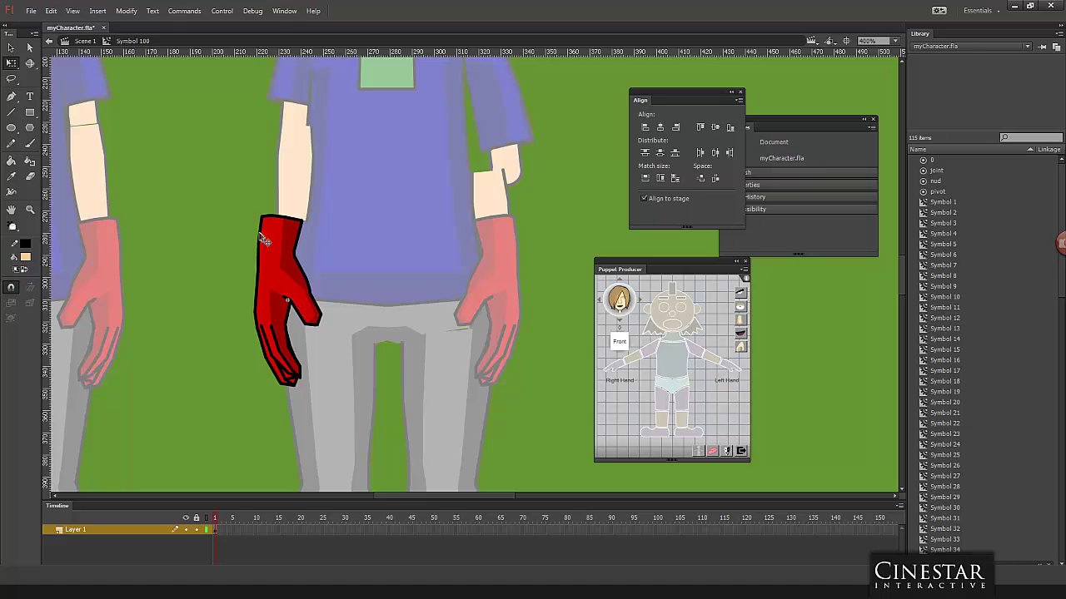
{"action": "left_click_drag", "start_coordinate": [209, 161], "coordinate": [363, 421]}
{"action": "left_click_drag", "start_coordinate": [280, 240], "coordinate": [283, 313]}
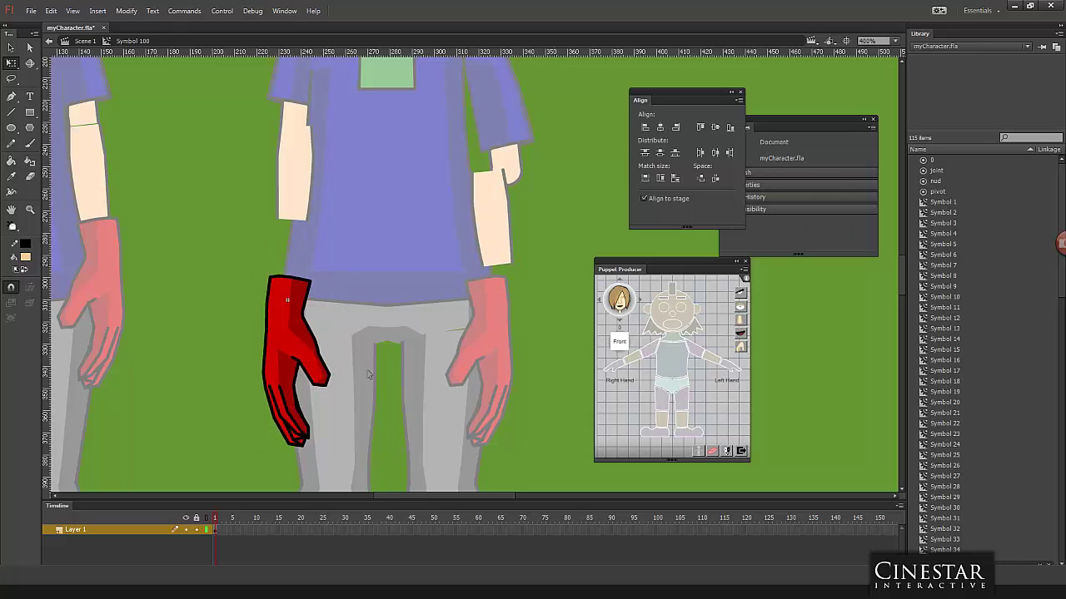
Step: Shift all the hand artwork slightly up and to the right inside its symbol, and return to the main stage
{"action": "key", "text": "ctrl+shift+a"}
{"action": "left_click_drag", "start_coordinate": [245, 272], "coordinate": [360, 446]}
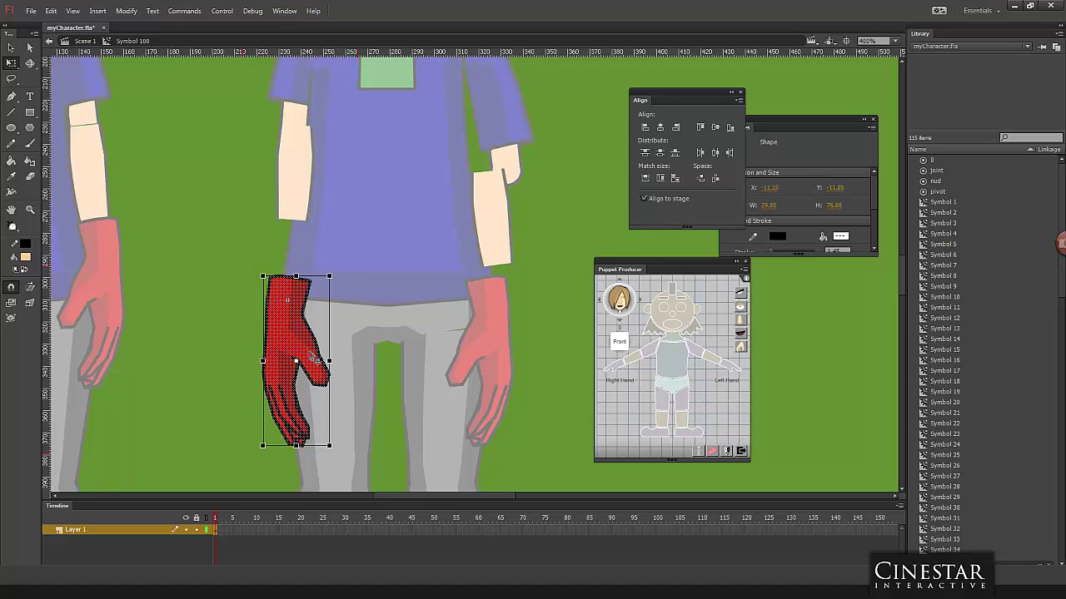
{"action": "left_click_drag", "start_coordinate": [316, 359], "coordinate": [317, 357]}
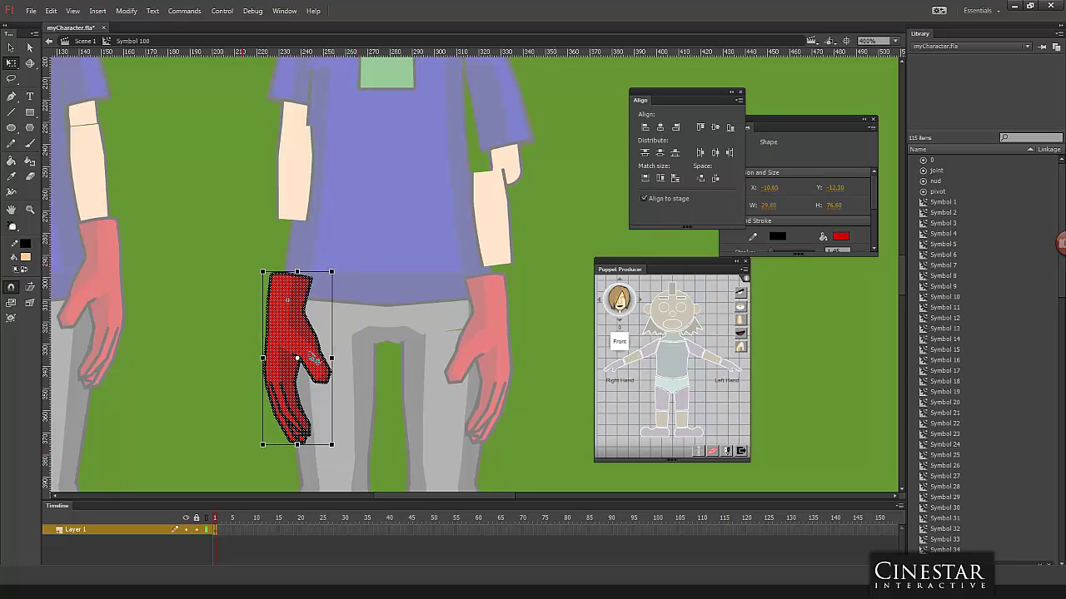
{"action": "key", "text": "ctrl+e"}
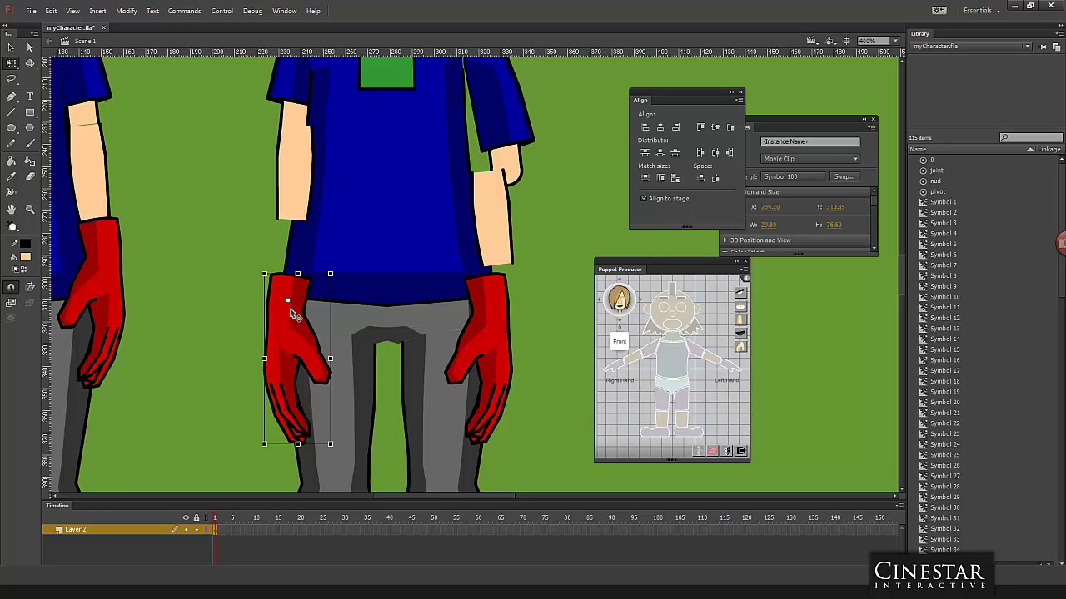
Step: Move the hand up to the end of the forearm and nudge it down and left to line up with the wrist
{"action": "left_click_drag", "start_coordinate": [291, 314], "coordinate": [297, 238]}
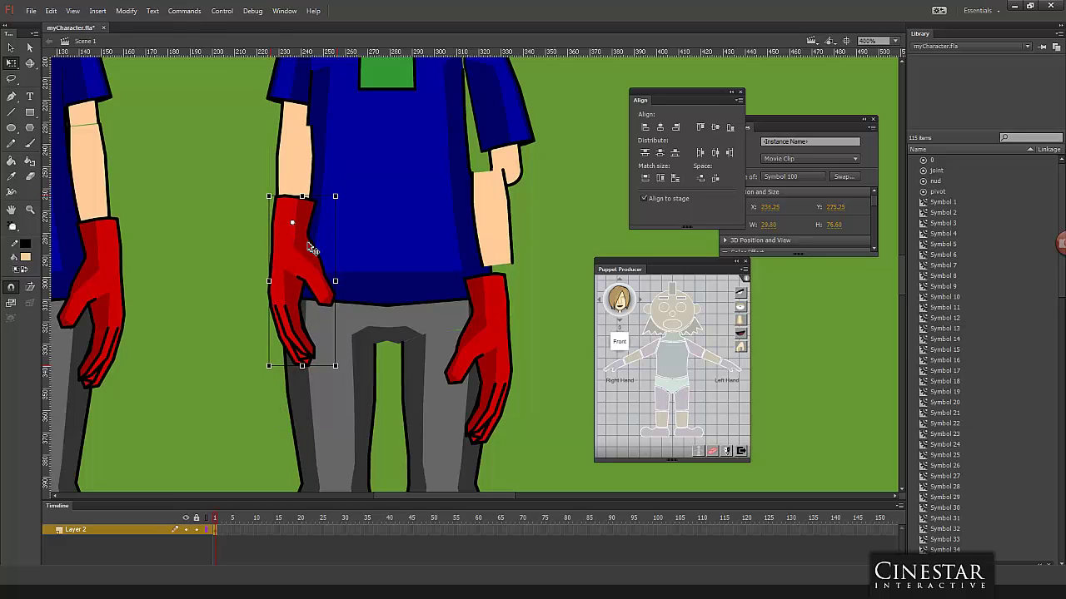
{"action": "key", "text": "Down"}
{"action": "key", "text": "Down"}
{"action": "key", "text": "Down"}
{"action": "key", "text": "Down"}
{"action": "key", "text": "Down"}
{"action": "key", "text": "Down"}
{"action": "key", "text": "Down"}
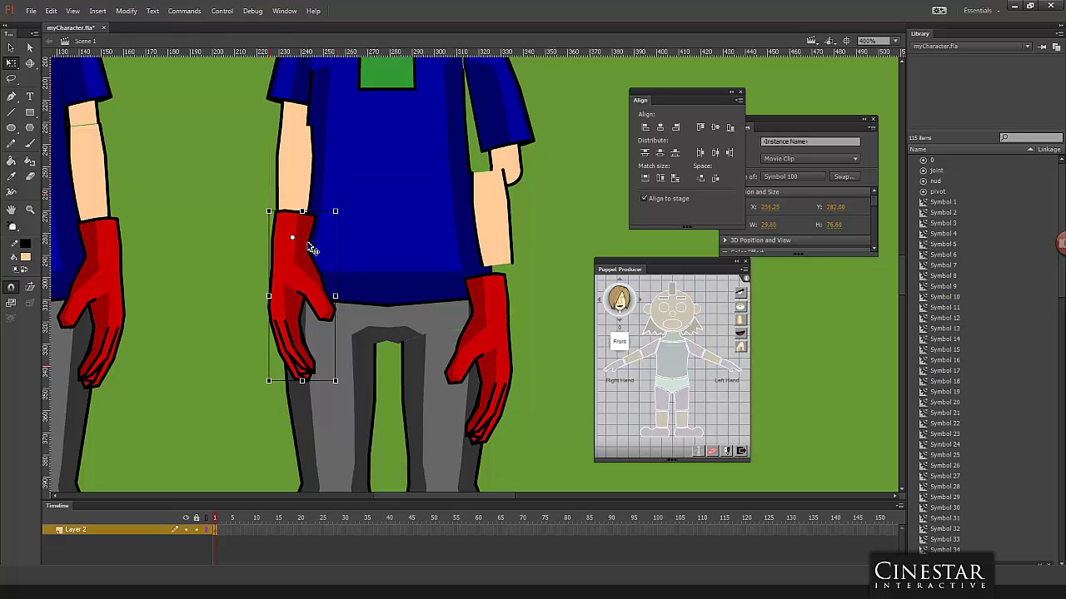
{"action": "key", "text": "Left"}
{"action": "key", "text": "Left"}
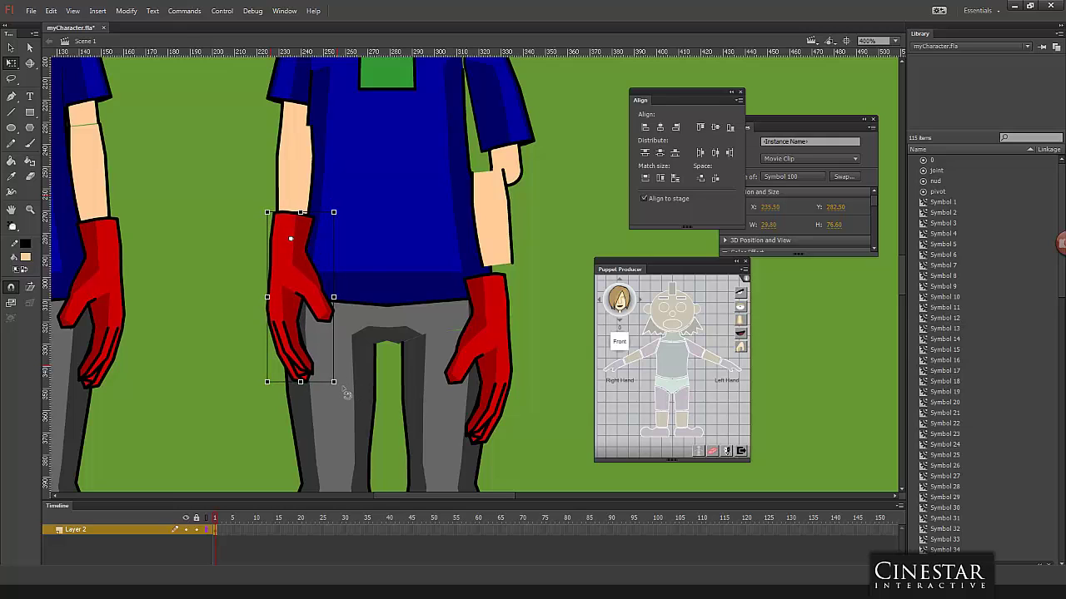
Step: Rotate the hand slightly with Free Transform, shift all its artwork down inside the symbol, and return to the main stage
{"action": "left_click_drag", "start_coordinate": [346, 393], "coordinate": [339, 350]}
{"action": "double_click", "coordinate": [304, 273]}
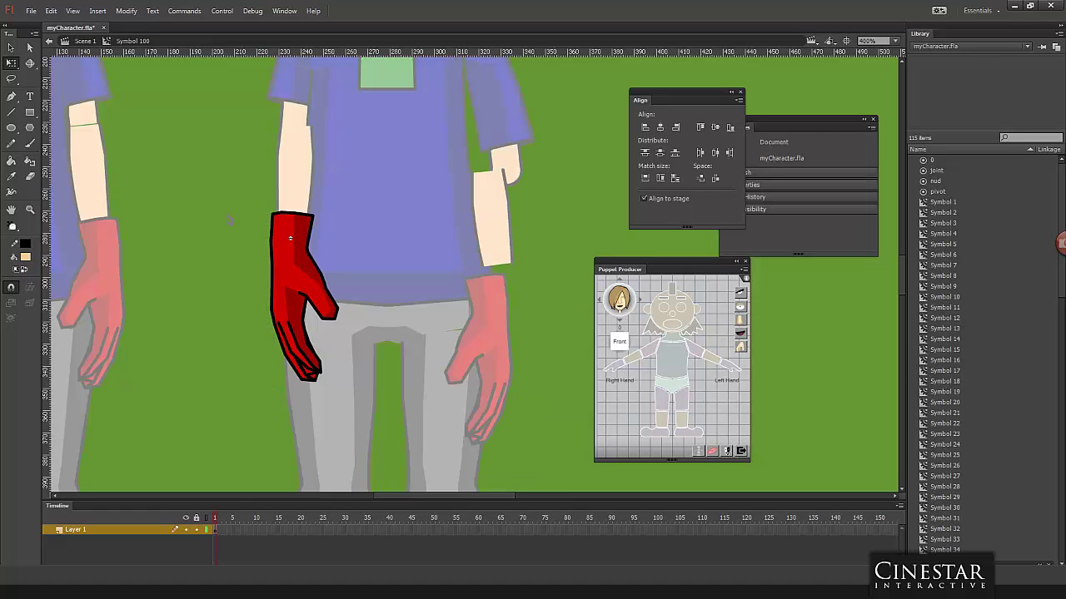
{"action": "left_click_drag", "start_coordinate": [231, 190], "coordinate": [354, 400]}
{"action": "key", "text": "Down"}
{"action": "key", "text": "Down"}
{"action": "key", "text": "Down"}
{"action": "key", "text": "Down"}
{"action": "key", "text": "Down"}
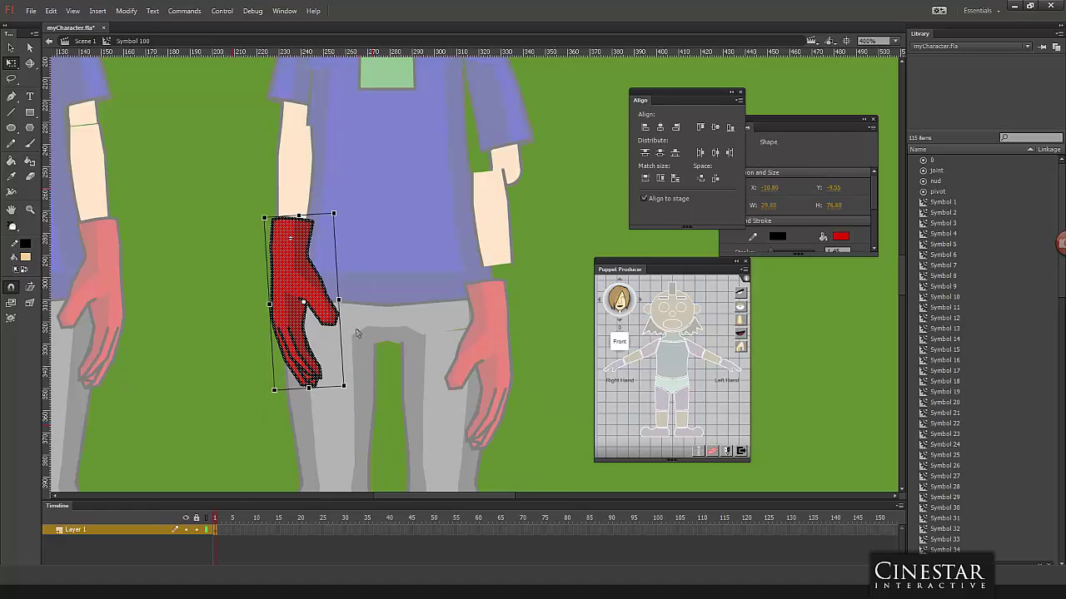
{"action": "double_click", "coordinate": [344, 327]}
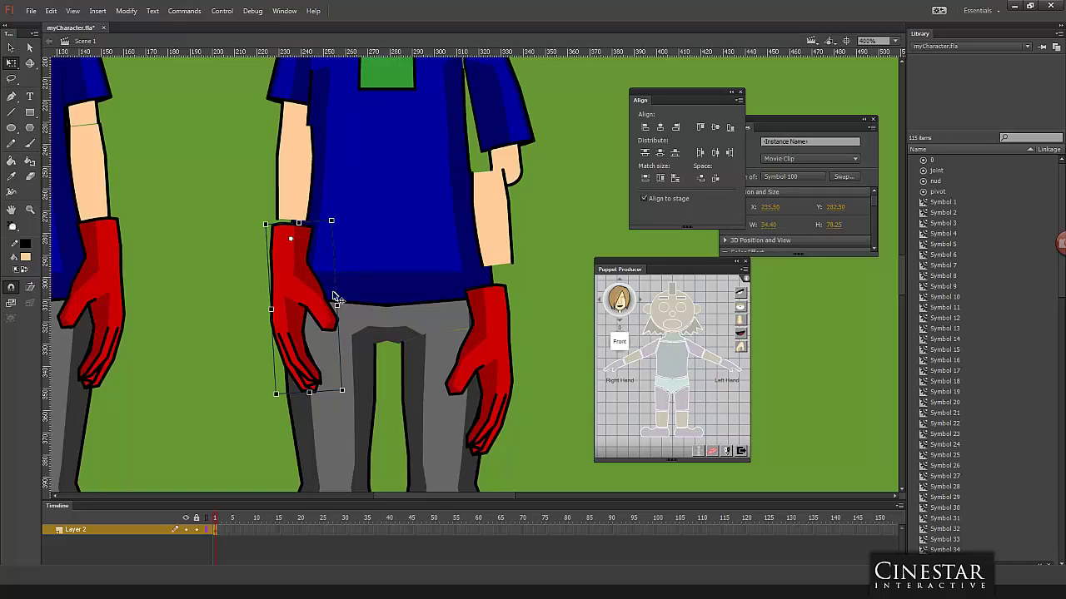
Step: Nudge the hand up onto the end of the forearm, and test the wrist by rotating the hand outward and back
{"action": "key", "text": "Up"}
{"action": "key", "text": "Up"}
{"action": "key", "text": "Up"}
{"action": "key", "text": "Up"}
{"action": "key", "text": "Up"}
{"action": "key", "text": "Up"}
{"action": "key", "text": "Up"}
{"action": "key", "text": "Up"}
{"action": "left_click_drag", "start_coordinate": [308, 286], "coordinate": [309, 291]}
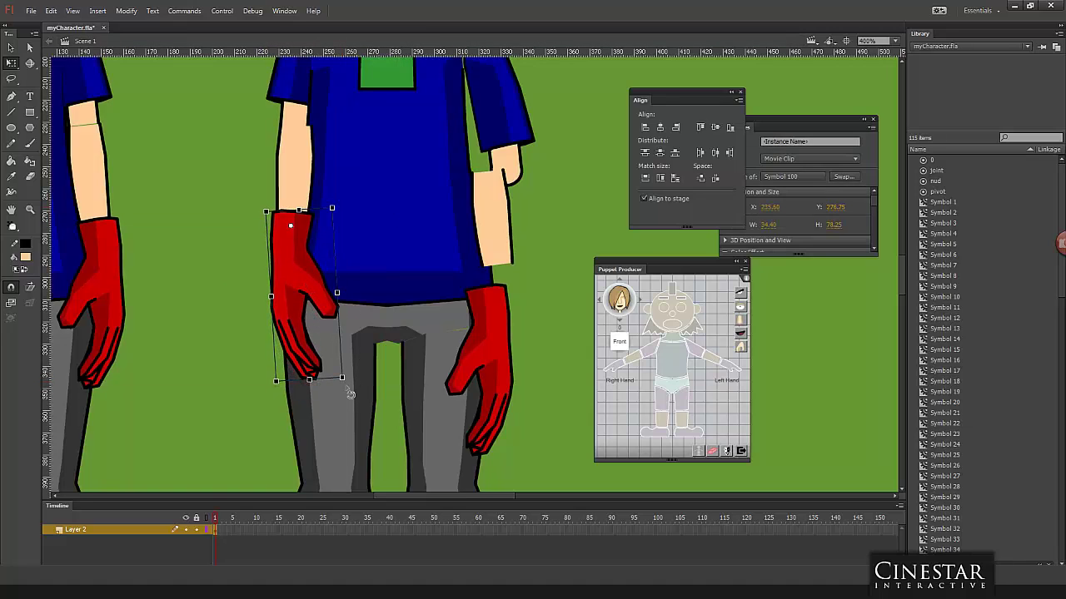
{"action": "left_click_drag", "start_coordinate": [349, 394], "coordinate": [179, 335]}
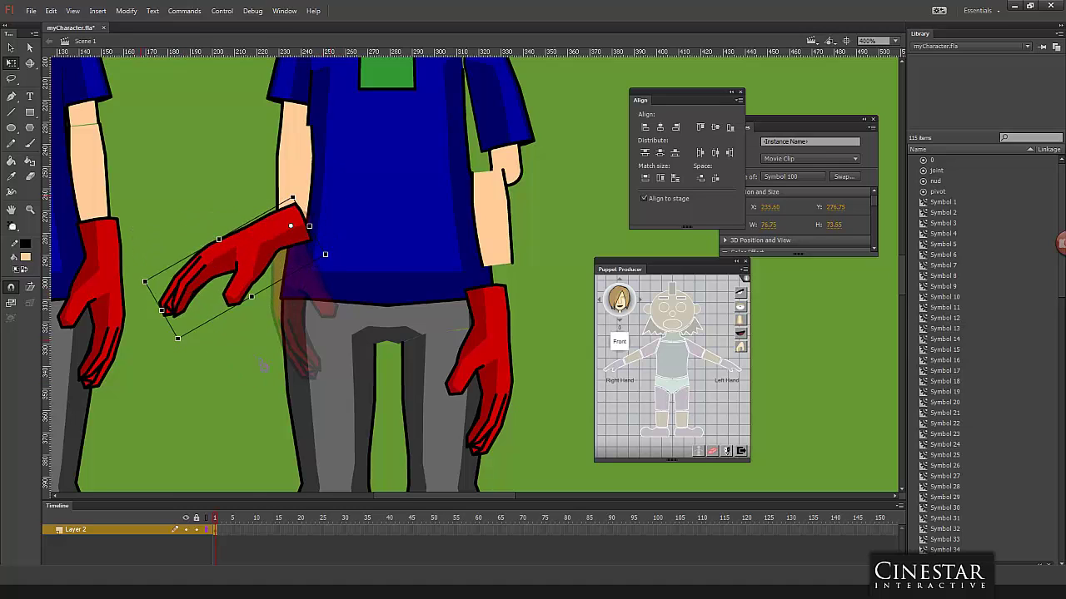
{"action": "left_click_drag", "start_coordinate": [264, 364], "coordinate": [333, 298]}
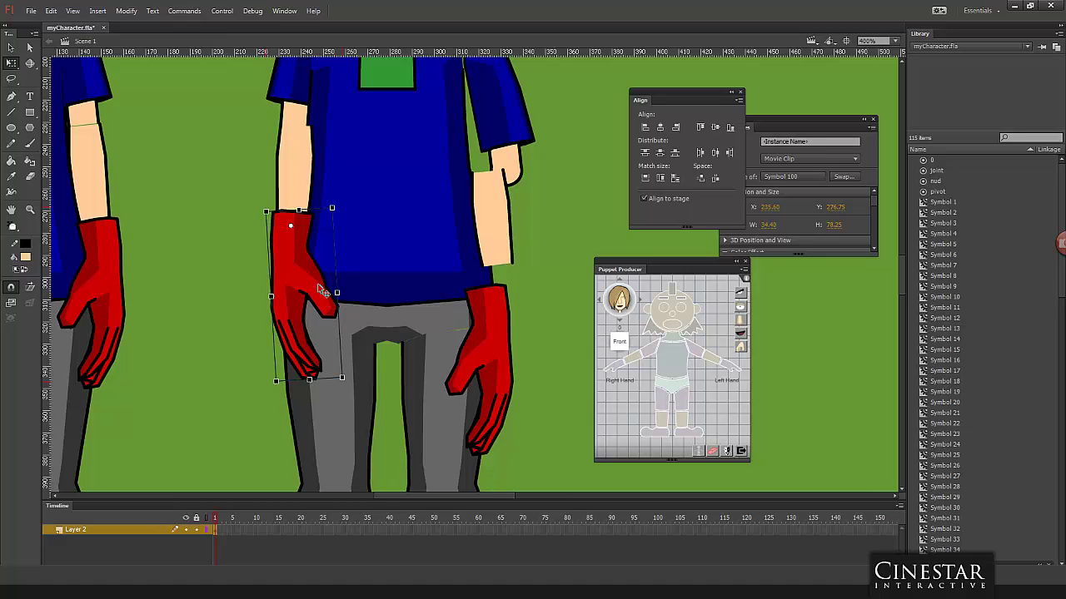
Step: Cut the glove's cuff section above the wrist out of the hand symbol and return to the main stage
{"action": "double_click", "coordinate": [310, 277]}
{"action": "left_click_drag", "start_coordinate": [247, 196], "coordinate": [351, 243]}
{"action": "right_click", "coordinate": [296, 224]}
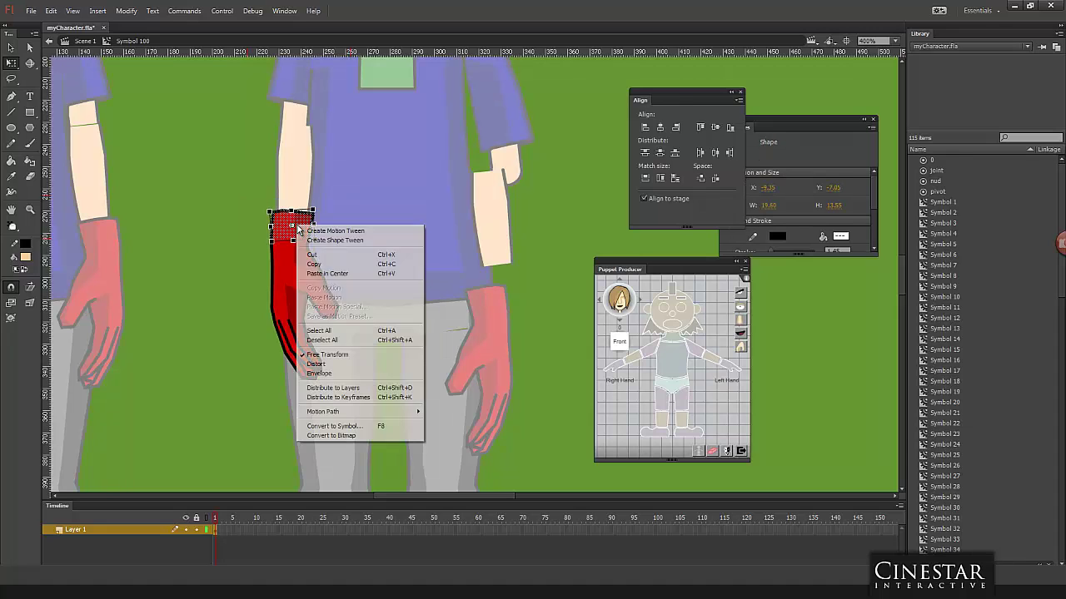
{"action": "left_click", "coordinate": [316, 255]}
{"action": "double_click", "coordinate": [287, 205]}
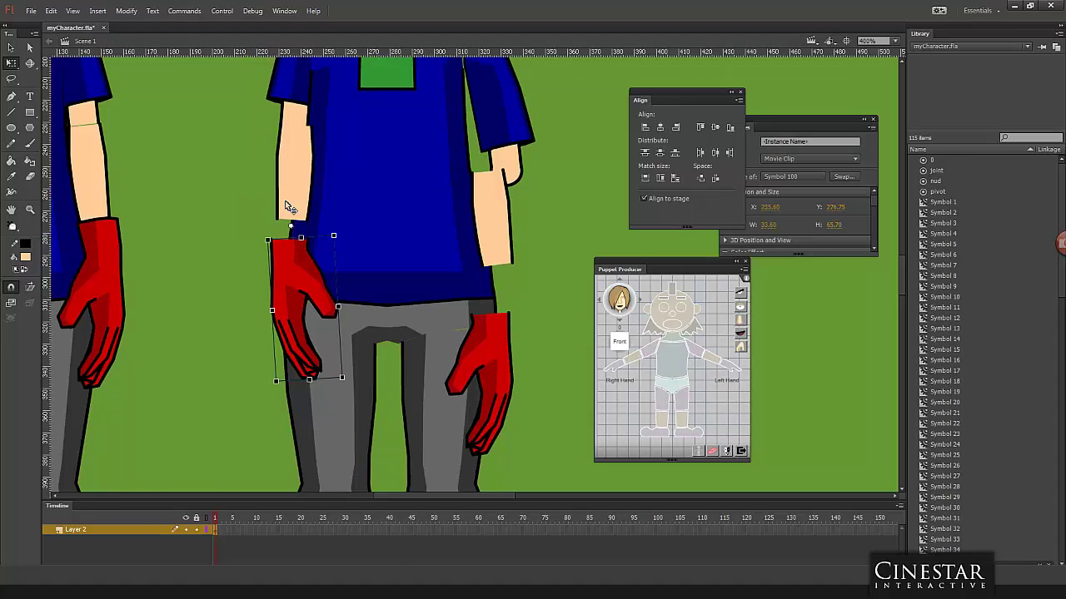
Step: Paste the cuff in place inside the forearm symbol, move it down over the wrist end, and check its fit as outlines
{"action": "double_click", "coordinate": [286, 209]}
{"action": "right_click", "coordinate": [227, 250]}
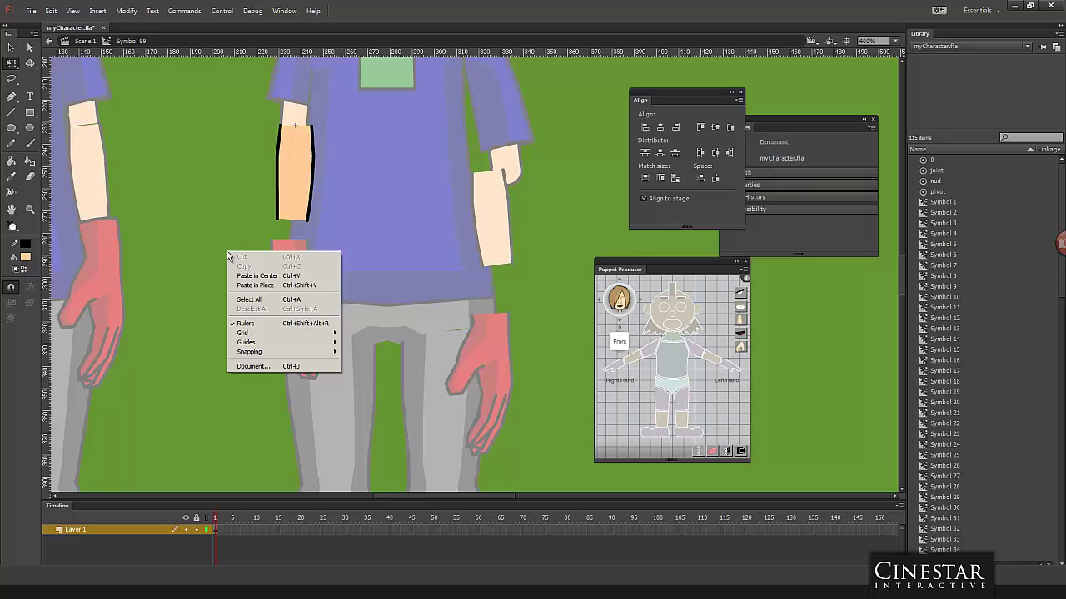
{"action": "left_click", "coordinate": [253, 286]}
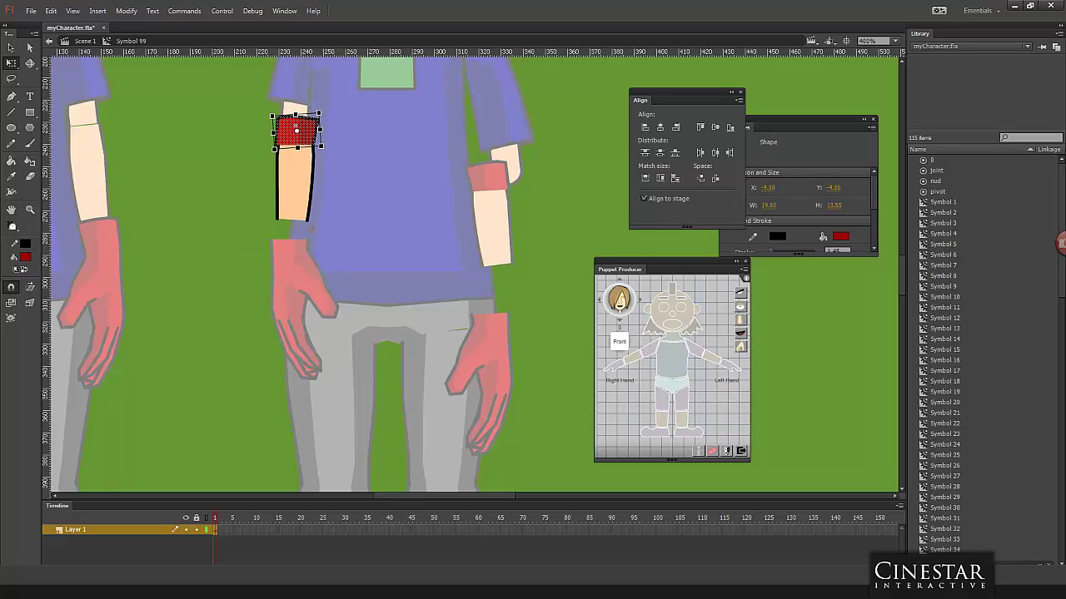
{"action": "key", "text": "shift+Down"}
{"action": "key", "text": "shift+Down"}
{"action": "key", "text": "shift+Down"}
{"action": "left_click_drag", "start_coordinate": [312, 226], "coordinate": [307, 227]}
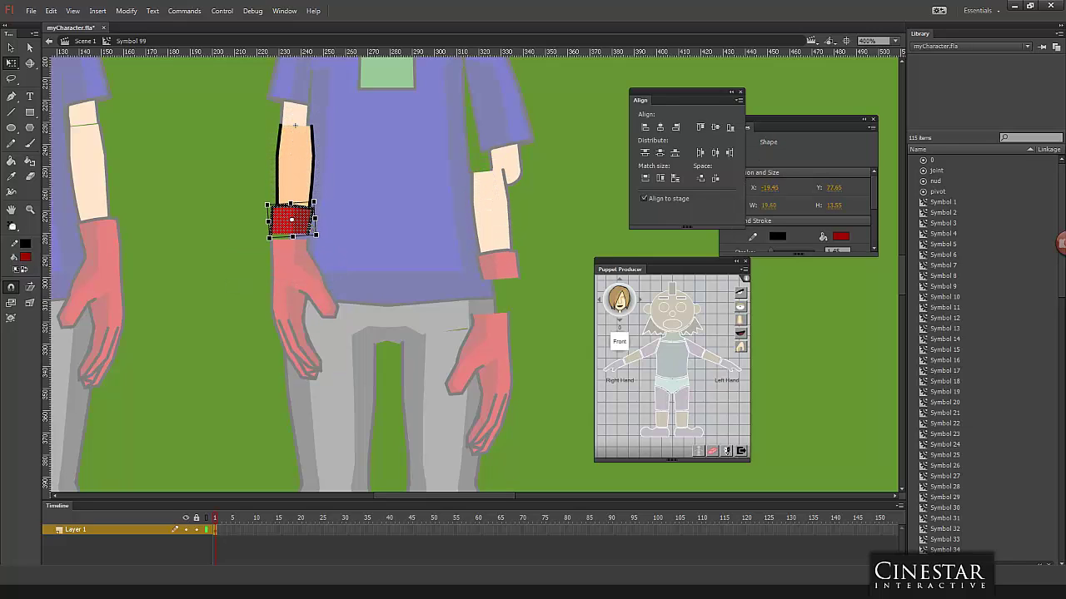
{"action": "left_click", "coordinate": [209, 530]}
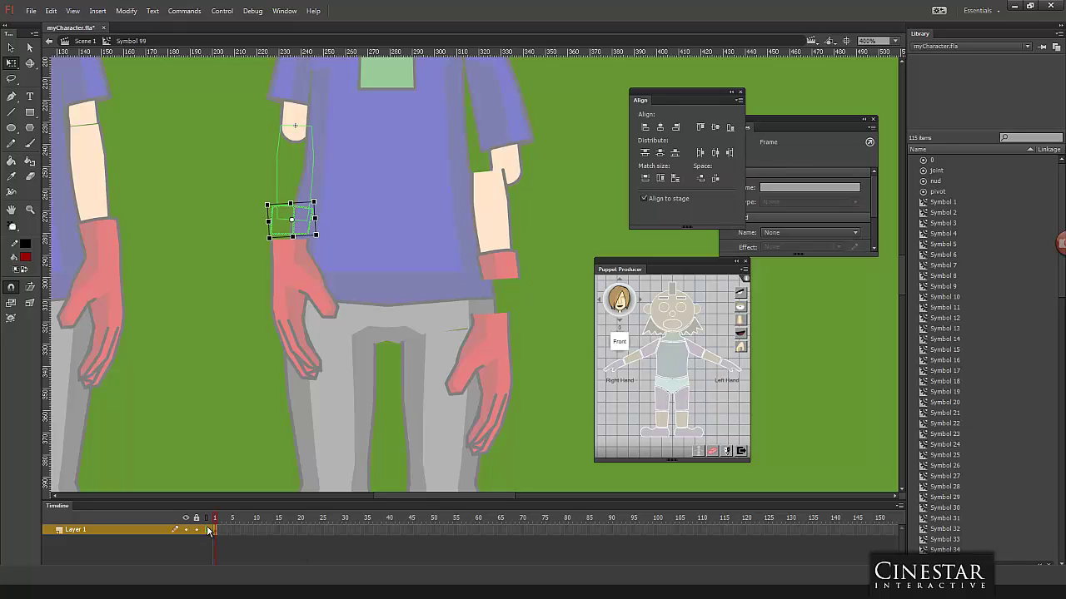
{"action": "key", "text": "ctrl+equal"}
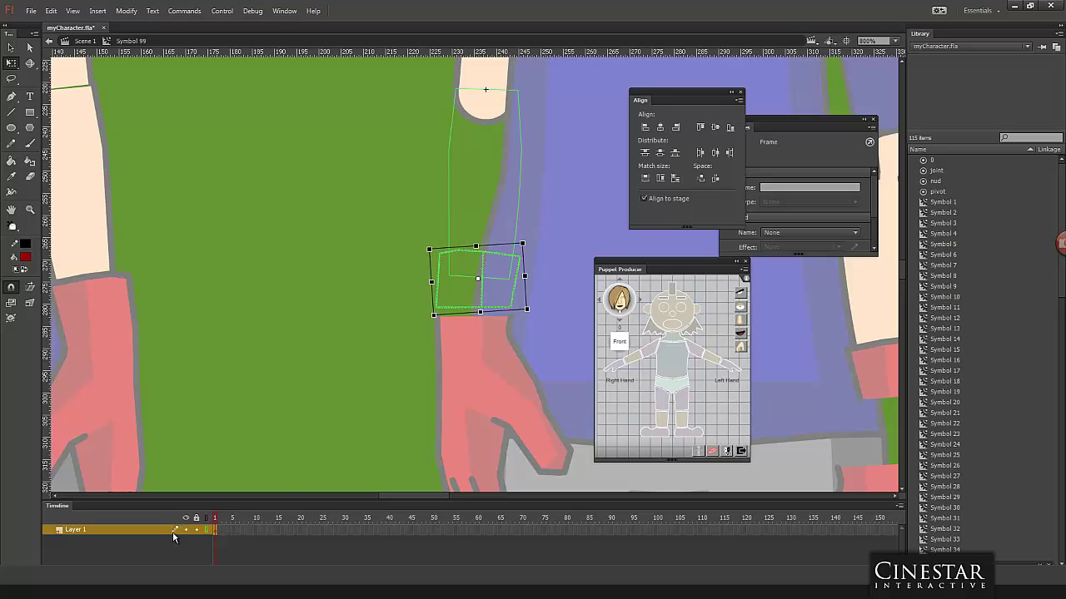
{"action": "left_click", "coordinate": [345, 402]}
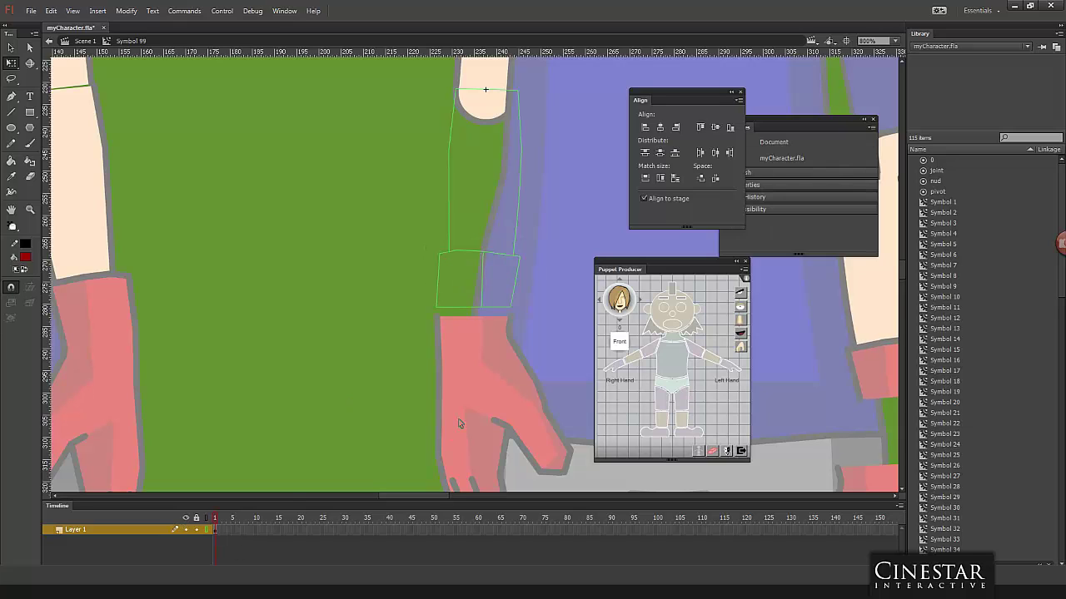
{"action": "left_click", "coordinate": [208, 530]}
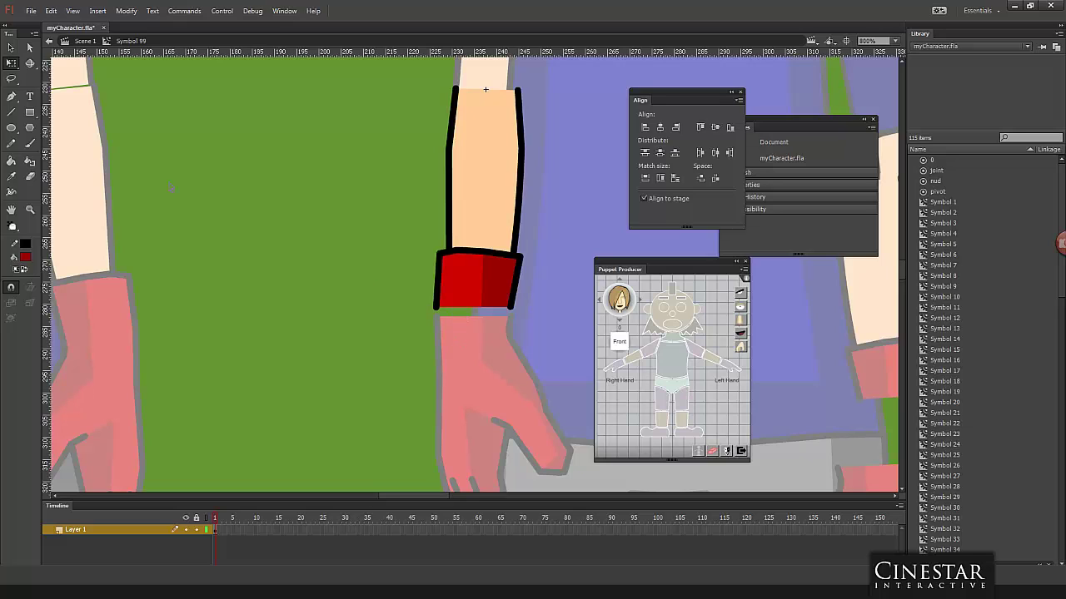
Step: Draw a dark red, black-outlined circle centred on the cuff's lower edge and delete the overlapping inner lines to round the cuff
{"action": "left_click", "coordinate": [10, 127]}
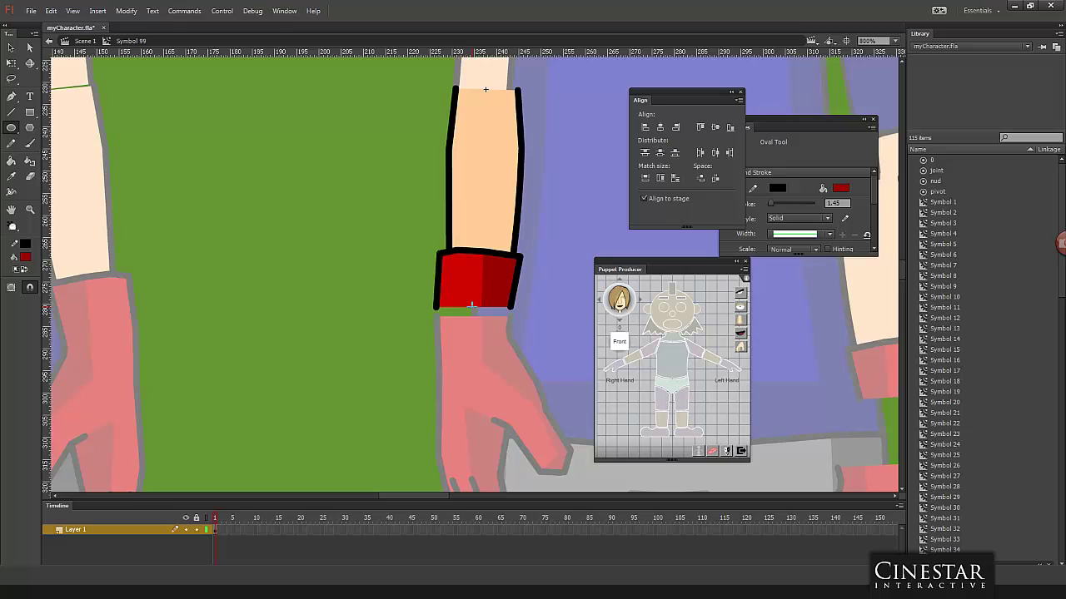
{"action": "mouse_move", "coordinate": [472, 307]}
{"action": "left_mouse_down"}
{"action": "mouse_move", "coordinate": [504, 334]}
{"action": "mouse_move", "coordinate": [493, 344]}
{"action": "mouse_move", "coordinate": [502, 345]}
{"action": "left_mouse_up"}
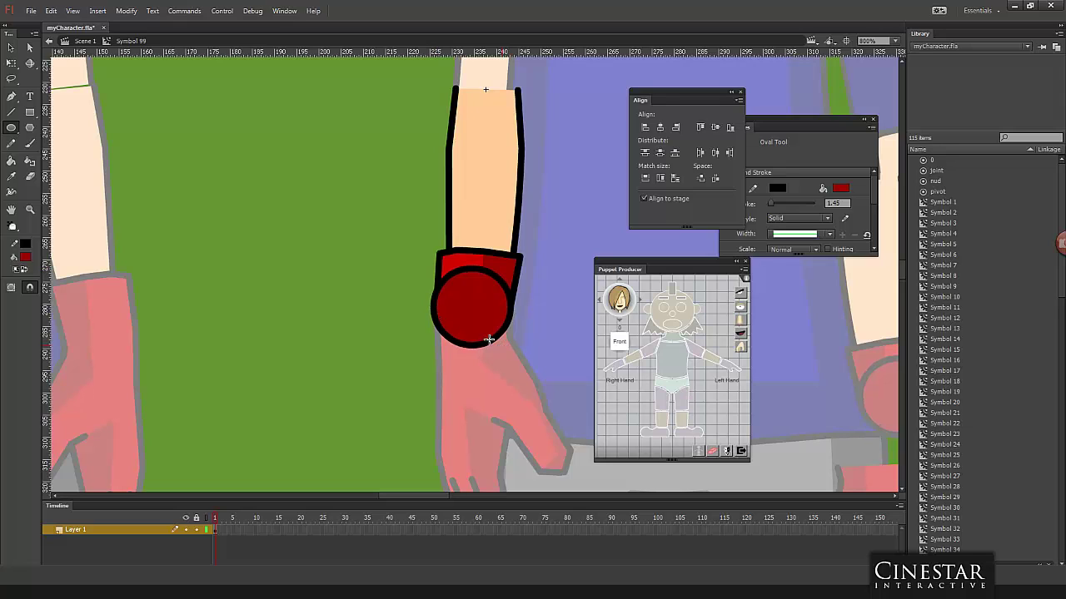
{"action": "left_click", "coordinate": [11, 47]}
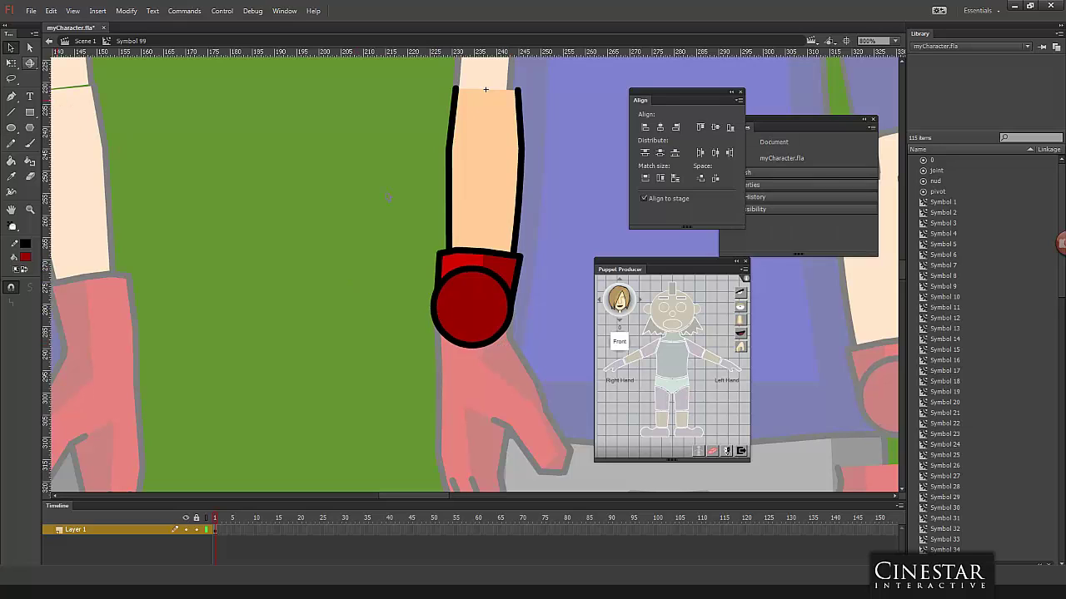
{"action": "left_click", "coordinate": [471, 276]}
{"action": "left_click", "coordinate": [487, 276]}
{"action": "key", "text": "Delete"}
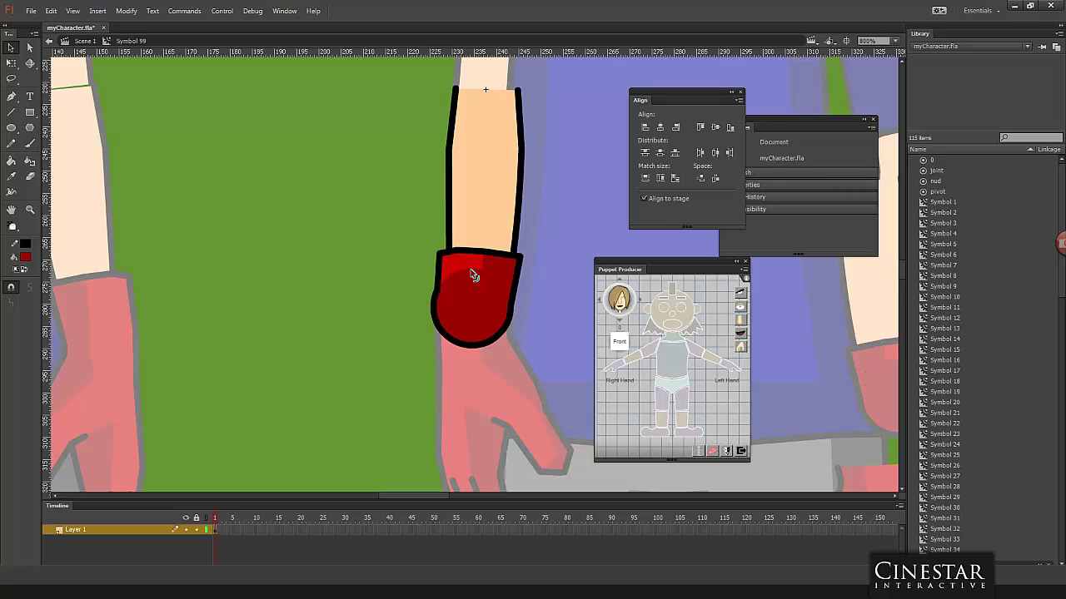
Step: Extend the cuff's light and dark red shading down through its rounded end, and undo the extra outline adjustment
{"action": "left_click_drag", "start_coordinate": [471, 277], "coordinate": [476, 350]}
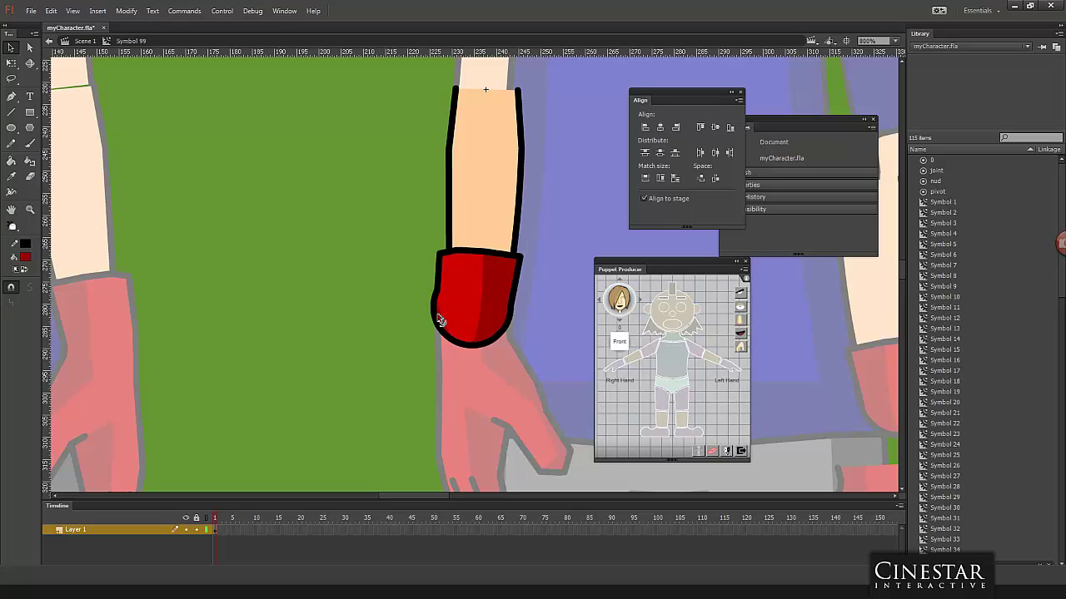
{"action": "left_click_drag", "start_coordinate": [434, 323], "coordinate": [426, 334]}
{"action": "key", "text": "ctrl+z"}
Step: On the main stage, shift the hand slightly to line up with the rounded cuff, and test the wrist by rotating the hand
{"action": "double_click", "coordinate": [485, 89]}
{"action": "left_click", "coordinate": [493, 371]}
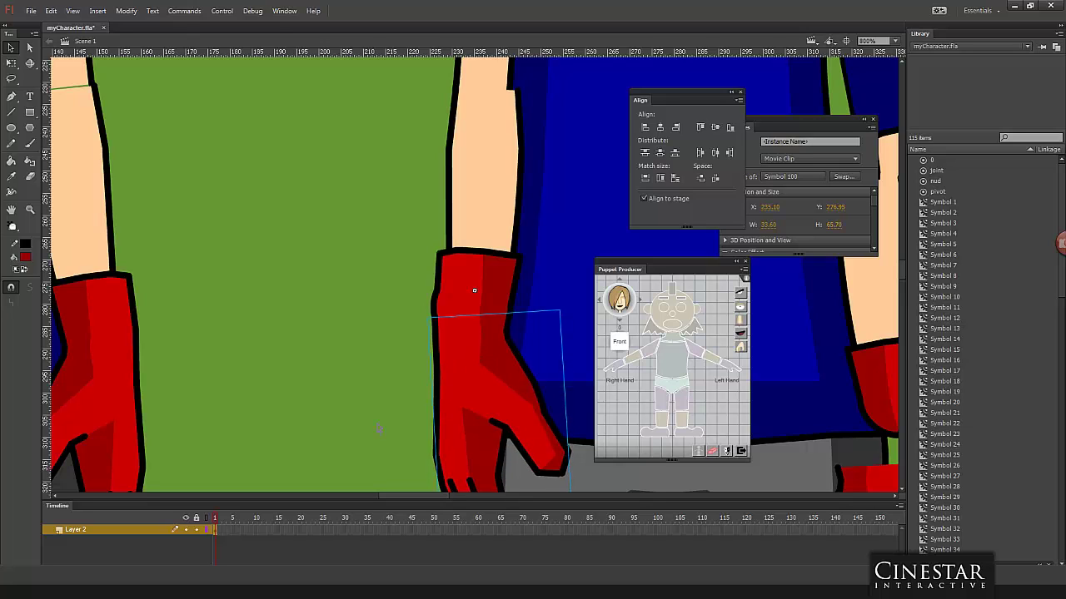
{"action": "left_click_drag", "start_coordinate": [379, 429], "coordinate": [292, 302]}
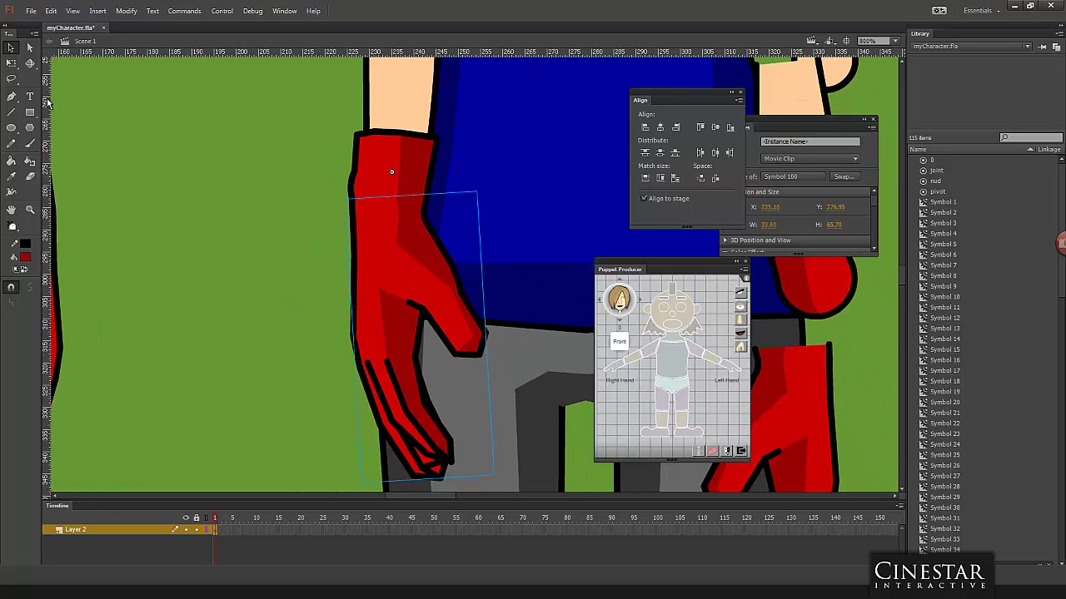
{"action": "left_click", "coordinate": [11, 63]}
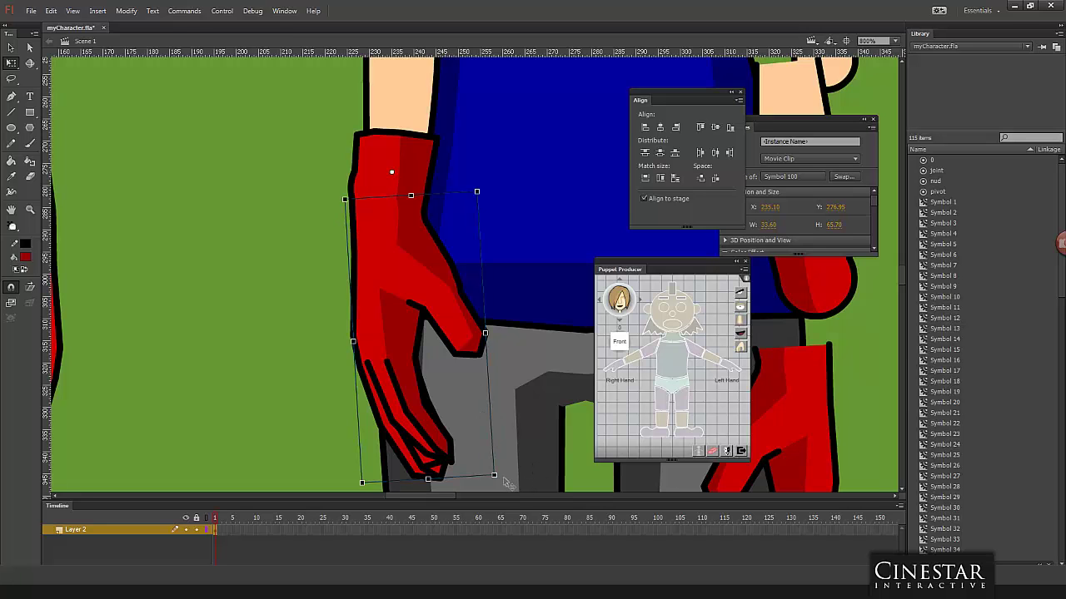
{"action": "left_click_drag", "start_coordinate": [510, 478], "coordinate": [408, 244]}
Step: Open the hand symbol and delete the thin strip of artwork along its top wrist edge
{"action": "double_click", "coordinate": [403, 243]}
{"action": "left_click_drag", "start_coordinate": [313, 156], "coordinate": [501, 205]}
{"action": "key", "text": "Delete"}
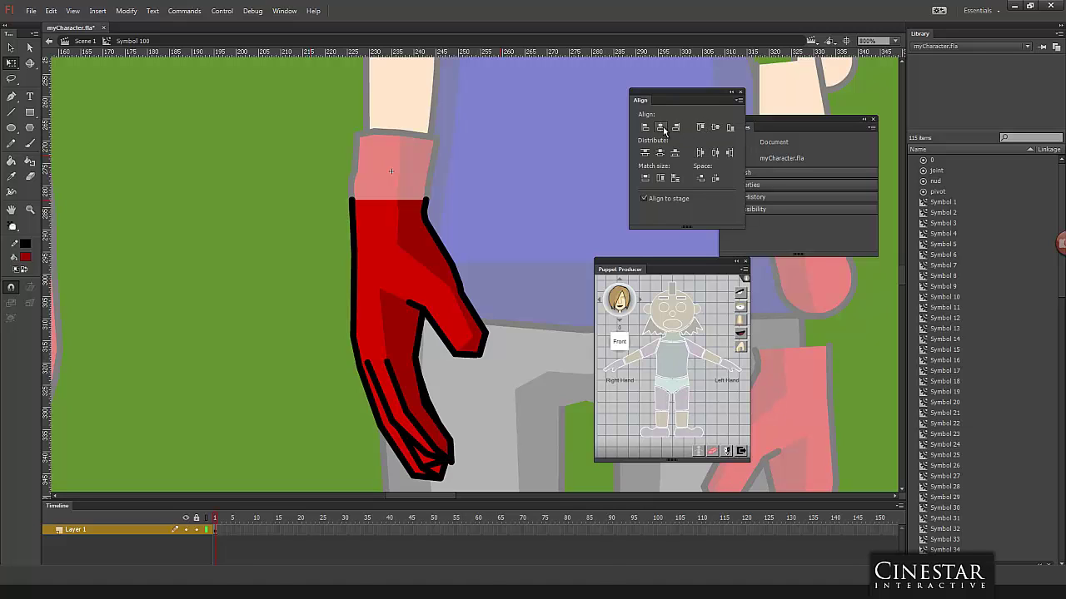
Step: Align the top edge of all the hand artwork to the registration point, raise it slightly, and reselect it
{"action": "left_click", "coordinate": [380, 398]}
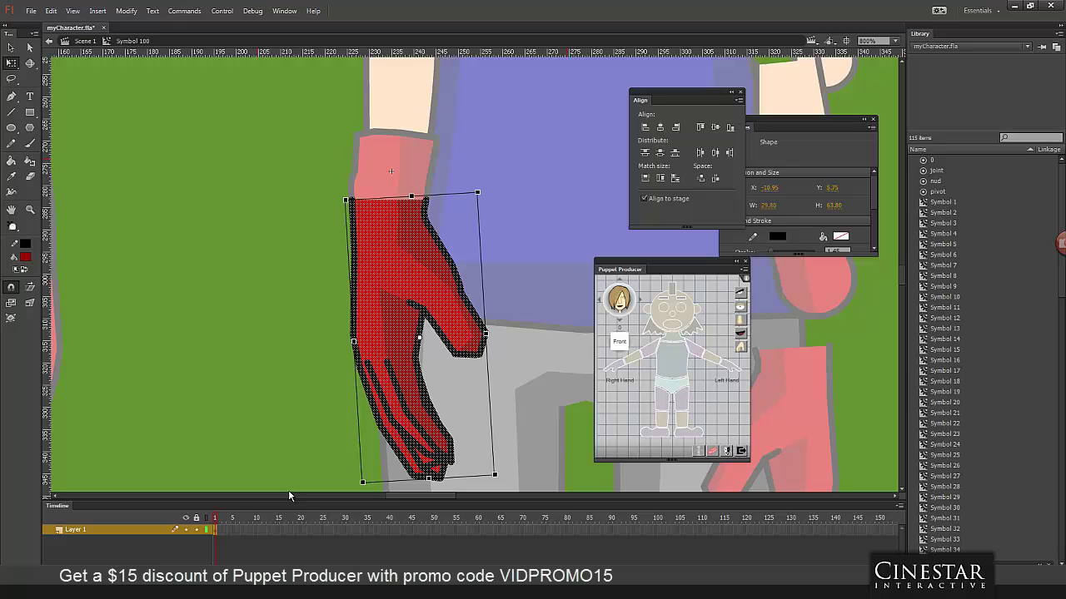
{"action": "left_click", "coordinate": [700, 127]}
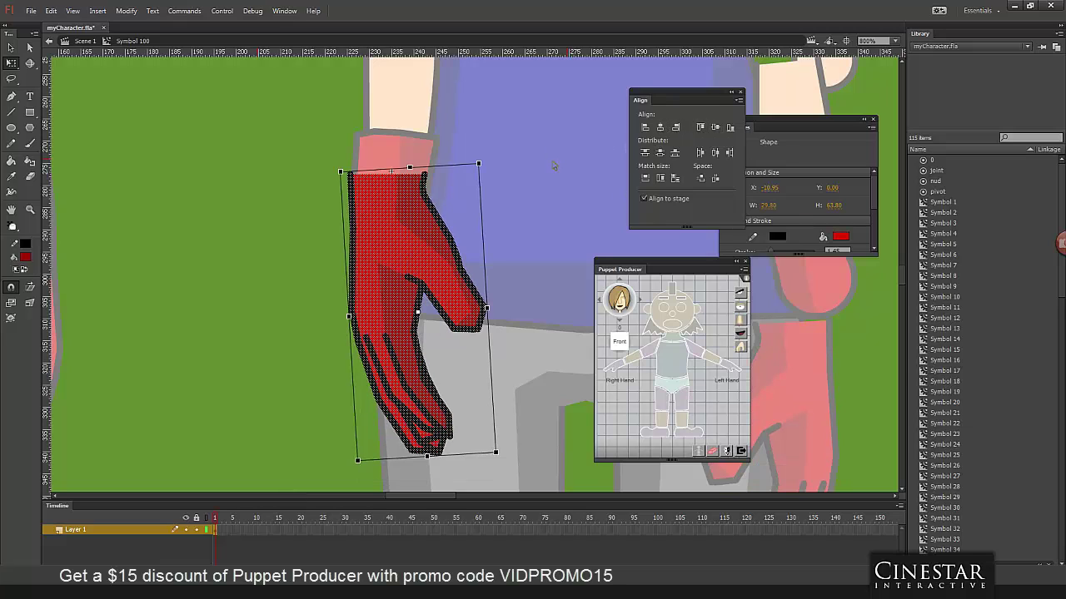
{"action": "left_click", "coordinate": [472, 156]}
{"action": "left_click_drag", "start_coordinate": [327, 163], "coordinate": [563, 462]}
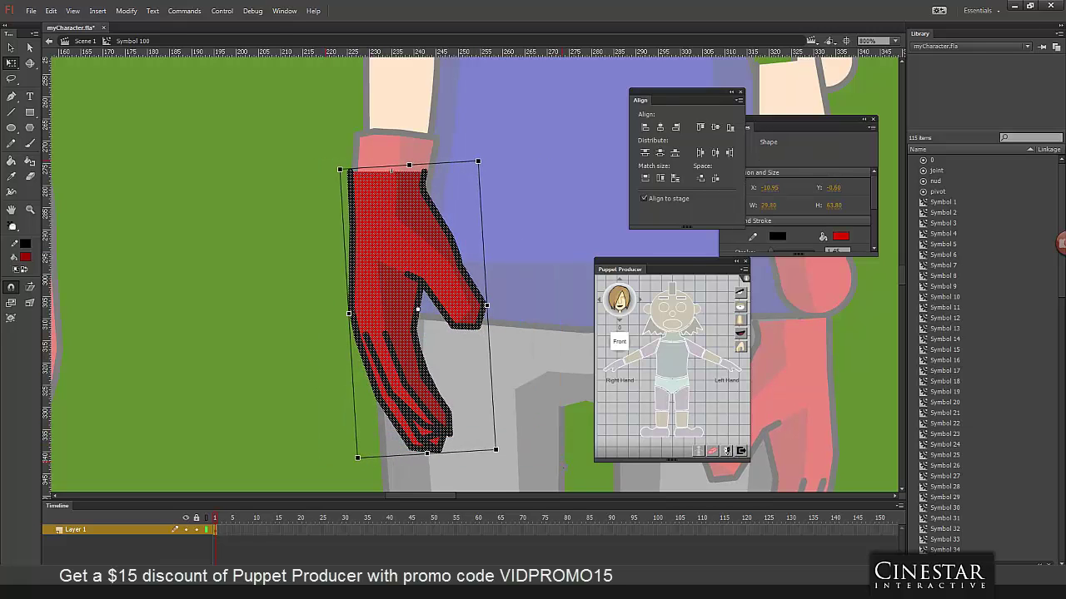
Step: Centre the hand artwork horizontally on the registration point, and nudge it right until its wrist lines up with the cuff
{"action": "left_click", "coordinate": [660, 126]}
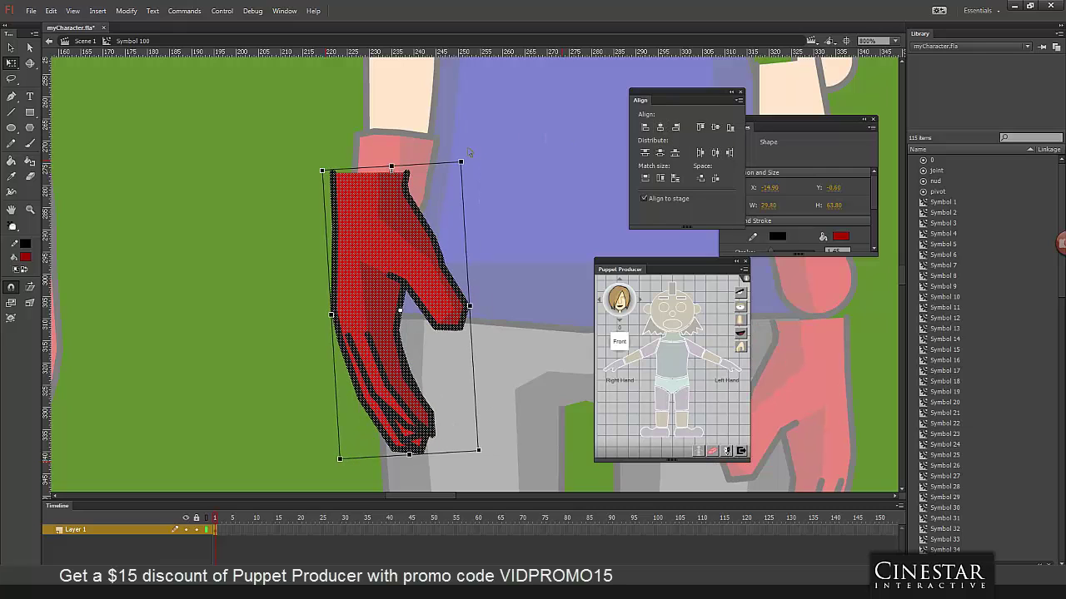
{"action": "key", "text": "Right"}
{"action": "key", "text": "Right"}
{"action": "key", "text": "Right"}
{"action": "key", "text": "Right"}
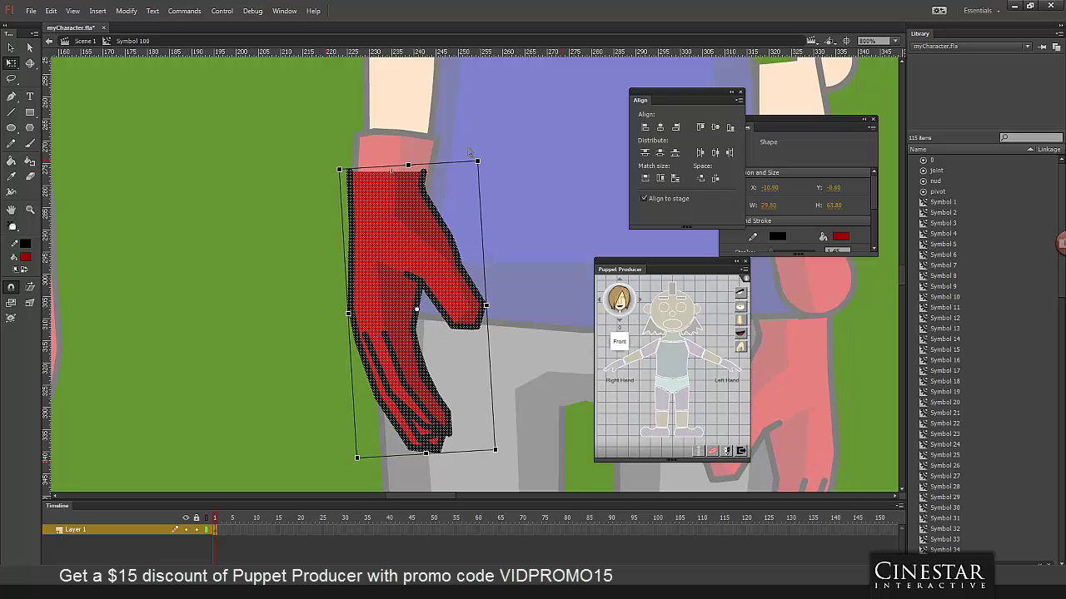
Step: Fine-tune the hand artwork's horizontal position until its wrist lines up with the cuff, and return to the main stage
{"action": "key", "text": "Right"}
{"action": "key", "text": "Right"}
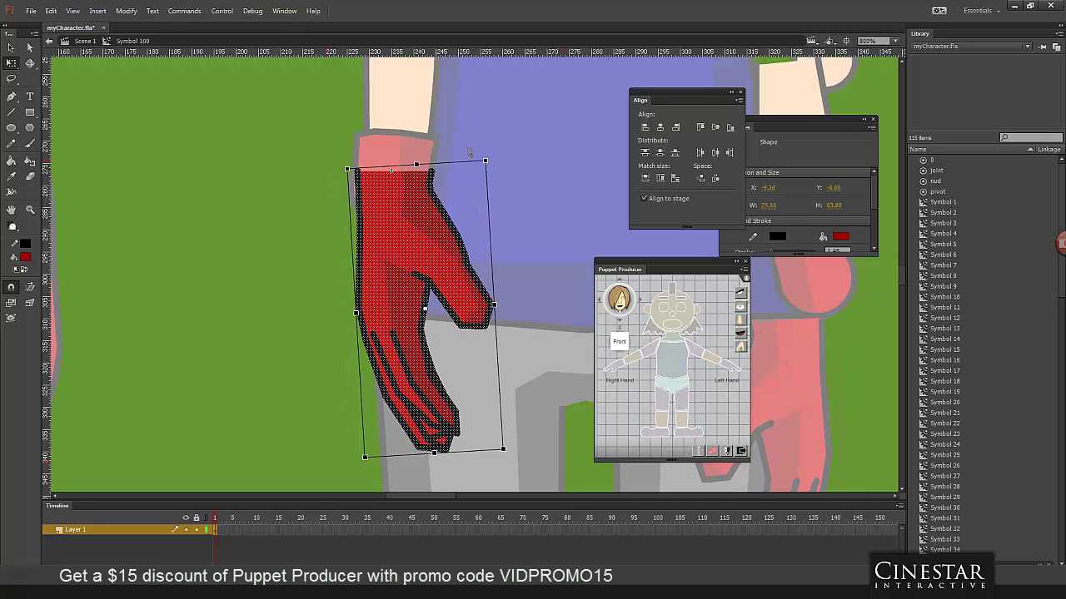
{"action": "key", "text": "Left"}
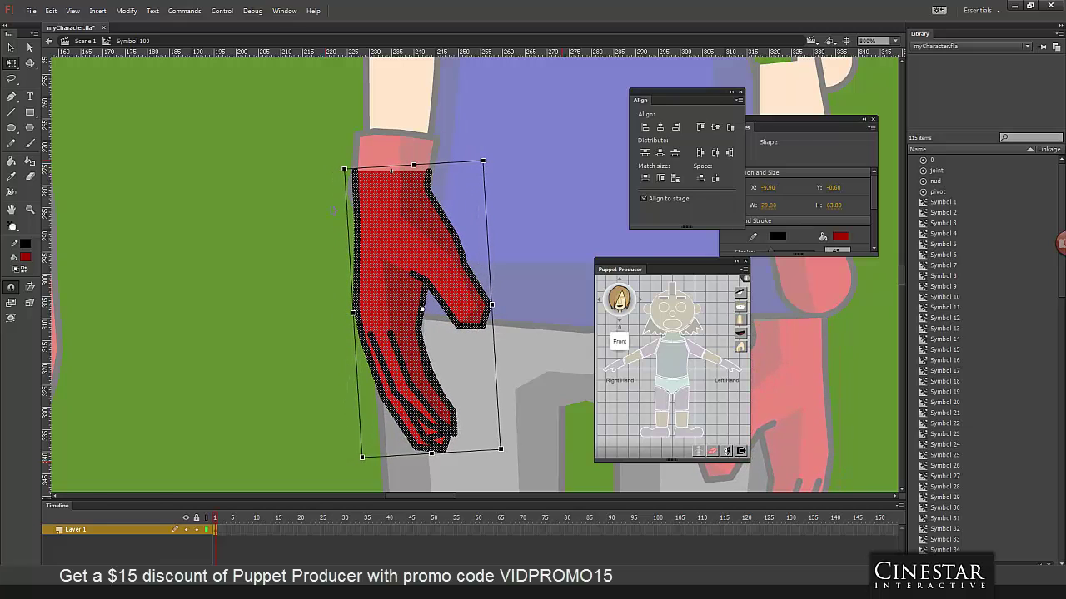
{"action": "double_click", "coordinate": [315, 221]}
Step: Nudge the hand down and slightly left on the main stage so its wrist meets the cuff, at X 234.30, Y 281.05
{"action": "mouse_move", "coordinate": [397, 214]}
{"action": "left_mouse_down"}
{"action": "mouse_move", "coordinate": [392, 238]}
{"action": "mouse_move", "coordinate": [383, 227]}
{"action": "mouse_move", "coordinate": [395, 240]}
{"action": "mouse_move", "coordinate": [392, 225]}
{"action": "left_mouse_up"}
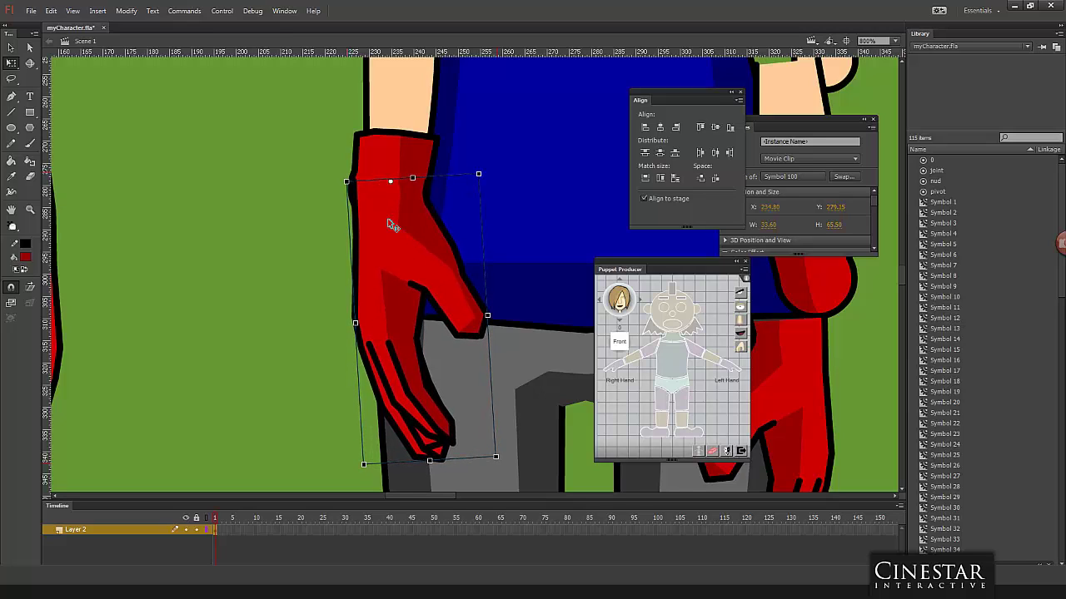
{"action": "left_click", "coordinate": [361, 165]}
{"action": "left_click", "coordinate": [289, 234]}
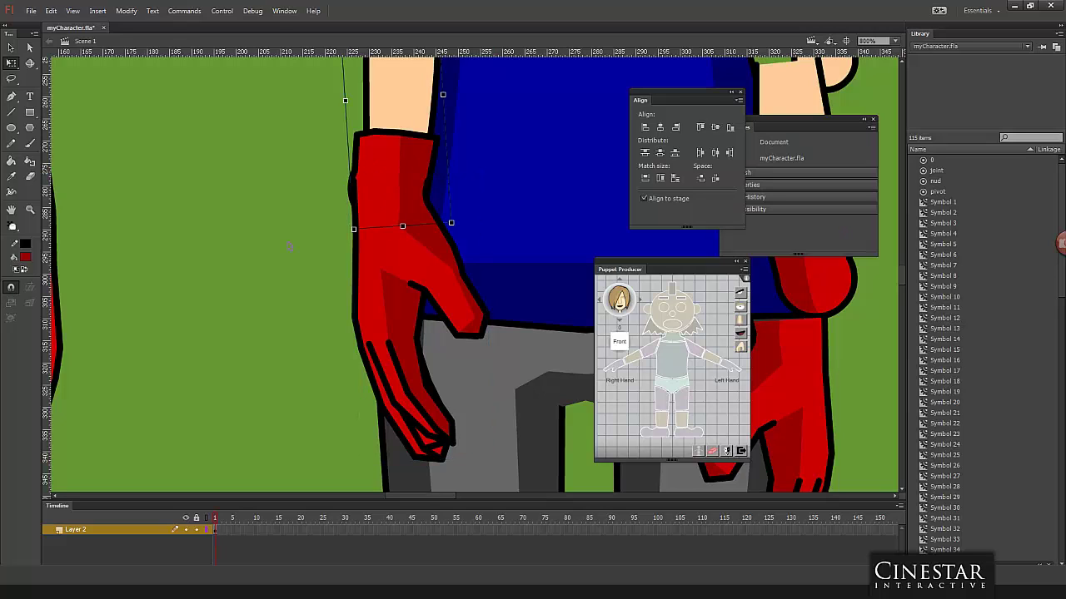
{"action": "left_click", "coordinate": [382, 274]}
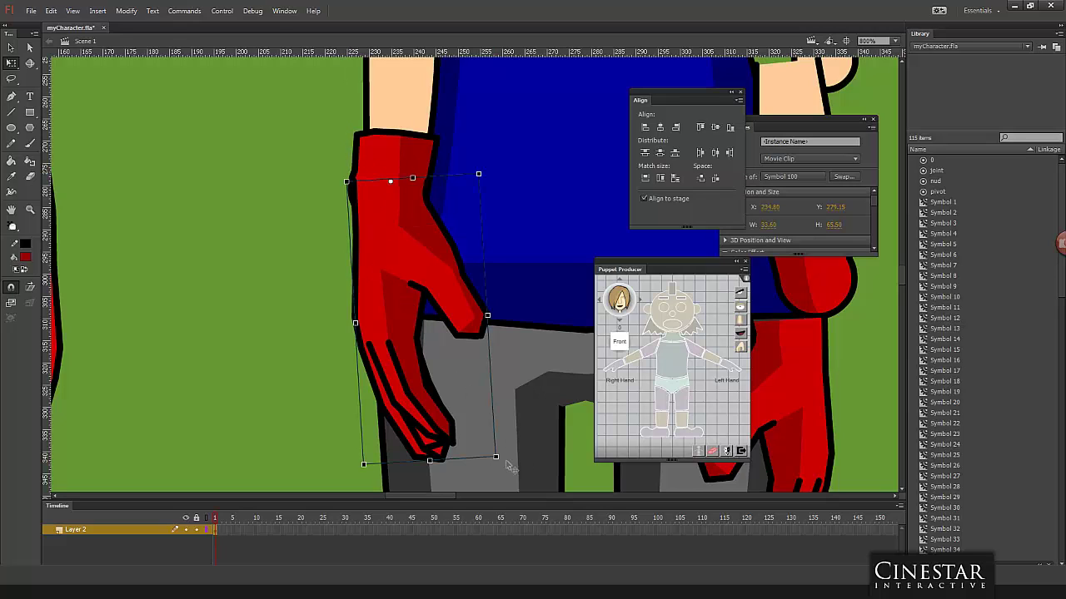
{"action": "left_click_drag", "start_coordinate": [506, 469], "coordinate": [399, 216]}
{"action": "key", "text": "Down"}
{"action": "key", "text": "Down"}
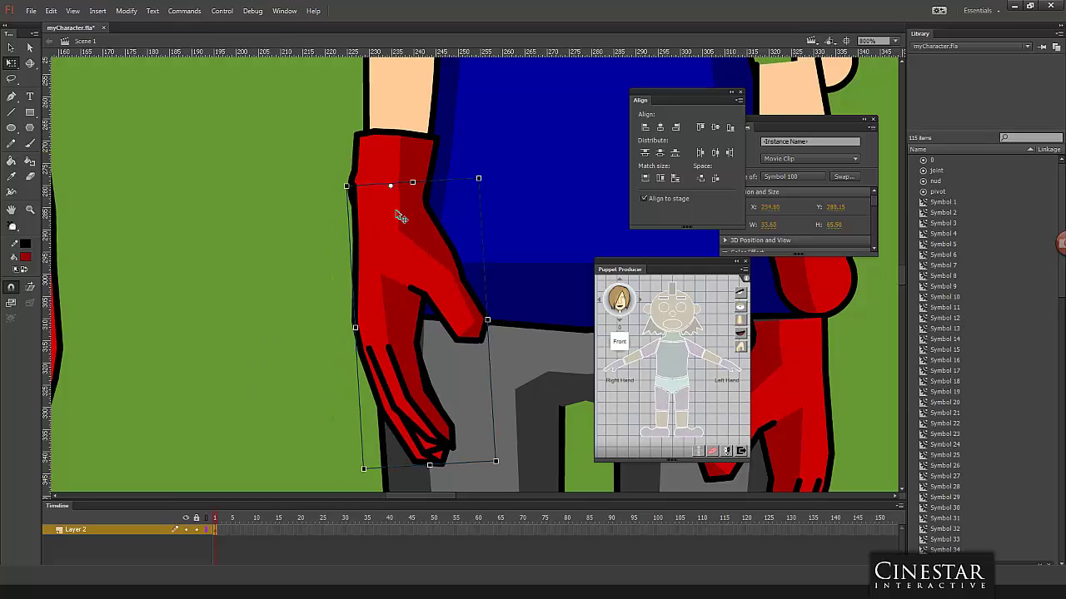
{"action": "key", "text": "Left"}
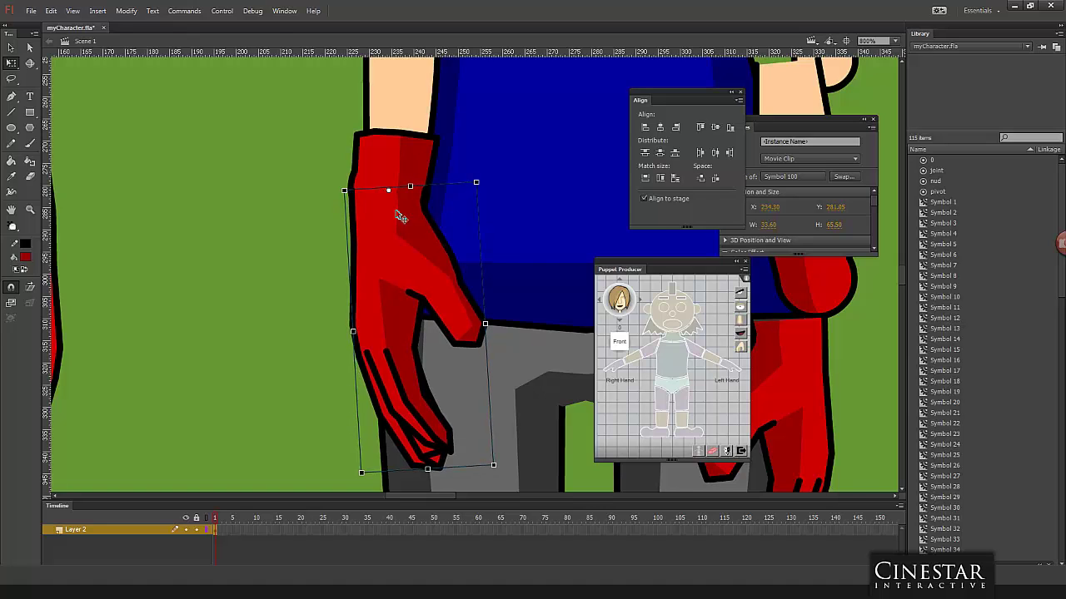
Step: Test the wrist joint by rotating the hand outward and across the torso
{"action": "left_click_drag", "start_coordinate": [504, 476], "coordinate": [439, 121]}
{"action": "left_click_drag", "start_coordinate": [469, 157], "coordinate": [400, 232]}
{"action": "key", "text": "ctrl+minus"}
{"action": "key", "text": "ctrl+minus"}
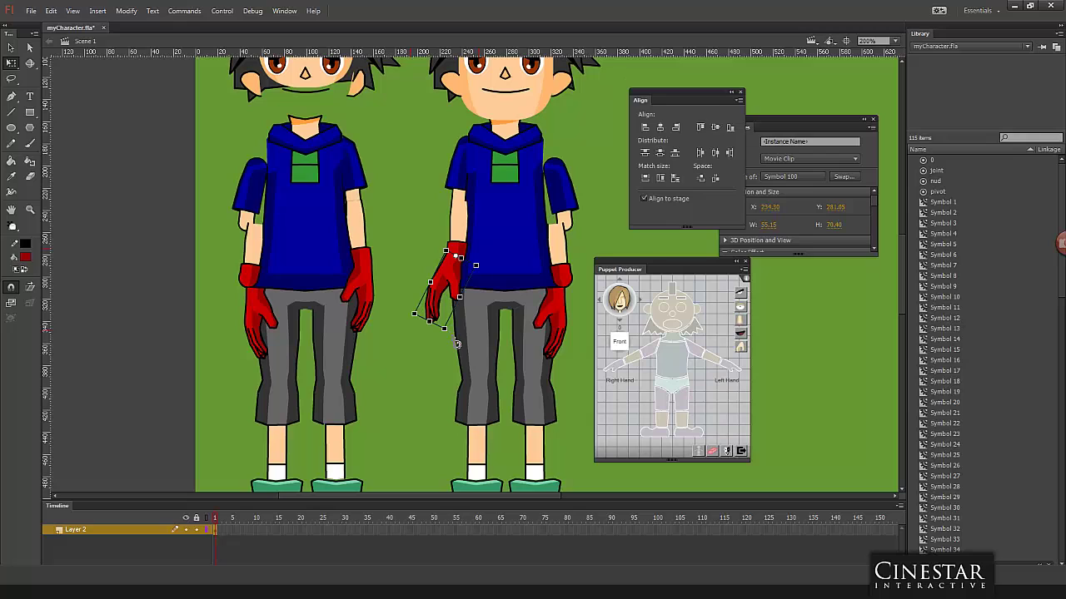
{"action": "left_click_drag", "start_coordinate": [457, 343], "coordinate": [489, 284]}
{"action": "left_click", "coordinate": [437, 314]}
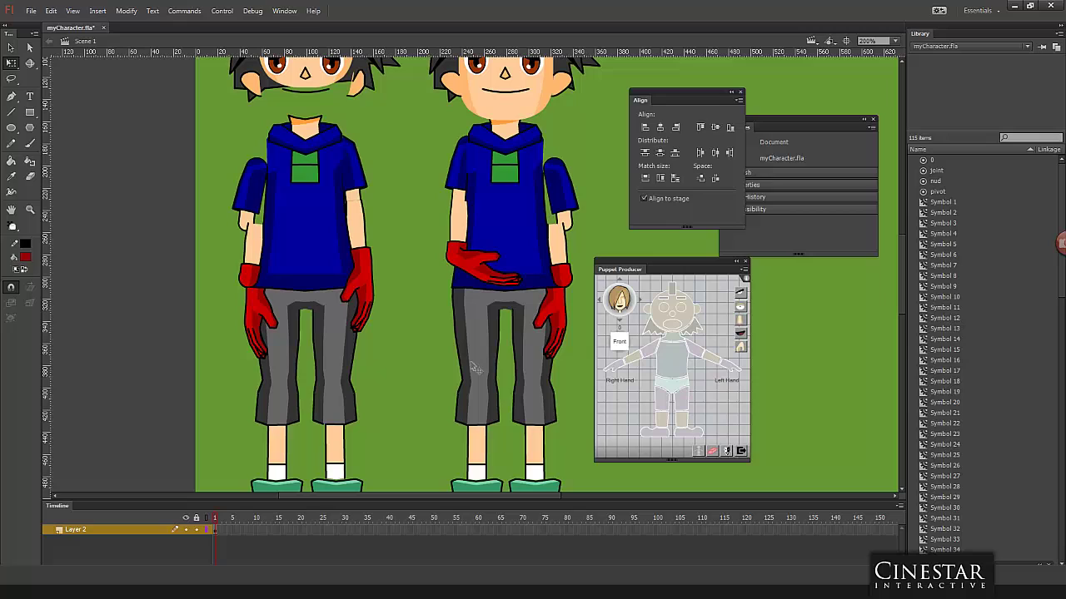
Step: Test the elbow by rotating forearm and hand together, test the shoulder by rotating the whole arm, and undo the rotations
{"action": "left_click", "coordinate": [462, 248]}
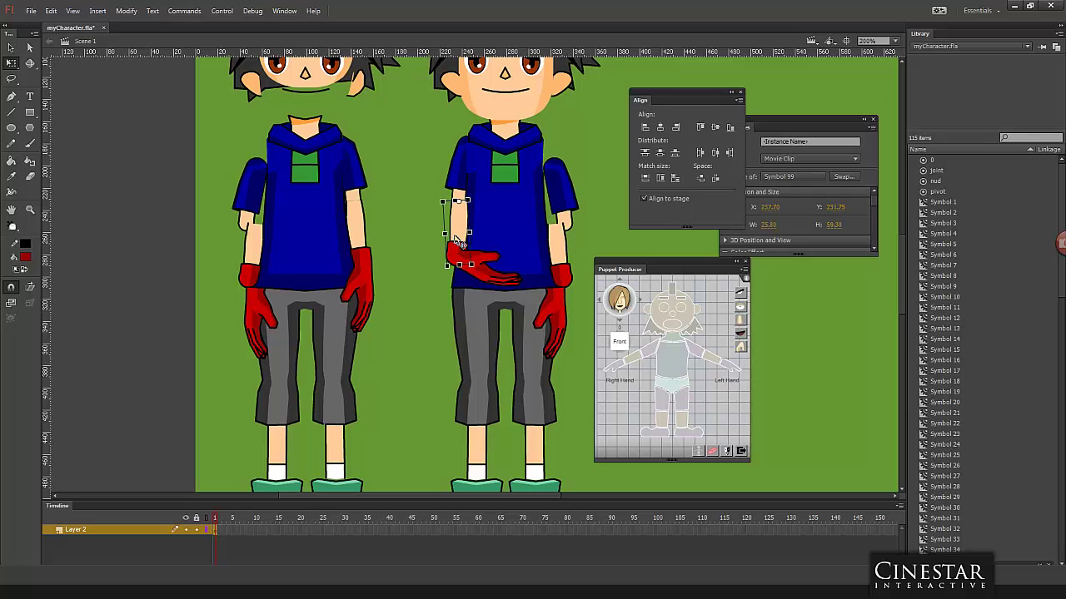
{"action": "left_click", "coordinate": [512, 279], "text": "shift"}
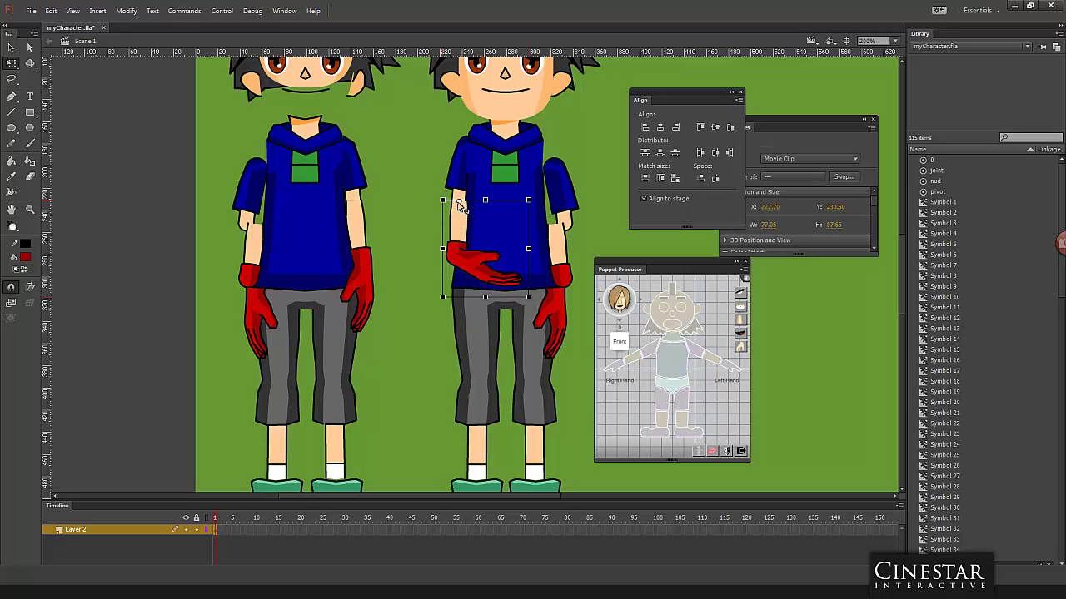
{"action": "left_click_drag", "start_coordinate": [539, 308], "coordinate": [354, 258]}
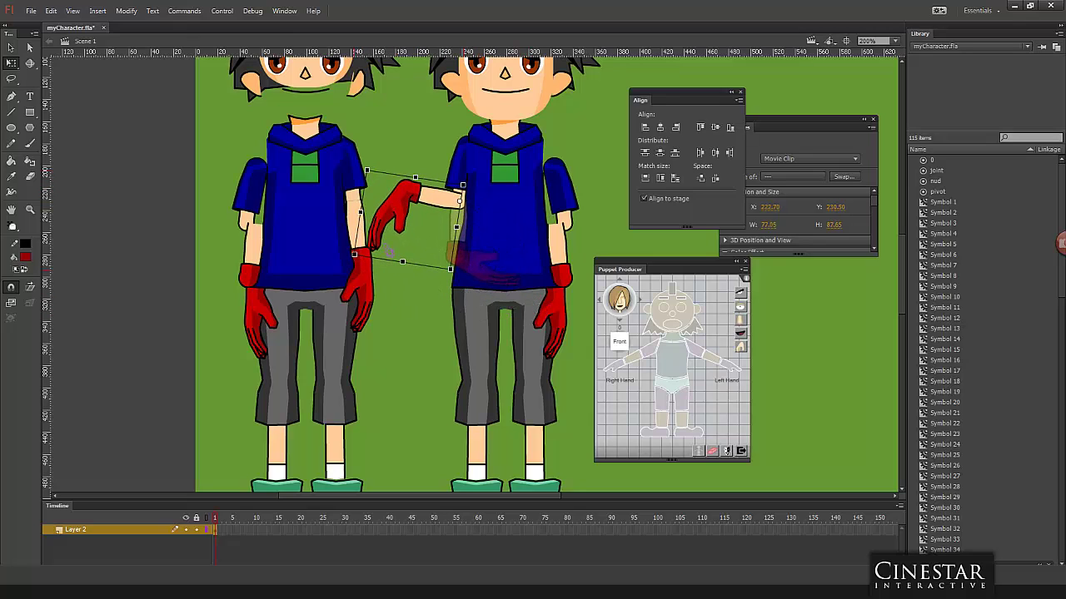
{"action": "left_click", "coordinate": [459, 173], "text": "shift"}
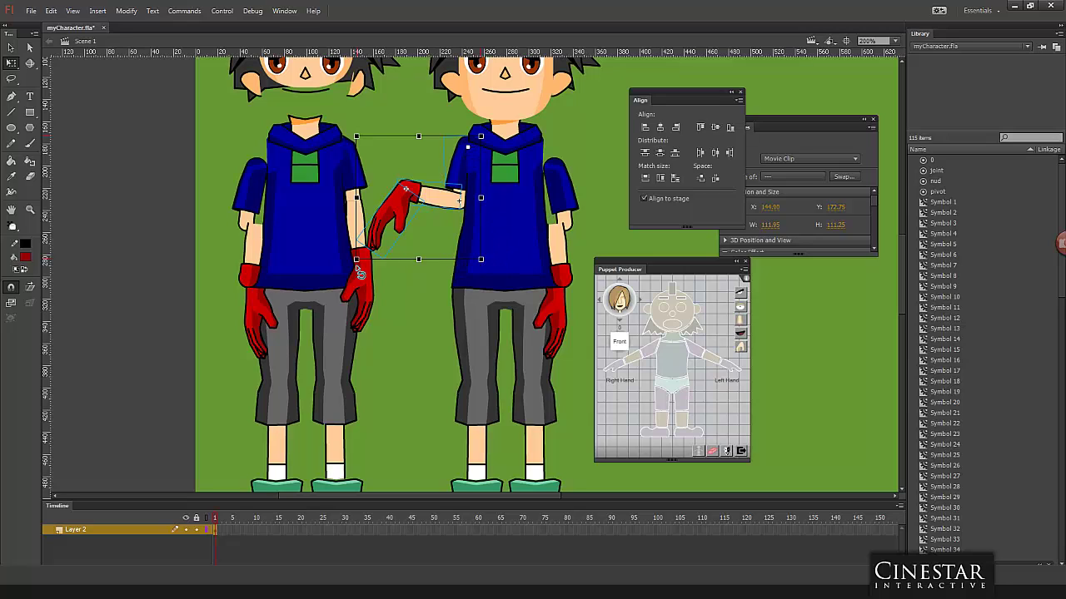
{"action": "left_click_drag", "start_coordinate": [360, 275], "coordinate": [385, 179]}
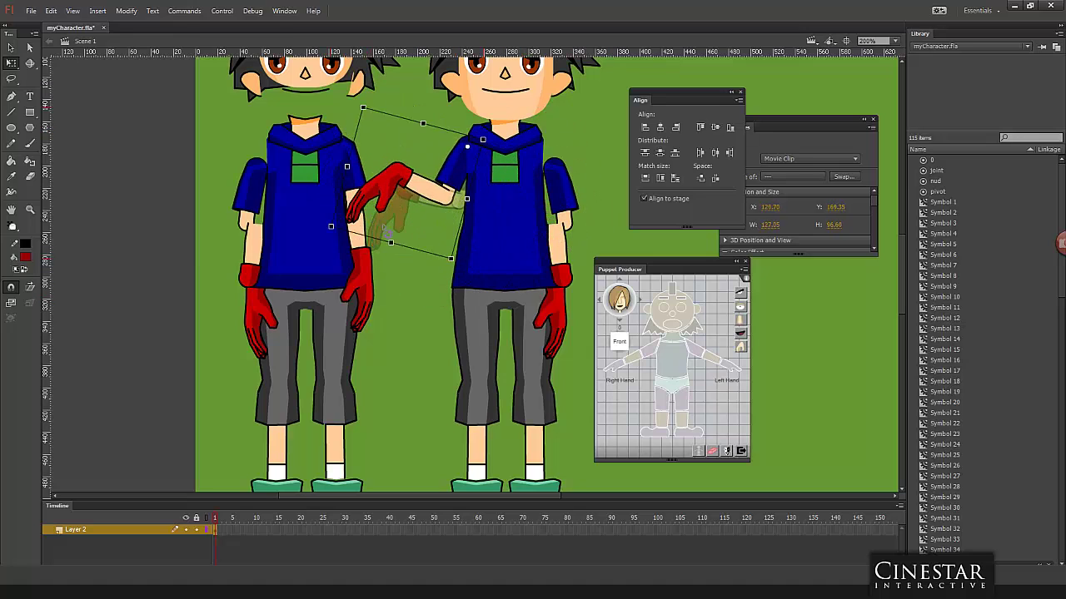
{"action": "left_click_drag", "start_coordinate": [384, 223], "coordinate": [416, 225]}
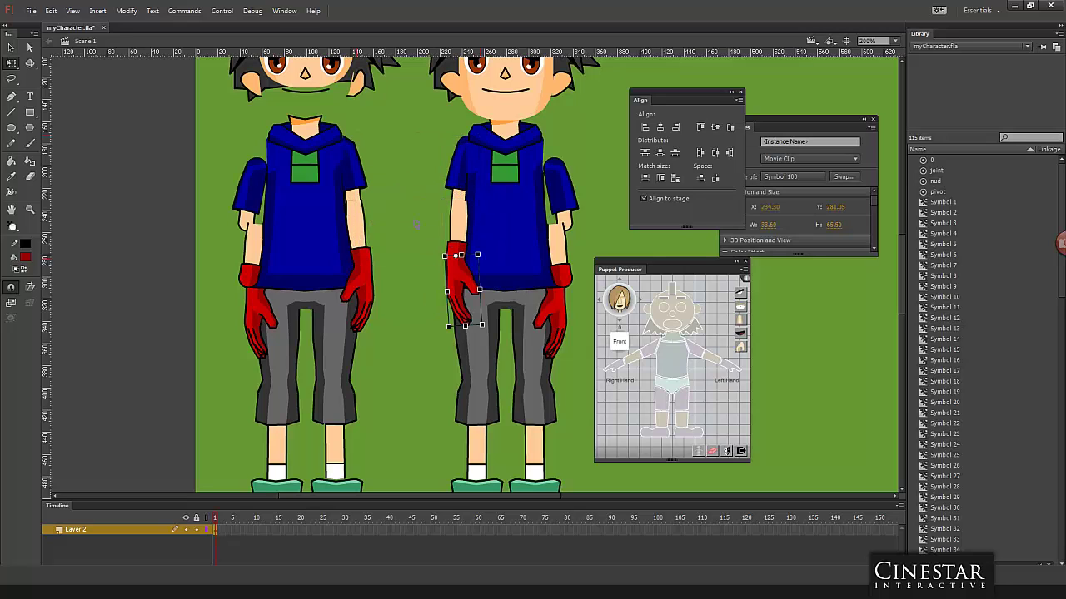
Step: Delete the old, unfinished upper arm, forearm and hand on the opposite side of the torso
{"action": "left_click", "coordinate": [574, 194]}
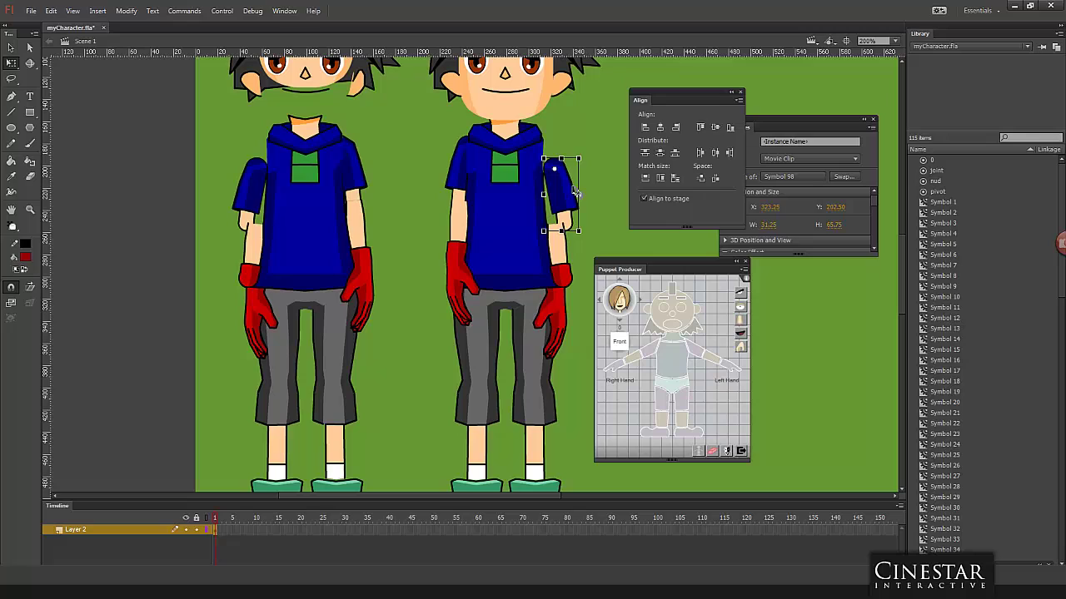
{"action": "left_click", "coordinate": [576, 193]}
{"action": "left_click", "coordinate": [560, 317]}
{"action": "key", "text": "Delete"}
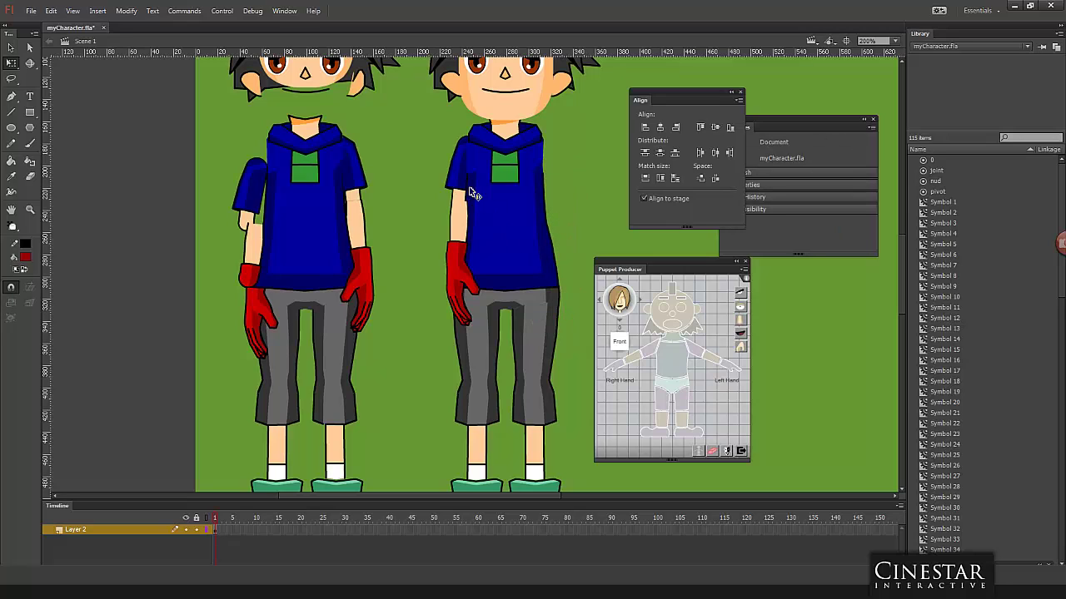
Step: Duplicate the finished upper arm, forearm and hand in place, and flip the copy horizontally
{"action": "left_click_drag", "start_coordinate": [426, 156], "coordinate": [457, 279]}
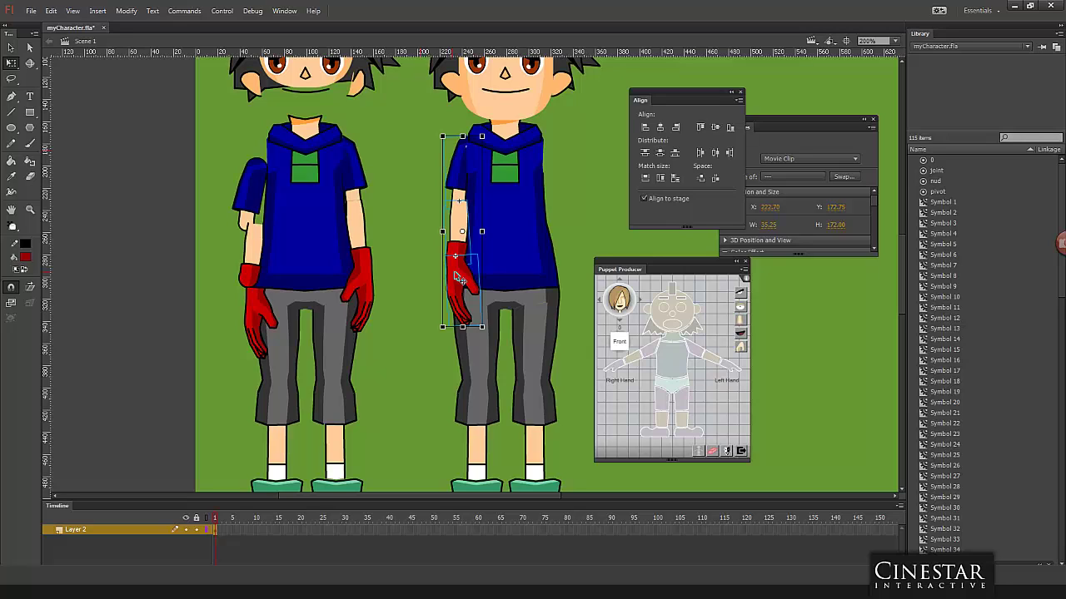
{"action": "left_click", "coordinate": [458, 279]}
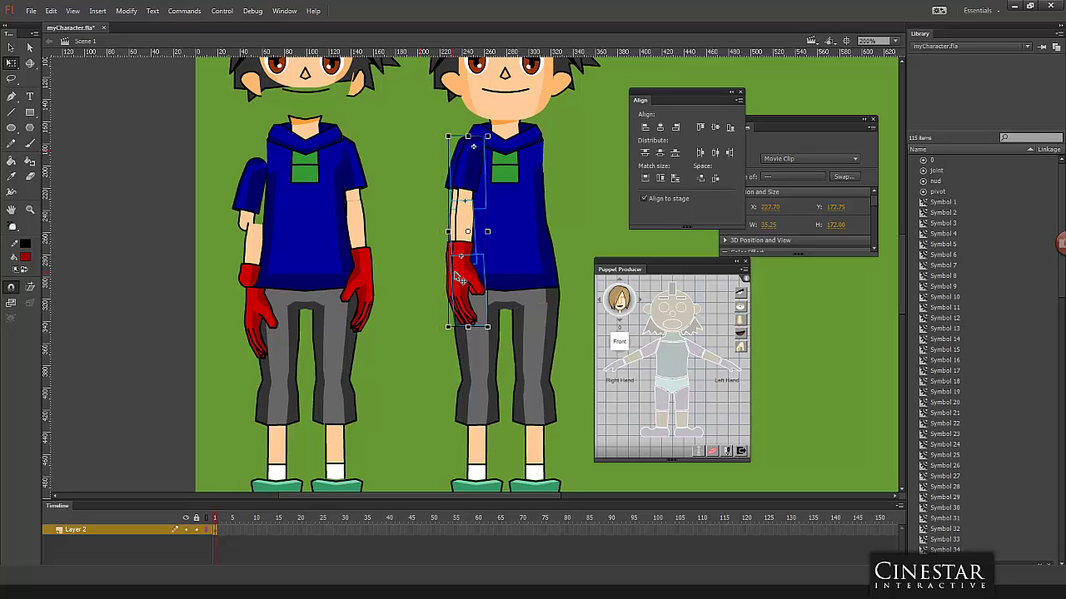
{"action": "left_click", "coordinate": [127, 10]}
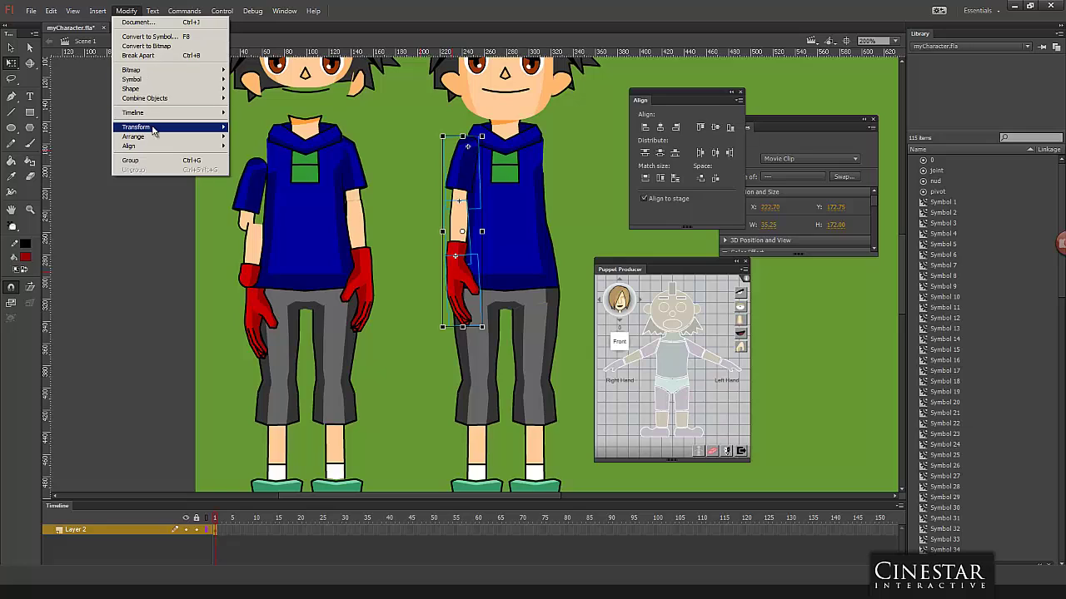
{"action": "mouse_move", "coordinate": [160, 129]}
{"action": "left_click", "coordinate": [258, 222]}
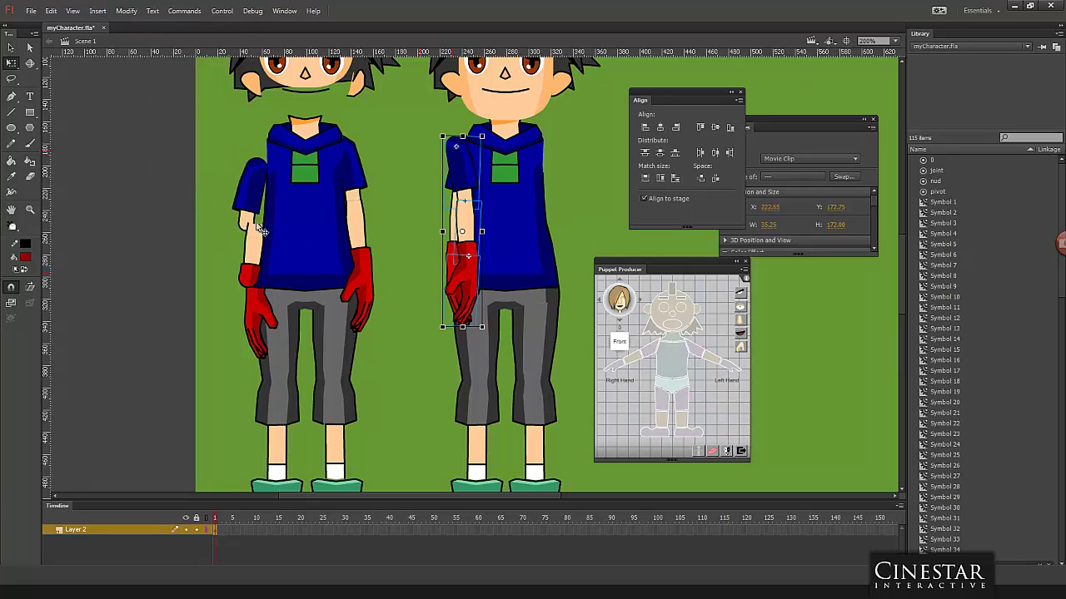
Step: Move the mirrored arm across to the opposite shoulder at X 302.65, and send it behind the torso
{"action": "key", "text": "shift+Right"}
{"action": "key", "text": "shift+Right"}
{"action": "key", "text": "shift+Right"}
{"action": "key", "text": "shift+Right"}
{"action": "key", "text": "shift+Right"}
{"action": "key", "text": "shift+Right"}
{"action": "key", "text": "shift+Right"}
{"action": "key", "text": "shift+Right"}
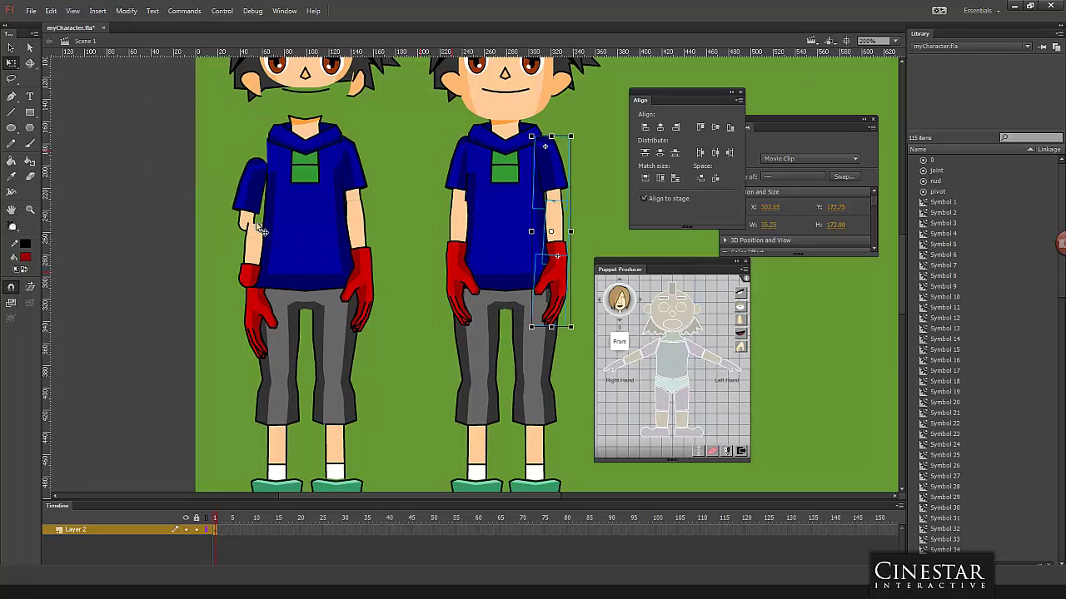
{"action": "key", "text": "shift+Left"}
{"action": "key", "text": "shift+Left"}
{"action": "key", "text": "shift+Left"}
{"action": "key", "text": "shift+Left"}
{"action": "key", "text": "shift+Left"}
{"action": "key", "text": "shift+Left"}
{"action": "key", "text": "shift+Left"}
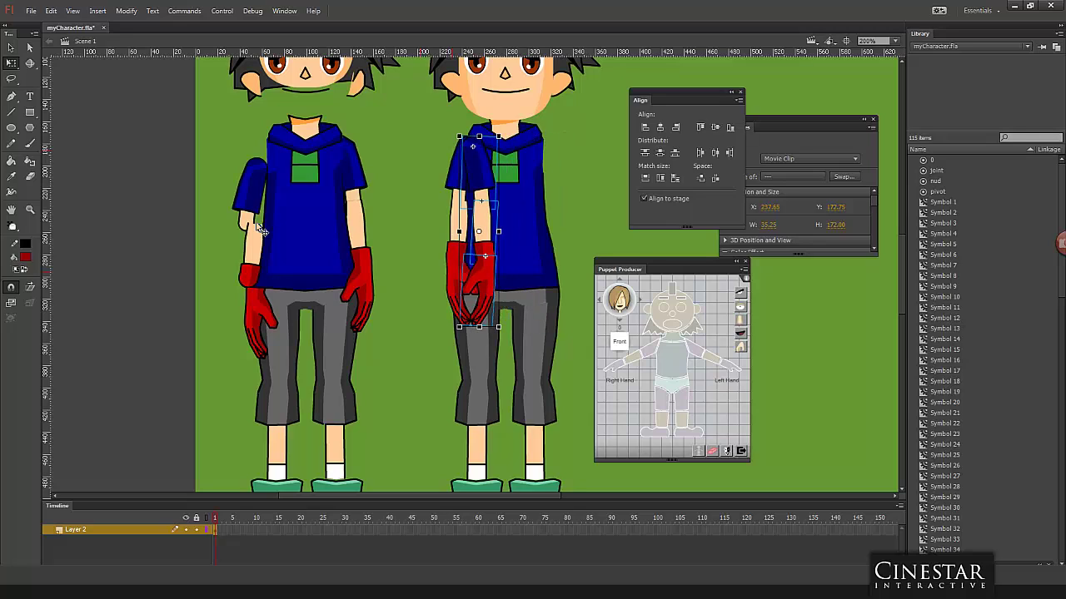
{"action": "key", "text": "shift+Right"}
{"action": "key", "text": "shift+Right"}
{"action": "key", "text": "shift+Right"}
{"action": "key", "text": "shift+Right"}
{"action": "key", "text": "shift+Right"}
{"action": "key", "text": "shift+Right"}
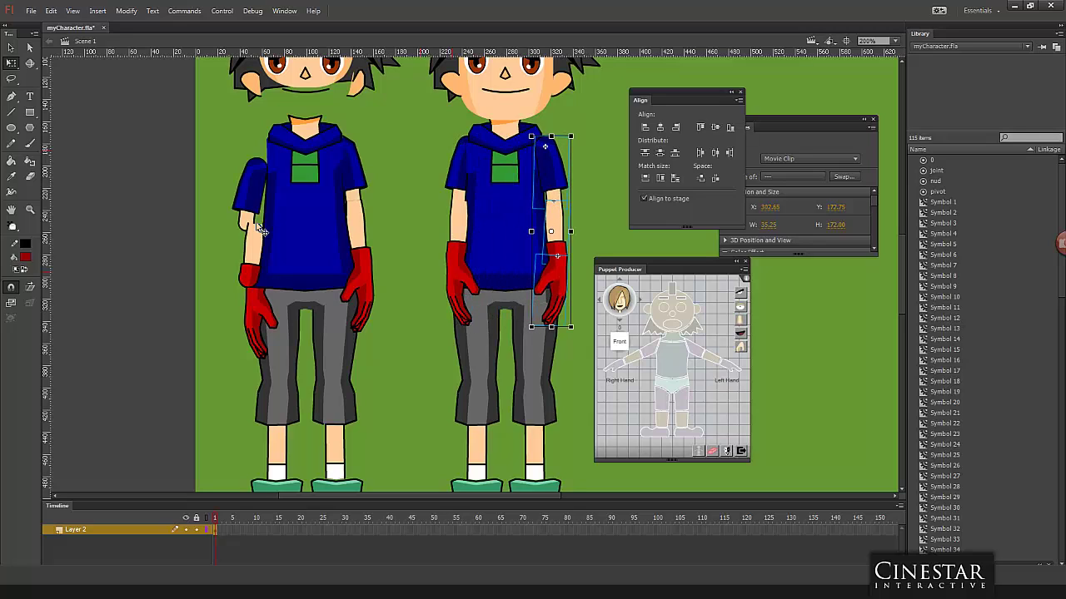
{"action": "key", "text": "ctrl+shift+Down"}
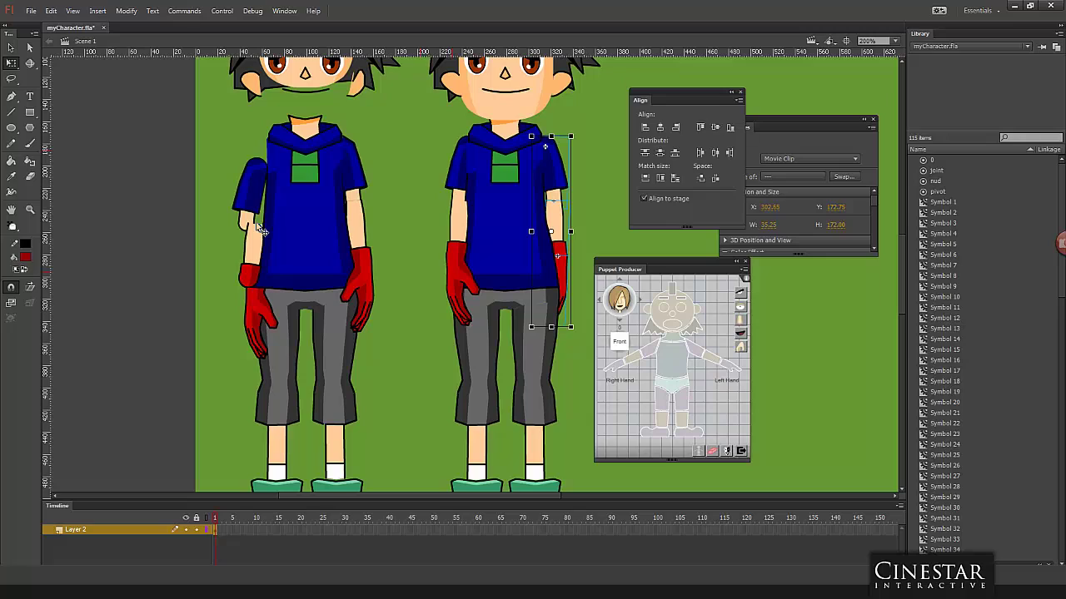
Step: Try to bring the original forearm in front of the upper arm, and undo the stacking change
{"action": "left_click", "coordinate": [454, 224]}
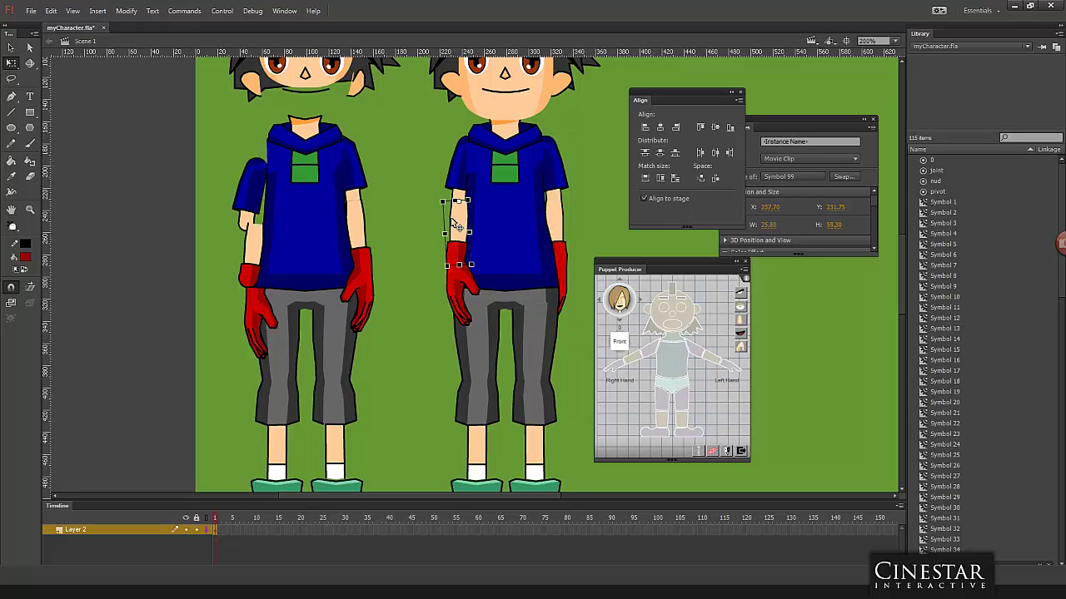
{"action": "key", "text": "ctrl+shift+Up"}
{"action": "left_click", "coordinate": [458, 287]}
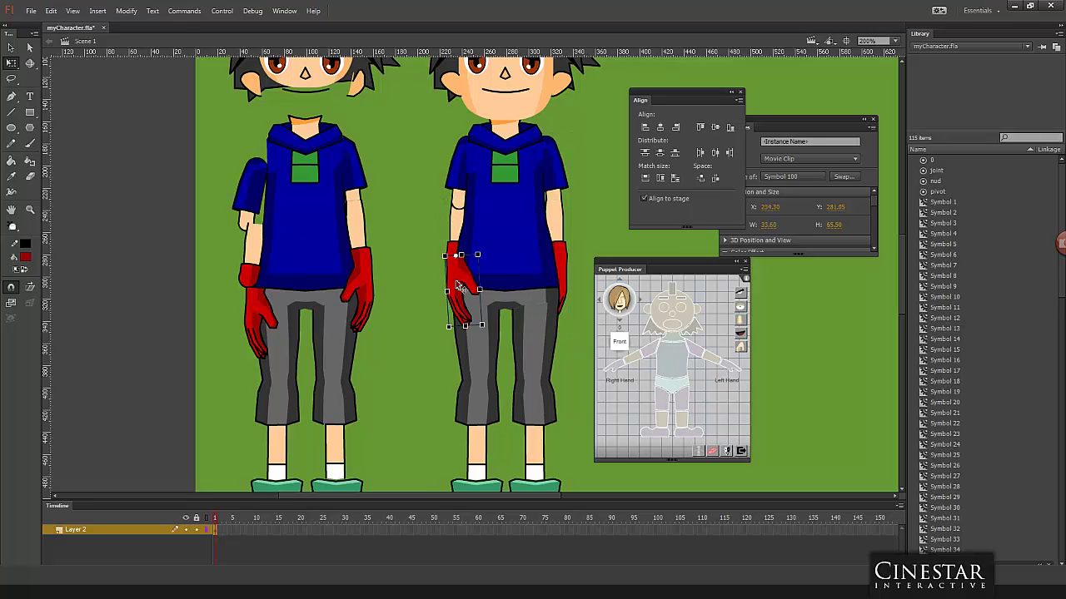
{"action": "left_click", "coordinate": [457, 223]}
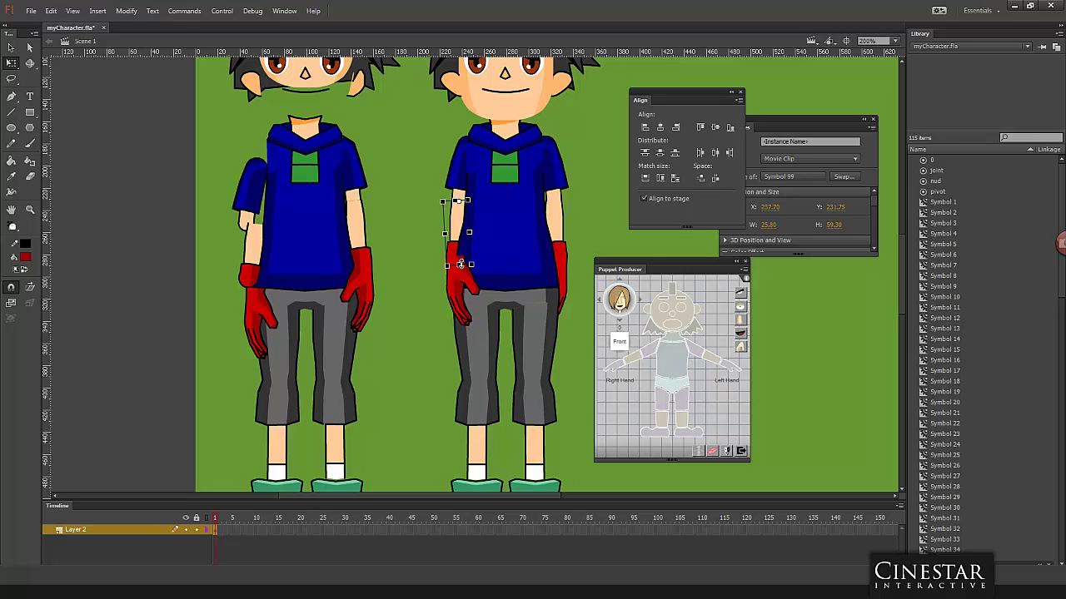
Step: Bring the mirrored hand in front of the torso, and check the stacking of the surrounding arm parts
{"action": "left_click", "coordinate": [492, 242]}
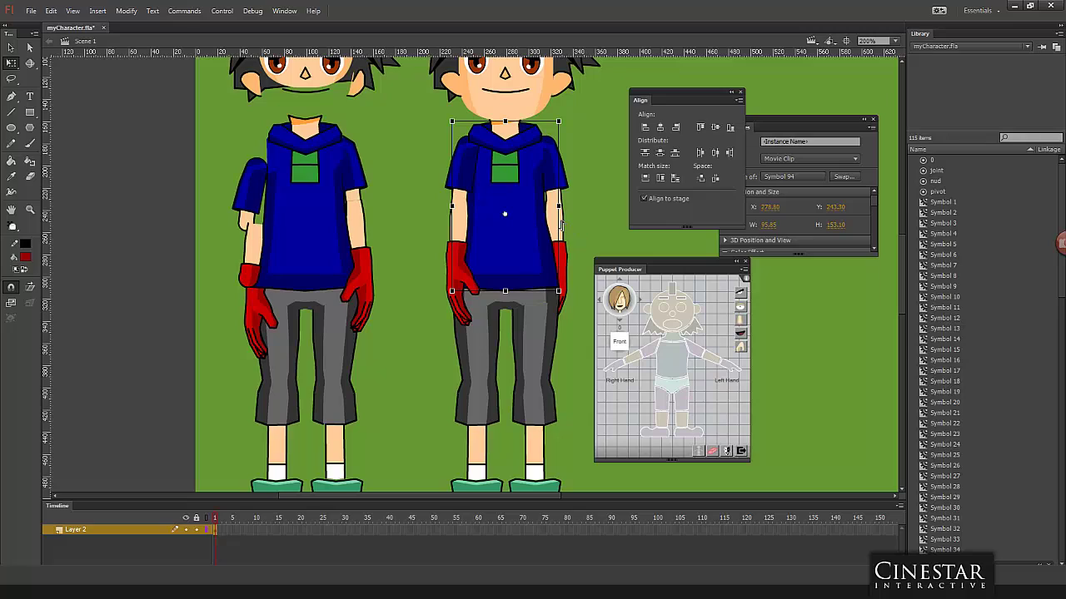
{"action": "left_click", "coordinate": [565, 231]}
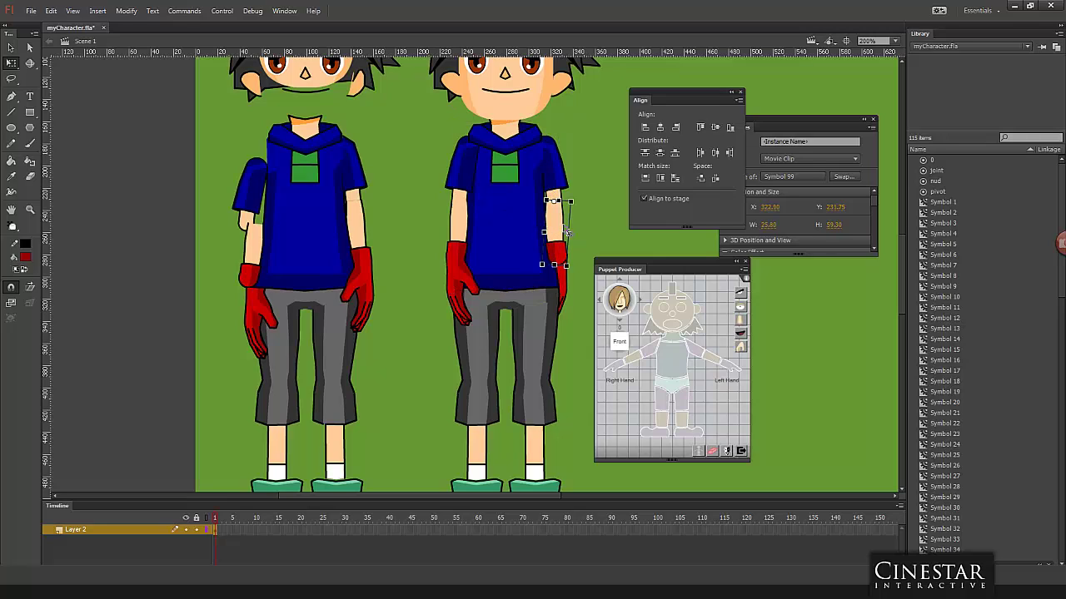
{"action": "left_click", "coordinate": [565, 278]}
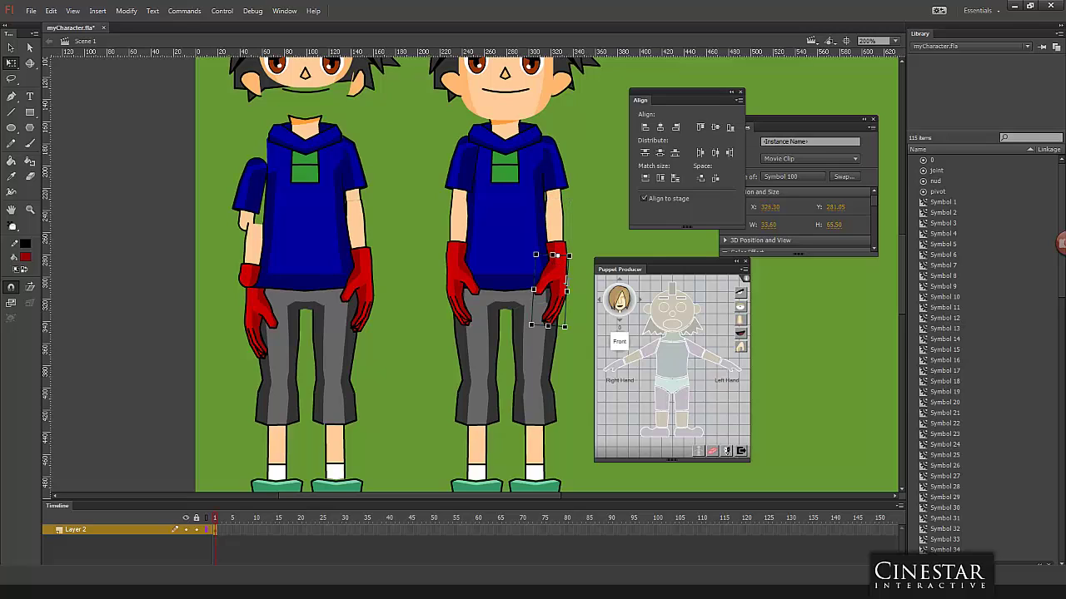
{"action": "left_click", "coordinate": [563, 183]}
{"action": "left_click", "coordinate": [467, 158]}
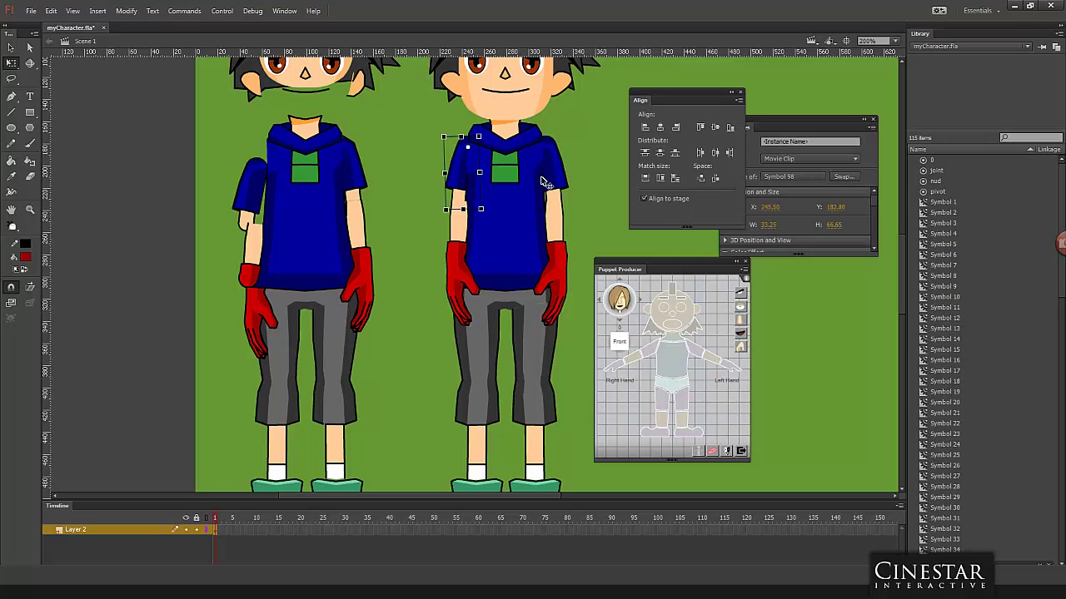
{"action": "left_click", "coordinate": [603, 155]}
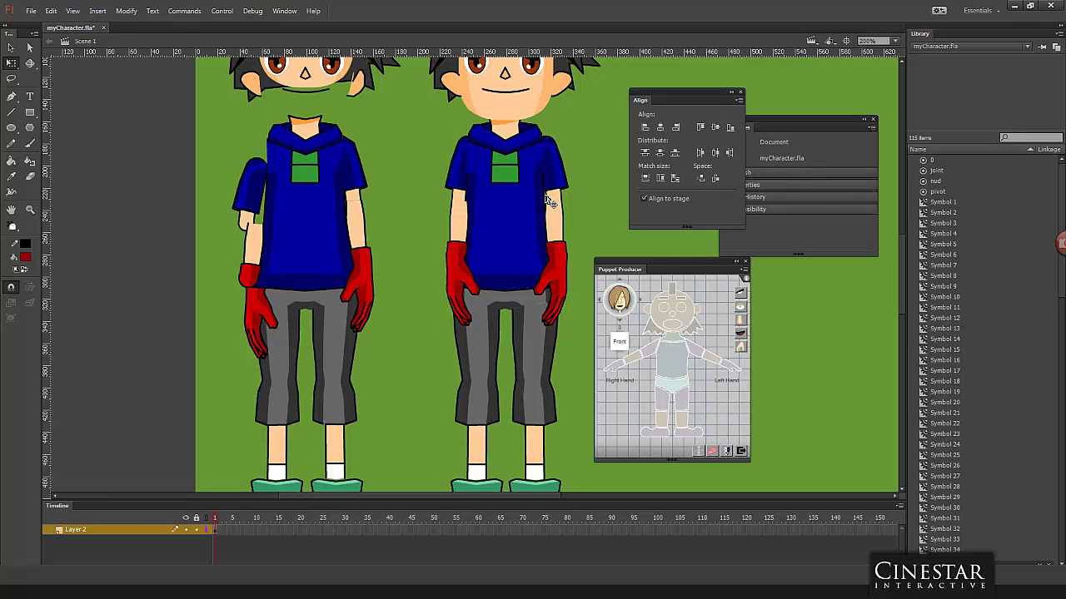
Step: Open the torso symbol, select all its artwork, and raise it until its lower edge sits near the registration point
{"action": "double_click", "coordinate": [528, 203]}
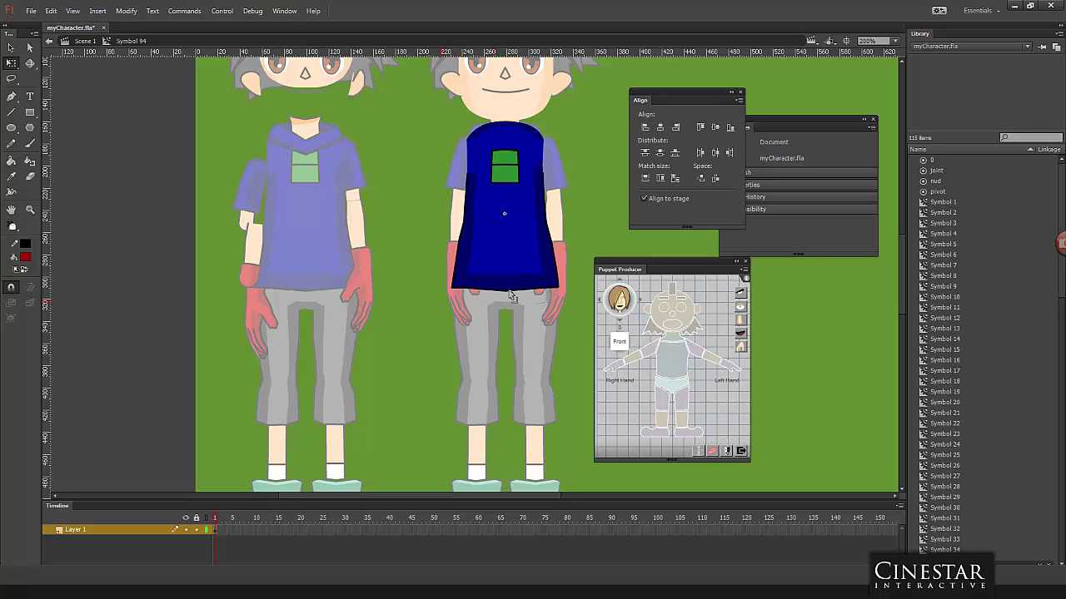
{"action": "left_click_drag", "start_coordinate": [415, 113], "coordinate": [614, 309]}
{"action": "key", "text": "Up"}
{"action": "key", "text": "Up"}
{"action": "key", "text": "Up"}
{"action": "key", "text": "Up"}
{"action": "key", "text": "Up"}
{"action": "key", "text": "Up"}
{"action": "key", "text": "Up"}
{"action": "key", "text": "Up"}
{"action": "key", "text": "Up"}
{"action": "key", "text": "Up"}
{"action": "key", "text": "Up"}
{"action": "key", "text": "Up"}
{"action": "key", "text": "Up"}
{"action": "key", "text": "Up"}
{"action": "key", "text": "Up"}
{"action": "key", "text": "Up"}
{"action": "key", "text": "Up"}
{"action": "key", "text": "Up"}
{"action": "key", "text": "Up"}
{"action": "key", "text": "Up"}
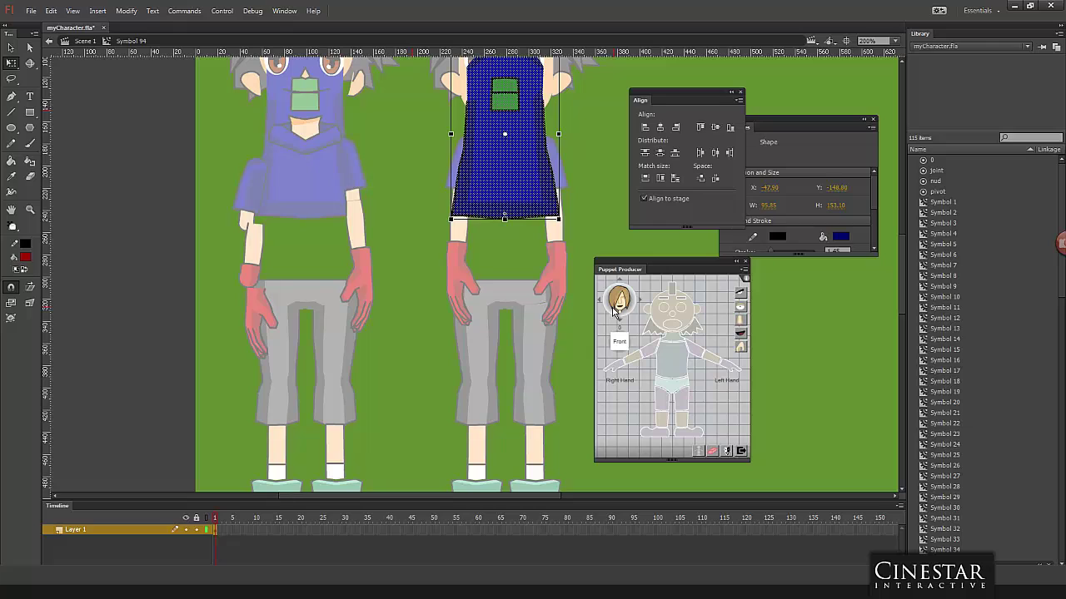
Step: Return to the main scene and swing the torso sideways about its waist pivot until it lies nearly horizontal
{"action": "left_click", "coordinate": [592, 193]}
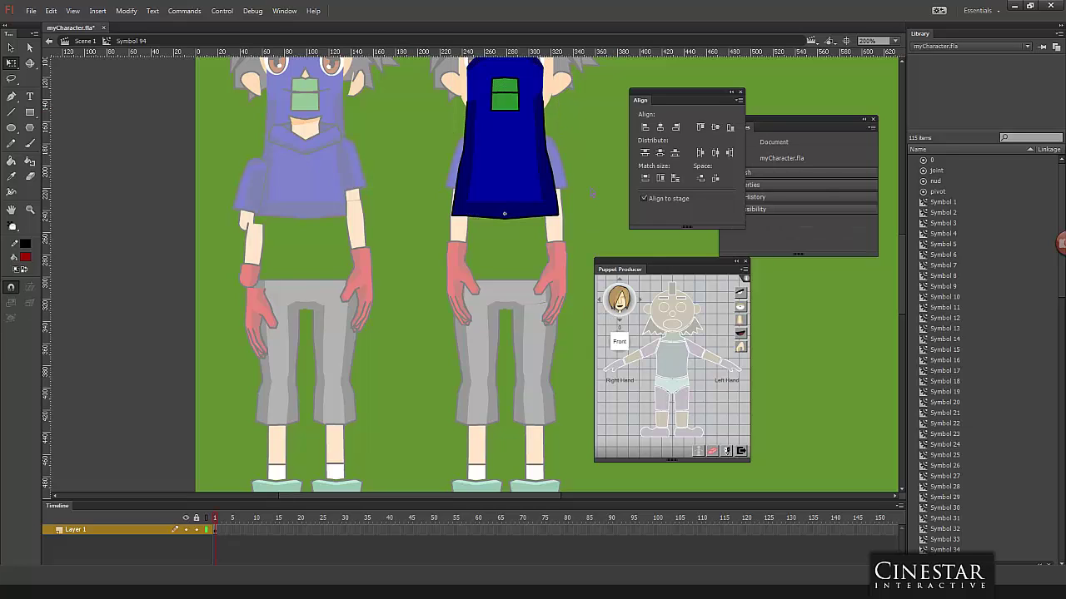
{"action": "double_click", "coordinate": [591, 193]}
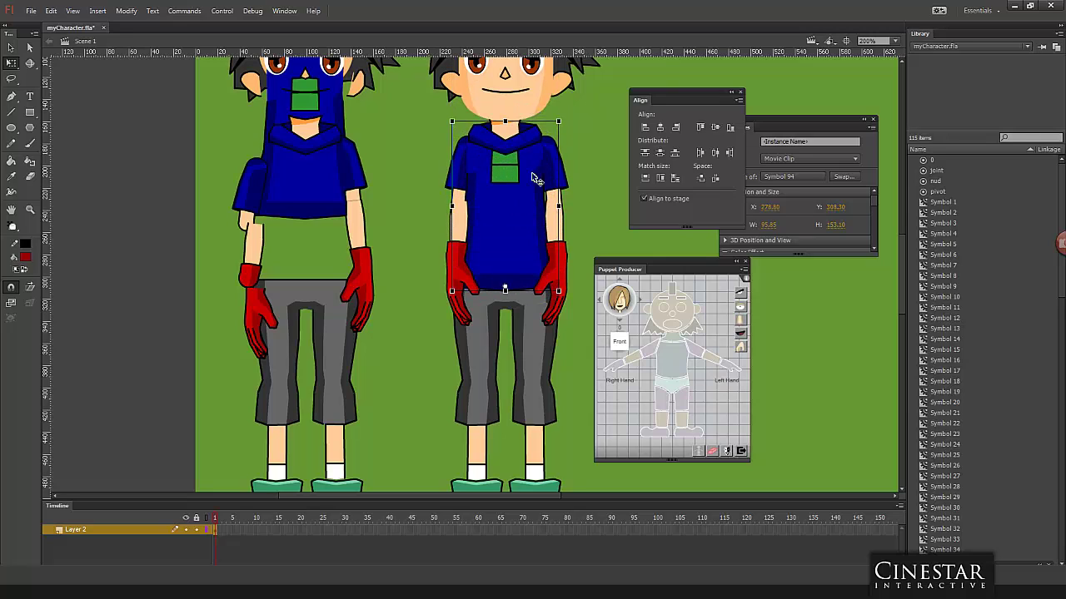
{"action": "left_click_drag", "start_coordinate": [573, 126], "coordinate": [511, 113]}
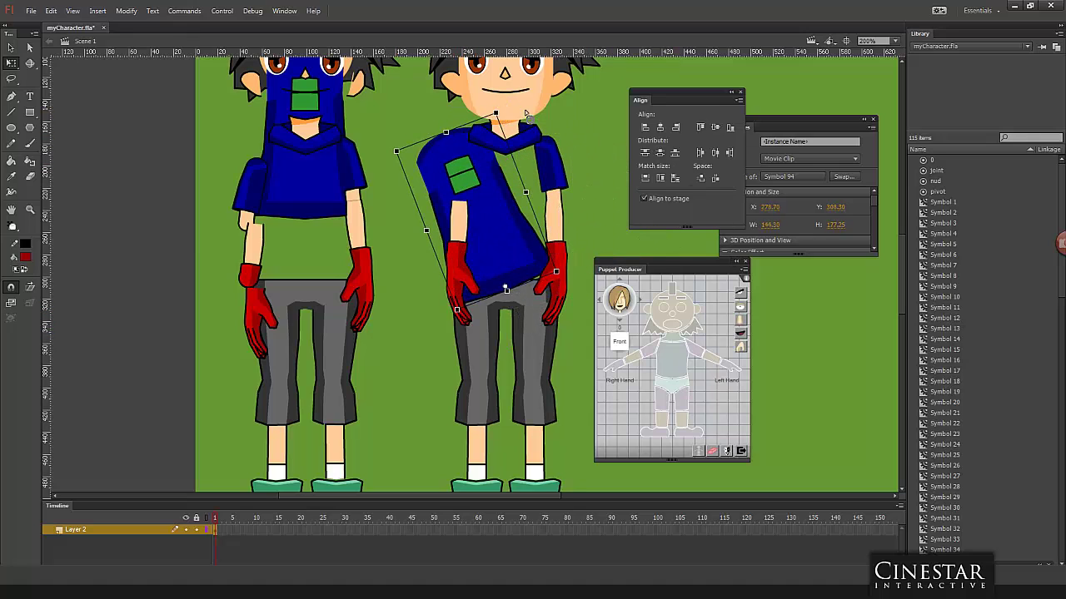
{"action": "left_click_drag", "start_coordinate": [500, 116], "coordinate": [402, 215]}
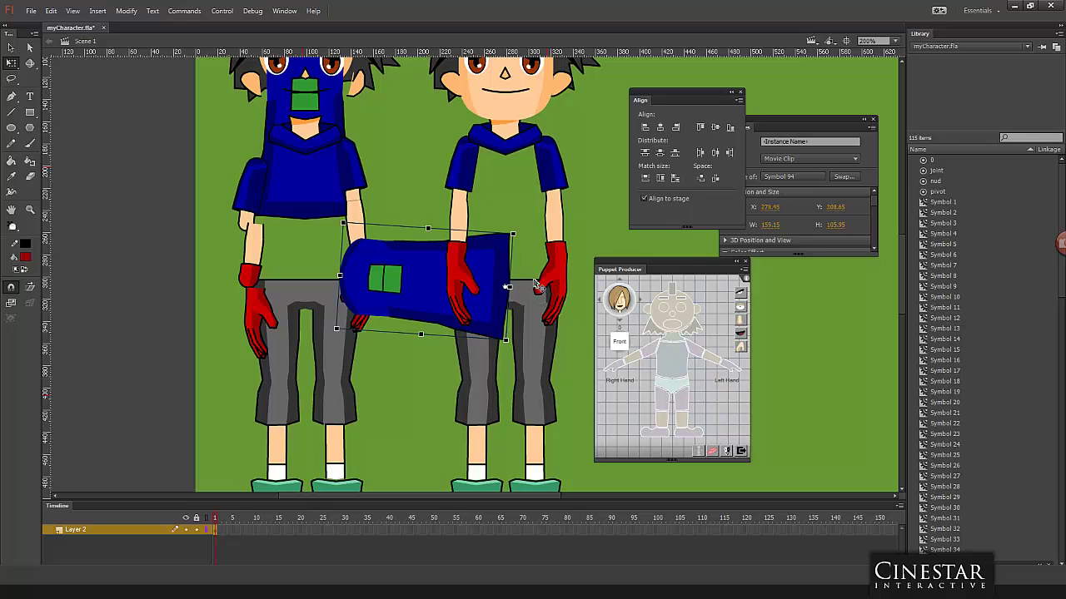
Step: Open the hips symbol, bend its upper edge up into a dome, and pull both inner waist corners out to the sides
{"action": "double_click", "coordinate": [505, 287]}
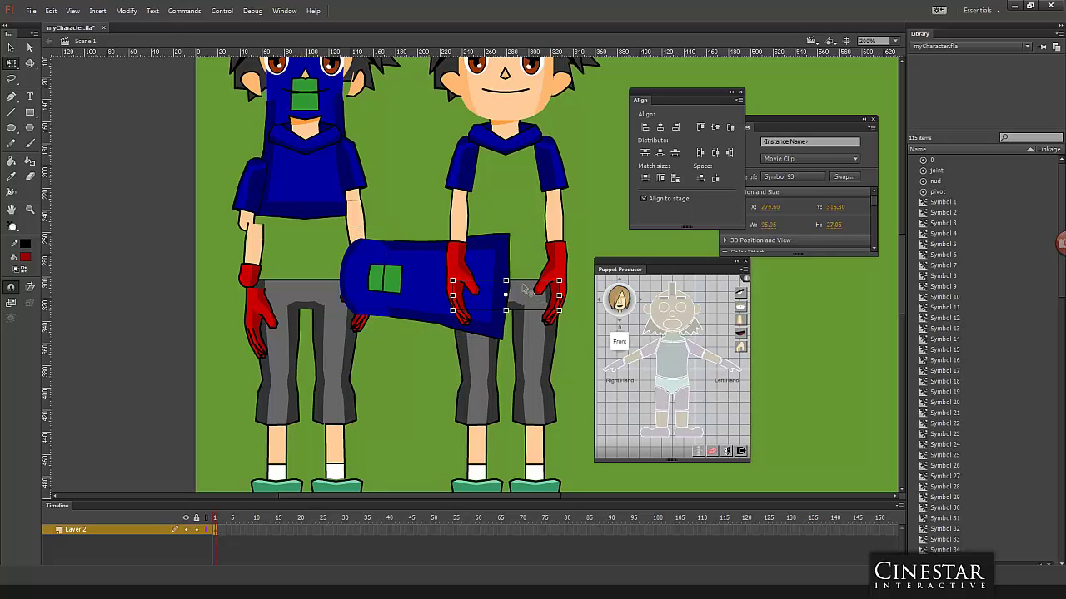
{"action": "left_click_drag", "start_coordinate": [505, 283], "coordinate": [507, 236]}
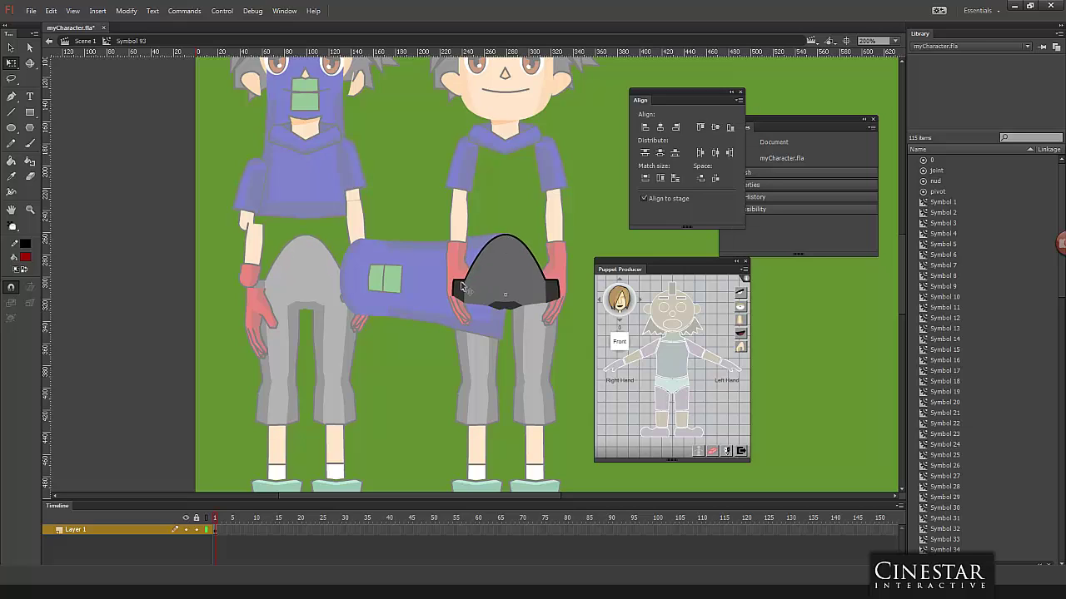
{"action": "left_click_drag", "start_coordinate": [466, 286], "coordinate": [459, 287]}
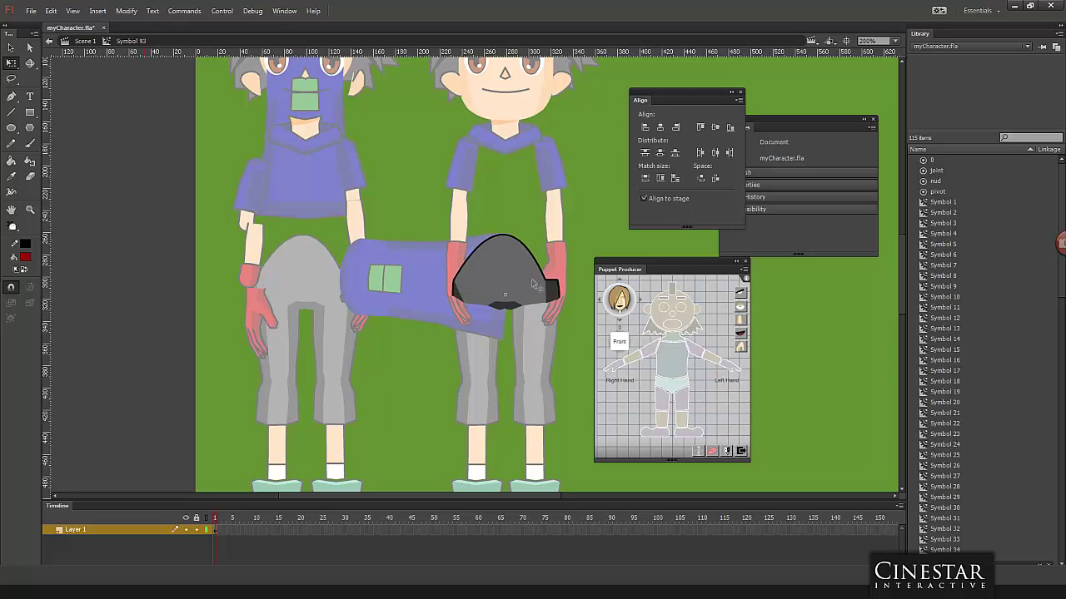
{"action": "left_click_drag", "start_coordinate": [552, 285], "coordinate": [559, 285]}
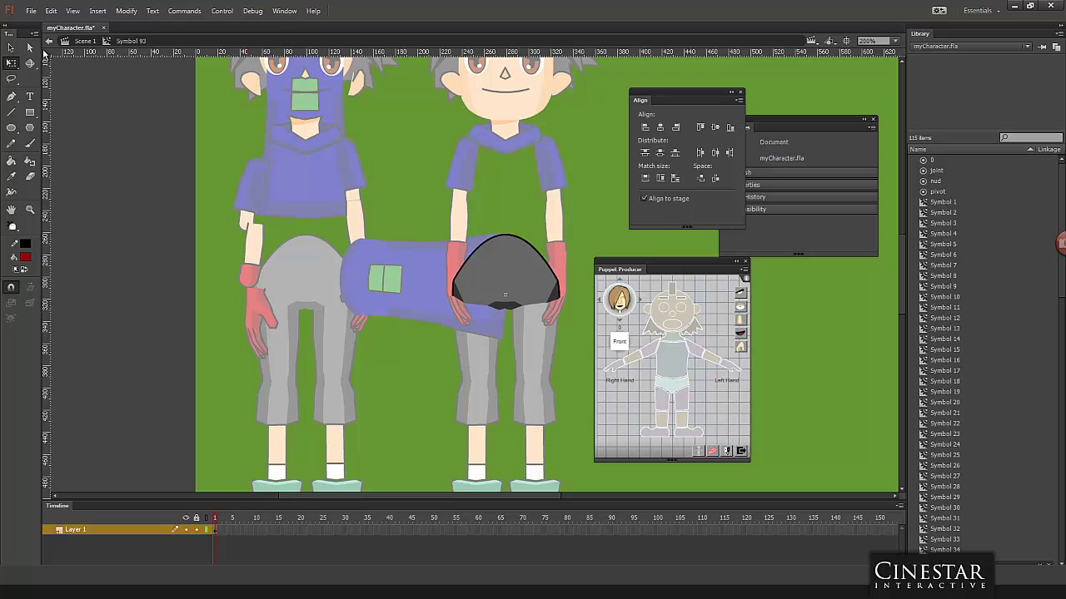
Step: Broaden the hip dome symmetrically by moving the curve handles of both waist points outward until they stand nearly vertical
{"action": "left_click", "coordinate": [29, 47]}
{"action": "left_click", "coordinate": [454, 285]}
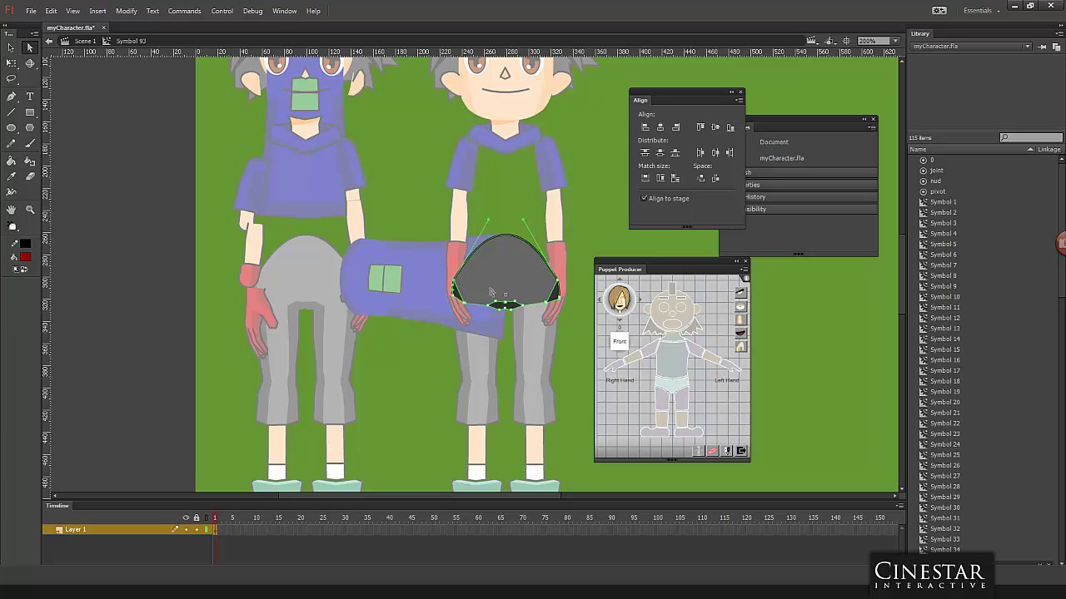
{"action": "left_click_drag", "start_coordinate": [487, 220], "coordinate": [456, 224]}
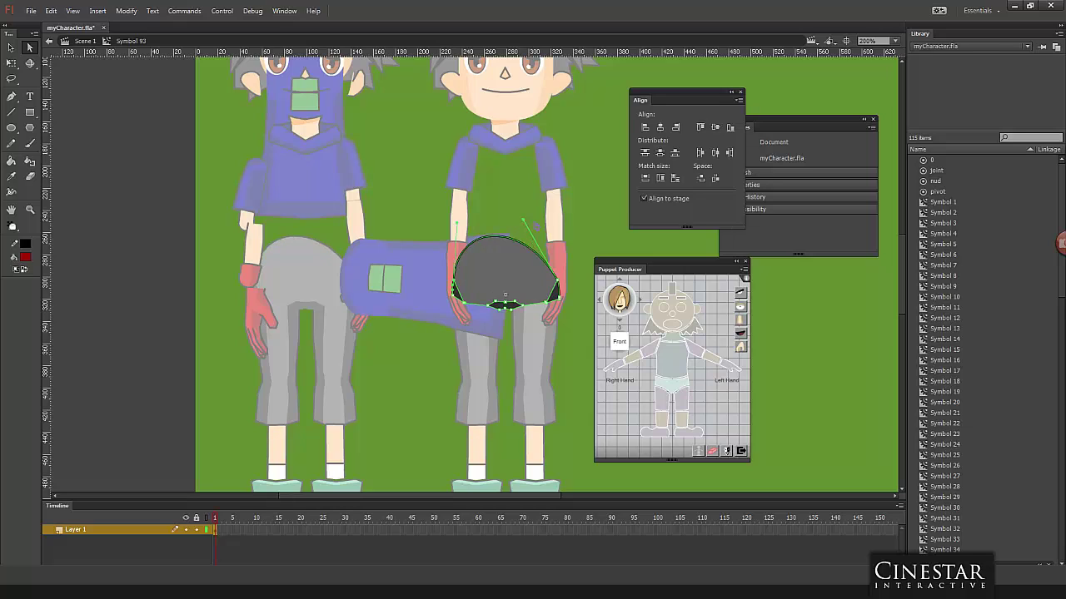
{"action": "left_click_drag", "start_coordinate": [522, 221], "coordinate": [554, 218]}
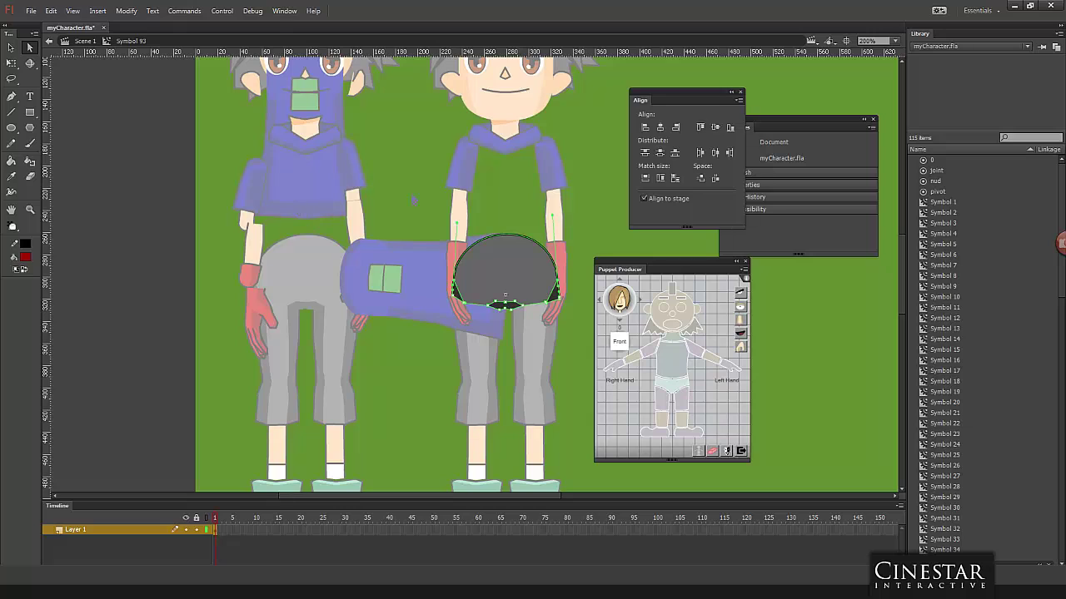
Step: Return to the main scene and rotate the torso back upright over the rounded hips
{"action": "left_click", "coordinate": [11, 48]}
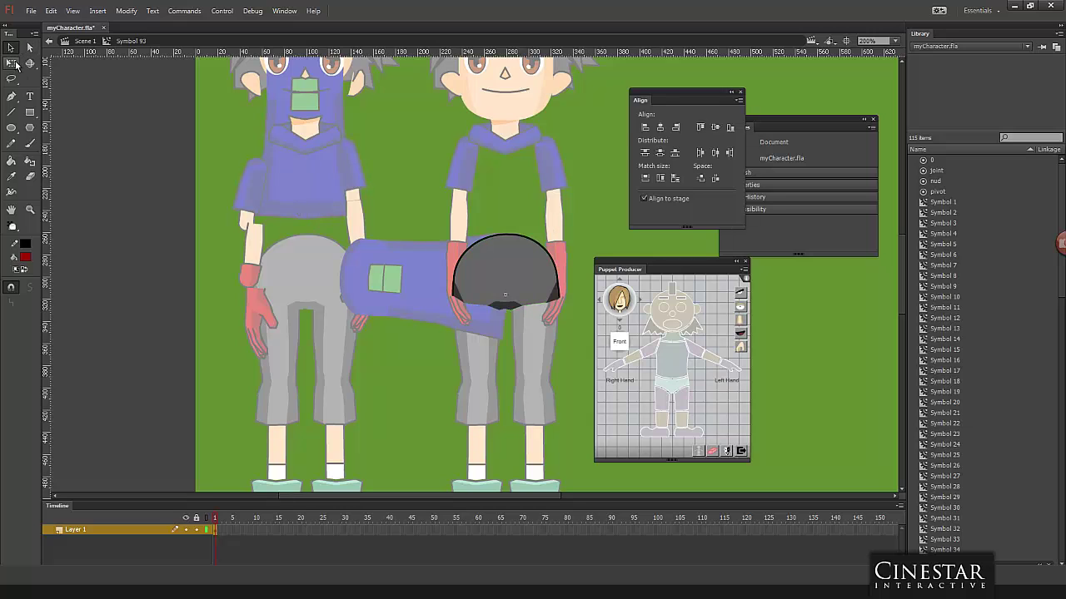
{"action": "double_click", "coordinate": [456, 248]}
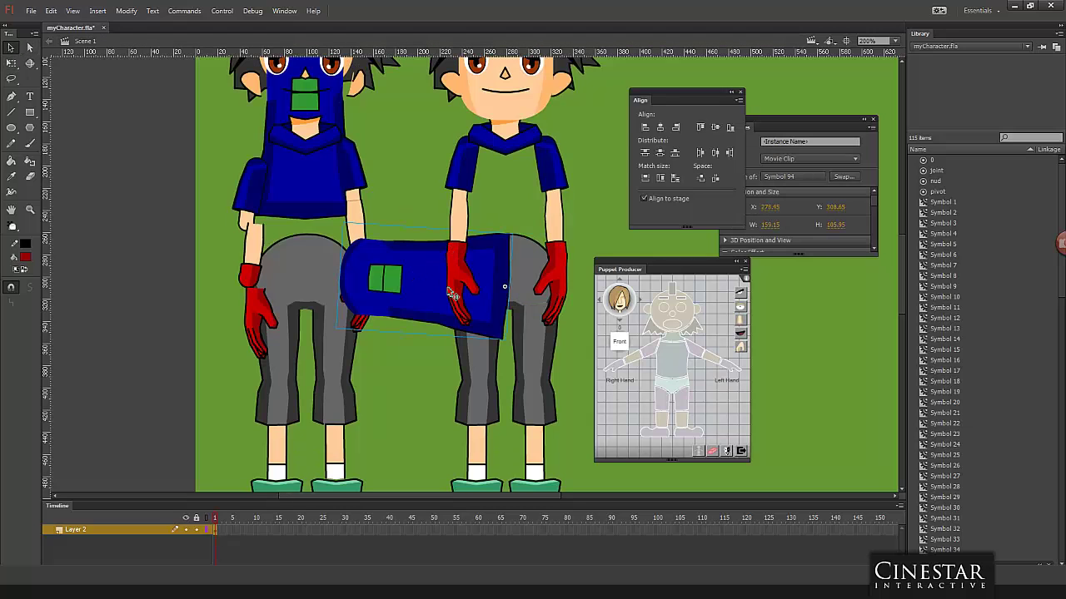
{"action": "key", "text": "q"}
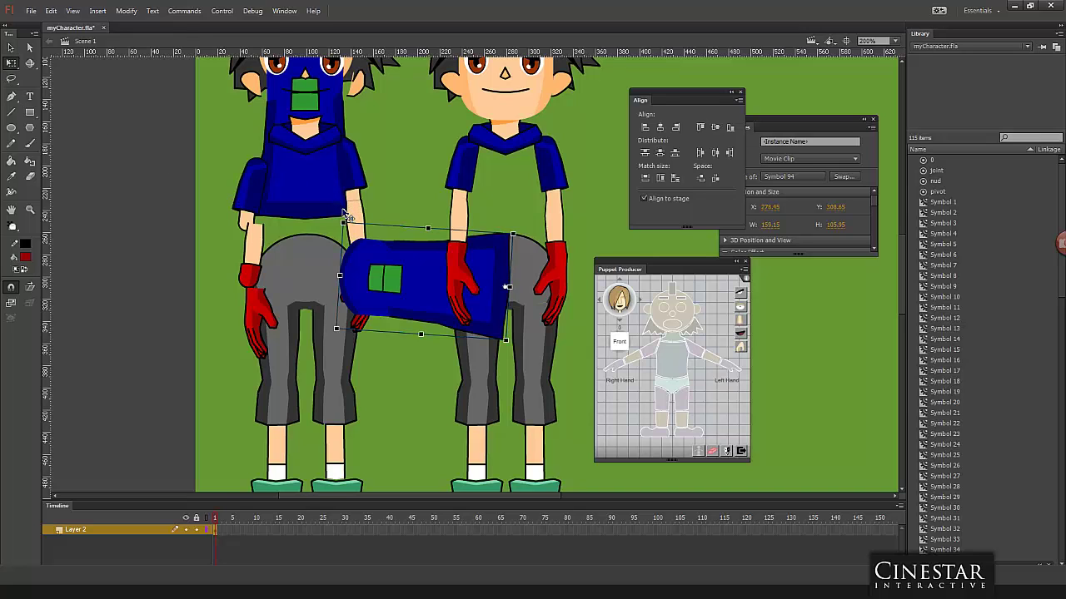
{"action": "left_click_drag", "start_coordinate": [346, 221], "coordinate": [573, 73]}
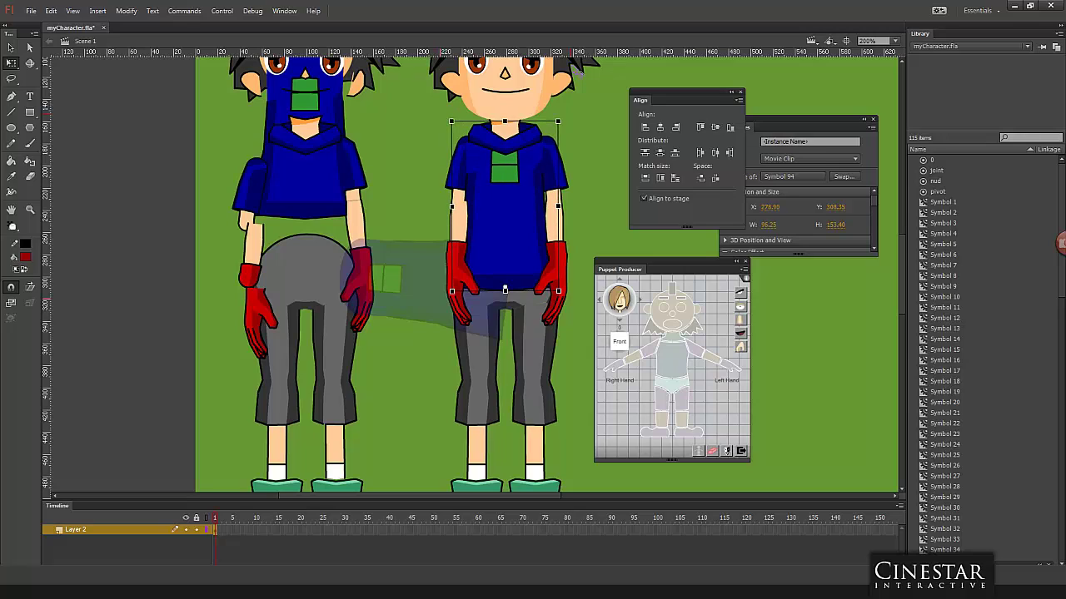
{"action": "left_click", "coordinate": [586, 190]}
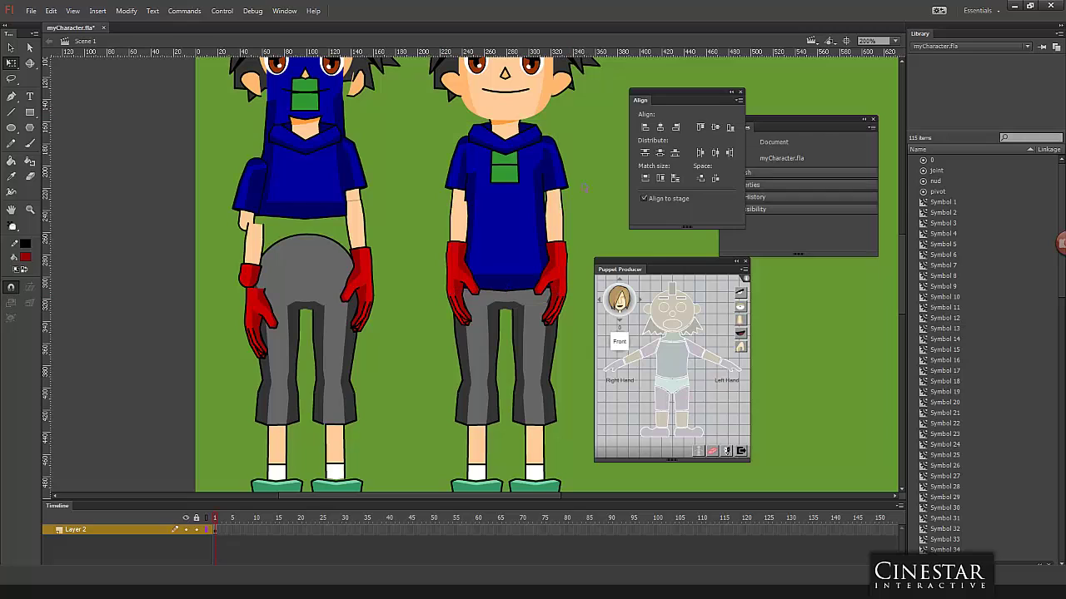
Step: In the hips symbol, add a layer beneath the hips artwork and draw a circle about 42 px wide over the left thigh's top
{"action": "double_click", "coordinate": [514, 300]}
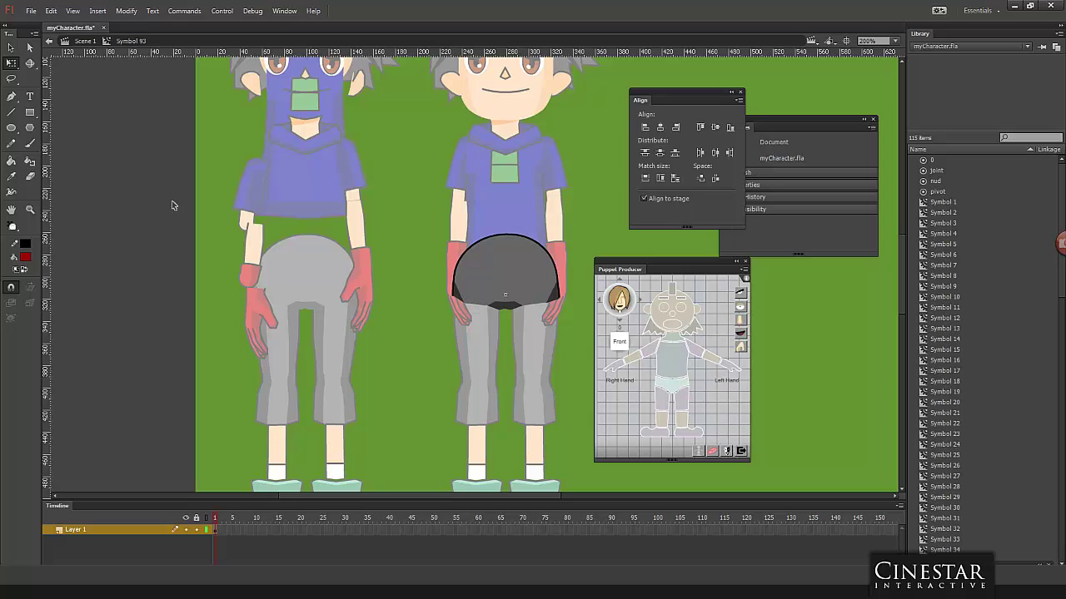
{"action": "left_click", "coordinate": [12, 128]}
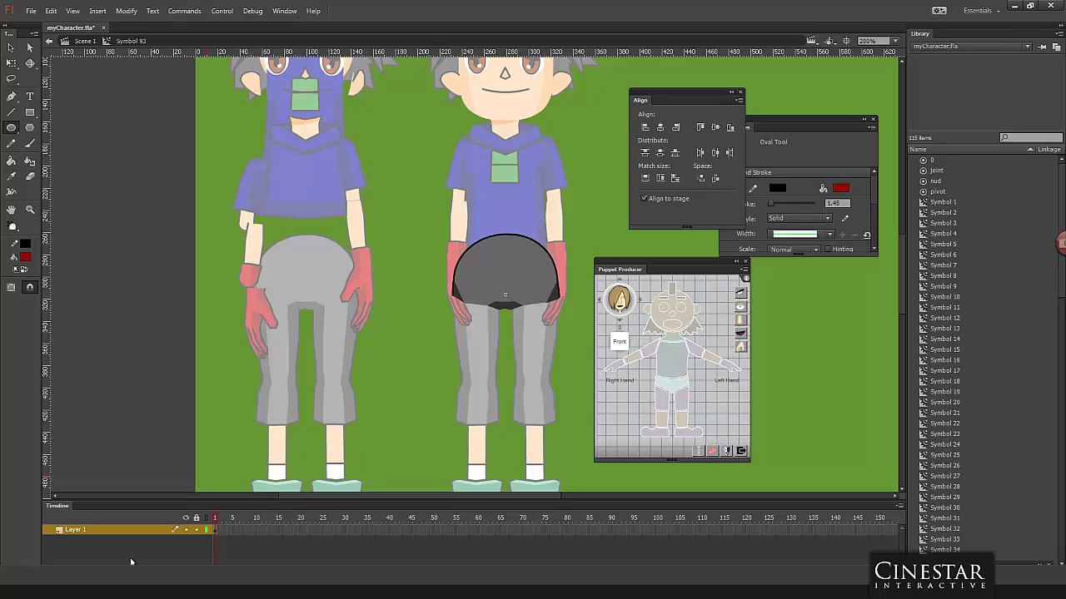
{"action": "left_click", "coordinate": [48, 558]}
{"action": "left_click_drag", "start_coordinate": [112, 530], "coordinate": [119, 543]}
{"action": "key", "text": "ctrl+equal"}
{"action": "key", "text": "ctrl+equal"}
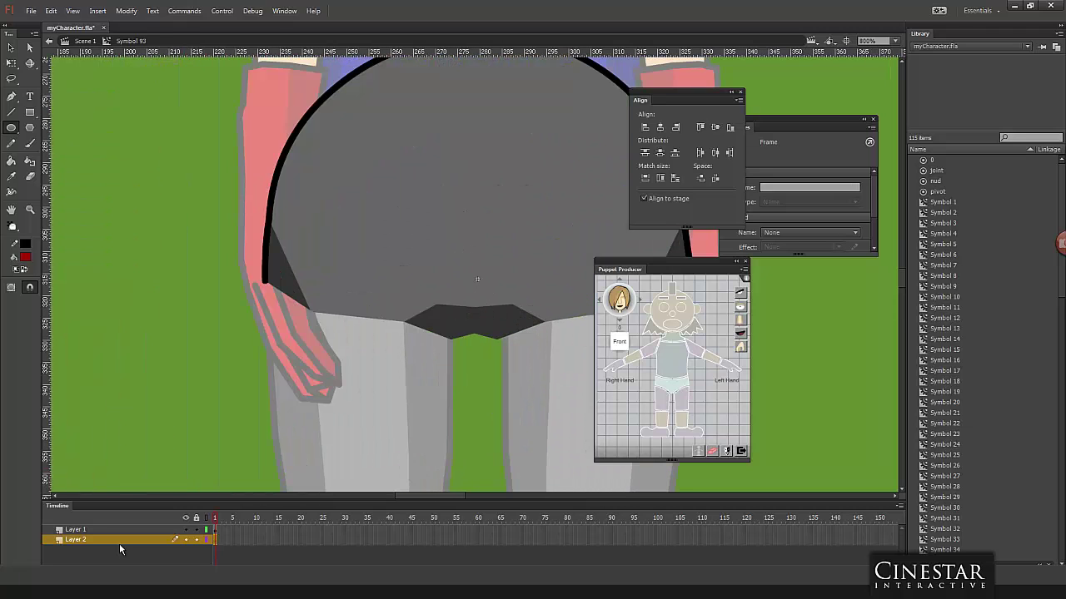
{"action": "left_click_drag", "start_coordinate": [347, 457], "coordinate": [332, 188]}
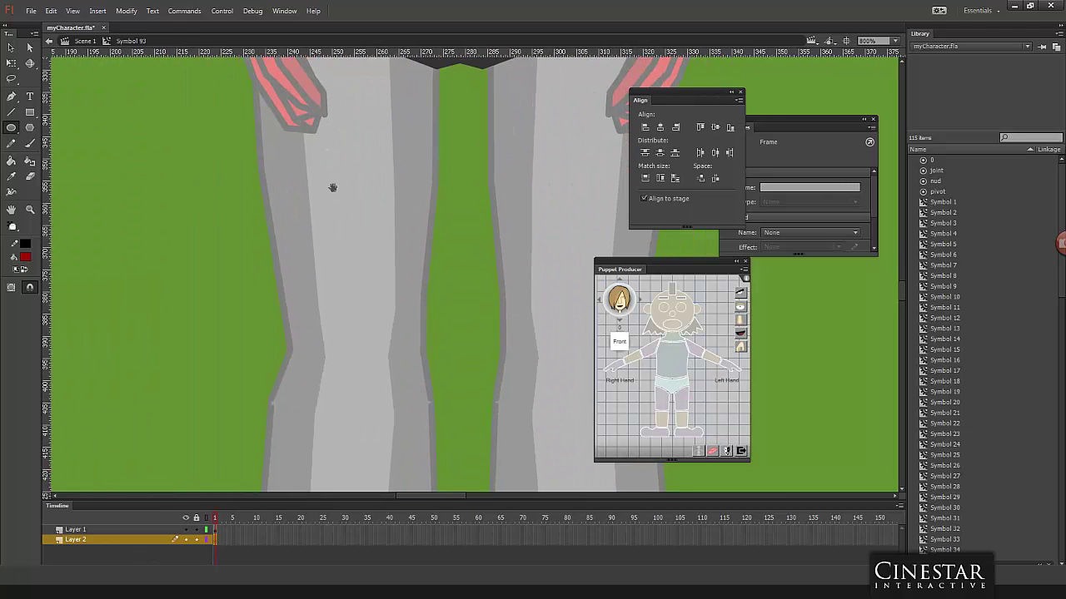
{"action": "left_click_drag", "start_coordinate": [326, 278], "coordinate": [343, 403]}
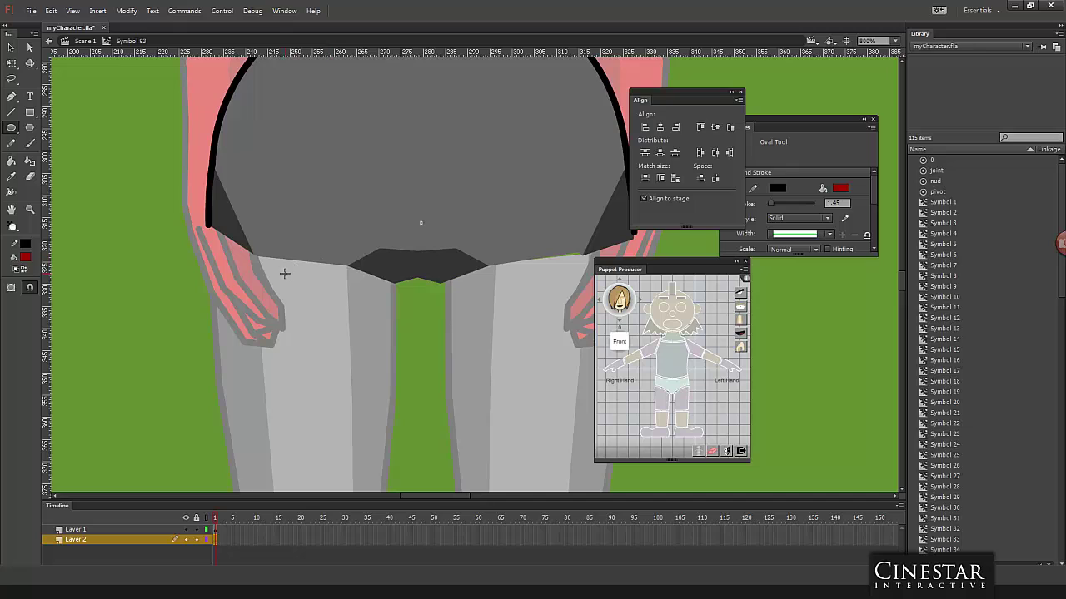
{"action": "left_click_drag", "start_coordinate": [290, 266], "coordinate": [385, 353]}
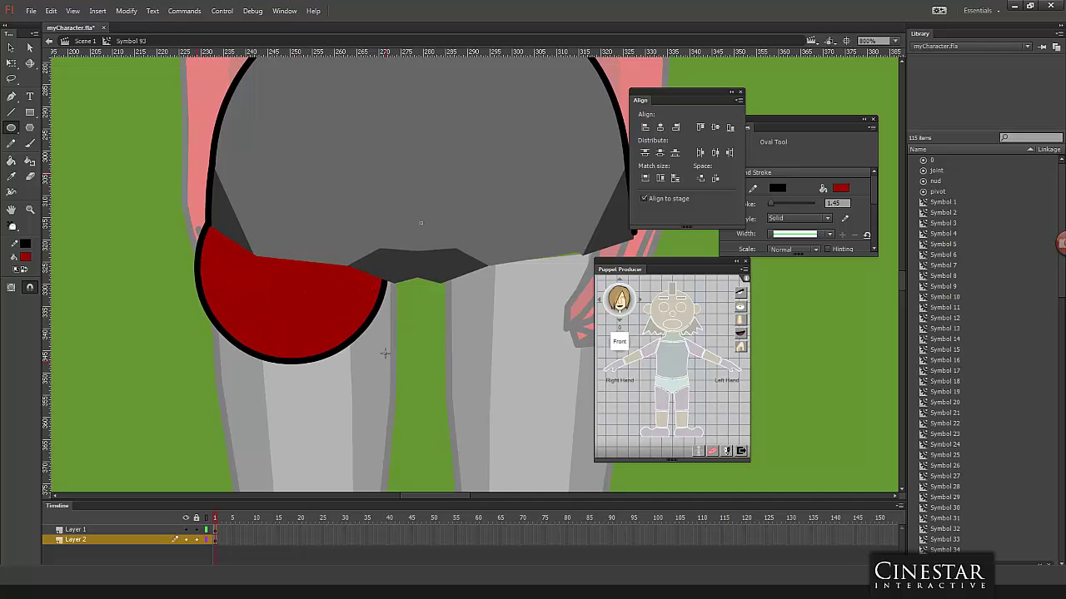
Step: Nudge the circle to about X -48, Y -15.45 so its outline continues the hip's outer edge
{"action": "left_click", "coordinate": [11, 47]}
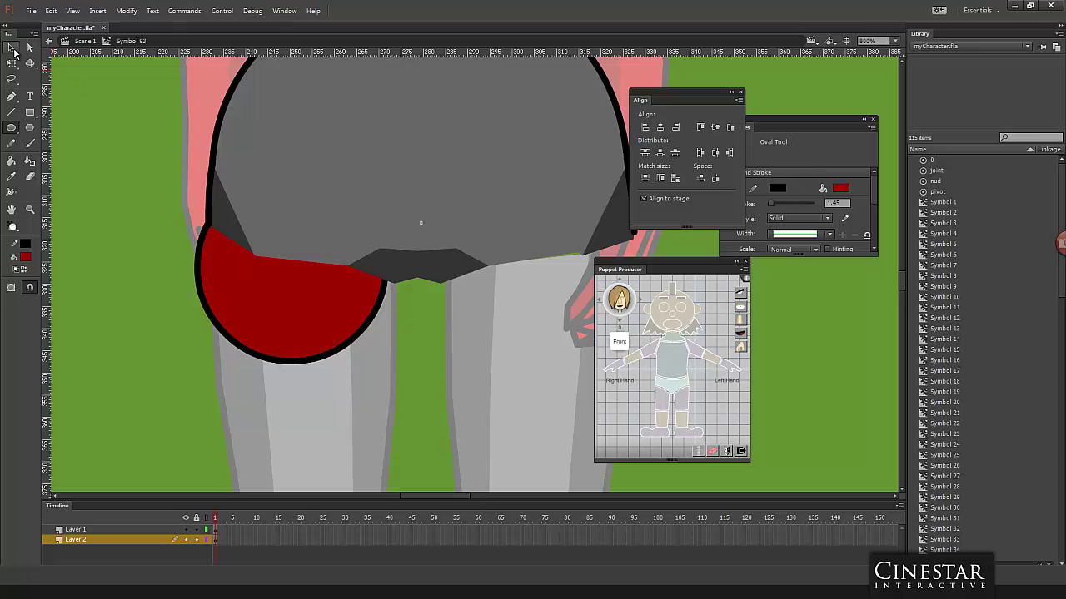
{"action": "double_click", "coordinate": [261, 284]}
{"action": "key", "text": "Up"}
{"action": "key", "text": "Up"}
{"action": "key", "text": "Up"}
{"action": "key", "text": "Up"}
{"action": "key", "text": "Right"}
{"action": "key", "text": "Right"}
{"action": "key", "text": "Right"}
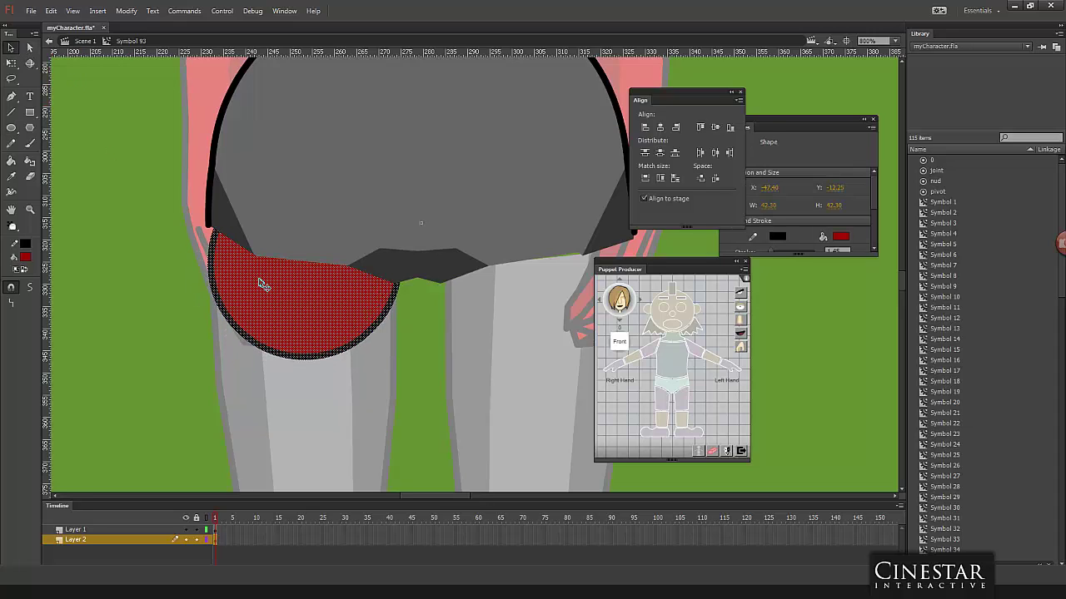
{"action": "key", "text": "Left"}
{"action": "key", "text": "Up"}
{"action": "key", "text": "Left"}
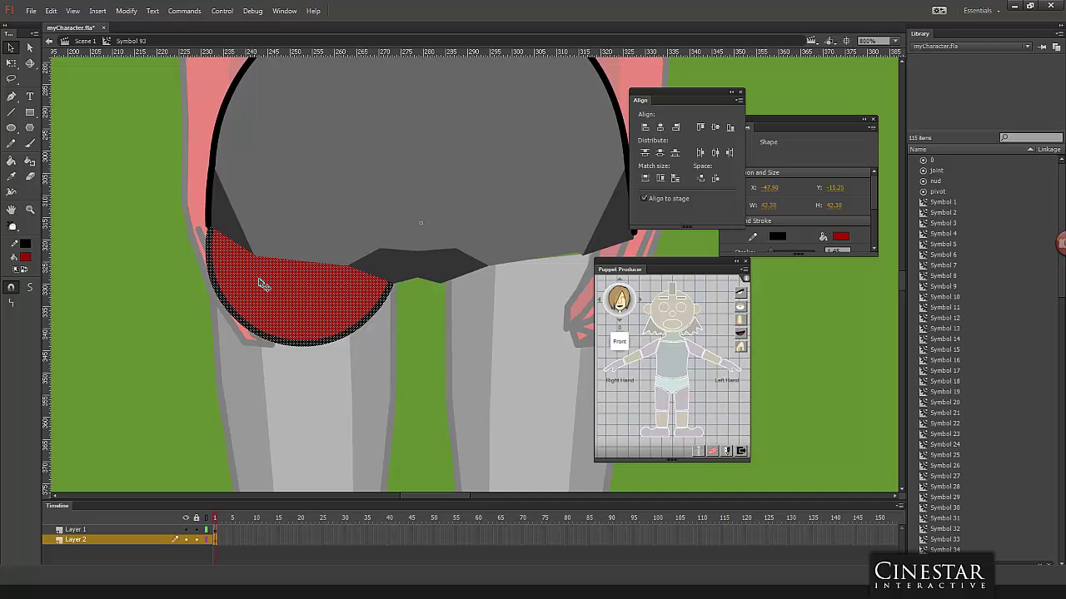
{"action": "key", "text": "Up"}
{"action": "key", "text": "Left"}
{"action": "key", "text": "Right"}
{"action": "key", "text": "Down"}
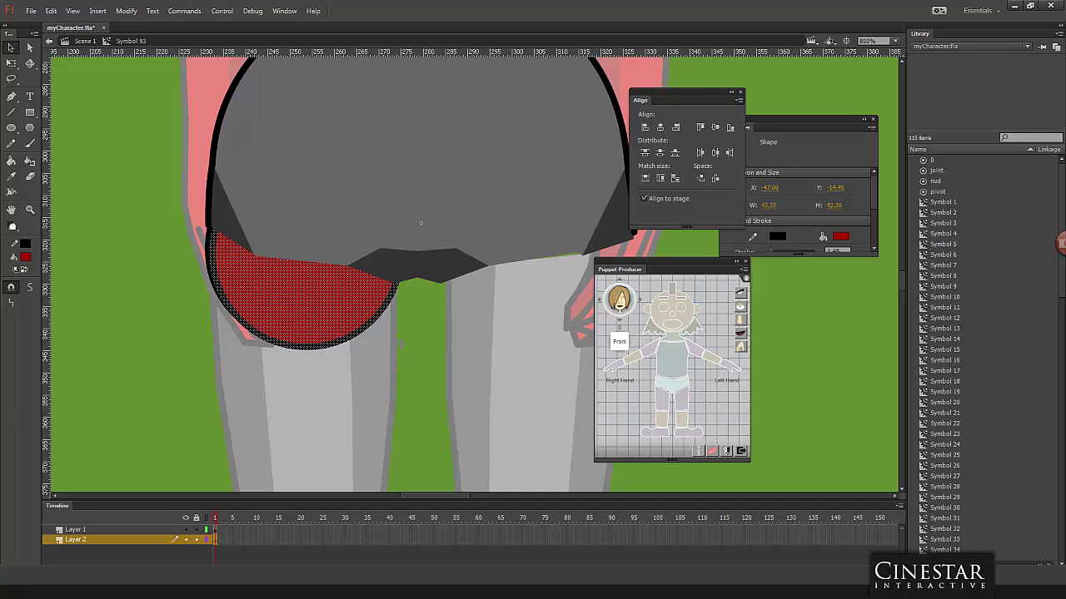
{"action": "key", "text": "ctrl+shift+a"}
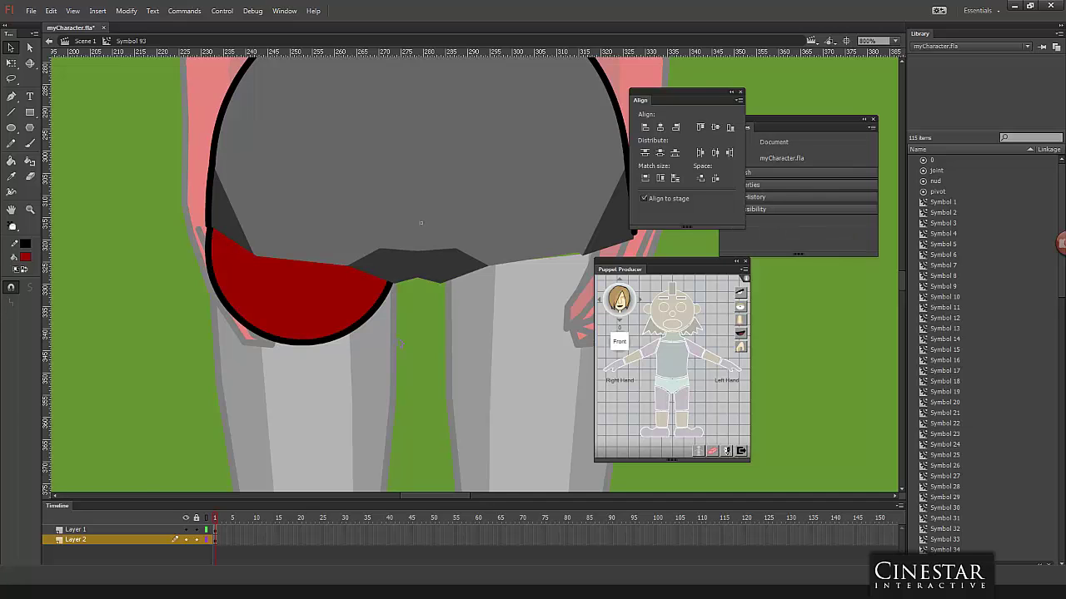
Step: Sample the hips' #666666 grey and fill the red circle with it
{"action": "key", "text": "ctrl+minus"}
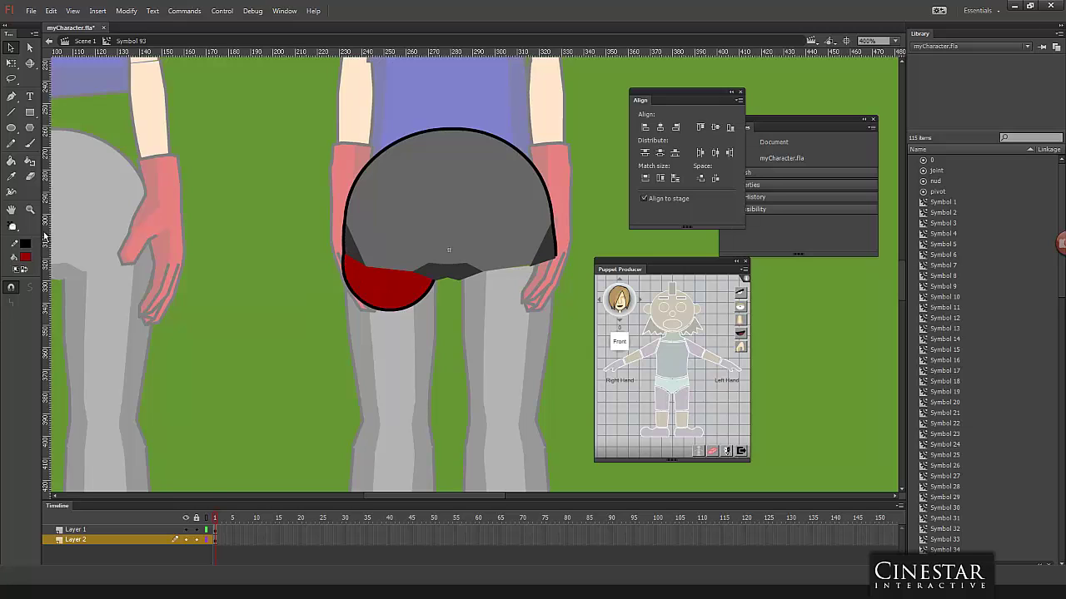
{"action": "left_click", "coordinate": [25, 258]}
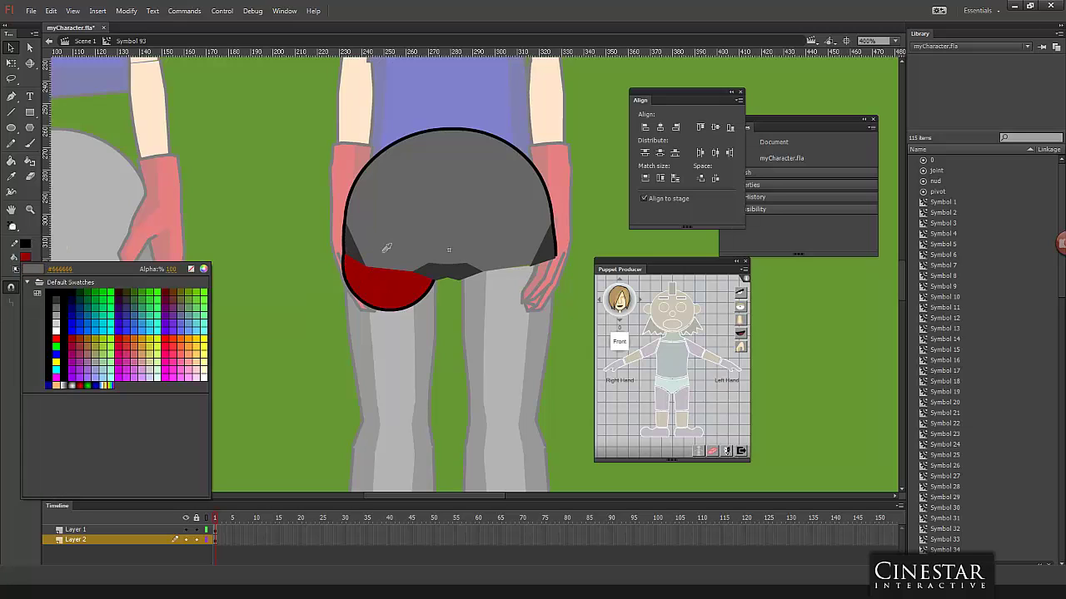
{"action": "left_click", "coordinate": [378, 262]}
{"action": "left_click", "coordinate": [11, 161]}
{"action": "left_click", "coordinate": [369, 280]}
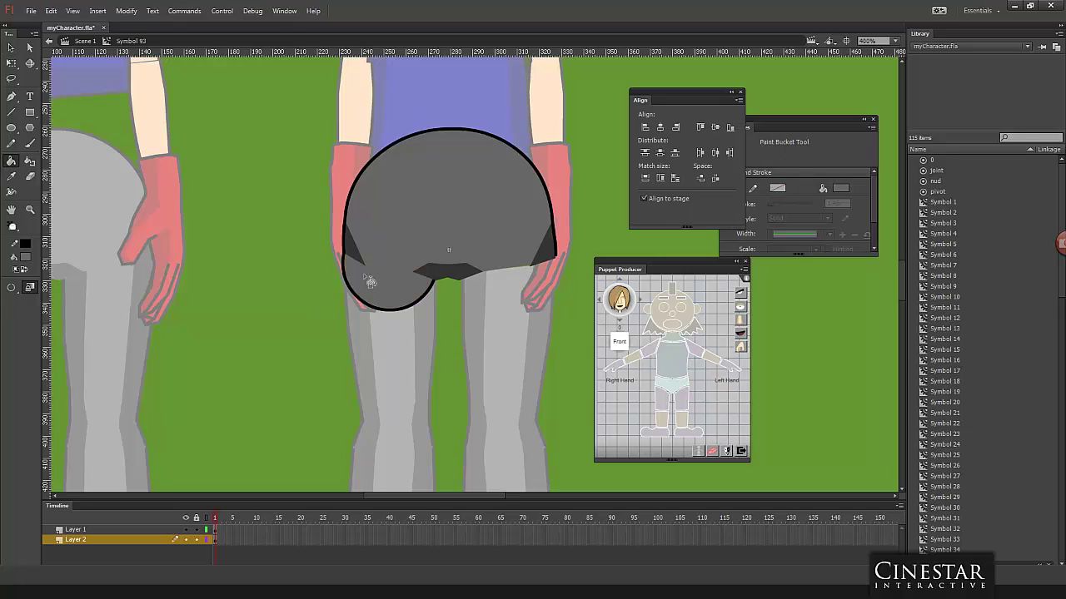
Step: Extend the dark side shading of the left hip down to the circle's lower edge
{"action": "left_click", "coordinate": [11, 47]}
{"action": "mouse_move", "coordinate": [361, 265]}
{"action": "left_mouse_down"}
{"action": "mouse_move", "coordinate": [388, 309]}
{"action": "mouse_move", "coordinate": [372, 295]}
{"action": "mouse_move", "coordinate": [351, 298]}
{"action": "mouse_move", "coordinate": [366, 278]}
{"action": "left_mouse_up"}
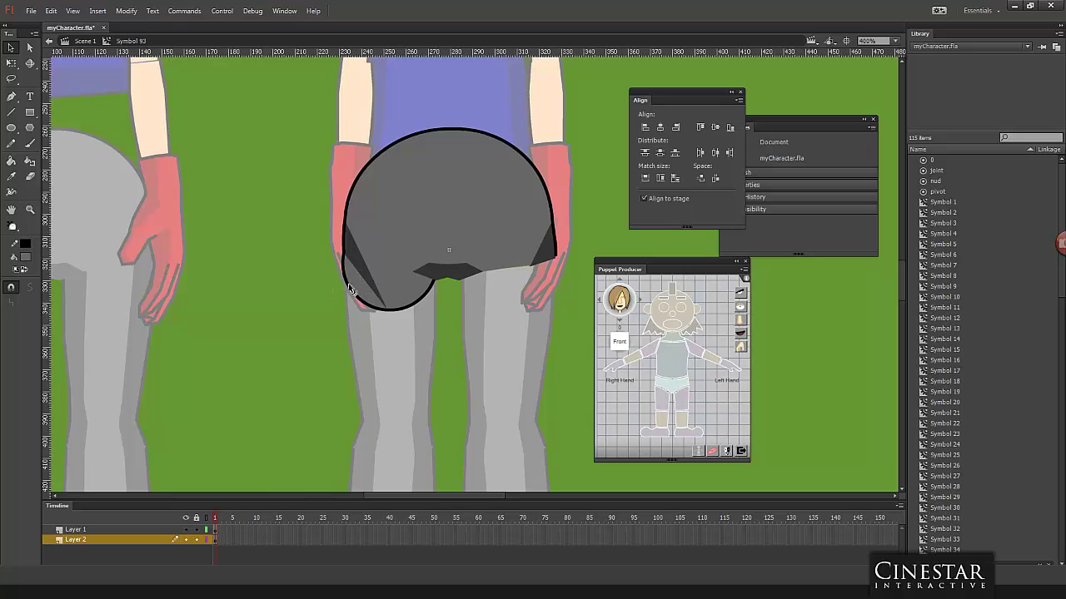
{"action": "left_click", "coordinate": [357, 288]}
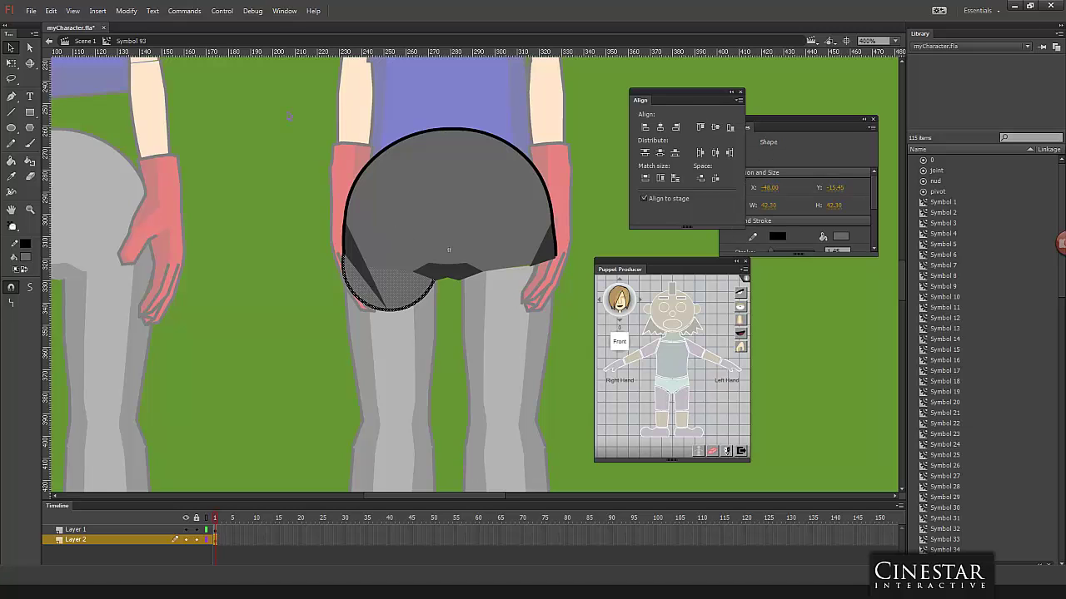
Step: Cut all the hip artwork and paste it in place on Layer 2 so the dome and circle merge
{"action": "left_click_drag", "start_coordinate": [285, 107], "coordinate": [593, 423]}
{"action": "key", "text": "ctrl+x"}
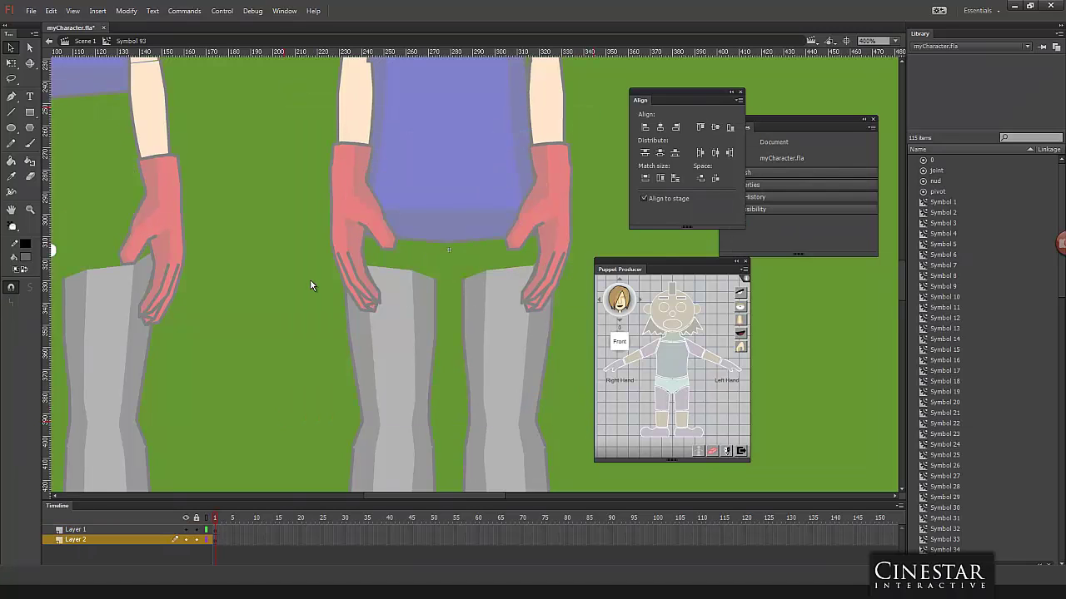
{"action": "right_click", "coordinate": [309, 281]}
{"action": "left_click", "coordinate": [355, 313]}
{"action": "left_click", "coordinate": [329, 315]}
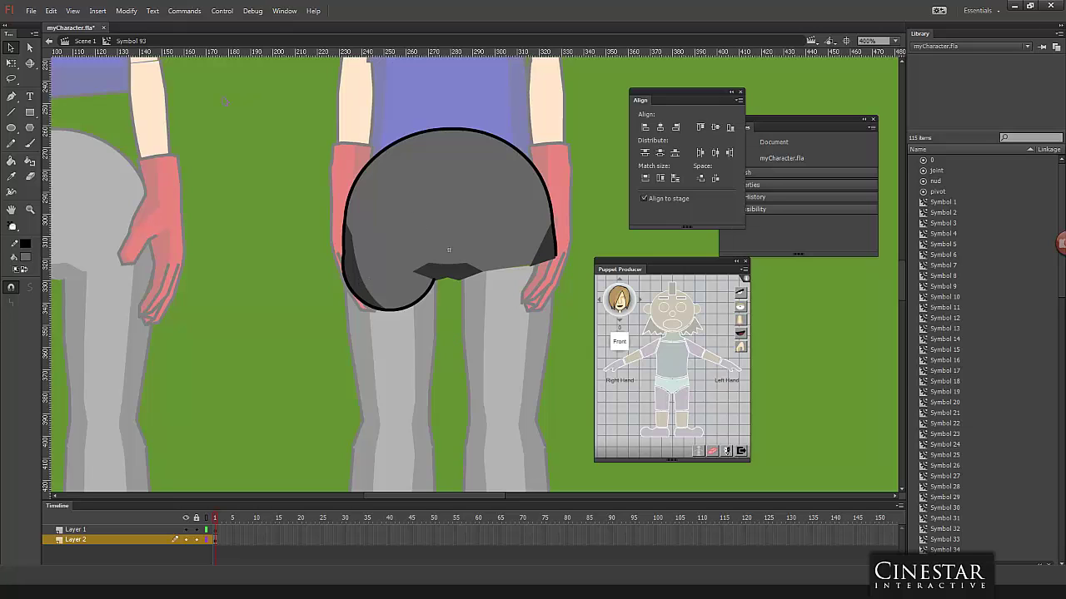
Step: Select the left half of the hip artwork up to its vertical centre line
{"action": "left_click_drag", "start_coordinate": [226, 102], "coordinate": [451, 370]}
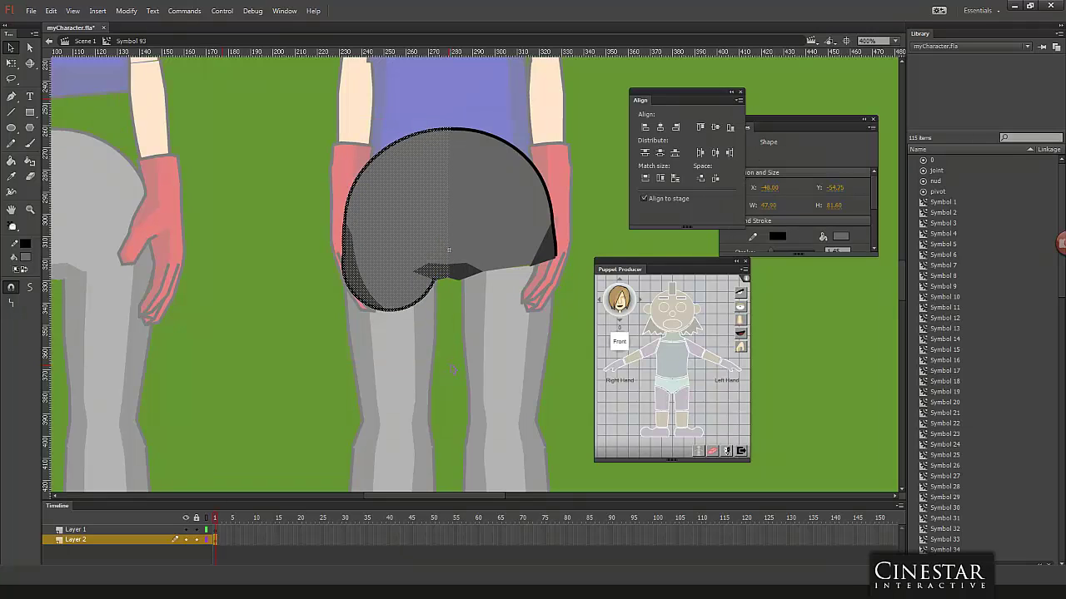
{"action": "left_click", "coordinate": [127, 10]}
{"action": "mouse_move", "coordinate": [158, 128]}
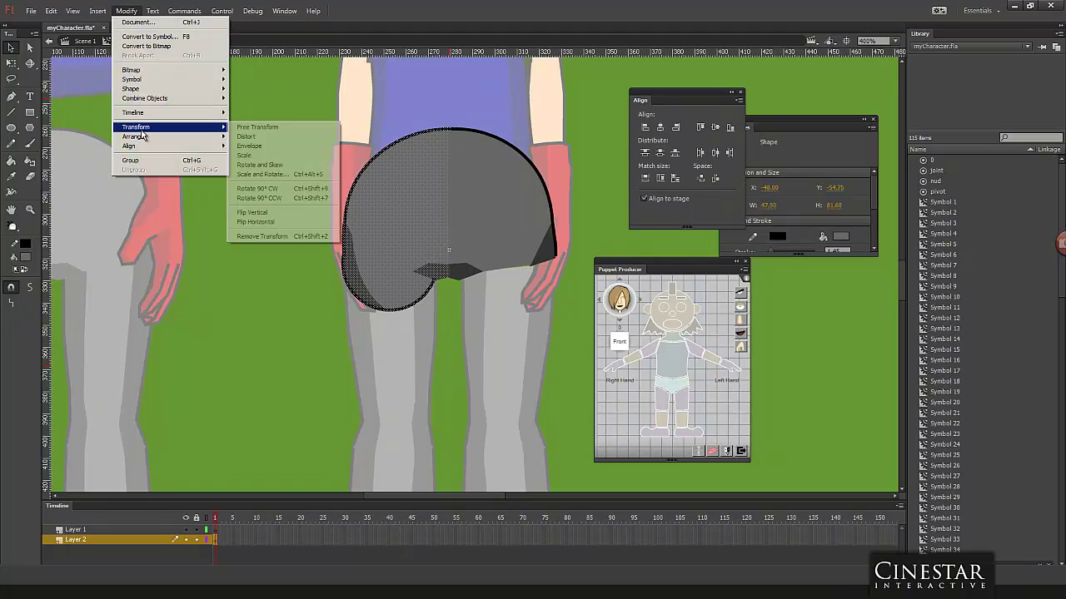
{"action": "left_click", "coordinate": [256, 223]}
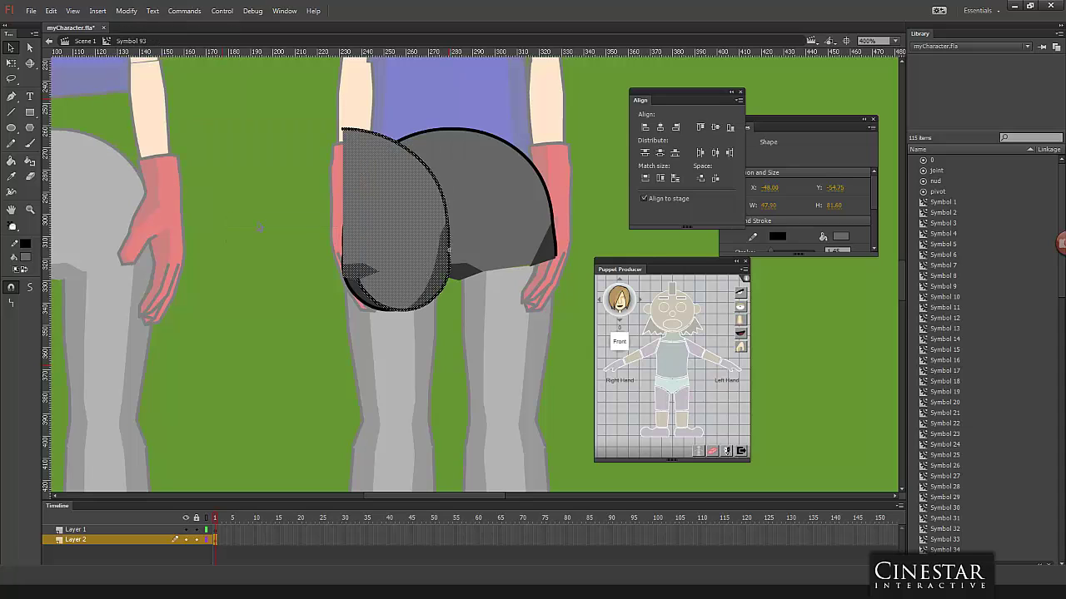
{"action": "left_click", "coordinate": [646, 127]}
{"action": "left_click", "coordinate": [647, 128]}
{"action": "key", "text": "ctrl+z"}
{"action": "key", "text": "ctrl+y"}
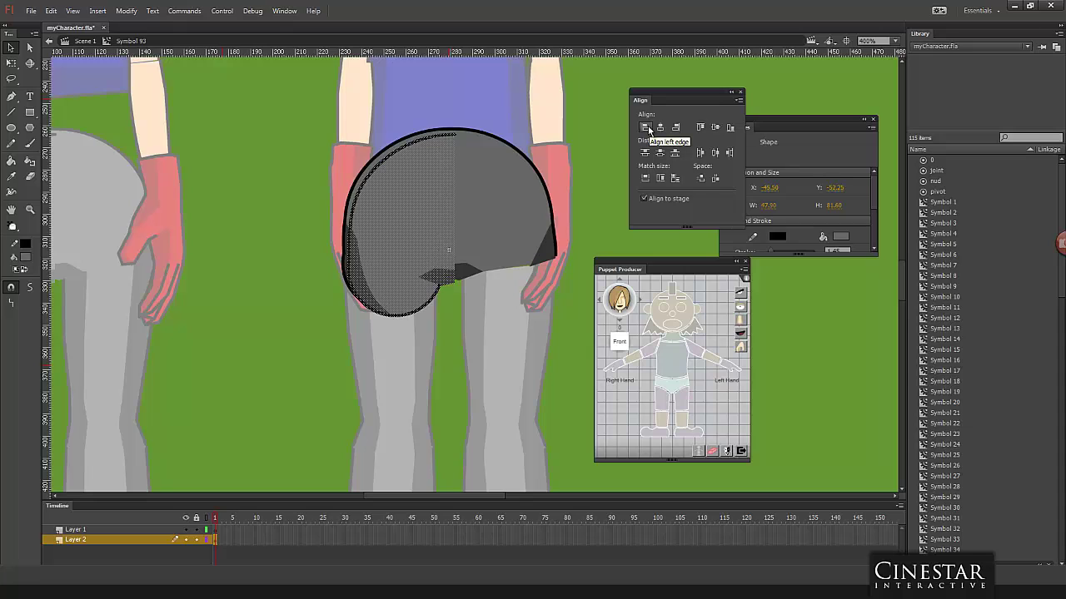
{"action": "key", "text": "ctrl+z"}
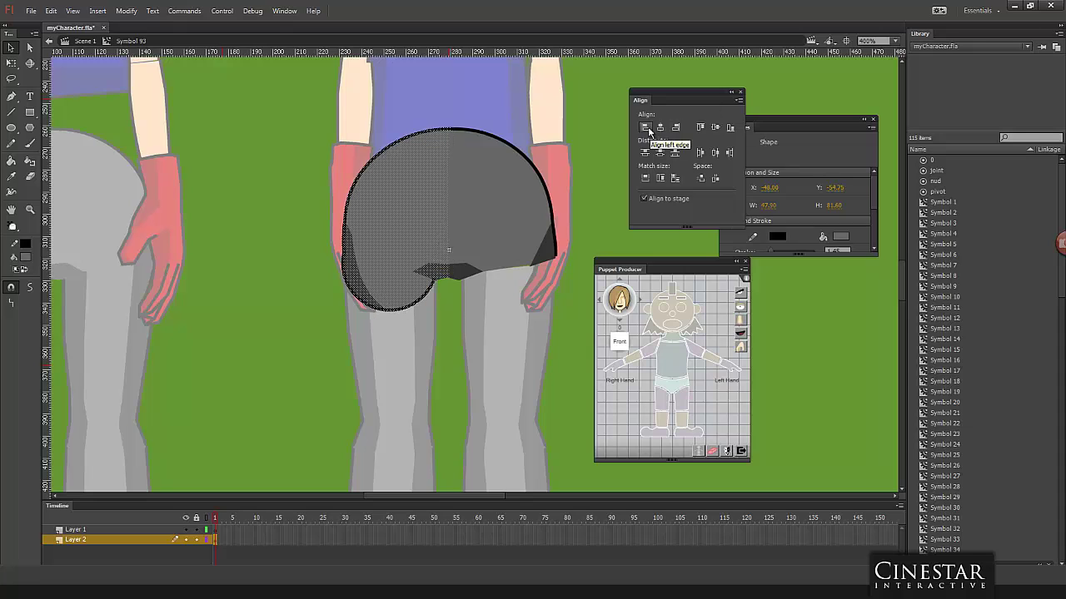
{"action": "key", "text": "ctrl+z"}
{"action": "left_click", "coordinate": [675, 130]}
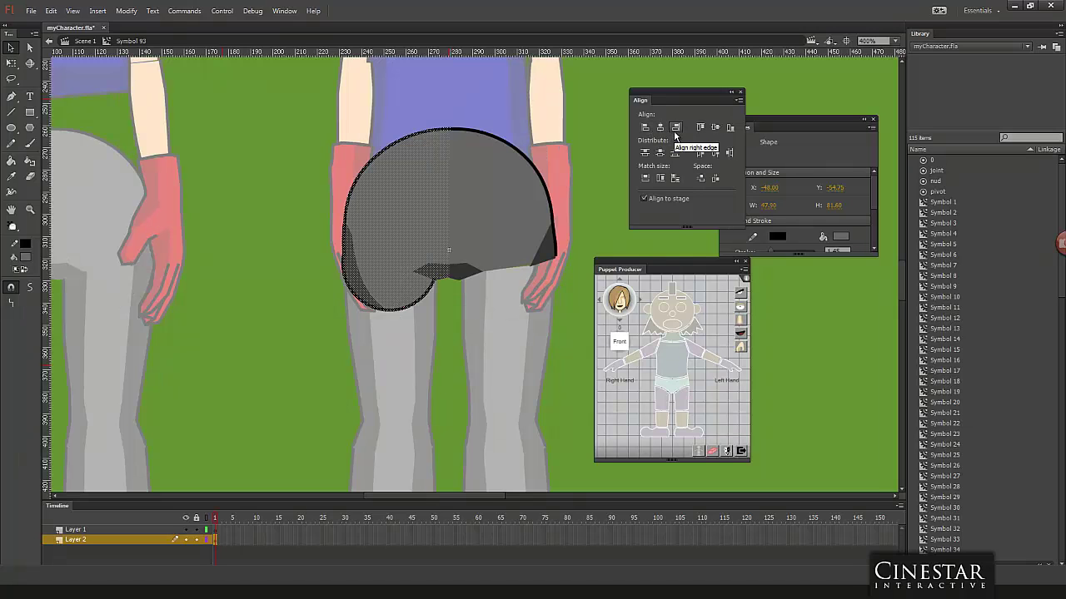
Step: Duplicate the selected hip half, move the copy over the right side to X 2, and flip it horizontally
{"action": "key", "text": "ctrl+z"}
{"action": "key", "text": "ctrl+z"}
{"action": "key", "text": "ctrl+z"}
{"action": "key", "text": "ctrl+z"}
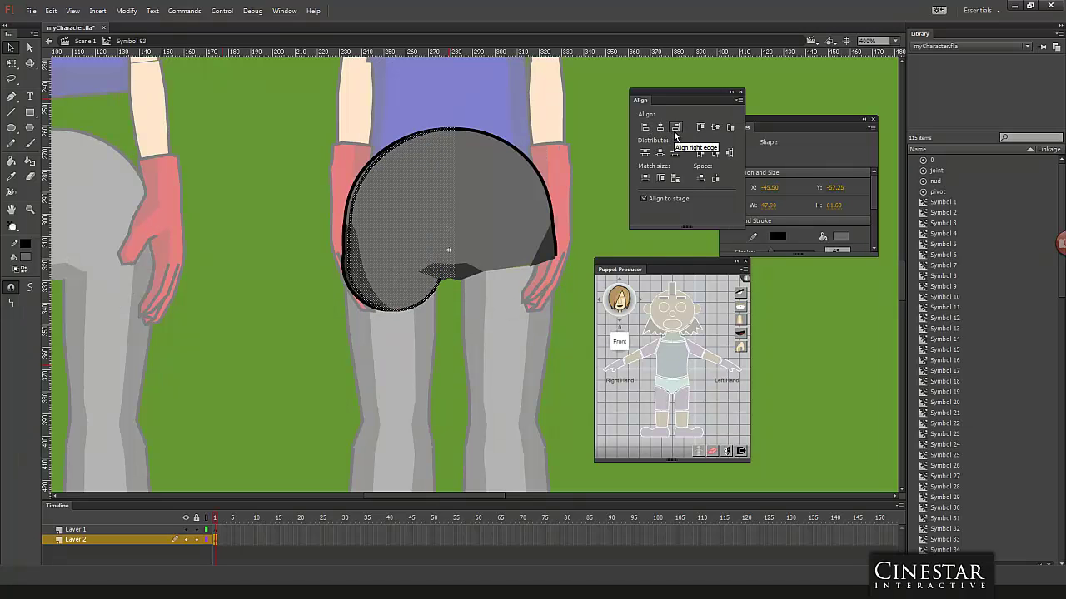
{"action": "key", "text": "ctrl+z"}
{"action": "key", "text": "ctrl+z"}
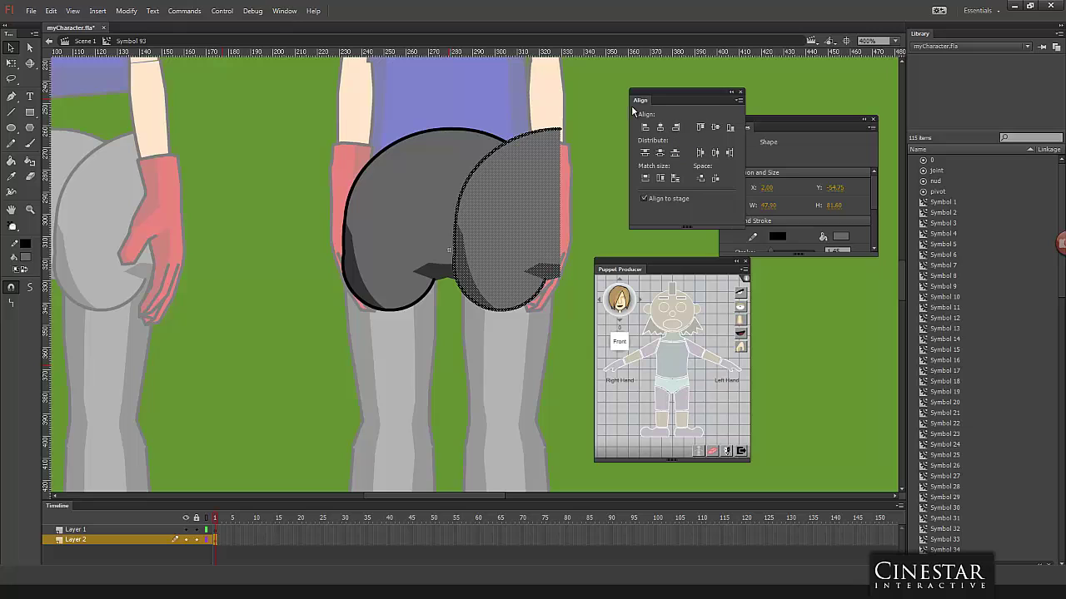
{"action": "left_click", "coordinate": [130, 11]}
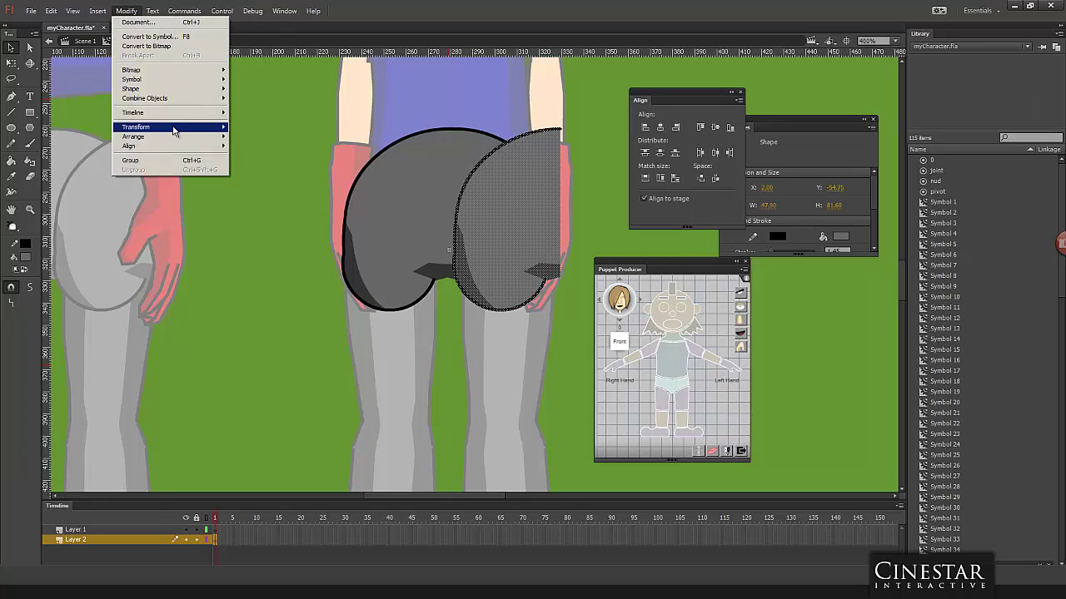
{"action": "mouse_move", "coordinate": [177, 127]}
{"action": "left_click", "coordinate": [275, 223]}
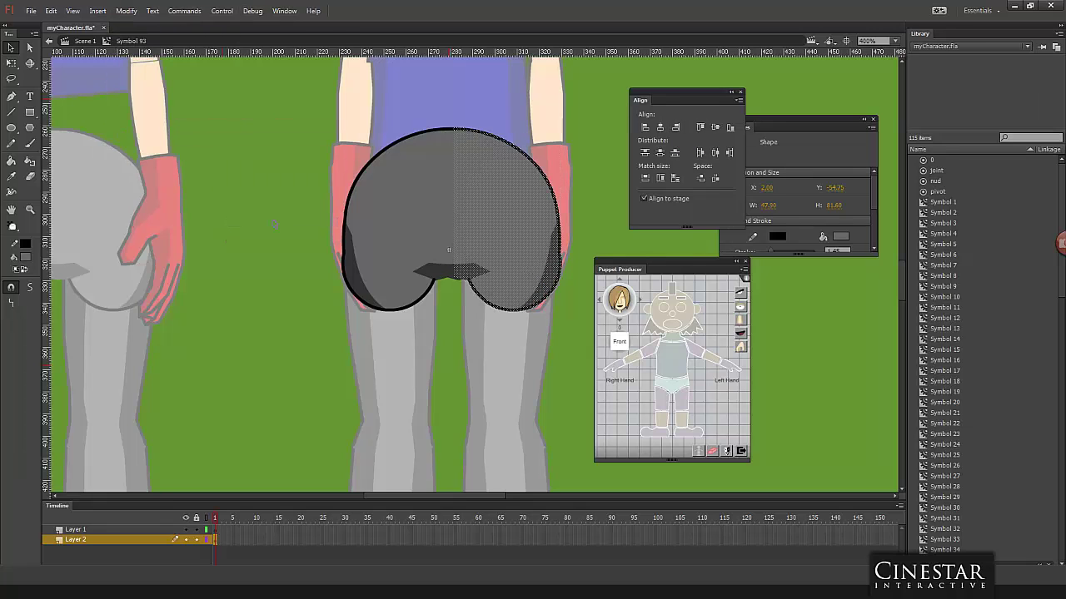
Step: Nudge the mirrored half to about X -0.25 so it lines up with the left half, and deselect it to merge
{"action": "key", "text": "Right"}
{"action": "key", "text": "Right"}
{"action": "key", "text": "Right"}
{"action": "key", "text": "Right"}
{"action": "key", "text": "Right"}
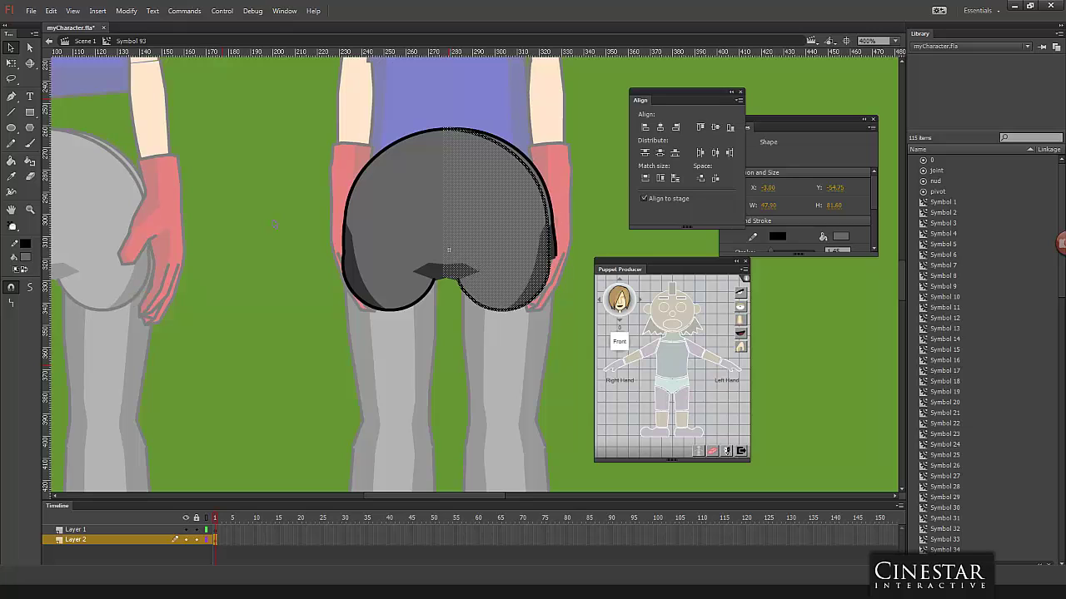
{"action": "key", "text": "Left"}
{"action": "key", "text": "Left"}
{"action": "key", "text": "Left"}
{"action": "key", "text": "Left"}
{"action": "key", "text": "Left"}
{"action": "key", "text": "Left"}
{"action": "key", "text": "Left"}
{"action": "key", "text": "Left"}
{"action": "key", "text": "Left"}
{"action": "key", "text": "Left"}
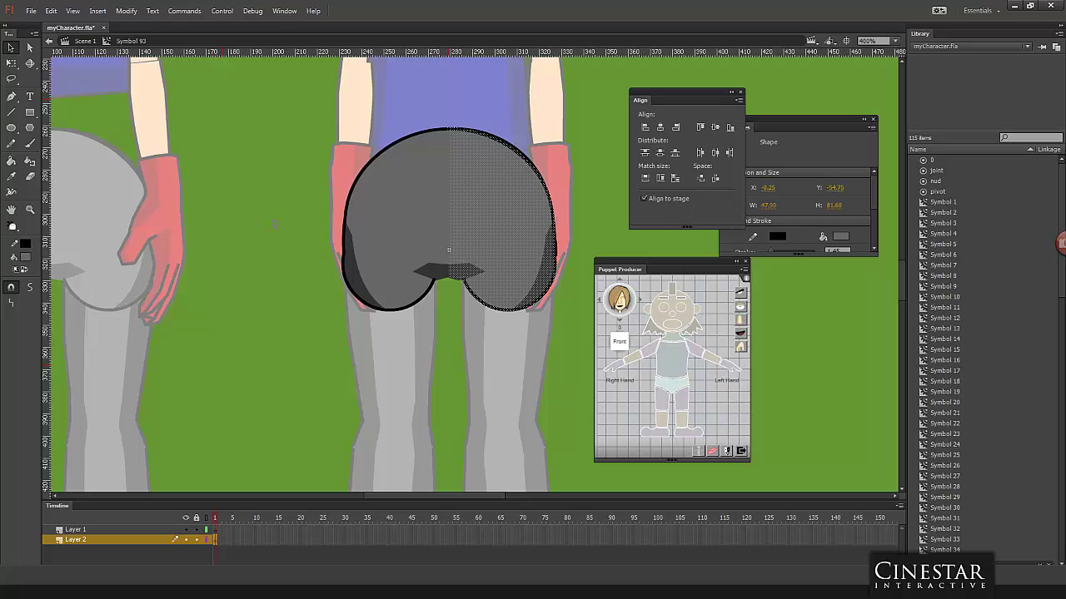
{"action": "key", "text": "ctrl+shift+a"}
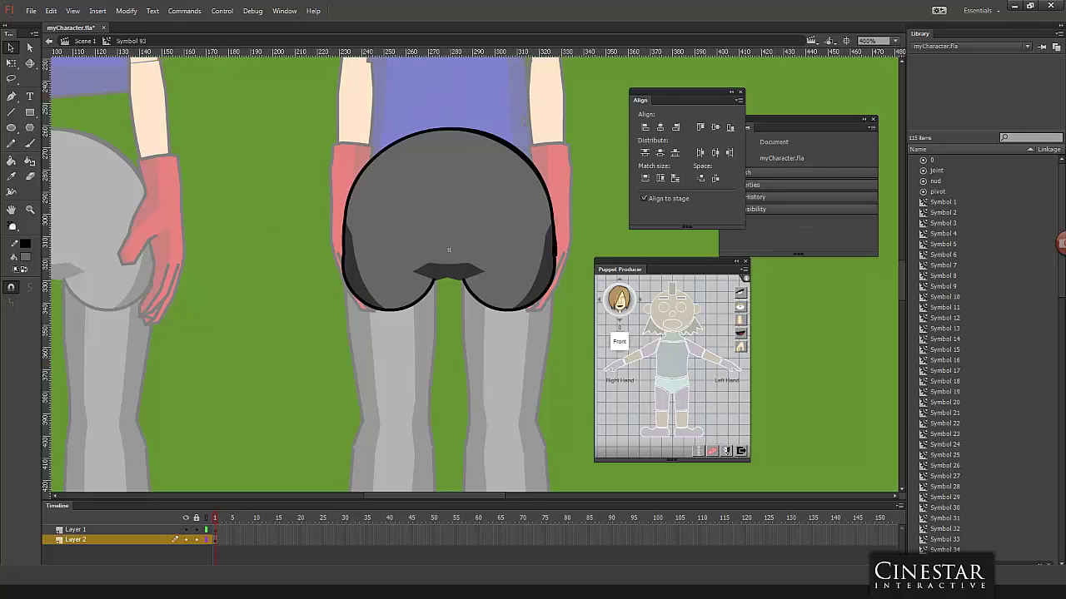
Step: Delete the doubled outline segment along the upper-right curve of the hips
{"action": "left_click", "coordinate": [516, 152]}
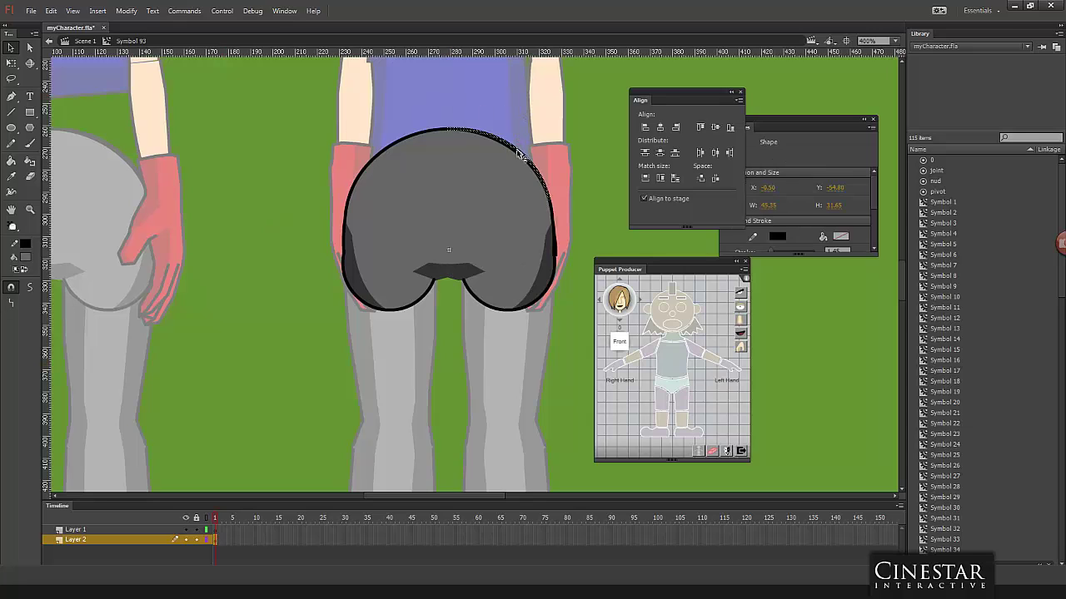
{"action": "left_click", "coordinate": [589, 155]}
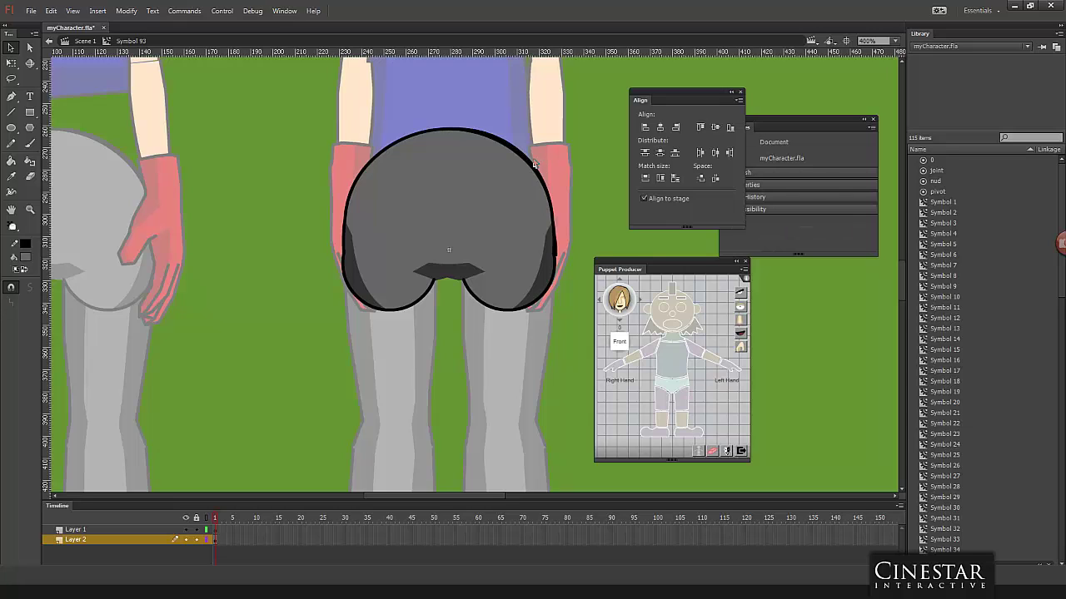
{"action": "left_click", "coordinate": [515, 157]}
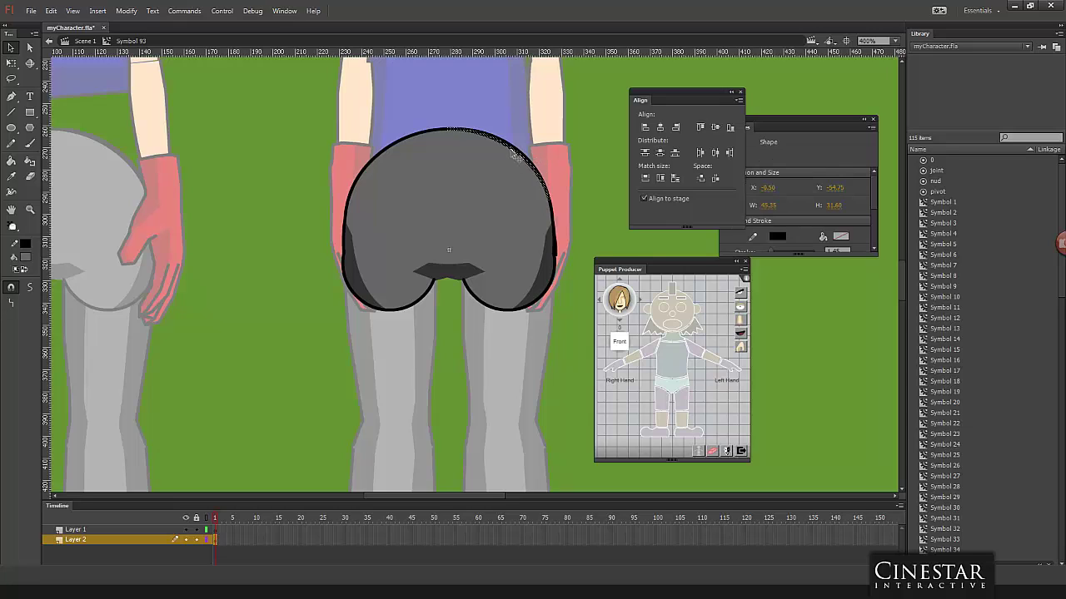
{"action": "left_click", "coordinate": [516, 154]}
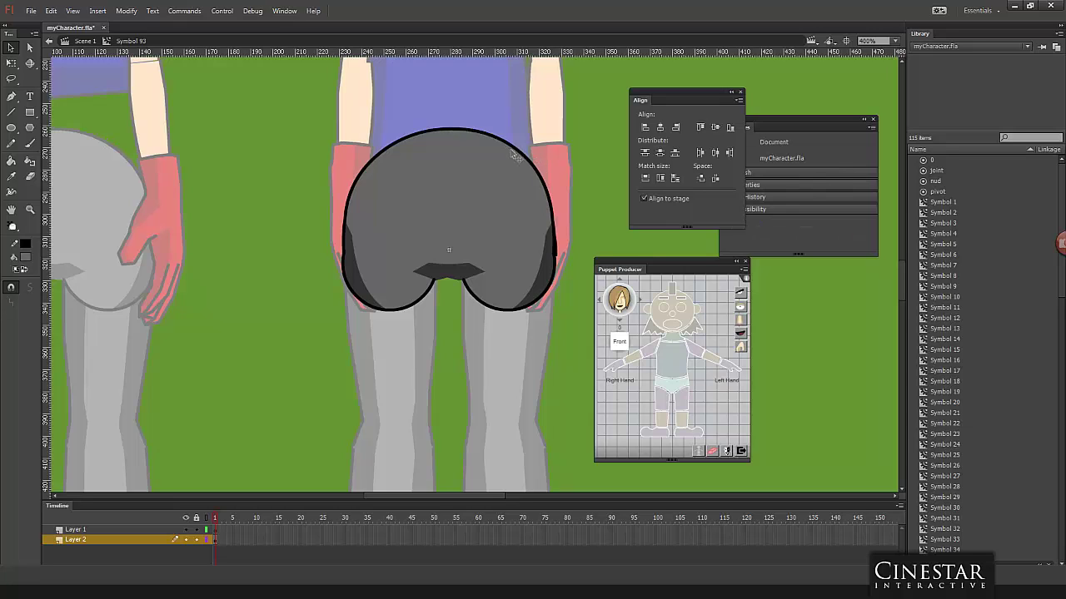
Step: Delete the black outline segments along the lower curves of both rounded hips, and return to Scene 1
{"action": "left_click", "coordinate": [560, 258]}
{"action": "left_click", "coordinate": [554, 250]}
{"action": "left_click", "coordinate": [418, 309]}
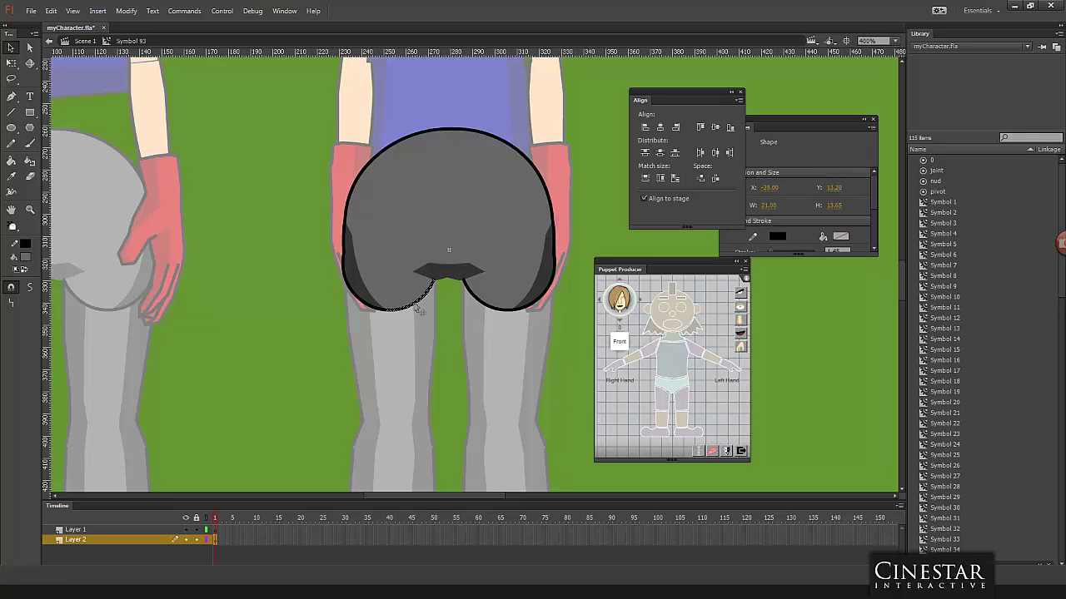
{"action": "left_click", "coordinate": [407, 312]}
{"action": "left_click", "coordinate": [384, 314]}
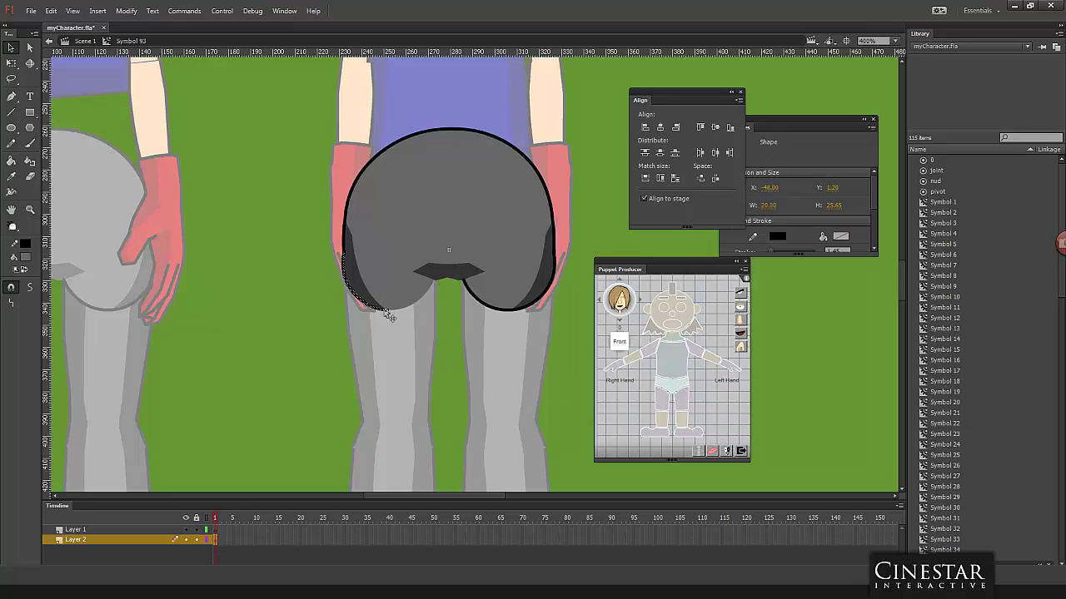
{"action": "left_click", "coordinate": [391, 316]}
{"action": "left_click", "coordinate": [521, 310]}
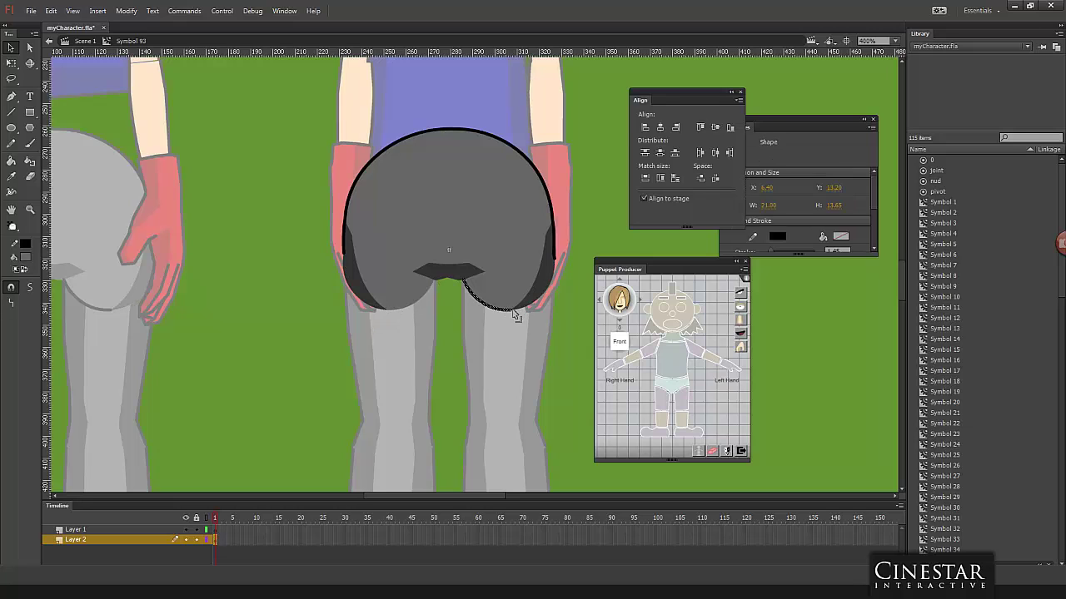
{"action": "left_click", "coordinate": [567, 315]}
{"action": "double_click", "coordinate": [567, 314]}
Step: Test the left thigh's rotation about its centre and about a pivot at the hip, undoing each rotation
{"action": "left_click", "coordinate": [388, 355]}
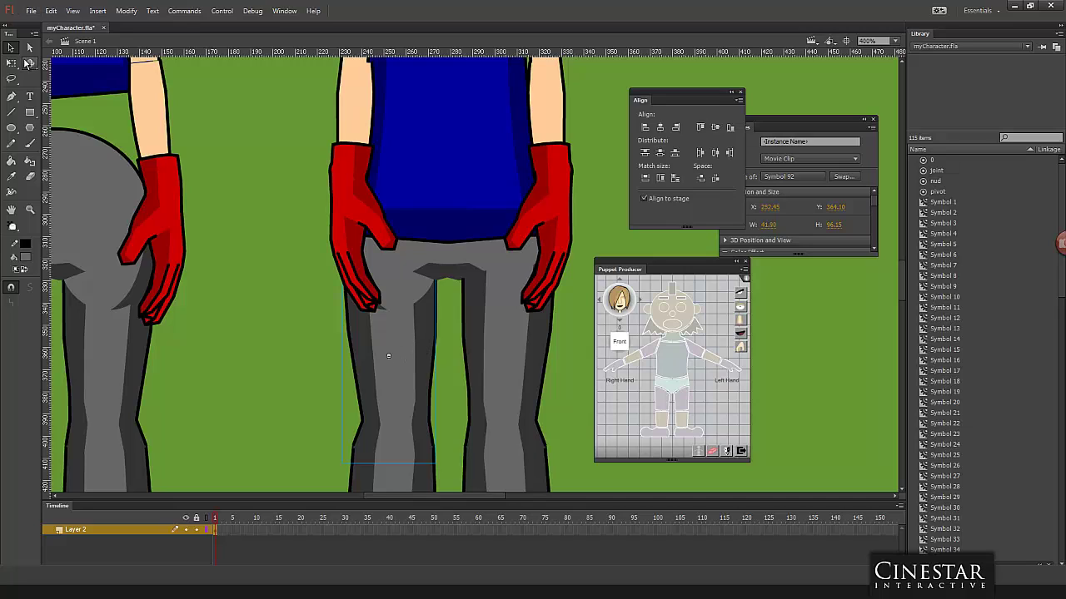
{"action": "left_click", "coordinate": [11, 62]}
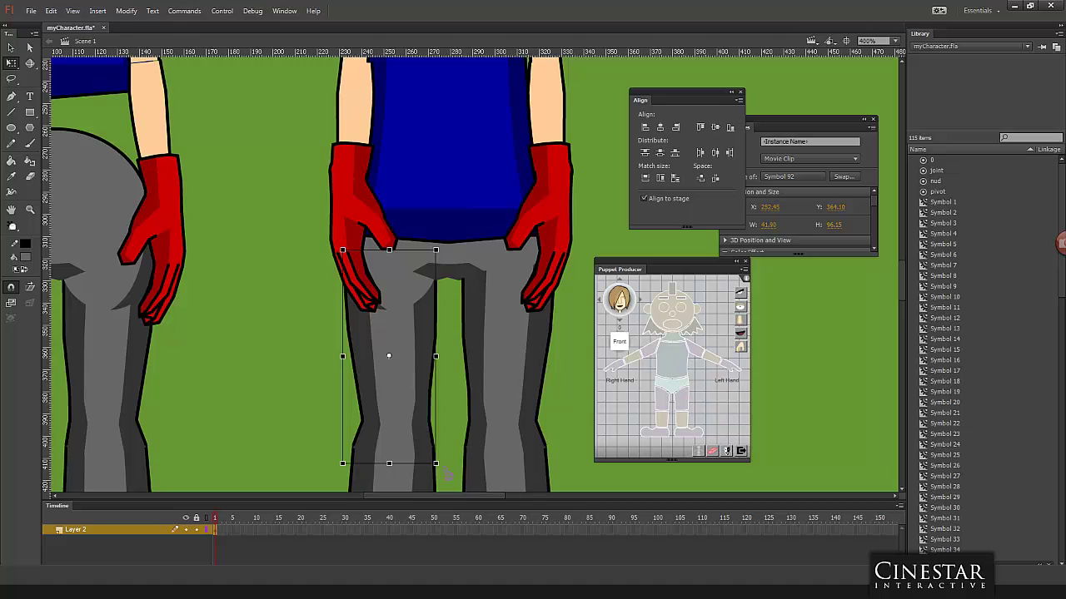
{"action": "left_click_drag", "start_coordinate": [445, 475], "coordinate": [401, 432]}
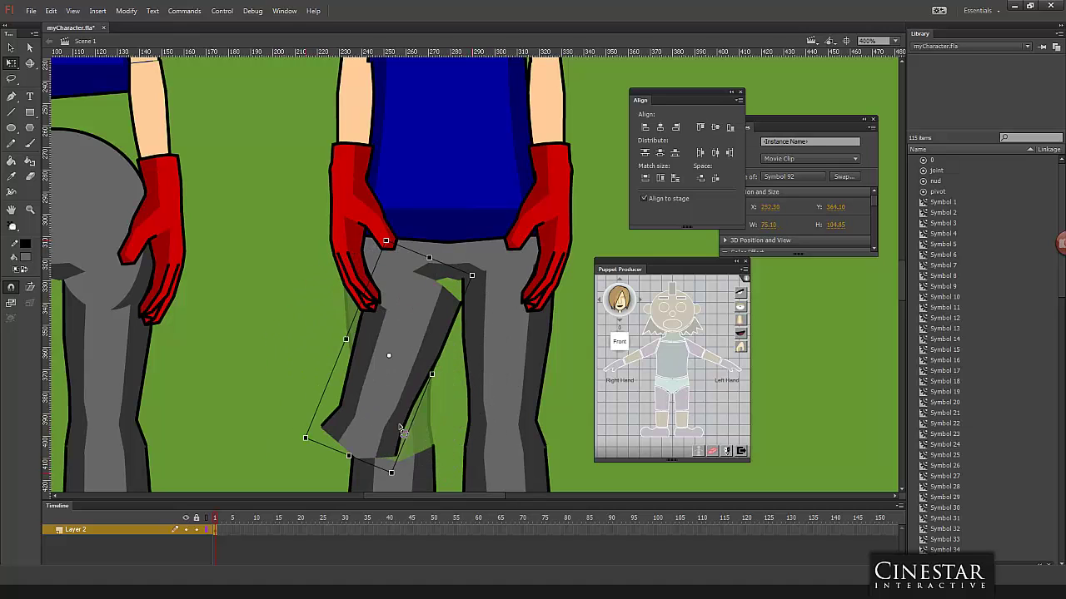
{"action": "key", "text": "ctrl+z"}
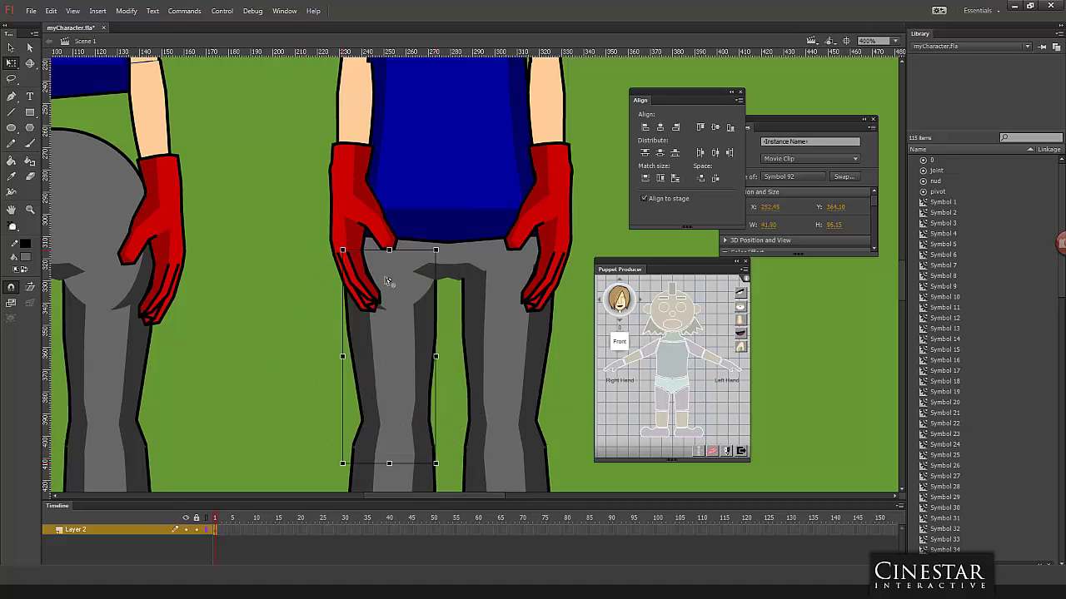
{"action": "left_click_drag", "start_coordinate": [447, 472], "coordinate": [334, 418]}
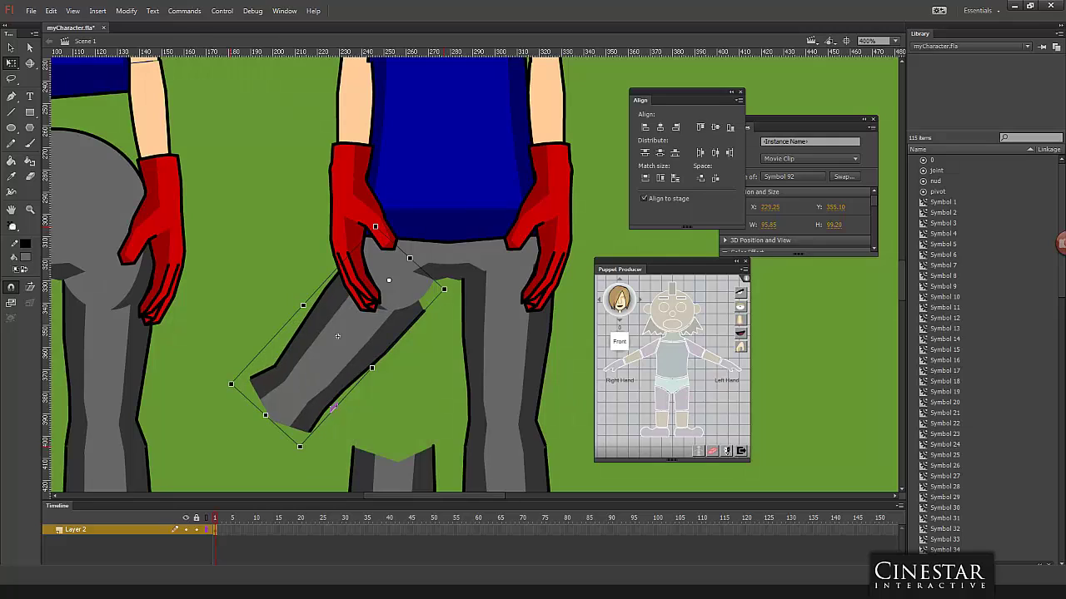
{"action": "key", "text": "ctrl+z"}
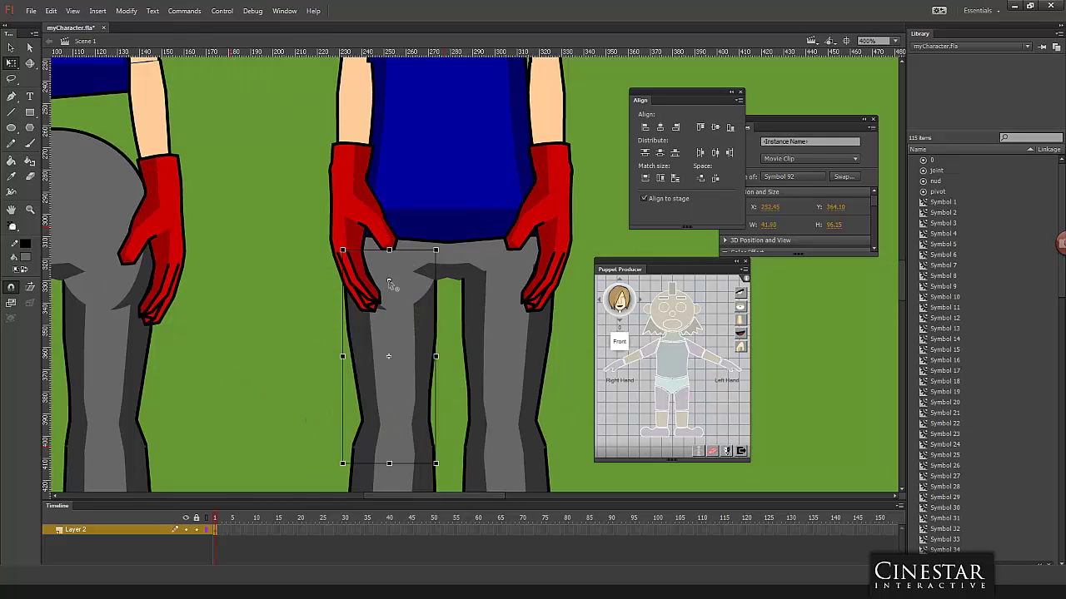
{"action": "left_click_drag", "start_coordinate": [389, 280], "coordinate": [389, 358]}
Step: Inside the left thigh symbol, draw a grey, black-outlined circle about 45 px wide and place it over the thigh's top
{"action": "double_click", "coordinate": [415, 350]}
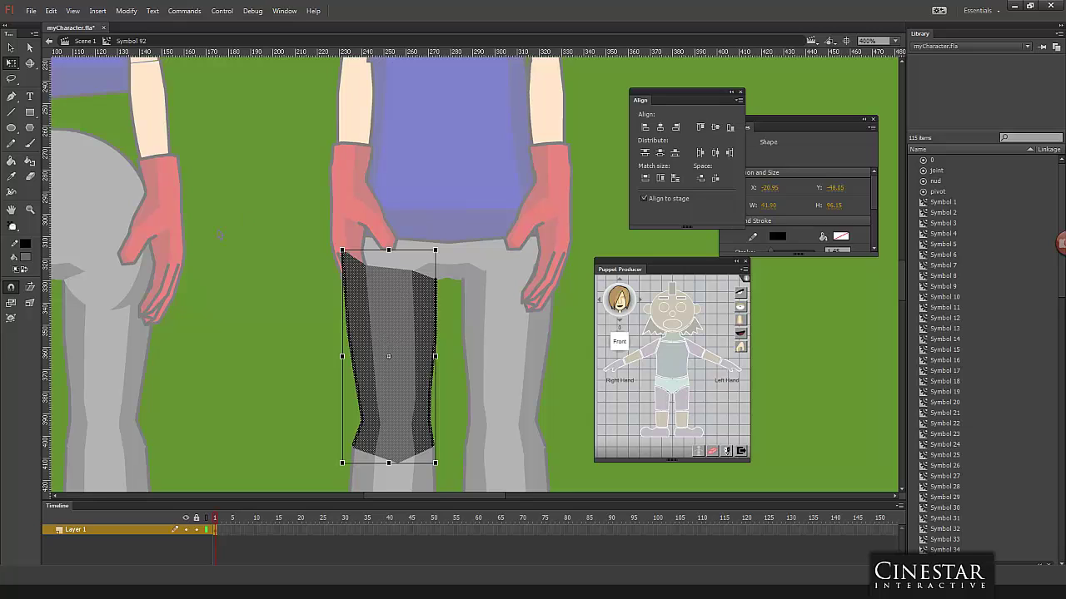
{"action": "left_click", "coordinate": [221, 236]}
{"action": "left_click", "coordinate": [10, 127]}
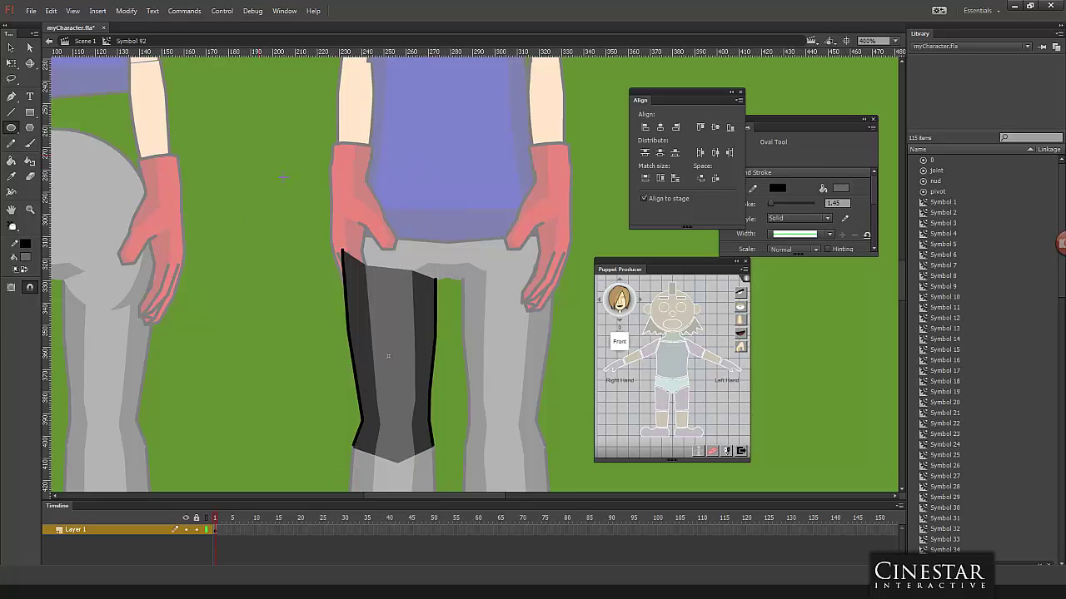
{"action": "left_click_drag", "start_coordinate": [364, 139], "coordinate": [466, 243]}
{"action": "left_click", "coordinate": [10, 47]}
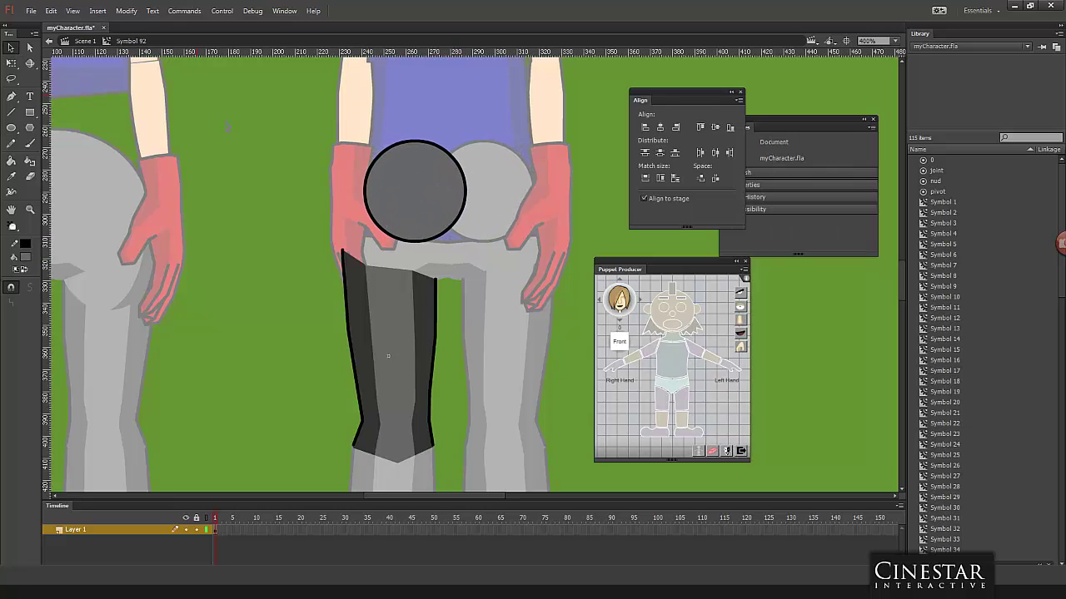
{"action": "double_click", "coordinate": [419, 193]}
{"action": "left_click_drag", "start_coordinate": [418, 193], "coordinate": [394, 254]}
Step: Scale the circle to about 42.4 px to match the thigh's width and nudge it to X -20.75, Y -66.20
{"action": "left_click", "coordinate": [12, 63]}
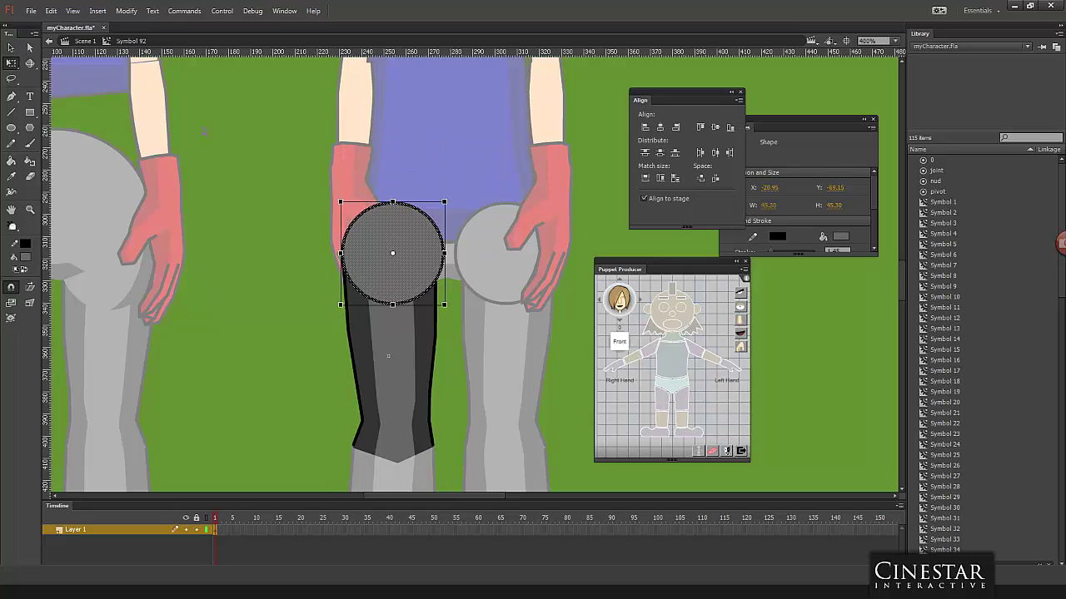
{"action": "mouse_move", "coordinate": [446, 202]}
{"action": "left_mouse_down"}
{"action": "mouse_move", "coordinate": [435, 212]}
{"action": "mouse_move", "coordinate": [446, 201]}
{"action": "left_mouse_up"}
{"action": "left_click_drag", "start_coordinate": [445, 202], "coordinate": [443, 204]}
{"action": "key", "text": "Left"}
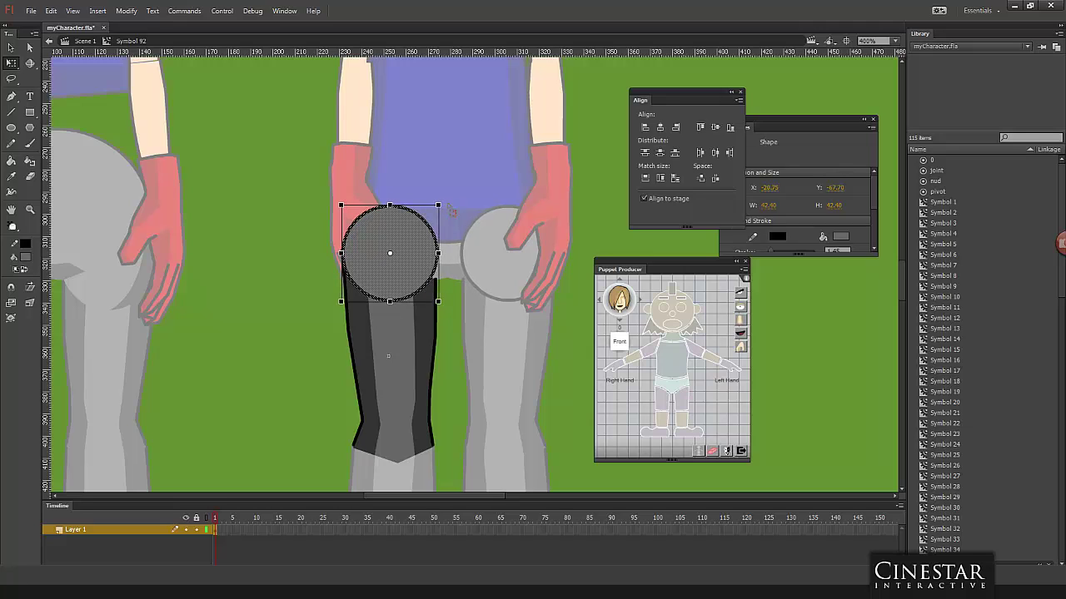
{"action": "key", "text": "Down"}
{"action": "key", "text": "Down"}
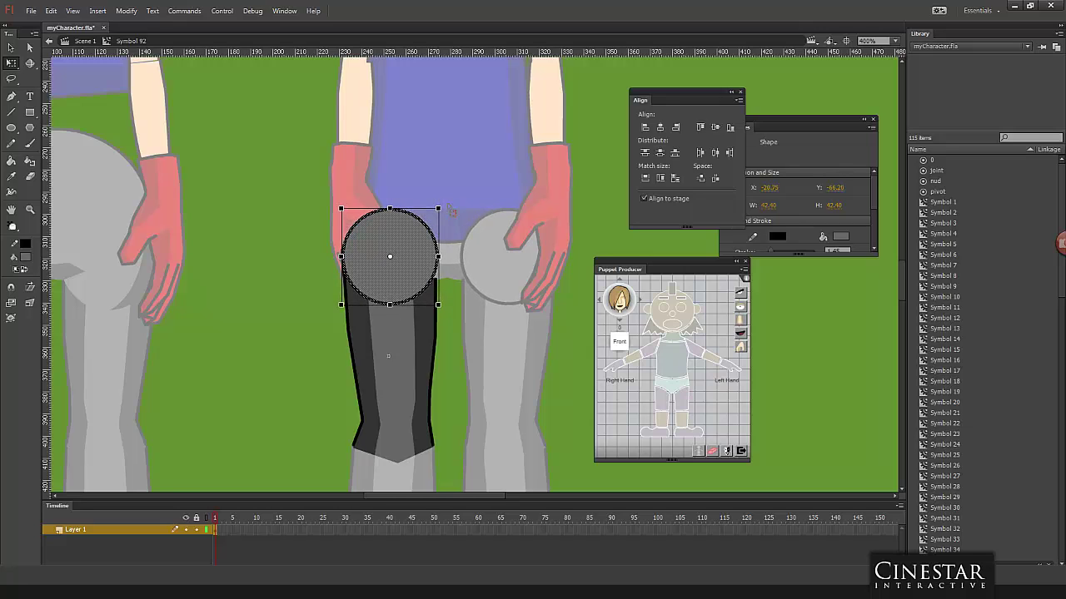
Step: Delete the circle's black outline segments that cross the left thigh, including the leftover pieces along its sides, leaving the rounded top outlined
{"action": "key", "text": "Escape"}
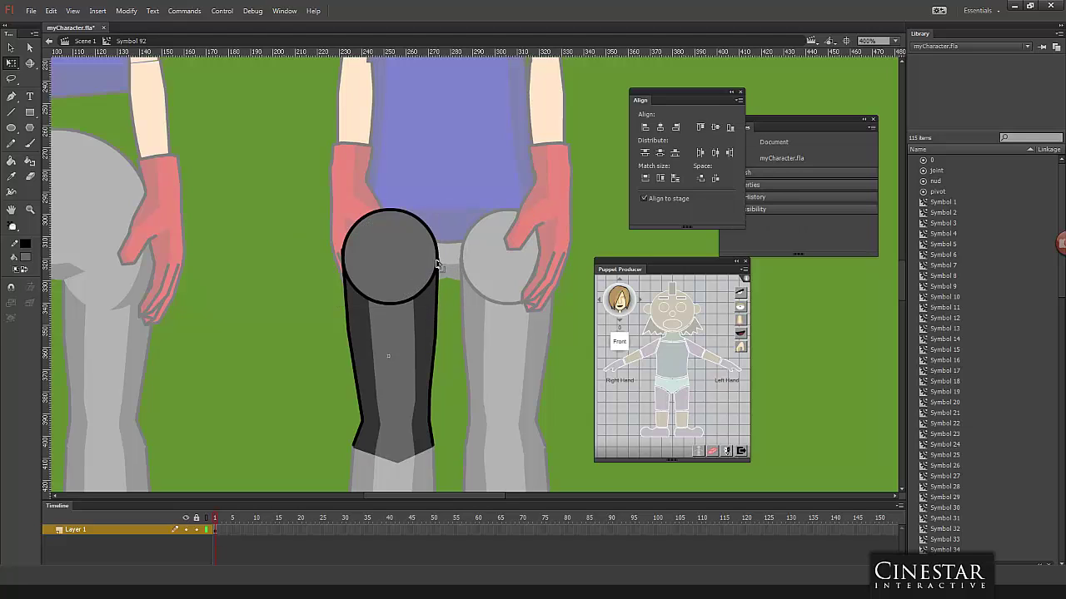
{"action": "left_click_drag", "start_coordinate": [443, 266], "coordinate": [437, 266]}
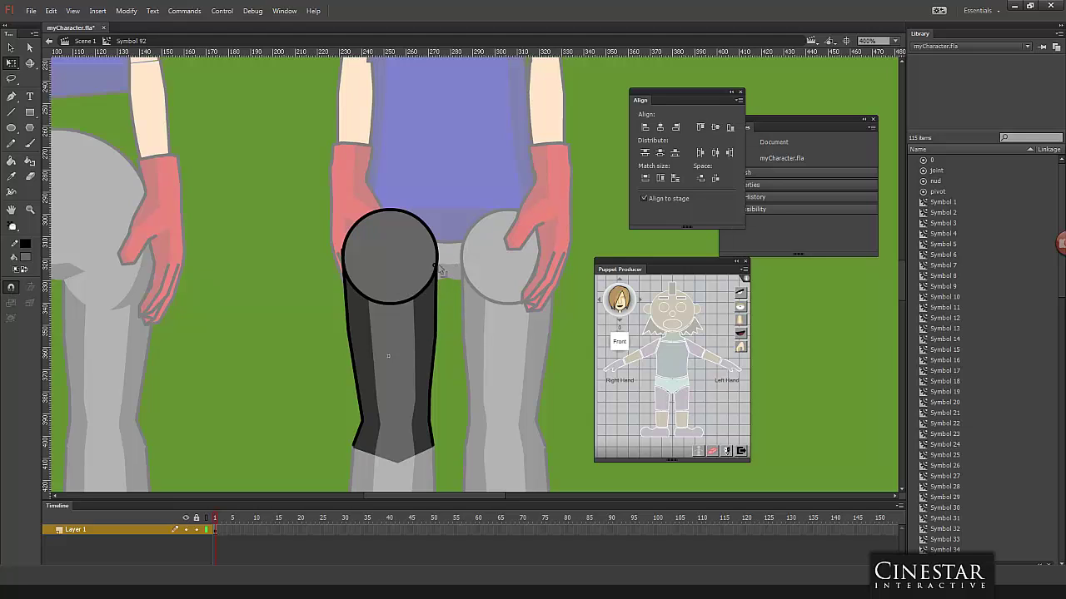
{"action": "left_click", "coordinate": [424, 293]}
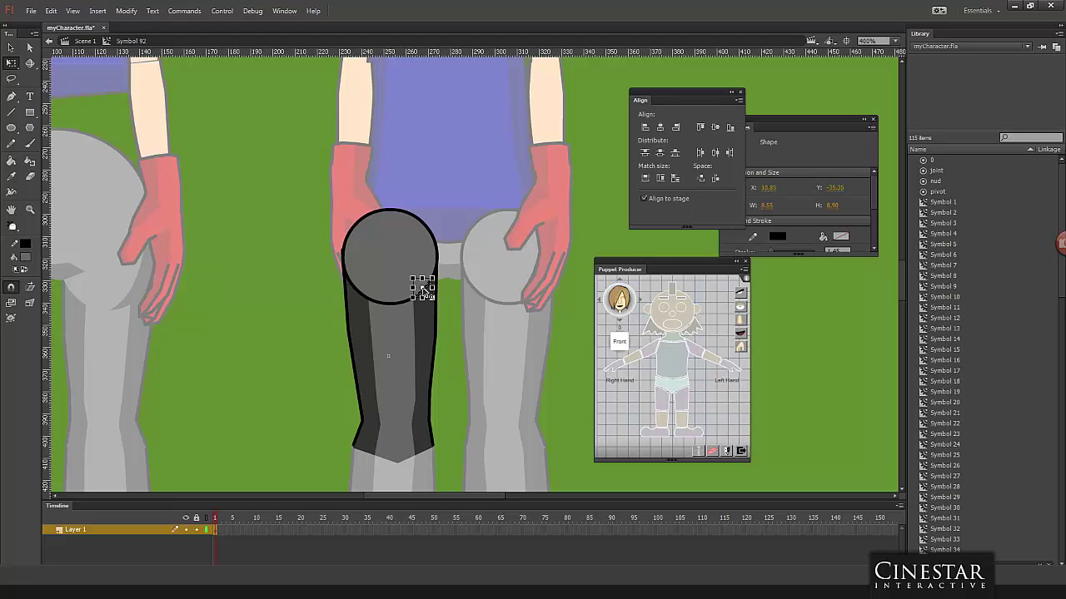
{"action": "left_click", "coordinate": [400, 306]}
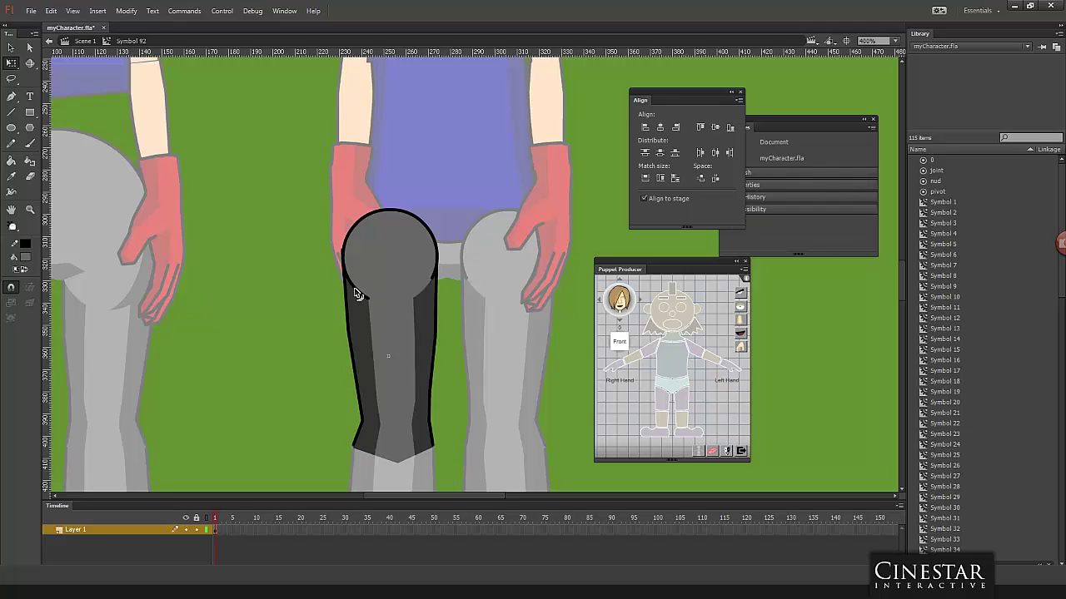
{"action": "left_click", "coordinate": [346, 257]}
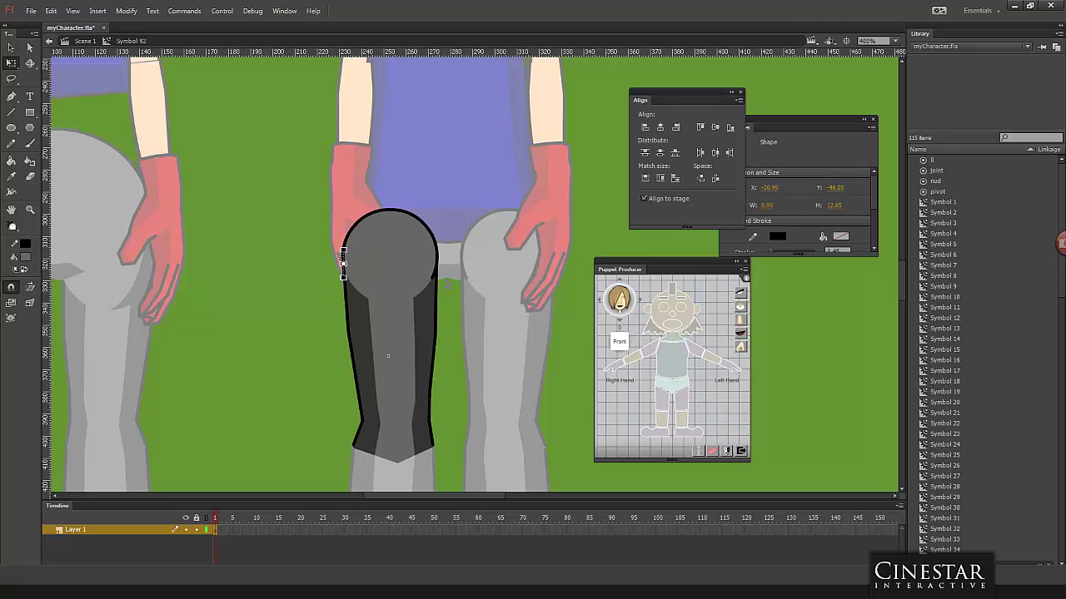
{"action": "left_click", "coordinate": [436, 277]}
{"action": "left_click", "coordinate": [436, 277]}
{"action": "key", "text": "Delete"}
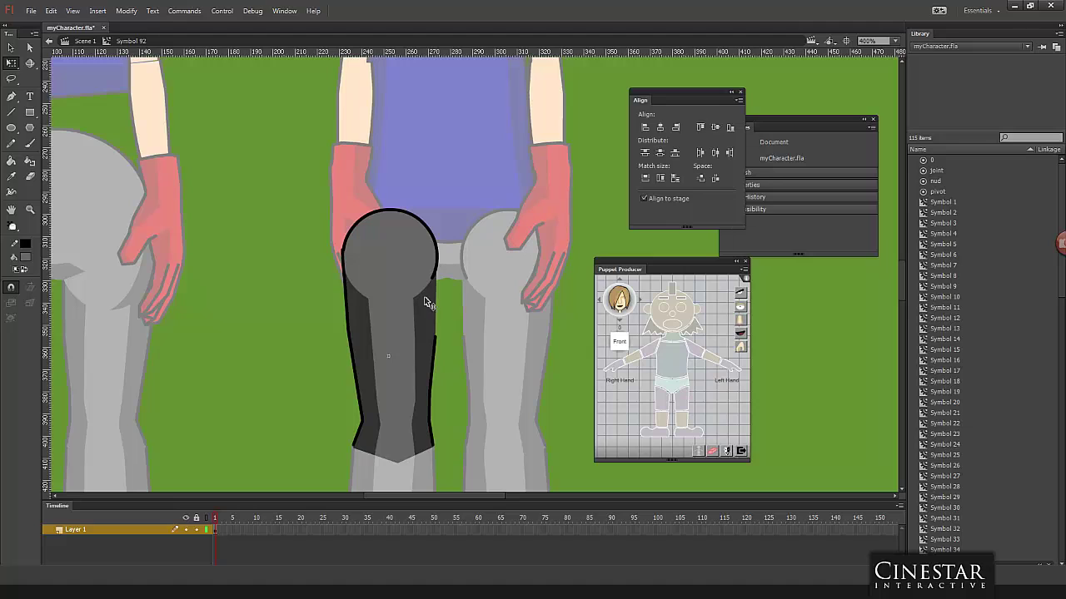
{"action": "left_click", "coordinate": [433, 300]}
{"action": "left_click", "coordinate": [453, 268]}
{"action": "left_click", "coordinate": [434, 272]}
{"action": "key", "text": "Delete"}
Step: Extend the thigh's dark side shading up to the rounded outline on both edges, and return to Scene 1
{"action": "mouse_move", "coordinate": [415, 302]}
{"action": "left_mouse_down"}
{"action": "mouse_move", "coordinate": [427, 209]}
{"action": "mouse_move", "coordinate": [431, 265]}
{"action": "mouse_move", "coordinate": [450, 259]}
{"action": "mouse_move", "coordinate": [427, 273]}
{"action": "mouse_move", "coordinate": [418, 285]}
{"action": "left_mouse_up"}
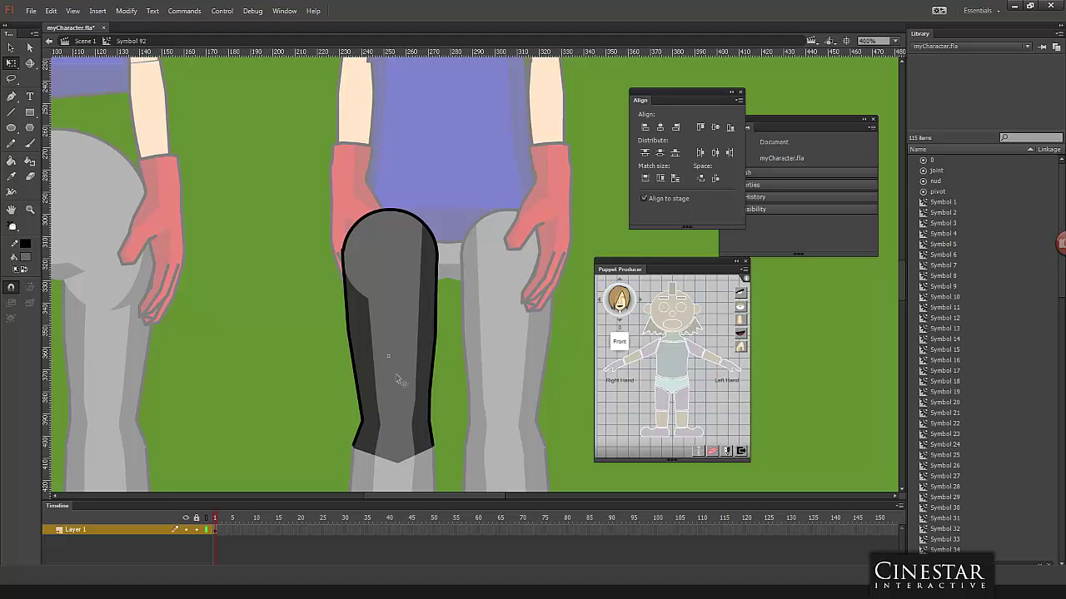
{"action": "left_click_drag", "start_coordinate": [364, 303], "coordinate": [361, 215]}
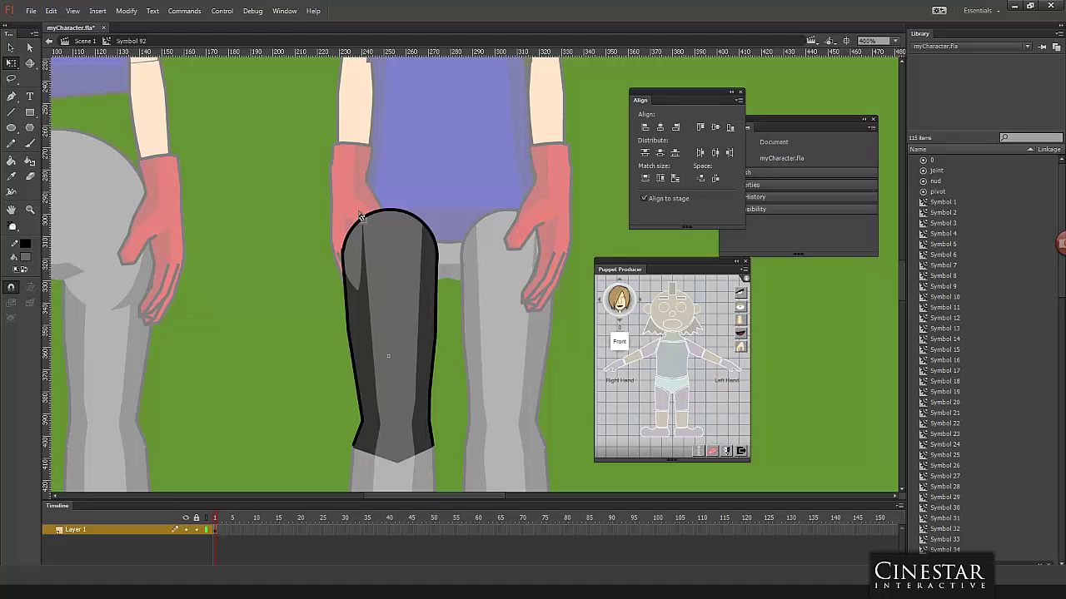
{"action": "left_click_drag", "start_coordinate": [357, 288], "coordinate": [329, 219]}
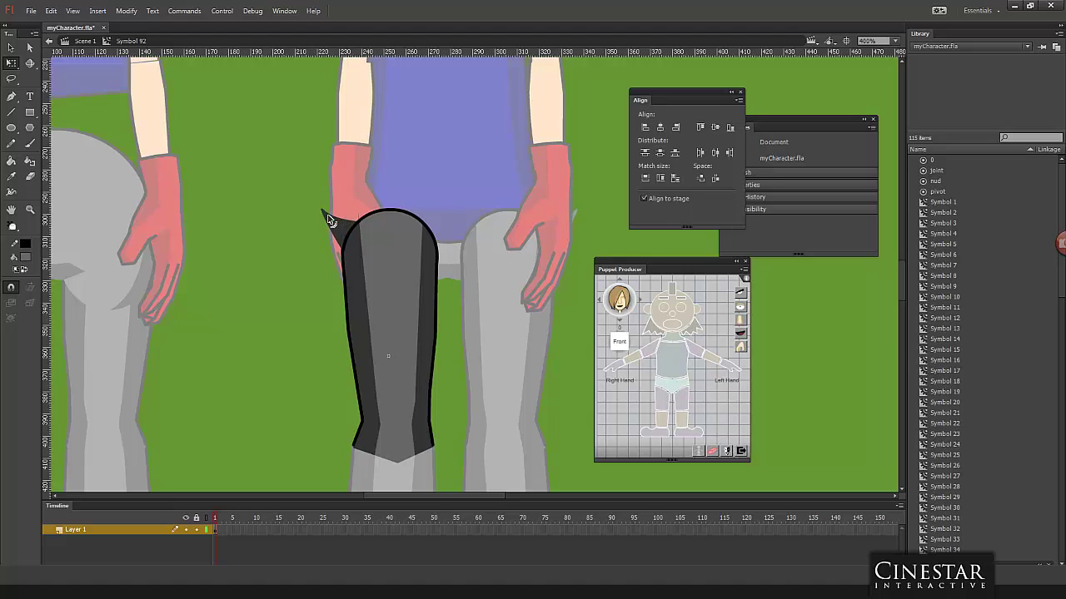
{"action": "left_click", "coordinate": [358, 217]}
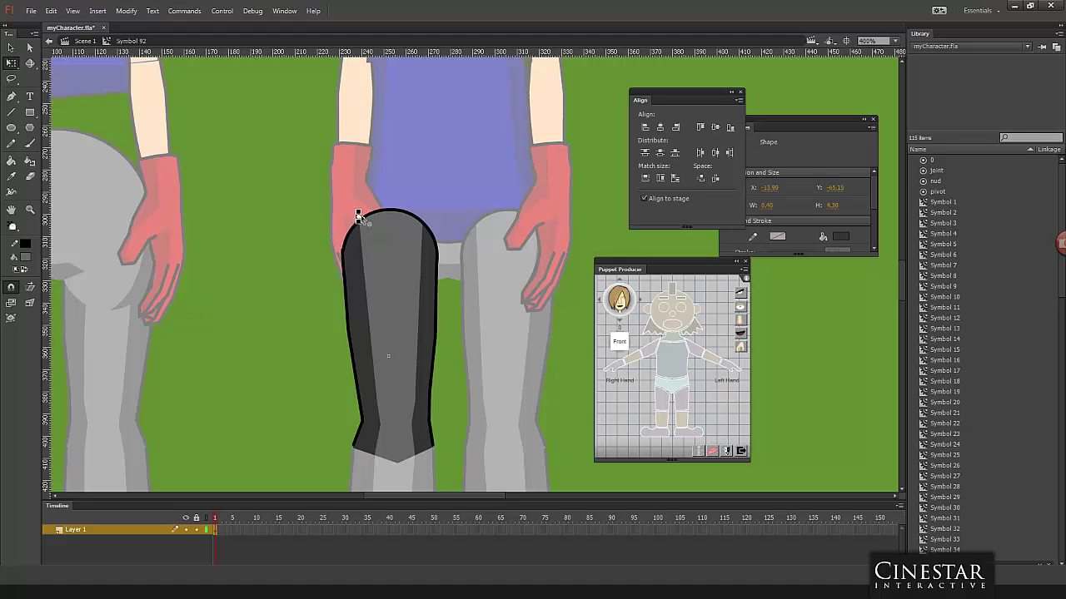
{"action": "left_click", "coordinate": [359, 216]}
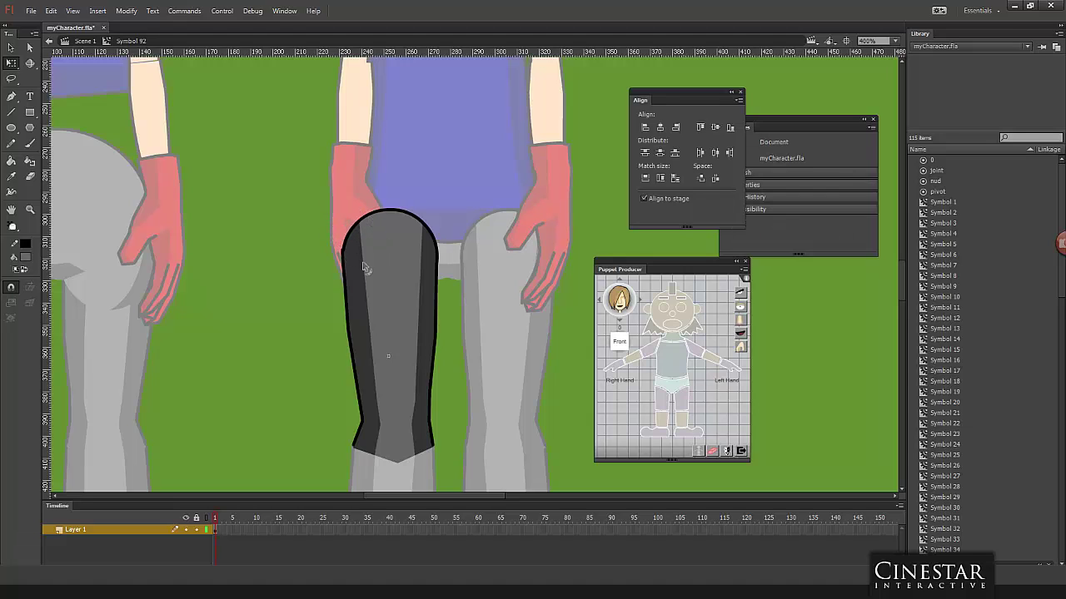
{"action": "double_click", "coordinate": [275, 273]}
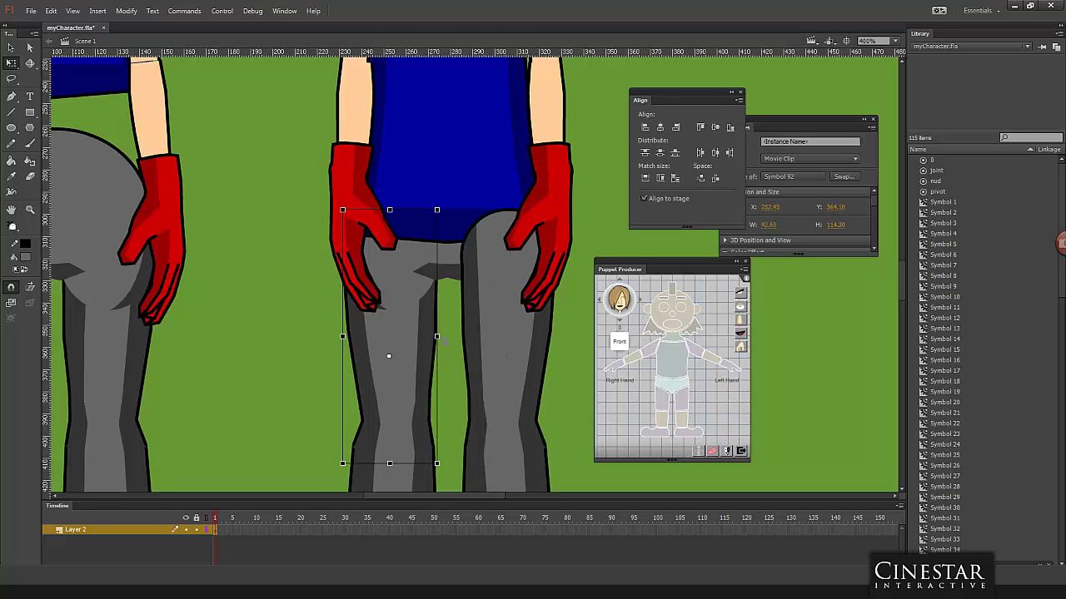
Step: Try to extend the dark crotch shading down the left hip's inner edge inside the hips symbol
{"action": "double_click", "coordinate": [424, 291]}
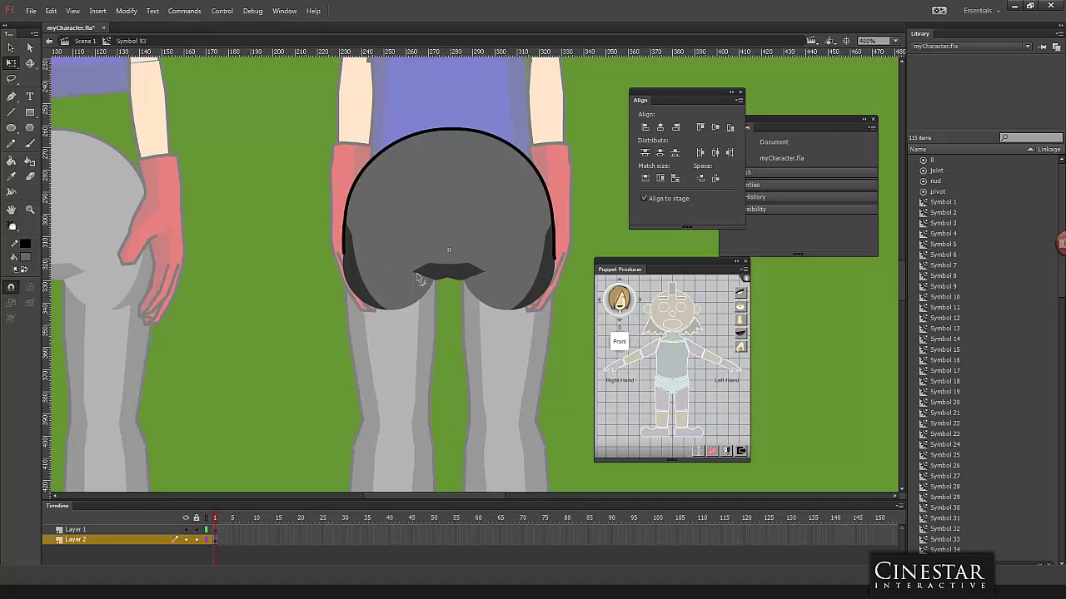
{"action": "mouse_move", "coordinate": [420, 279]}
{"action": "left_mouse_down"}
{"action": "mouse_move", "coordinate": [420, 323]}
{"action": "mouse_move", "coordinate": [417, 315]}
{"action": "left_mouse_up"}
{"action": "left_click_drag", "start_coordinate": [420, 296], "coordinate": [421, 304]}
{"action": "left_click_drag", "start_coordinate": [445, 311], "coordinate": [428, 305]}
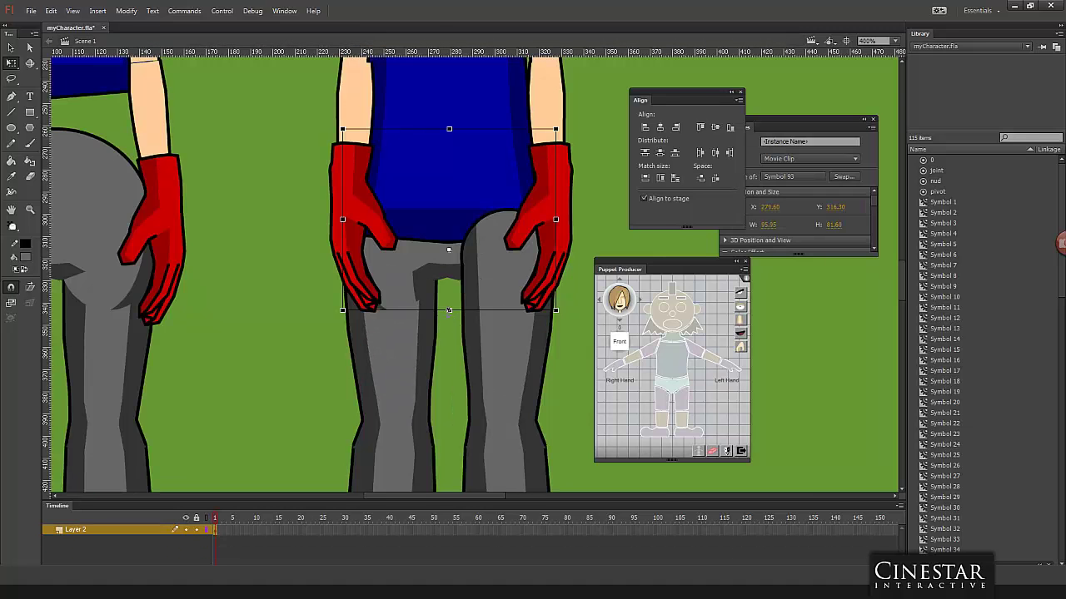
{"action": "key", "text": "ctrl+z"}
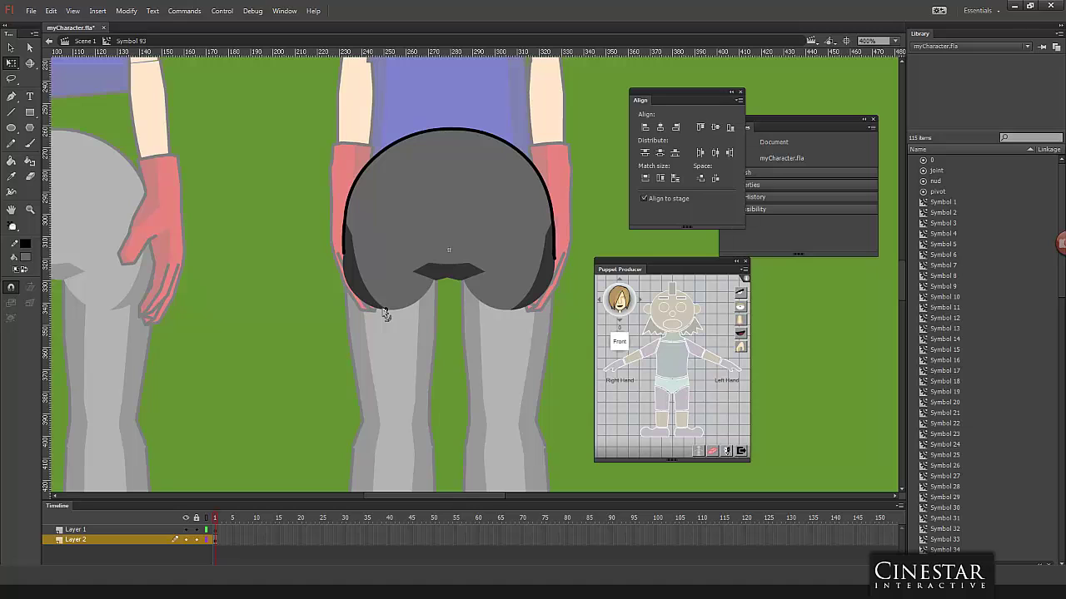
{"action": "key", "text": "ctrl+e"}
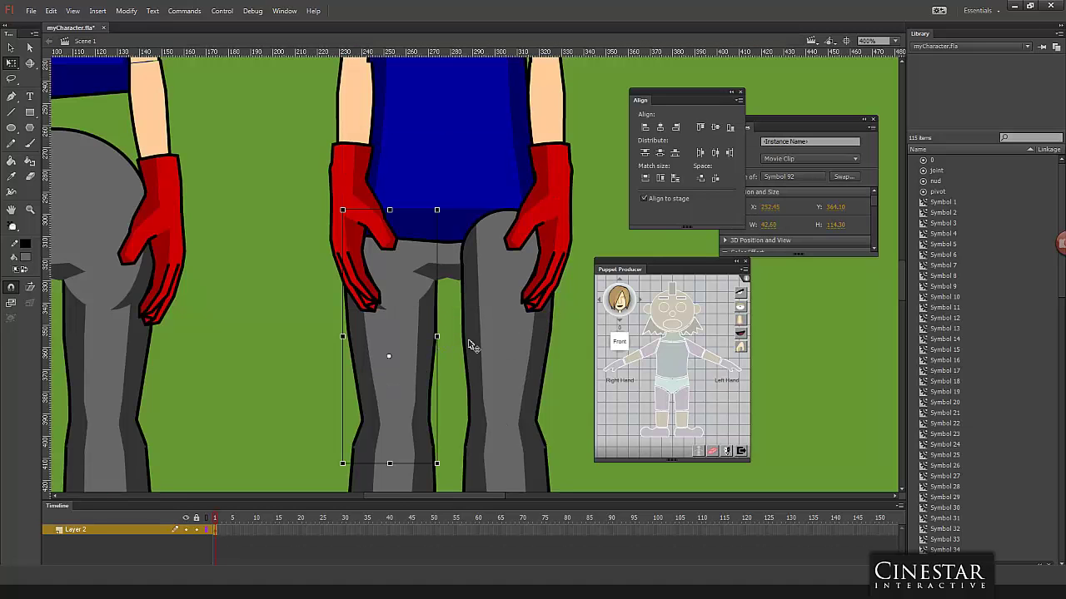
Step: Inside the left thigh symbol, shift all the artwork down until the registration point sits near the middle of the rounded top
{"action": "left_click_drag", "start_coordinate": [394, 359], "coordinate": [383, 281]}
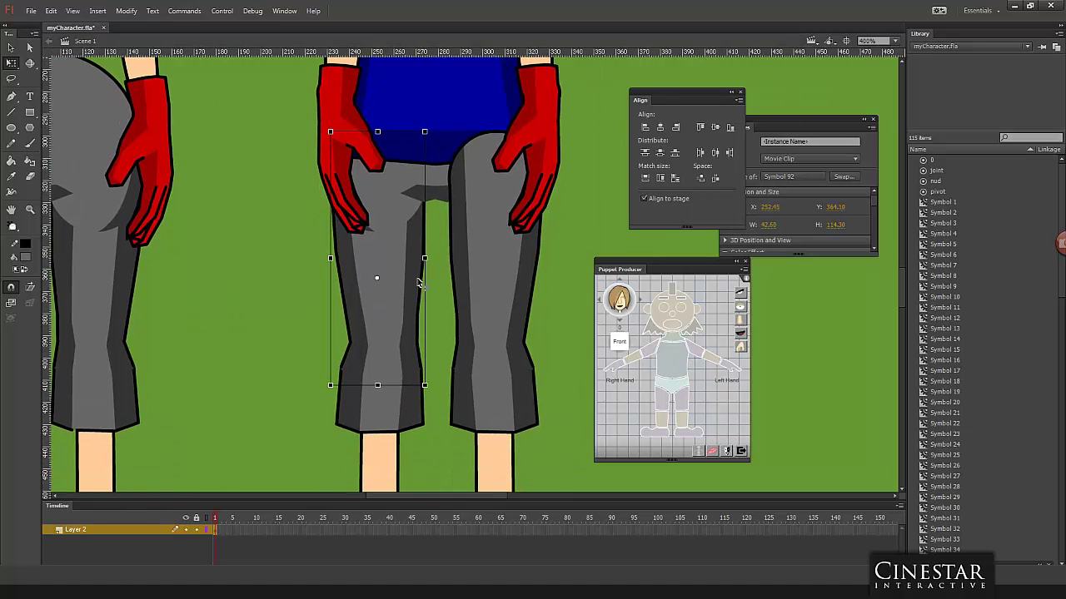
{"action": "double_click", "coordinate": [384, 284]}
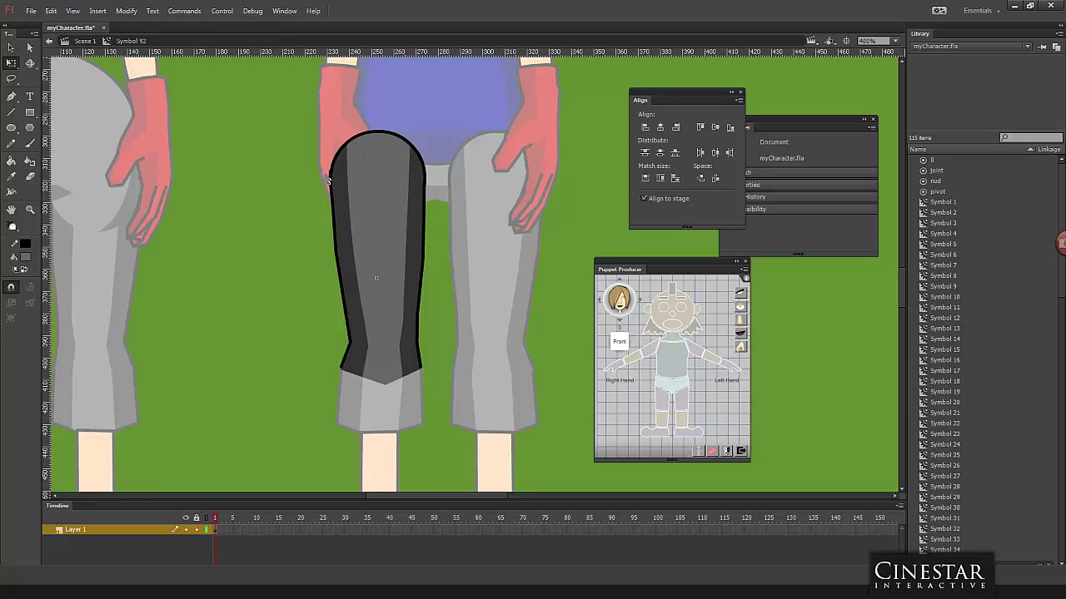
{"action": "left_click_drag", "start_coordinate": [318, 123], "coordinate": [456, 414]}
{"action": "key", "text": "shift+Down"}
{"action": "key", "text": "shift+Down"}
{"action": "key", "text": "shift+Down"}
{"action": "key", "text": "shift+Down"}
{"action": "key", "text": "shift+Down"}
{"action": "key", "text": "shift+Down"}
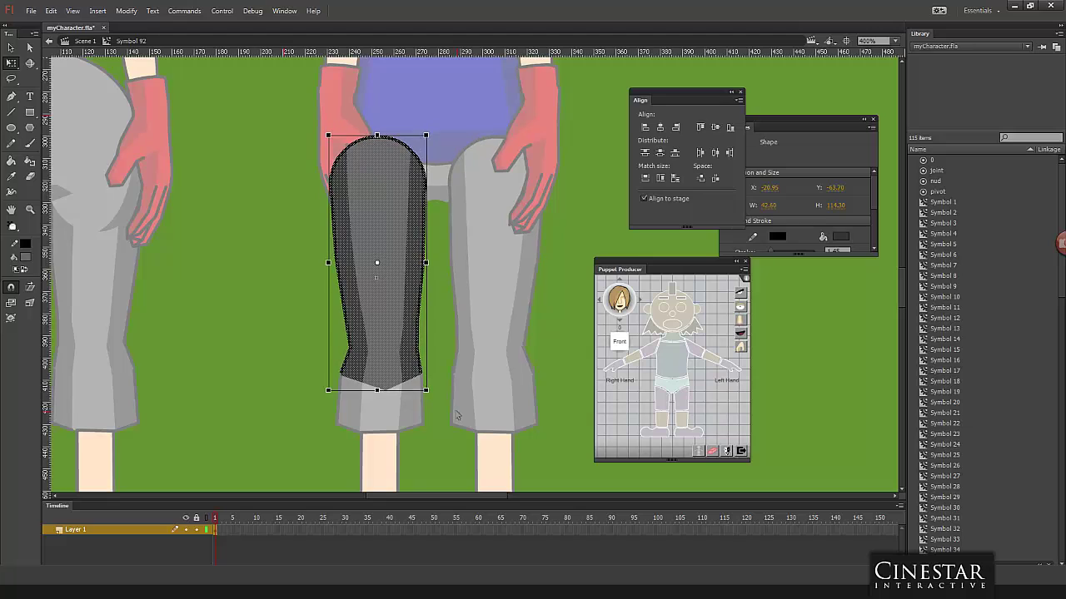
{"action": "key", "text": "shift+Up"}
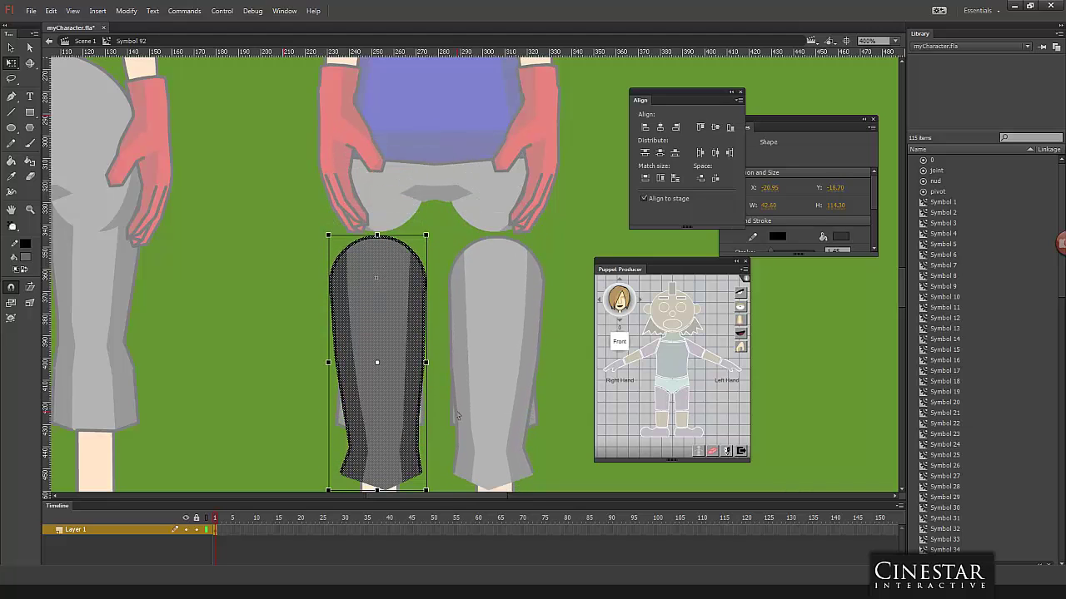
{"action": "key", "text": "Up"}
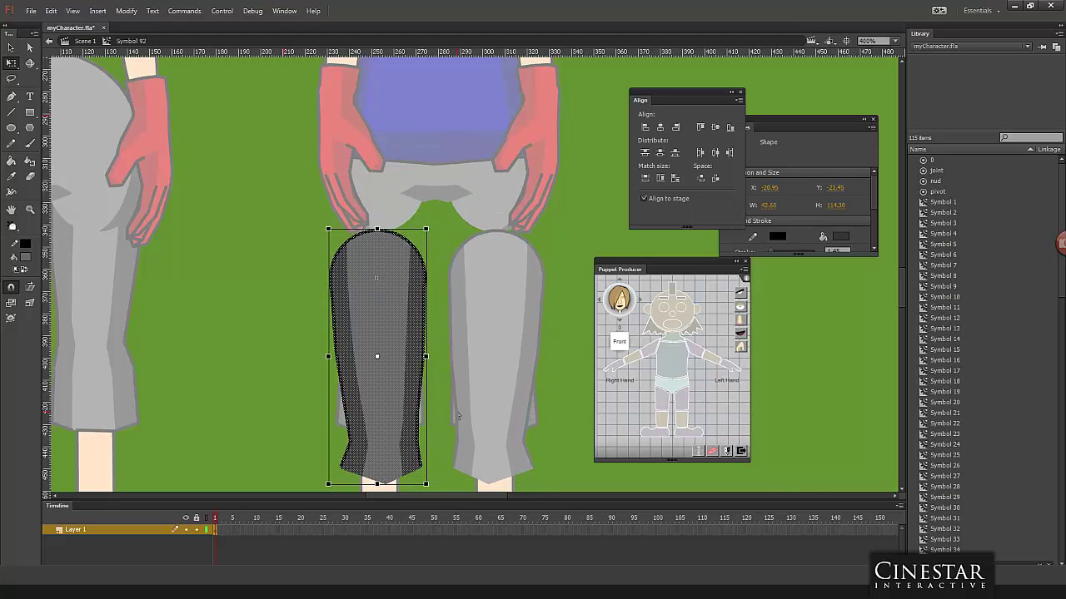
{"action": "key", "text": "Down"}
{"action": "key", "text": "Down"}
{"action": "key", "text": "Down"}
{"action": "key", "text": "ctrl+e"}
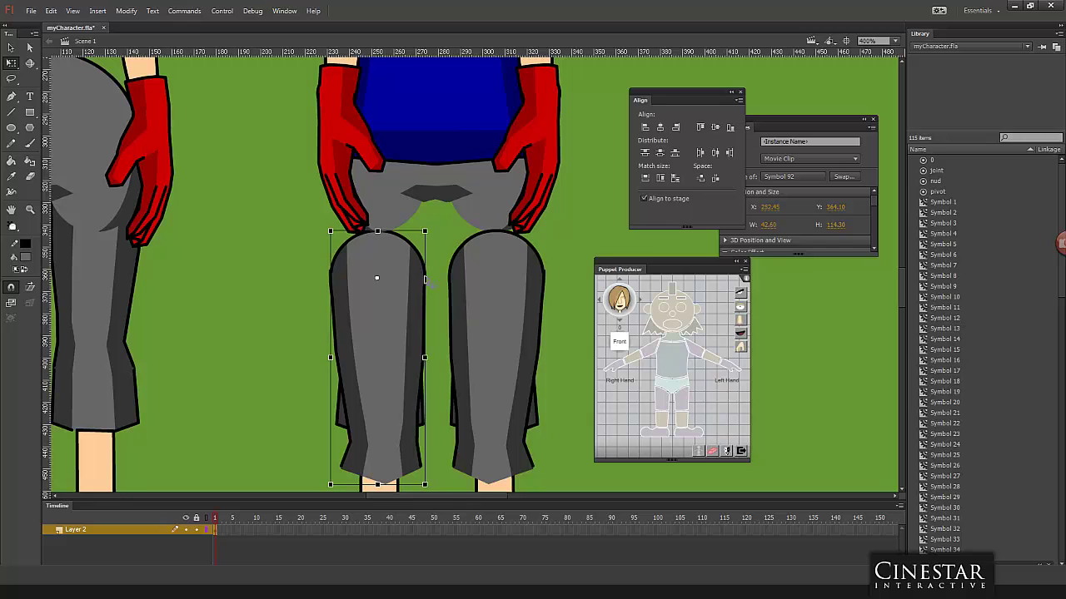
Step: Move the left thigh back up under the hip in Scene 1, to X 252.55, Y 327.60
{"action": "left_click_drag", "start_coordinate": [376, 277], "coordinate": [376, 200]}
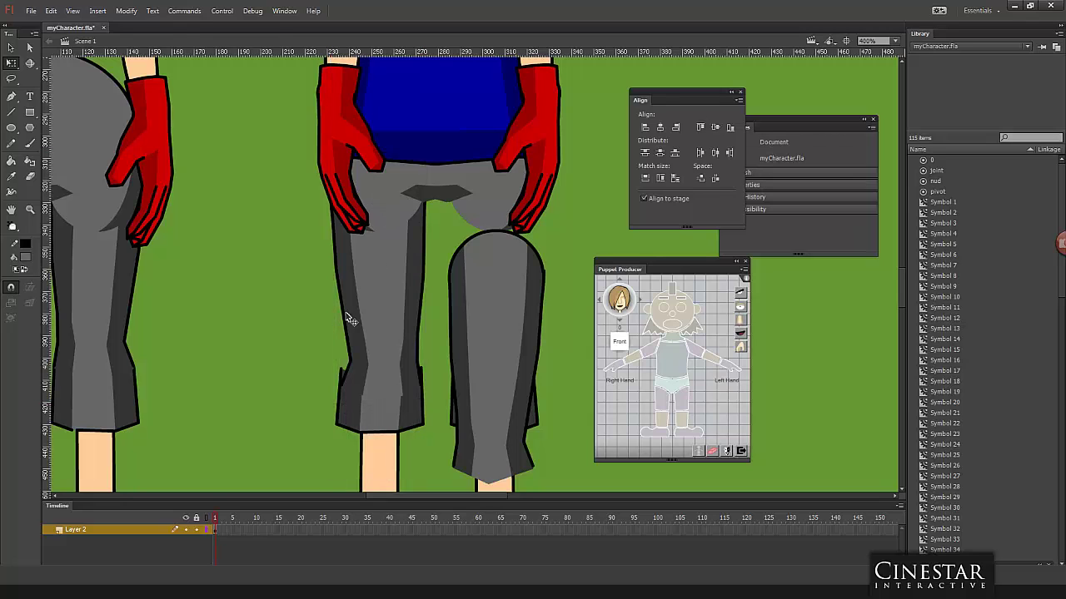
{"action": "left_click", "coordinate": [422, 329]}
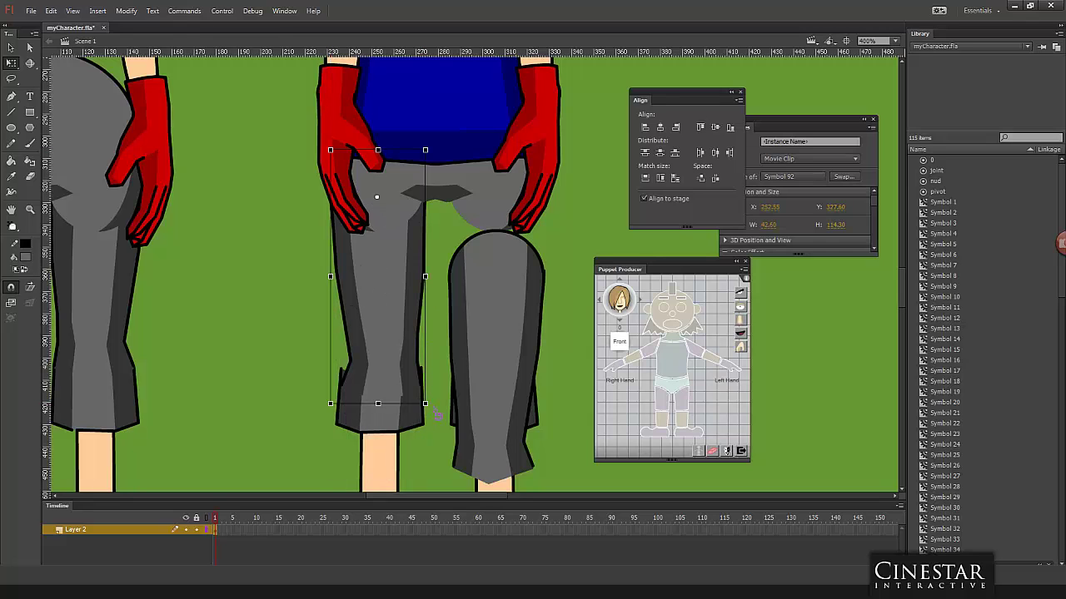
Step: Inside the left lower leg symbol, shift all the artwork down to Y -9.35 so the registration point sits at the knee
{"action": "left_click_drag", "start_coordinate": [431, 416], "coordinate": [404, 268]}
{"action": "key", "text": "ctrl+minus"}
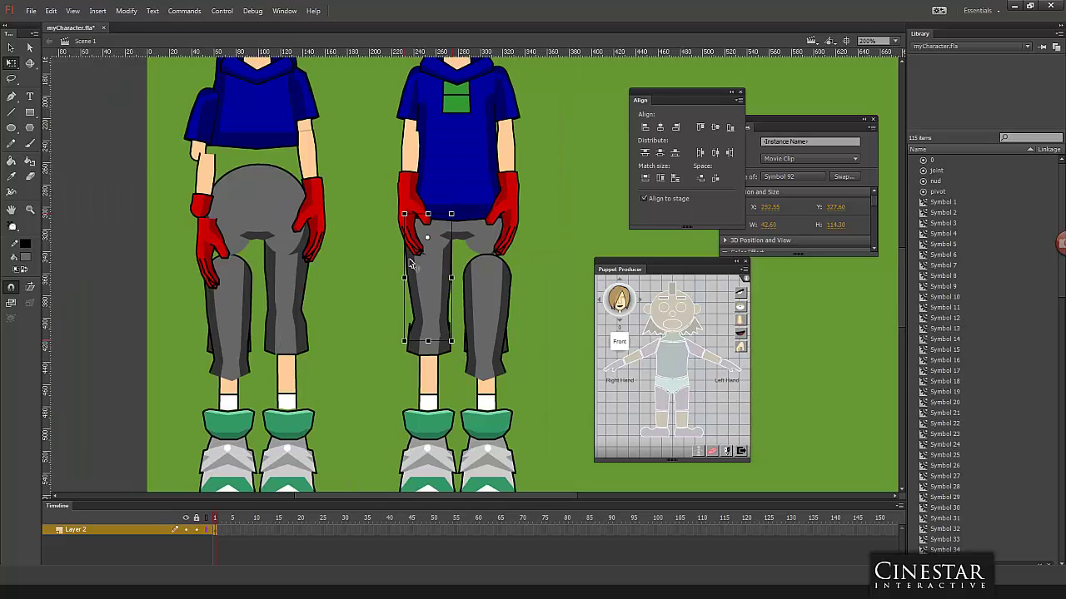
{"action": "left_click", "coordinate": [434, 370]}
{"action": "double_click", "coordinate": [434, 379]}
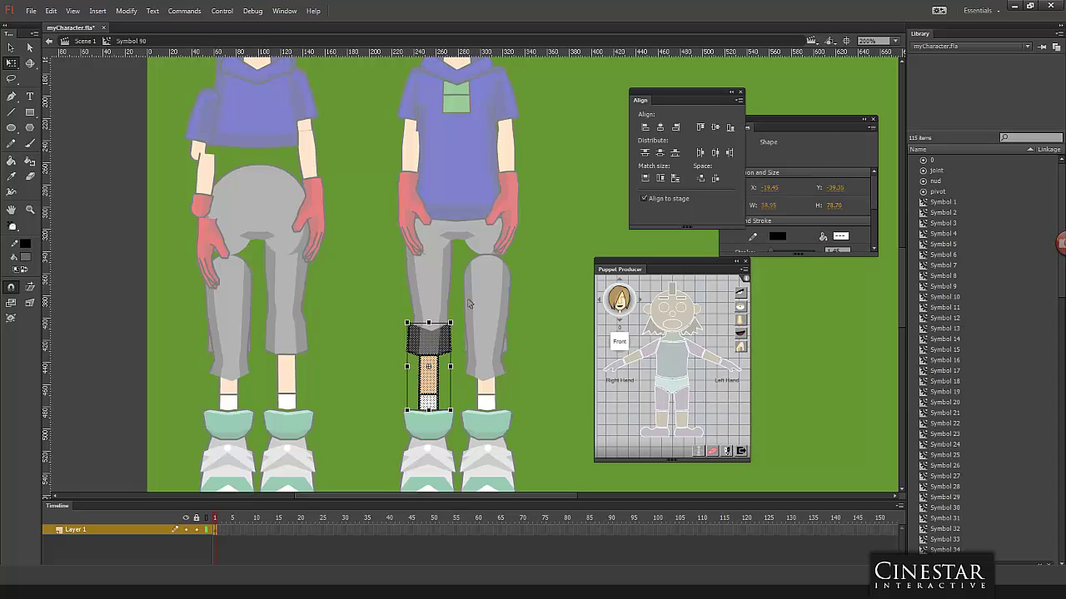
{"action": "key", "text": "Down"}
{"action": "key", "text": "Down"}
{"action": "key", "text": "Down"}
{"action": "key", "text": "Down"}
{"action": "key", "text": "Down"}
{"action": "key", "text": "Down"}
{"action": "key", "text": "Down"}
{"action": "key", "text": "Down"}
{"action": "key", "text": "Down"}
{"action": "key", "text": "Down"}
{"action": "key", "text": "Down"}
{"action": "key", "text": "Down"}
{"action": "key", "text": "Down"}
{"action": "key", "text": "Down"}
{"action": "key", "text": "Down"}
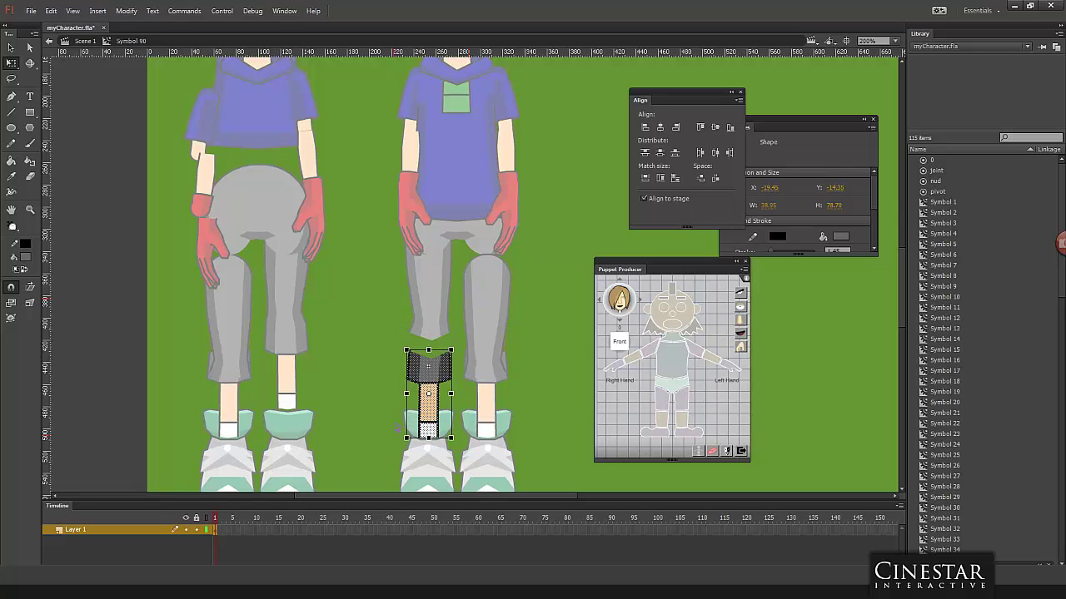
{"action": "key", "text": "Down"}
{"action": "key", "text": "Down"}
{"action": "key", "text": "Down"}
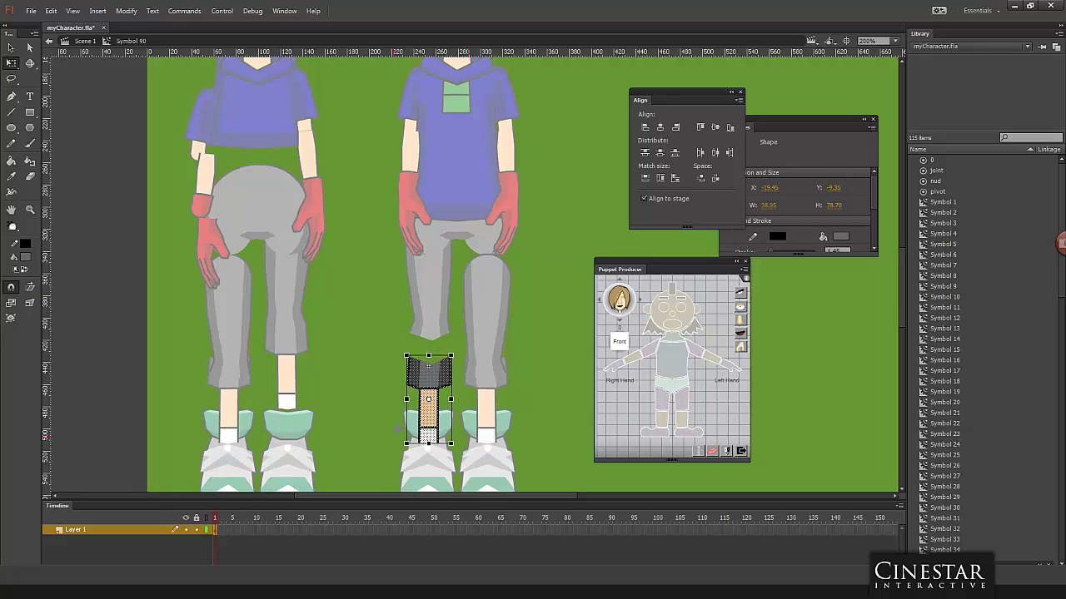
{"action": "double_click", "coordinate": [351, 396]}
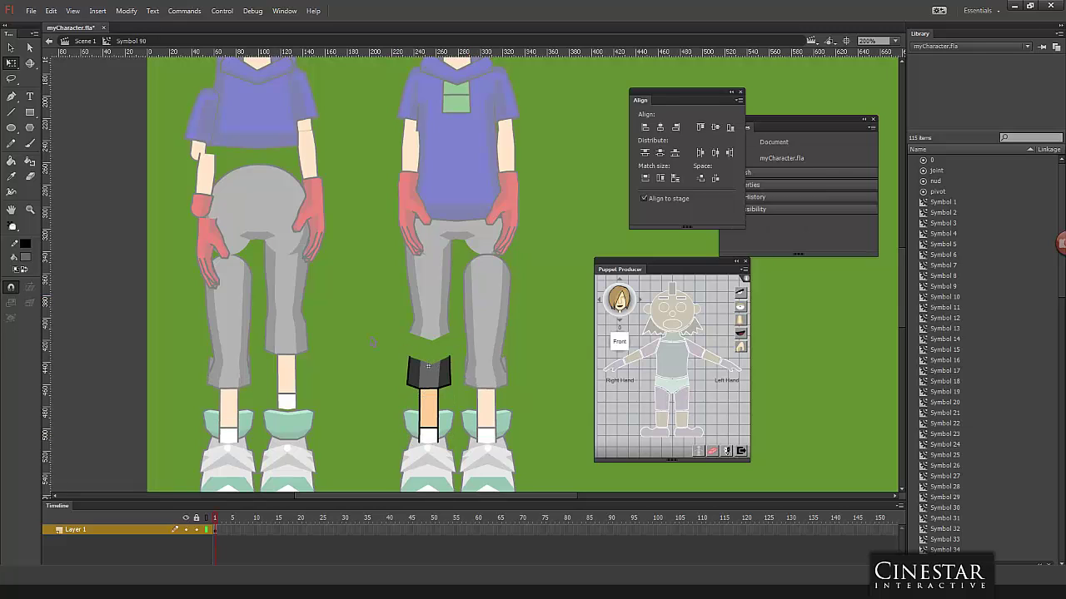
Step: Move the left lower leg up in Scene 1 to meet the thigh at the knee, at X 253.70, Y 421.25
{"action": "left_click", "coordinate": [432, 335]}
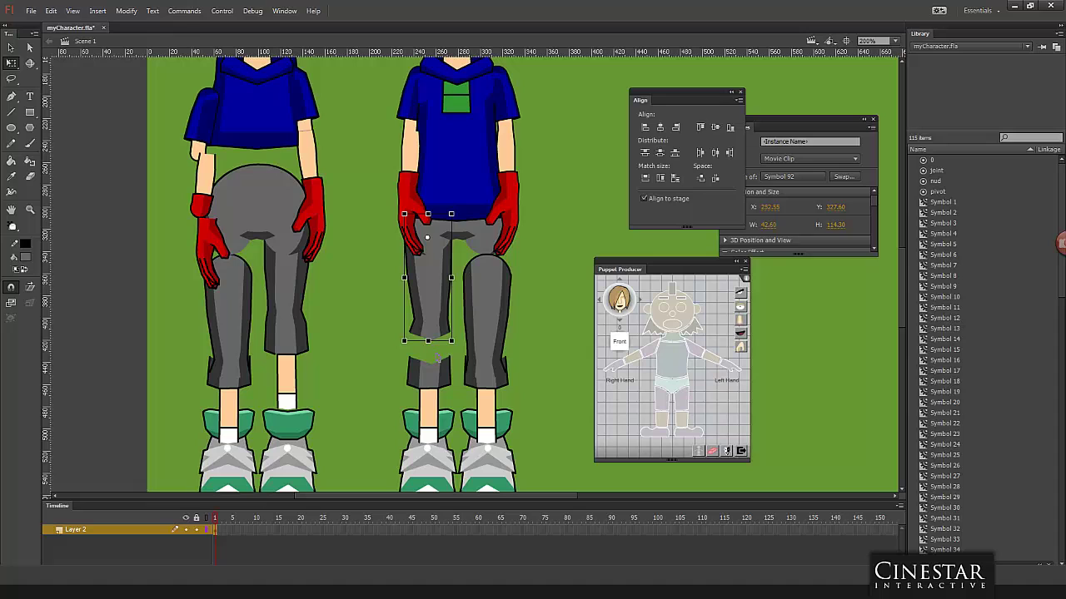
{"action": "key", "text": "ctrl+shift+a"}
{"action": "key", "text": "ctrl+minus"}
{"action": "key", "text": "ctrl+equal"}
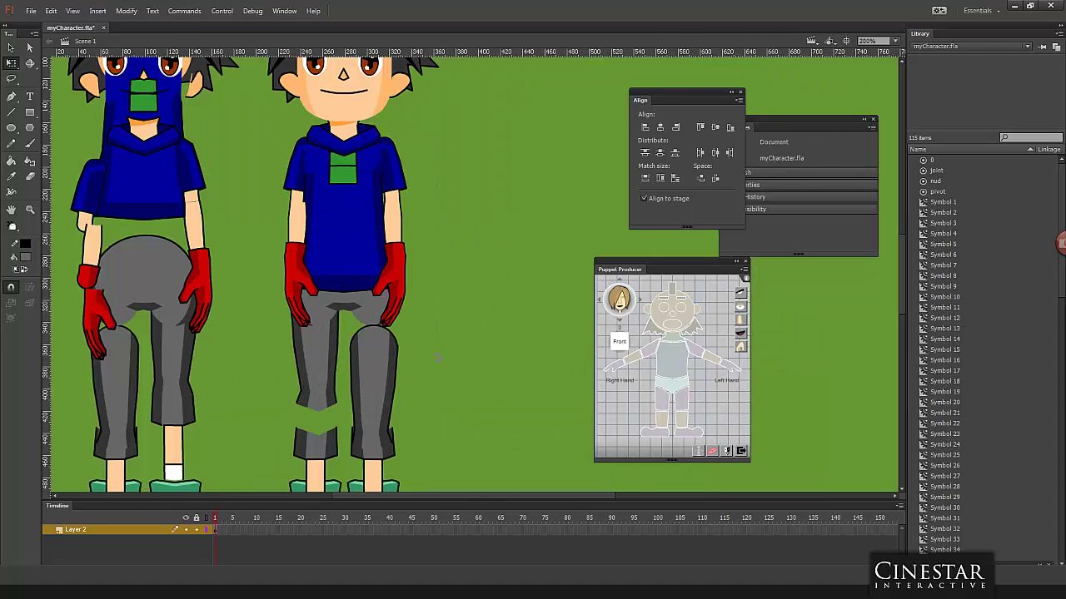
{"action": "left_click_drag", "start_coordinate": [336, 441], "coordinate": [372, 327]}
{"action": "left_click", "coordinate": [360, 346]}
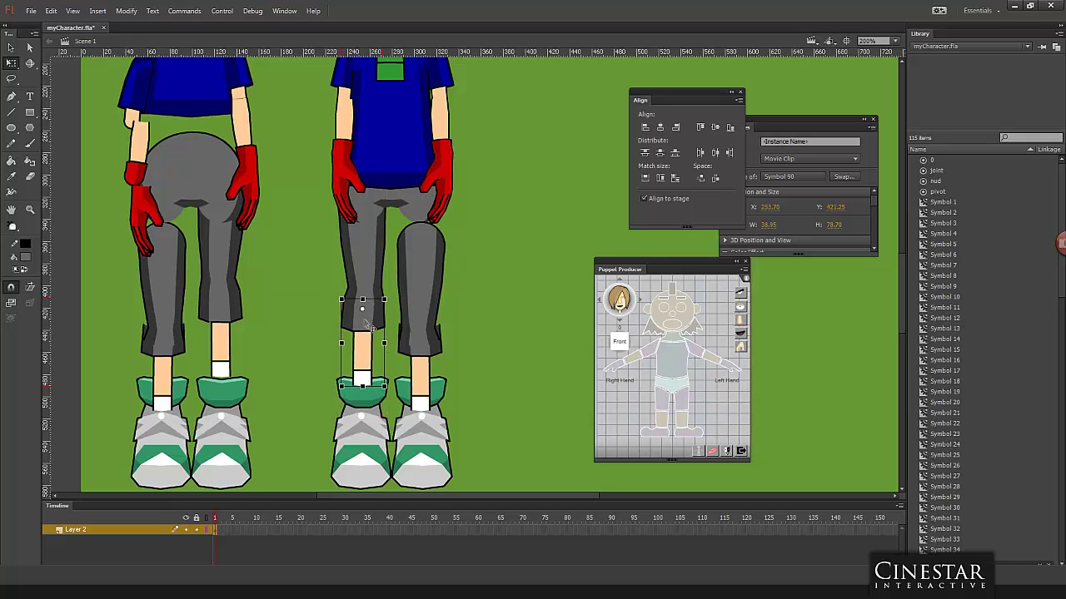
Step: Rotate the left lower leg to horizontal and, inside its symbol, close the open knee end with a line bowed outward
{"action": "left_click_drag", "start_coordinate": [404, 390], "coordinate": [450, 308]}
{"action": "double_click", "coordinate": [368, 320]}
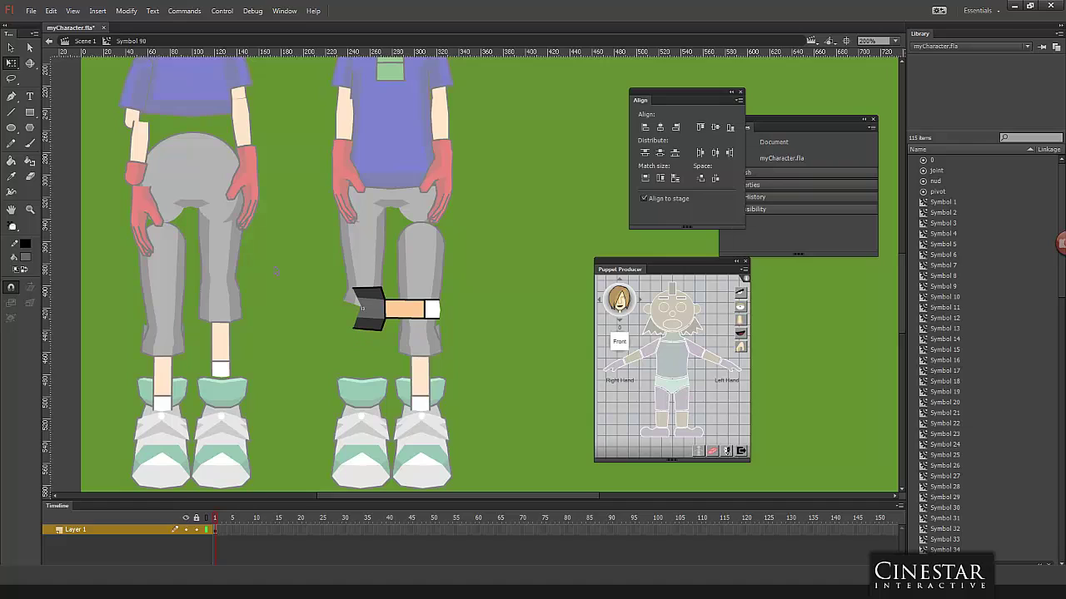
{"action": "left_click", "coordinate": [11, 110]}
{"action": "left_click_drag", "start_coordinate": [353, 287], "coordinate": [353, 333]}
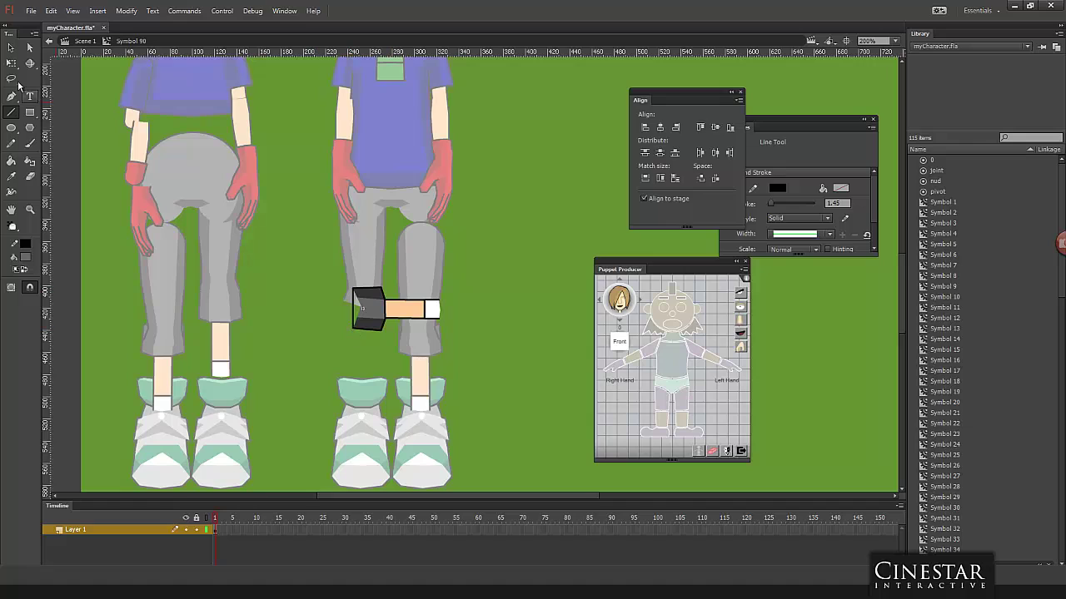
{"action": "left_click", "coordinate": [11, 47]}
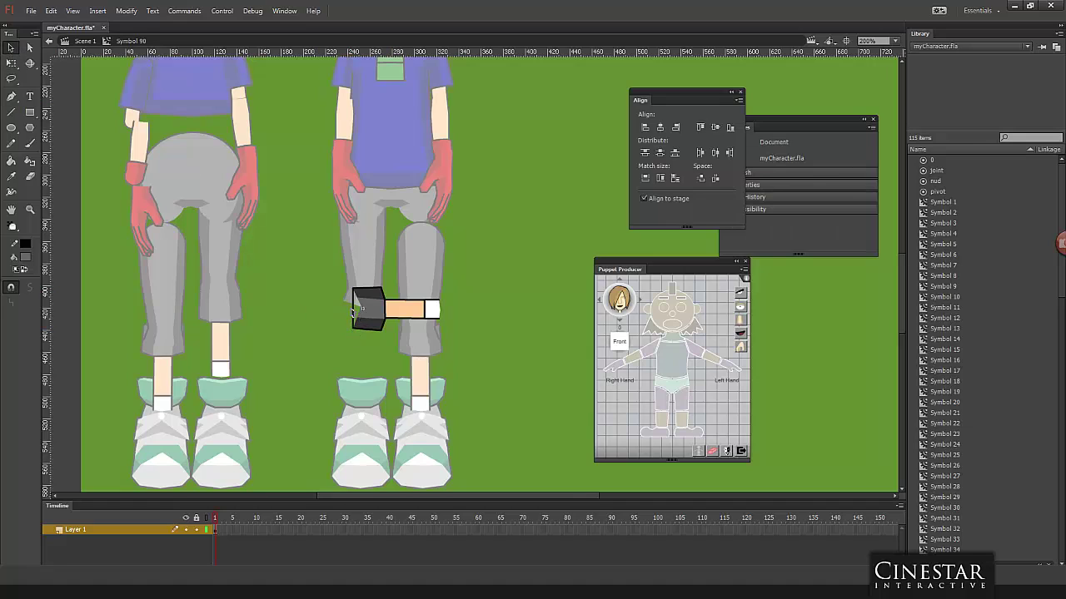
{"action": "left_click_drag", "start_coordinate": [354, 308], "coordinate": [342, 310]}
Step: Adjust the curve handles at both corners of the knee end to make the cap fuller and rounder
{"action": "left_click", "coordinate": [30, 48]}
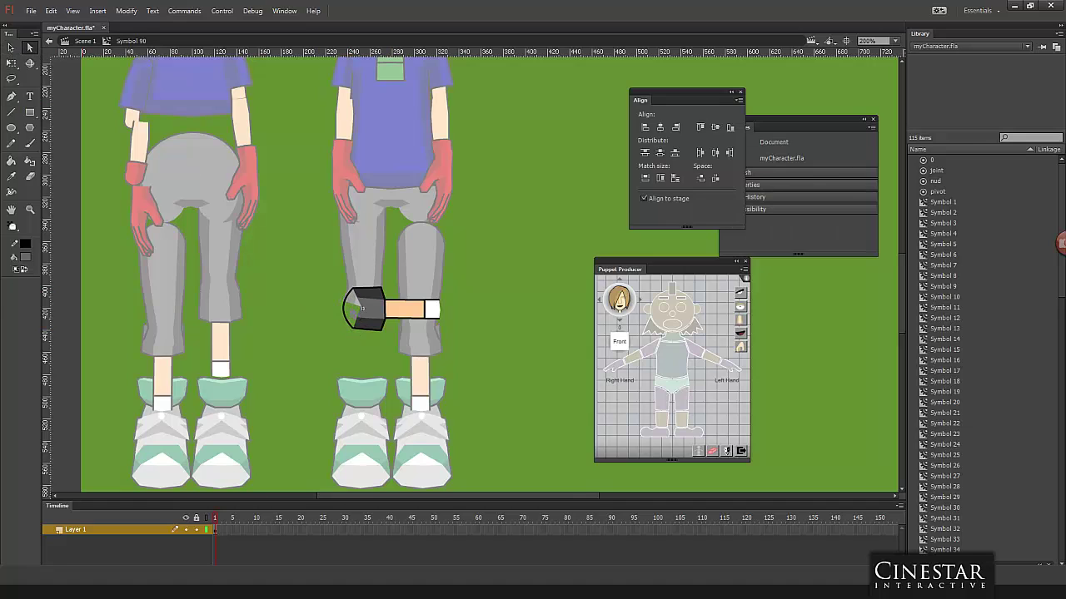
{"action": "left_click", "coordinate": [353, 326]}
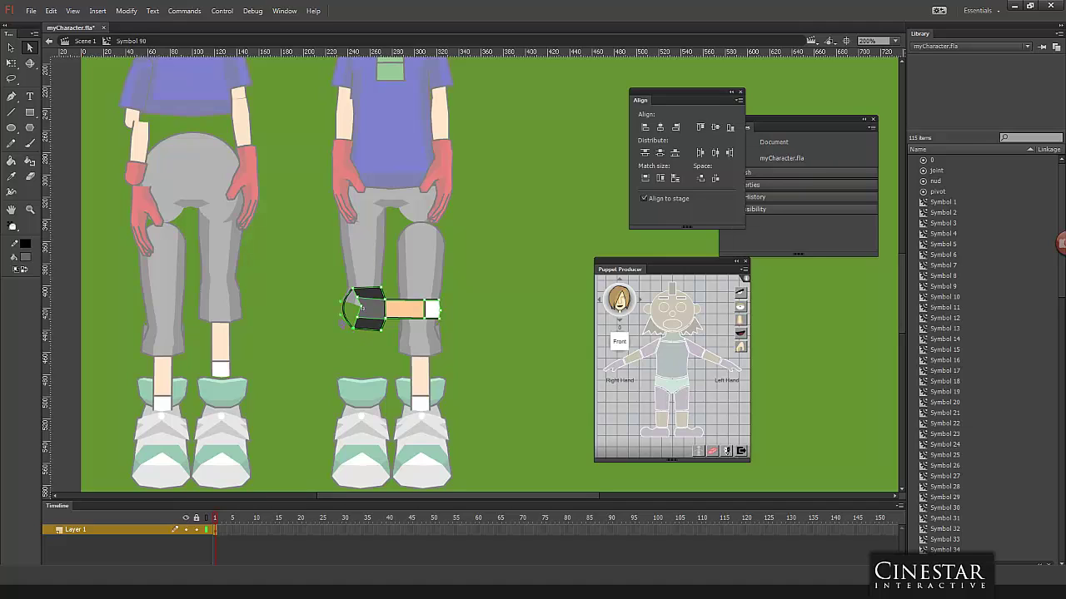
{"action": "left_click_drag", "start_coordinate": [347, 324], "coordinate": [341, 328]}
{"action": "left_click", "coordinate": [352, 290]}
{"action": "left_click_drag", "start_coordinate": [341, 327], "coordinate": [337, 326]}
{"action": "left_click", "coordinate": [262, 279]}
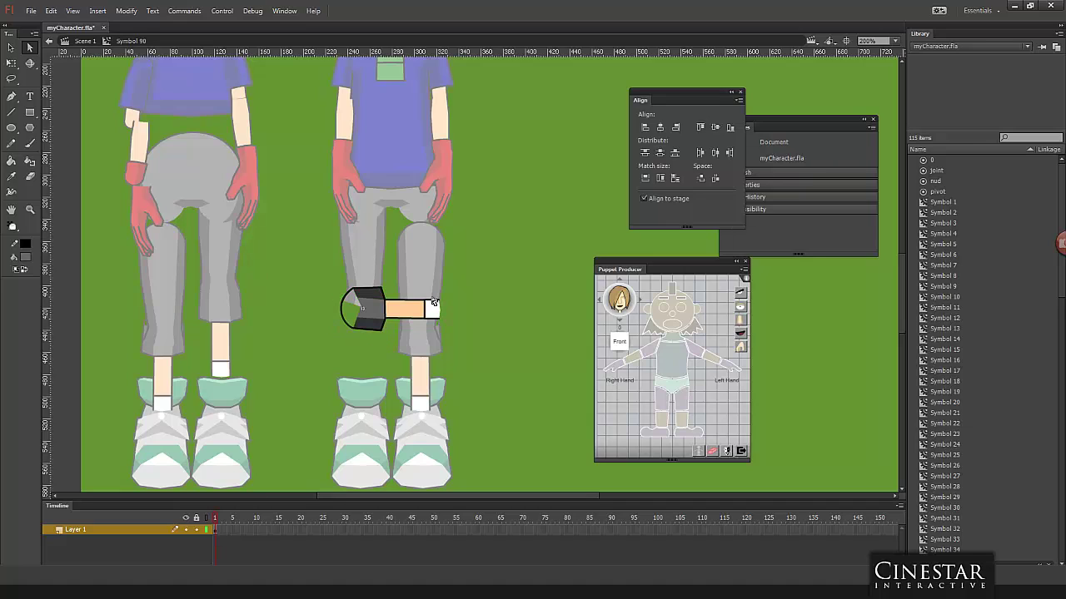
Step: Fill the rounded knee cap by extending the trouser's grey shading bands, delete the protruding fill pieces, and return to Scene 1
{"action": "left_click", "coordinate": [11, 175]}
{"action": "left_click", "coordinate": [11, 48]}
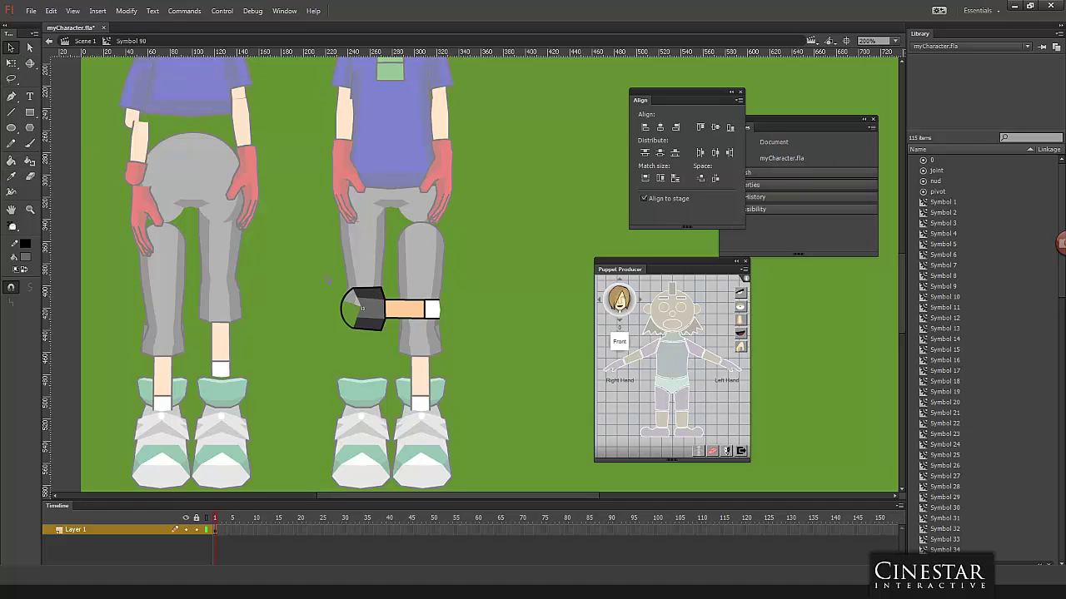
{"action": "mouse_move", "coordinate": [359, 305]}
{"action": "left_mouse_down"}
{"action": "mouse_move", "coordinate": [333, 288]}
{"action": "mouse_move", "coordinate": [325, 300]}
{"action": "mouse_move", "coordinate": [295, 293]}
{"action": "left_mouse_up"}
{"action": "left_click_drag", "start_coordinate": [361, 321], "coordinate": [314, 319]}
{"action": "left_click", "coordinate": [316, 300]}
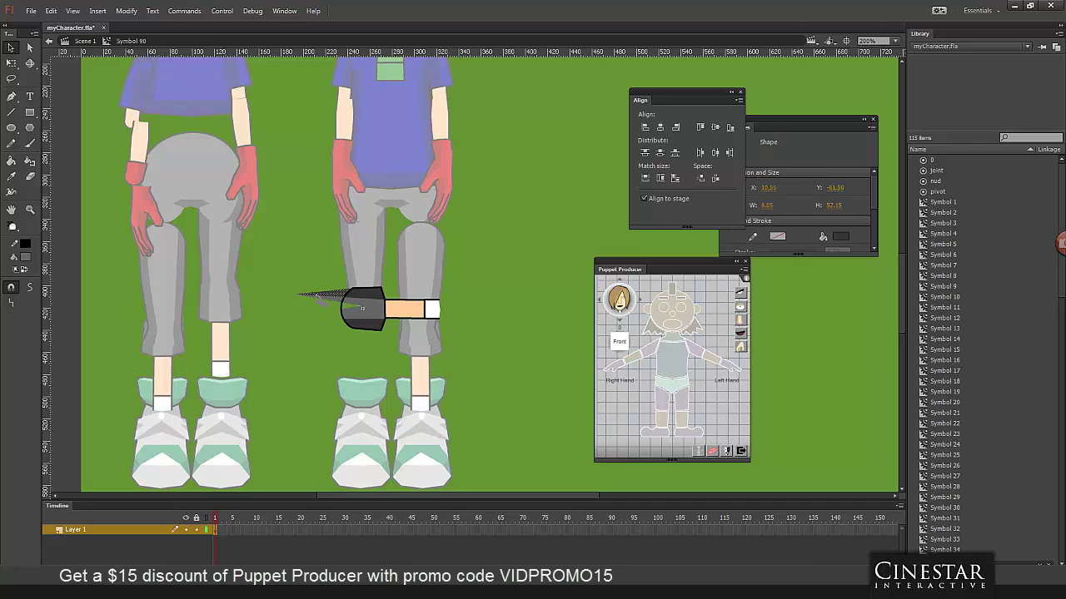
{"action": "key", "text": "Delete"}
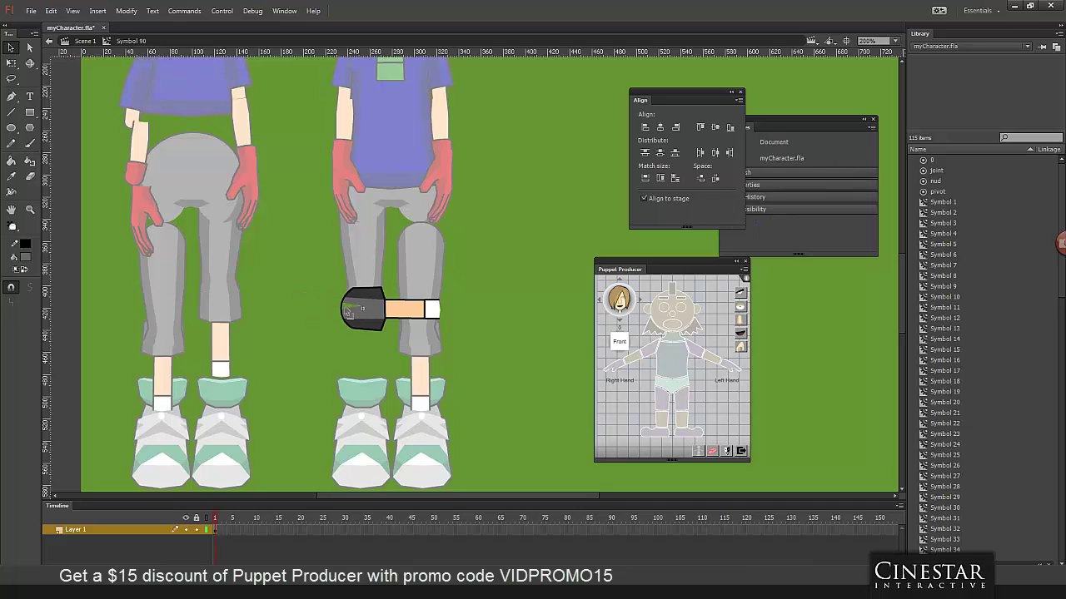
{"action": "left_click_drag", "start_coordinate": [348, 312], "coordinate": [305, 309]}
{"action": "left_click", "coordinate": [319, 309]}
{"action": "key", "text": "Delete"}
{"action": "left_click_drag", "start_coordinate": [485, 263], "coordinate": [317, 341]}
{"action": "double_click", "coordinate": [483, 315]}
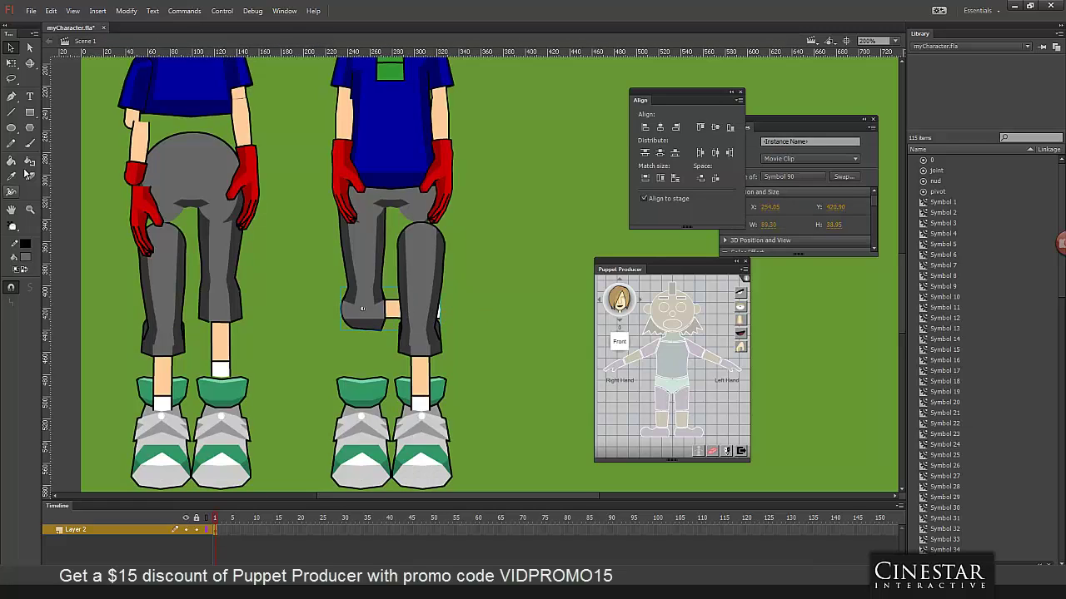
Step: Rotate the left lower leg back upright about the knee and nudge it to X 254.20, Y 421.25
{"action": "left_click", "coordinate": [11, 63]}
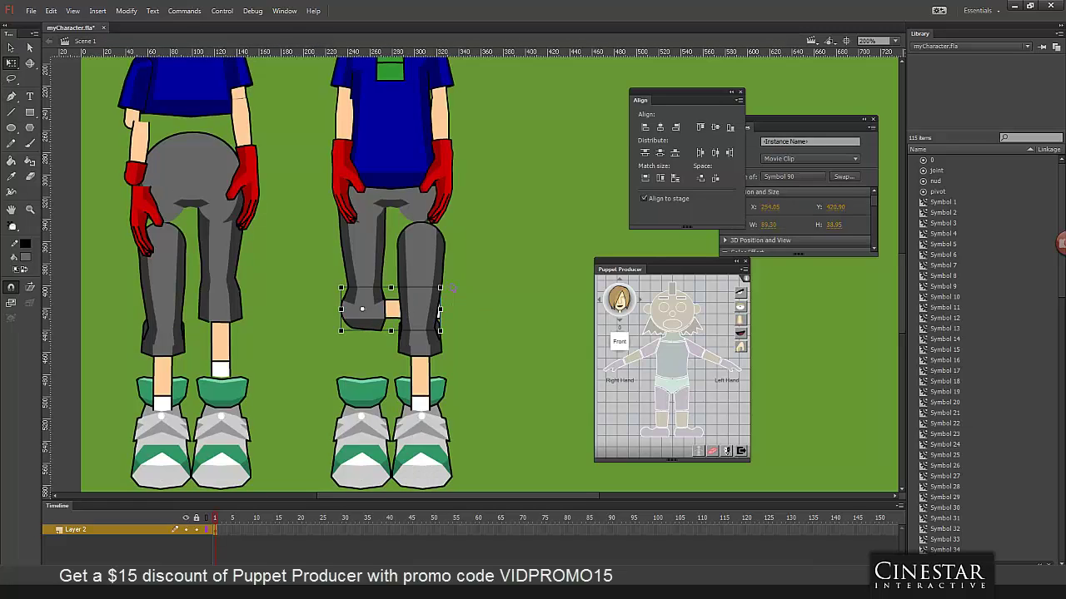
{"action": "left_click_drag", "start_coordinate": [452, 295], "coordinate": [384, 384]}
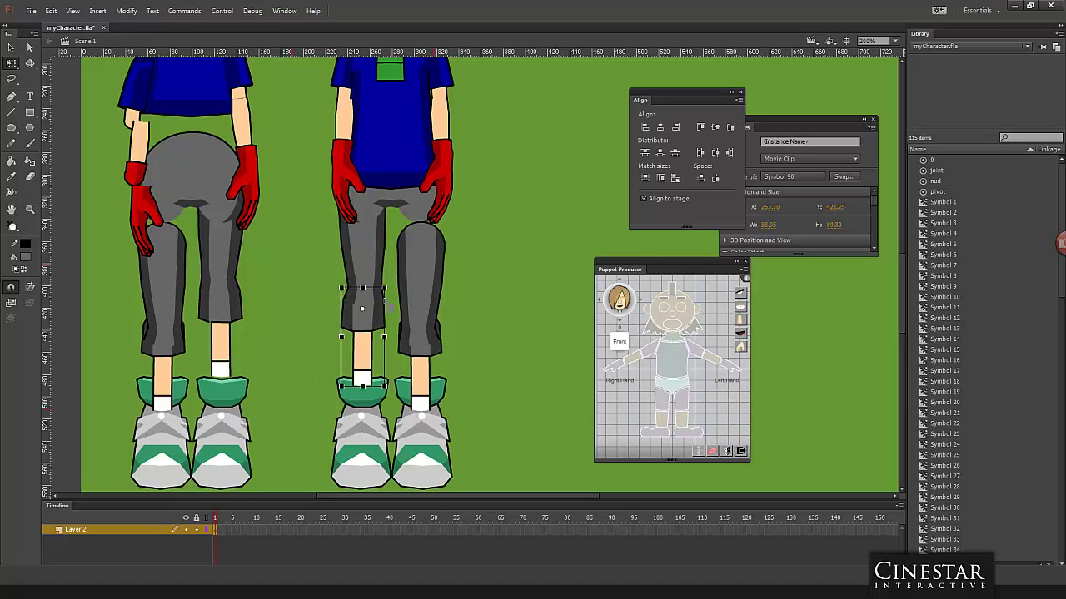
{"action": "key", "text": "ctrl+z"}
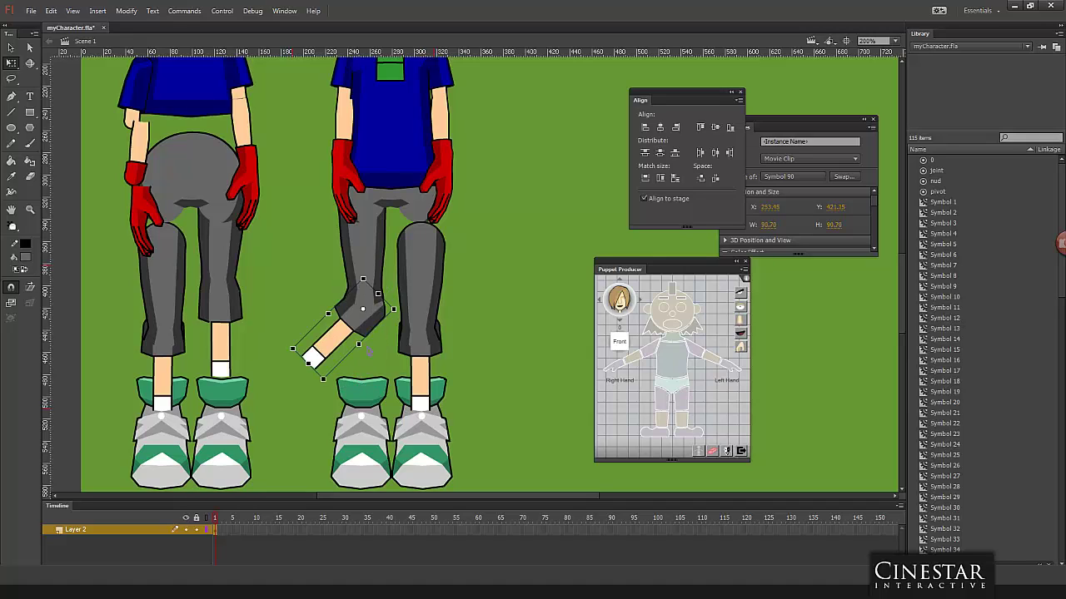
{"action": "key", "text": "ctrl+y"}
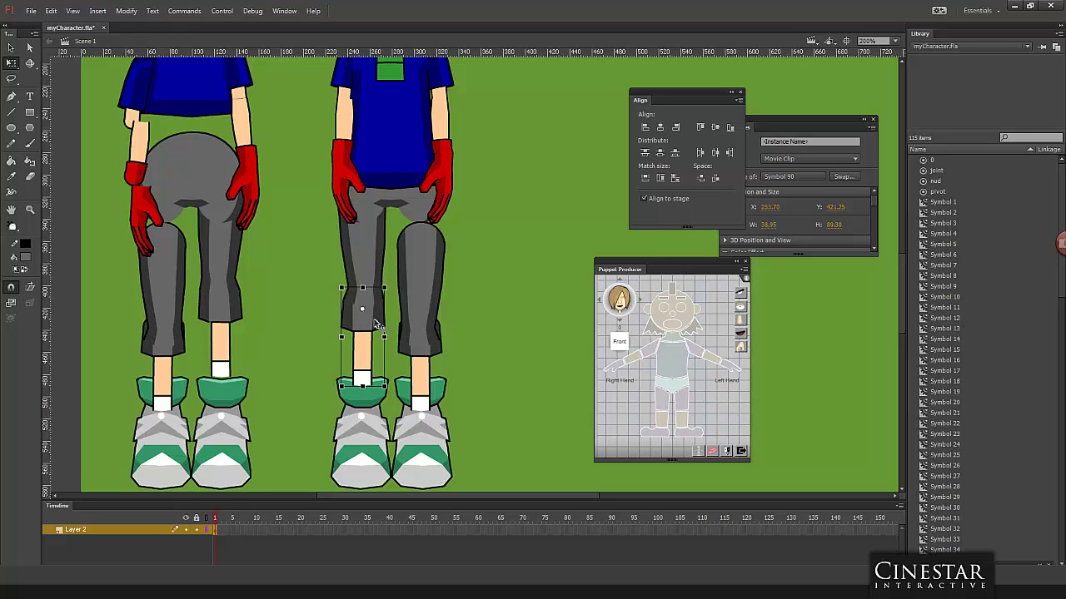
{"action": "left_click_drag", "start_coordinate": [375, 323], "coordinate": [377, 324]}
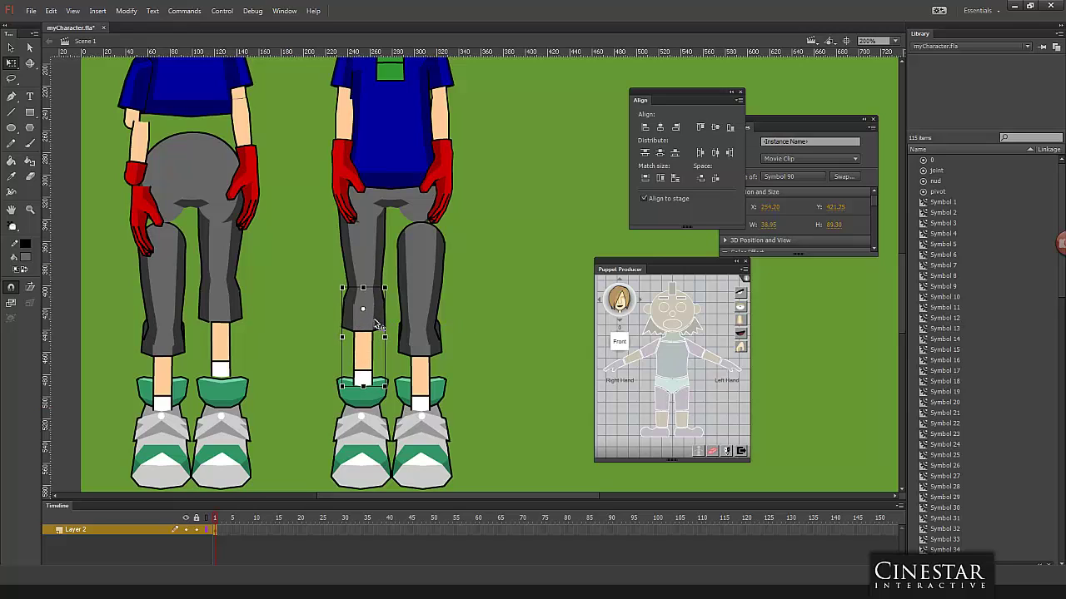
Step: Move the left foot down in Scene 1 to Y 537.75
{"action": "left_click", "coordinate": [527, 372]}
{"action": "left_click", "coordinate": [377, 410]}
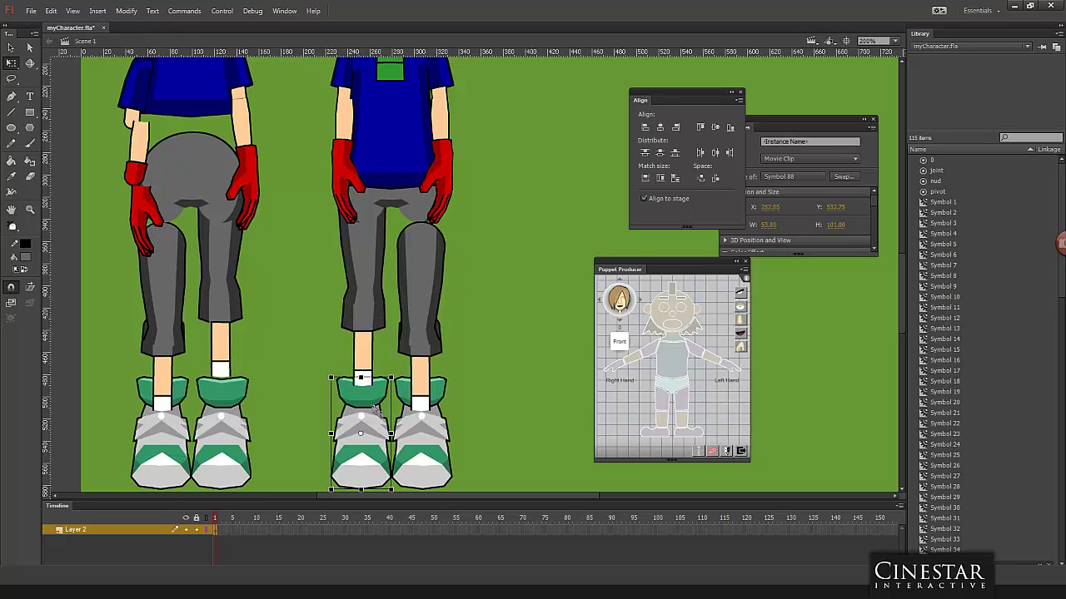
{"action": "key", "text": "ctrl+Up"}
{"action": "key", "text": "Down"}
{"action": "key", "text": "Down"}
{"action": "key", "text": "Down"}
{"action": "key", "text": "Down"}
{"action": "key", "text": "Down"}
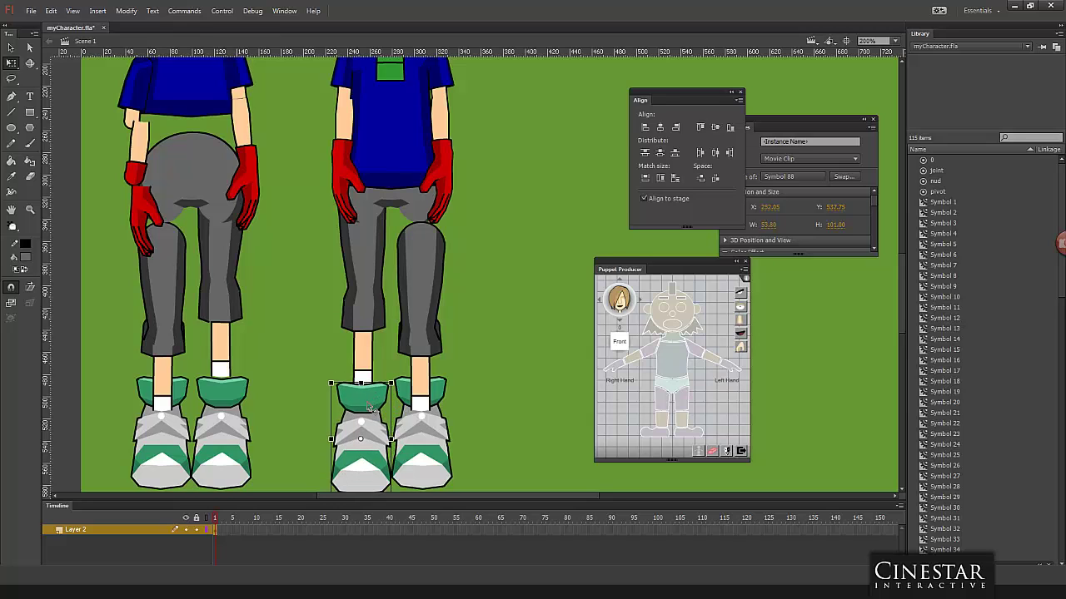
Step: Inside the left foot symbol, shift all the artwork down to Y -25.50, and move the foot back up to the ankle in Scene 1
{"action": "double_click", "coordinate": [376, 410]}
{"action": "key", "text": "Down"}
{"action": "key", "text": "Down"}
{"action": "key", "text": "Down"}
{"action": "key", "text": "Down"}
{"action": "key", "text": "Down"}
{"action": "key", "text": "Down"}
{"action": "key", "text": "Down"}
{"action": "key", "text": "Down"}
{"action": "key", "text": "Down"}
{"action": "key", "text": "Down"}
{"action": "key", "text": "Down"}
{"action": "key", "text": "Down"}
{"action": "key", "text": "Down"}
{"action": "key", "text": "Down"}
{"action": "key", "text": "Down"}
{"action": "key", "text": "Down"}
{"action": "key", "text": "Down"}
{"action": "key", "text": "Down"}
{"action": "key", "text": "Down"}
{"action": "key", "text": "Down"}
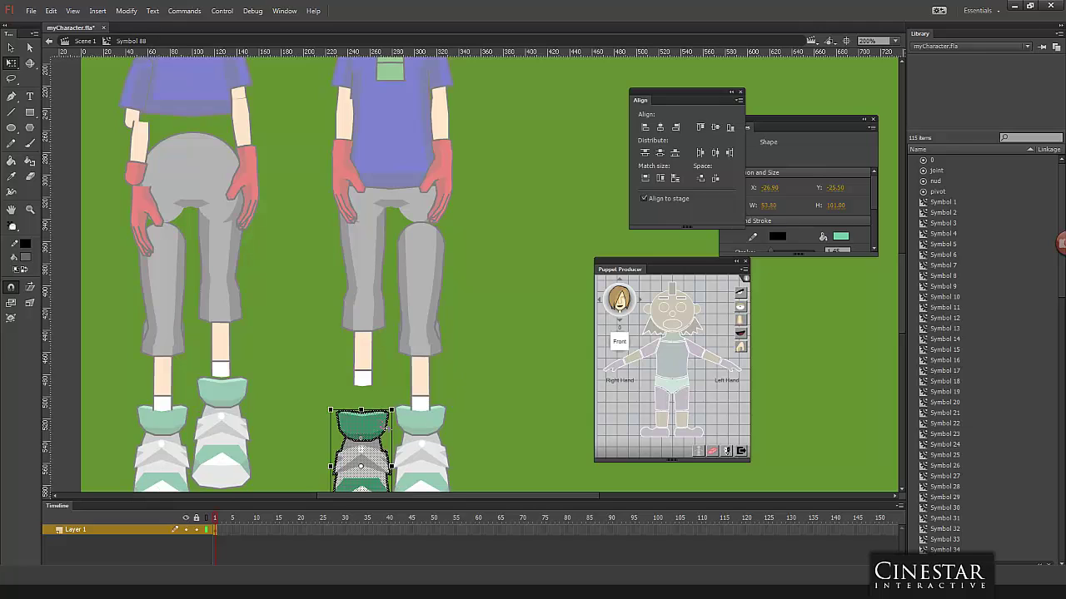
{"action": "left_click", "coordinate": [465, 413]}
{"action": "double_click", "coordinate": [402, 427]}
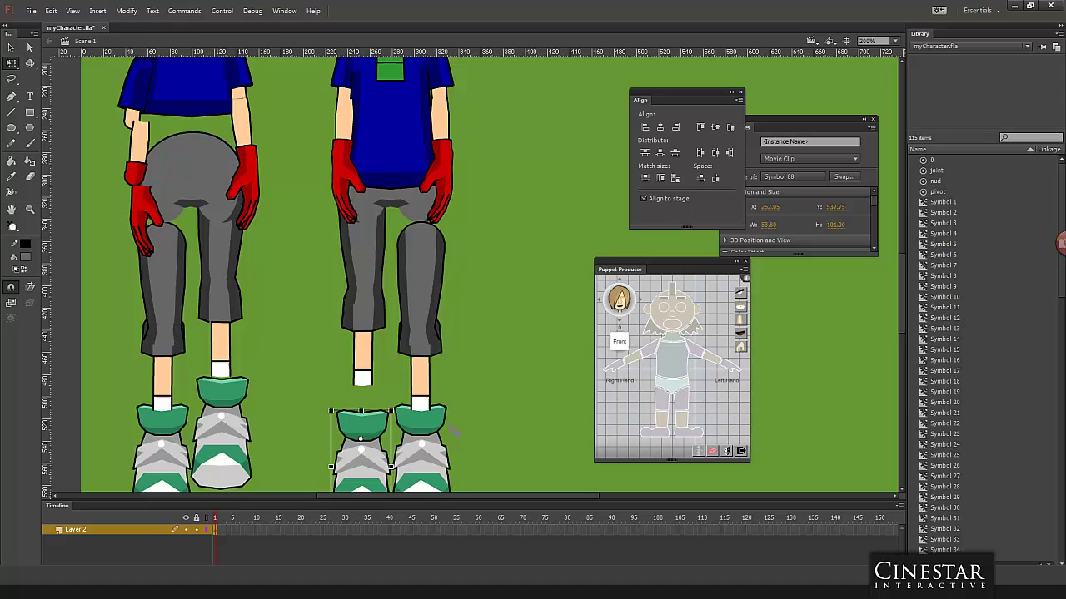
{"action": "left_click_drag", "start_coordinate": [375, 441], "coordinate": [408, 388]}
Step: Inside the left foot symbol, align the artwork horizontally centred and by its top edge to the registration point, and return to Scene 1
{"action": "double_click", "coordinate": [374, 439]}
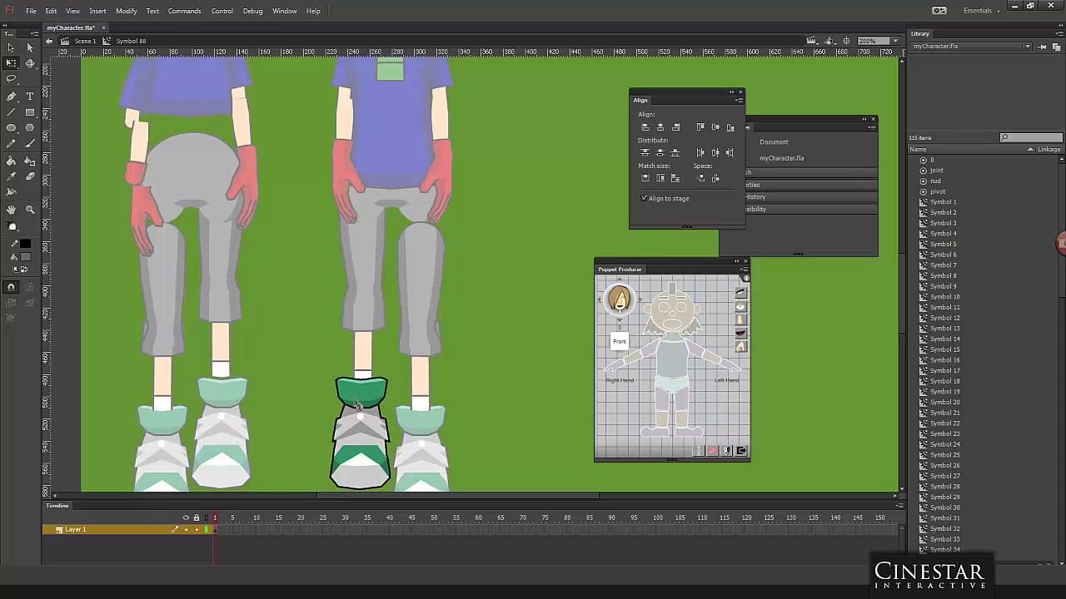
{"action": "left_click", "coordinate": [371, 437]}
{"action": "key", "text": "shift+Down"}
{"action": "key", "text": "shift+Down"}
{"action": "key", "text": "Down"}
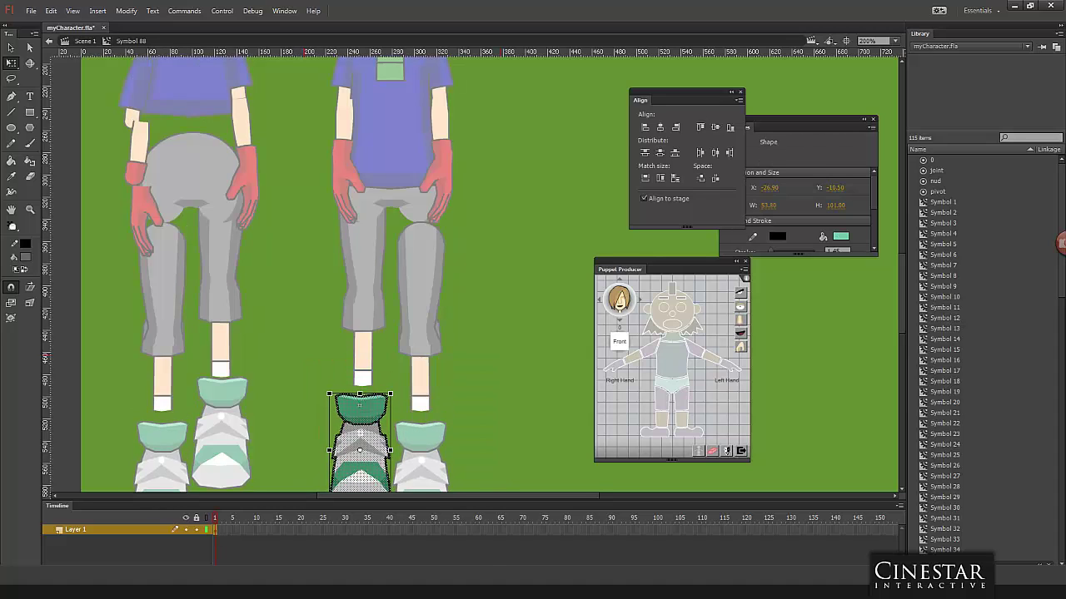
{"action": "key", "text": "Left"}
{"action": "key", "text": "Down"}
{"action": "key", "text": "Down"}
{"action": "key", "text": "Down"}
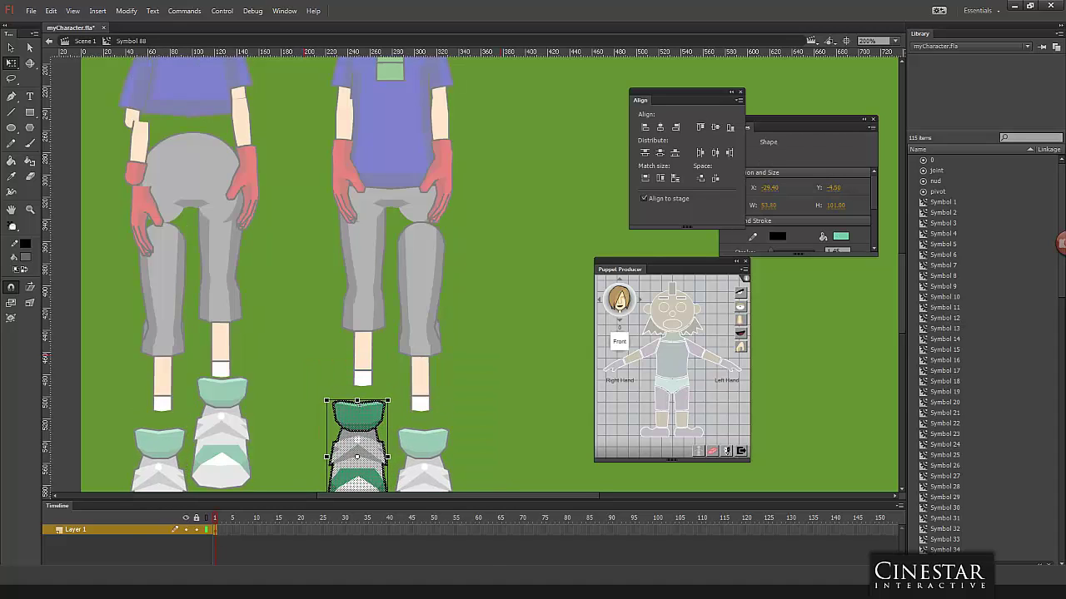
{"action": "key", "text": "Left"}
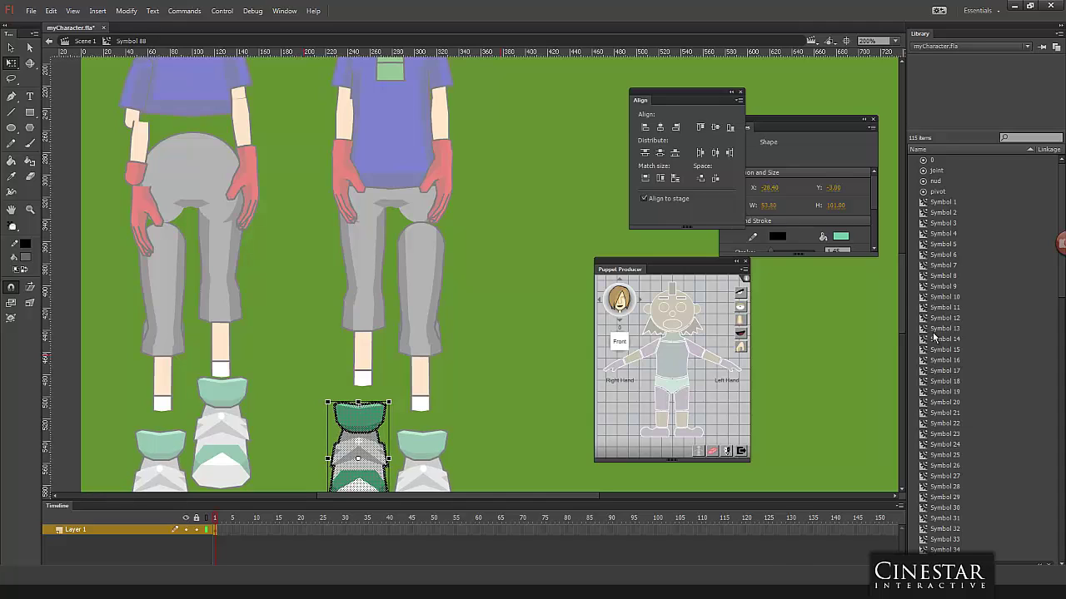
{"action": "left_click", "coordinate": [659, 128]}
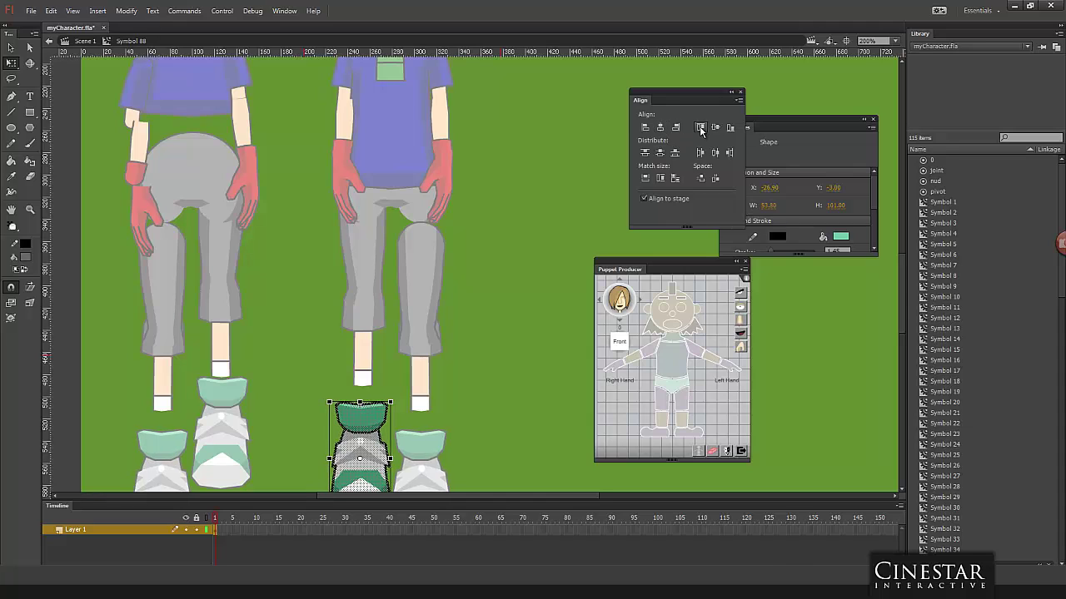
{"action": "left_click", "coordinate": [700, 128]}
{"action": "left_click", "coordinate": [515, 331]}
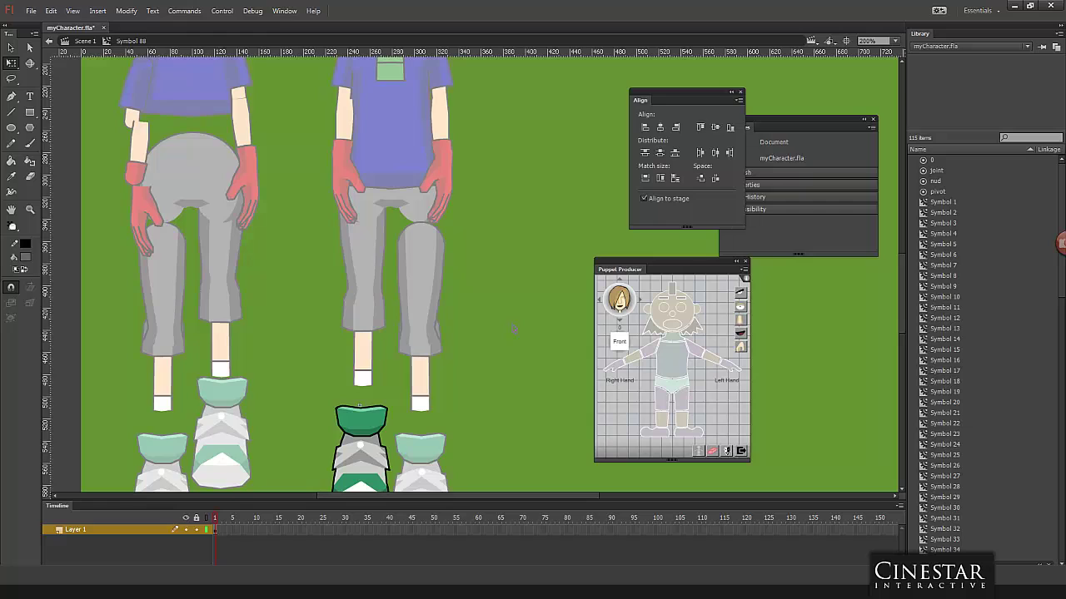
{"action": "double_click", "coordinate": [501, 356]}
Step: Move the left foot up to meet the ankle in Scene 1, at X 252.75, Y 488.55
{"action": "left_click_drag", "start_coordinate": [361, 436], "coordinate": [365, 397]}
{"action": "key", "text": "Down"}
{"action": "key", "text": "Down"}
{"action": "key", "text": "Down"}
{"action": "key", "text": "Down"}
{"action": "key", "text": "Down"}
{"action": "key", "text": "Down"}
{"action": "key", "text": "Down"}
{"action": "key", "text": "Down"}
{"action": "scroll", "coordinate": [375, 383], "scroll_direction": "down", "scroll_amount": 5}
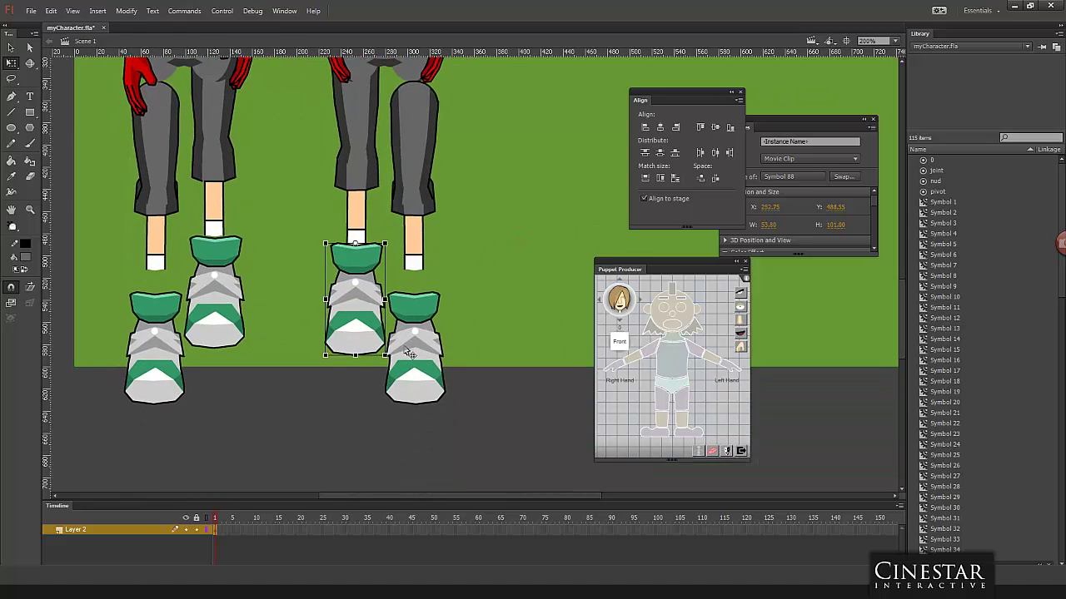
{"action": "mouse_move", "coordinate": [387, 369]}
{"action": "left_mouse_down"}
{"action": "mouse_move", "coordinate": [287, 338]}
{"action": "mouse_move", "coordinate": [242, 271]}
{"action": "mouse_move", "coordinate": [469, 274]}
{"action": "mouse_move", "coordinate": [468, 246]}
{"action": "mouse_move", "coordinate": [366, 358]}
{"action": "mouse_move", "coordinate": [245, 287]}
{"action": "mouse_move", "coordinate": [358, 356]}
{"action": "mouse_move", "coordinate": [385, 357]}
{"action": "left_mouse_up"}
Step: Inside the left lower leg symbol, add a black 1.45 outline along the sock's open bottom edge with the Ink Bottle tool
{"action": "double_click", "coordinate": [358, 235]}
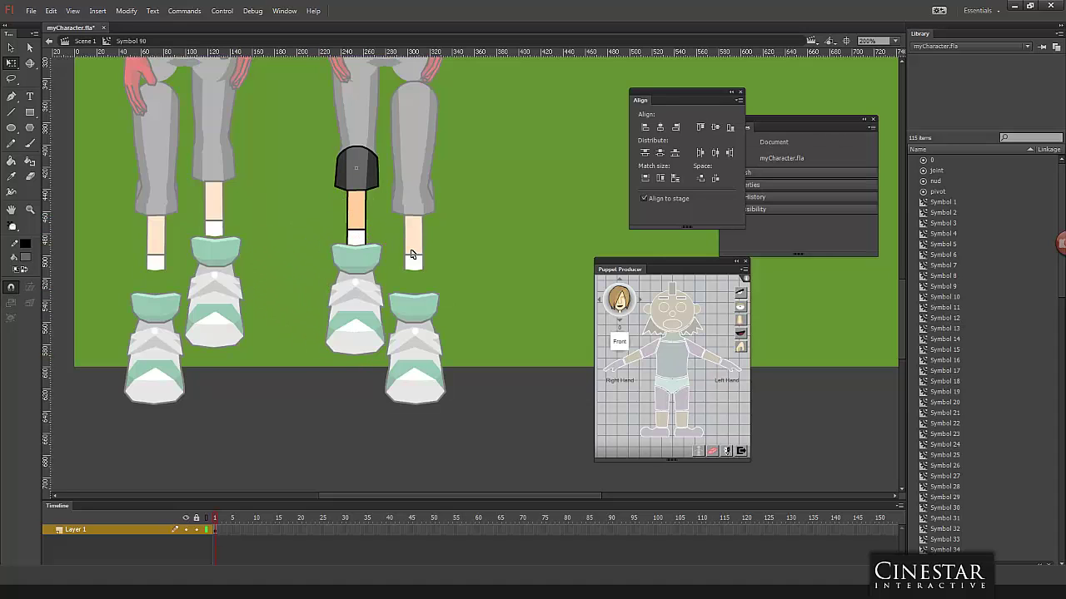
{"action": "key", "text": "ctrl+equal"}
{"action": "key", "text": "ctrl+equal"}
{"action": "left_click_drag", "start_coordinate": [419, 292], "coordinate": [420, 181]}
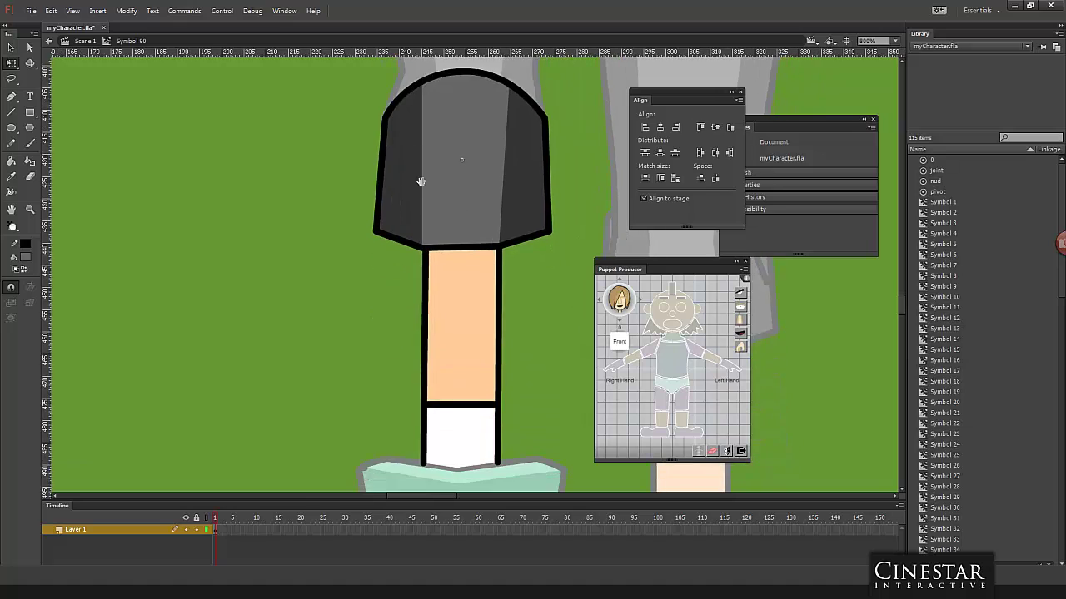
{"action": "scroll", "coordinate": [449, 249], "scroll_direction": "down", "scroll_amount": 4}
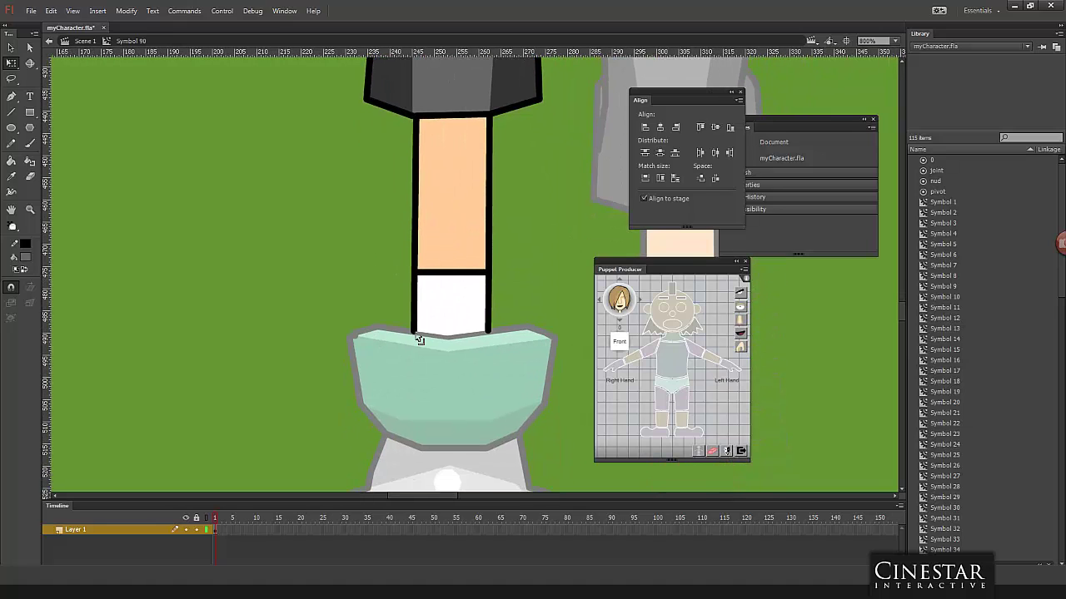
{"action": "left_click", "coordinate": [27, 161]}
{"action": "left_click", "coordinate": [430, 338]}
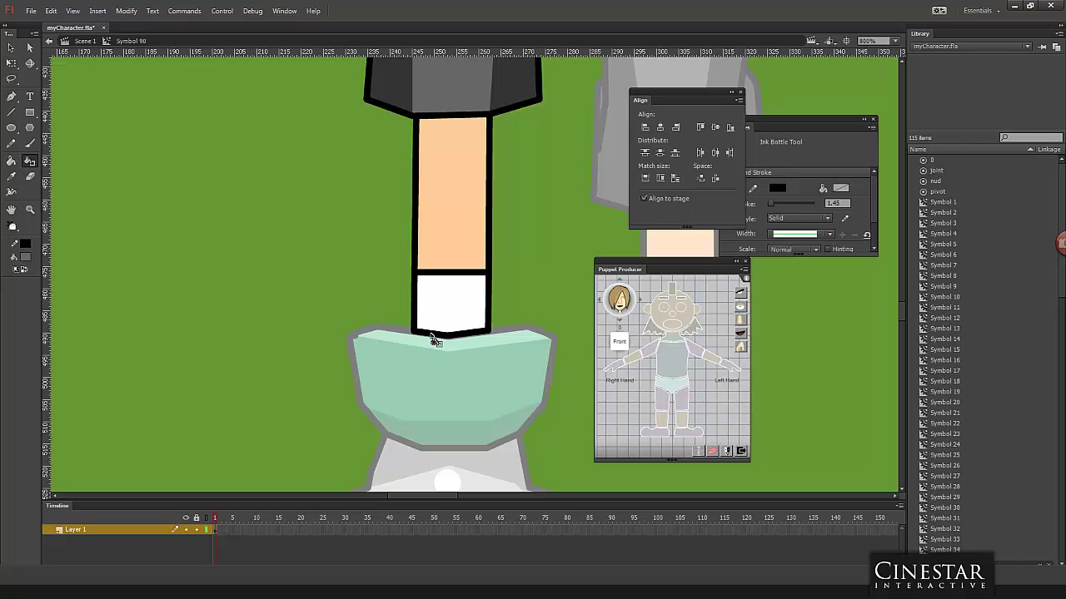
Step: Bend the sock's bottom edge downward to form a rounded ankle end
{"action": "left_click", "coordinate": [11, 49]}
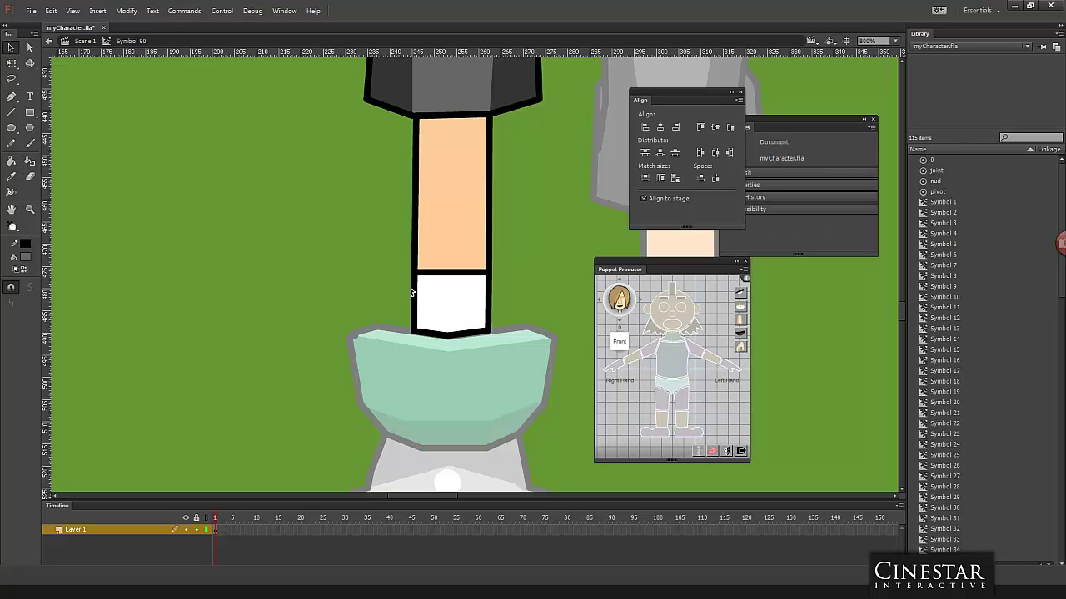
{"action": "left_click", "coordinate": [448, 330]}
{"action": "left_click", "coordinate": [518, 345]}
{"action": "left_click_drag", "start_coordinate": [455, 334], "coordinate": [450, 363]}
Step: Reshape the sock's bottom curve with its curve handles into an even, rounded ankle end, and return to Scene 1
{"action": "left_click", "coordinate": [29, 47]}
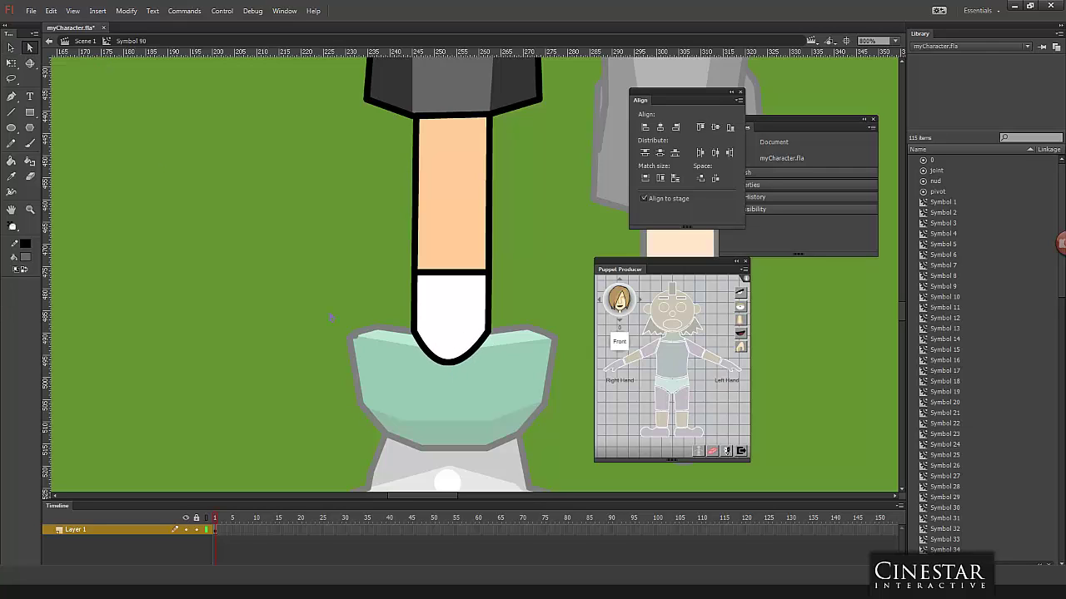
{"action": "left_click", "coordinate": [463, 366]}
{"action": "left_click_drag", "start_coordinate": [491, 336], "coordinate": [478, 363]}
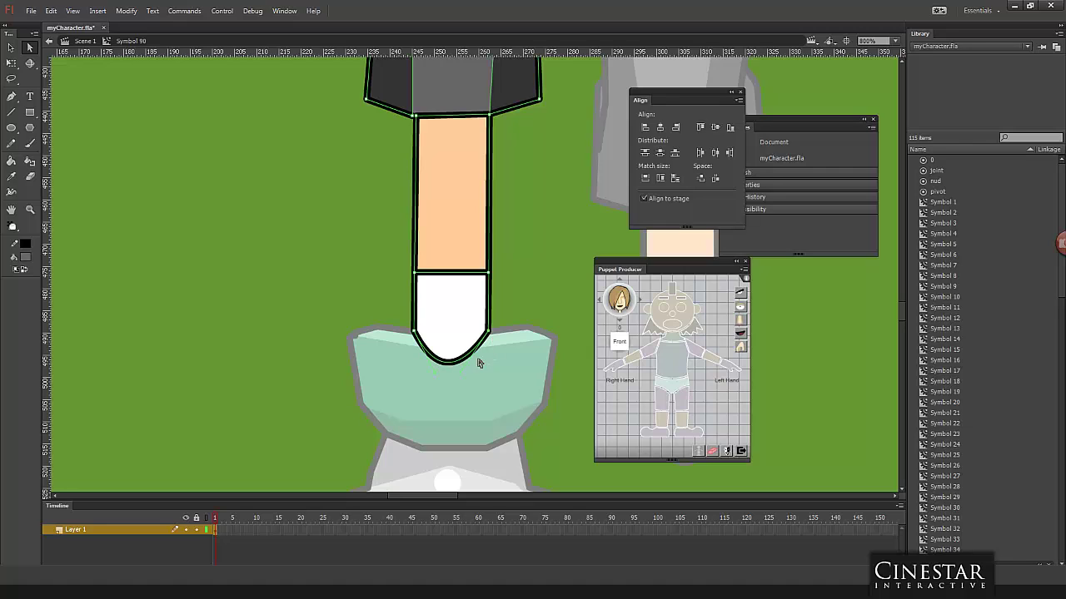
{"action": "left_click", "coordinate": [470, 375]}
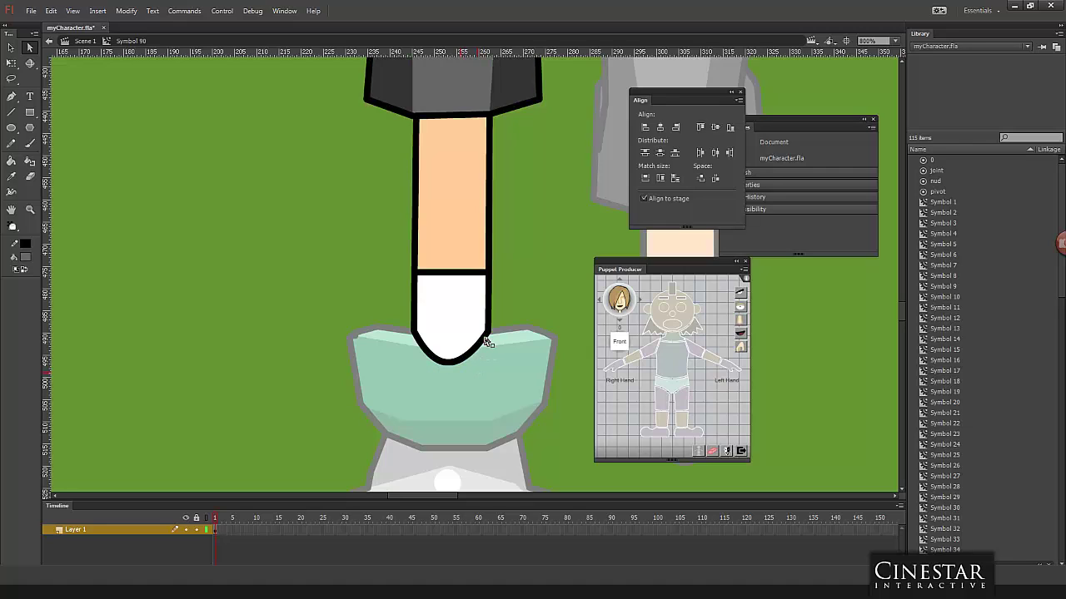
{"action": "left_click", "coordinate": [490, 337]}
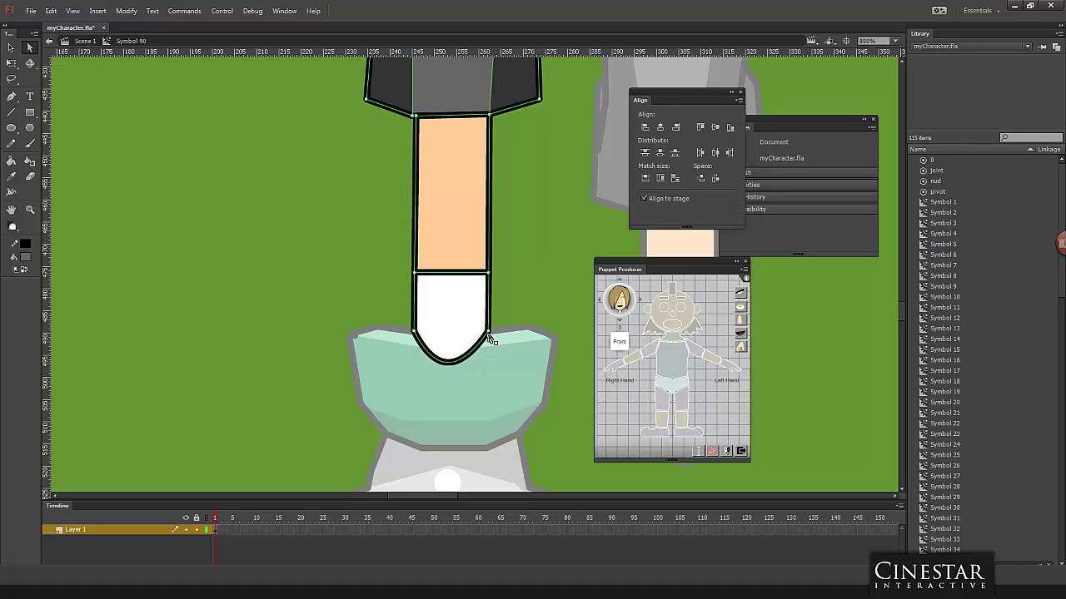
{"action": "left_click", "coordinate": [464, 375]}
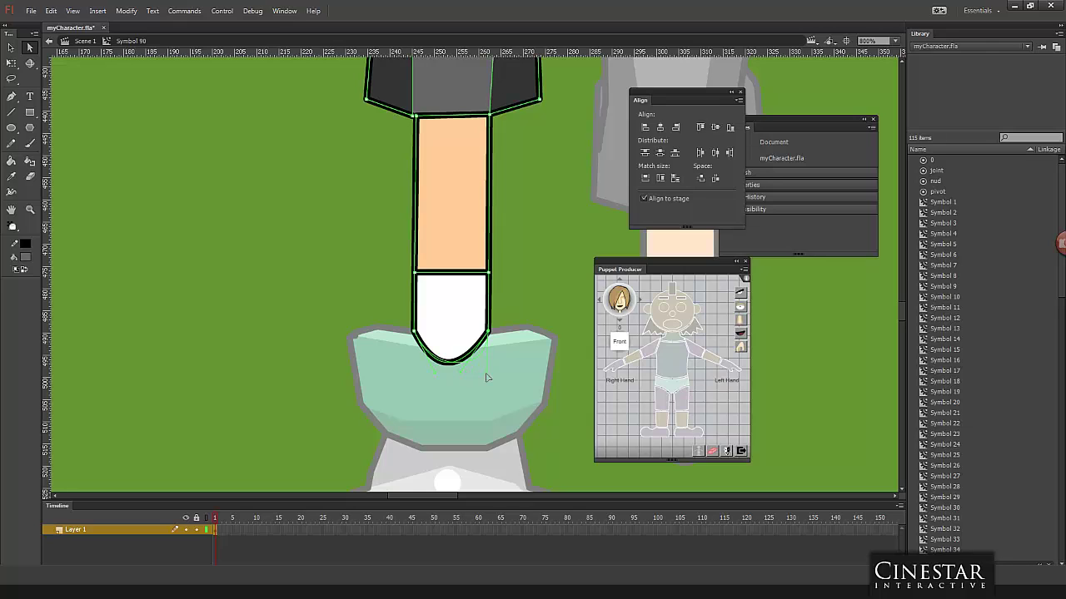
{"action": "left_click_drag", "start_coordinate": [489, 380], "coordinate": [483, 380]}
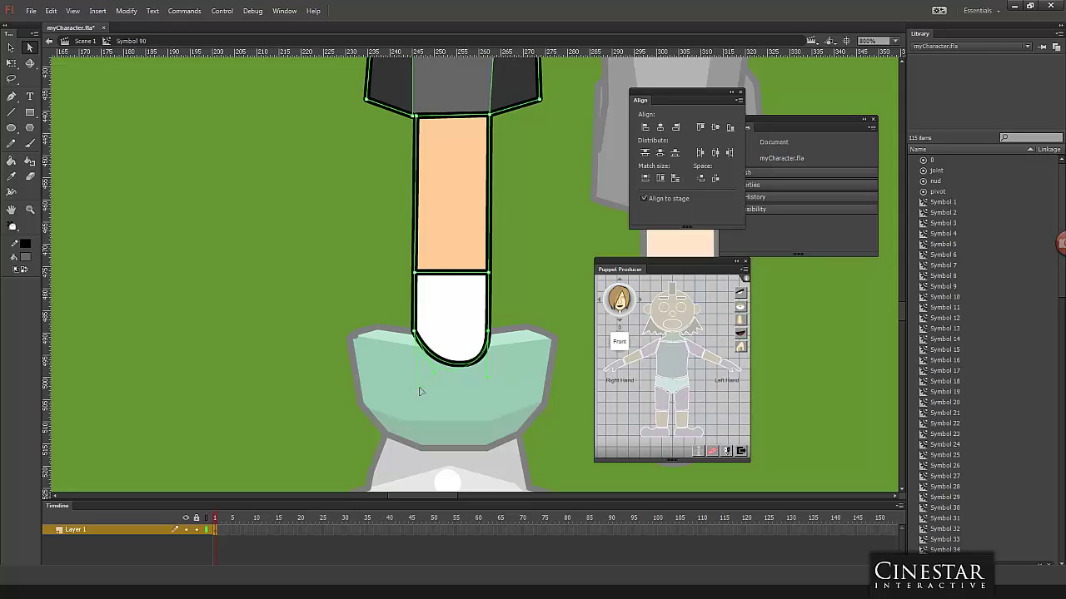
{"action": "left_click_drag", "start_coordinate": [421, 391], "coordinate": [420, 384]}
{"action": "left_click", "coordinate": [10, 48]}
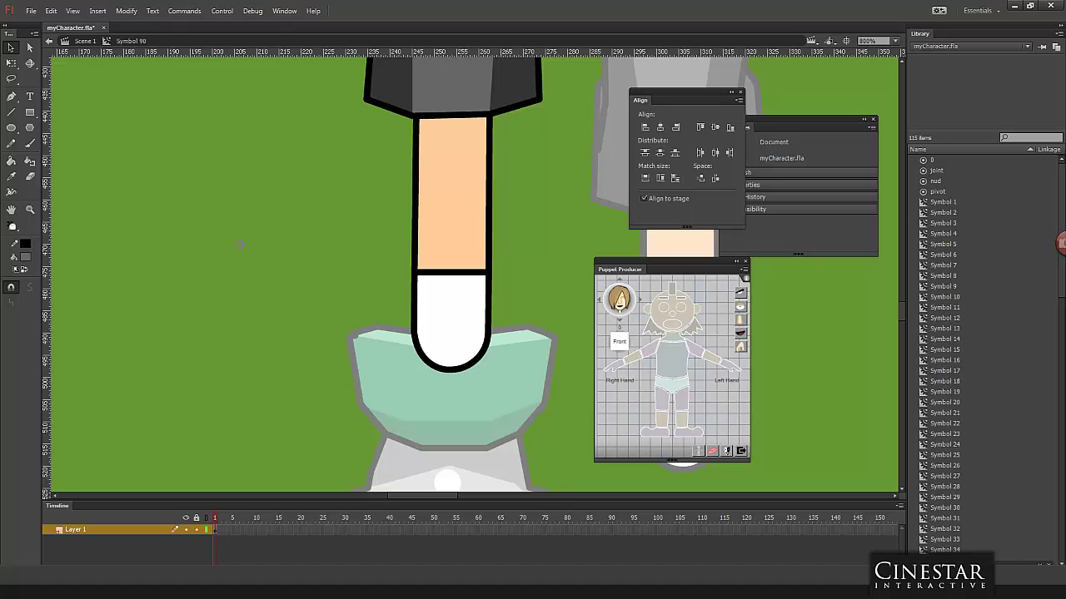
{"action": "double_click", "coordinate": [240, 244]}
Step: Rotate the left foot about its ankle point to test the joint, and return it to its upright position
{"action": "left_click", "coordinate": [496, 385]}
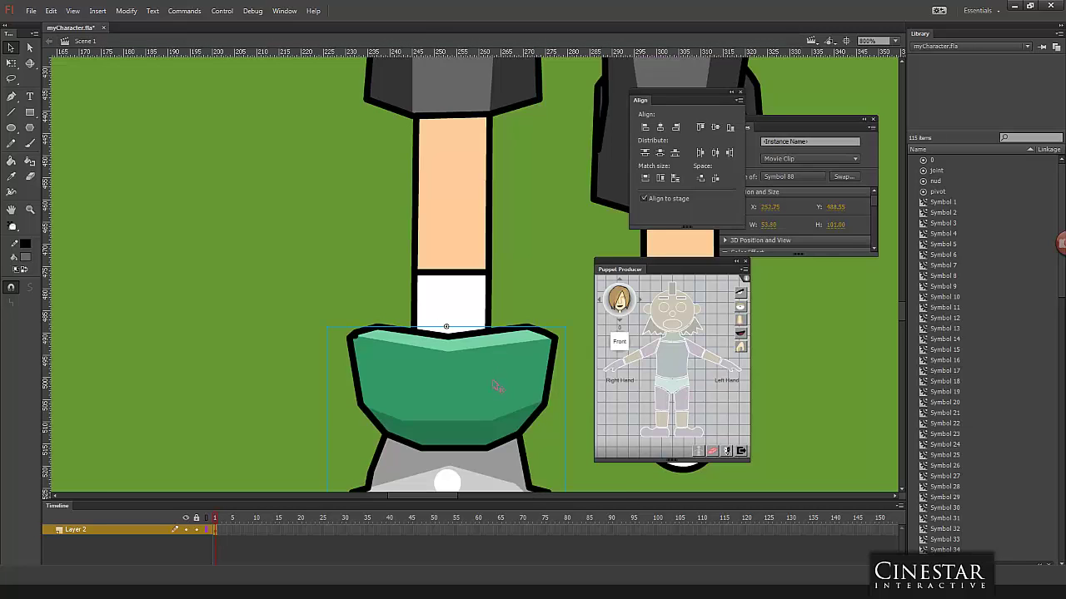
{"action": "key", "text": "ctrl+minus"}
{"action": "key", "text": "ctrl+minus"}
{"action": "key", "text": "ctrl+equal"}
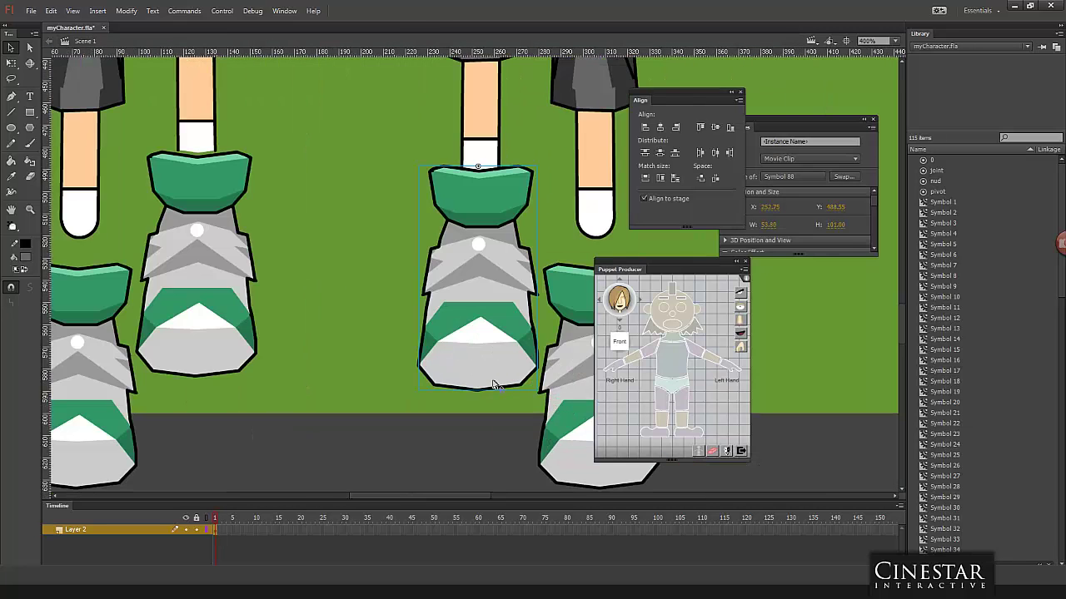
{"action": "left_click_drag", "start_coordinate": [509, 232], "coordinate": [284, 331]}
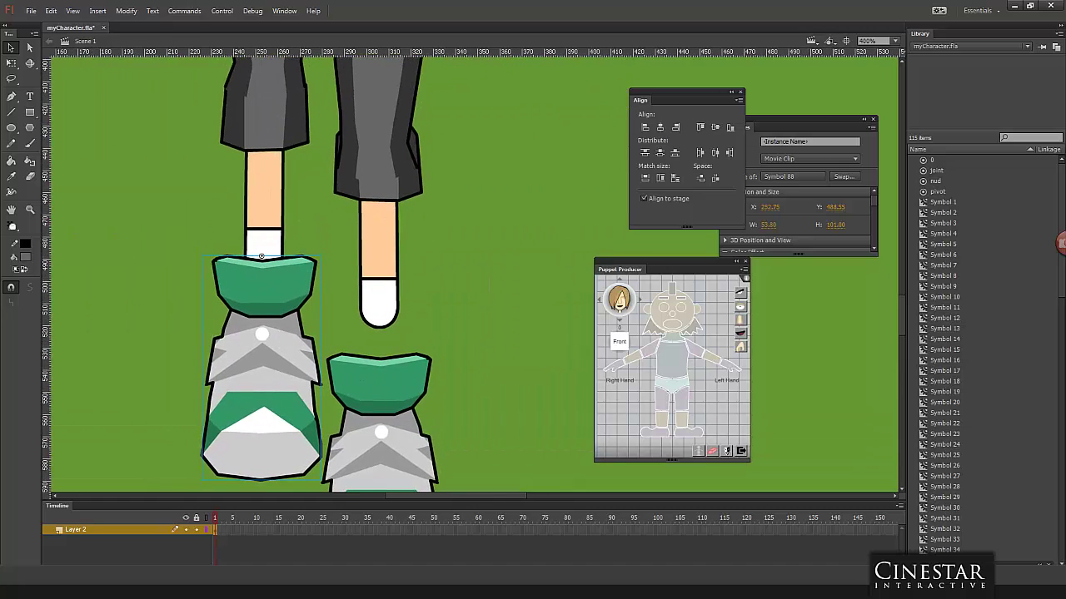
{"action": "left_click", "coordinate": [12, 63]}
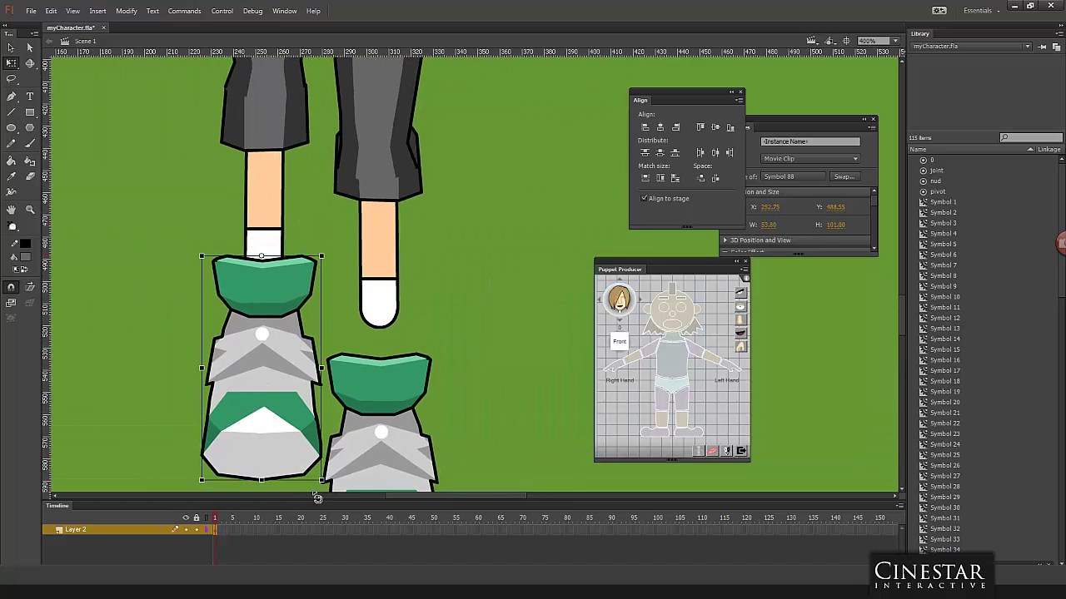
{"action": "left_click_drag", "start_coordinate": [317, 497], "coordinate": [63, 391]}
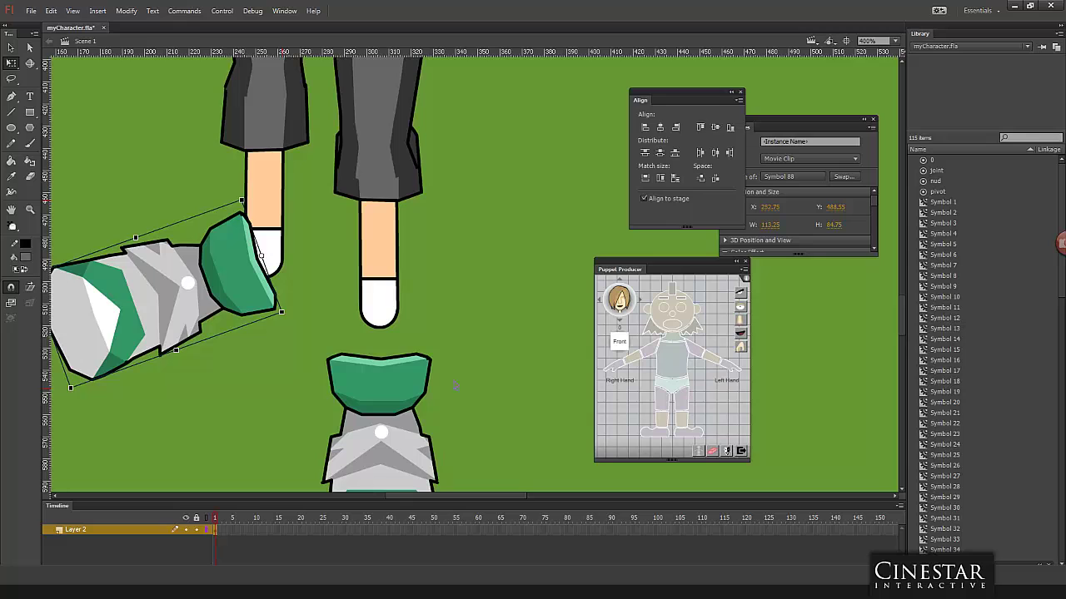
{"action": "key", "text": "ctrl+minus"}
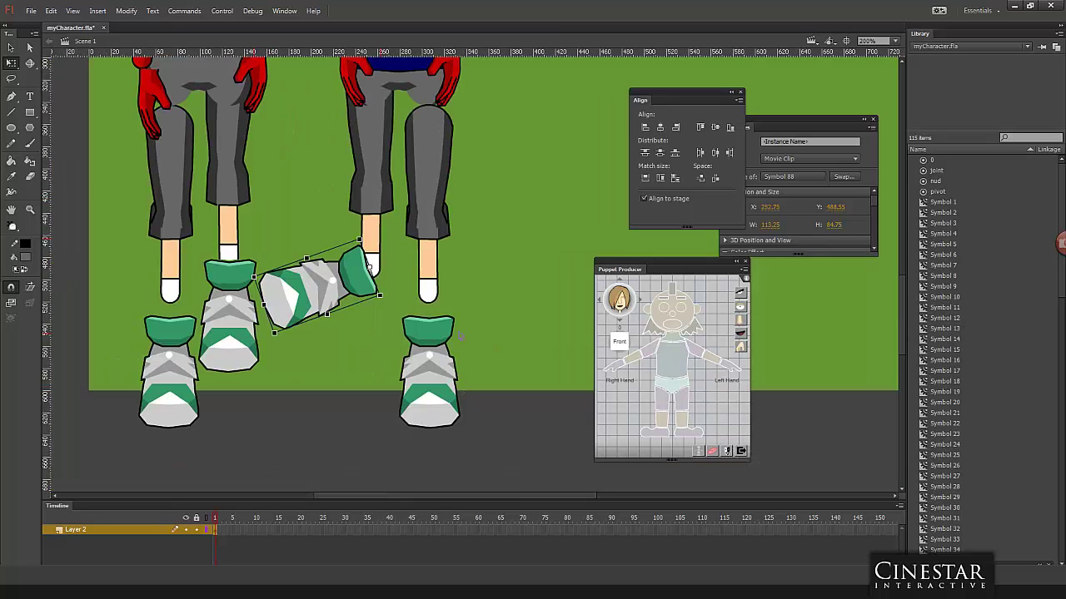
{"action": "left_click", "coordinate": [396, 388]}
{"action": "left_click", "coordinate": [317, 310]}
{"action": "left_click_drag", "start_coordinate": [283, 348], "coordinate": [386, 322]}
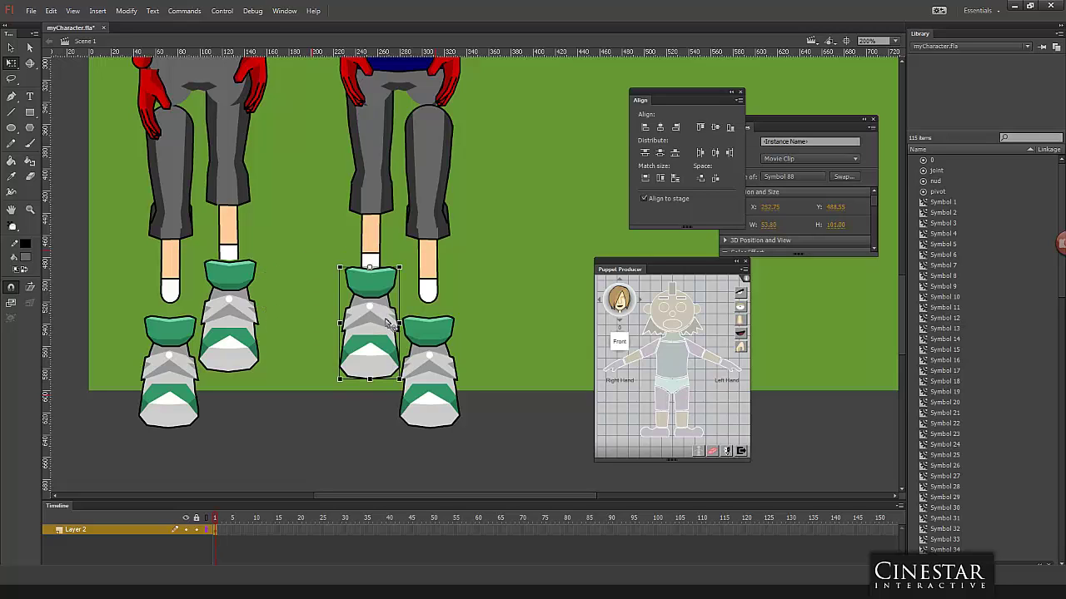
Step: Nudge the left foot up to Y 486.55, test its rotation about the ankle, and undo the rotation
{"action": "key", "text": "Up"}
{"action": "key", "text": "Up"}
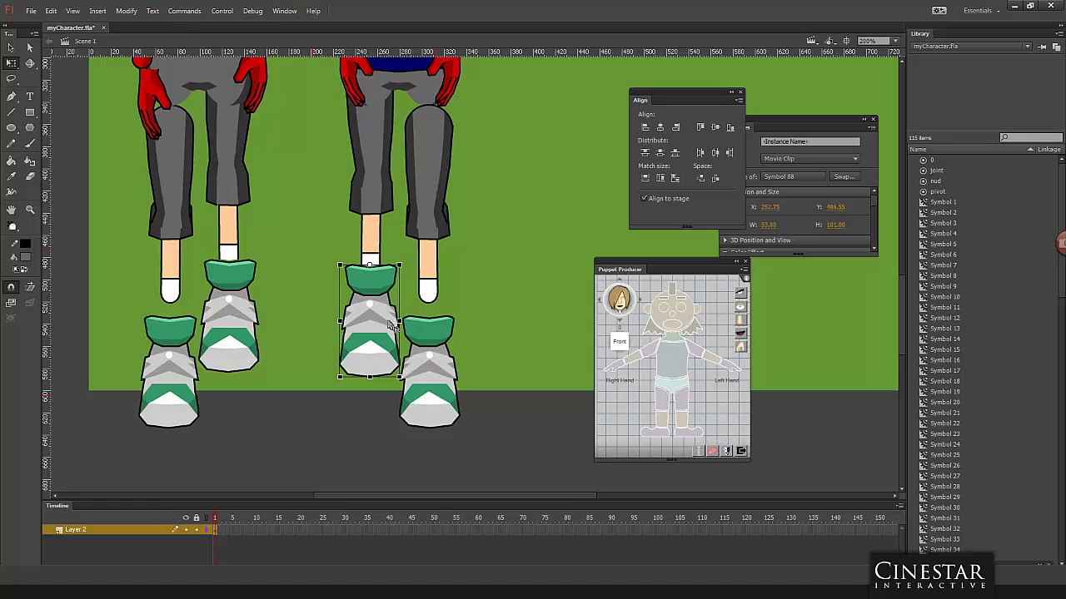
{"action": "left_click_drag", "start_coordinate": [406, 382], "coordinate": [433, 291]}
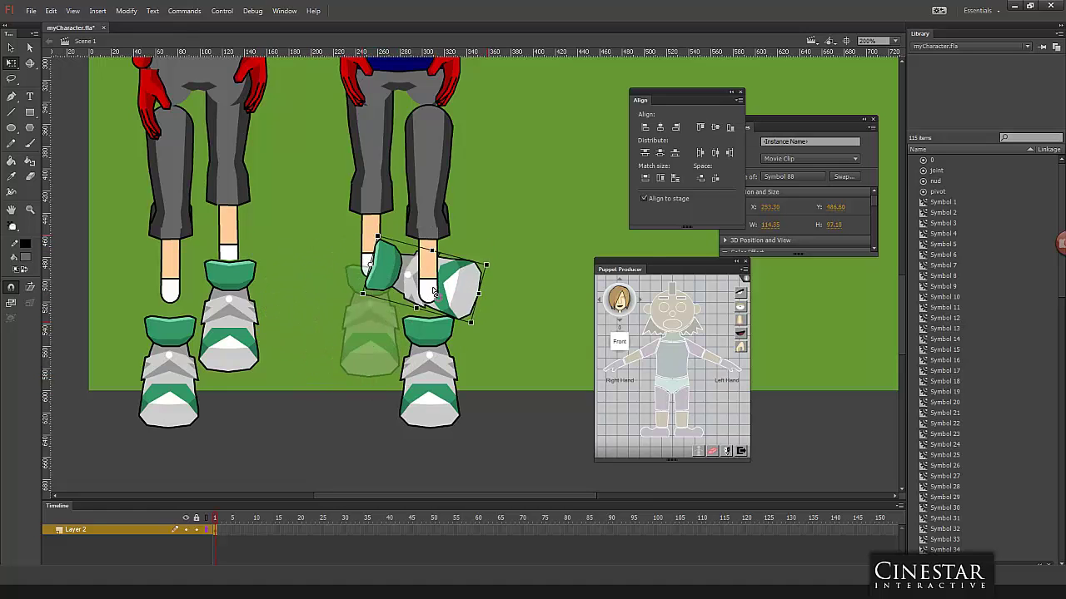
{"action": "key", "text": "ctrl+z"}
{"action": "key", "text": "ctrl+z"}
{"action": "key", "text": "ctrl+z"}
Step: Delete the front-view character's unfinished right foot and right leg parts
{"action": "left_click", "coordinate": [447, 360]}
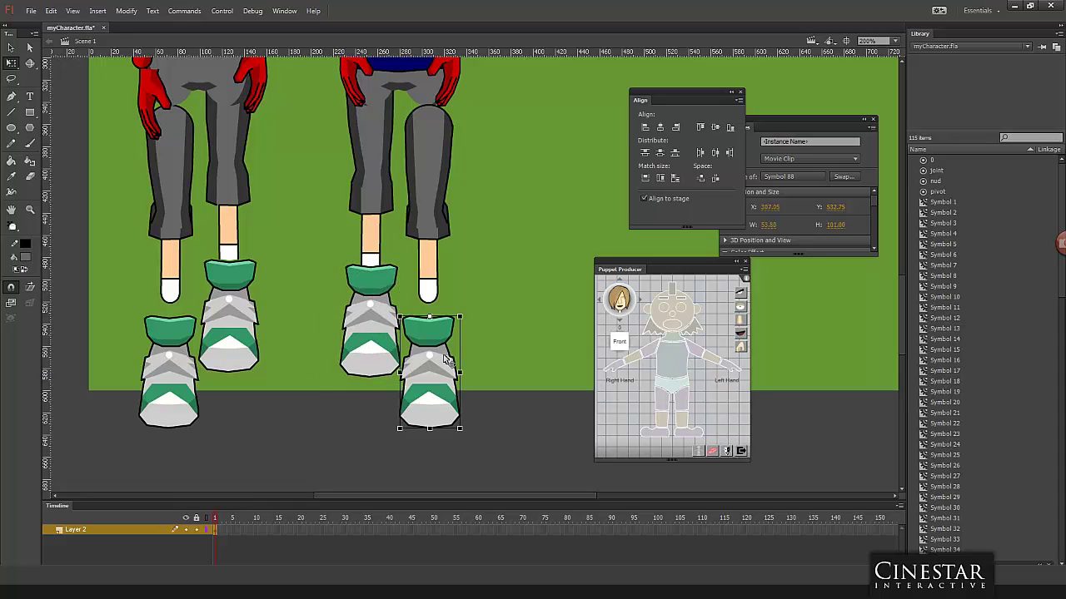
{"action": "key", "text": "Delete"}
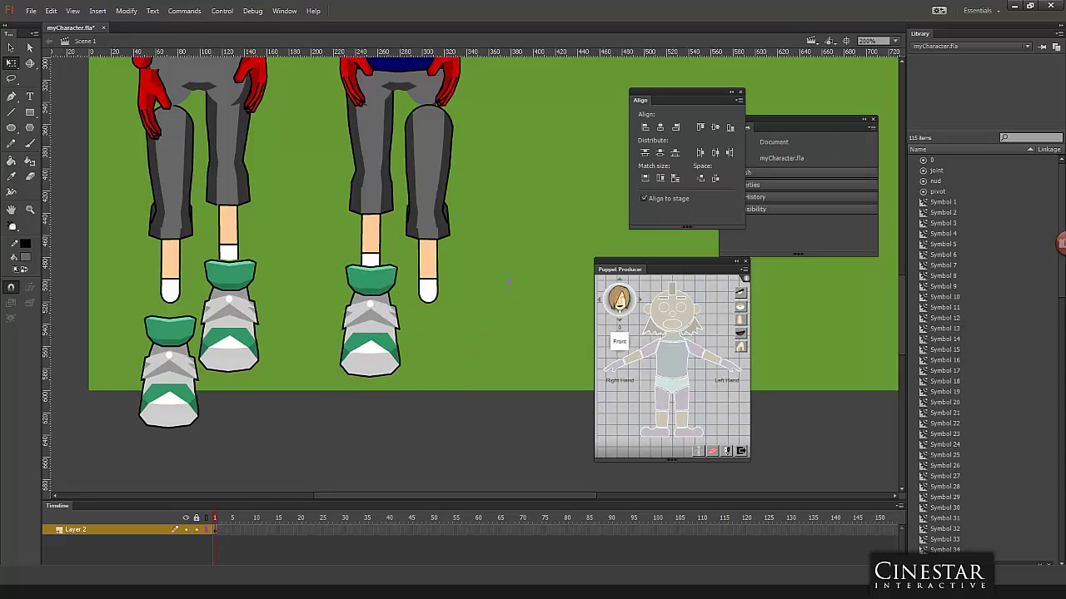
{"action": "left_click", "coordinate": [425, 288]}
{"action": "key", "text": "Delete"}
Step: Duplicate the finished left thigh, lower leg and foot, and position the copy as the right leg at X 281.35, Y 306.15
{"action": "left_click_drag", "start_coordinate": [422, 171], "coordinate": [370, 360]}
{"action": "key", "text": "Right"}
{"action": "key", "text": "Right"}
{"action": "key", "text": "Right"}
{"action": "key", "text": "Right"}
{"action": "key", "text": "Right"}
{"action": "key", "text": "Down"}
{"action": "key", "text": "Down"}
{"action": "key", "text": "Down"}
{"action": "key", "text": "Down"}
{"action": "key", "text": "Down"}
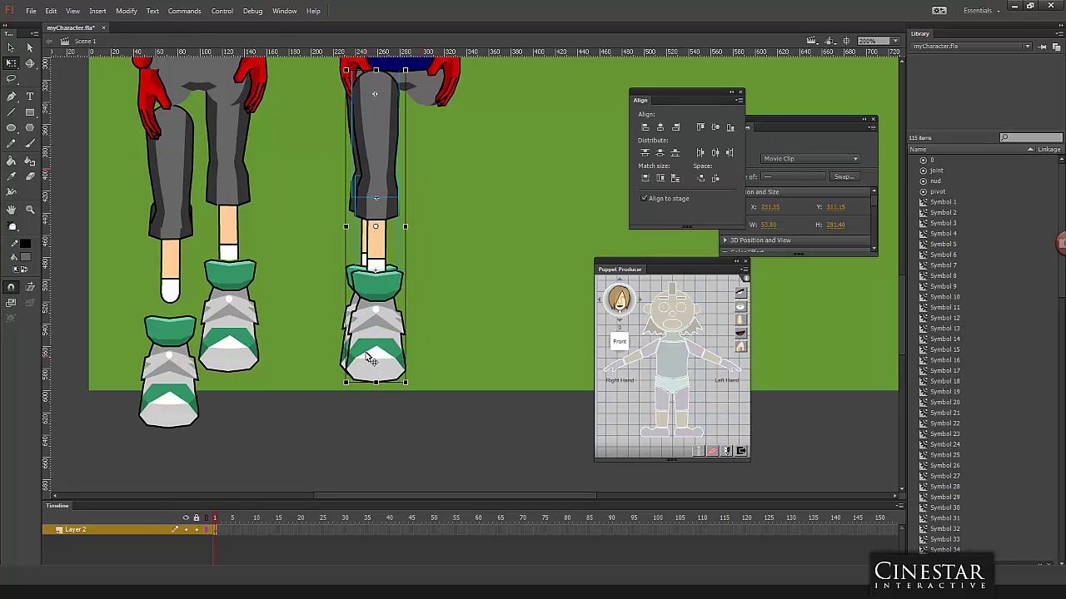
{"action": "key", "text": "Up"}
{"action": "key", "text": "Up"}
{"action": "key", "text": "Up"}
{"action": "key", "text": "Up"}
{"action": "key", "text": "Up"}
{"action": "key", "text": "Right"}
{"action": "key", "text": "Right"}
{"action": "key", "text": "Right"}
{"action": "key", "text": "Right"}
{"action": "key", "text": "Right"}
{"action": "key", "text": "Right"}
{"action": "key", "text": "Right"}
{"action": "key", "text": "Right"}
{"action": "key", "text": "Right"}
{"action": "key", "text": "Right"}
{"action": "key", "text": "Right"}
{"action": "key", "text": "Right"}
{"action": "key", "text": "Right"}
{"action": "key", "text": "Right"}
{"action": "key", "text": "Right"}
{"action": "key", "text": "Right"}
{"action": "key", "text": "Right"}
{"action": "key", "text": "Right"}
{"action": "key", "text": "Right"}
{"action": "key", "text": "Right"}
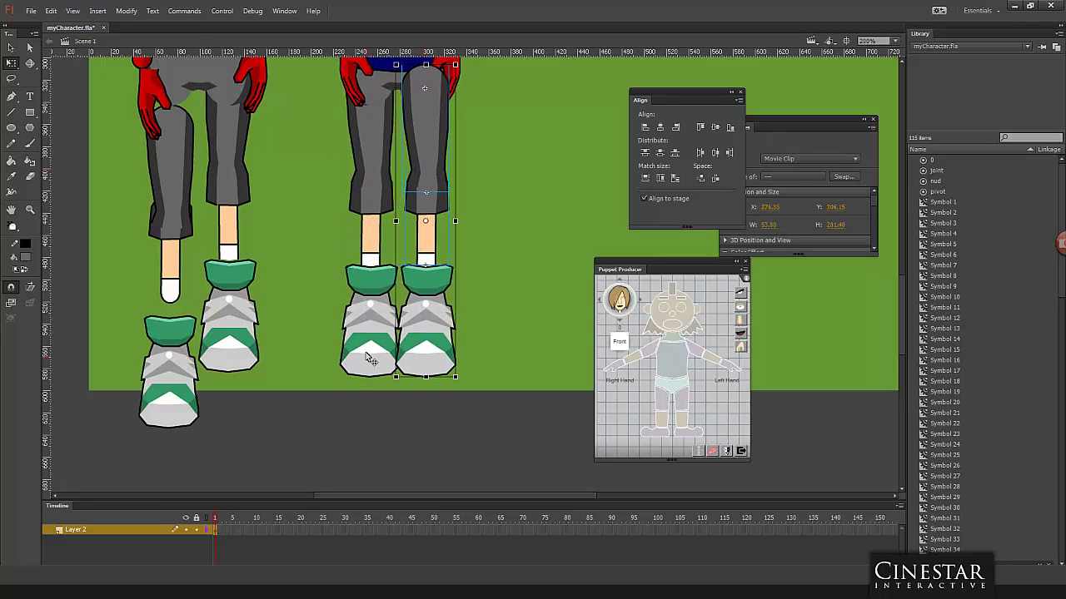
{"action": "key", "text": "Right"}
{"action": "key", "text": "Right"}
{"action": "key", "text": "Right"}
{"action": "key", "text": "Right"}
{"action": "key", "text": "Right"}
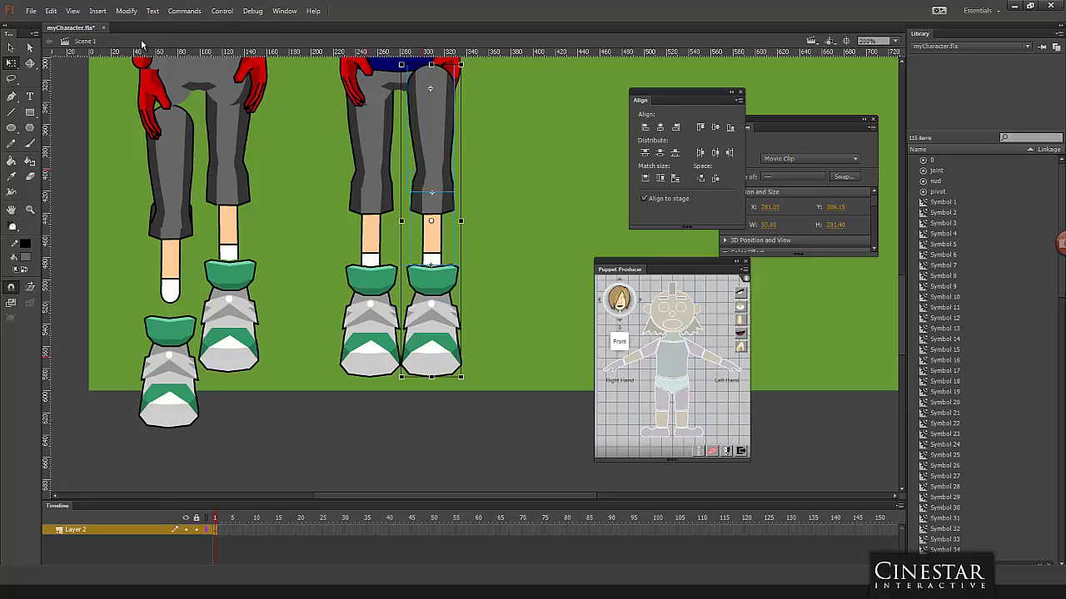
Step: Flip the copied right leg horizontally so it mirrors the left leg
{"action": "left_click", "coordinate": [126, 11]}
{"action": "mouse_move", "coordinate": [138, 127]}
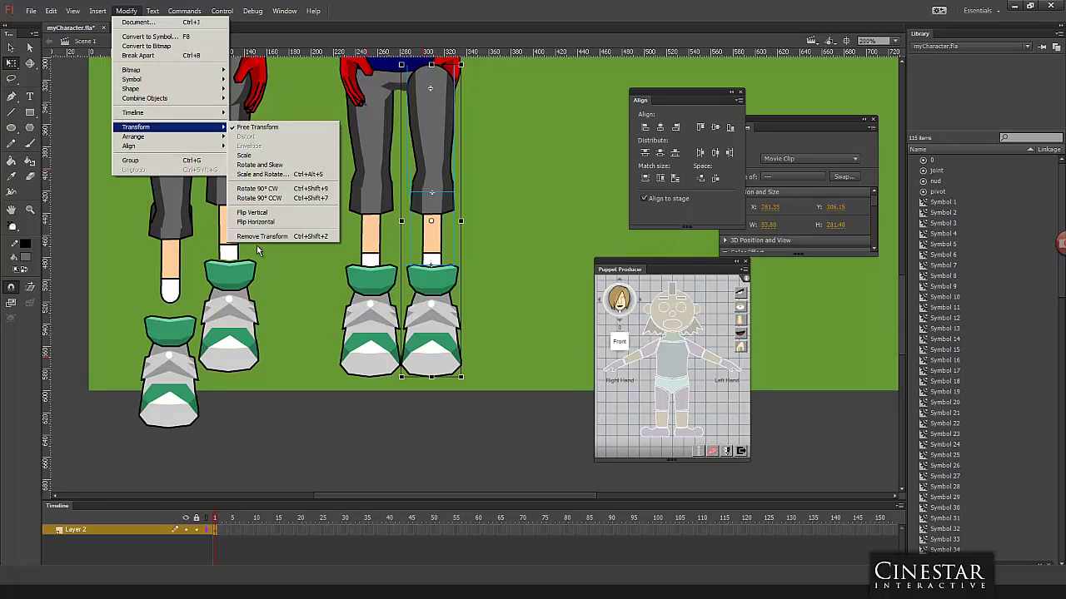
{"action": "left_click", "coordinate": [256, 223]}
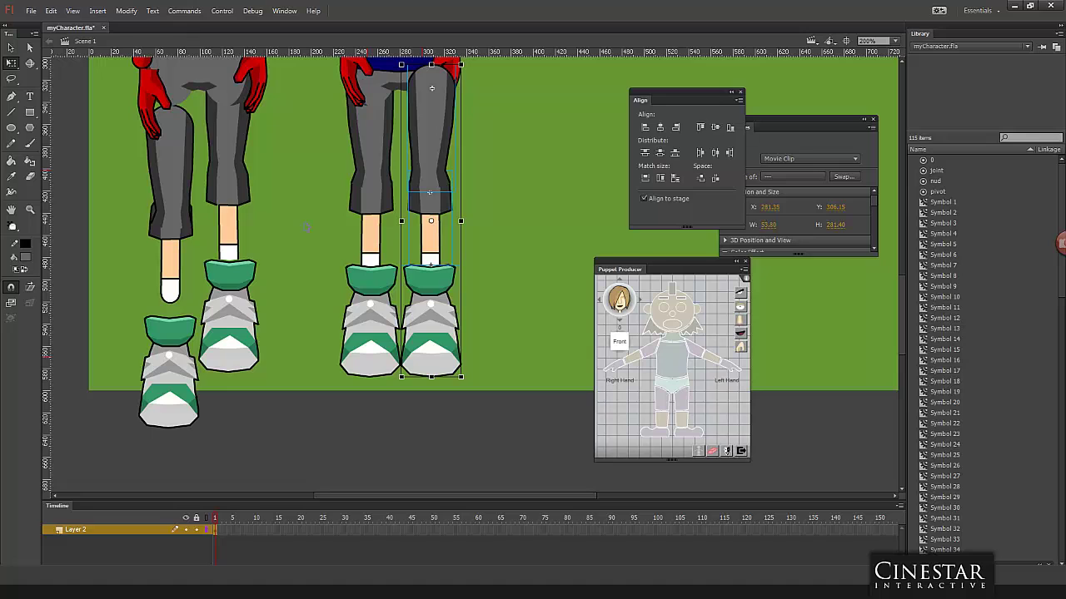
Step: Show Layer 2 as outlines and nudge the right leg to X 280.35 under the hip
{"action": "left_click", "coordinate": [207, 529]}
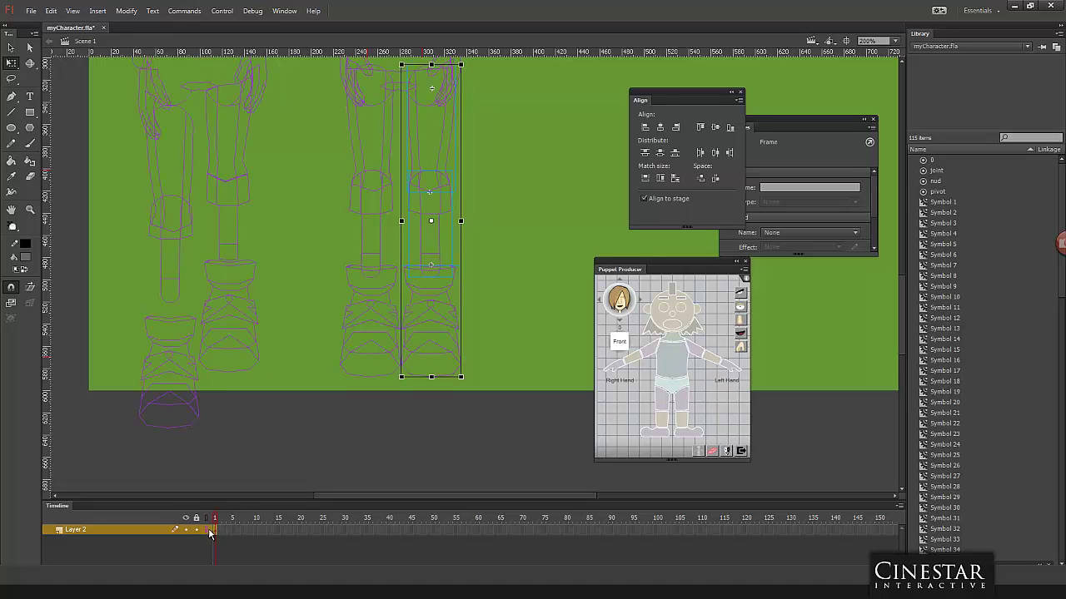
{"action": "scroll", "coordinate": [526, 200], "scroll_direction": "up", "scroll_amount": 3}
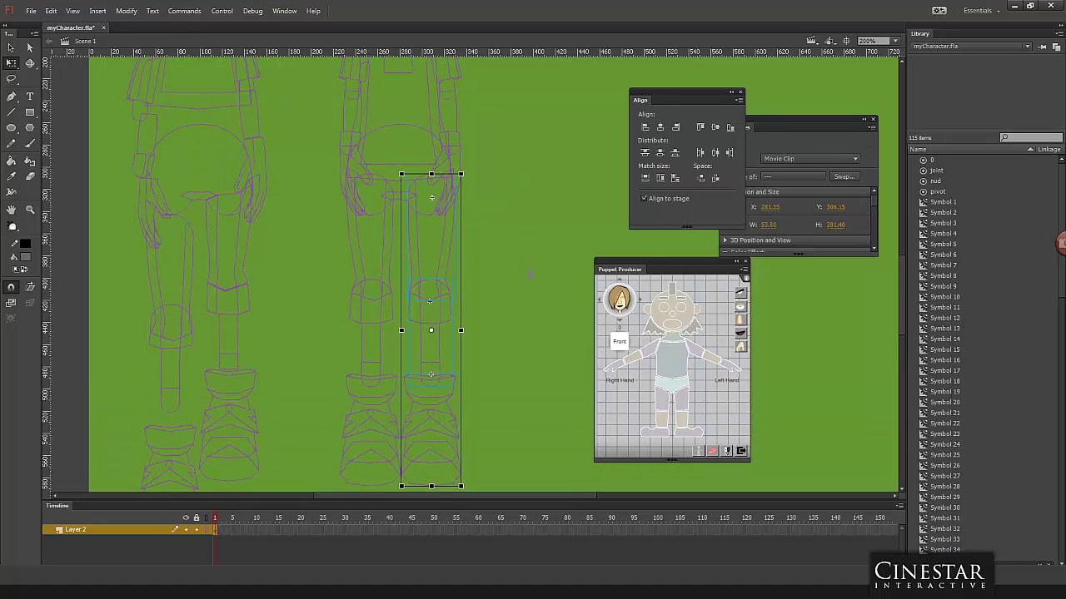
{"action": "key", "text": "Right"}
{"action": "key", "text": "Right"}
{"action": "key", "text": "Left"}
{"action": "key", "text": "Left"}
{"action": "key", "text": "Left"}
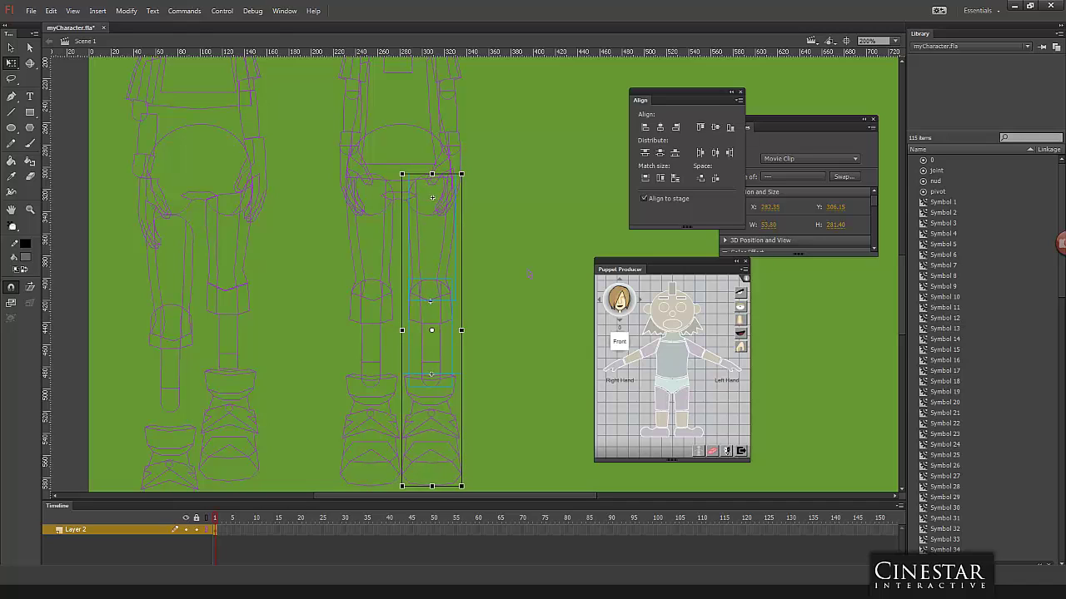
{"action": "key", "text": "Left"}
{"action": "key", "text": "Right"}
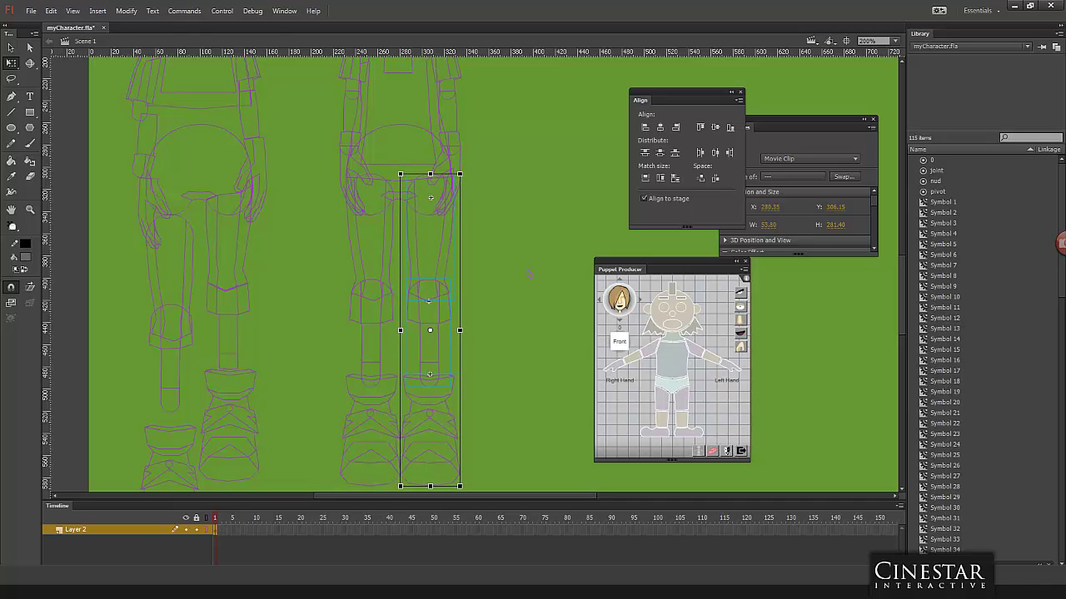
{"action": "left_click", "coordinate": [523, 265]}
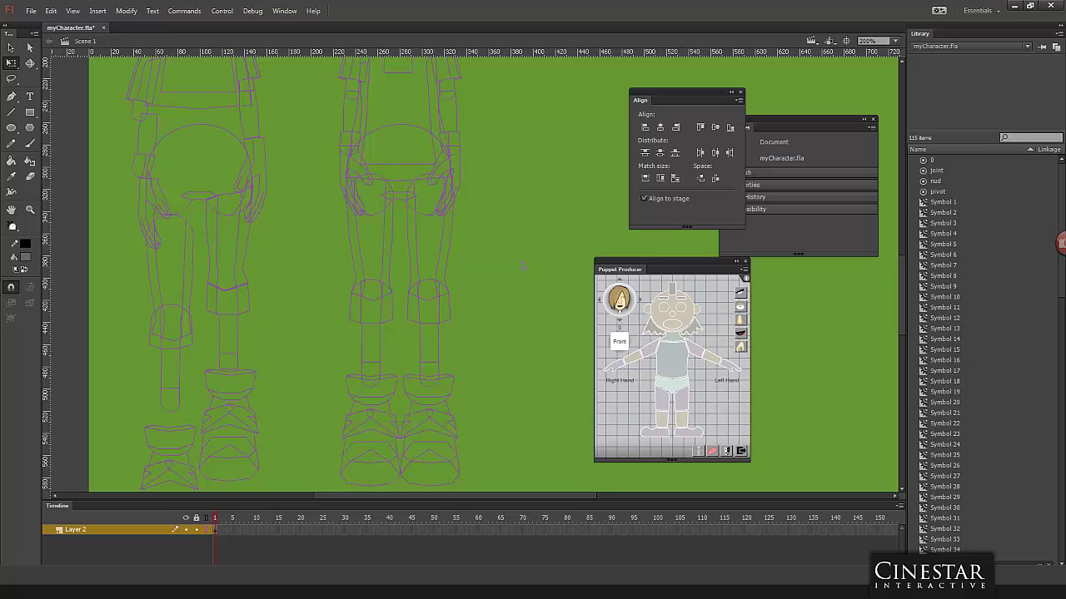
Step: Switch Layer 2 from outlines back to full-colour display
{"action": "key", "text": "ctrl+minus"}
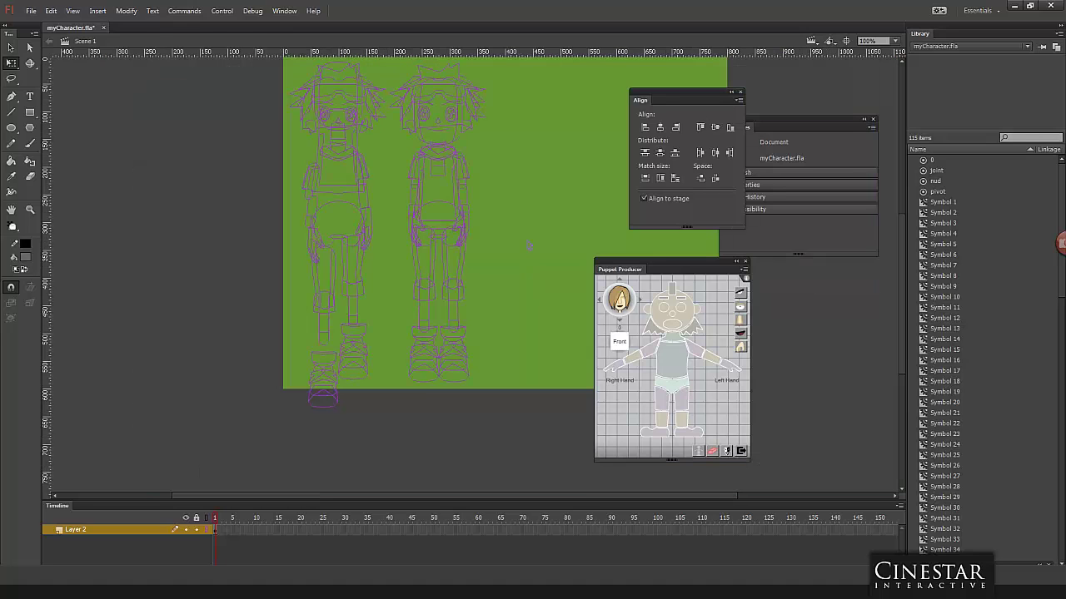
{"action": "left_click_drag", "start_coordinate": [513, 211], "coordinate": [489, 265]}
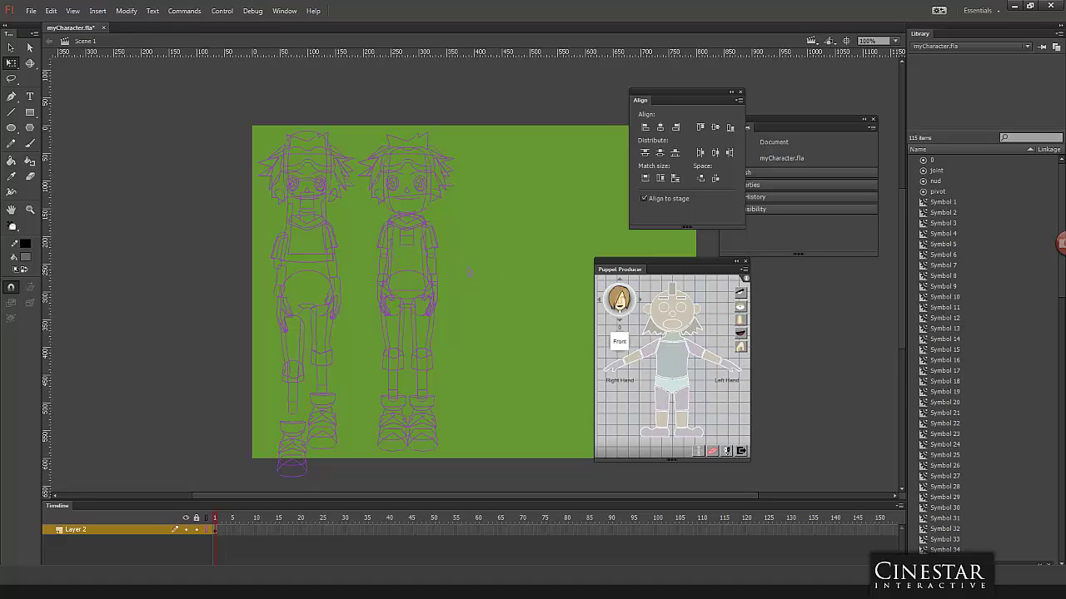
{"action": "scroll", "coordinate": [469, 272], "scroll_direction": "up", "scroll_amount": 1}
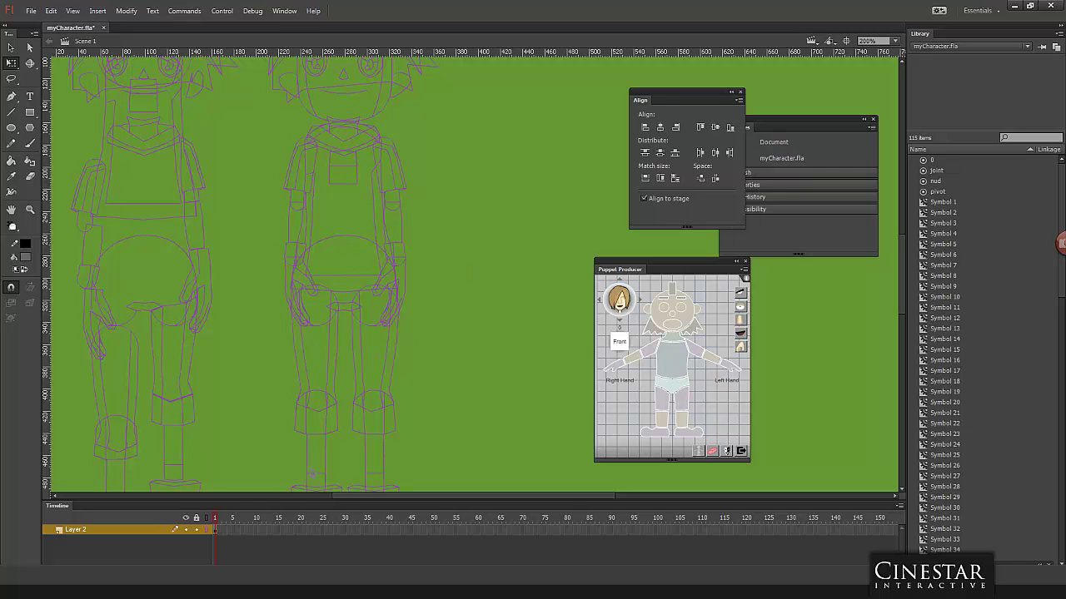
{"action": "left_click", "coordinate": [208, 531]}
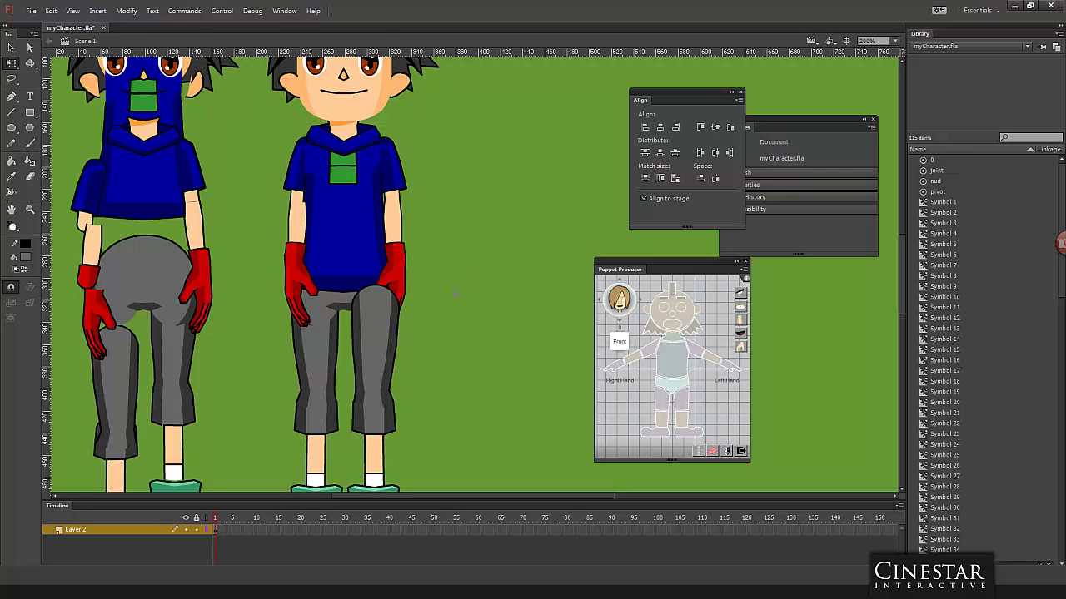
Step: Select all parts of both front-view legs and send them behind the torso and hands
{"action": "left_click", "coordinate": [390, 325]}
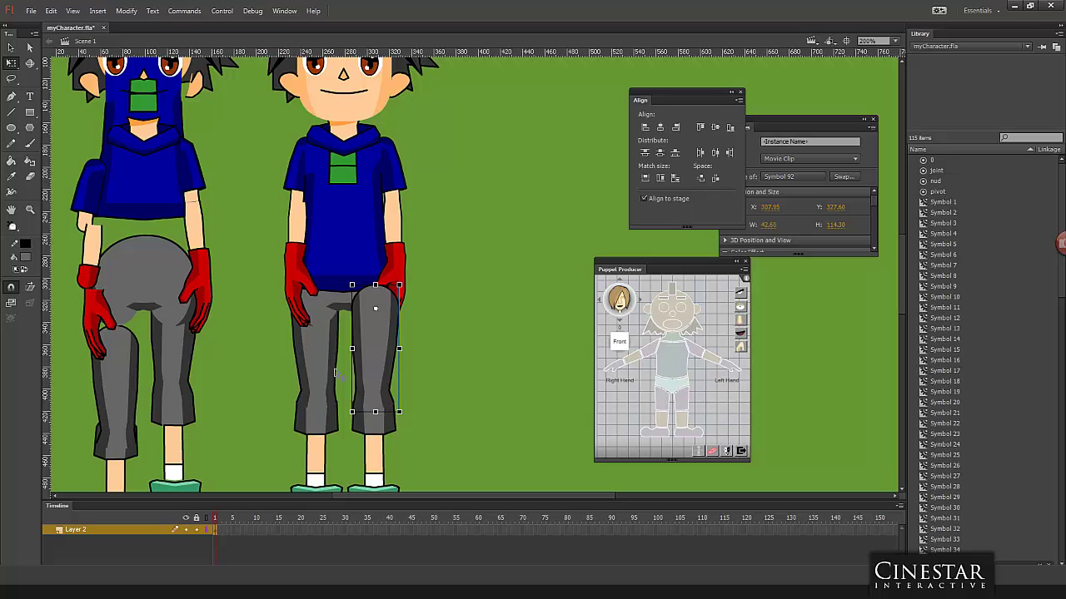
{"action": "left_click_drag", "start_coordinate": [280, 385], "coordinate": [429, 542]}
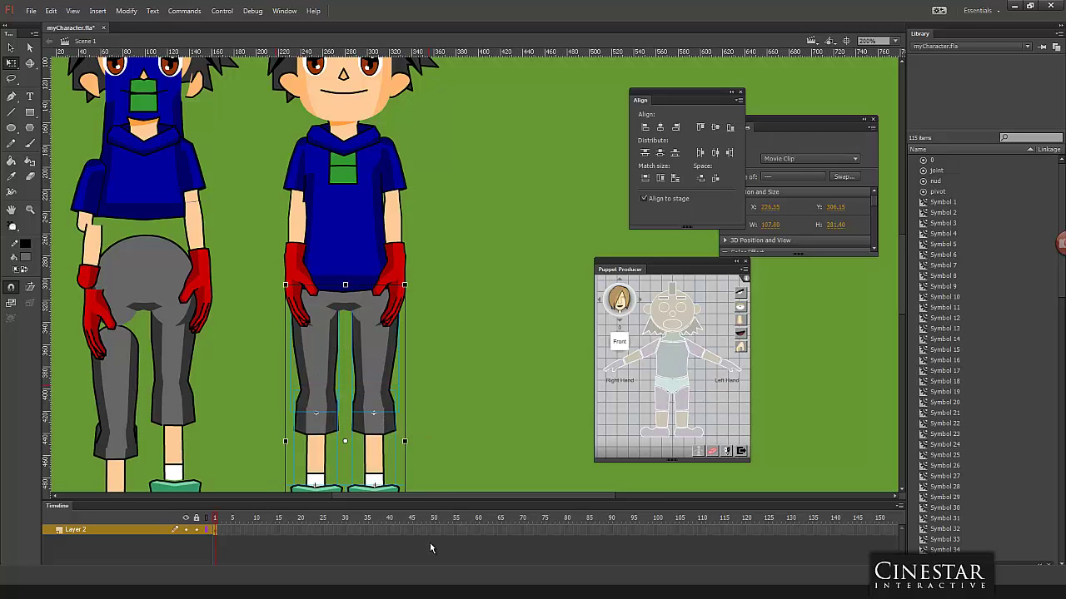
{"action": "left_click", "coordinate": [460, 308]}
{"action": "scroll", "coordinate": [475, 300], "scroll_direction": "up", "scroll_amount": 3}
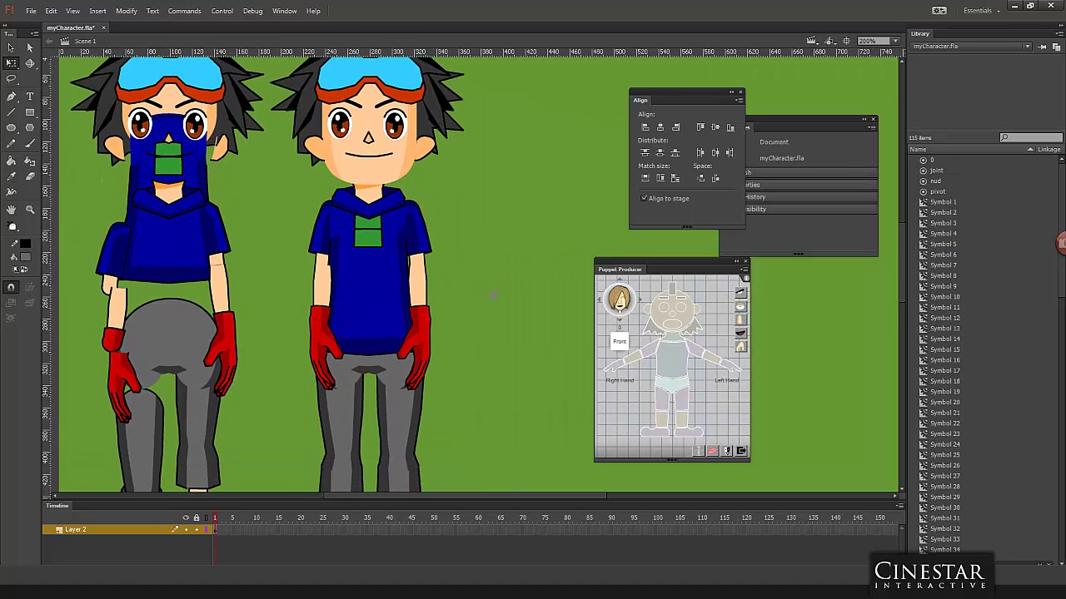
Step: Arrange the Puppet Producer and Align panels clear of each other and assign the front-view character's head to the puppet map's head part
{"action": "scroll", "coordinate": [495, 269], "scroll_direction": "up", "scroll_amount": 2}
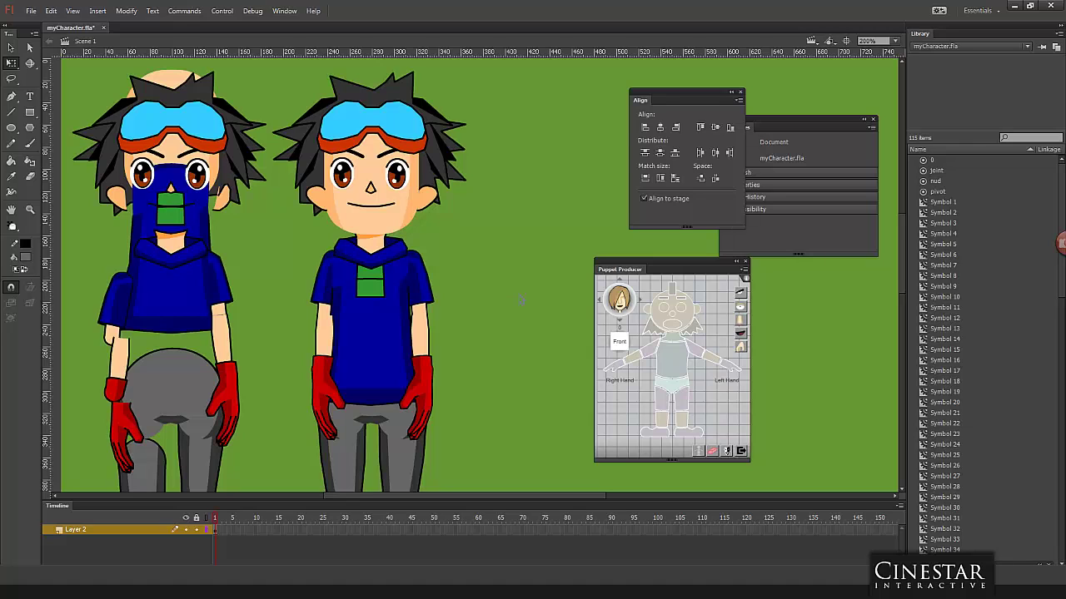
{"action": "left_click_drag", "start_coordinate": [614, 271], "coordinate": [531, 190]}
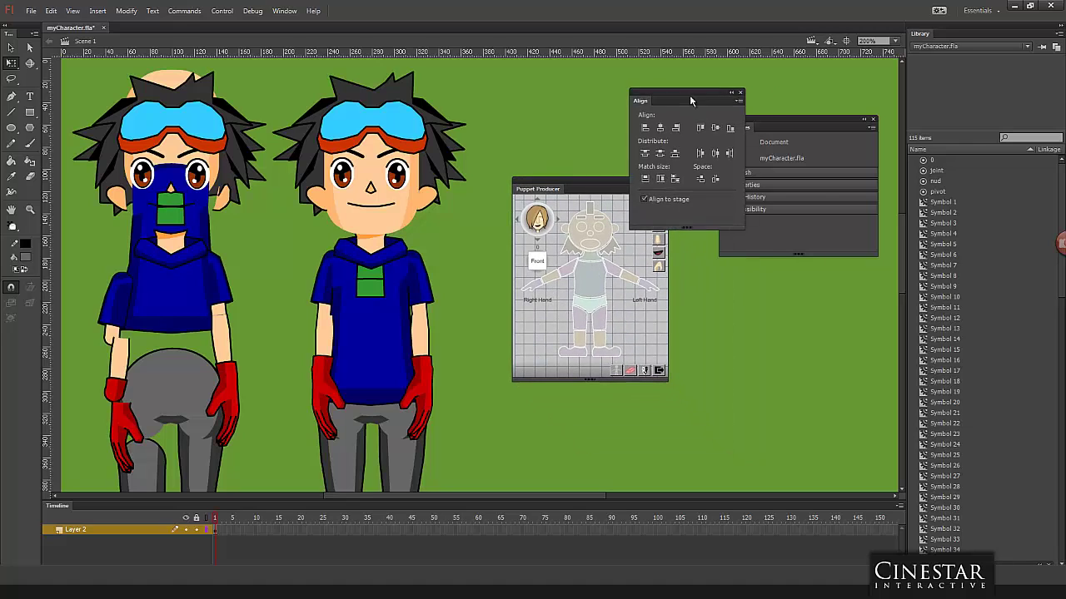
{"action": "left_click_drag", "start_coordinate": [658, 98], "coordinate": [759, 102]}
{"action": "left_click", "coordinate": [402, 225]}
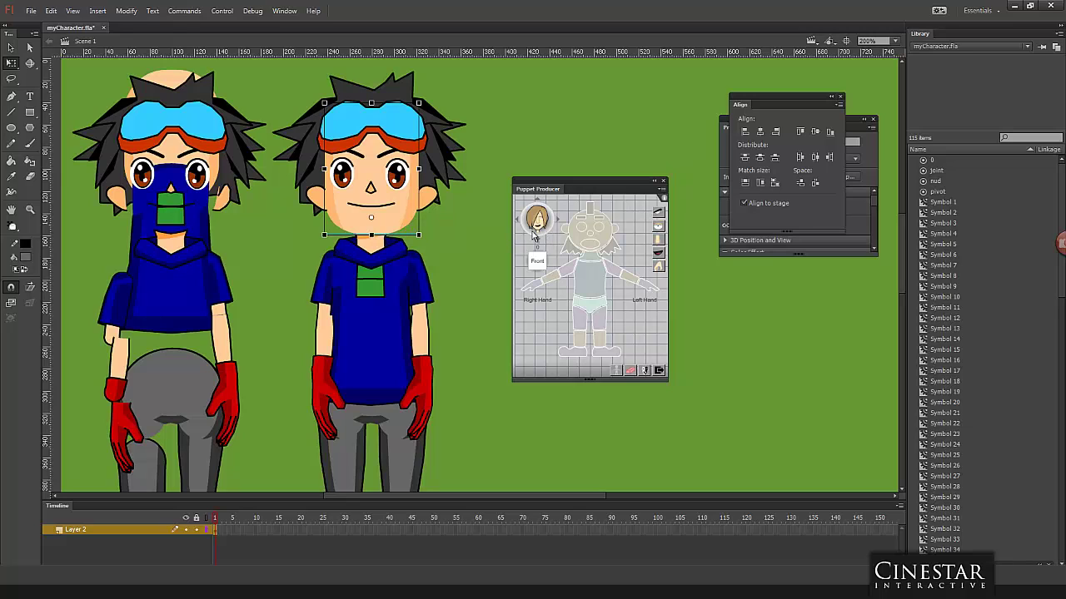
{"action": "left_click", "coordinate": [578, 244]}
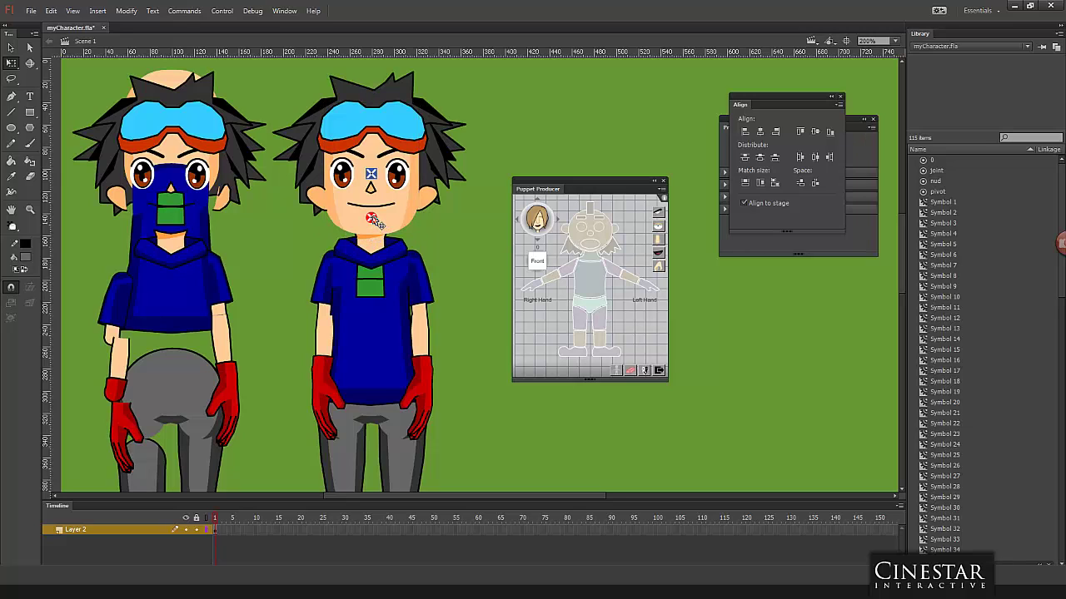
Step: Try rotating the head about its chin pivot, and undo the rotation
{"action": "left_click", "coordinate": [373, 220]}
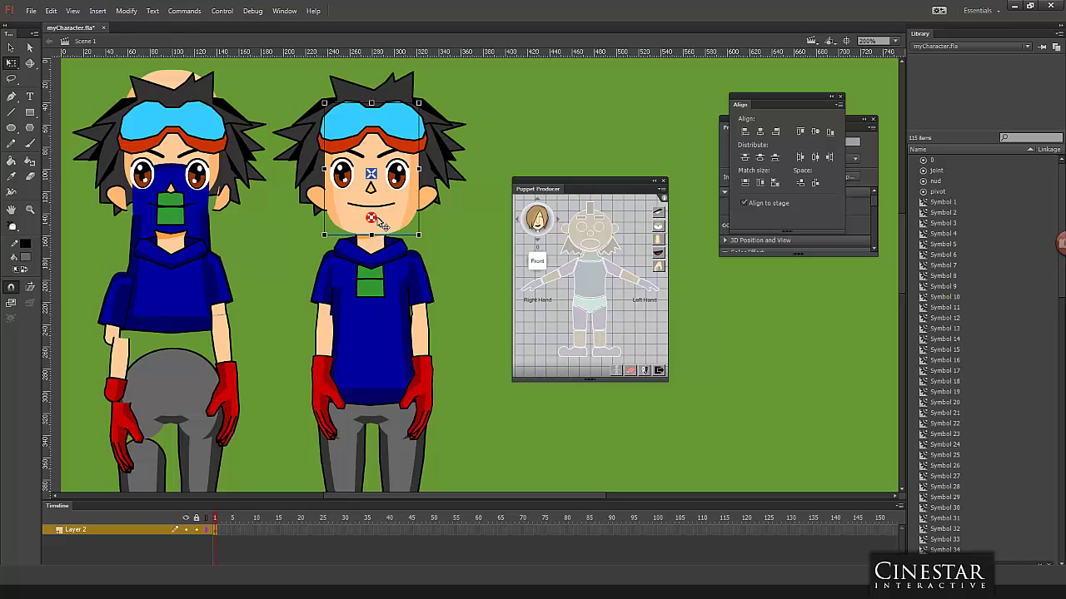
{"action": "left_click_drag", "start_coordinate": [432, 109], "coordinate": [463, 164]}
{"action": "key", "text": "ctrl+z"}
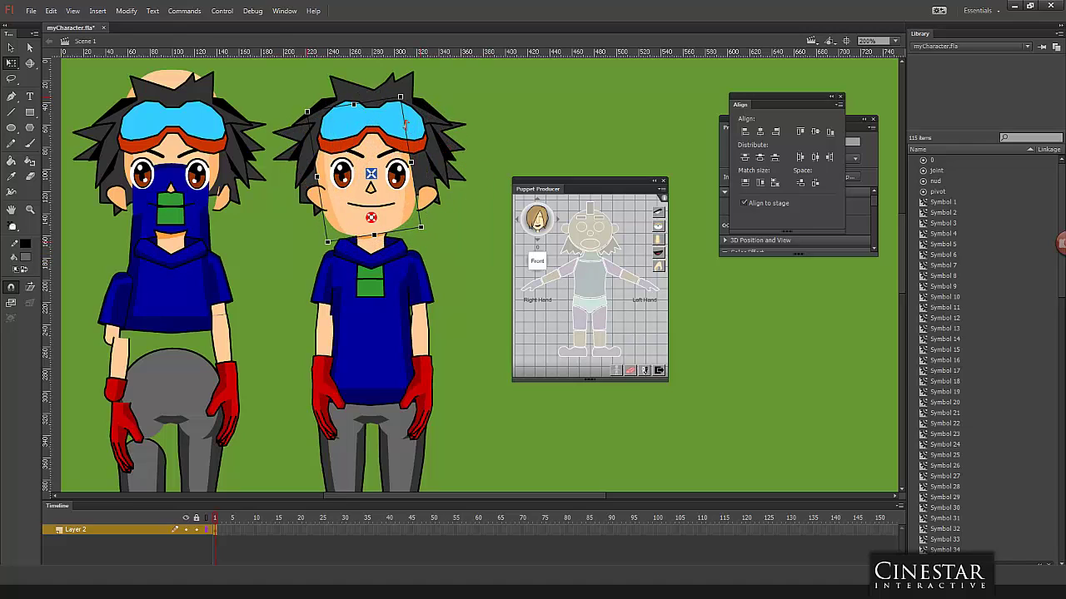
Step: Move the head's blue marker just above the hair and assign the front hair to the puppet map's top hair part
{"action": "left_click", "coordinate": [373, 174]}
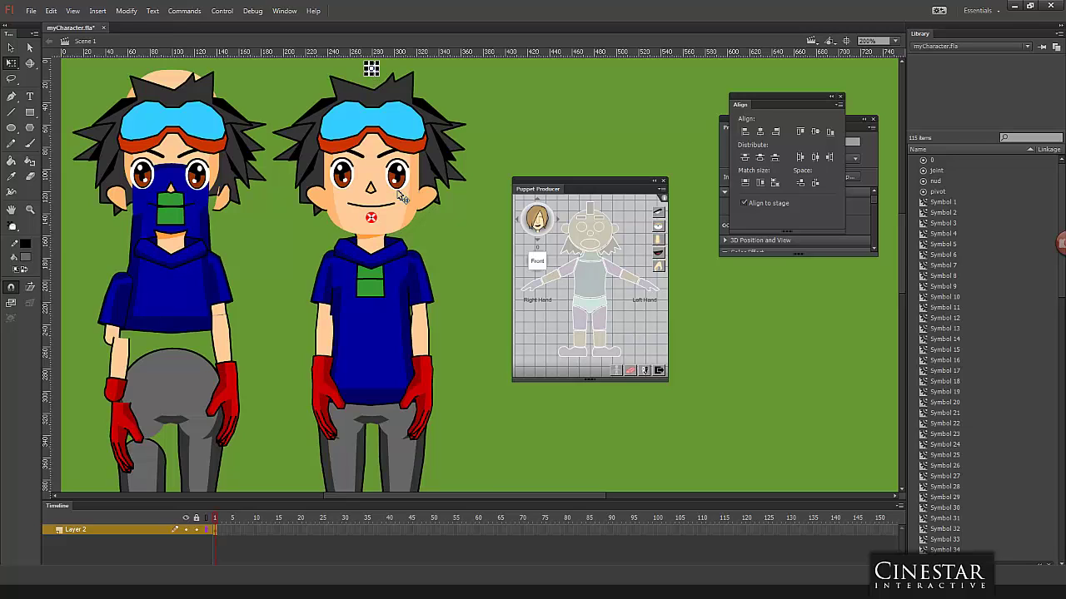
{"action": "left_click", "coordinate": [559, 120]}
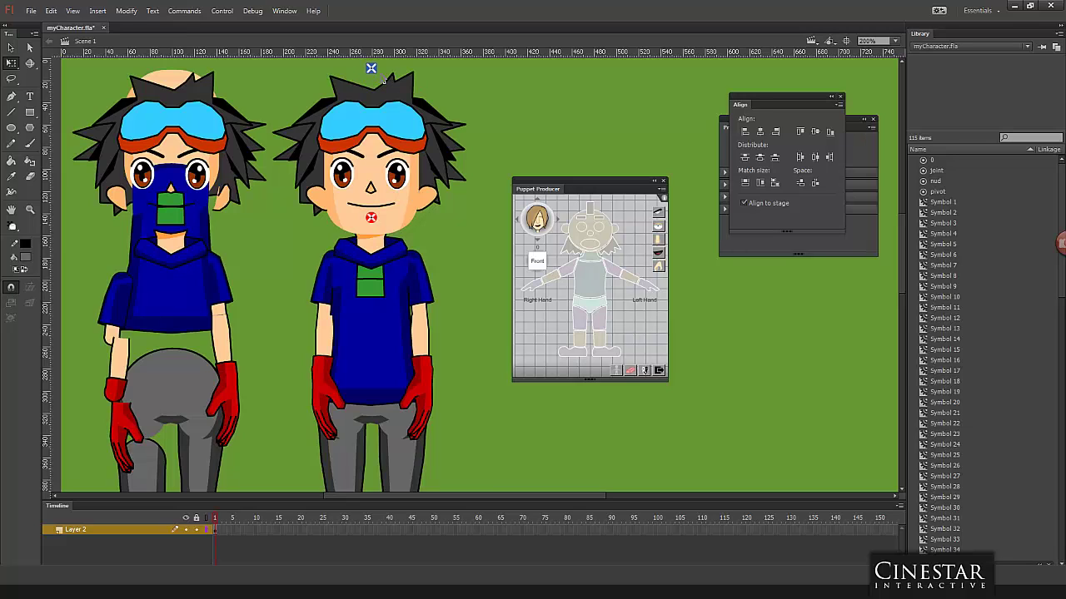
{"action": "left_click", "coordinate": [405, 143]}
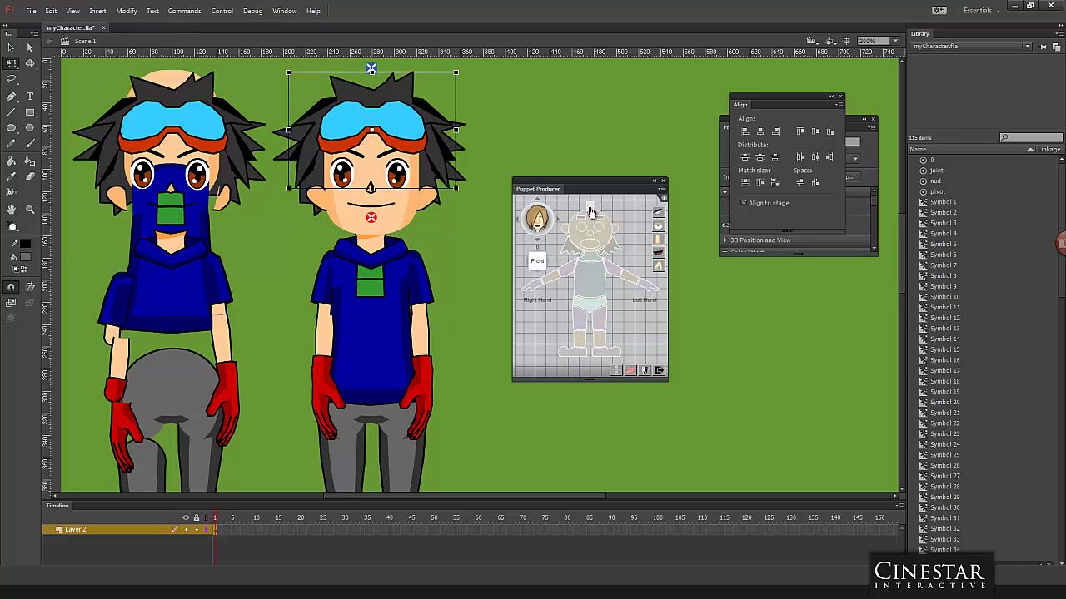
{"action": "left_click", "coordinate": [591, 213]}
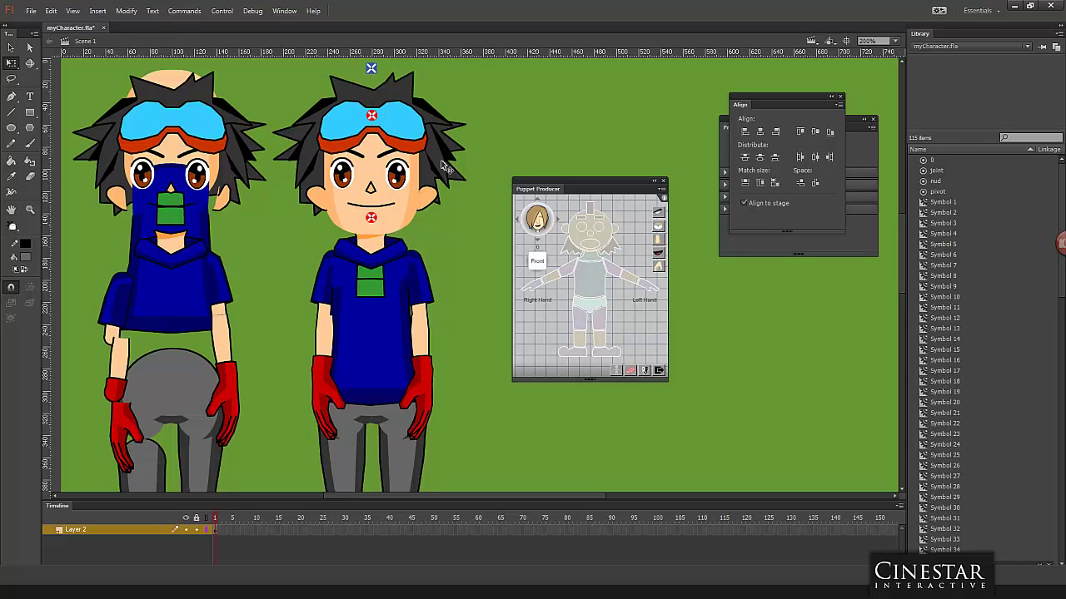
Step: Assign the back hair and both eyebrows to their matching parts on the front-view puppet map
{"action": "left_click", "coordinate": [616, 255]}
{"action": "left_click", "coordinate": [583, 225]}
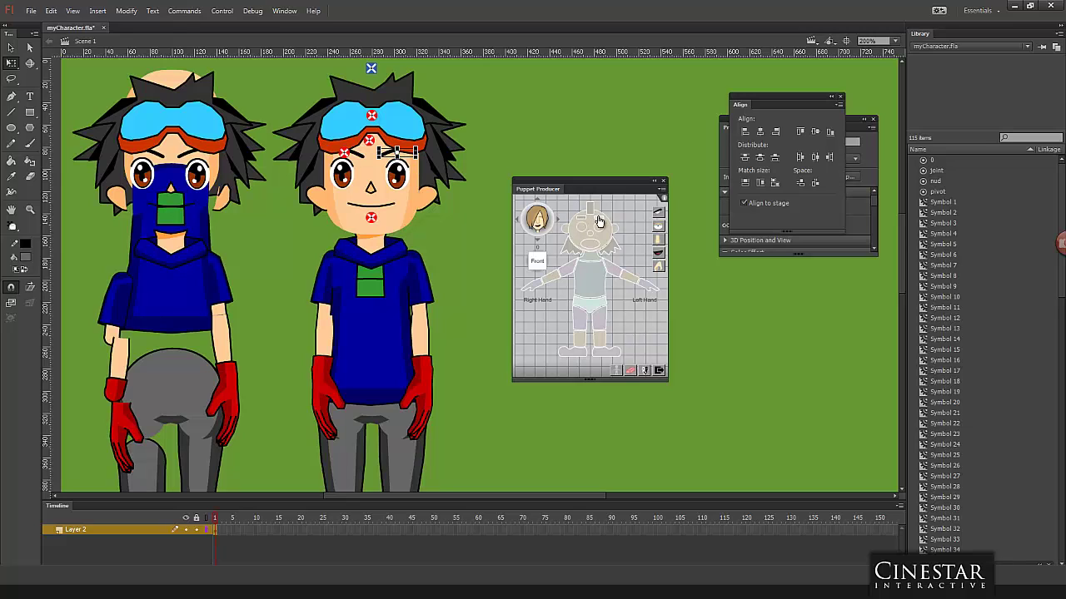
{"action": "left_click", "coordinate": [599, 223]}
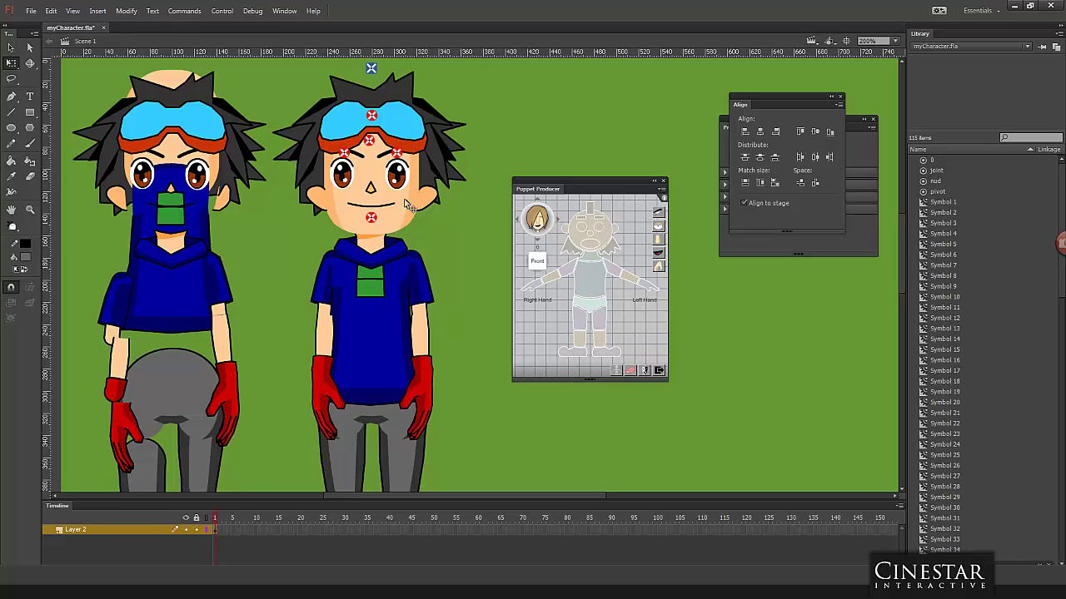
Step: Assign the assembled character's eyes, nose and mouth to the matching facial parts of the Puppet Producer front-view template
{"action": "left_click", "coordinate": [564, 247]}
{"action": "left_click", "coordinate": [601, 235]}
{"action": "left_click", "coordinate": [388, 208]}
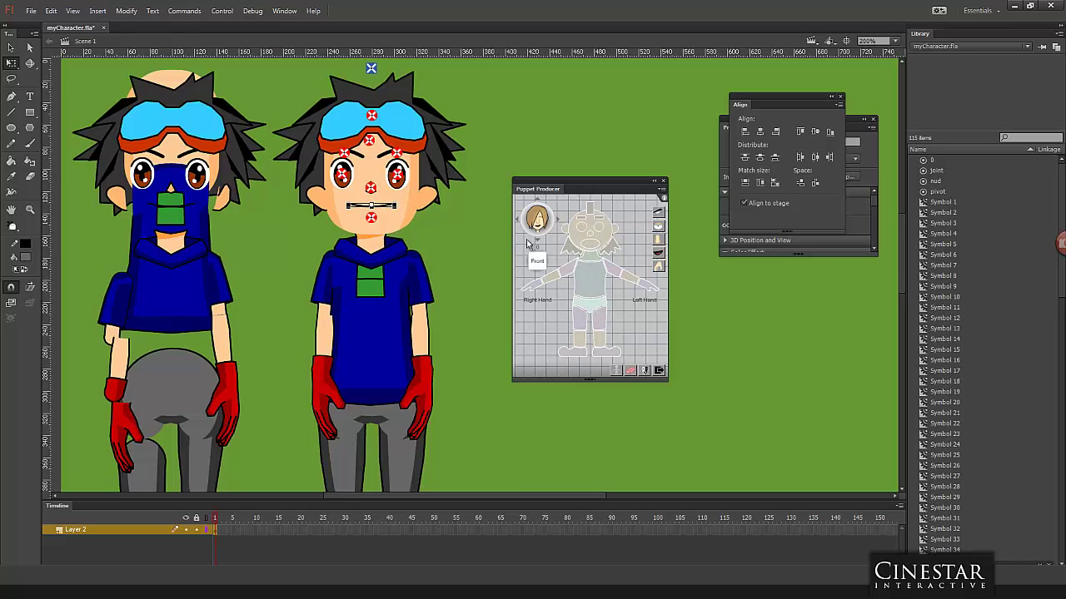
{"action": "left_click", "coordinate": [593, 248]}
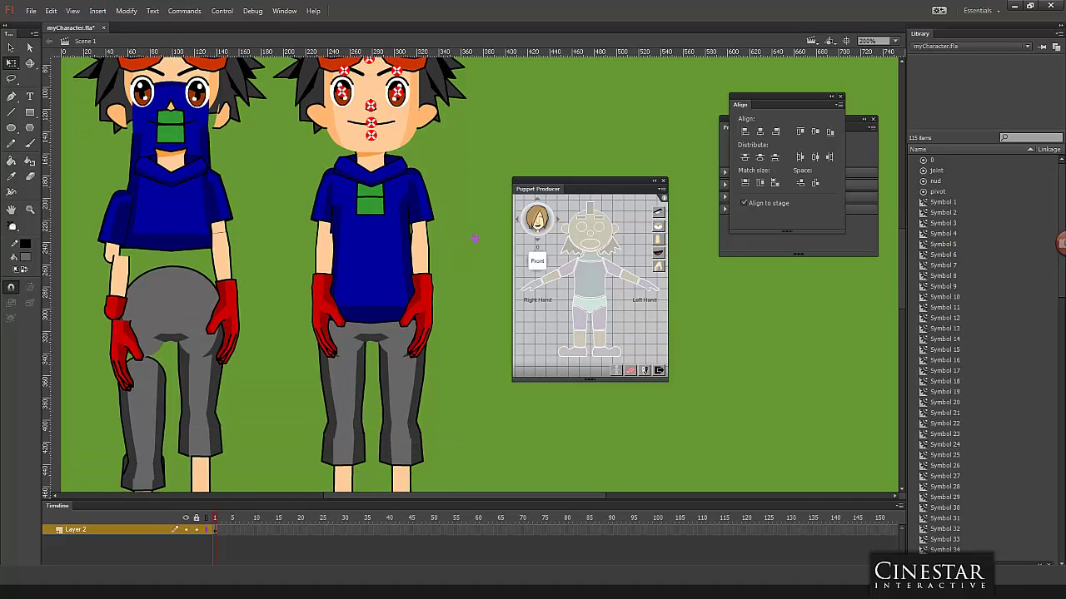
Step: Assign the character's neck and blue-shirted torso to the neck and torso of the puppet template
{"action": "left_click", "coordinate": [589, 262]}
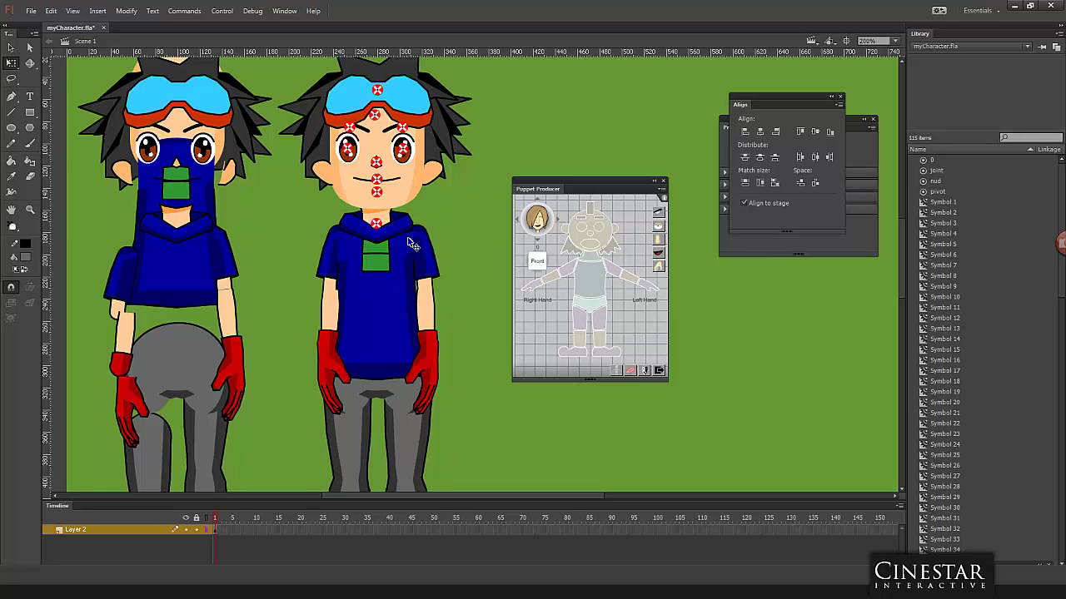
{"action": "left_click", "coordinate": [394, 302]}
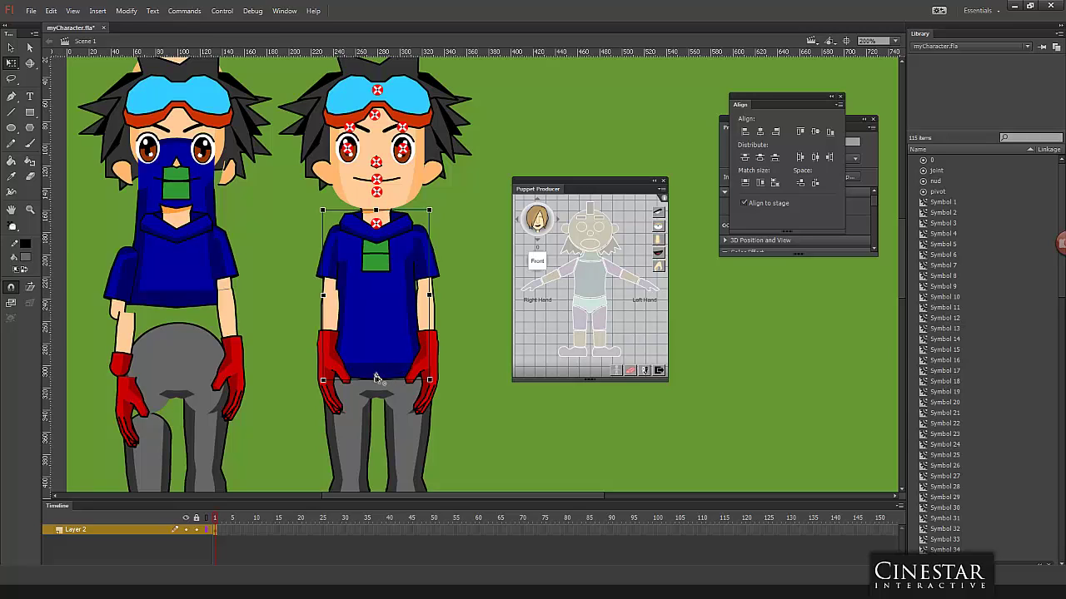
{"action": "left_click", "coordinate": [592, 292]}
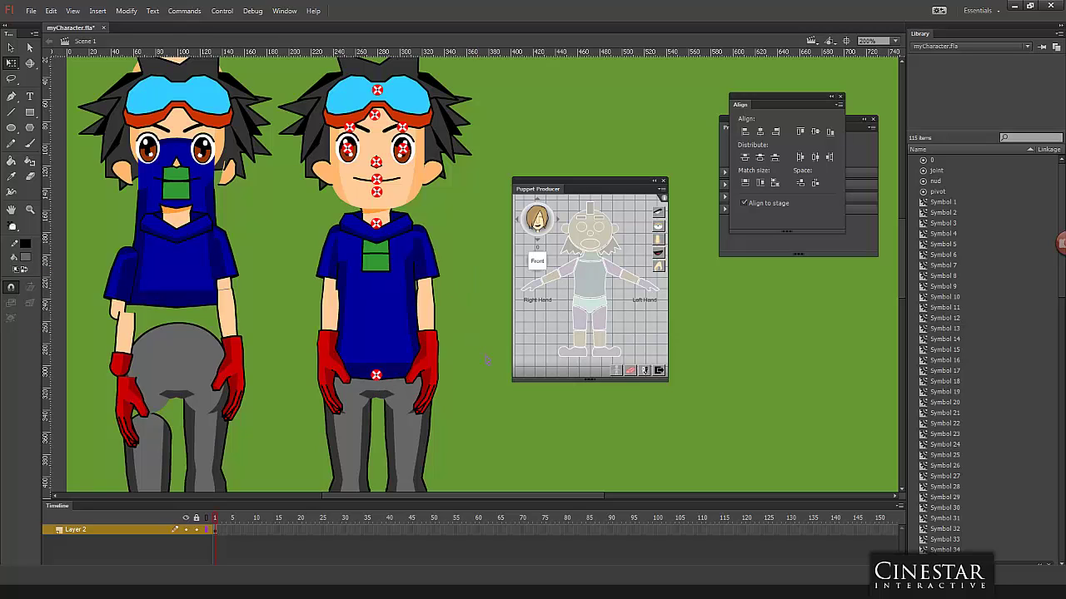
Step: Assign the hips symbol to the template's pelvis and move its joint marker up to just below the shirt hem
{"action": "scroll", "coordinate": [487, 359], "scroll_direction": "down", "scroll_amount": 2}
{"action": "left_click", "coordinate": [374, 307]}
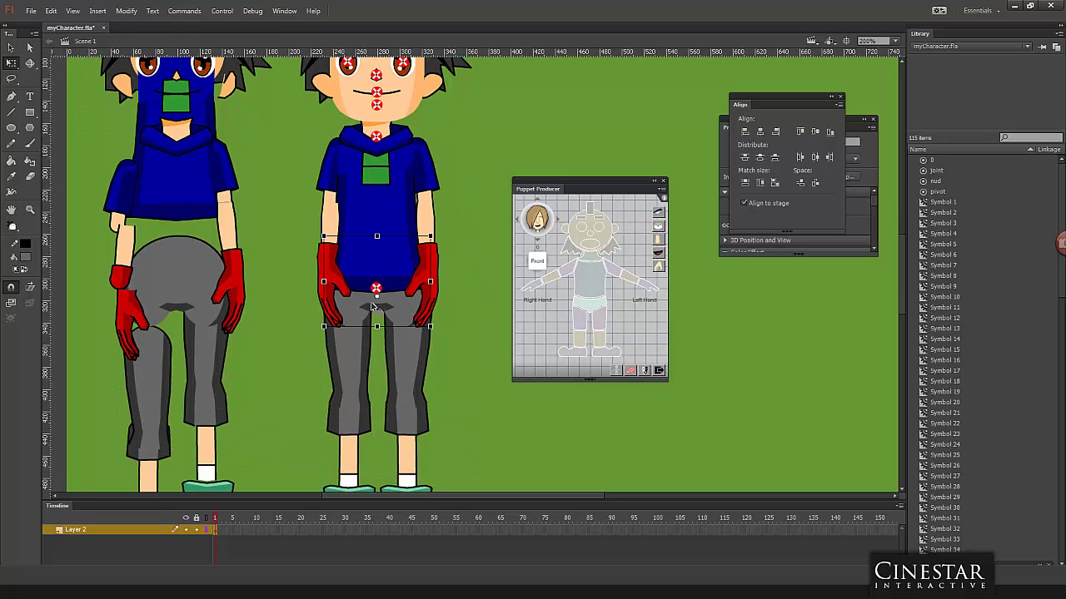
{"action": "left_click", "coordinate": [583, 312]}
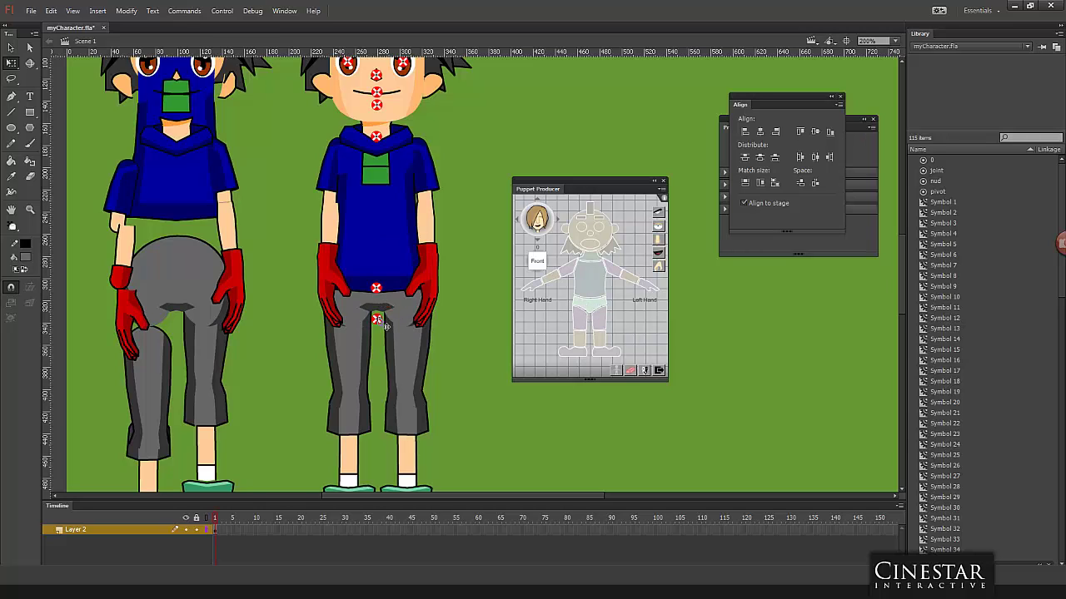
{"action": "left_click", "coordinate": [378, 321]}
{"action": "left_click_drag", "start_coordinate": [377, 320], "coordinate": [376, 302]}
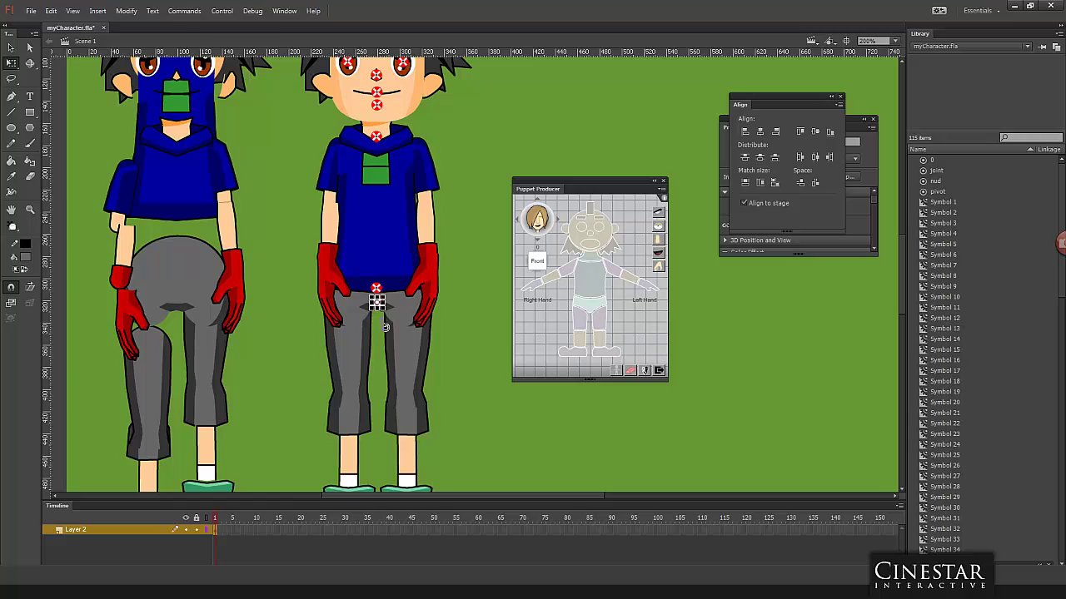
{"action": "left_click", "coordinate": [484, 292]}
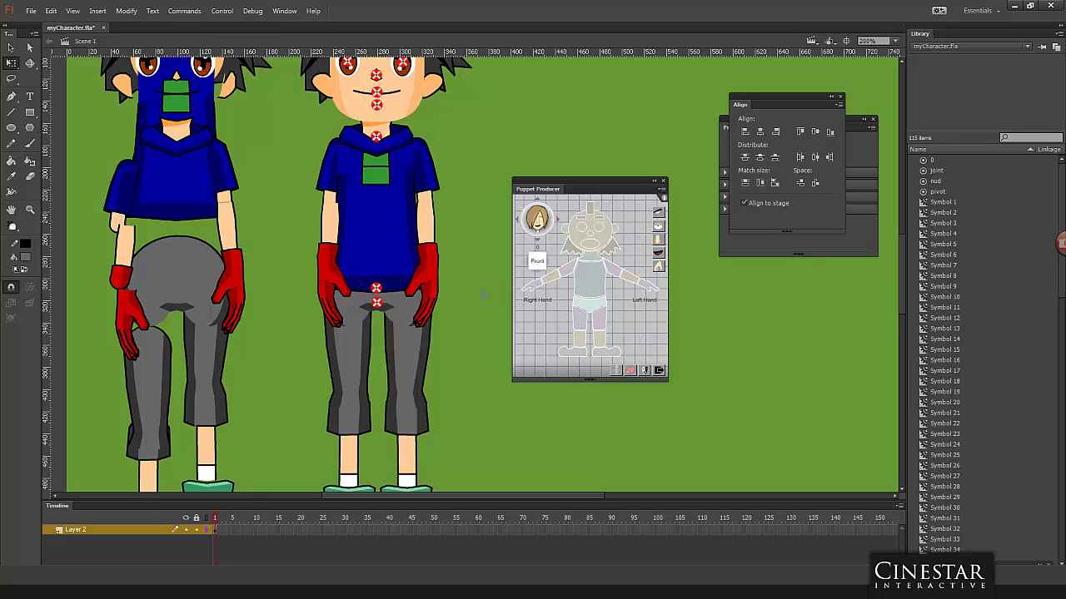
Step: Assign the character's right thigh, lower leg and shoe to the matching right-leg parts of the puppet template
{"action": "left_click", "coordinate": [365, 336]}
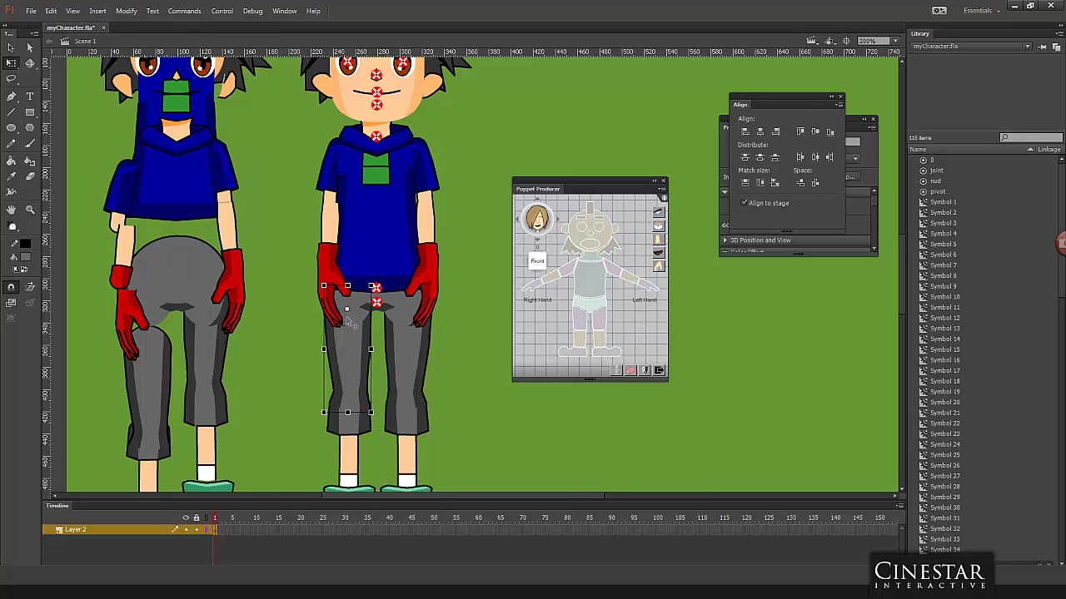
{"action": "left_click", "coordinate": [574, 323]}
{"action": "left_click", "coordinate": [364, 424]}
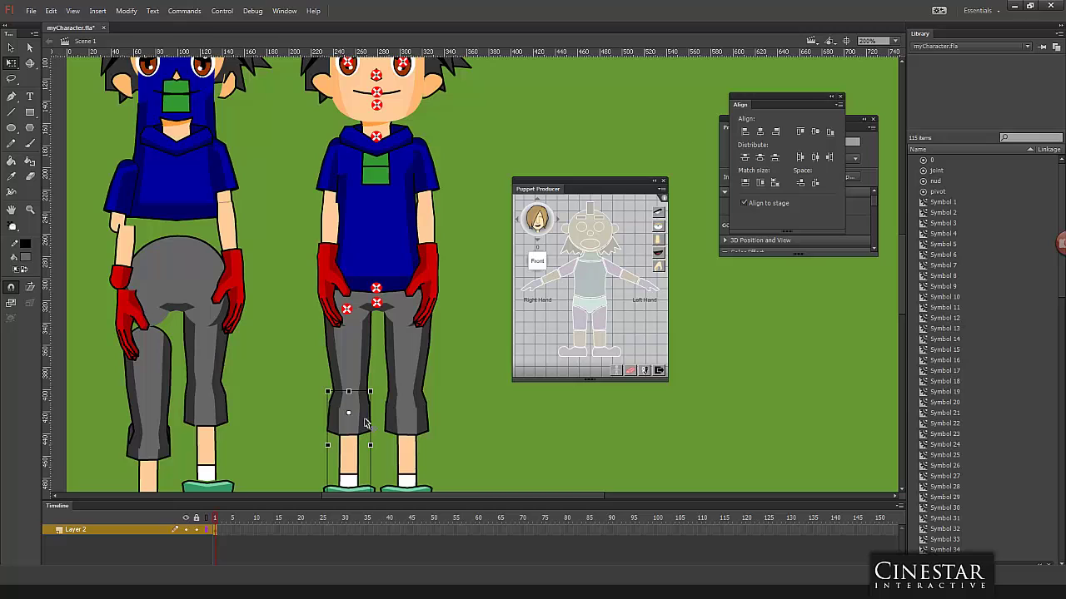
{"action": "left_click", "coordinate": [582, 342]}
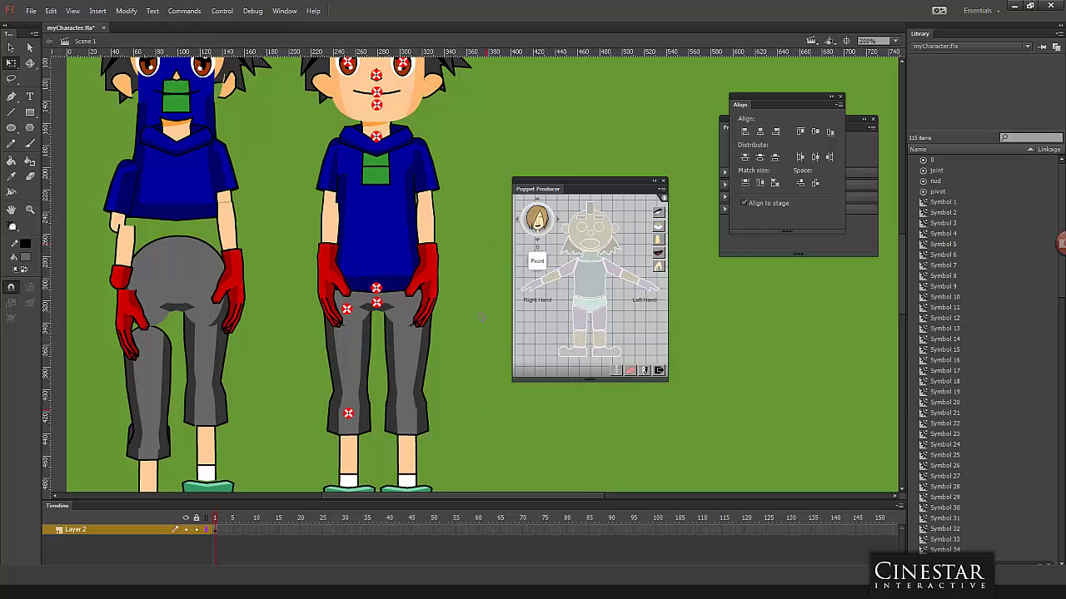
{"action": "scroll", "coordinate": [474, 333], "scroll_direction": "down", "scroll_amount": 3}
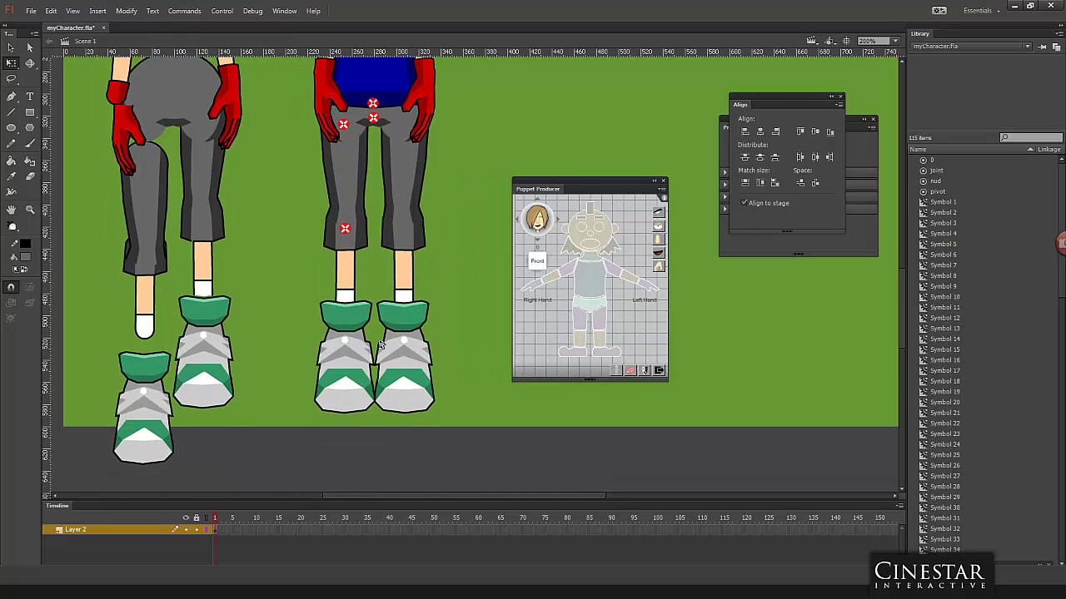
{"action": "left_click", "coordinate": [581, 358]}
Step: Assign the character's left shoe, lower leg and thigh to the matching left-leg parts of the puppet template
{"action": "left_click", "coordinate": [410, 338]}
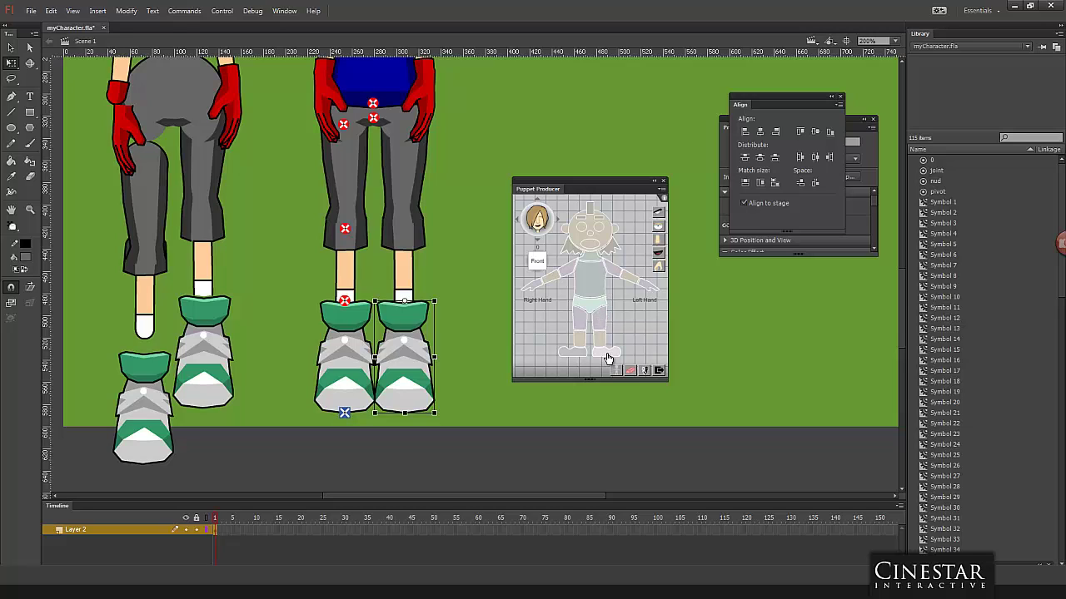
{"action": "left_click", "coordinate": [607, 355]}
{"action": "left_click", "coordinate": [408, 287]}
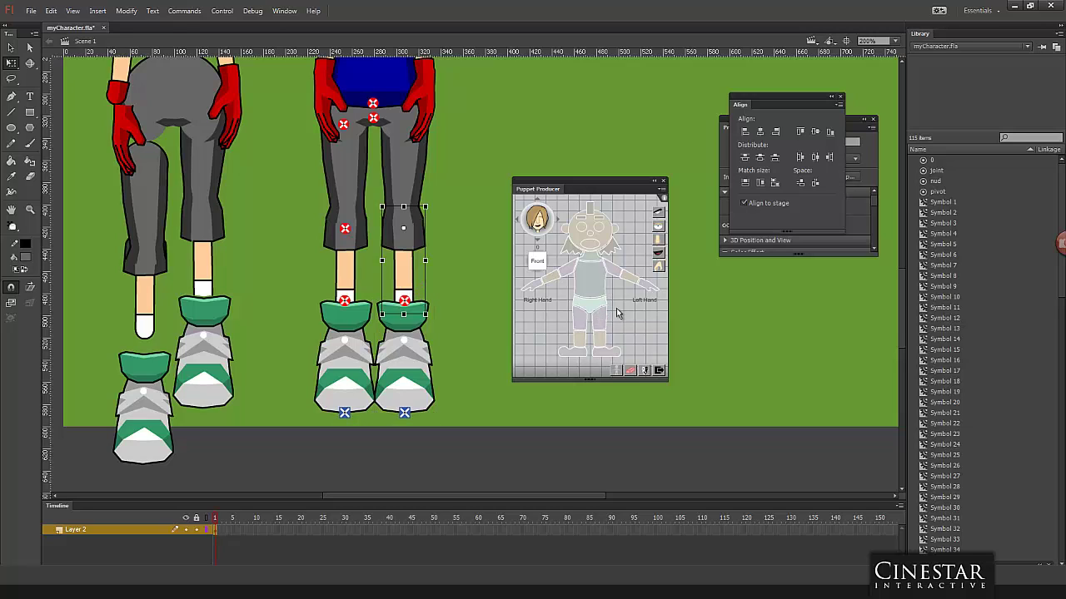
{"action": "left_click", "coordinate": [604, 338]}
{"action": "left_click", "coordinate": [416, 214]}
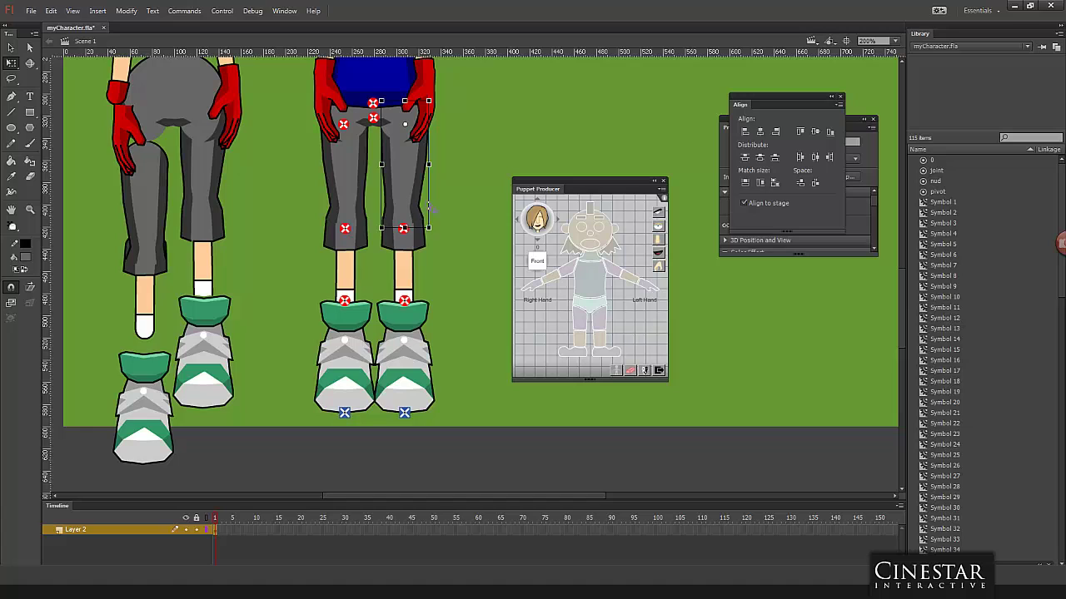
{"action": "left_click", "coordinate": [604, 318]}
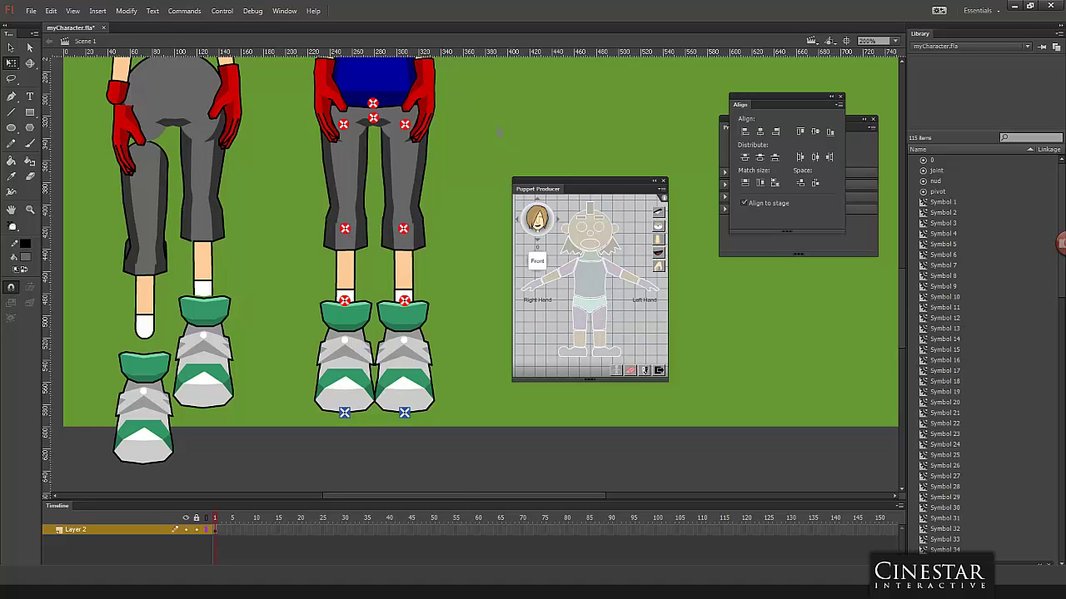
Step: Assign the character's right upper arm, forearm and gloved hand to the matching right-arm parts of the puppet template
{"action": "scroll", "coordinate": [486, 187], "scroll_direction": "up", "scroll_amount": 5}
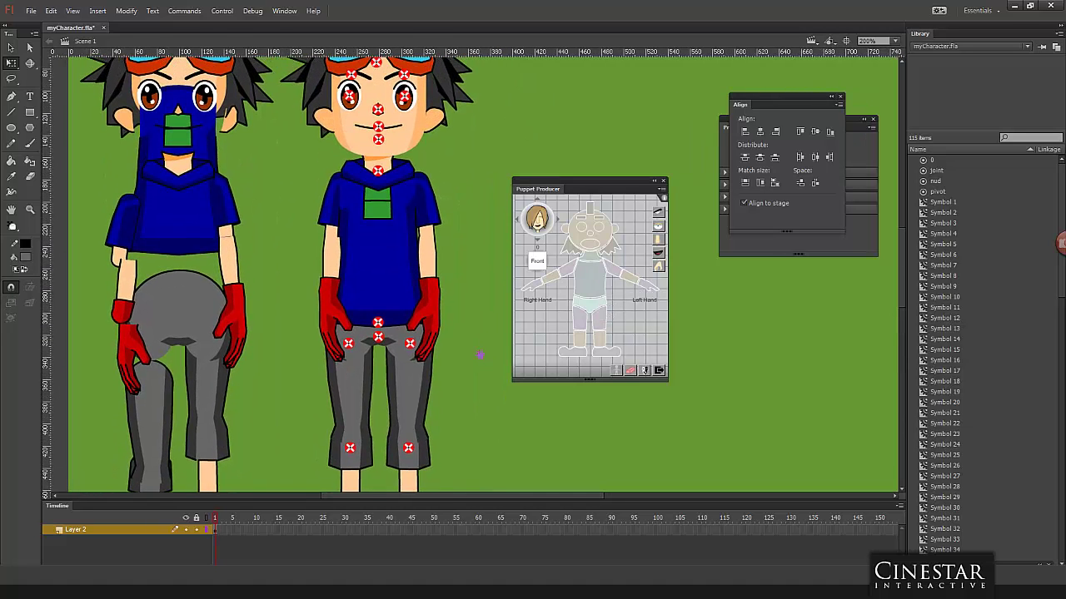
{"action": "left_click", "coordinate": [334, 218]}
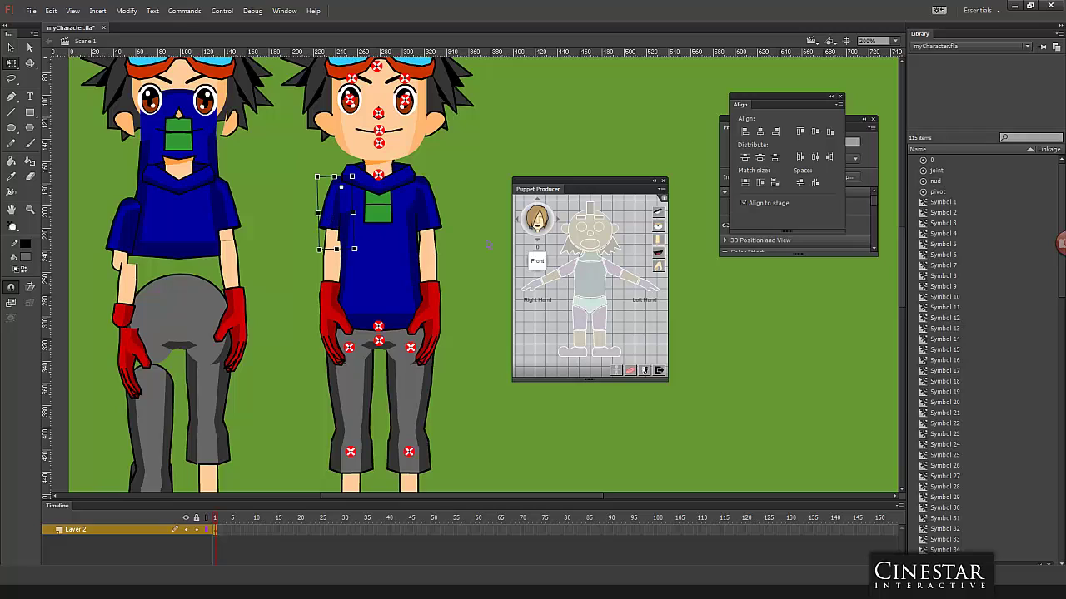
{"action": "left_click", "coordinate": [566, 268]}
{"action": "left_click", "coordinate": [331, 265]}
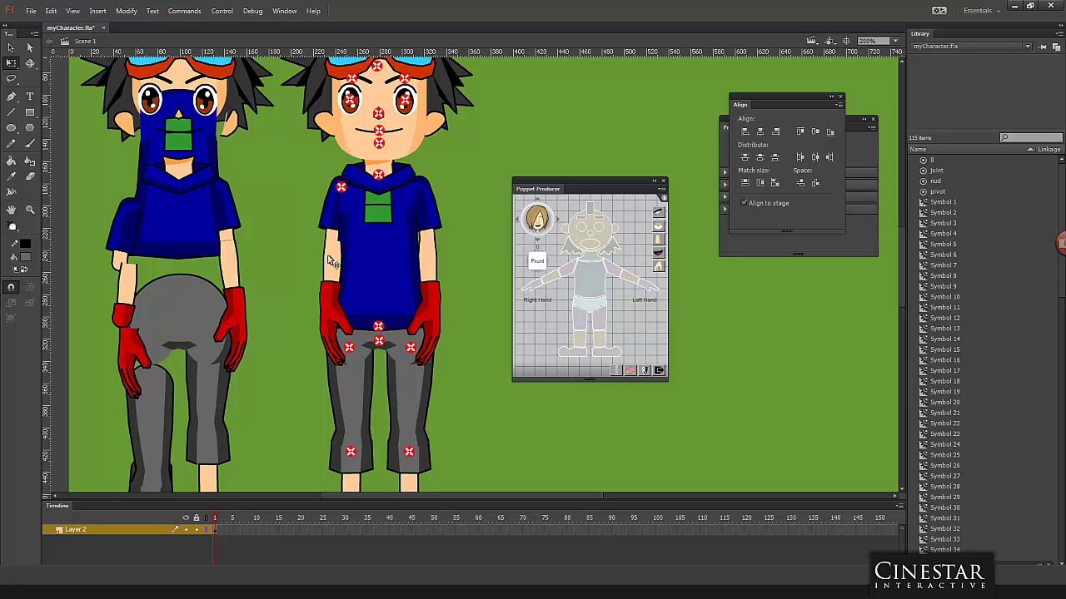
{"action": "left_click", "coordinate": [550, 283]}
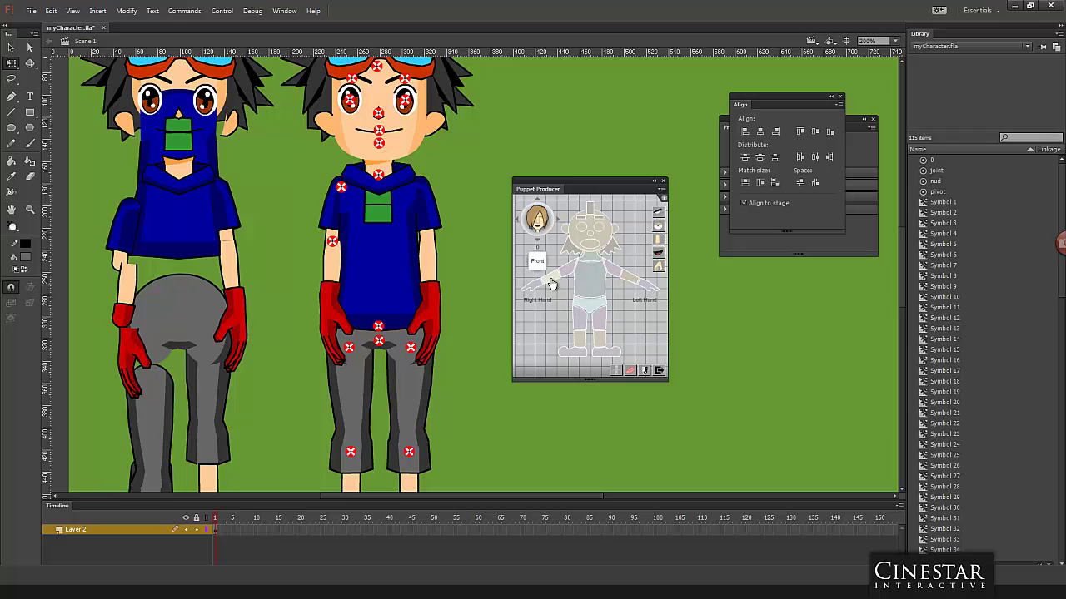
{"action": "left_click", "coordinate": [338, 309]}
{"action": "left_click", "coordinate": [520, 291]}
Step: Assign the character's left upper arm, forearm and gloved hand to the matching left-arm parts of the puppet template
{"action": "left_click", "coordinate": [435, 213]}
{"action": "left_click", "coordinate": [620, 276]}
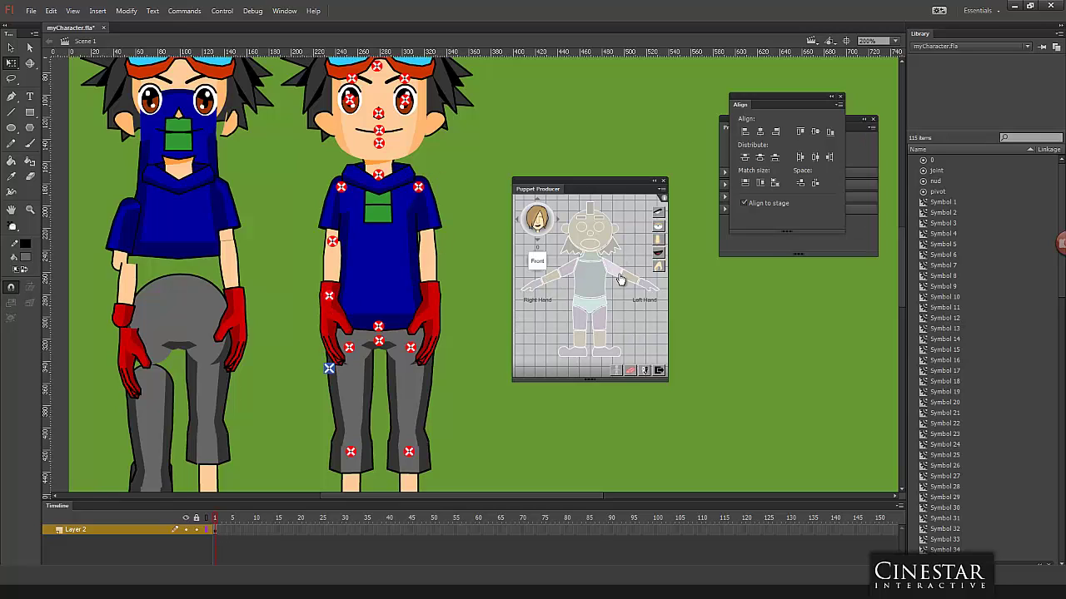
{"action": "left_click", "coordinate": [434, 265]}
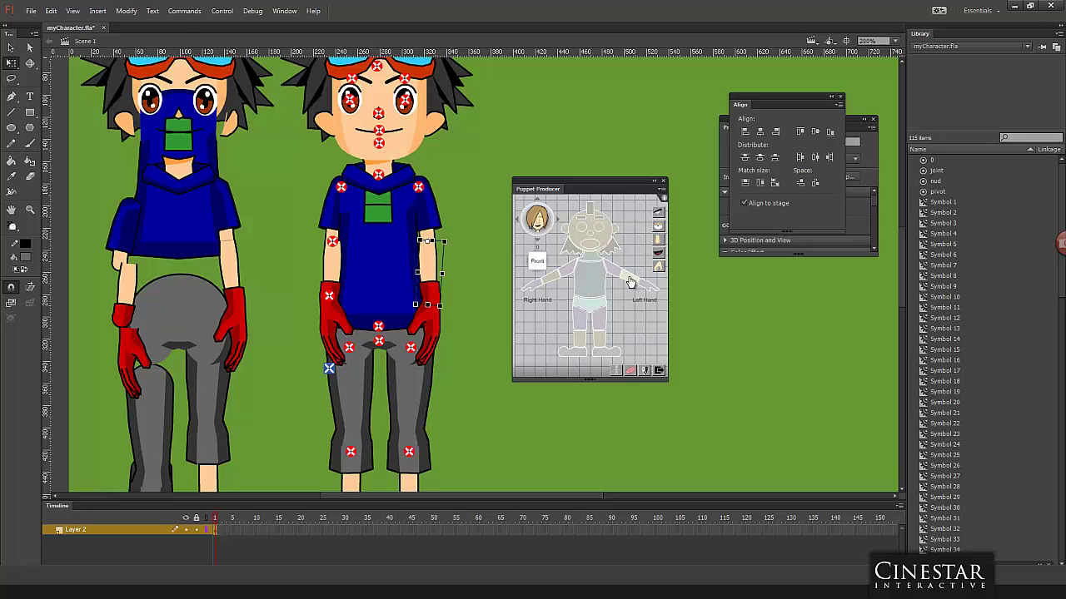
{"action": "left_click", "coordinate": [626, 277]}
{"action": "left_click", "coordinate": [435, 310]}
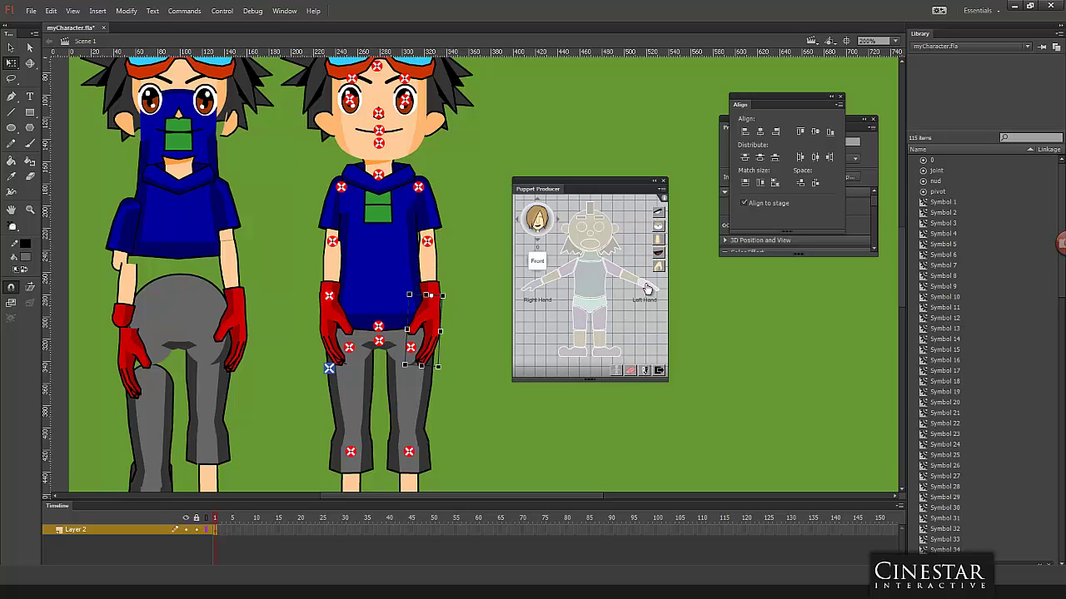
{"action": "left_click", "coordinate": [647, 289]}
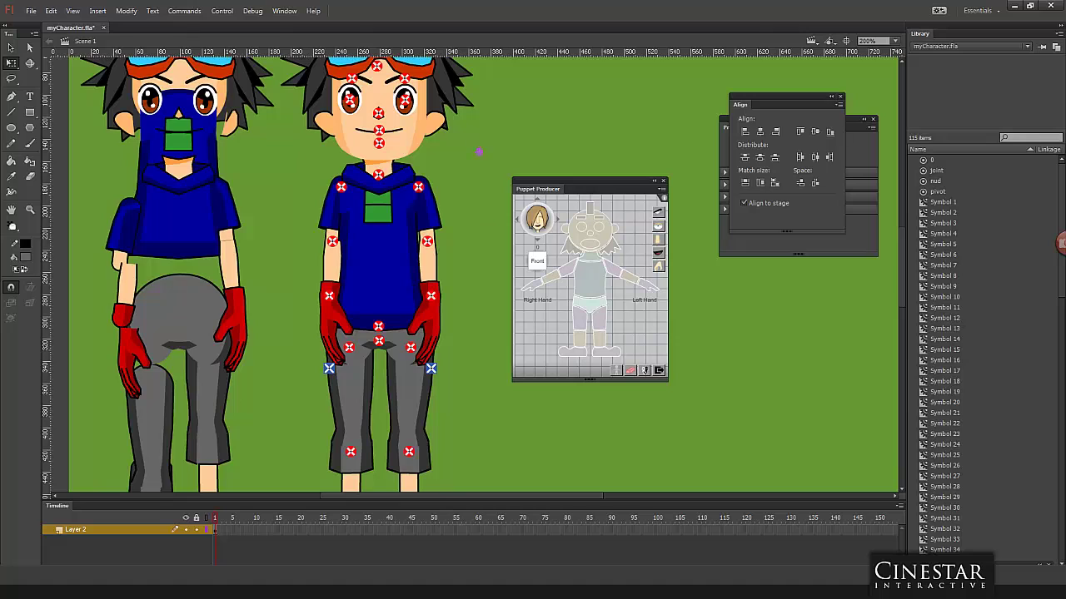
Step: Assign the character's right and left ears to the ears on the puppet template
{"action": "scroll", "coordinate": [482, 267], "scroll_direction": "up", "scroll_amount": 5}
{"action": "left_click", "coordinate": [338, 264]}
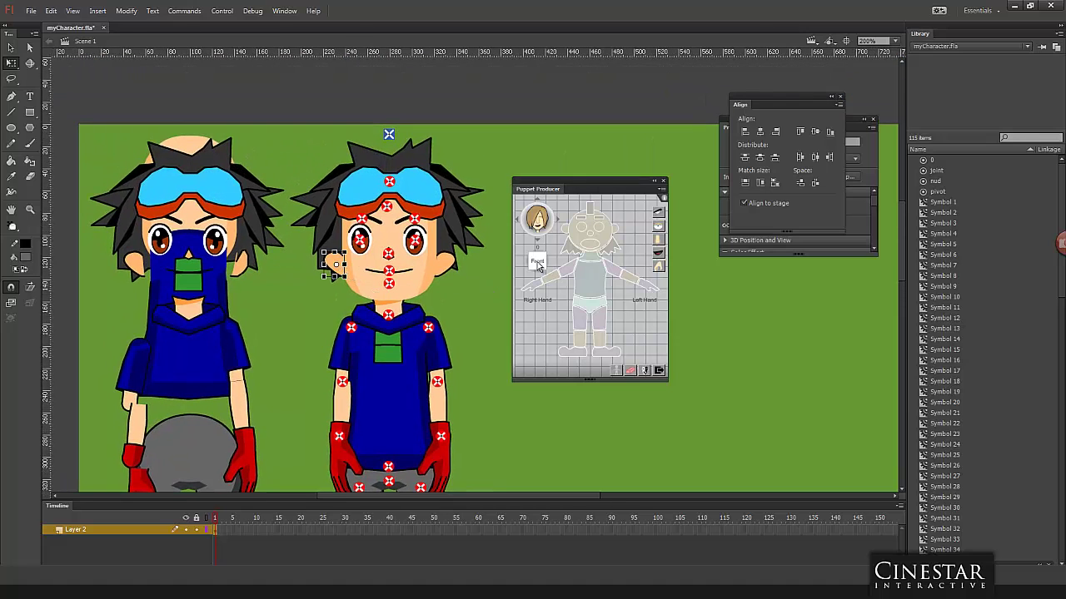
{"action": "left_click", "coordinate": [565, 230]}
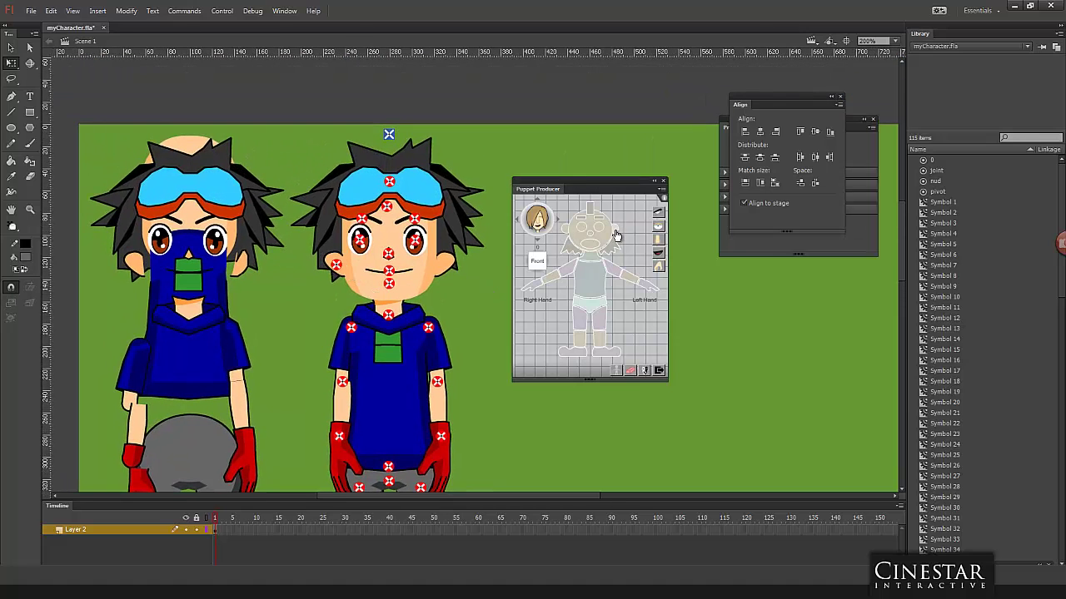
{"action": "left_click", "coordinate": [446, 268]}
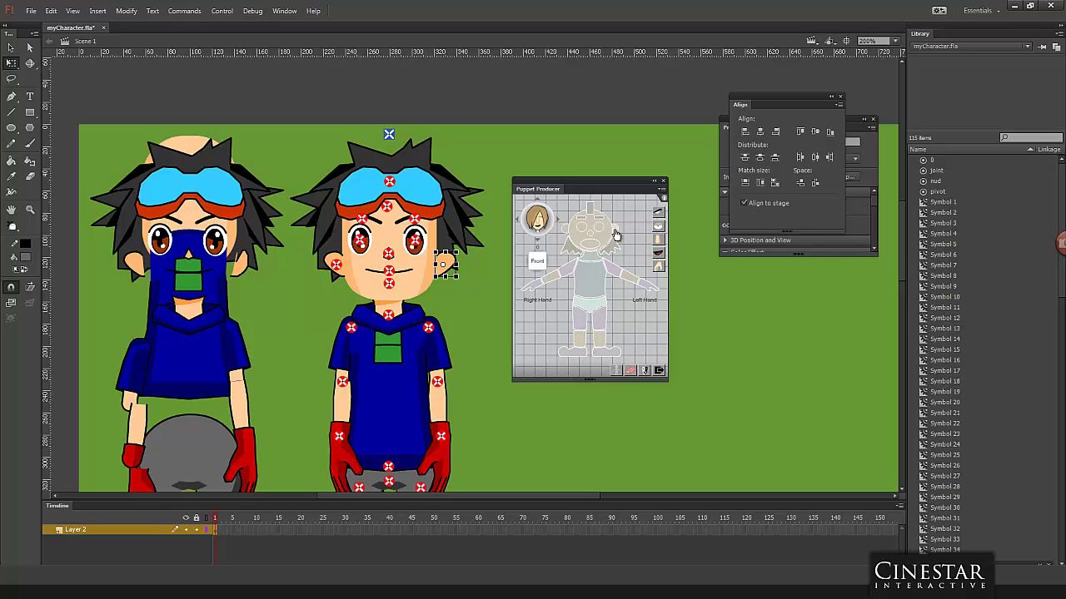
{"action": "left_click", "coordinate": [613, 232]}
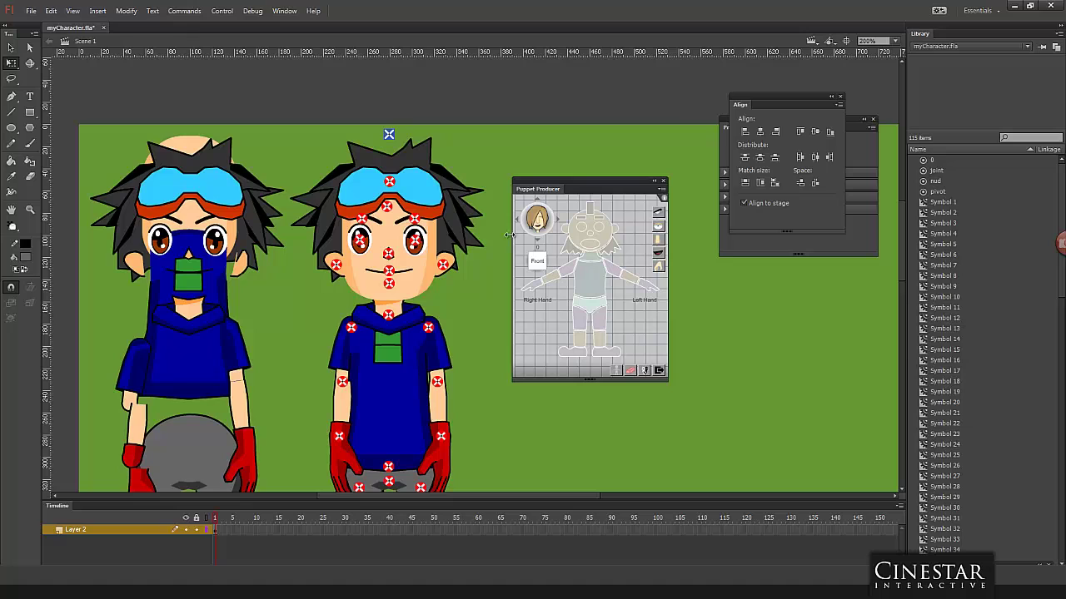
Step: Delete the disassembled copy of the character that has no joint markers from the stage
{"action": "key", "text": "ctrl+minus"}
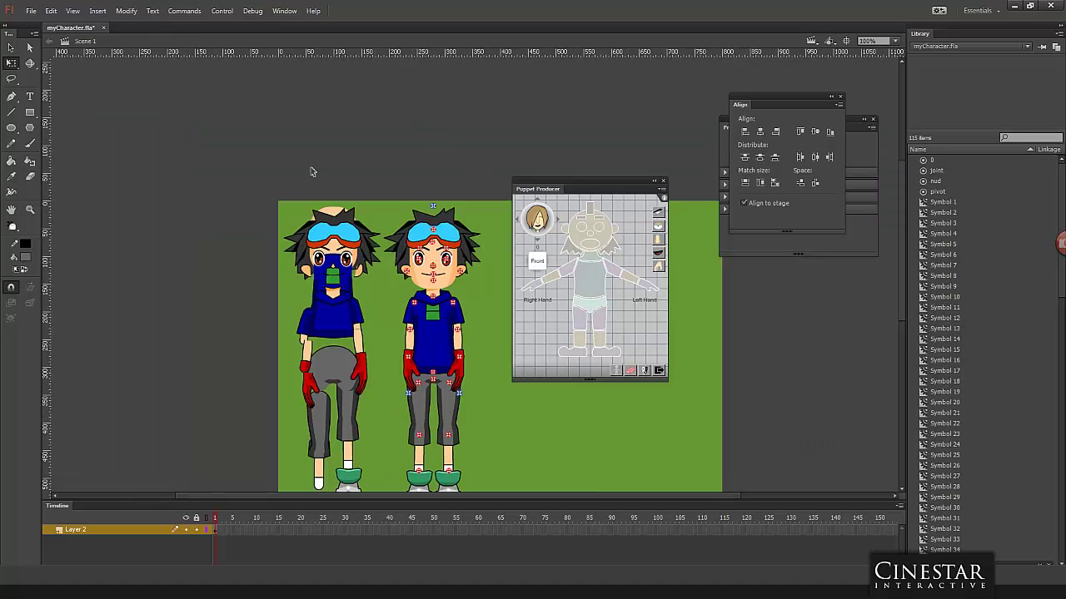
{"action": "scroll", "coordinate": [404, 253], "scroll_direction": "down", "scroll_amount": 3}
{"action": "left_click_drag", "start_coordinate": [252, 96], "coordinate": [372, 468]}
{"action": "key", "text": "Delete"}
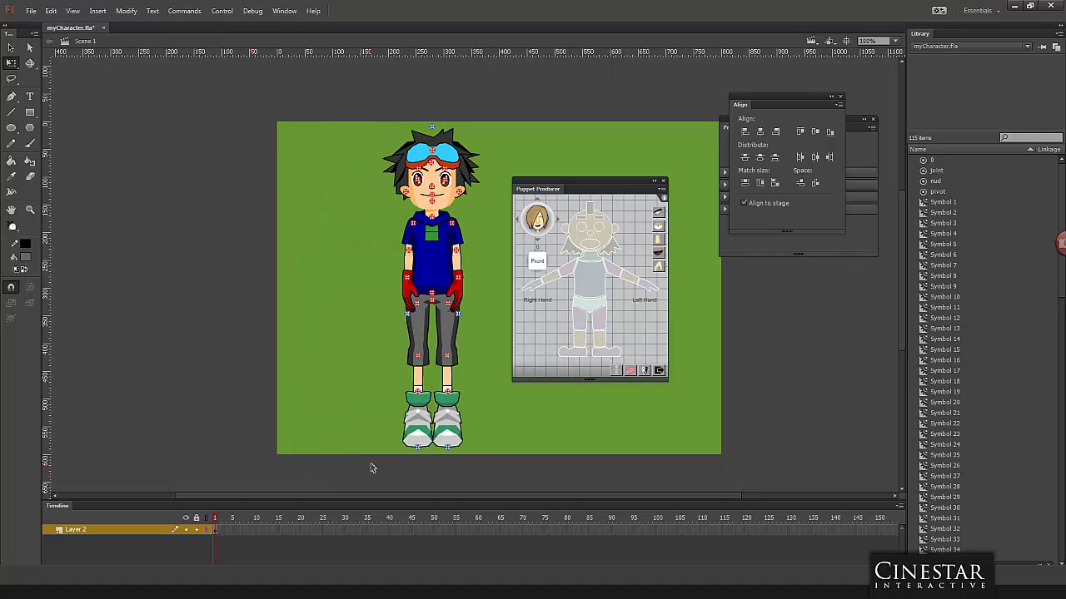
Step: Move the whole tagged character, including its joint markers, horizontally to the left edge of the stage
{"action": "left_click_drag", "start_coordinate": [466, 121], "coordinate": [312, 481]}
{"action": "key", "text": "shift+Left"}
{"action": "key", "text": "shift+Left"}
{"action": "key", "text": "shift+Left"}
{"action": "key", "text": "shift+Left"}
{"action": "key", "text": "shift+Left"}
{"action": "key", "text": "shift+Left"}
{"action": "key", "text": "shift+Left"}
{"action": "key", "text": "shift+Left"}
{"action": "key", "text": "shift+Left"}
{"action": "key", "text": "shift+Left"}
{"action": "key", "text": "shift+Left"}
{"action": "key", "text": "shift+Left"}
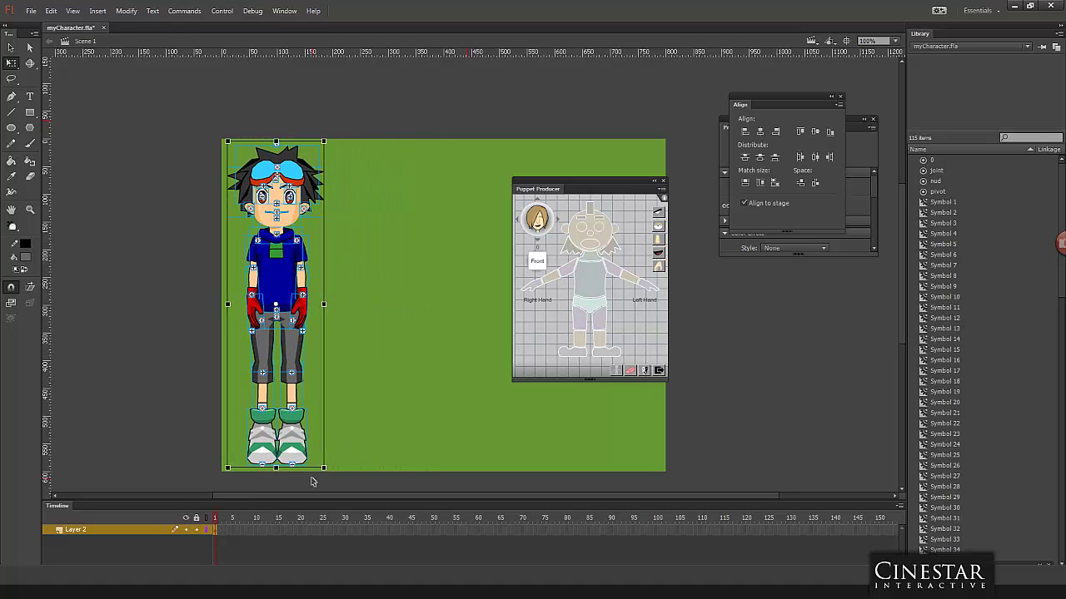
{"action": "left_click", "coordinate": [397, 208]}
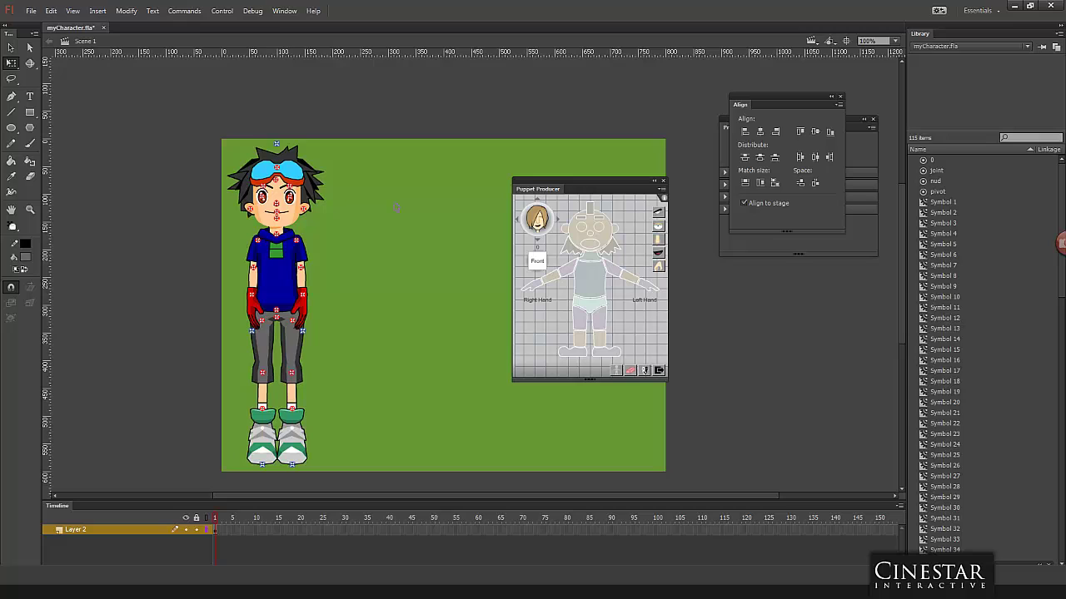
Step: Open the character's right eyebrow symbol for editing and display the Eyebrows expression list in Puppet Producer
{"action": "left_click", "coordinate": [265, 188]}
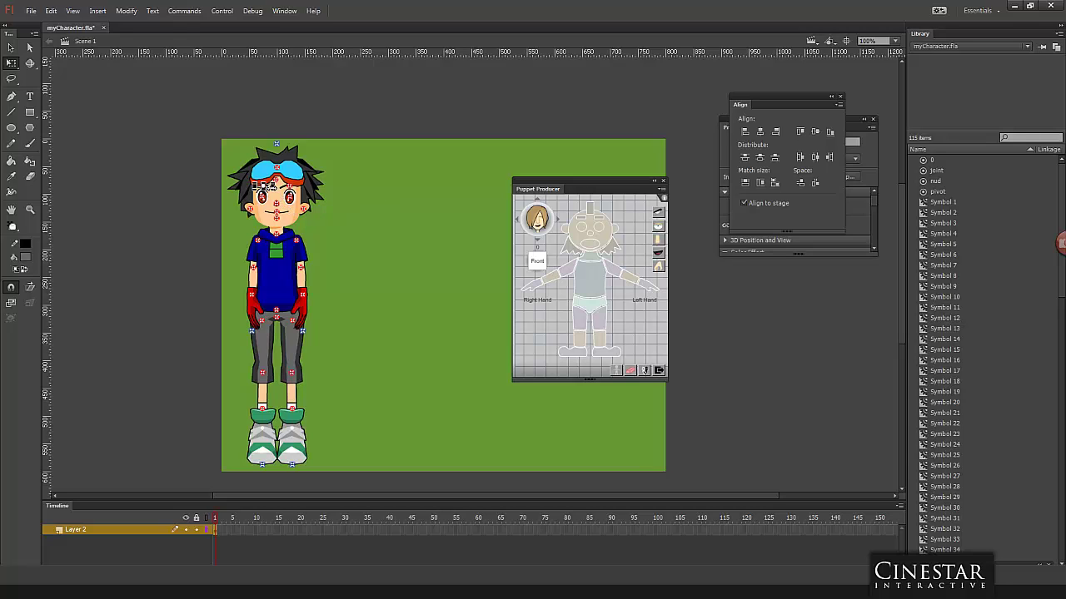
{"action": "key", "text": "ctrl+equal"}
{"action": "key", "text": "ctrl+equal"}
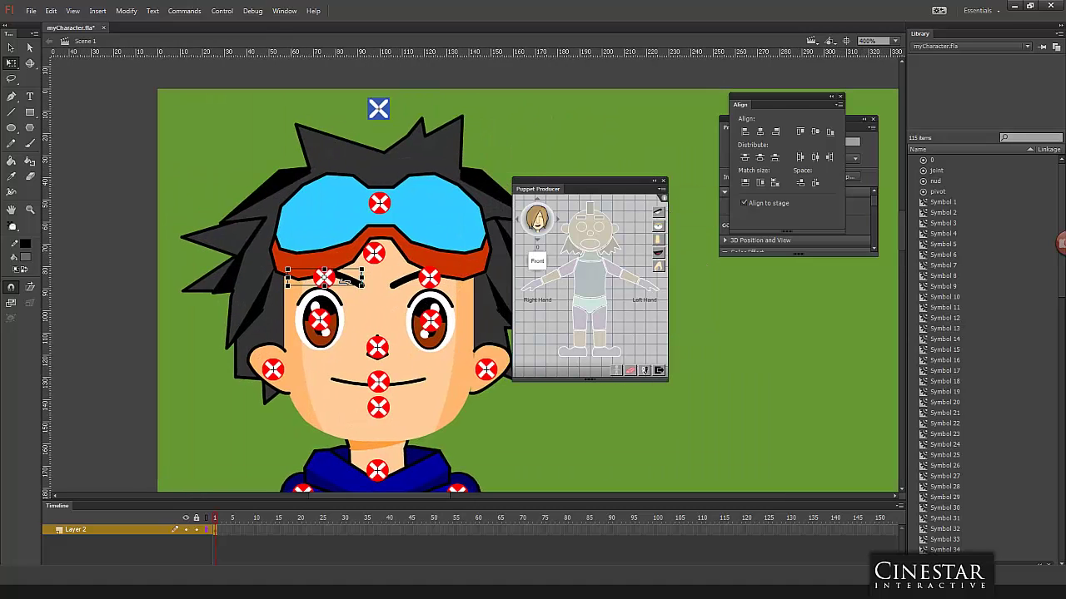
{"action": "double_click", "coordinate": [353, 284]}
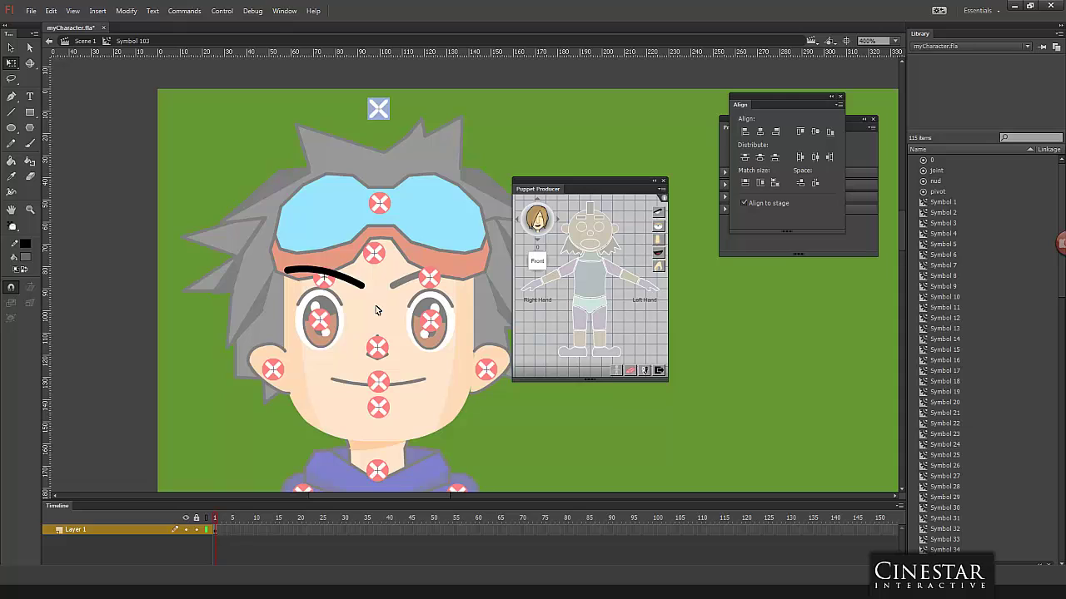
{"action": "left_click", "coordinate": [658, 214]}
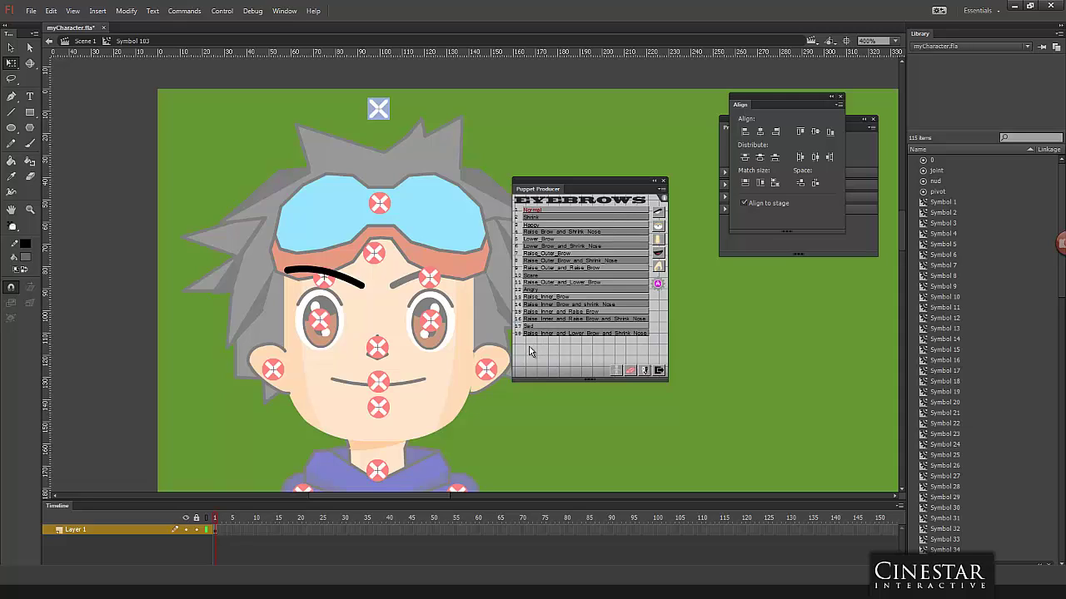
Step: Fill the eyebrow symbol's timeline with keyframes from frame 2 through frame 18, repeating the normal eyebrow drawing
{"action": "left_click", "coordinate": [333, 277]}
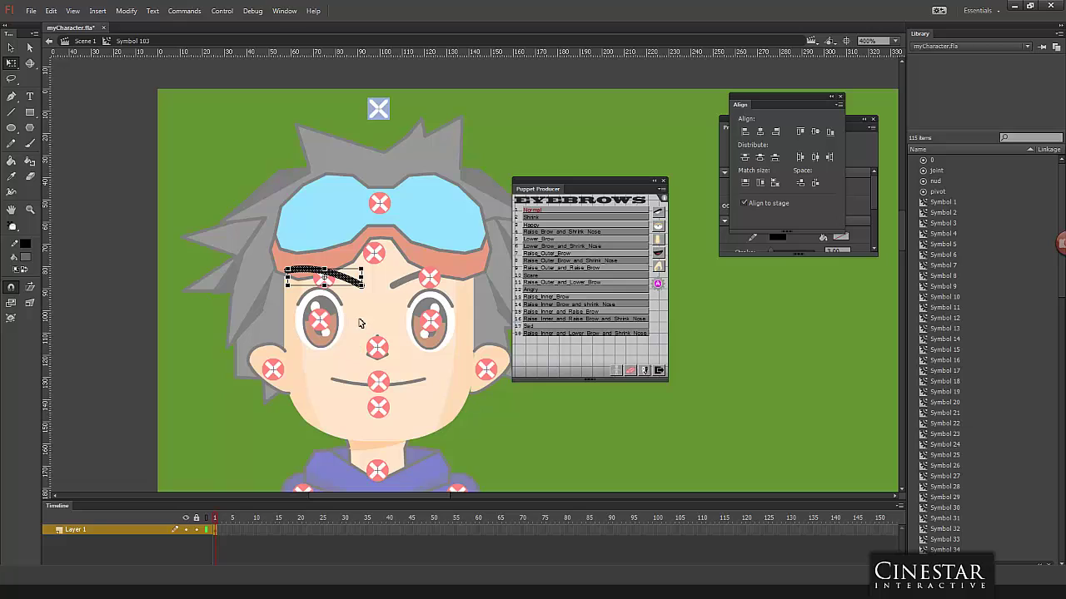
{"action": "left_click", "coordinate": [300, 362]}
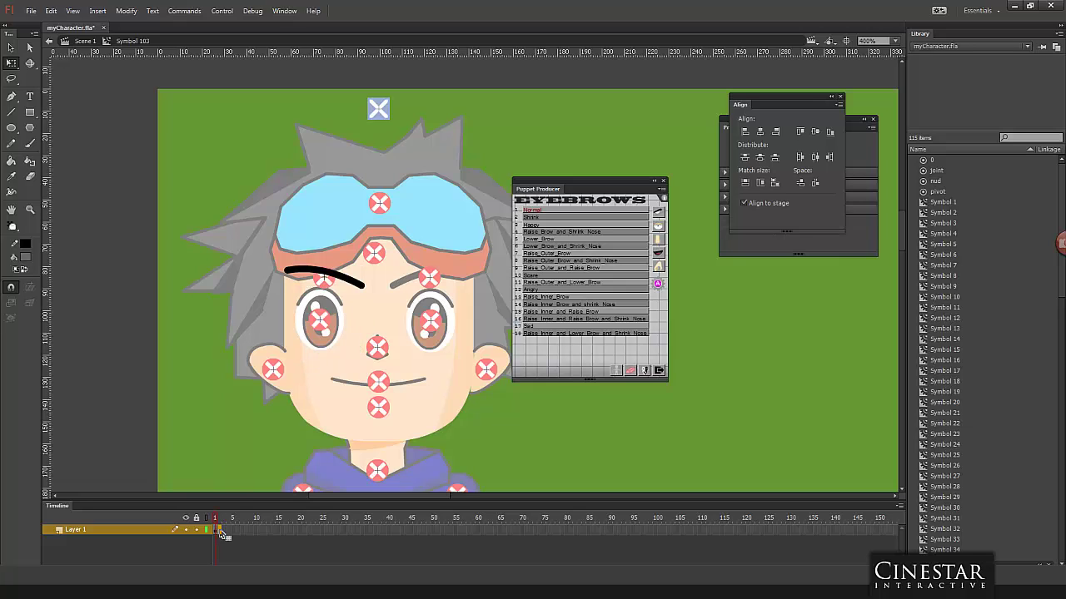
{"action": "left_click_drag", "start_coordinate": [223, 533], "coordinate": [286, 530]}
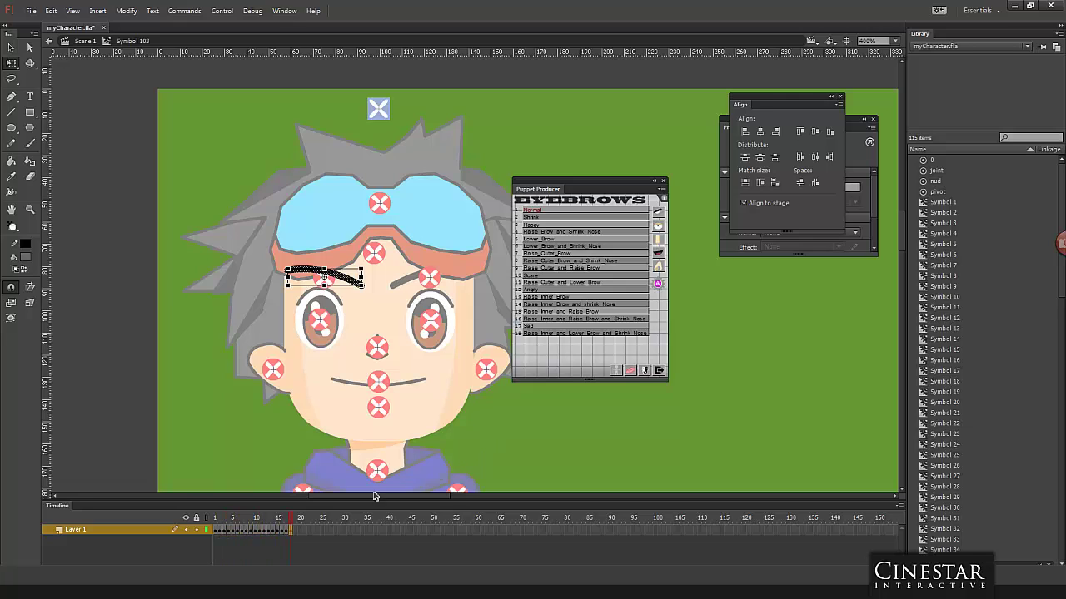
Step: Shape the Shrink eyebrow on frame 2 by bending its curve downward and lowering it slightly
{"action": "left_click", "coordinate": [219, 533]}
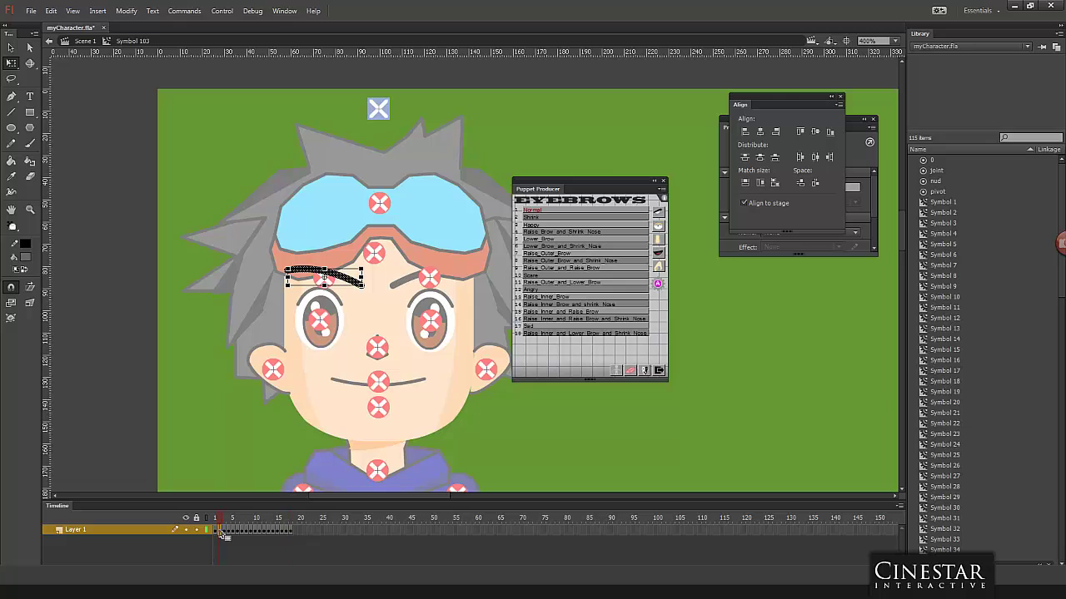
{"action": "left_click", "coordinate": [339, 298]}
{"action": "left_click", "coordinate": [327, 285]}
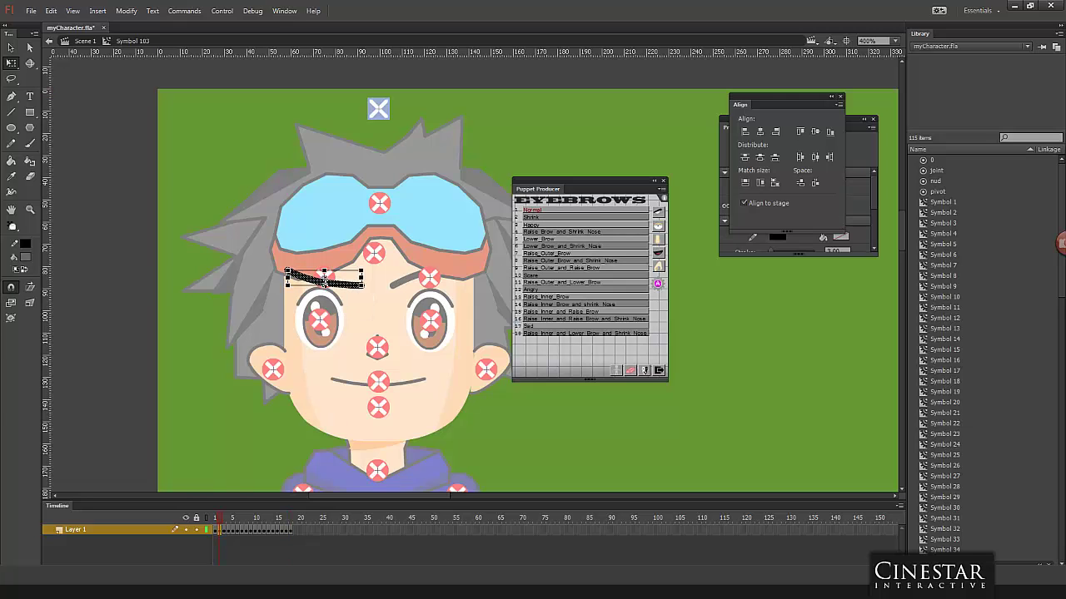
{"action": "left_click_drag", "start_coordinate": [323, 278], "coordinate": [325, 276]}
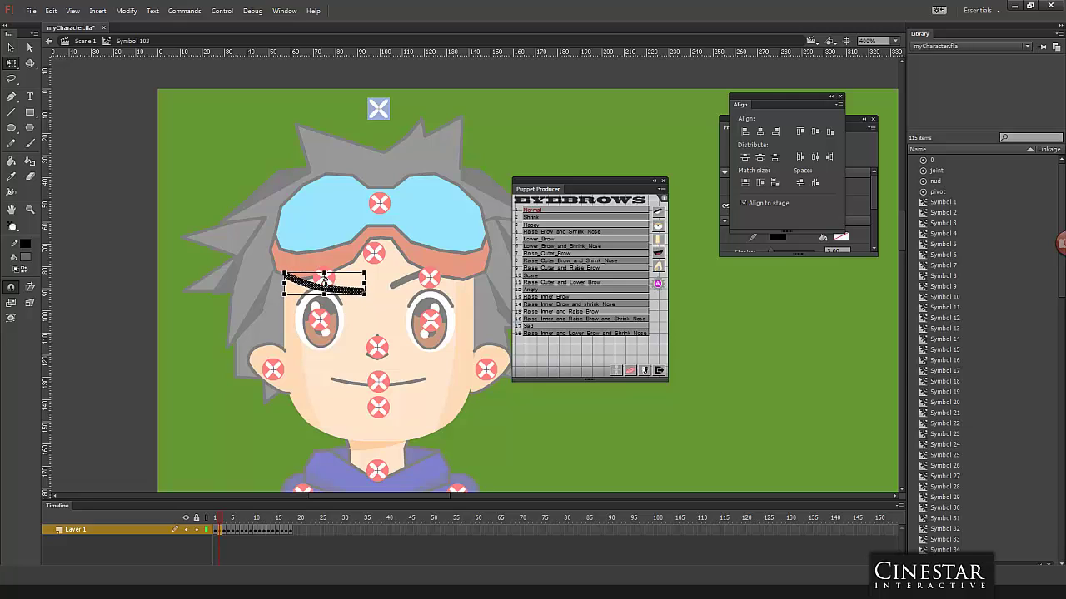
Step: Shape the Happy eyebrow on frame 3 by arching the curve upward and lifting its inner end
{"action": "left_click", "coordinate": [225, 531]}
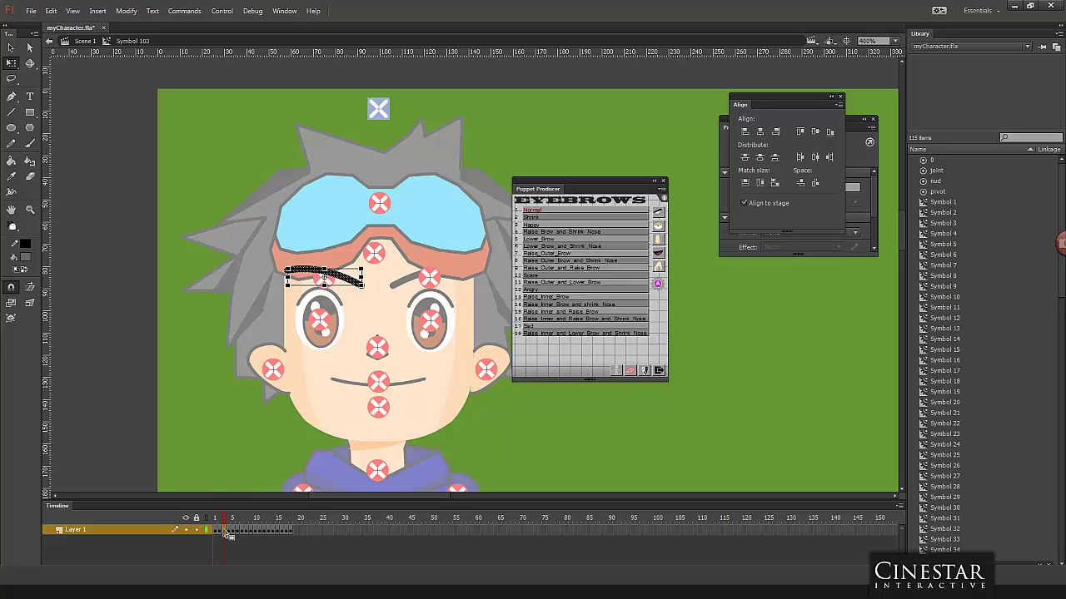
{"action": "left_click", "coordinate": [344, 265]}
{"action": "left_click_drag", "start_coordinate": [342, 278], "coordinate": [341, 267]}
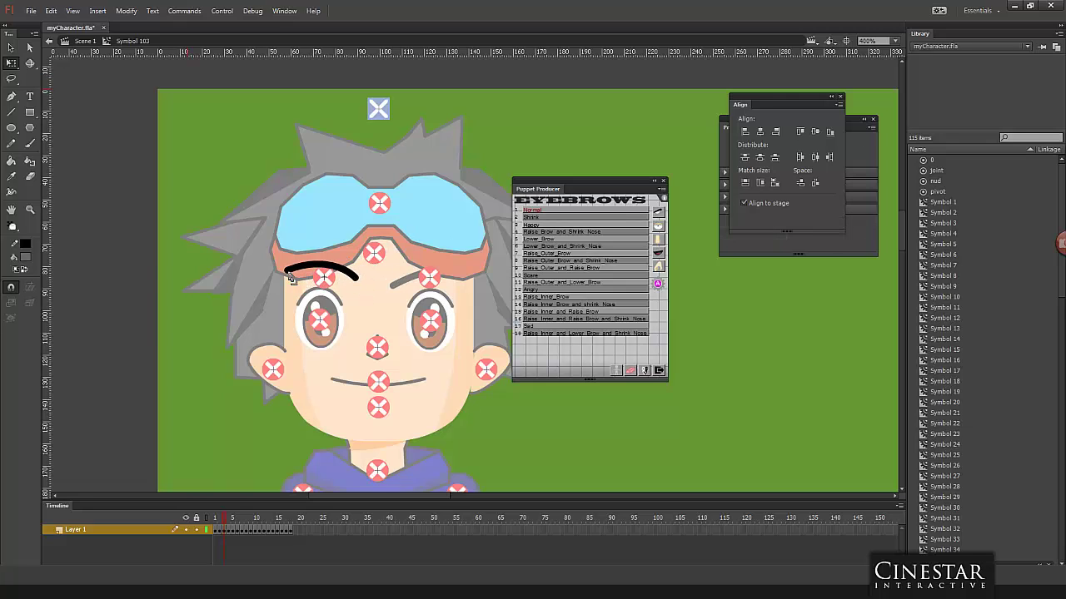
{"action": "mouse_move", "coordinate": [292, 278]}
{"action": "left_mouse_down"}
{"action": "mouse_move", "coordinate": [325, 260]}
{"action": "mouse_move", "coordinate": [337, 270]}
{"action": "left_mouse_up"}
Step: Shape the Raise_Brow_and_Shrink_Nose eyebrow on frame 4 by raising it and pulling its inner end downward
{"action": "left_click", "coordinate": [230, 529]}
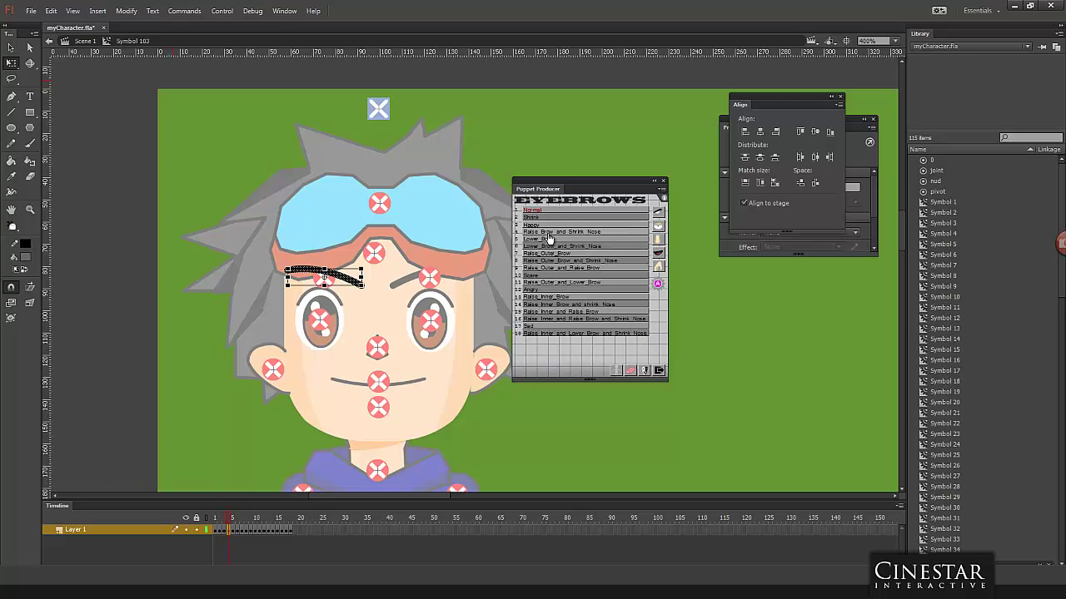
{"action": "left_click", "coordinate": [331, 281]}
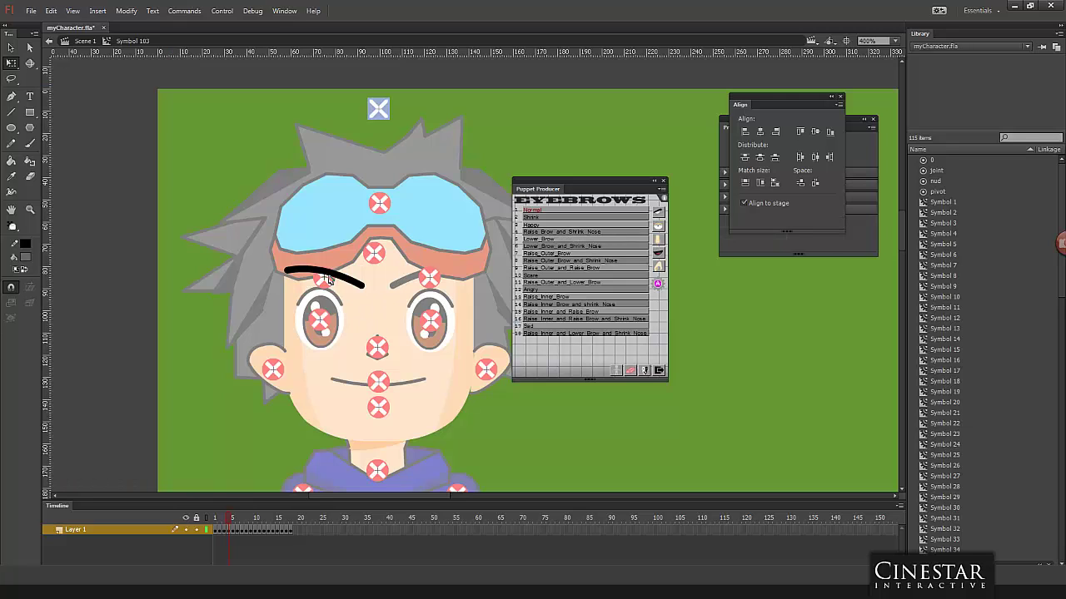
{"action": "key", "text": "ctrl+z"}
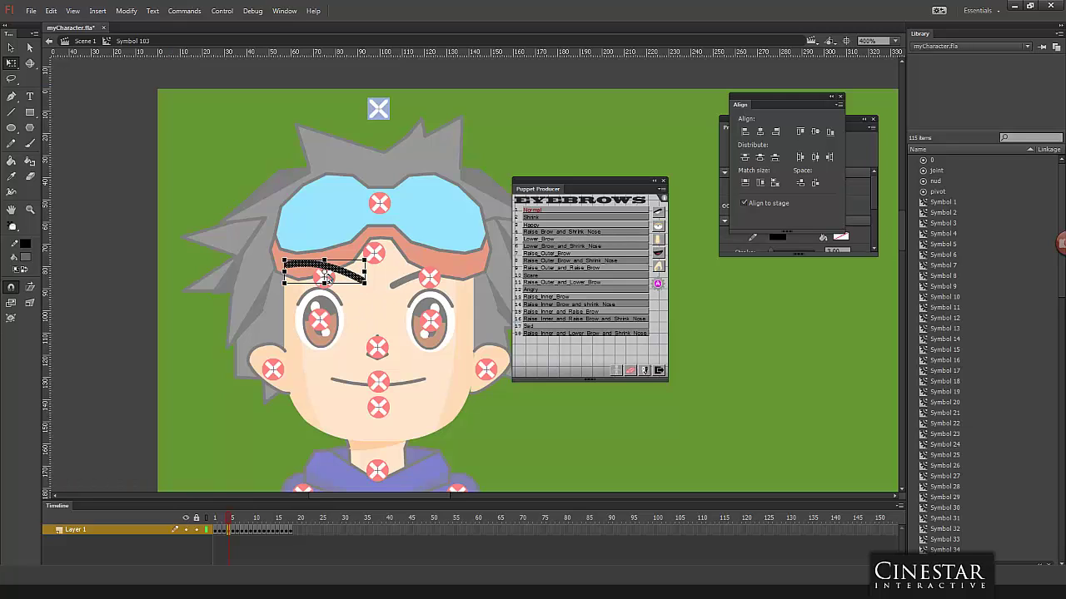
{"action": "left_click", "coordinate": [368, 293]}
{"action": "mouse_move", "coordinate": [364, 285]}
{"action": "left_mouse_down"}
{"action": "mouse_move", "coordinate": [366, 301]}
{"action": "mouse_move", "coordinate": [338, 284]}
{"action": "left_mouse_up"}
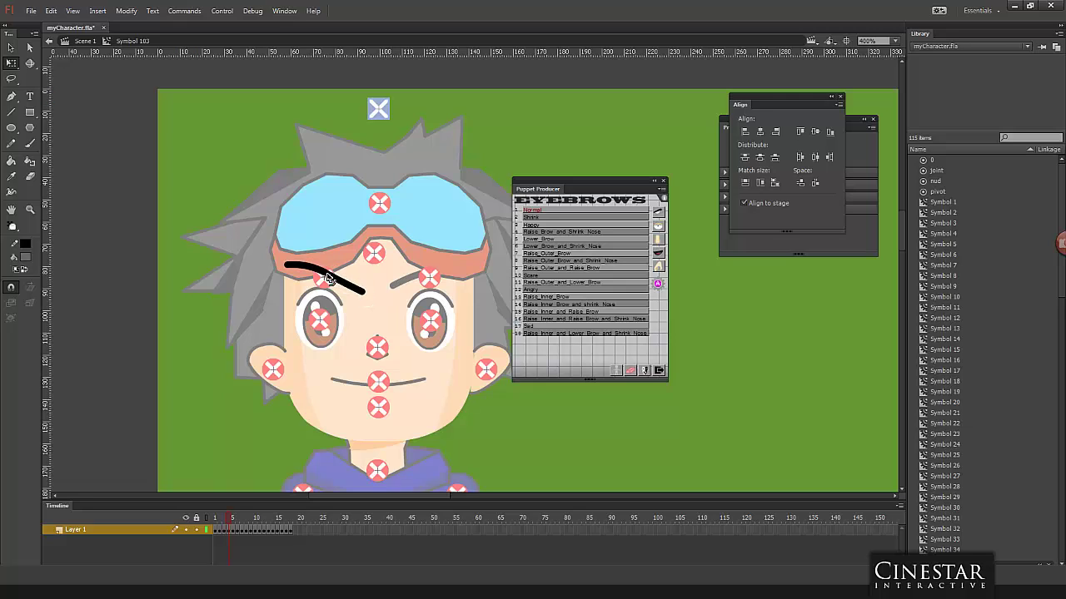
{"action": "key", "text": "ctrl+z"}
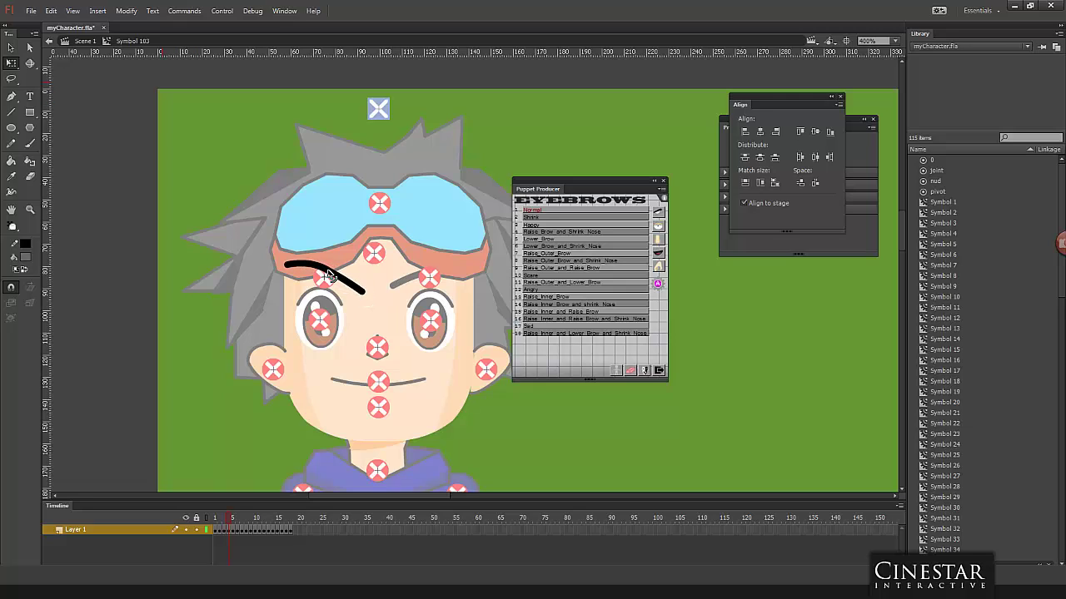
Step: Create the Lower_Brow pose on frame 5 by moving the whole eyebrow down toward the eye
{"action": "left_click", "coordinate": [234, 531]}
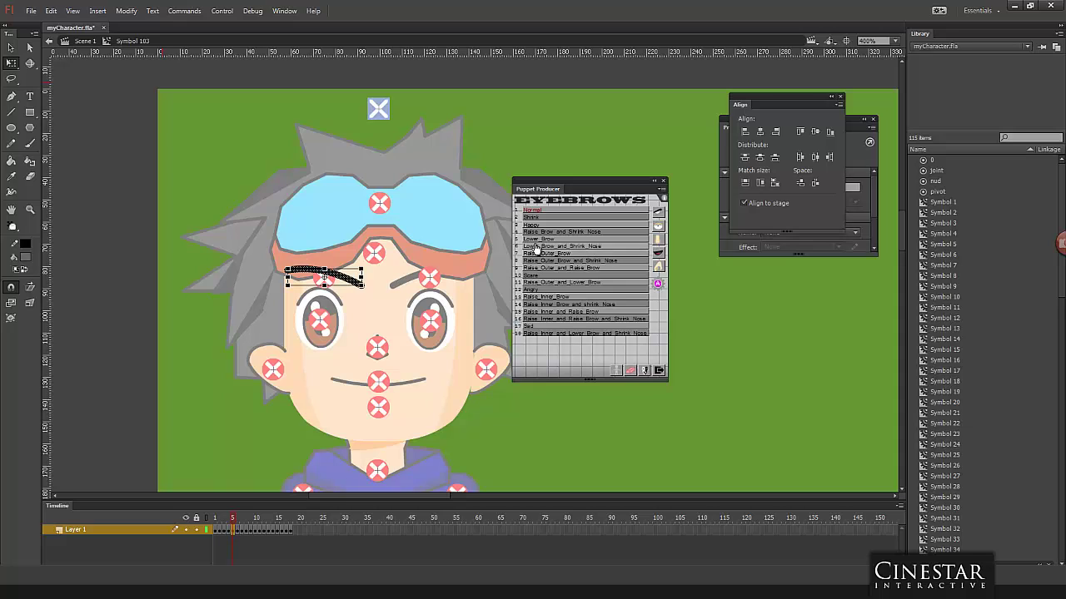
{"action": "left_click", "coordinate": [333, 281]}
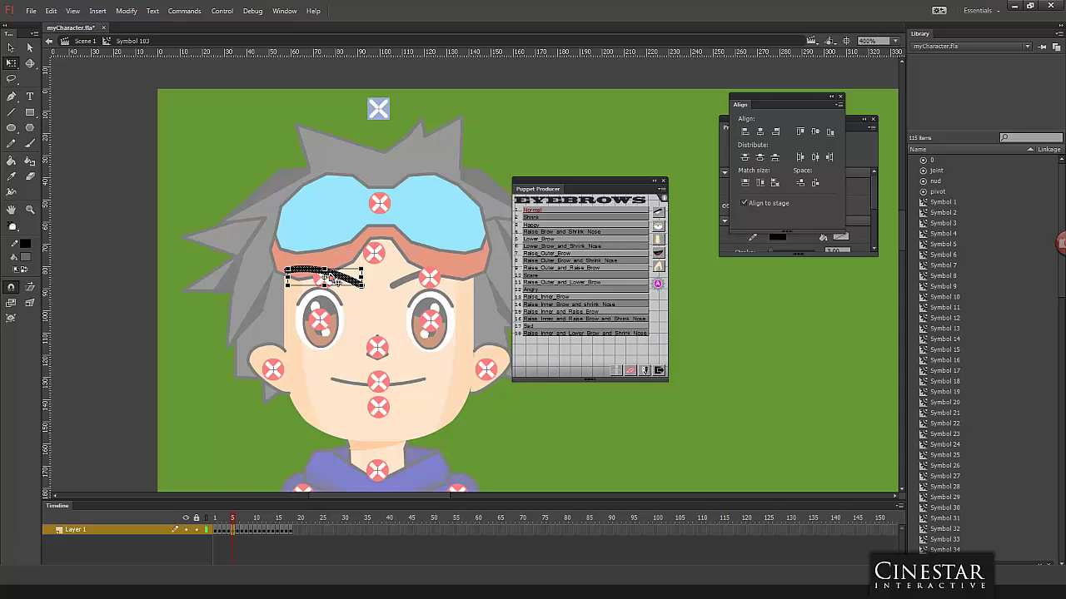
{"action": "key", "text": "Down"}
{"action": "key", "text": "Down"}
{"action": "key", "text": "Down"}
{"action": "key", "text": "Down"}
{"action": "key", "text": "Down"}
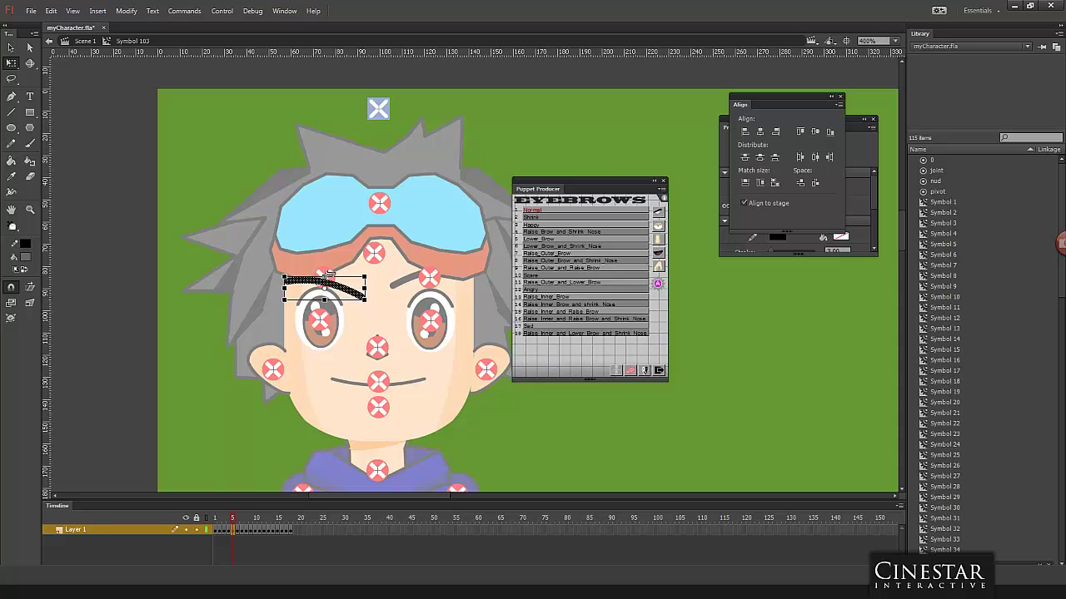
Step: Shape the Lower_Brow_and_Shrink_Nose eyebrow on frame 6 by lowering it and bending its inner part downward
{"action": "left_click", "coordinate": [237, 530]}
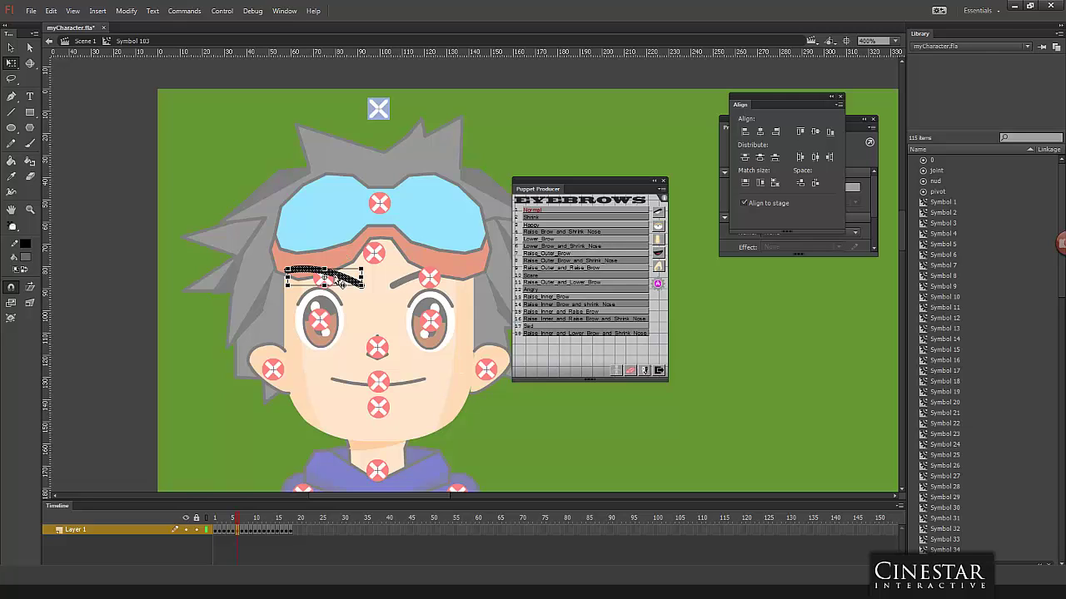
{"action": "left_click", "coordinate": [329, 278]}
{"action": "mouse_move", "coordinate": [335, 276]}
{"action": "left_mouse_down"}
{"action": "mouse_move", "coordinate": [355, 310]}
{"action": "mouse_move", "coordinate": [335, 293]}
{"action": "left_mouse_up"}
{"action": "left_click", "coordinate": [353, 322]}
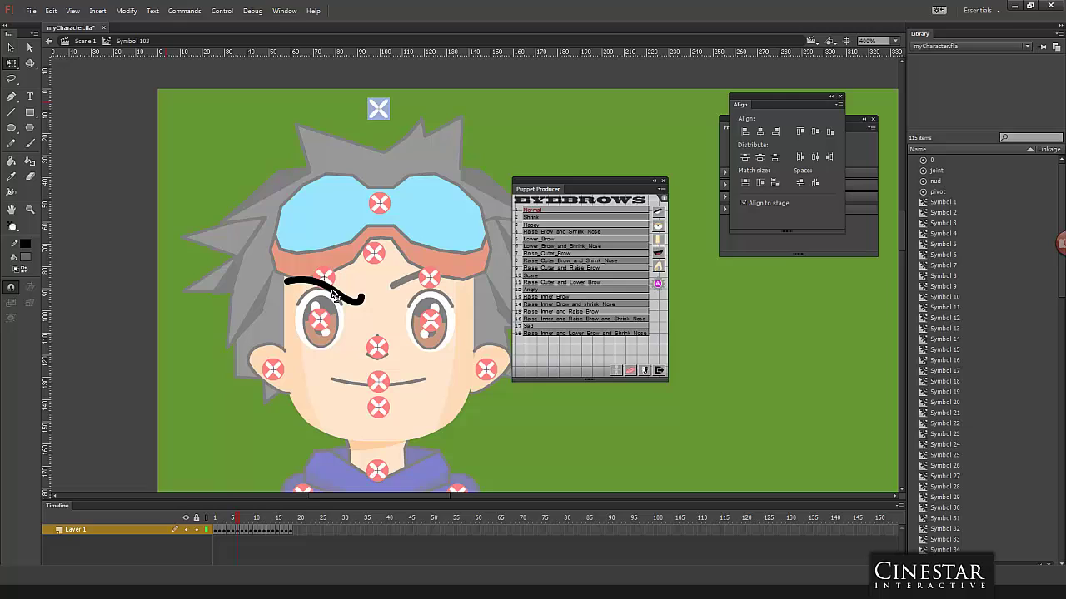
Step: Shape the Raise_Outer_Brow eyebrow on frame 7 by lifting its outer end and keeping the inner end in place
{"action": "left_click", "coordinate": [243, 533]}
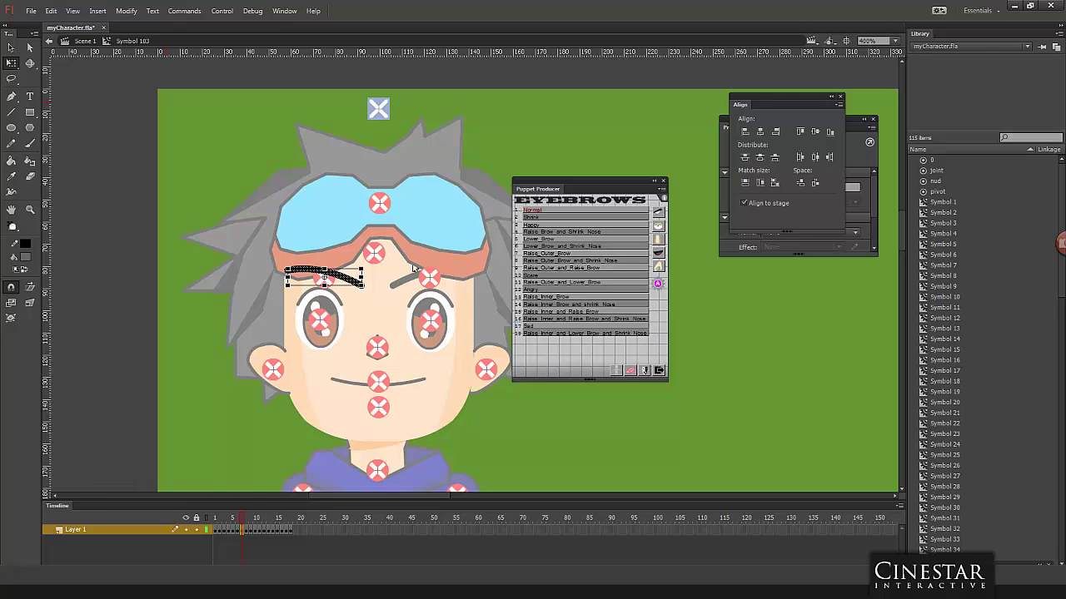
{"action": "left_click", "coordinate": [319, 262]}
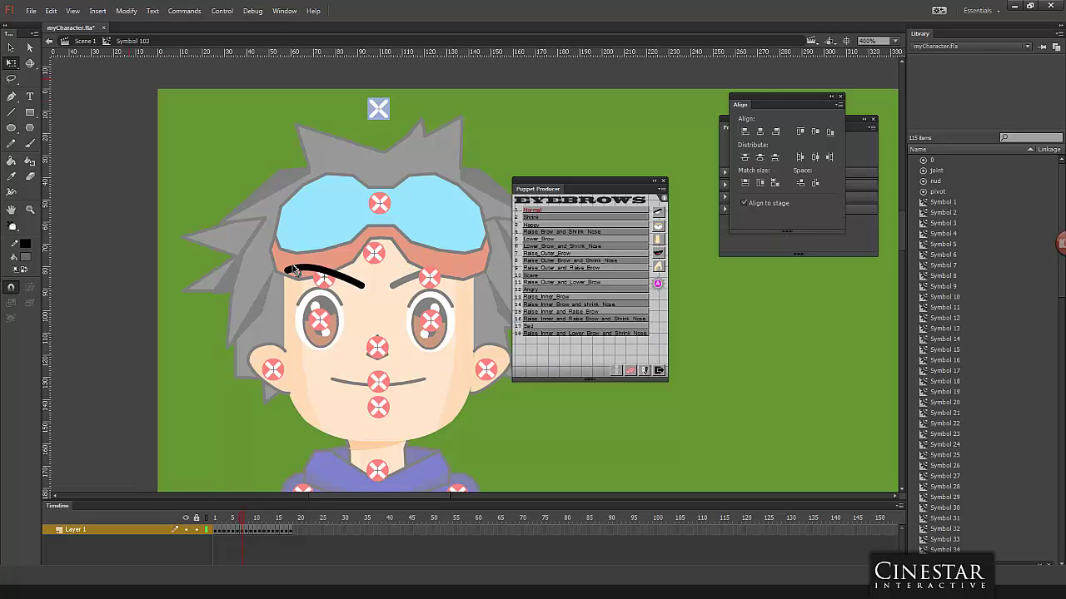
{"action": "left_click_drag", "start_coordinate": [287, 271], "coordinate": [326, 271]}
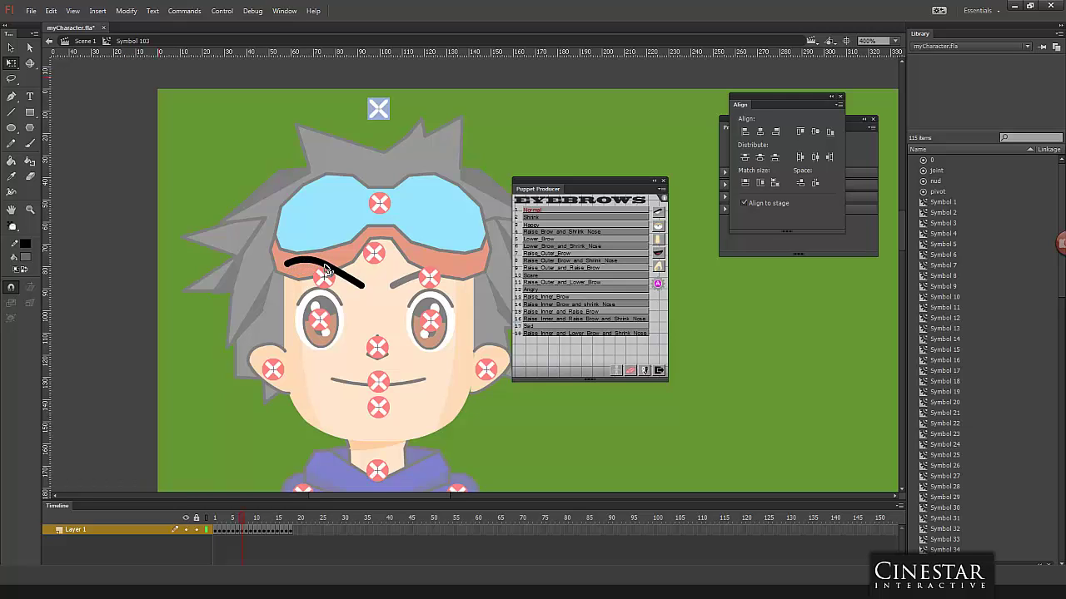
Step: Shape the Raise_Outer_Brow_and_Shrink_Nose eyebrow on frame 8 by lifting the outer end and bending the inner end down
{"action": "left_click", "coordinate": [246, 533]}
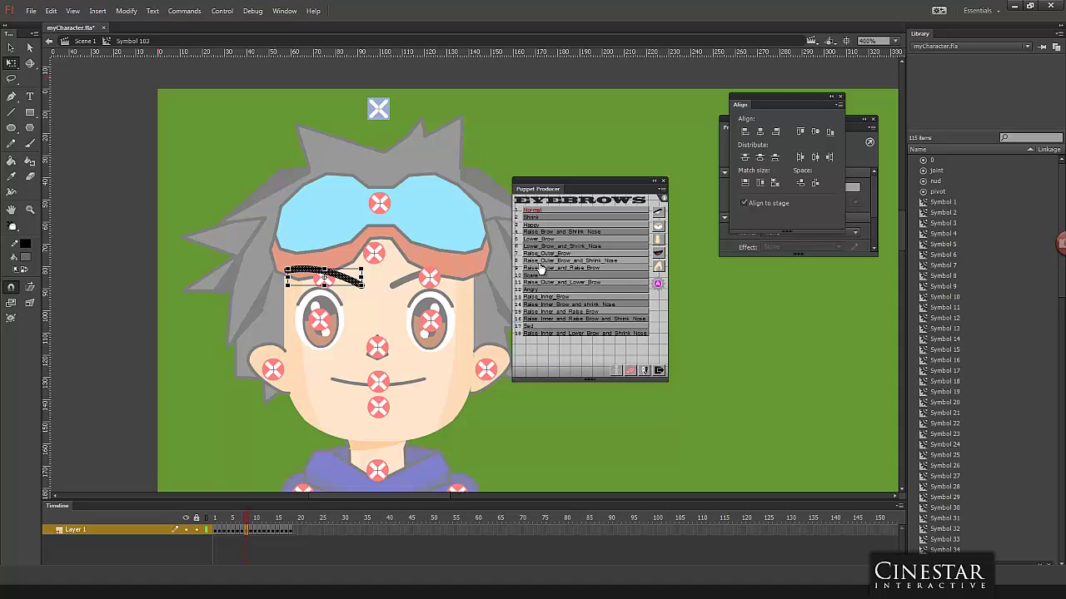
{"action": "left_click", "coordinate": [587, 268]}
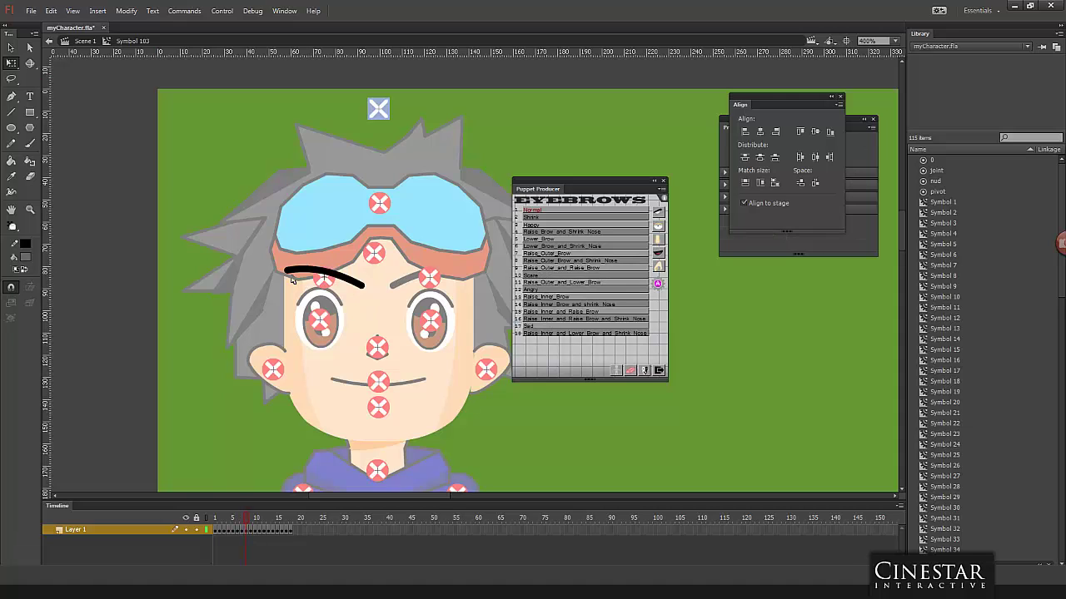
{"action": "left_click_drag", "start_coordinate": [297, 277], "coordinate": [293, 266]}
{"action": "left_click_drag", "start_coordinate": [351, 286], "coordinate": [365, 299]}
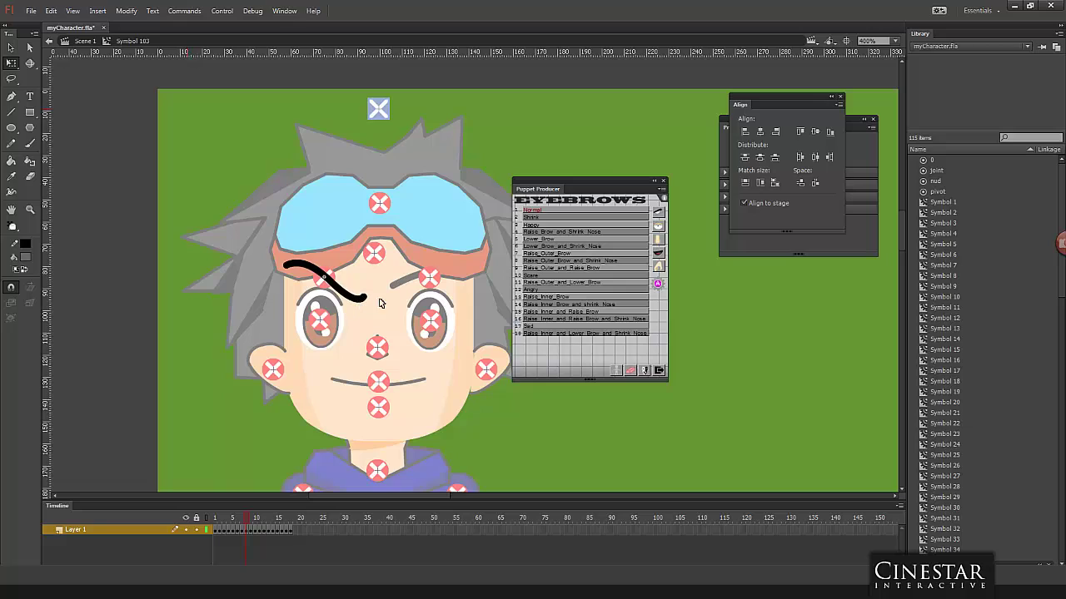
Step: Shape the Raise_Outer_and_Raise_Brow eyebrow on frame 9 by raising it and lifting its outer end further
{"action": "left_click", "coordinate": [255, 530]}
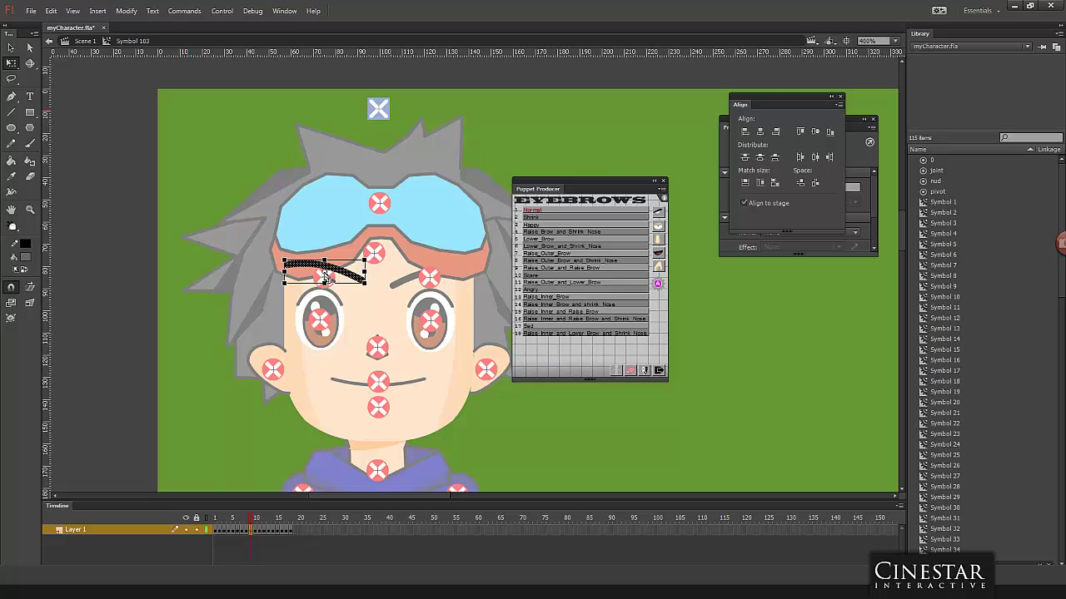
{"action": "left_click", "coordinate": [316, 272]}
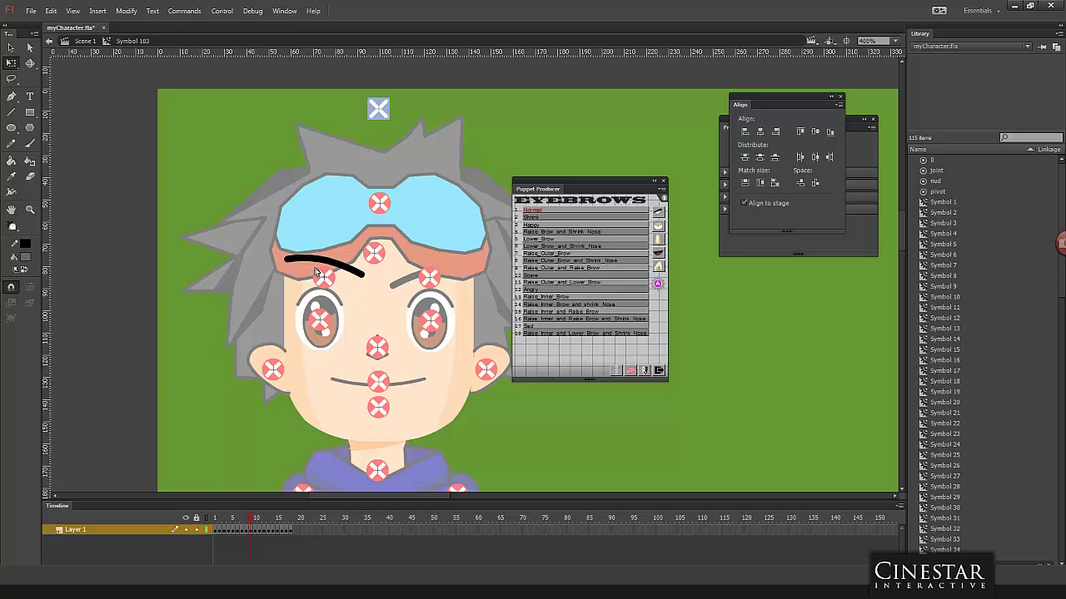
{"action": "mouse_move", "coordinate": [291, 264]}
{"action": "left_mouse_down"}
{"action": "mouse_move", "coordinate": [305, 252]}
{"action": "mouse_move", "coordinate": [342, 260]}
{"action": "left_mouse_up"}
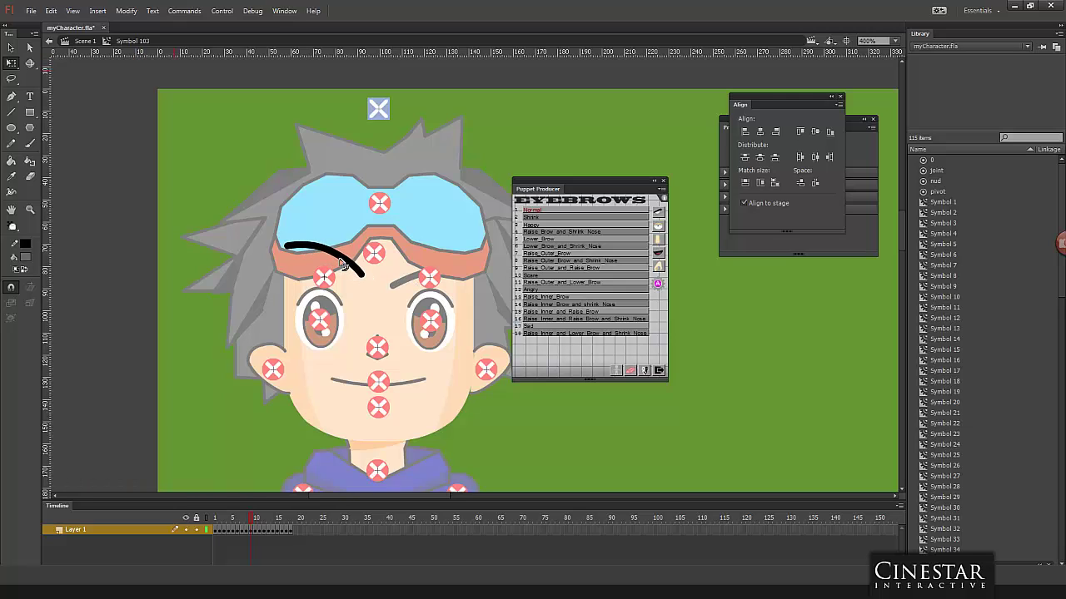
Step: Shape the Scare eyebrow on frame 10 by arching it strongly, rotating its inner end upward and nudging it outward
{"action": "left_click", "coordinate": [256, 530]}
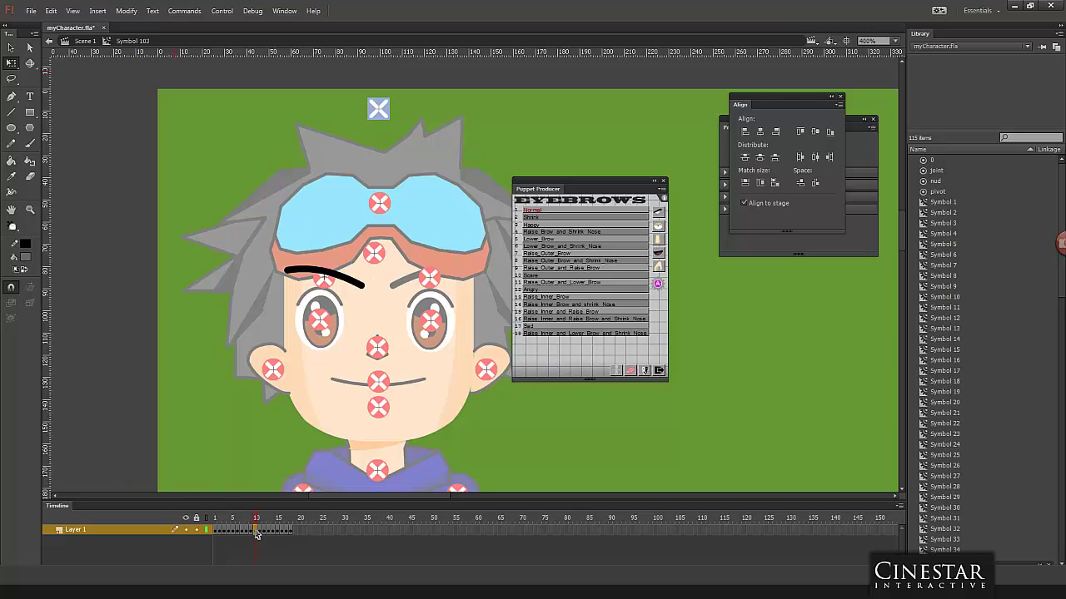
{"action": "left_click", "coordinate": [536, 281]}
{"action": "mouse_move", "coordinate": [333, 276]}
{"action": "left_mouse_down"}
{"action": "mouse_move", "coordinate": [335, 264]}
{"action": "mouse_move", "coordinate": [258, 327]}
{"action": "left_mouse_up"}
{"action": "left_click", "coordinate": [12, 62]}
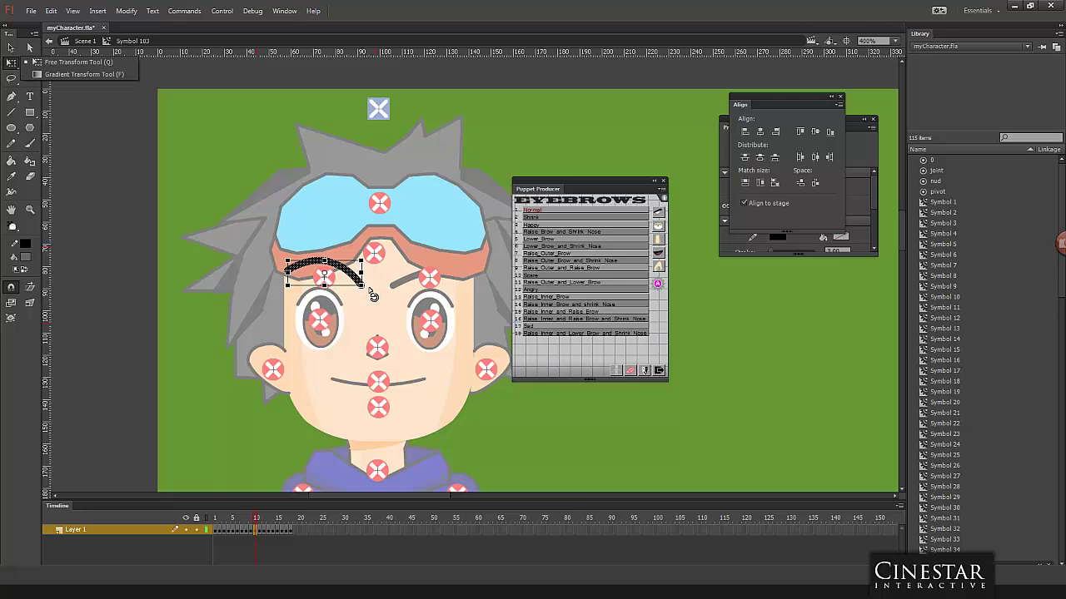
{"action": "left_click_drag", "start_coordinate": [374, 296], "coordinate": [378, 276]}
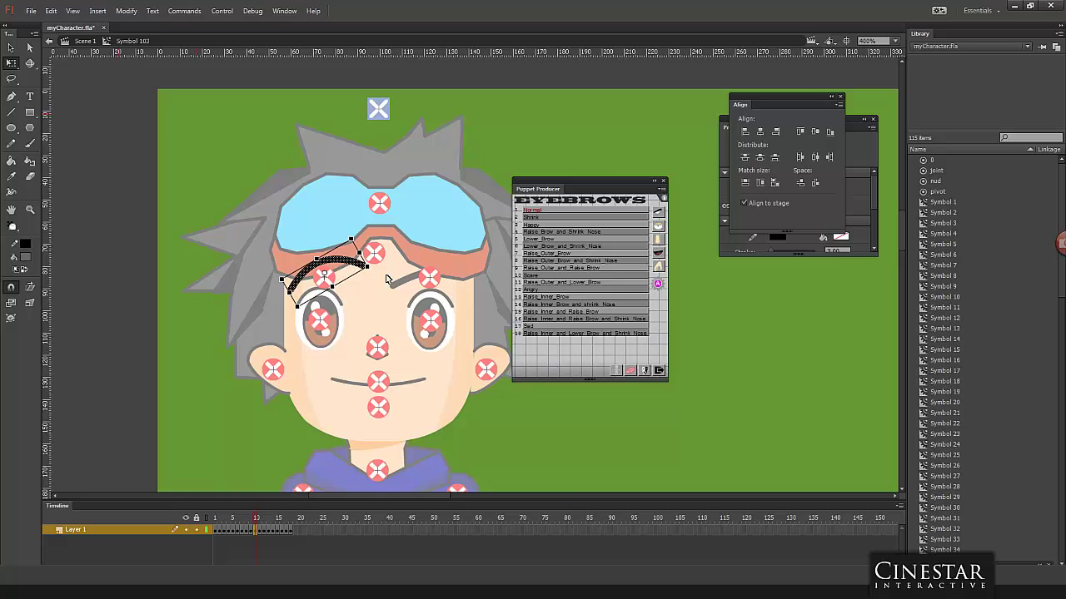
{"action": "key", "text": "Left"}
{"action": "key", "text": "ctrl+shift+a"}
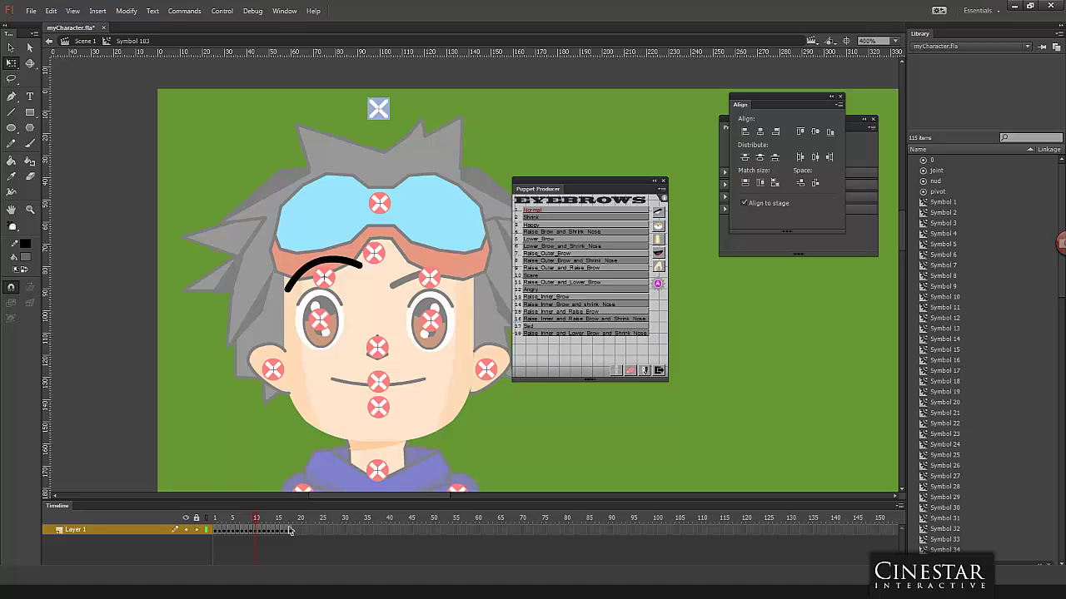
Step: Preview the frames up to 18 and automatically convert the eyebrow drawings on all frames into named expression symbols
{"action": "left_click_drag", "start_coordinate": [258, 520], "coordinate": [302, 520]}
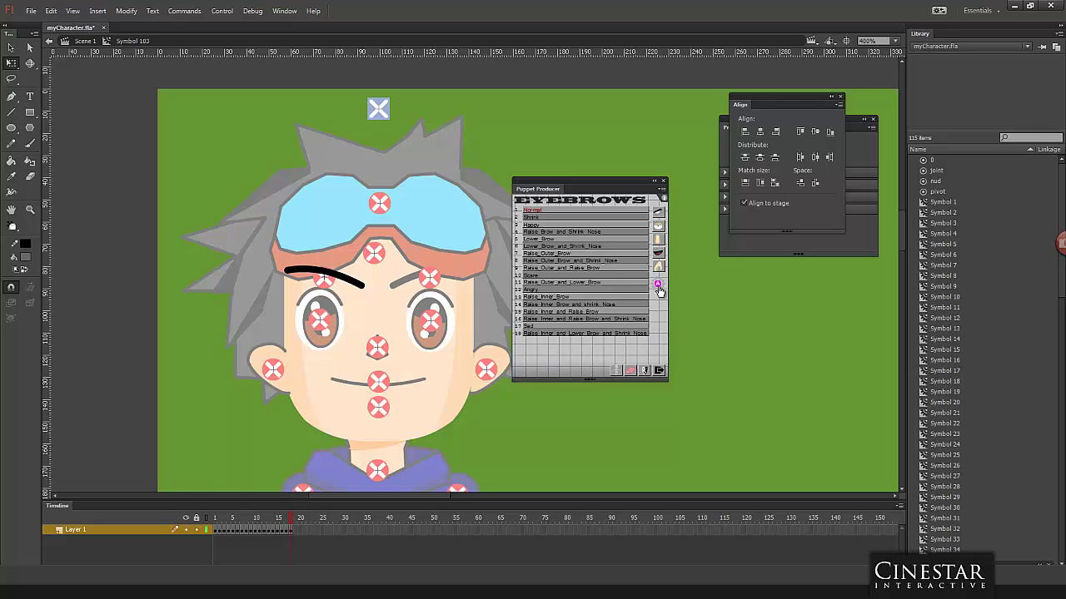
{"action": "left_click", "coordinate": [659, 286]}
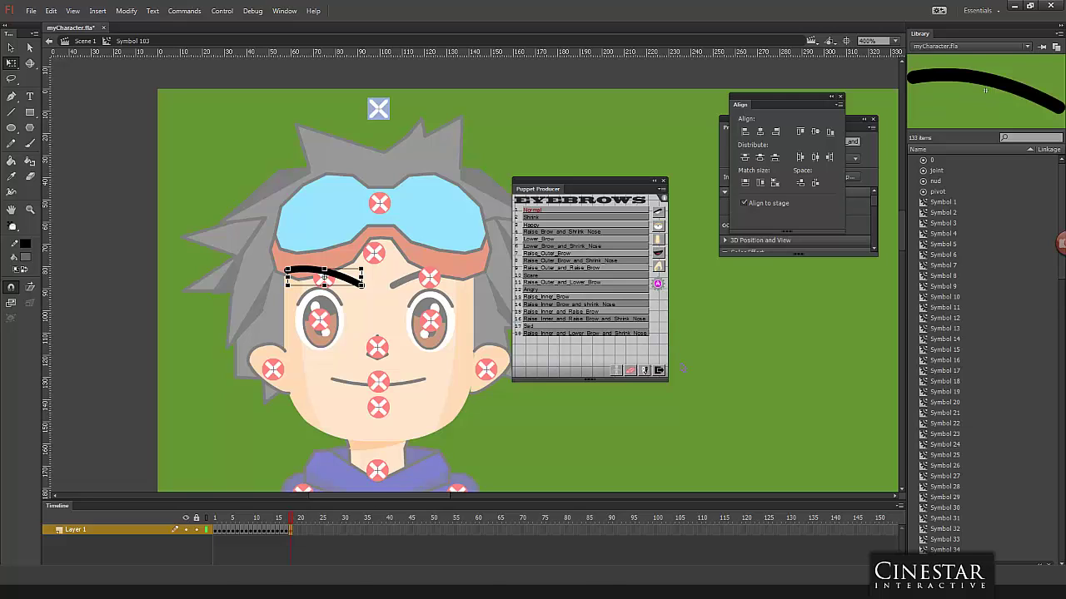
Step: Uncover the instance properties and check the instance names of the eyebrow symbols on frames 1, 2 and 5
{"action": "left_click", "coordinate": [216, 530]}
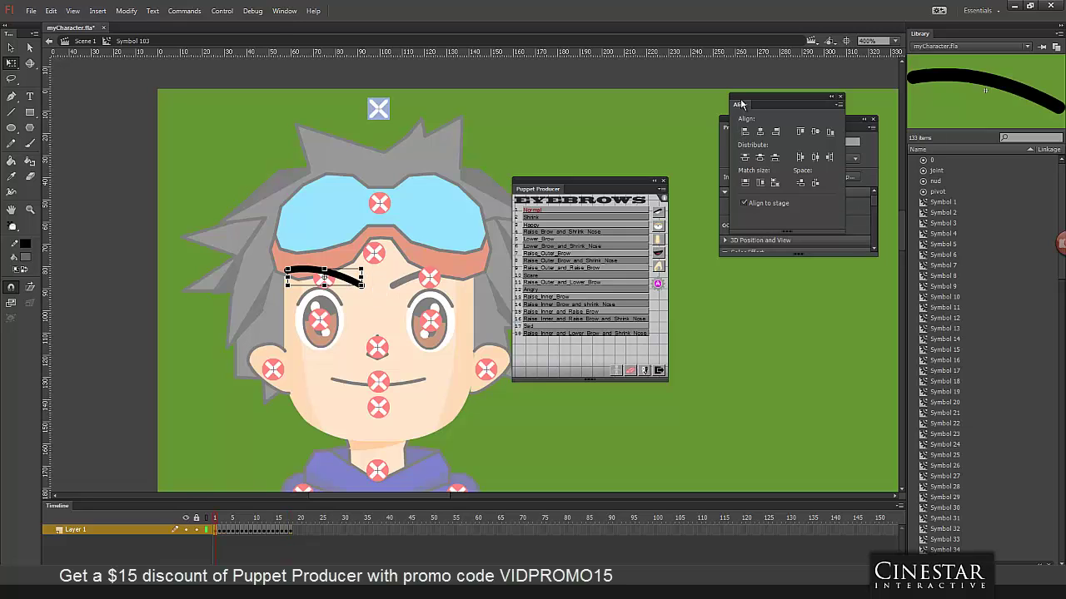
{"action": "left_click_drag", "start_coordinate": [741, 103], "coordinate": [748, 268]}
{"action": "left_click_drag", "start_coordinate": [743, 126], "coordinate": [133, 141]}
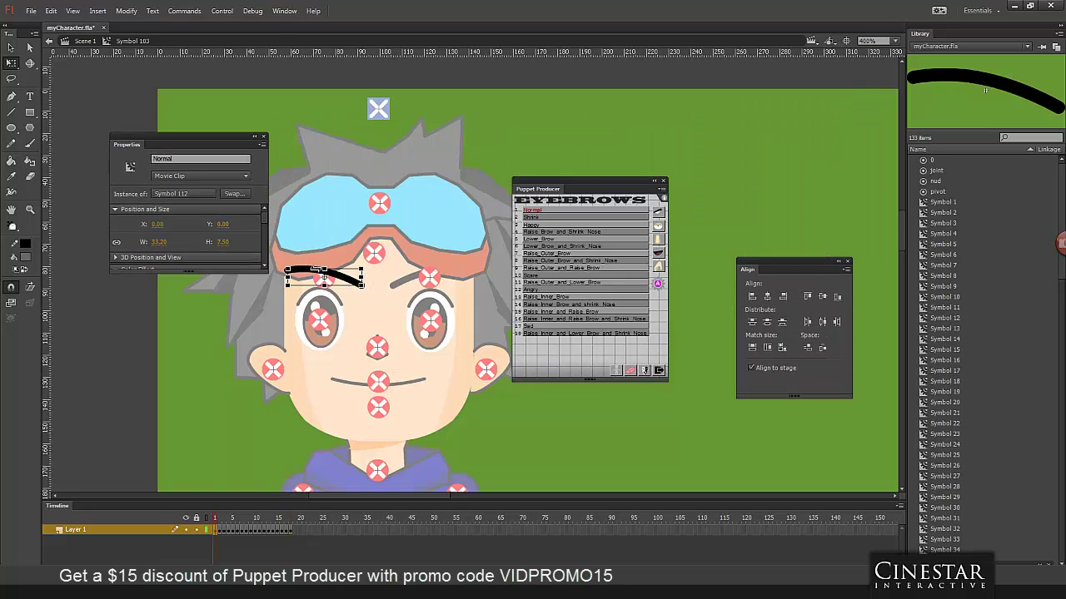
{"action": "left_click", "coordinate": [223, 532]}
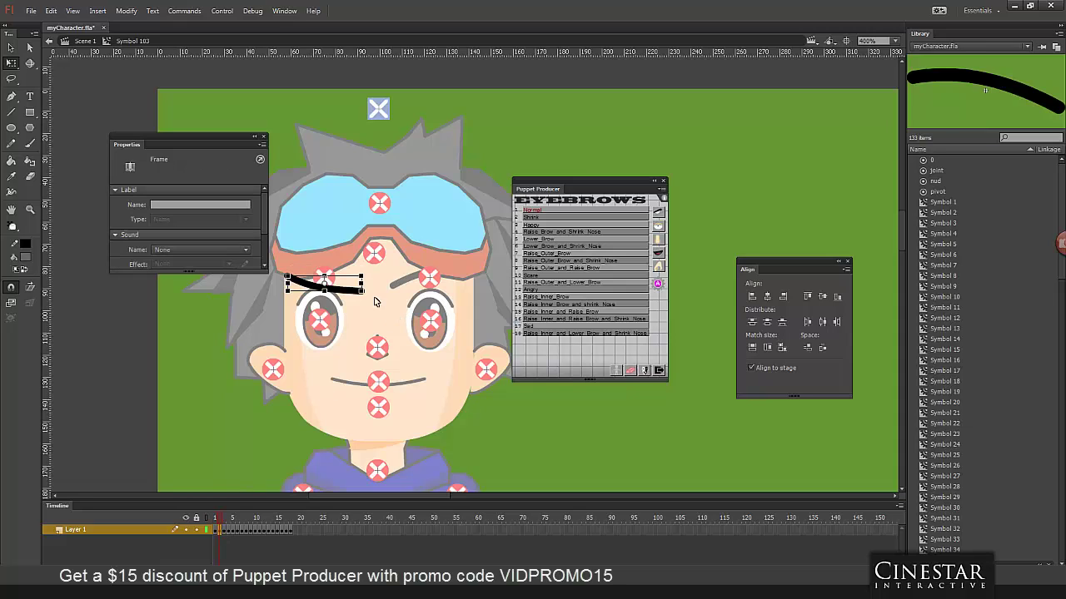
{"action": "left_click", "coordinate": [350, 289]}
{"action": "double_click", "coordinate": [166, 158]}
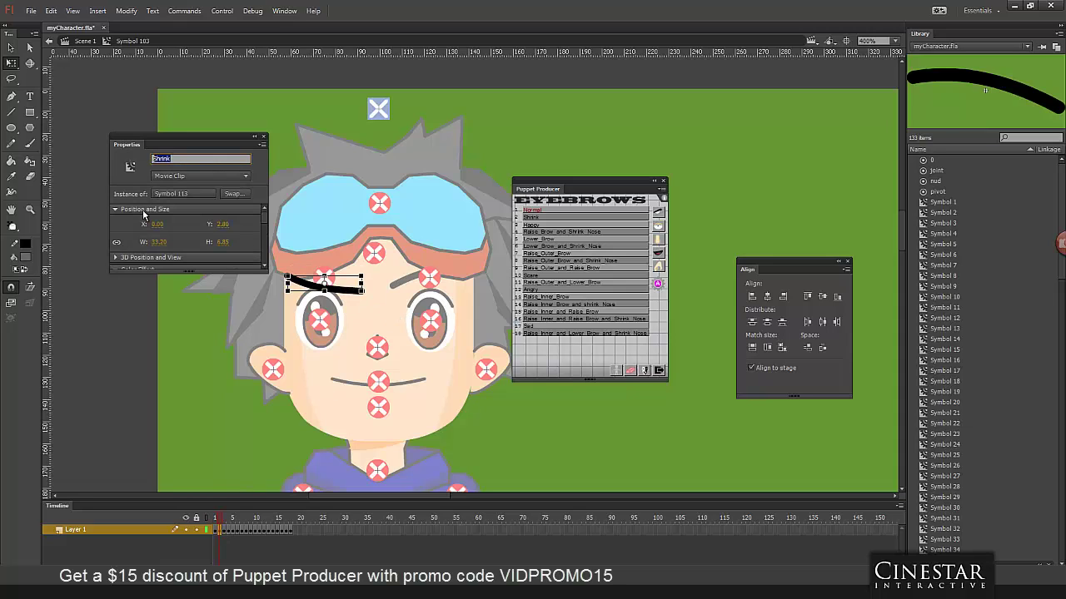
{"action": "left_click", "coordinate": [234, 531]}
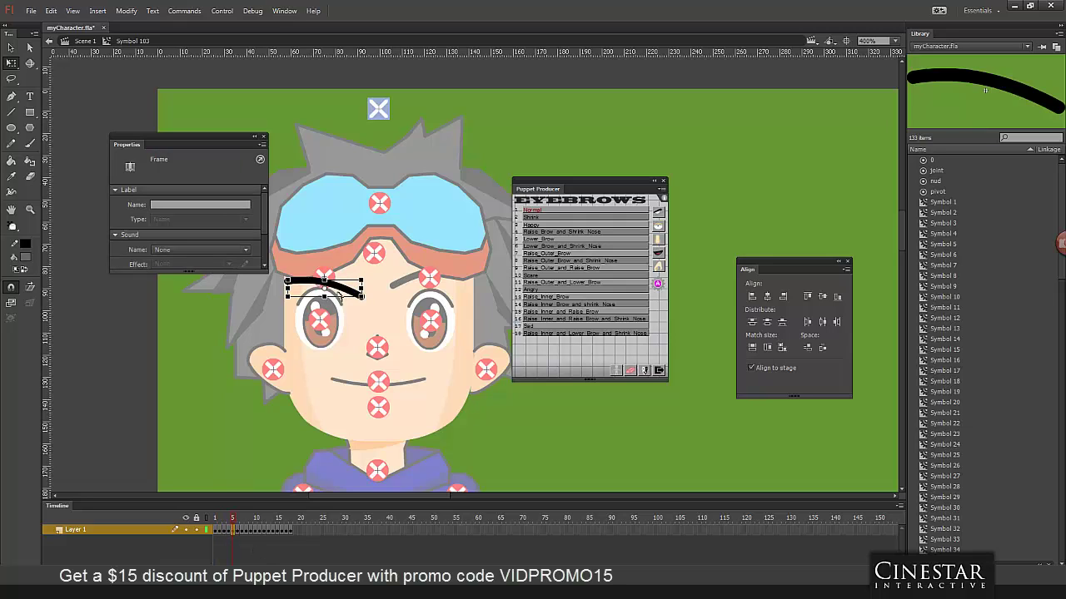
{"action": "left_click", "coordinate": [353, 293]}
{"action": "double_click", "coordinate": [153, 158]}
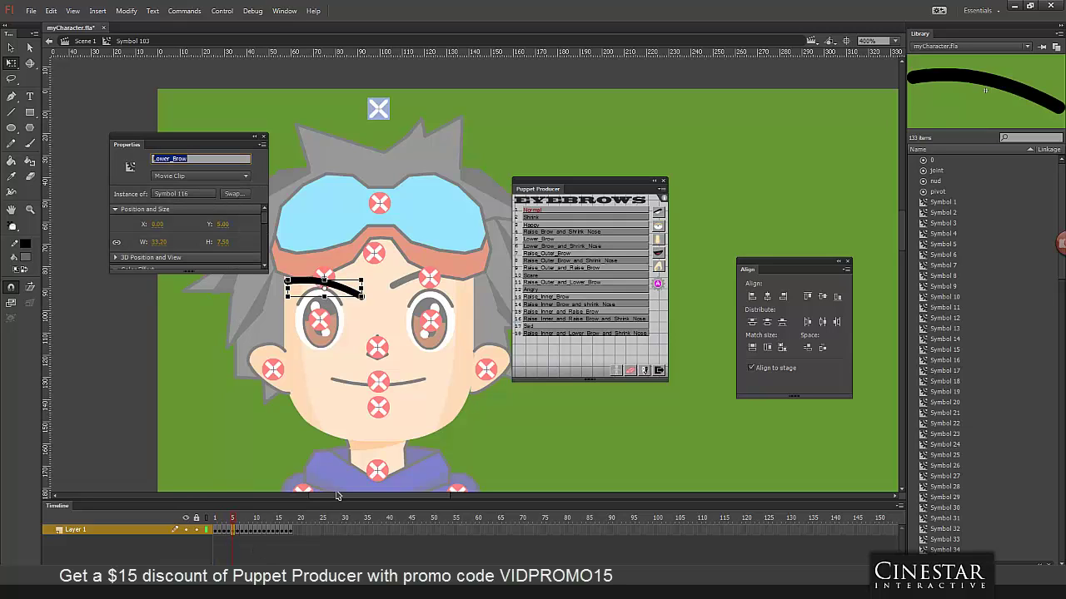
Step: Check the instance names of the eyebrow symbols on frames 10 and 18 and return to the main scene
{"action": "left_click", "coordinate": [256, 532]}
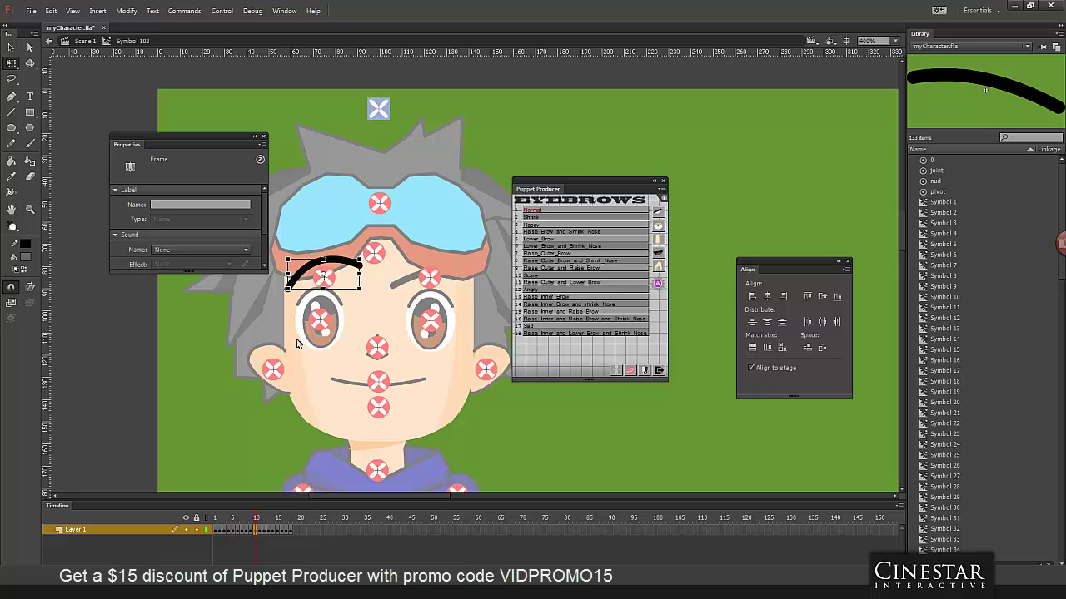
{"action": "left_click", "coordinate": [331, 263]}
{"action": "double_click", "coordinate": [179, 158]}
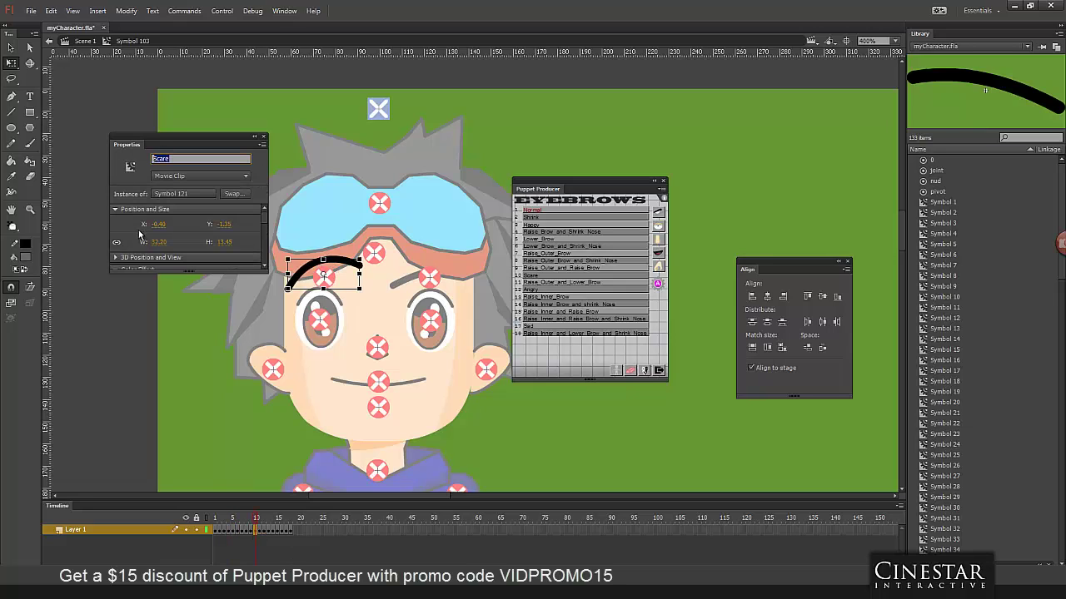
{"action": "left_click", "coordinate": [290, 533]}
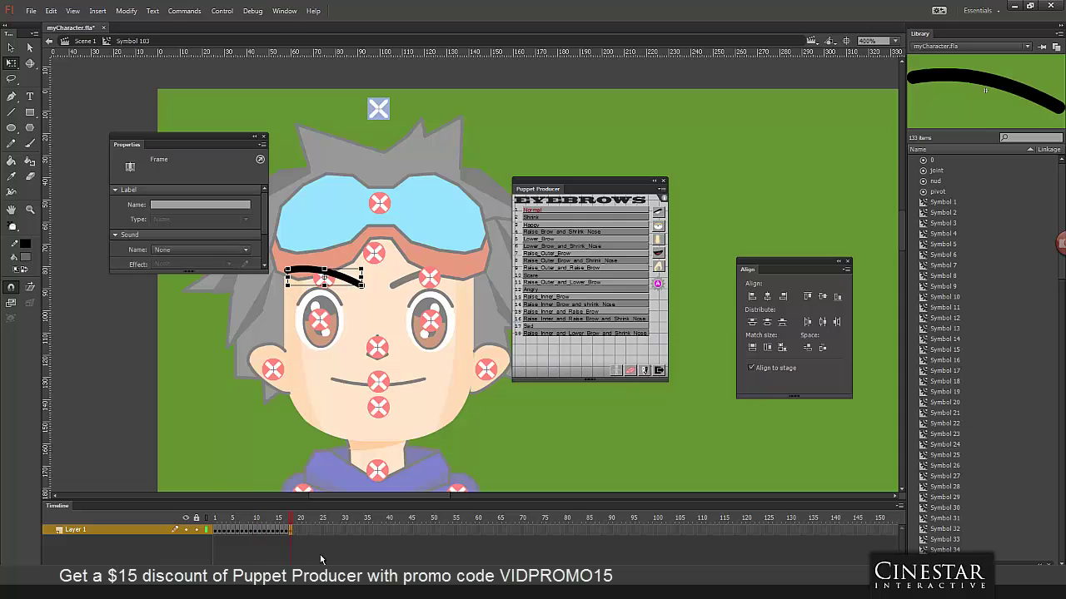
{"action": "left_click", "coordinate": [347, 285]}
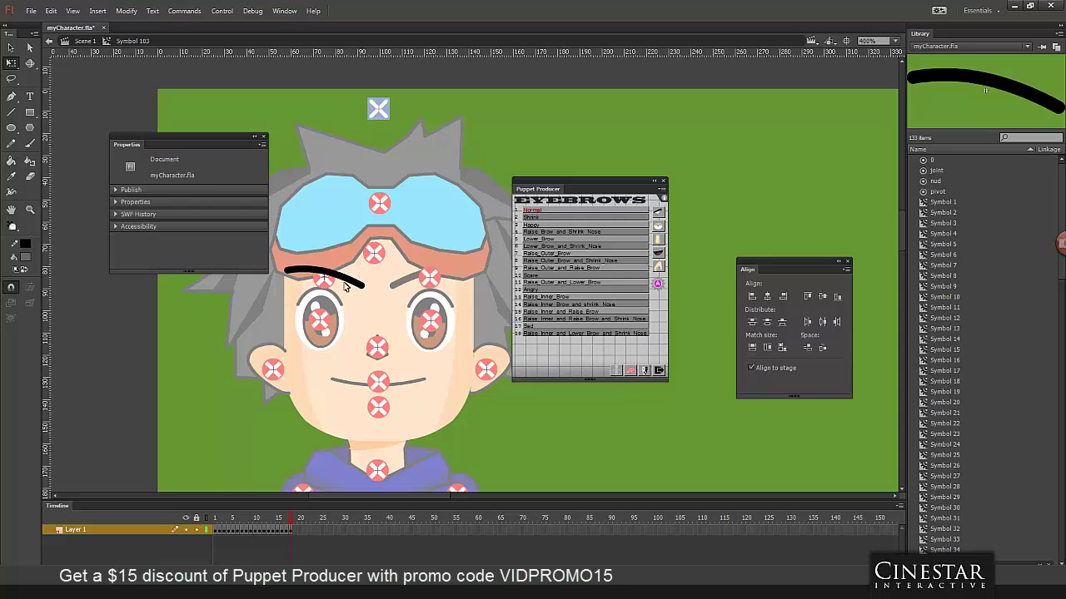
{"action": "left_click", "coordinate": [326, 276]}
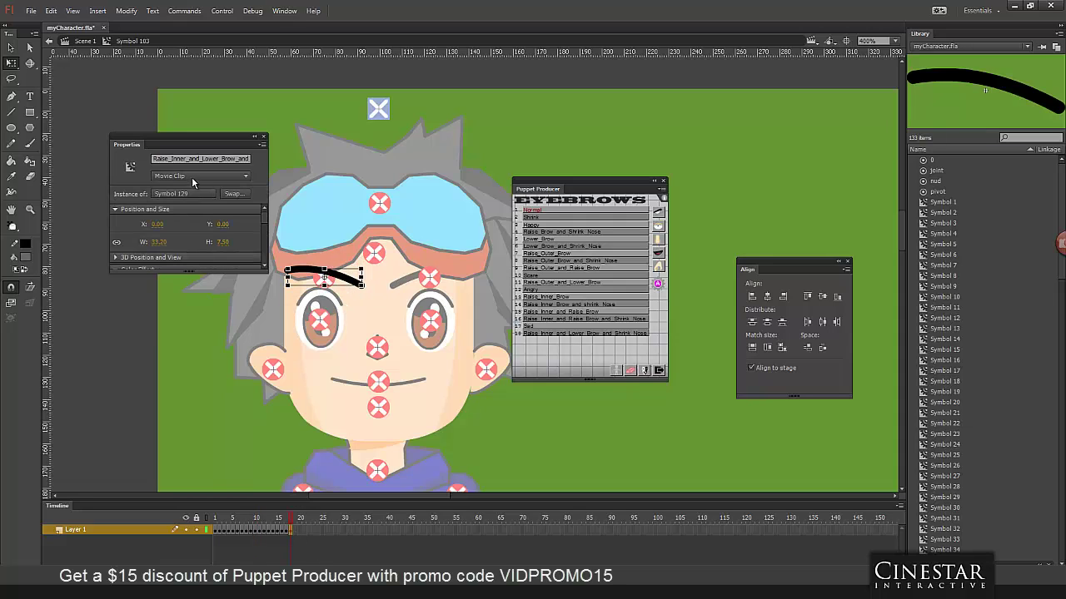
{"action": "double_click", "coordinate": [198, 158]}
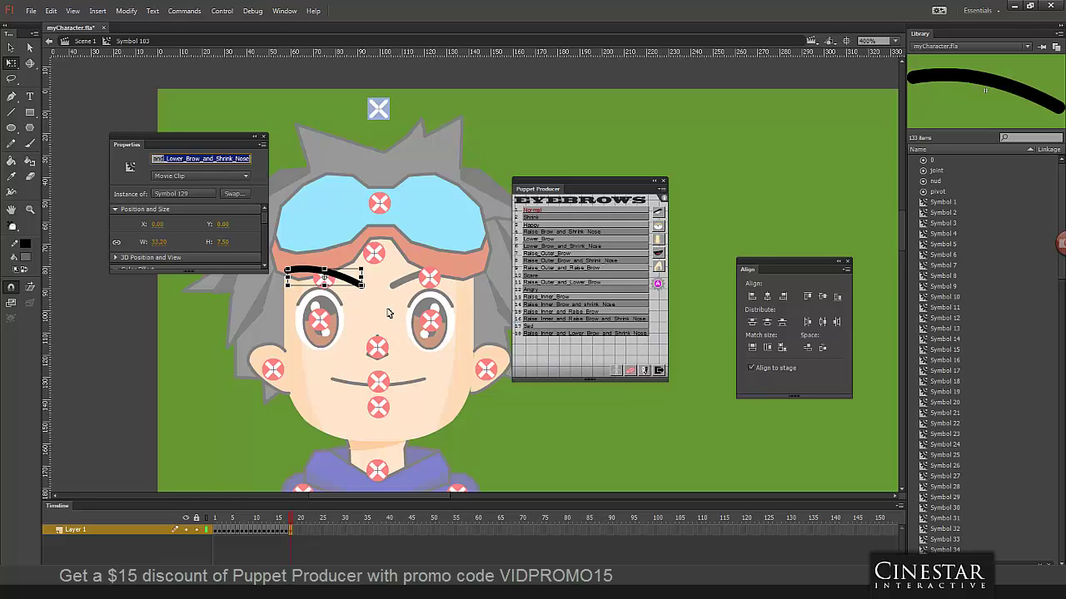
{"action": "left_click", "coordinate": [326, 293]}
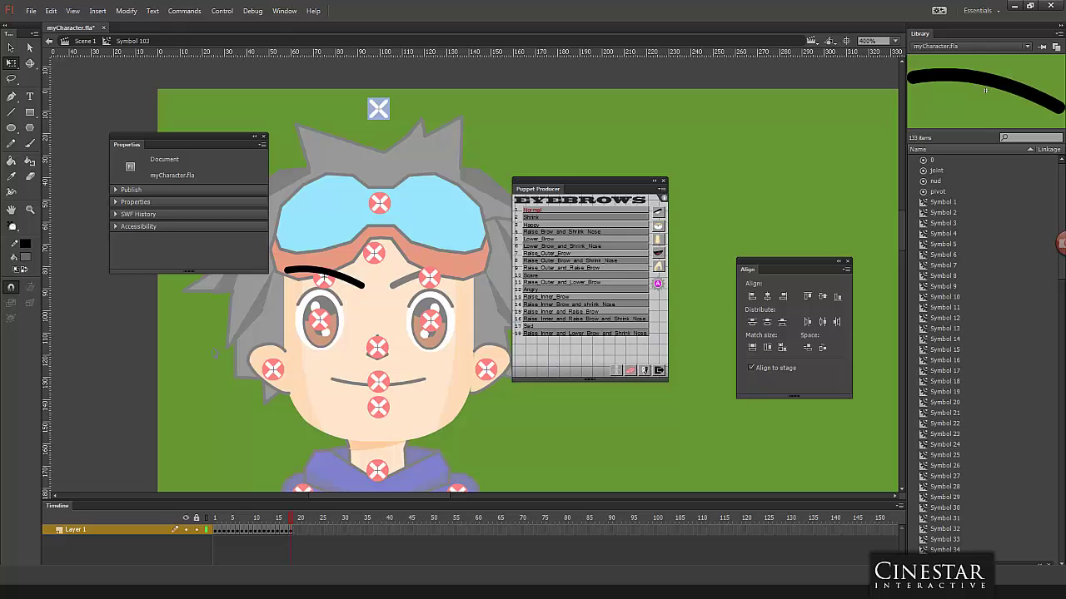
{"action": "double_click", "coordinate": [323, 279]}
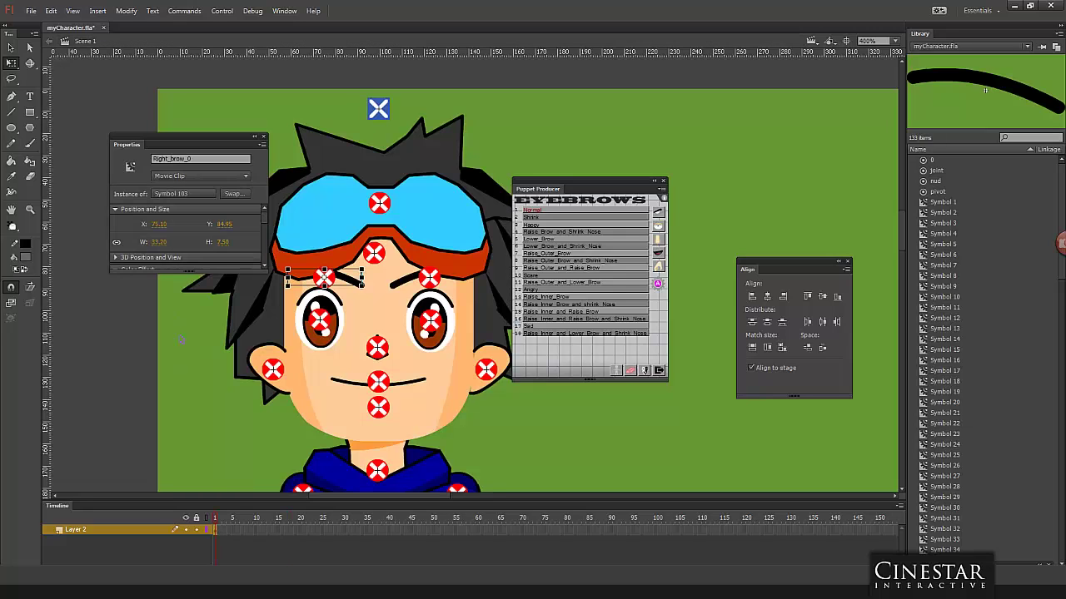
Step: Open the Right_eye_0 symbol for editing and select its complete eye artwork on frame 1
{"action": "double_click", "coordinate": [317, 324]}
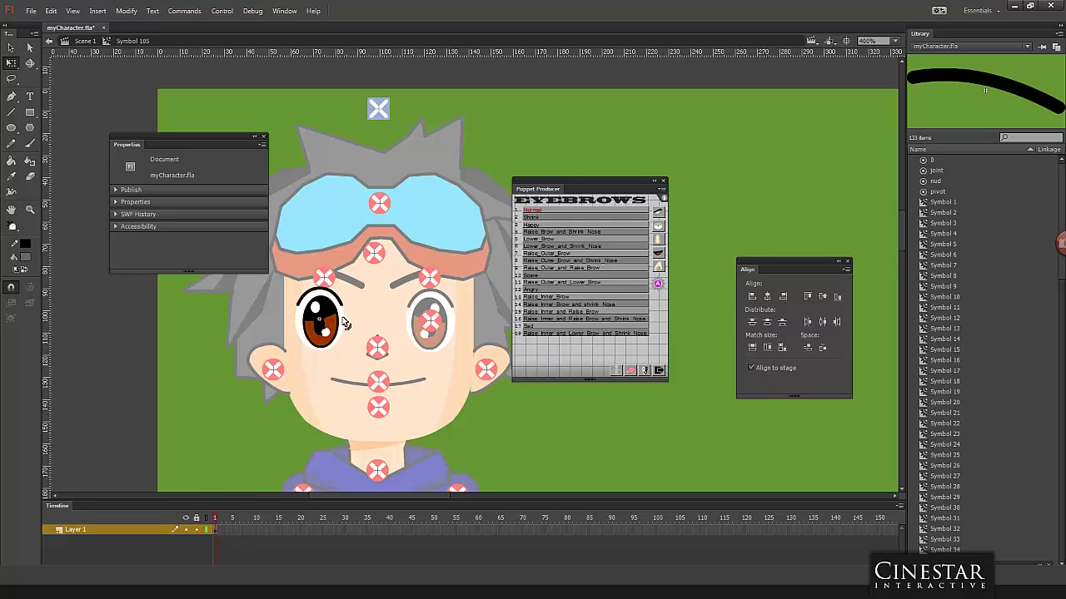
{"action": "key", "text": "ctrl+a"}
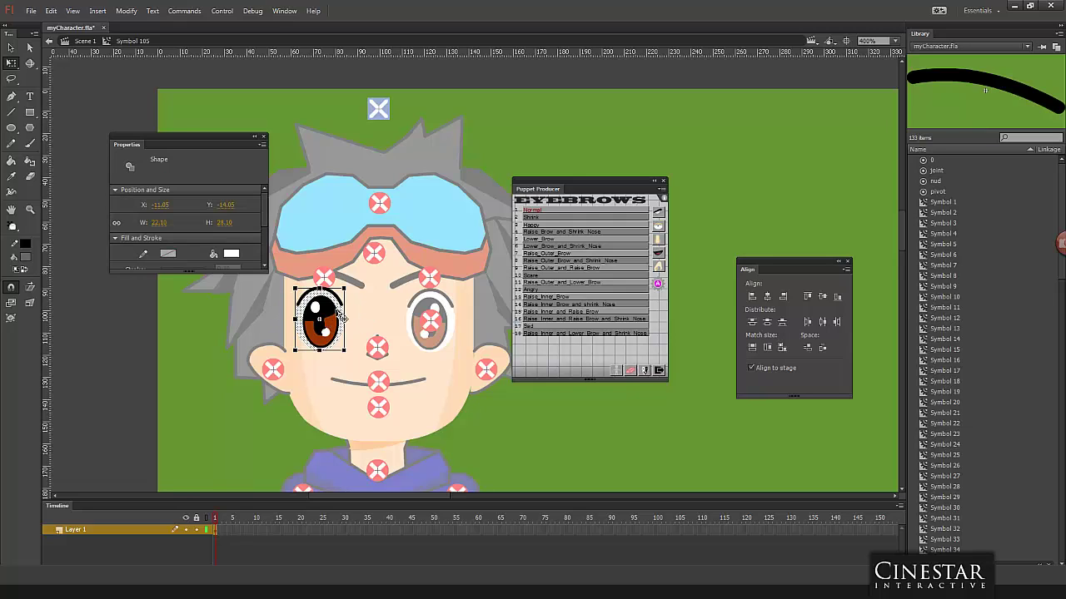
{"action": "left_click", "coordinate": [332, 316]}
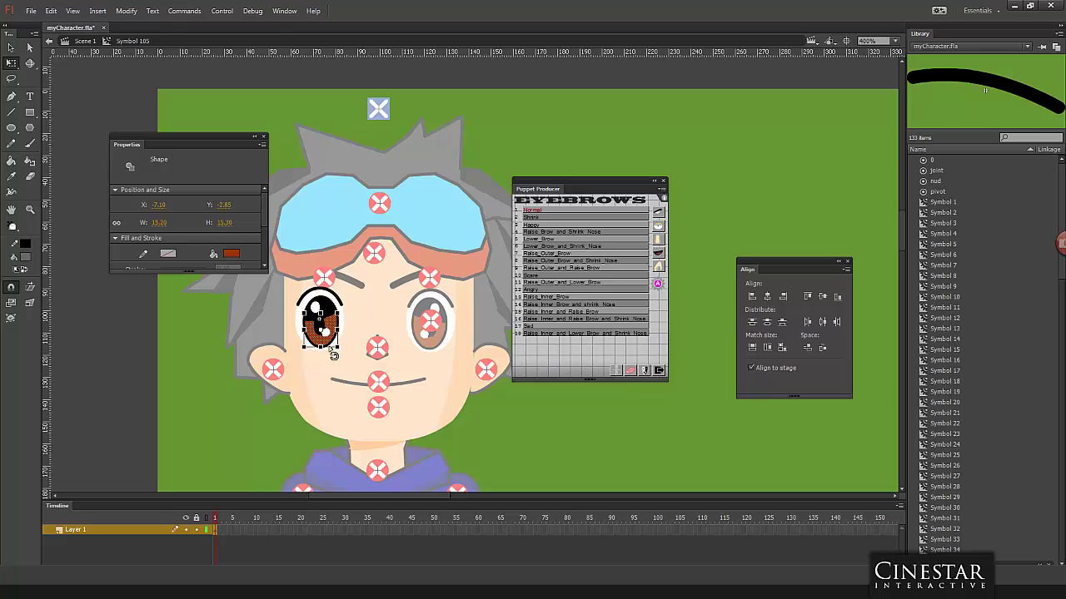
{"action": "key", "text": "ctrl+shift+a"}
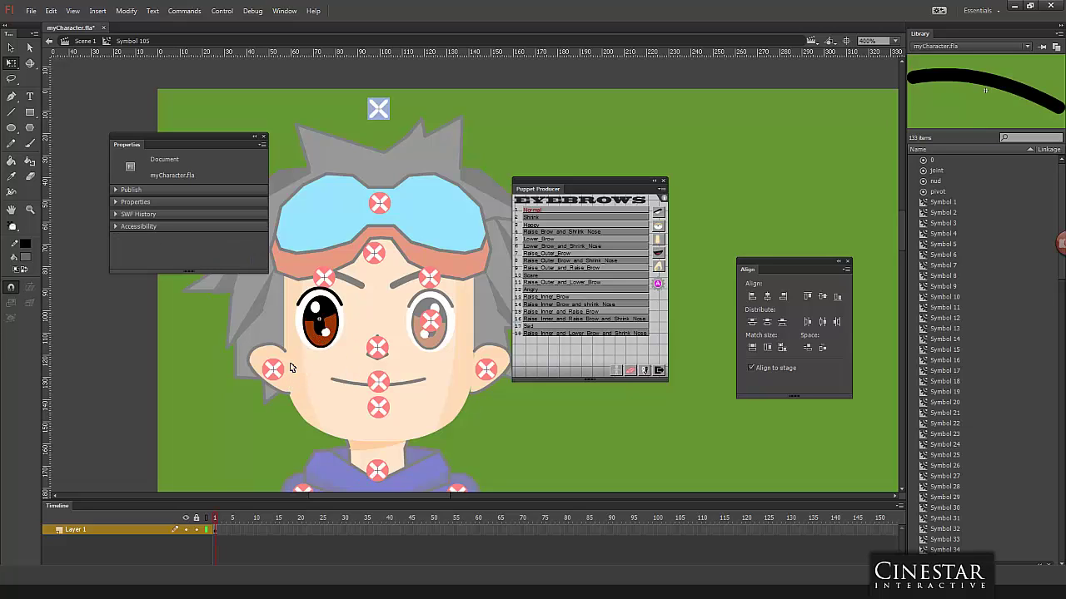
{"action": "left_click_drag", "start_coordinate": [291, 368], "coordinate": [354, 280]}
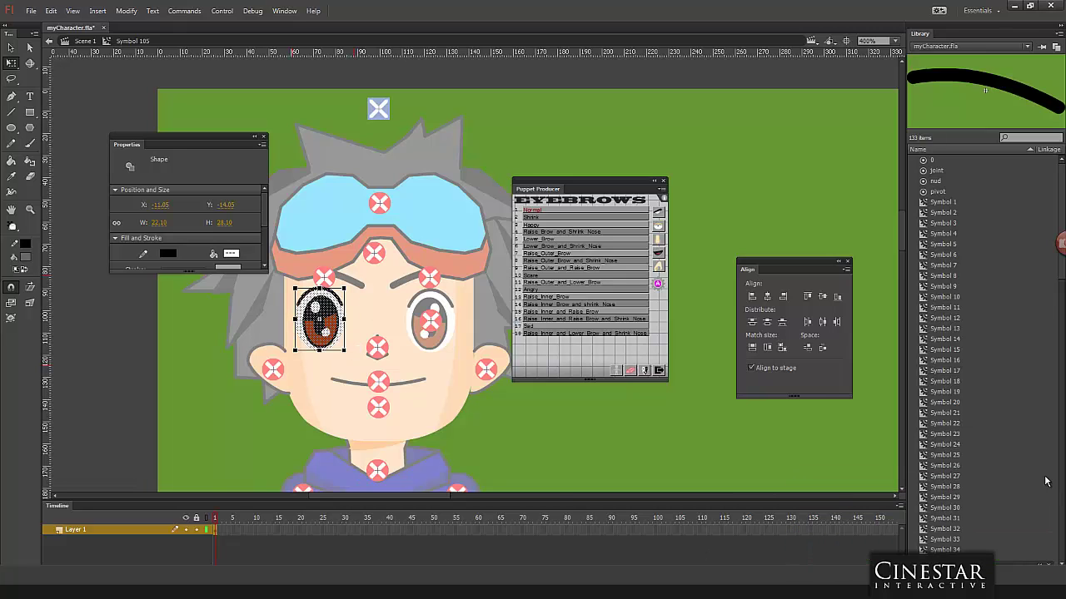
Step: Assign the selected eye artwork to the Normal expression of the Eyes set and check its instance name
{"action": "left_click", "coordinate": [659, 227]}
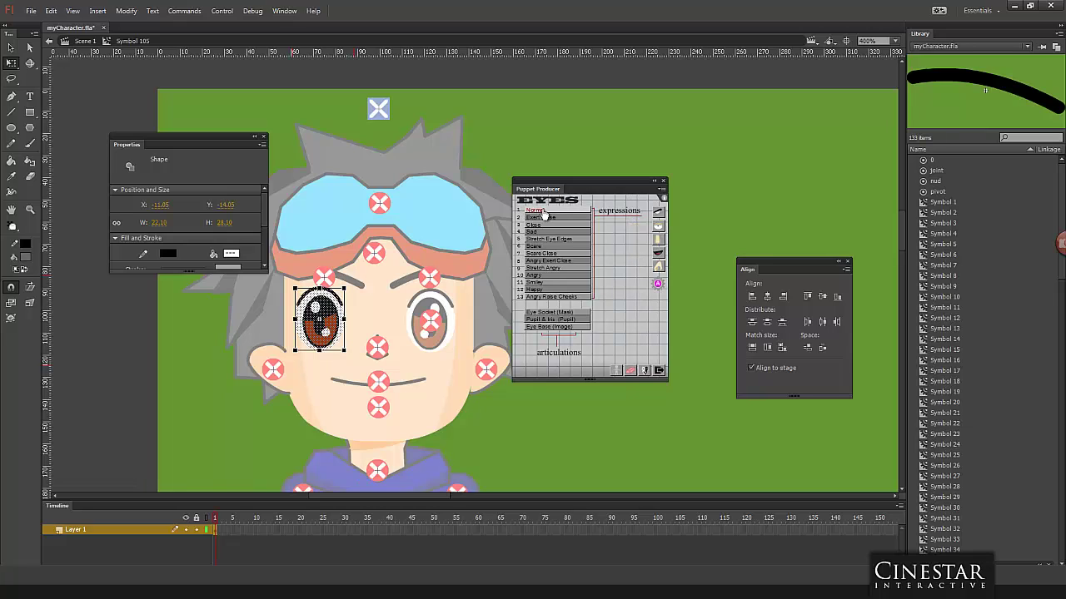
{"action": "left_click", "coordinate": [542, 213]}
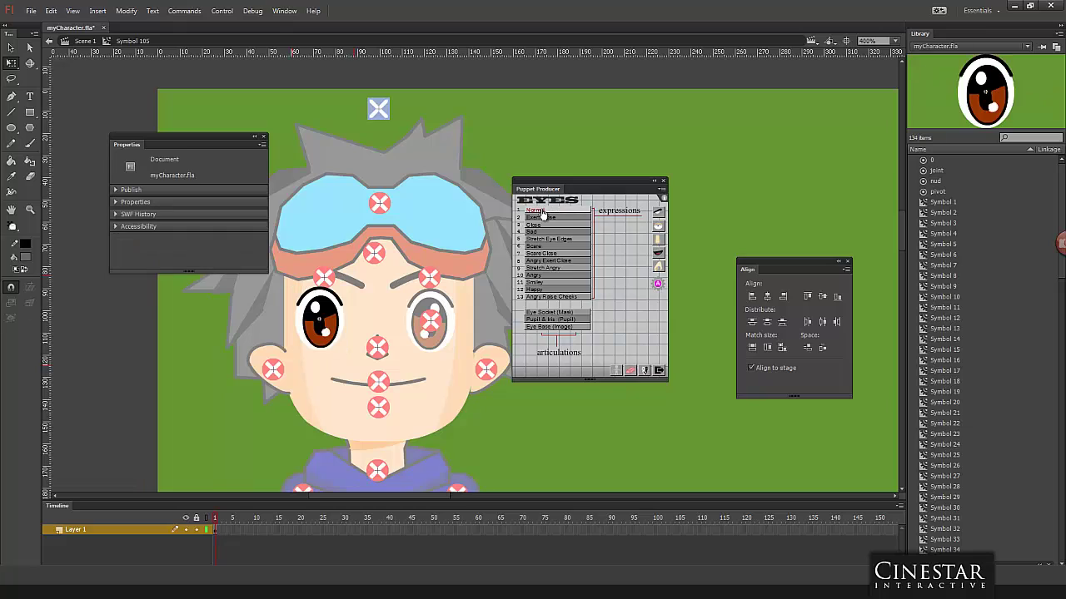
{"action": "left_click", "coordinate": [329, 329]}
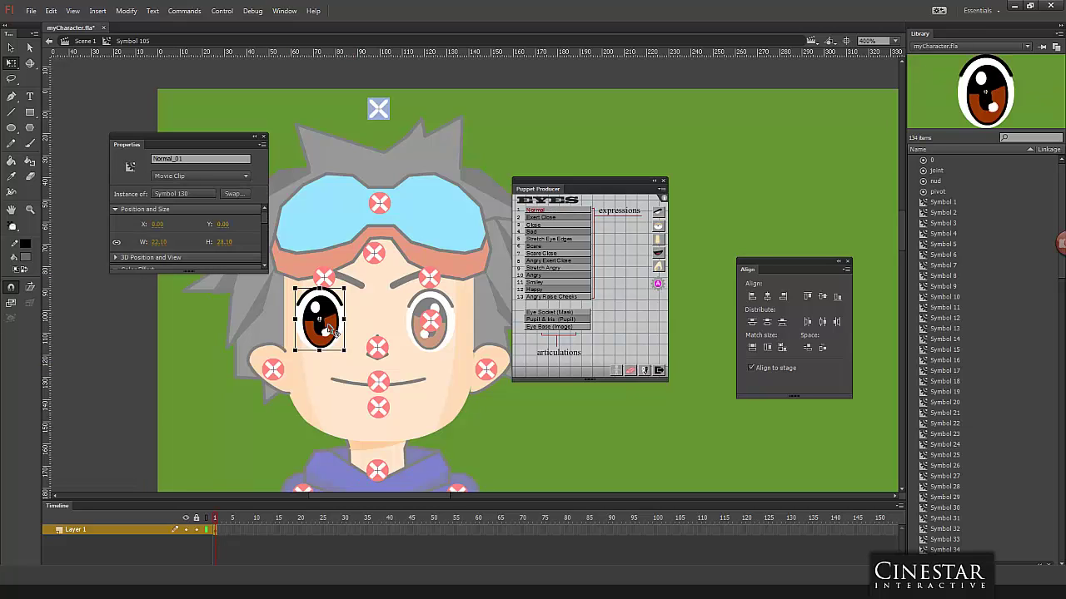
{"action": "left_click", "coordinate": [188, 158]}
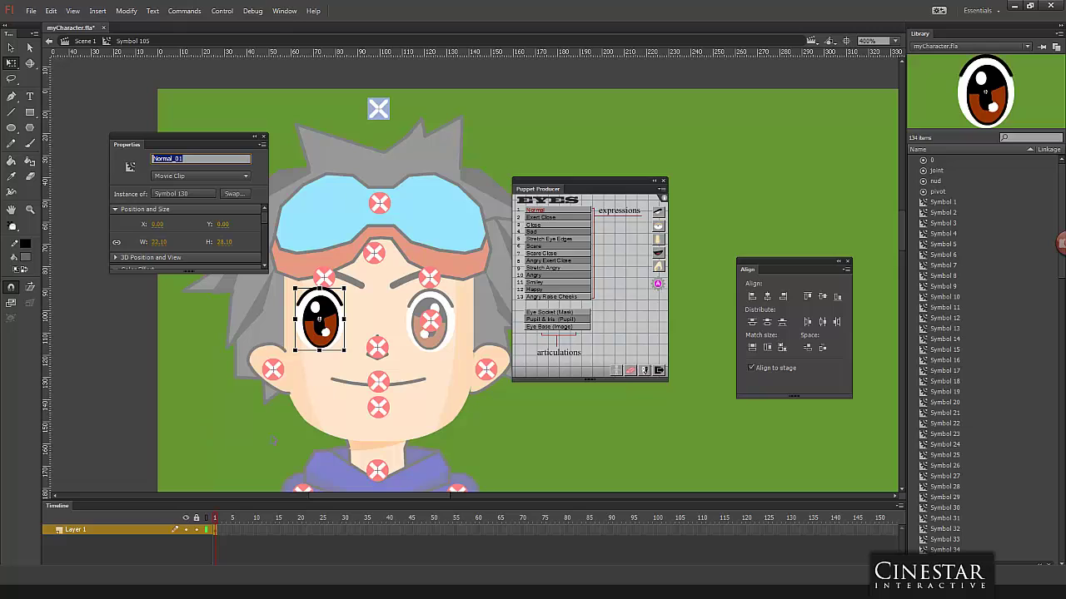
{"action": "double_click", "coordinate": [379, 324]}
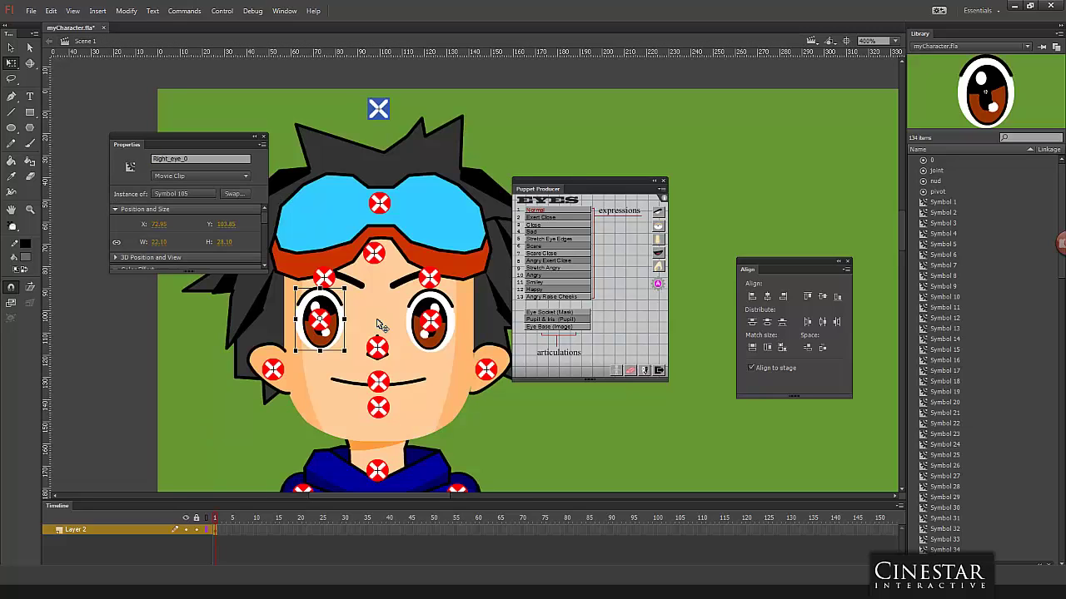
Step: Look inside the left eye symbol and copy its instance name, Left_eye_0, from the main scene
{"action": "left_click", "coordinate": [426, 307]}
{"action": "double_click", "coordinate": [426, 304]}
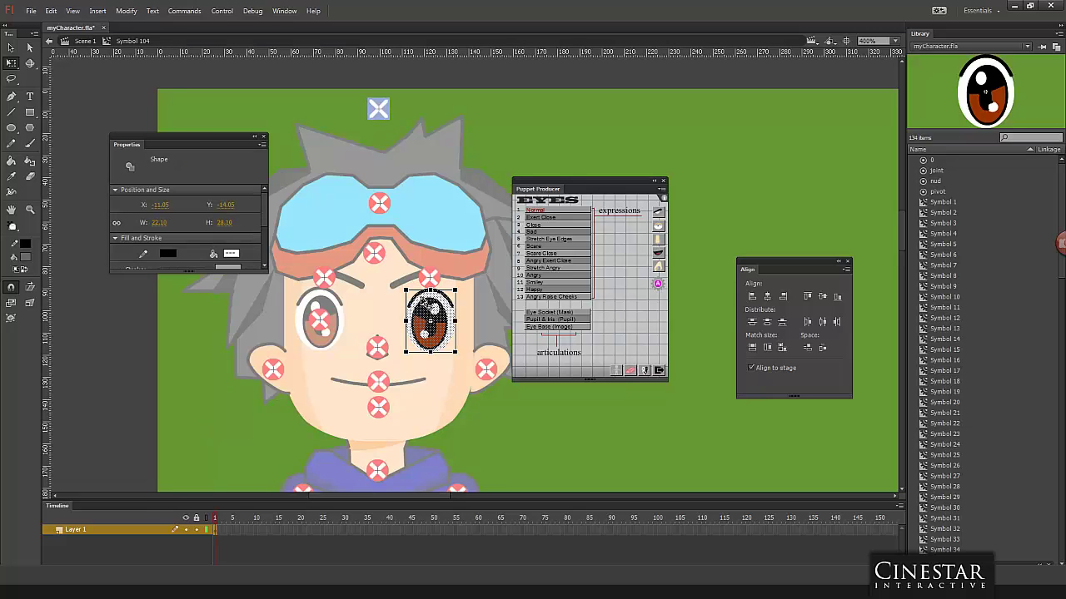
{"action": "double_click", "coordinate": [468, 393]}
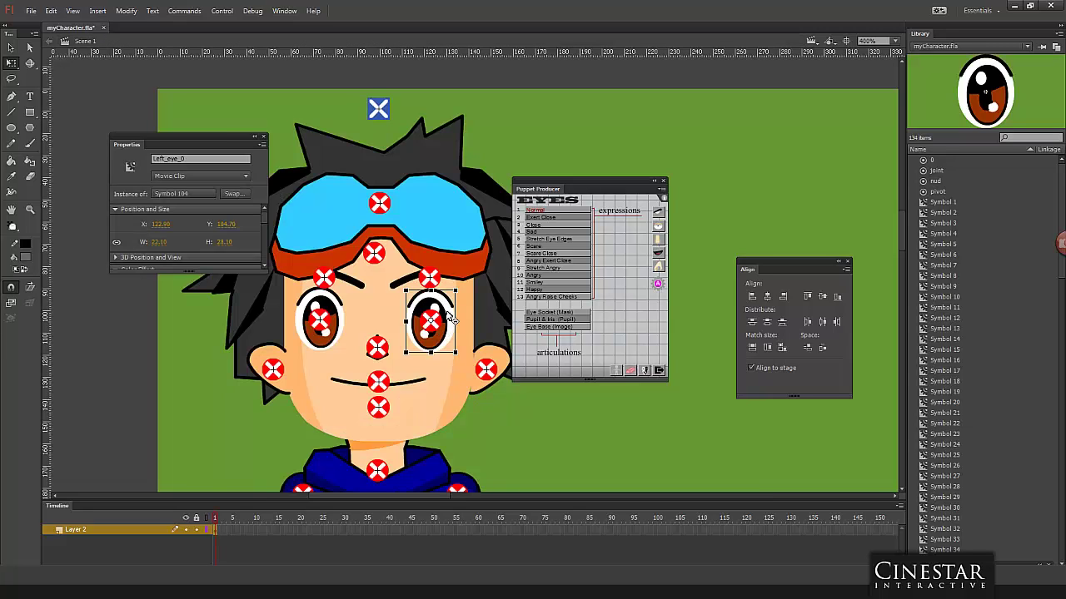
{"action": "double_click", "coordinate": [215, 156]}
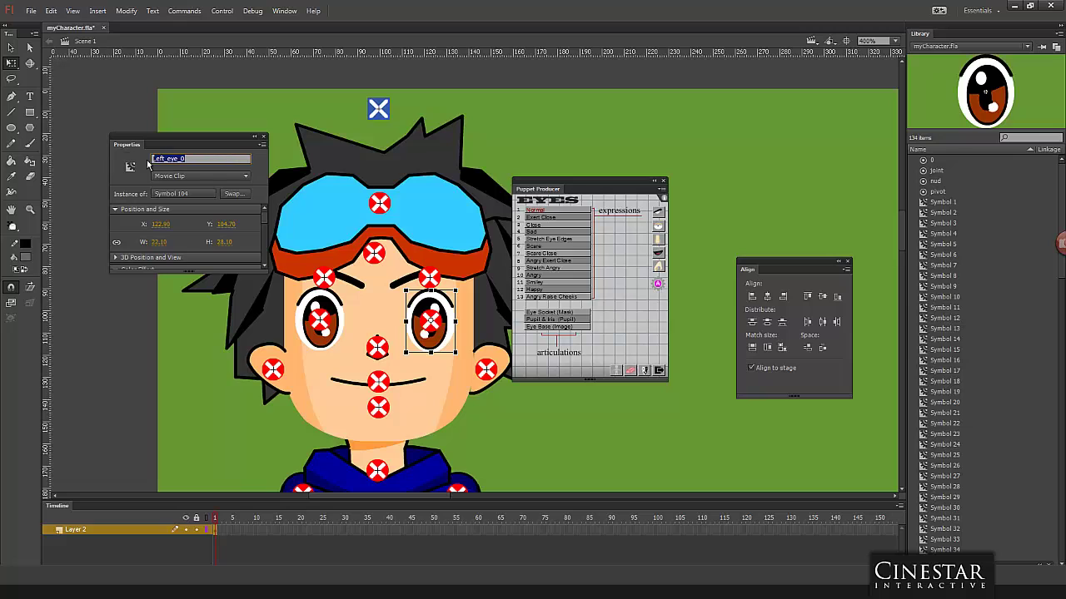
{"action": "right_click", "coordinate": [167, 158]}
{"action": "left_click", "coordinate": [197, 183]}
{"action": "right_click", "coordinate": [172, 158]}
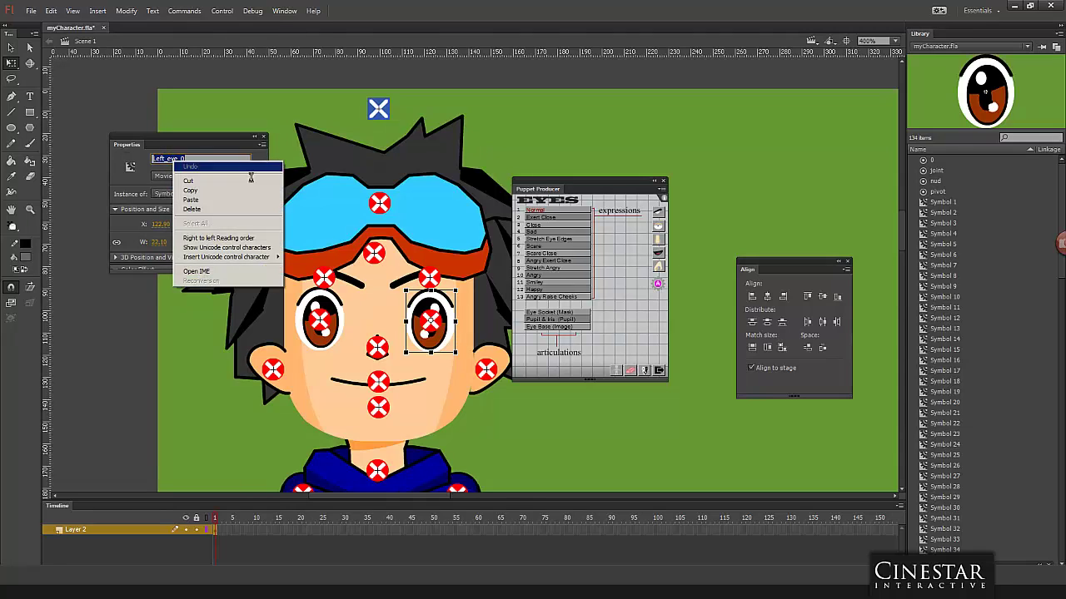
{"action": "left_click", "coordinate": [472, 366]}
Step: Delete the character's left eye together with its pivot marker
{"action": "left_click", "coordinate": [447, 310]}
{"action": "key", "text": "Delete"}
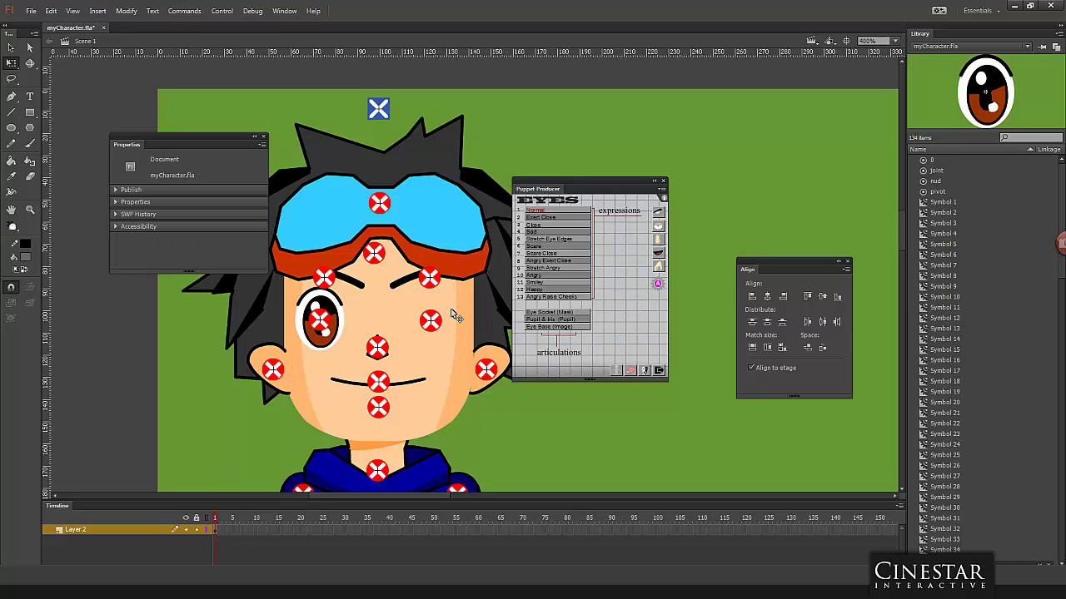
{"action": "left_click", "coordinate": [442, 326]}
{"action": "key", "text": "Delete"}
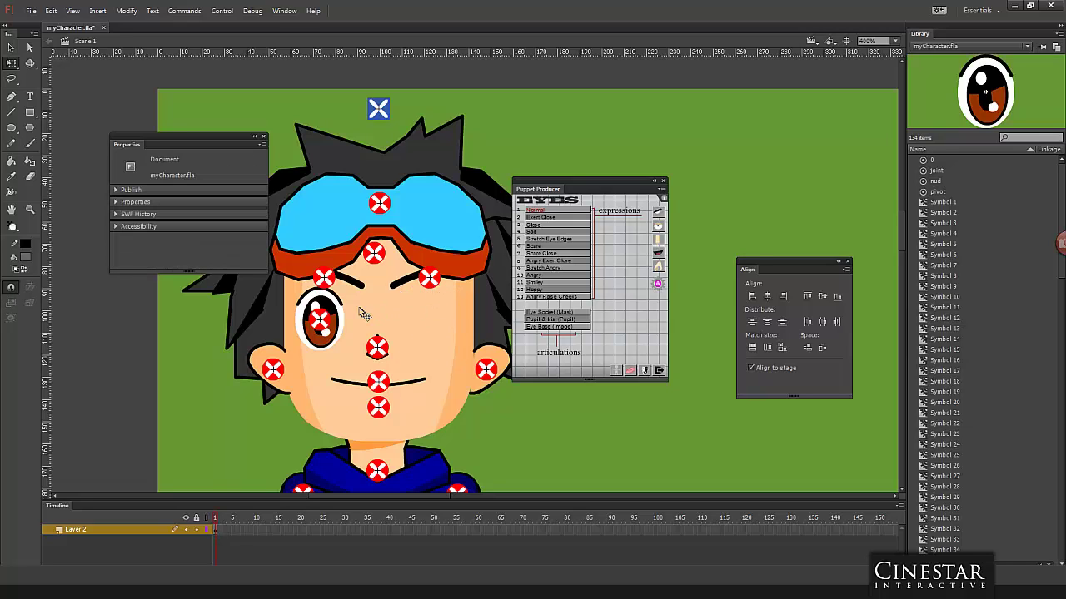
Step: Duplicate the character's right eye and flip the copy horizontally
{"action": "left_click", "coordinate": [264, 137]}
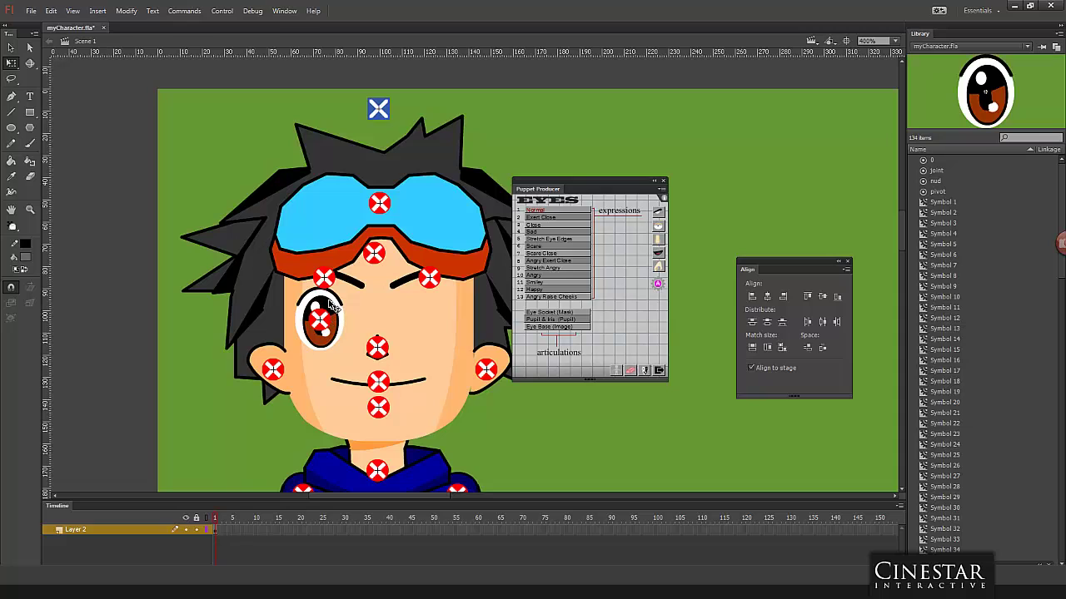
{"action": "left_click", "coordinate": [331, 305]}
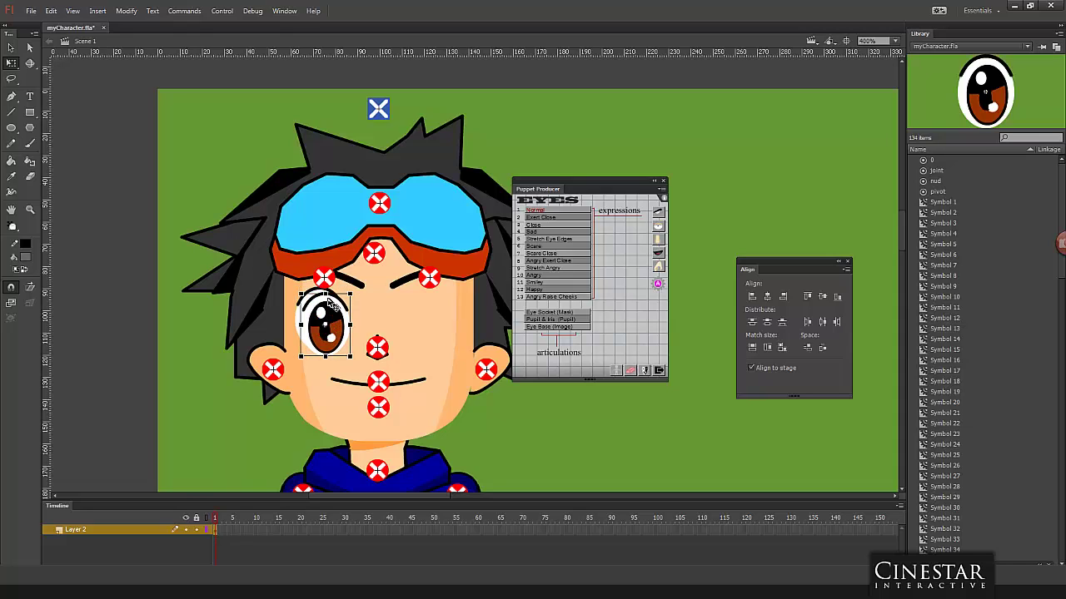
{"action": "left_click", "coordinate": [126, 11]}
{"action": "mouse_move", "coordinate": [158, 129]}
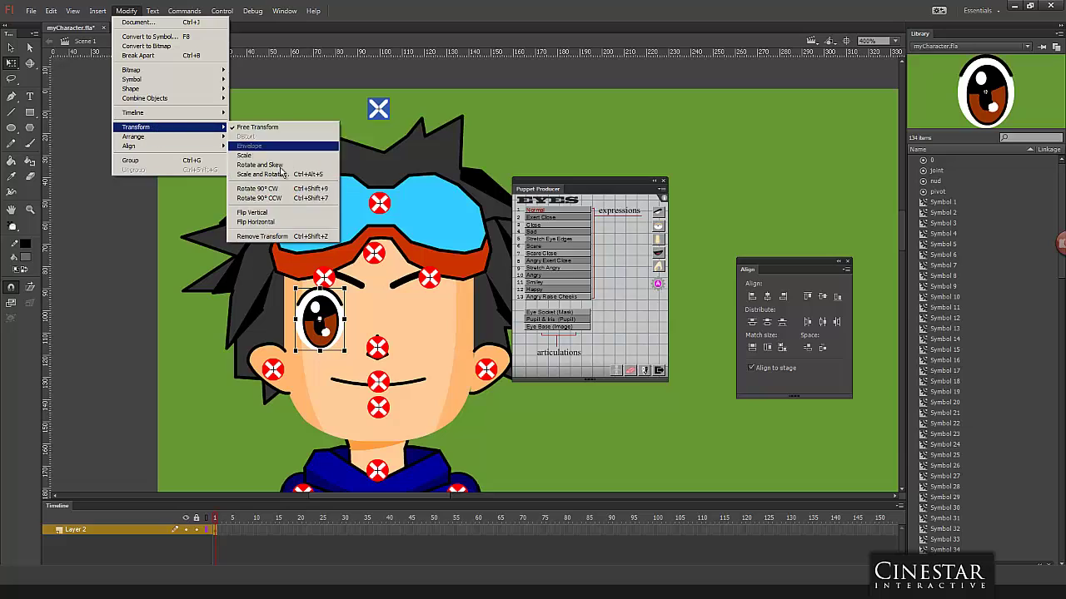
{"action": "left_click", "coordinate": [279, 221]}
Step: Move the flipped eye copy horizontally across the face to the left eye's place beneath the left eyebrow
{"action": "key", "text": "shift+Right"}
{"action": "key", "text": "shift+Right"}
{"action": "key", "text": "shift+Right"}
{"action": "key", "text": "shift+Right"}
{"action": "key", "text": "shift+Right"}
{"action": "key", "text": "shift+Right"}
{"action": "key", "text": "shift+Right"}
{"action": "key", "text": "shift+Right"}
{"action": "key", "text": "shift+Right"}
{"action": "key", "text": "shift+Right"}
{"action": "key", "text": "shift+Right"}
{"action": "key", "text": "shift+Right"}
{"action": "key", "text": "shift+Right"}
{"action": "key", "text": "shift+Right"}
{"action": "key", "text": "shift+Right"}
{"action": "key", "text": "shift+Right"}
{"action": "key", "text": "shift+Right"}
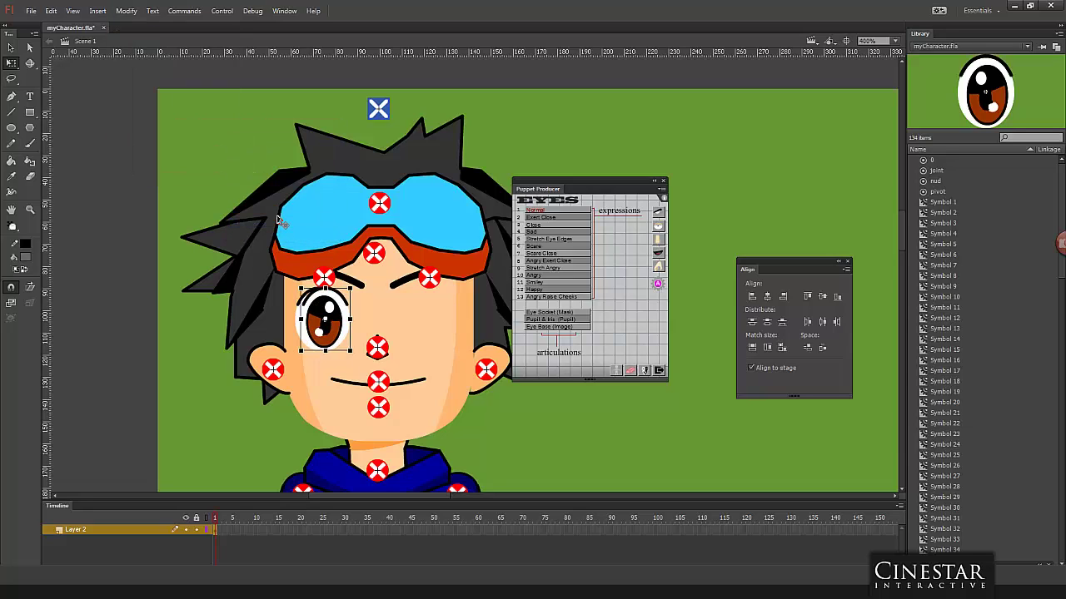
{"action": "key", "text": "shift+Right"}
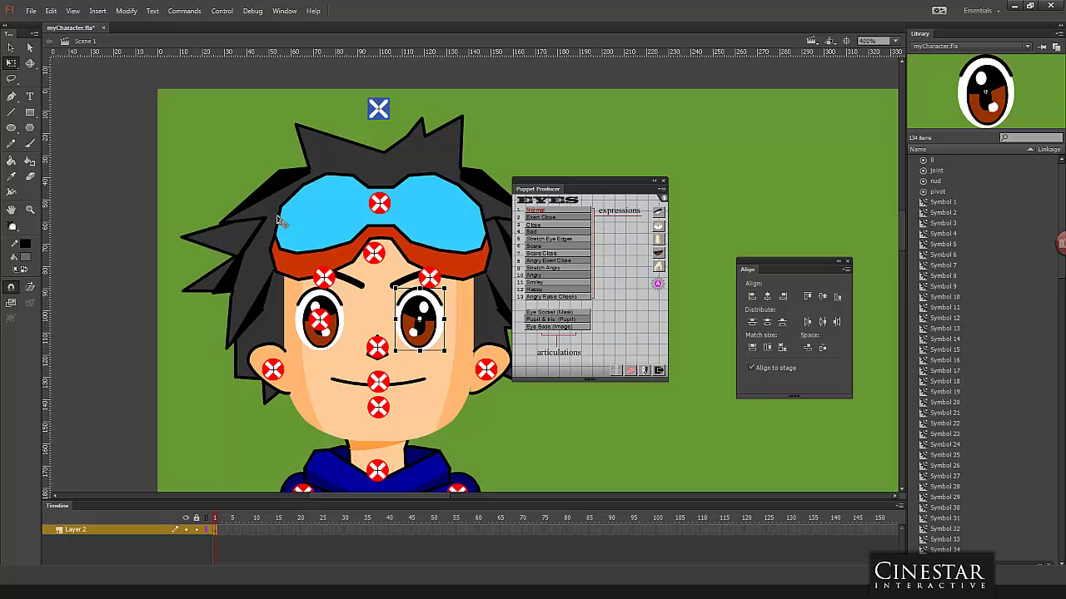
{"action": "key", "text": "shift+Right"}
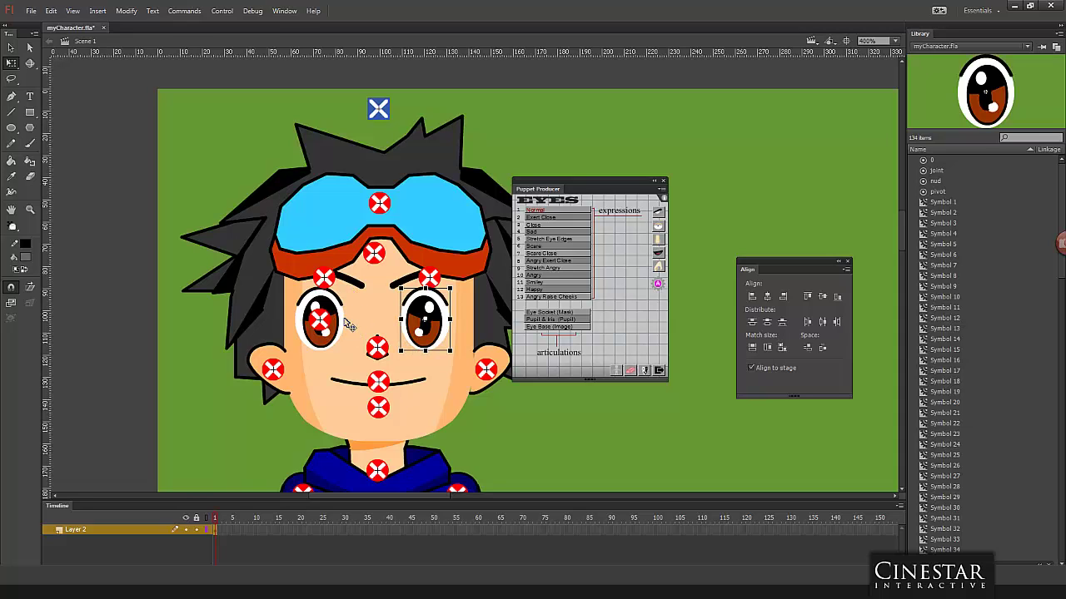
Step: Look inside both eye symbols to compare how the original and the mirrored eye are built
{"action": "double_click", "coordinate": [416, 318]}
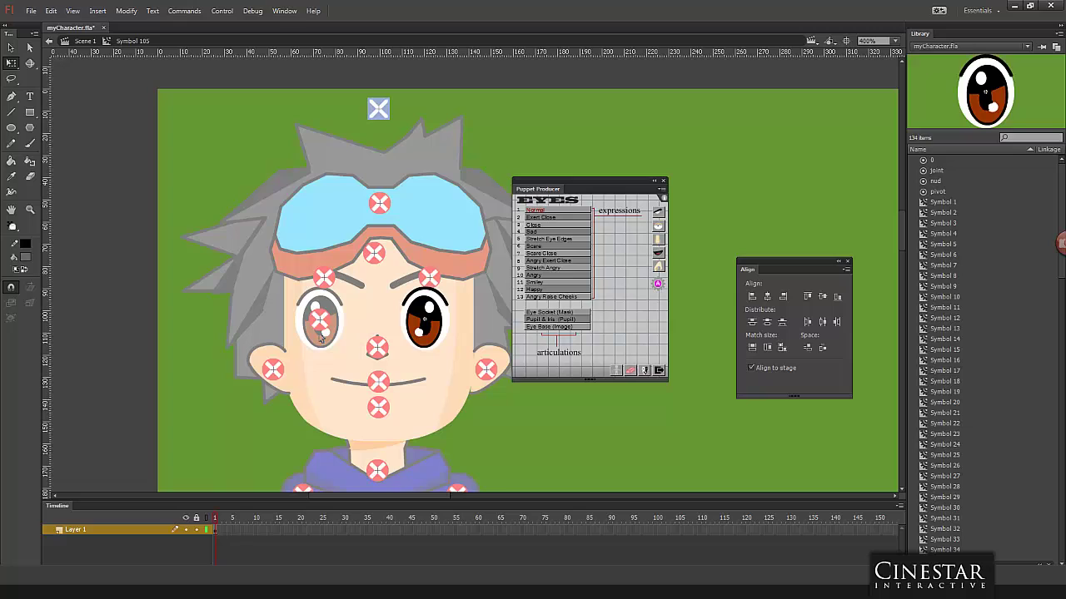
{"action": "double_click", "coordinate": [348, 322]}
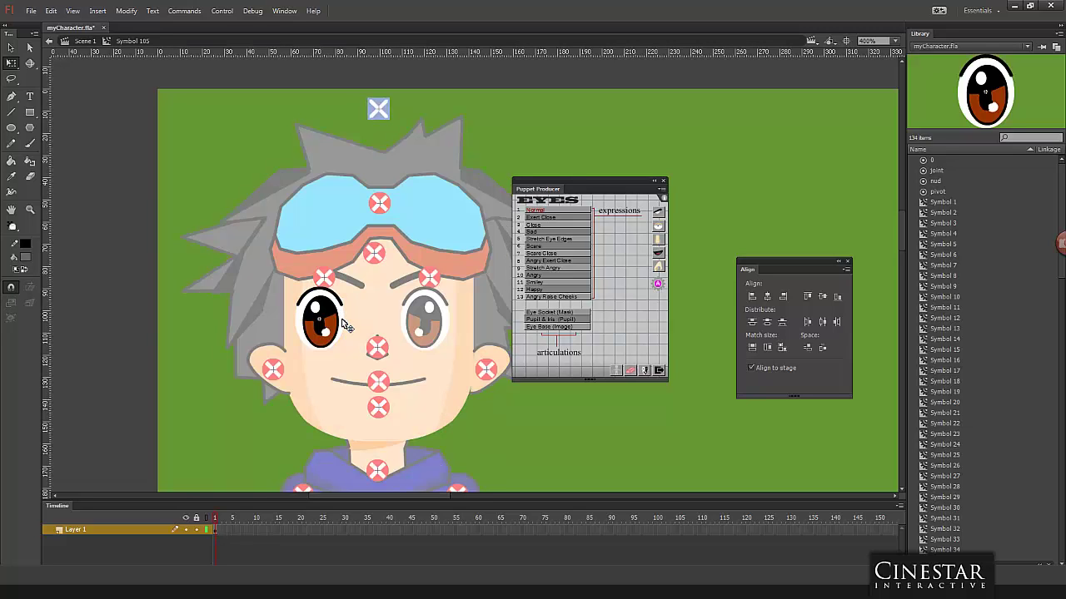
{"action": "double_click", "coordinate": [343, 322]}
{"action": "left_click", "coordinate": [347, 325]}
{"action": "double_click", "coordinate": [345, 327]}
{"action": "double_click", "coordinate": [362, 319]}
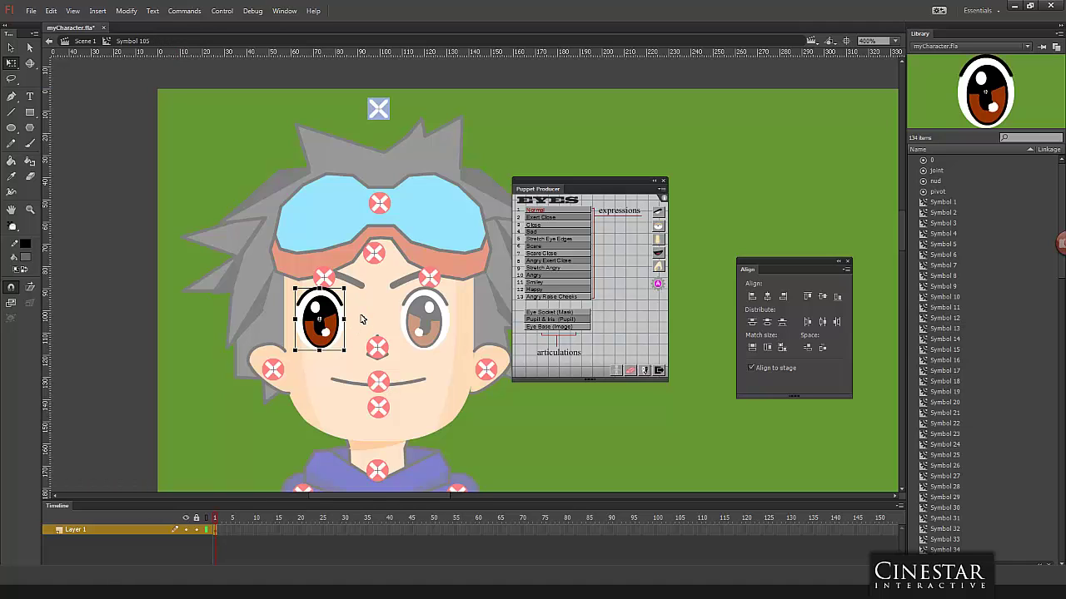
{"action": "double_click", "coordinate": [368, 325]}
Step: Assign the mirrored eye to the left eye part of the Front view in Puppet Producer
{"action": "left_click", "coordinate": [421, 323]}
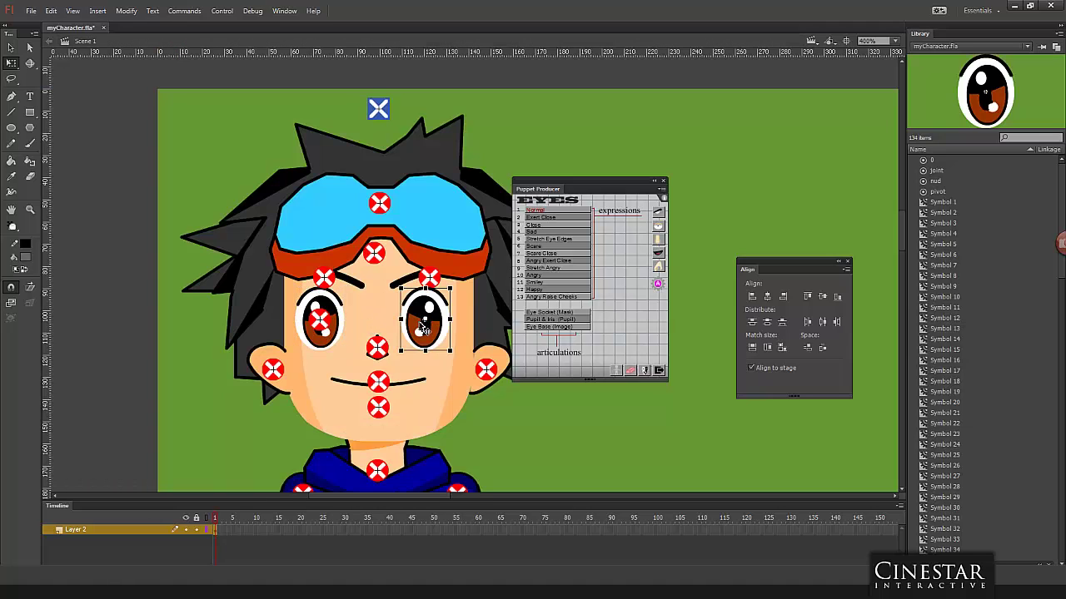
{"action": "left_click", "coordinate": [618, 371]}
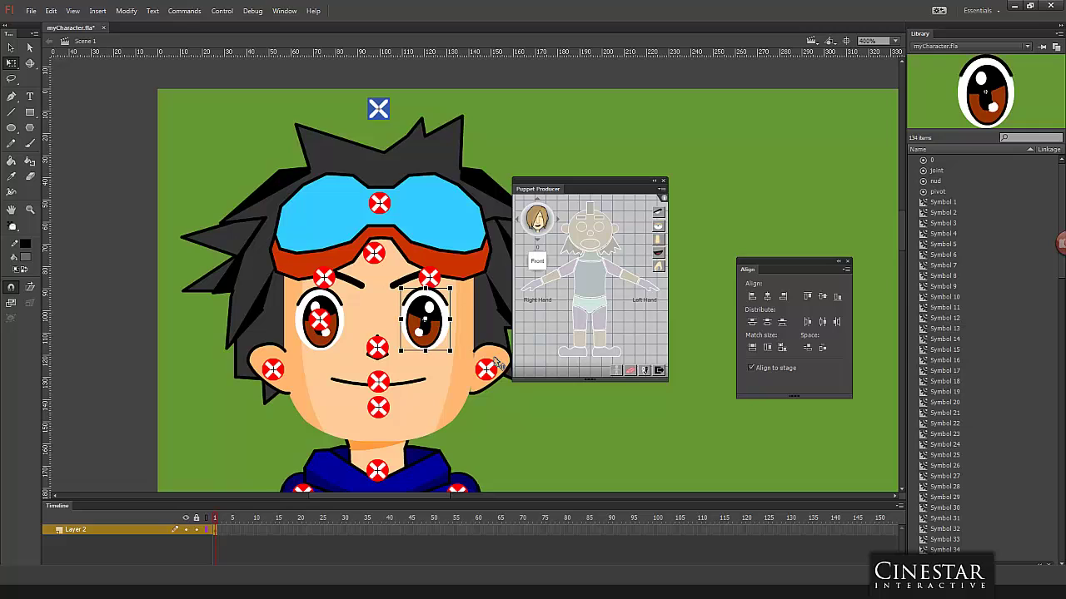
{"action": "left_click", "coordinate": [600, 233]}
Step: Check the instance name of the Normal artwork inside the right eye symbol and open that artwork for editing
{"action": "double_click", "coordinate": [337, 305]}
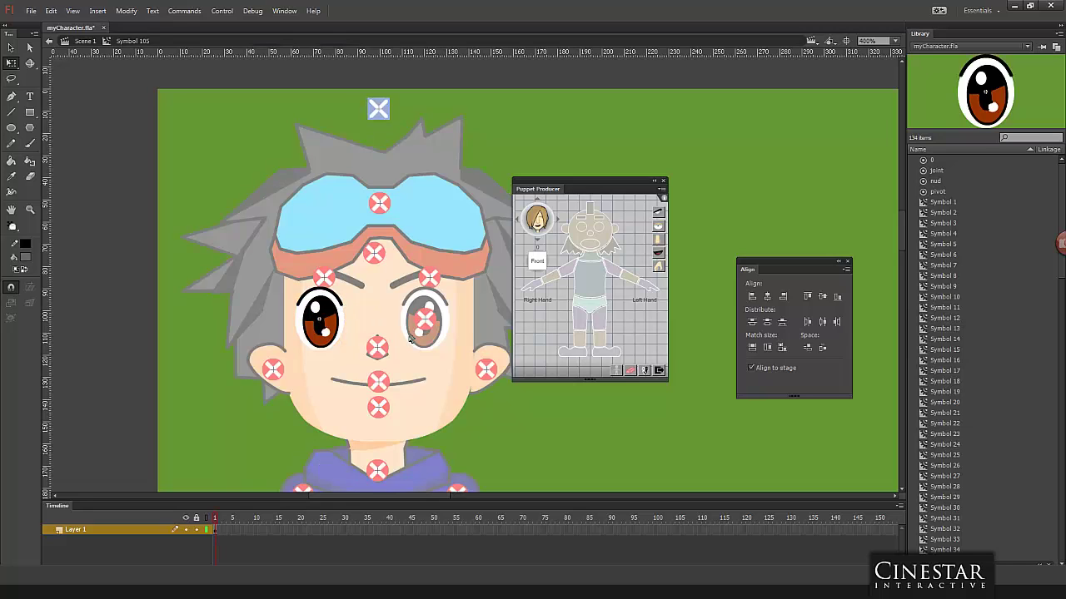
{"action": "left_click", "coordinate": [336, 314]}
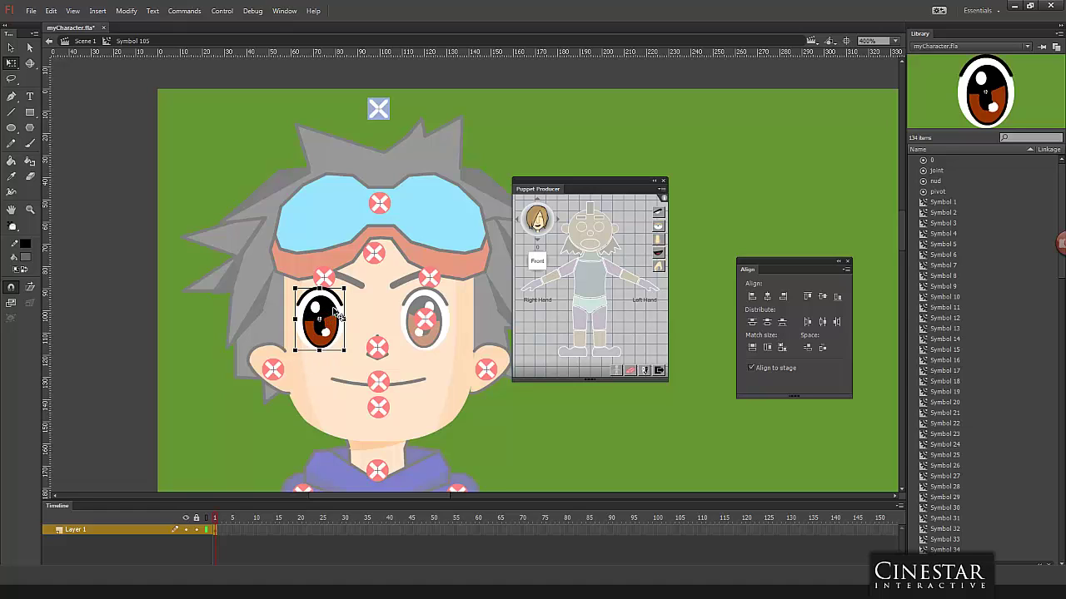
{"action": "key", "text": "ctrl+F3"}
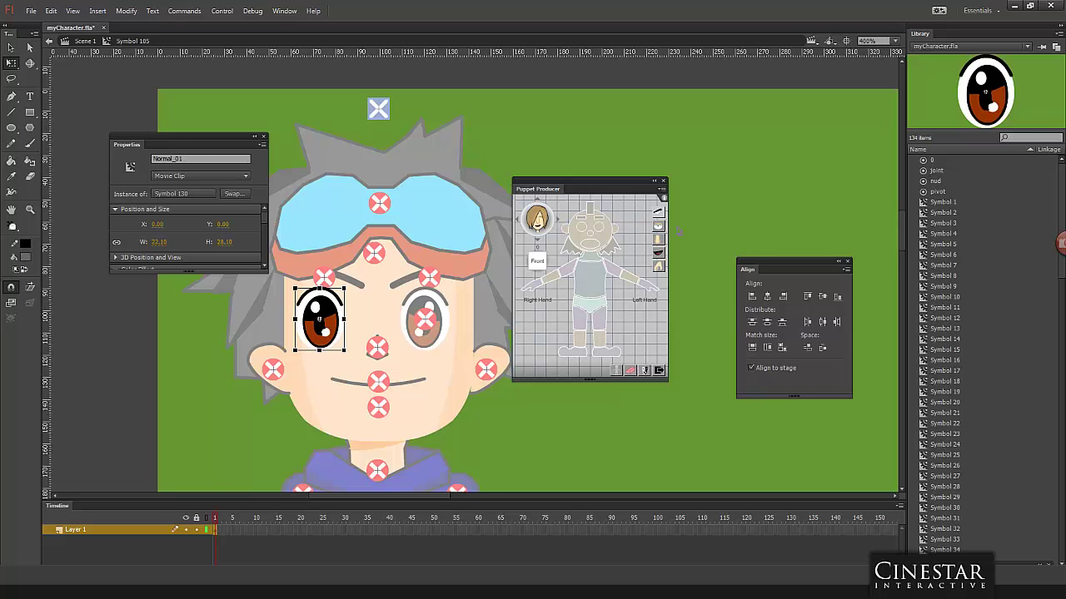
{"action": "left_click", "coordinate": [659, 227]}
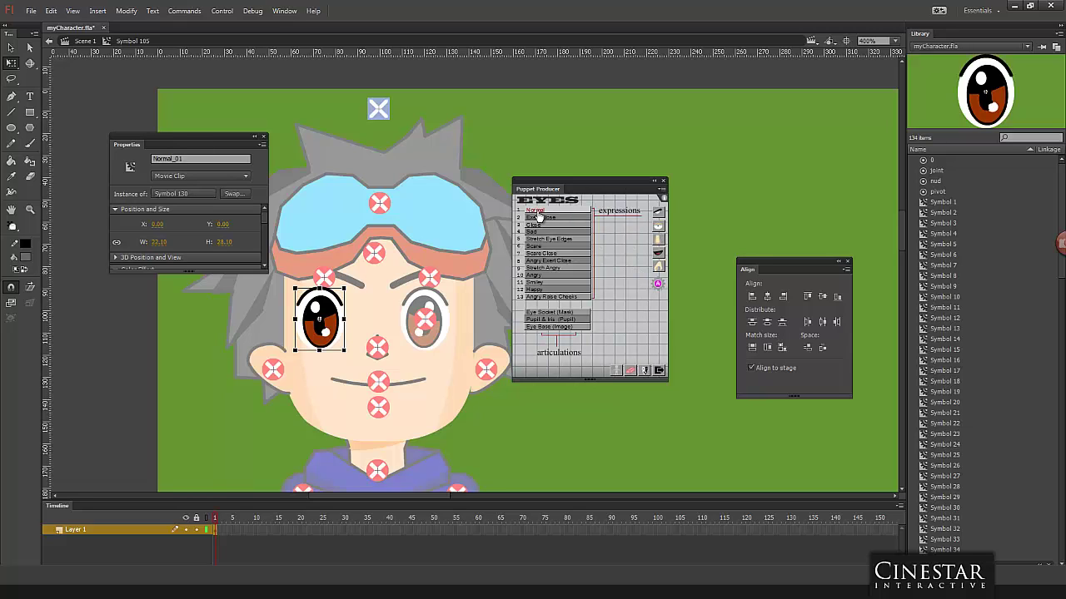
{"action": "left_click_drag", "start_coordinate": [222, 137], "coordinate": [169, 142]}
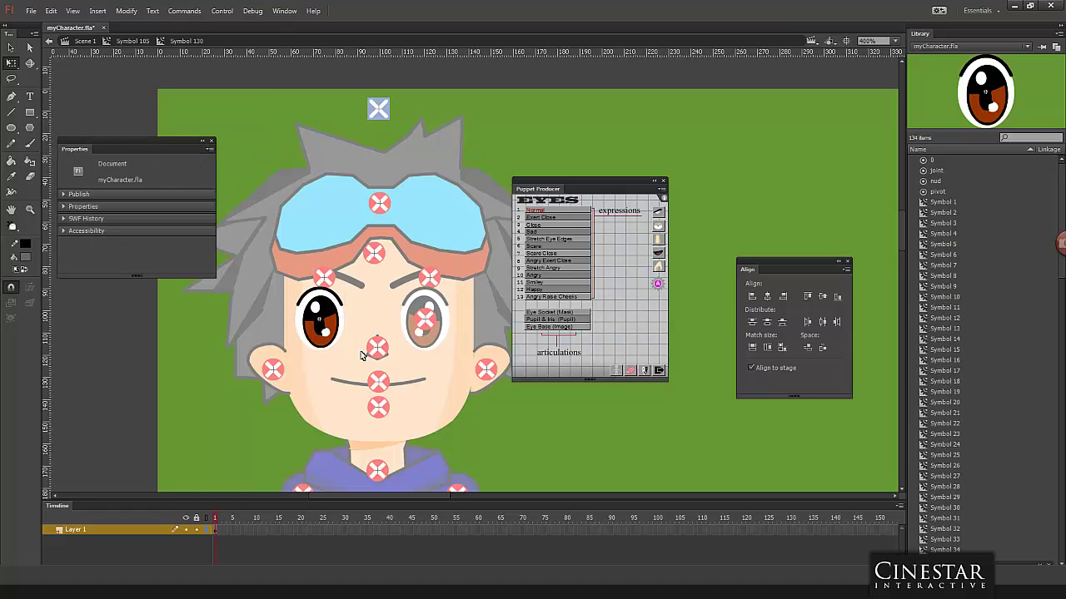
{"action": "double_click", "coordinate": [332, 308]}
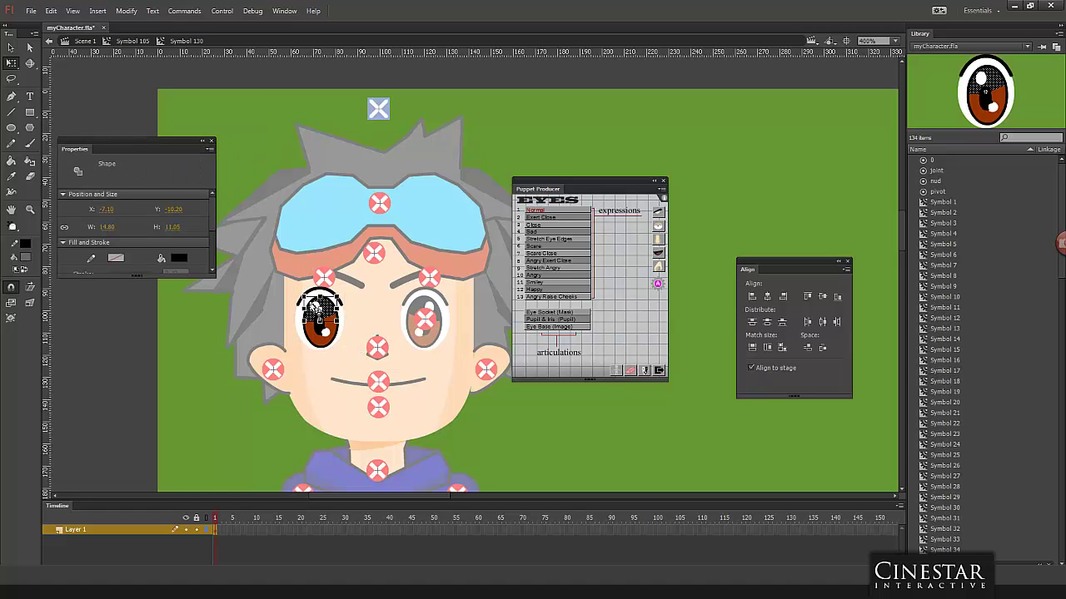
Step: Select all the pupil and iris shapes with their highlights and convert them to a movie clip named pupil
{"action": "left_click", "coordinate": [317, 312]}
{"action": "left_click_drag", "start_coordinate": [317, 314], "coordinate": [325, 333]}
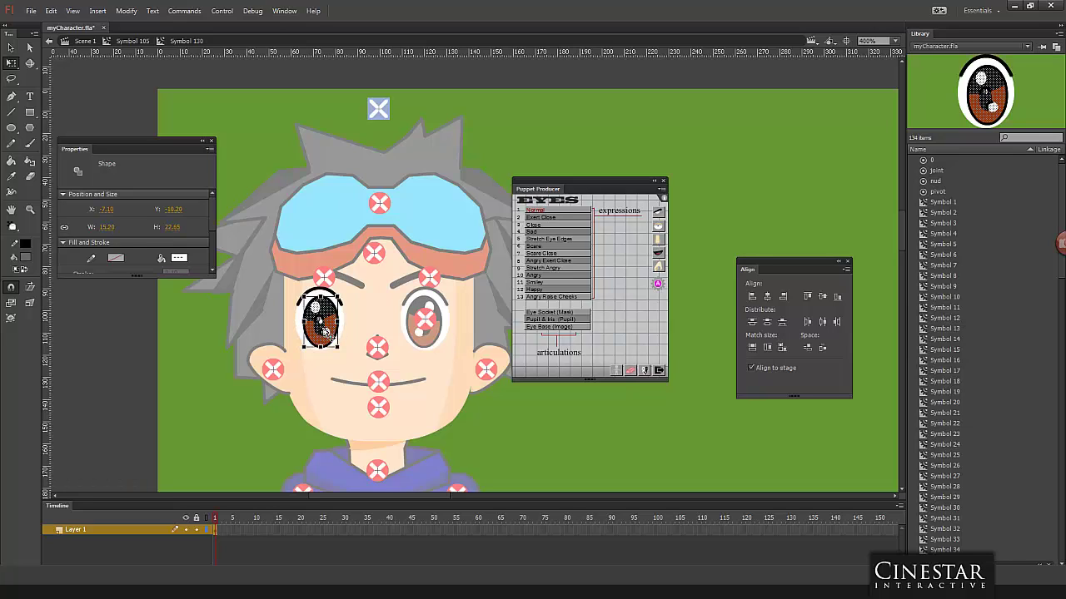
{"action": "left_click", "coordinate": [321, 329]}
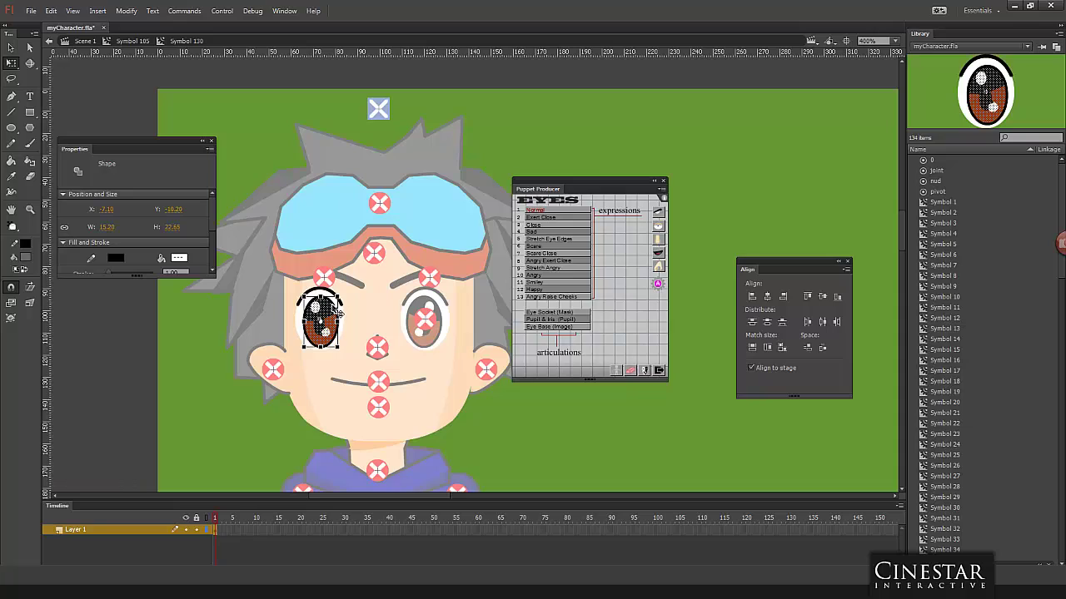
{"action": "left_click_drag", "start_coordinate": [339, 342], "coordinate": [331, 332]}
{"action": "key", "text": "F8"}
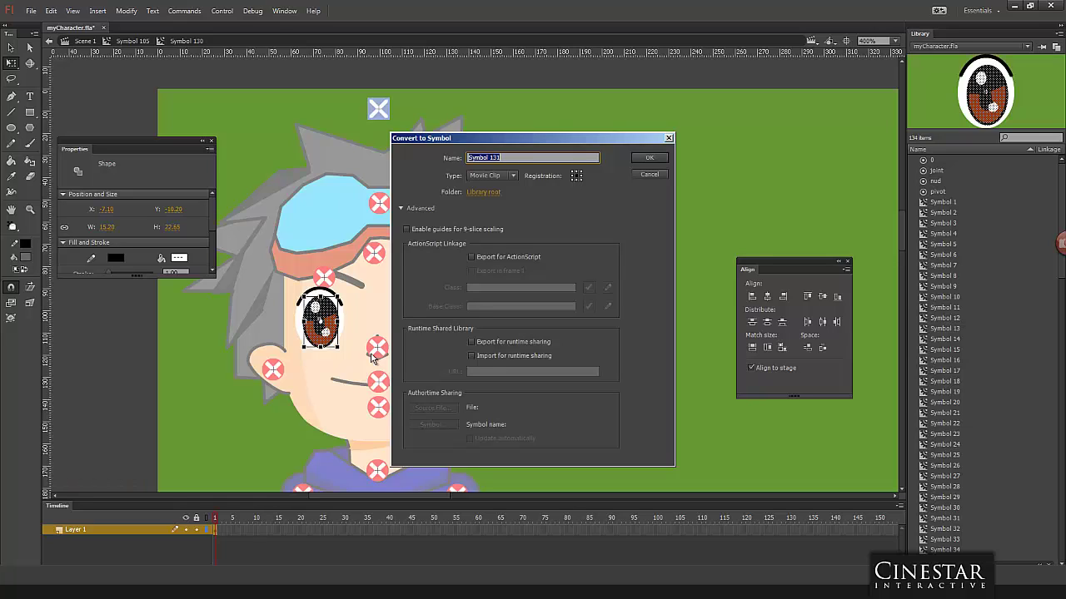
{"action": "type", "text": "pupil"}
{"action": "left_click", "coordinate": [649, 157]}
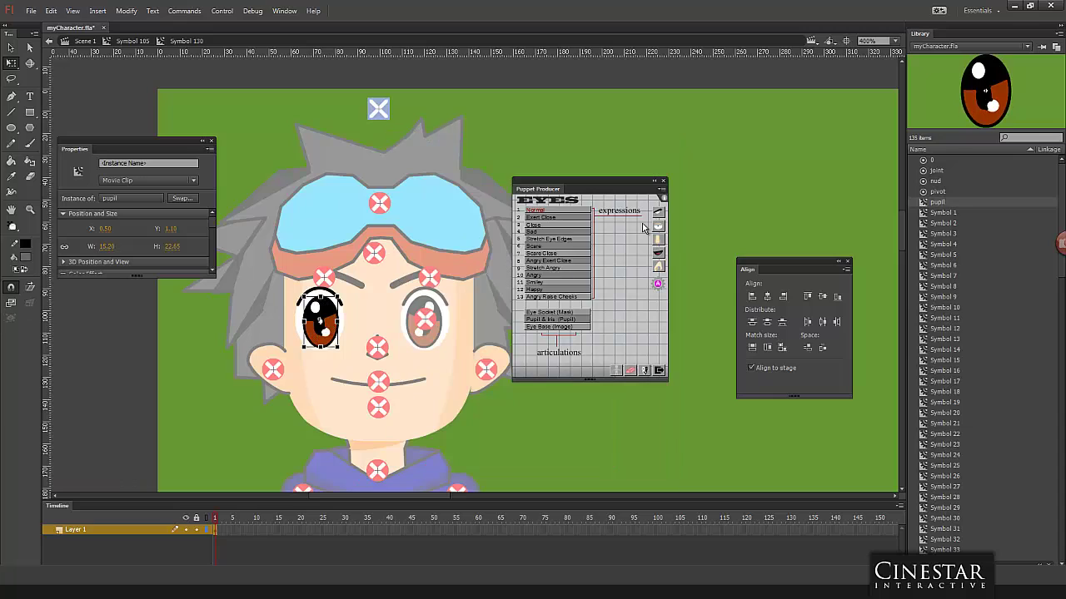
Step: Move the pupil symbol clear of the eye and fill the hole it leaves in the eye base with white
{"action": "left_click_drag", "start_coordinate": [340, 329], "coordinate": [403, 331]}
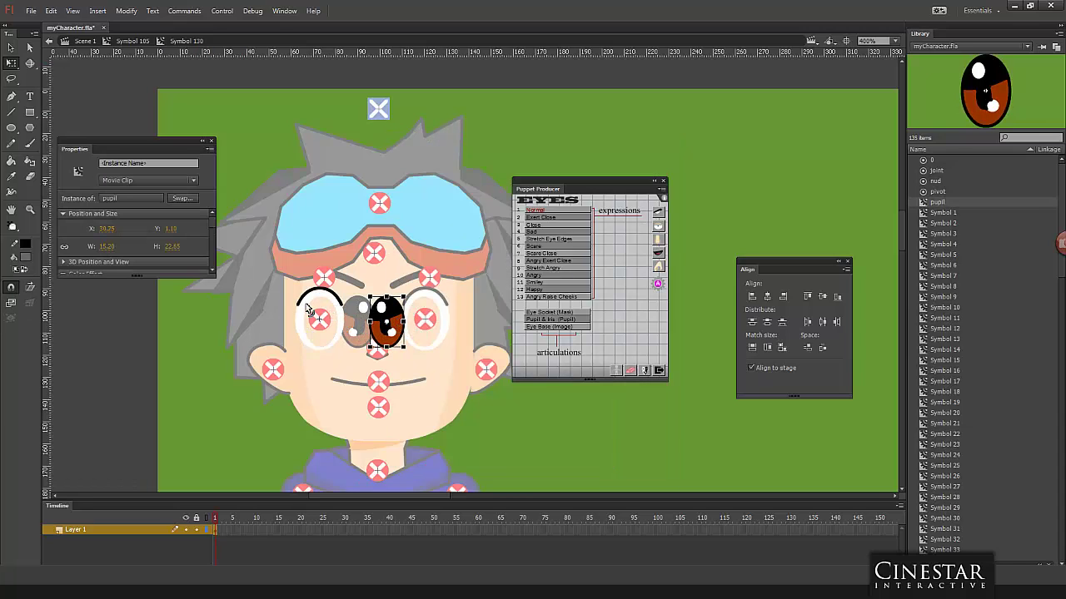
{"action": "left_click", "coordinate": [313, 311]}
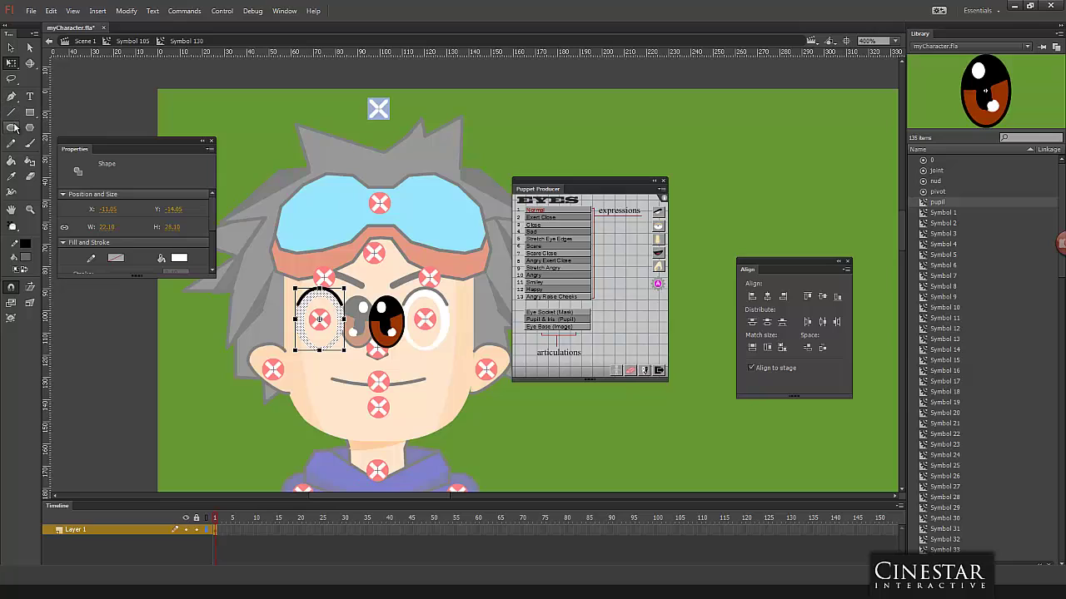
{"action": "left_click", "coordinate": [12, 175]}
{"action": "left_click", "coordinate": [321, 298]}
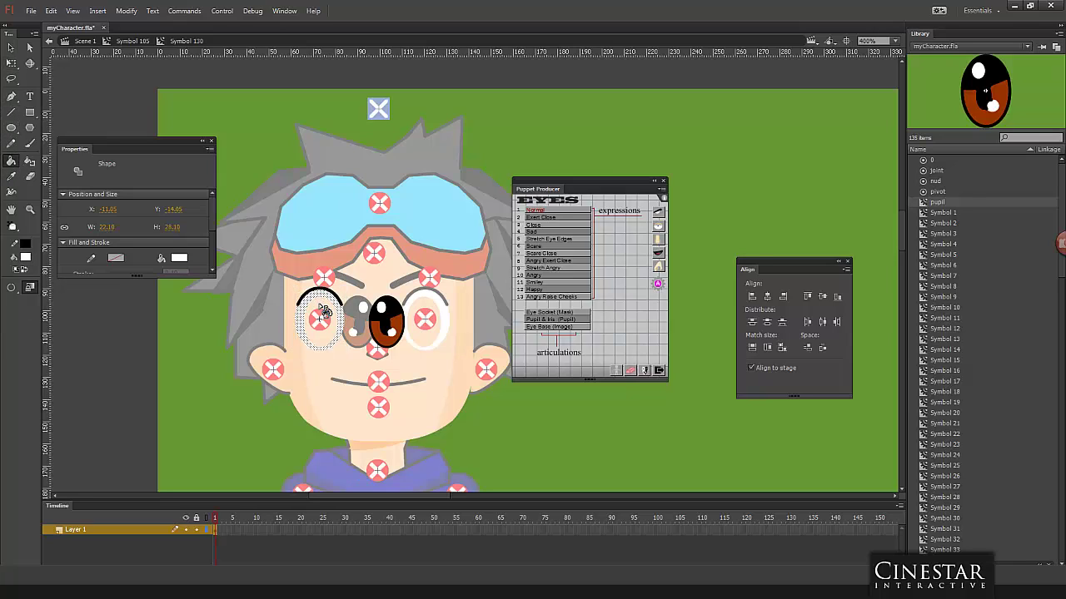
{"action": "left_click", "coordinate": [325, 313]}
Step: Copy the filled white eye shape and add two new layers above Layer 1
{"action": "left_click", "coordinate": [12, 47]}
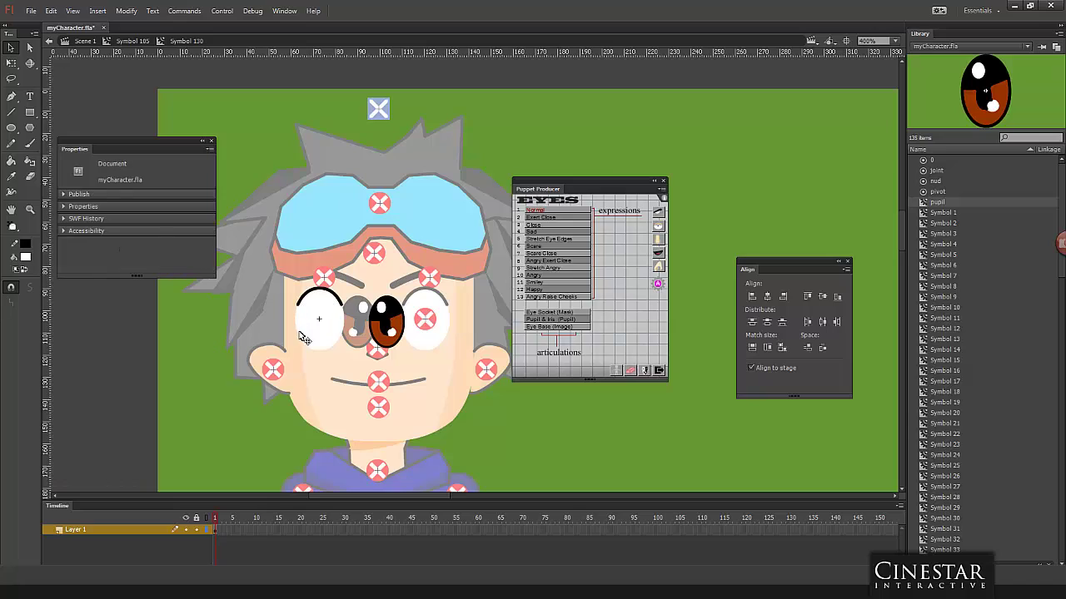
{"action": "left_click", "coordinate": [312, 329]}
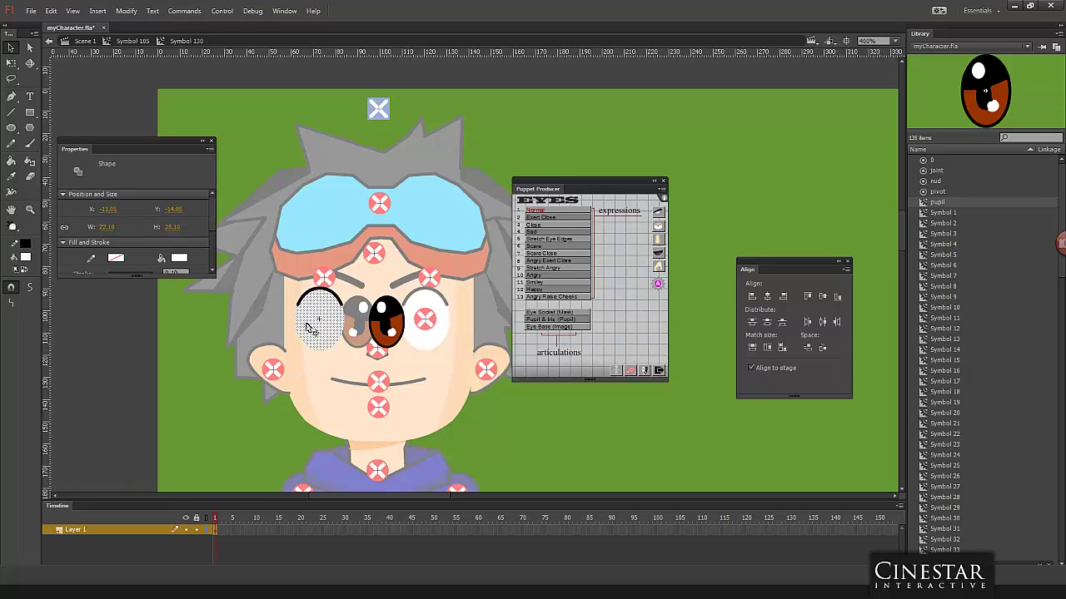
{"action": "left_click", "coordinate": [372, 374]}
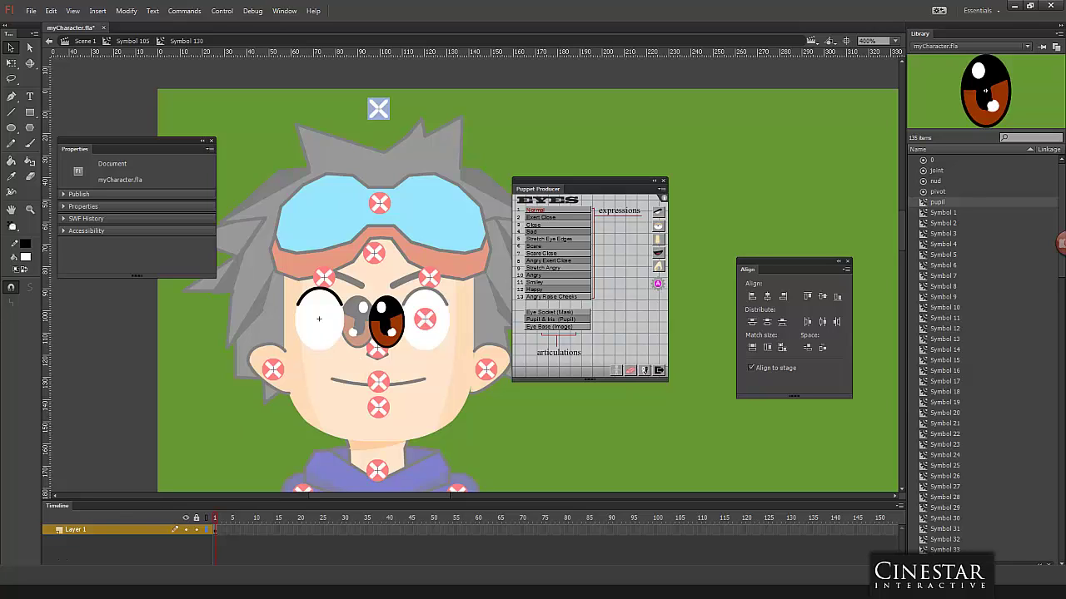
{"action": "left_click", "coordinate": [52, 562]}
{"action": "left_click", "coordinate": [52, 562]}
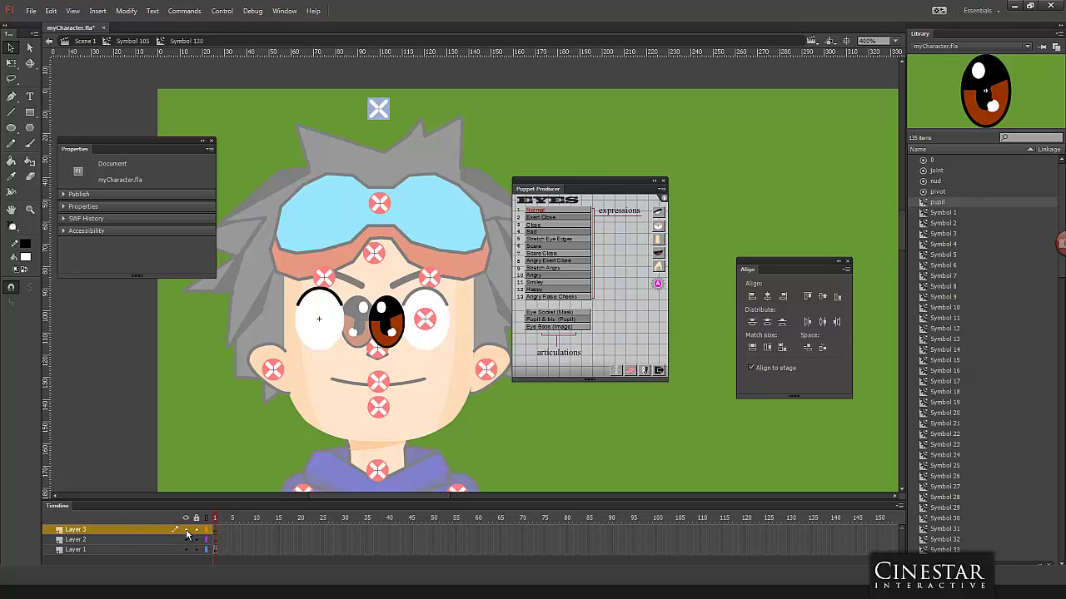
Step: Paste the white eye shape in place on frame 1 of Layer 3
{"action": "left_click", "coordinate": [215, 533]}
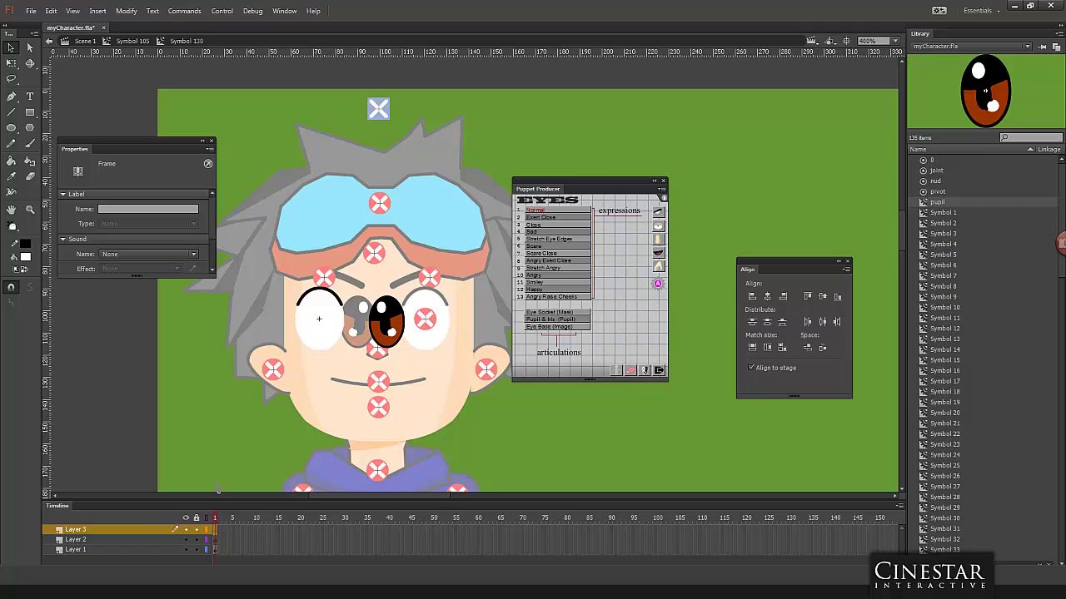
{"action": "right_click", "coordinate": [218, 372]}
{"action": "left_click", "coordinate": [257, 404]}
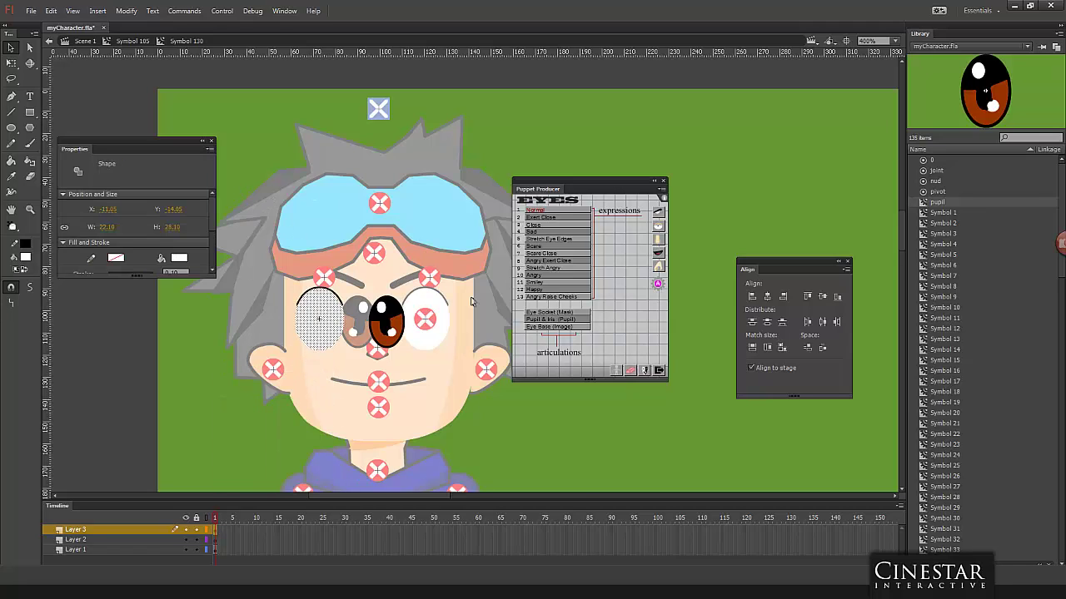
Step: Assign the pasted white shape as the Eye Socket (Mask) articulation and check its instance name
{"action": "left_click", "coordinate": [539, 319]}
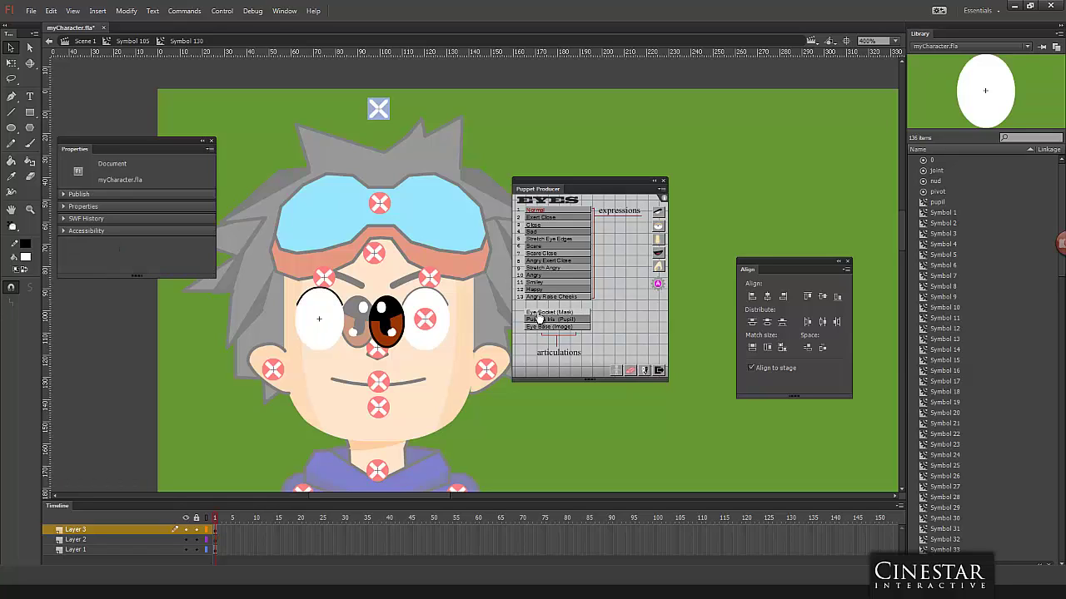
{"action": "left_click", "coordinate": [332, 321]}
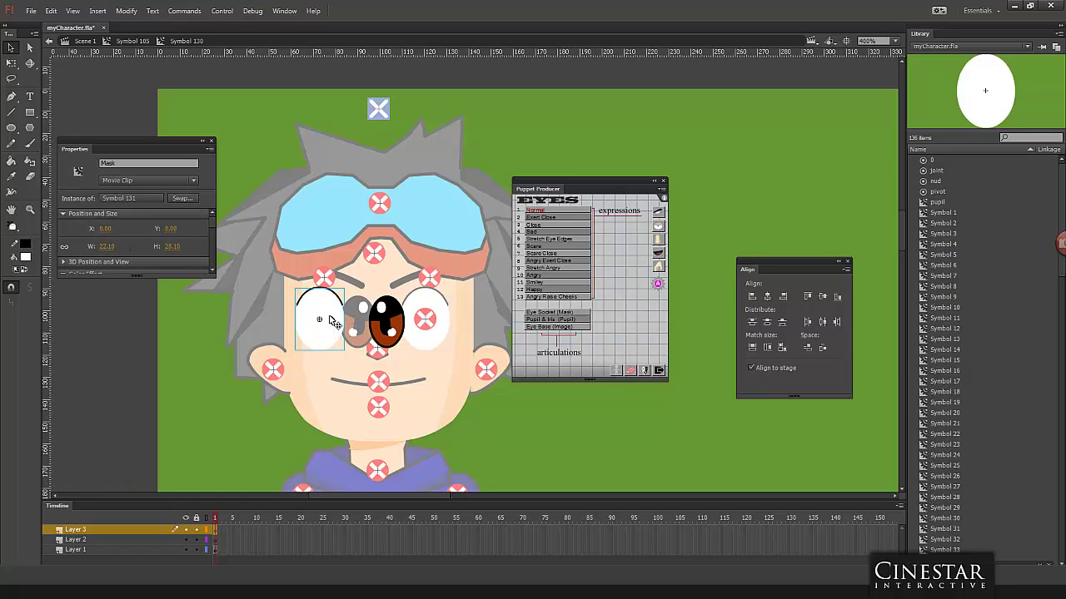
{"action": "left_click", "coordinate": [124, 163]}
Step: Rename Layer 3 to eye socket
{"action": "double_click", "coordinate": [89, 530]}
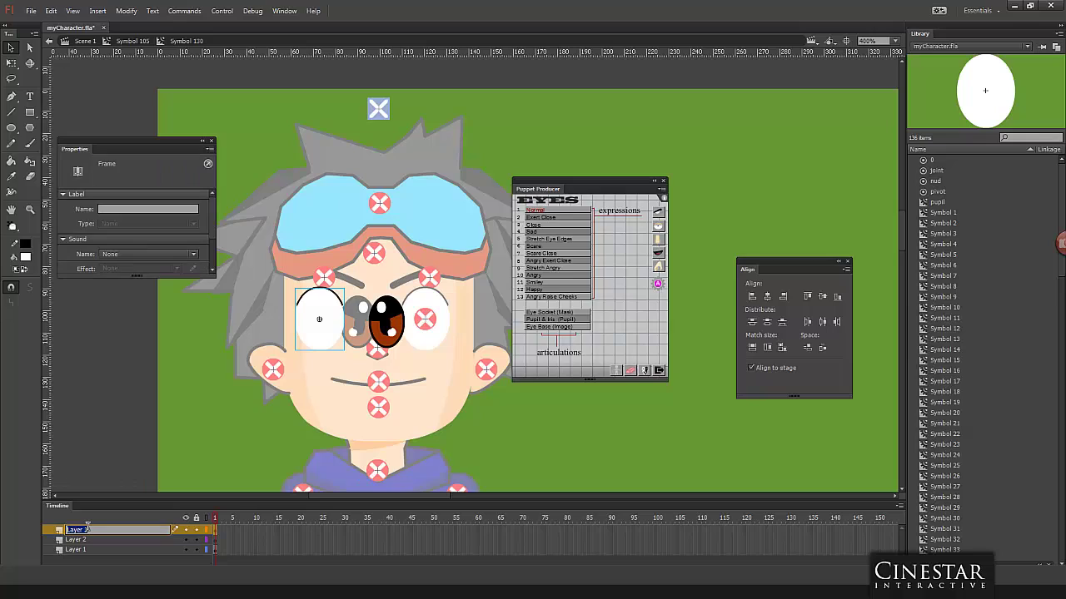
{"action": "type", "text": "eye socket"}
{"action": "left_click", "coordinate": [200, 429]}
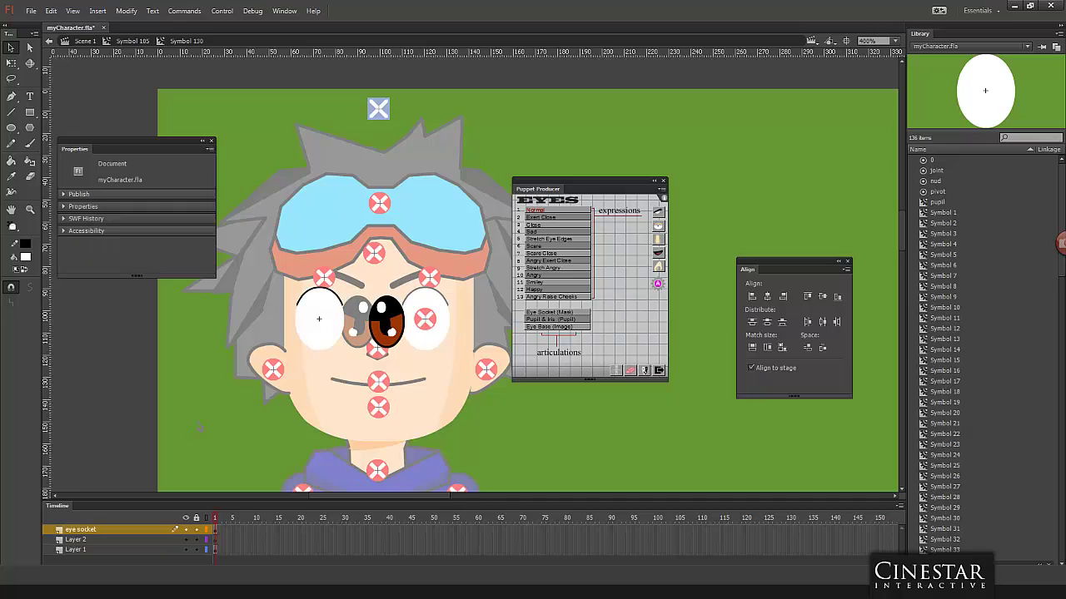
Step: Hide the eye socket layer, assign the outlined eye shape on Layer 1 as the Eye Base (Image) articulation, and check its instance name
{"action": "left_click", "coordinate": [185, 529]}
{"action": "left_click", "coordinate": [341, 344]}
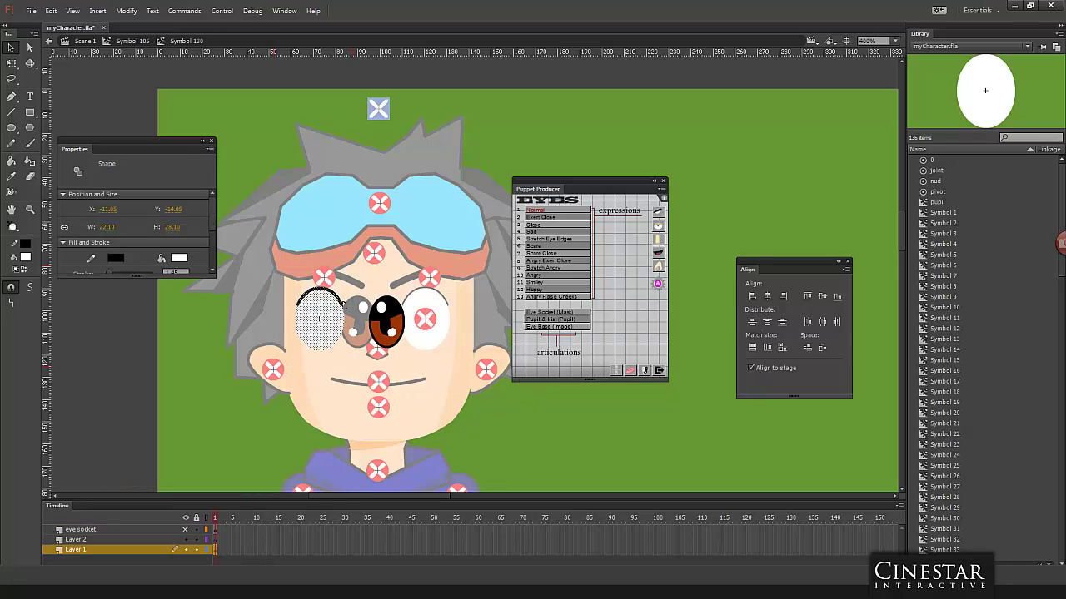
{"action": "left_click_drag", "start_coordinate": [273, 278], "coordinate": [358, 377]}
{"action": "left_click", "coordinate": [525, 329]}
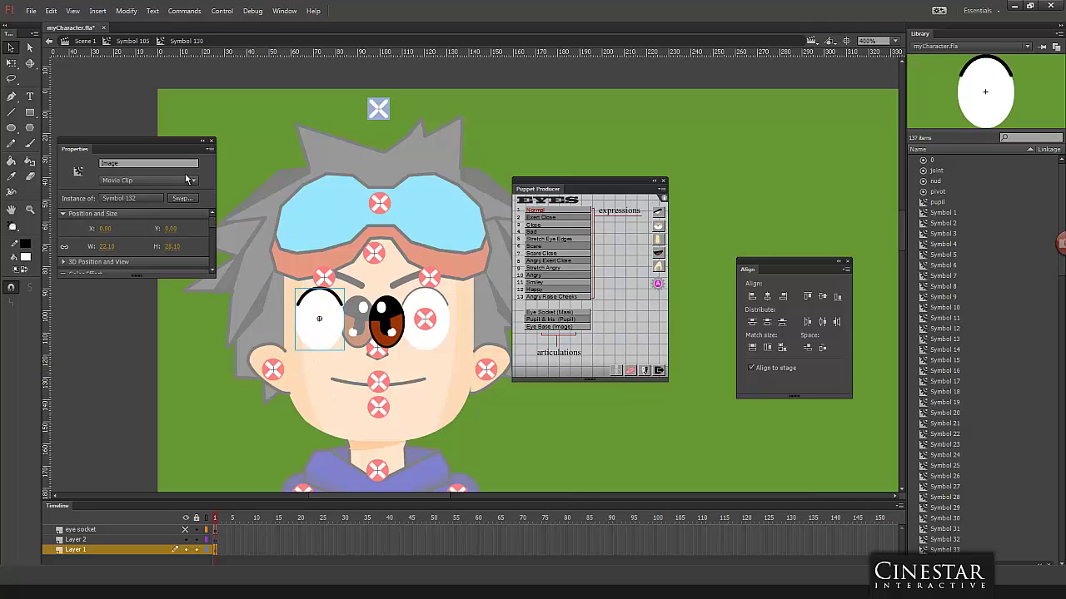
{"action": "double_click", "coordinate": [152, 163]}
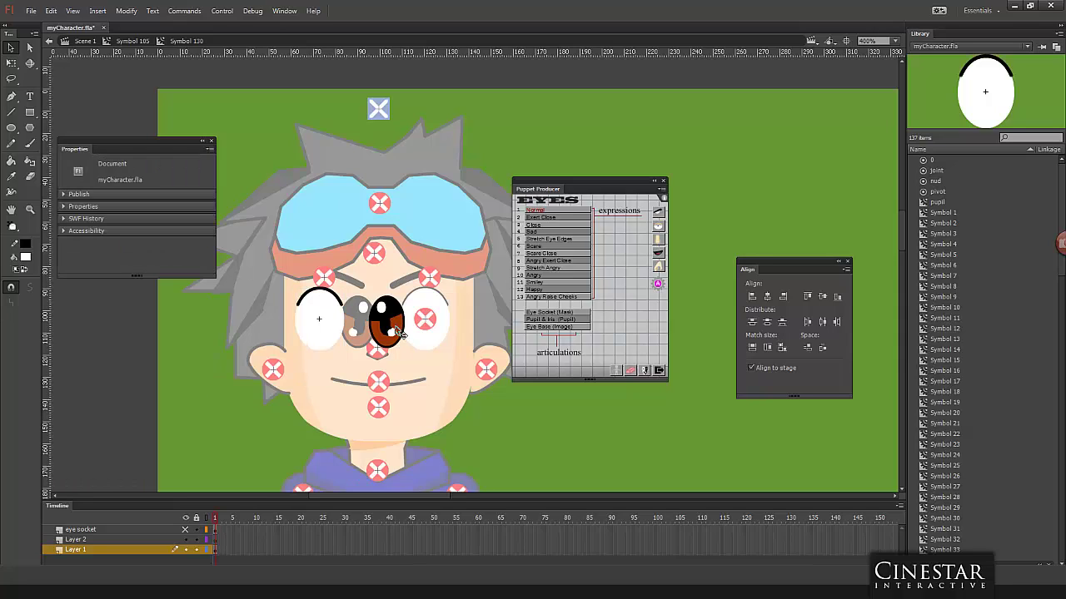
Step: Move the pupil from Layer 1 to frame 1 of Layer 2 and centre it on the white eye
{"action": "left_click", "coordinate": [392, 323]}
{"action": "right_click", "coordinate": [392, 323]}
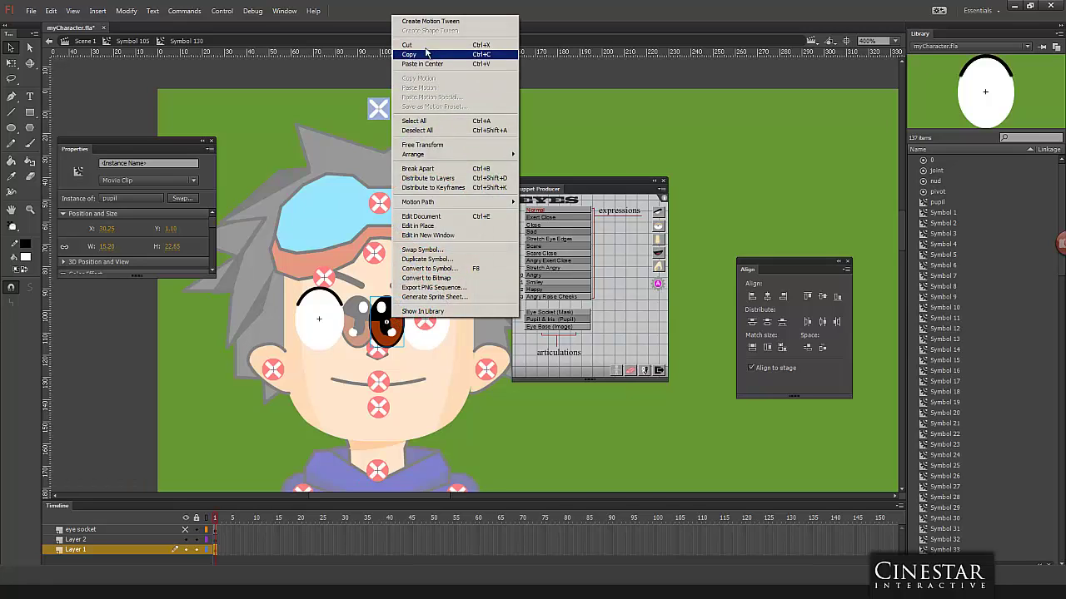
{"action": "left_click", "coordinate": [408, 44]}
{"action": "left_click", "coordinate": [216, 539]}
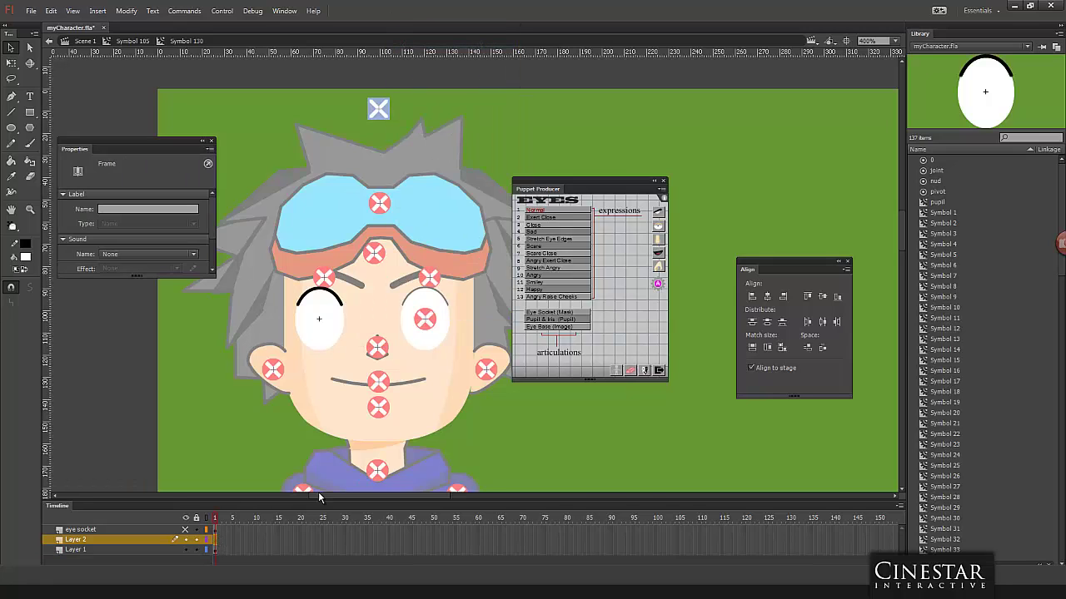
{"action": "right_click", "coordinate": [277, 282]}
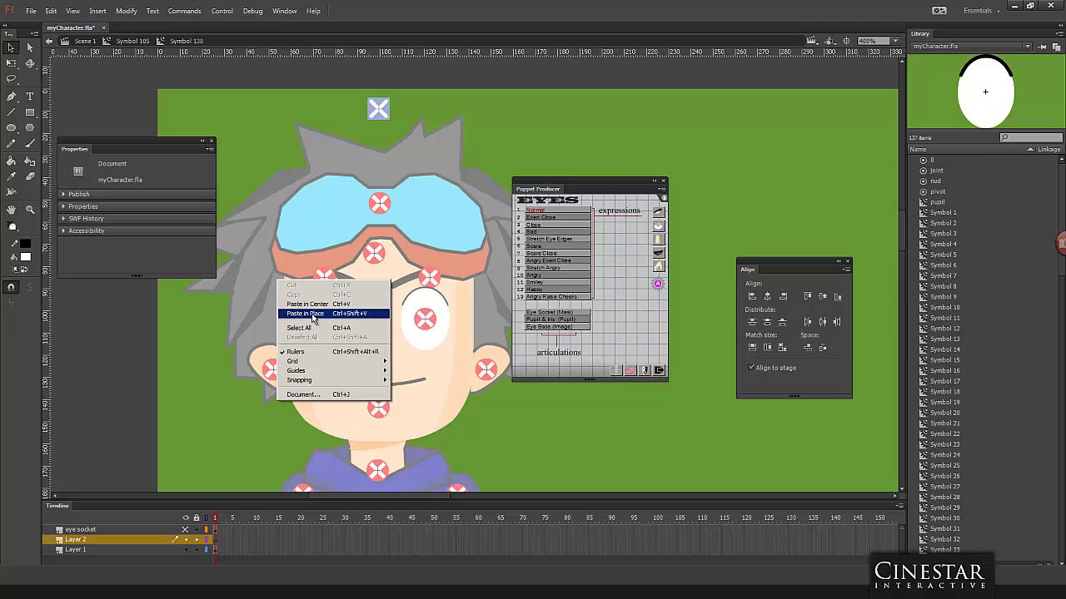
{"action": "left_click", "coordinate": [313, 314]}
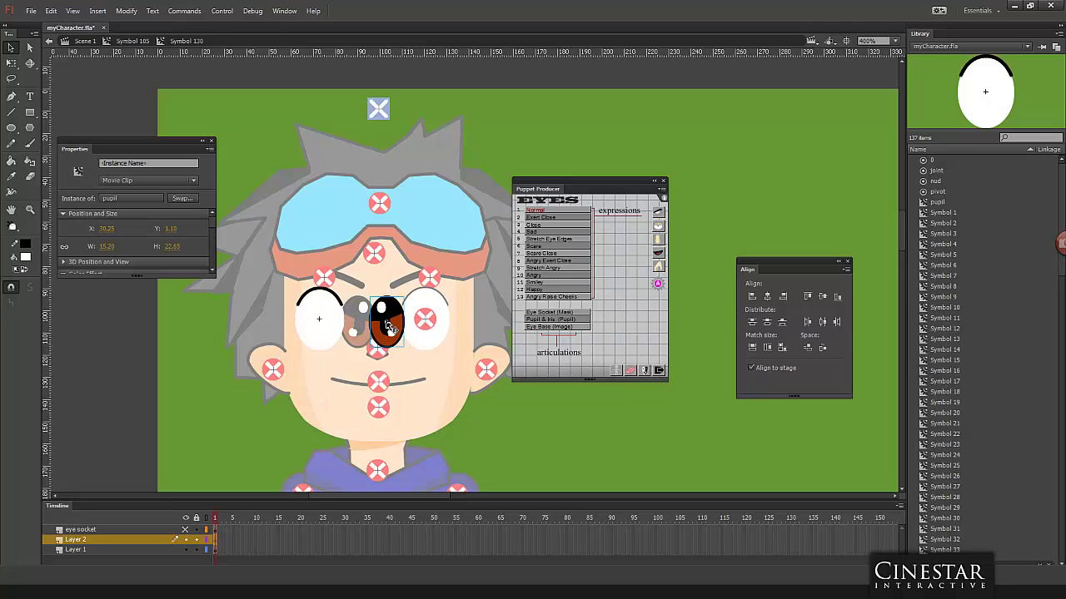
{"action": "left_click_drag", "start_coordinate": [389, 329], "coordinate": [324, 327]}
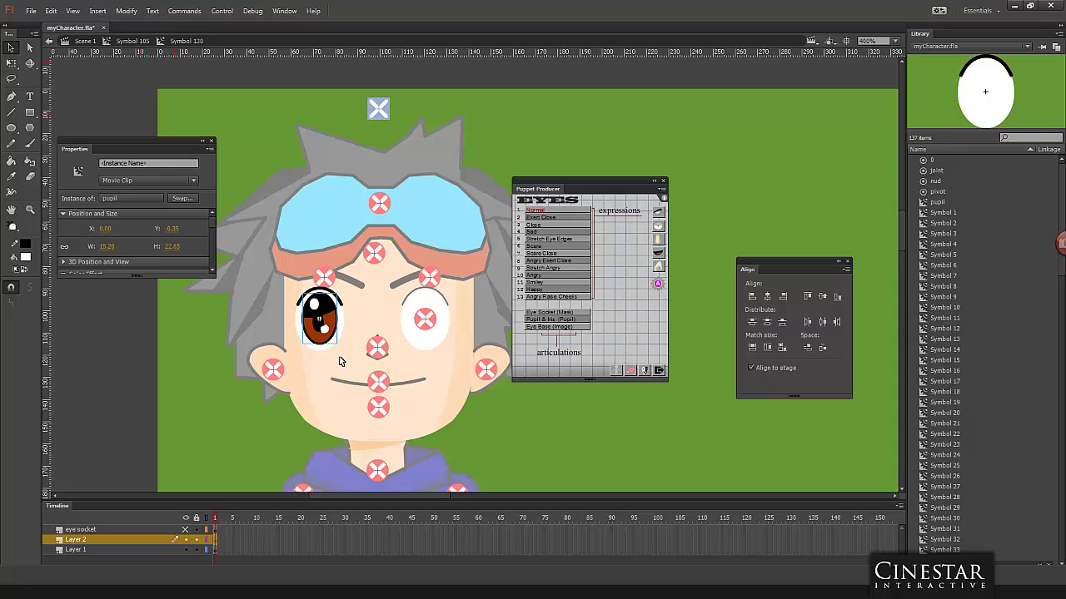
Step: Hide Layer 2, then rename Layer 1 as base and Layer 2 as pivot
{"action": "left_click", "coordinate": [185, 540]}
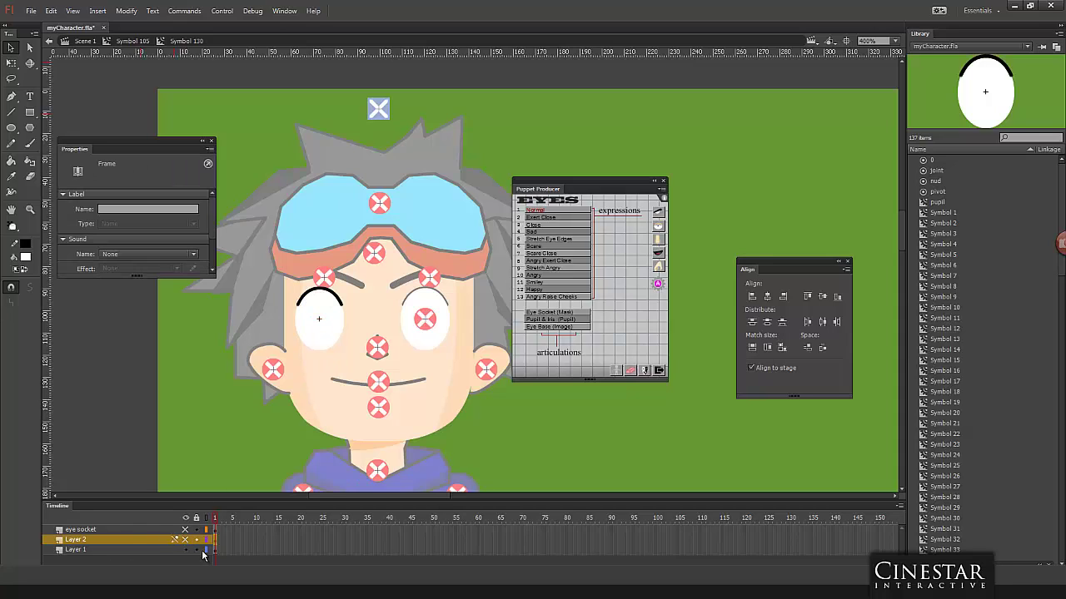
{"action": "double_click", "coordinate": [83, 550]}
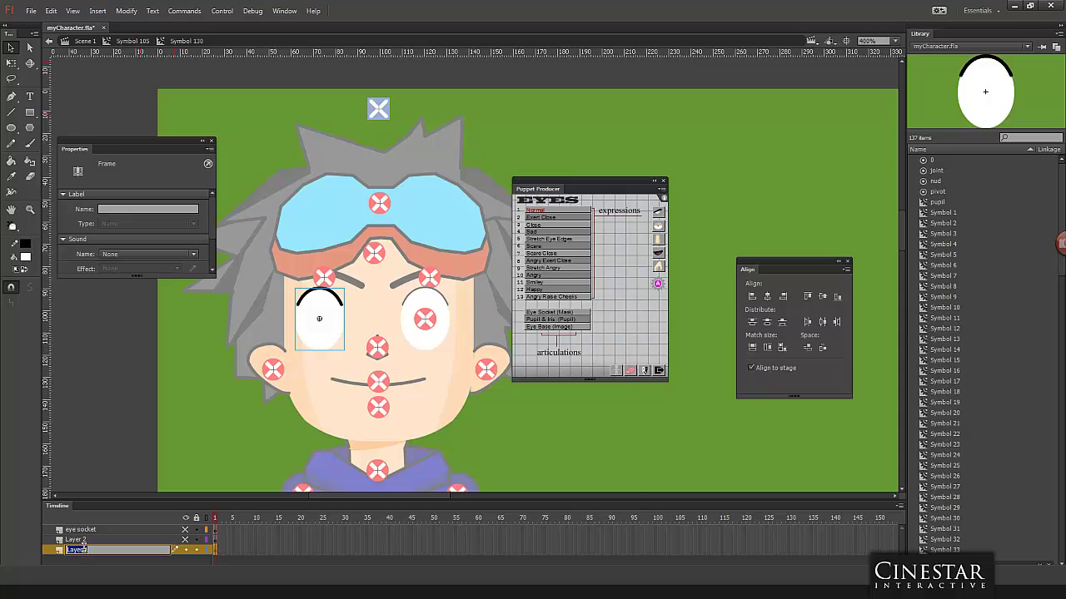
{"action": "type", "text": "base"}
{"action": "double_click", "coordinate": [80, 539]}
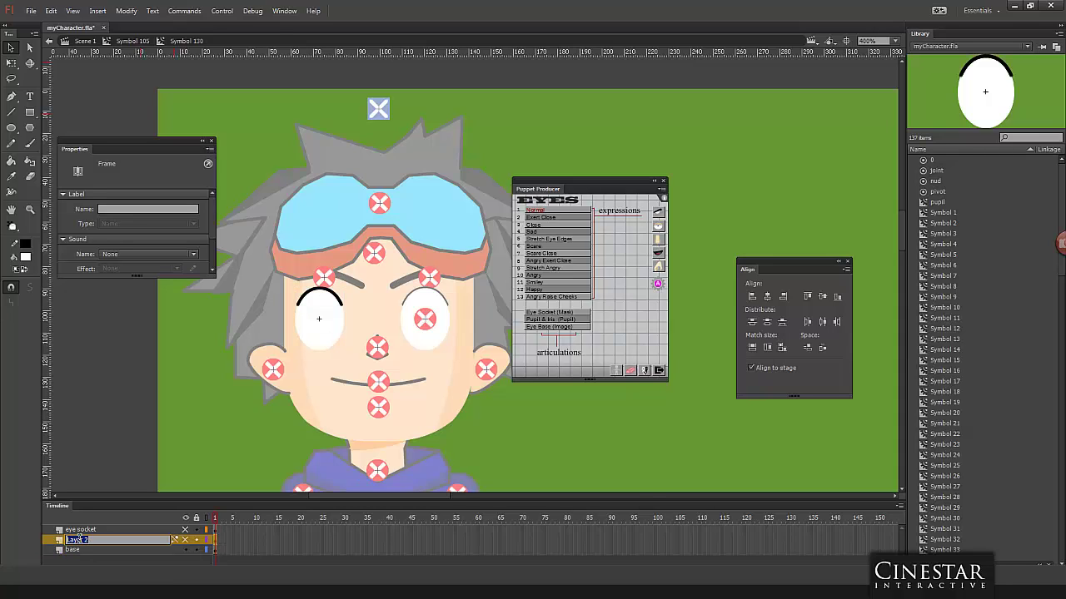
{"action": "type", "text": "pivot"}
{"action": "key", "text": "Return"}
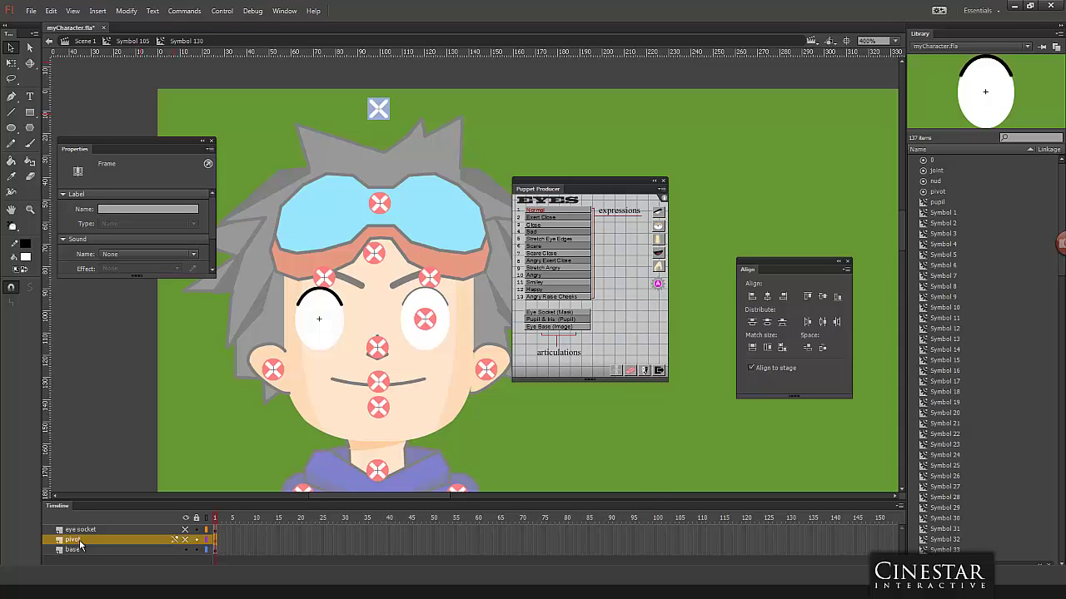
Step: Examine what the eye socket, pivot and base layers each contain by showing and hiding them one at a time
{"action": "left_click", "coordinate": [81, 530]}
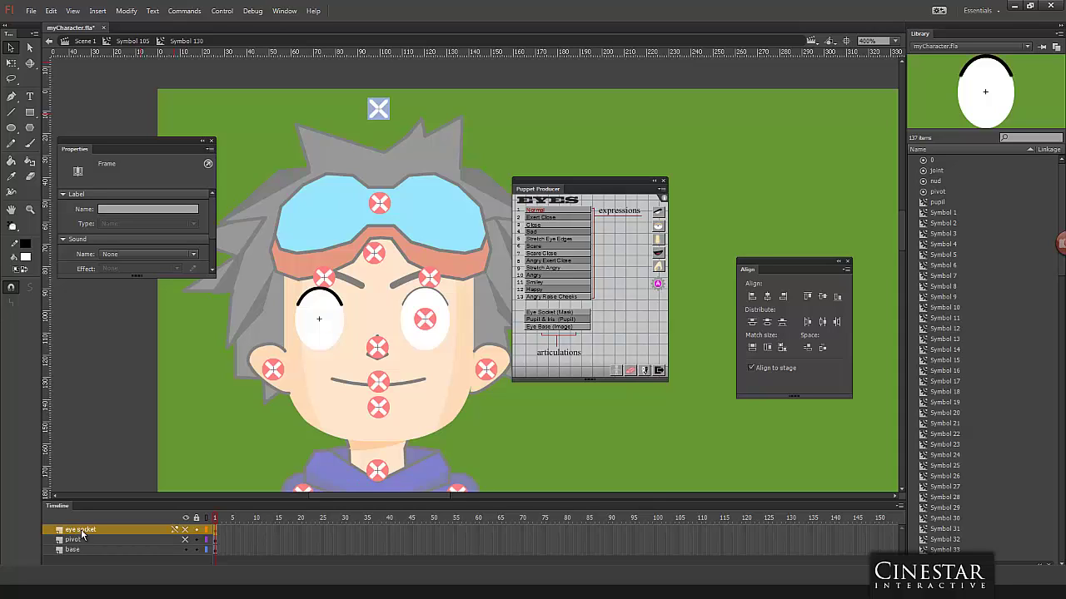
{"action": "left_click", "coordinate": [184, 531]}
{"action": "left_click", "coordinate": [185, 550]}
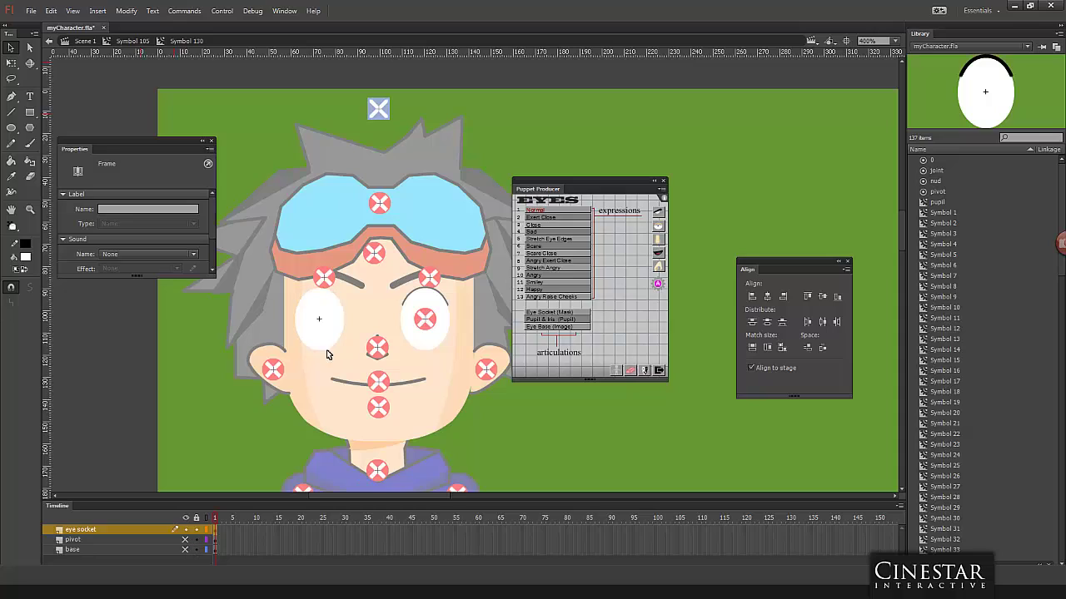
{"action": "left_click", "coordinate": [186, 540]}
{"action": "left_click", "coordinate": [185, 540]}
{"action": "left_click", "coordinate": [185, 539]}
{"action": "left_click", "coordinate": [184, 530]}
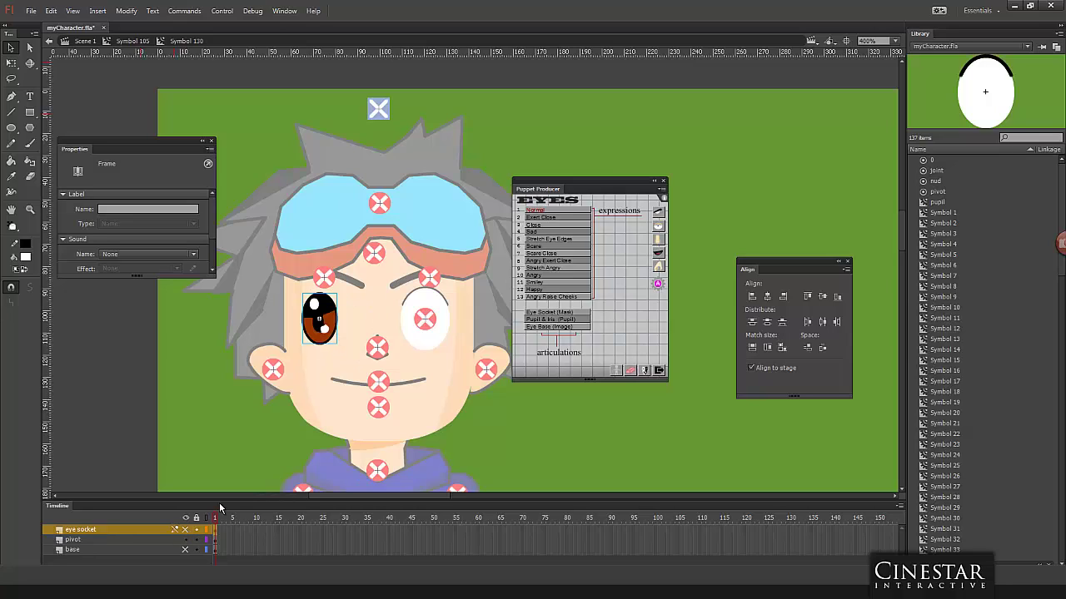
{"action": "left_click", "coordinate": [186, 548]}
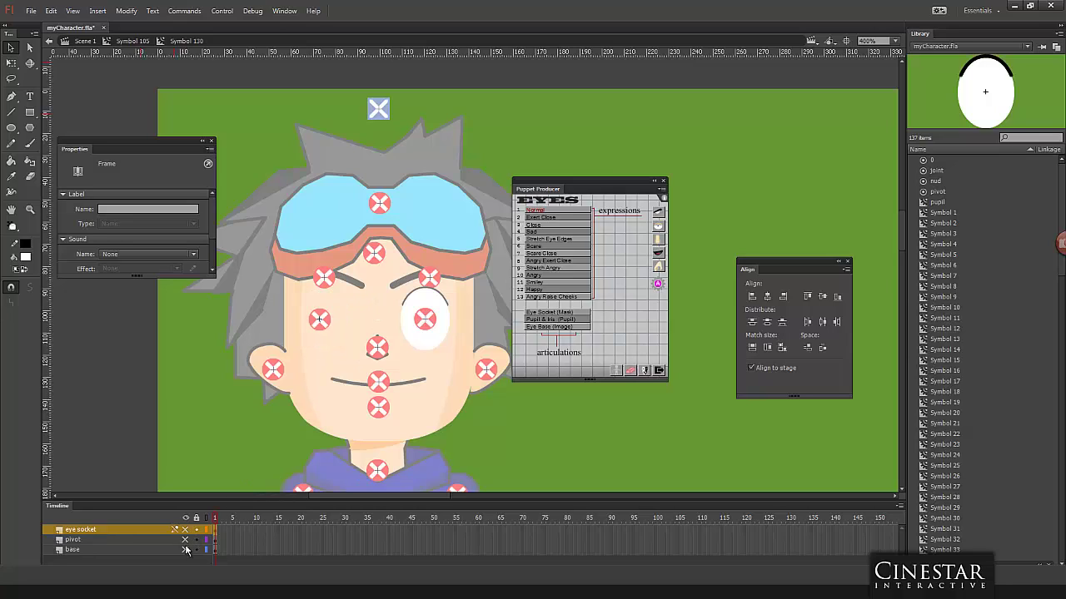
{"action": "left_click", "coordinate": [185, 531]}
{"action": "left_click", "coordinate": [186, 550]}
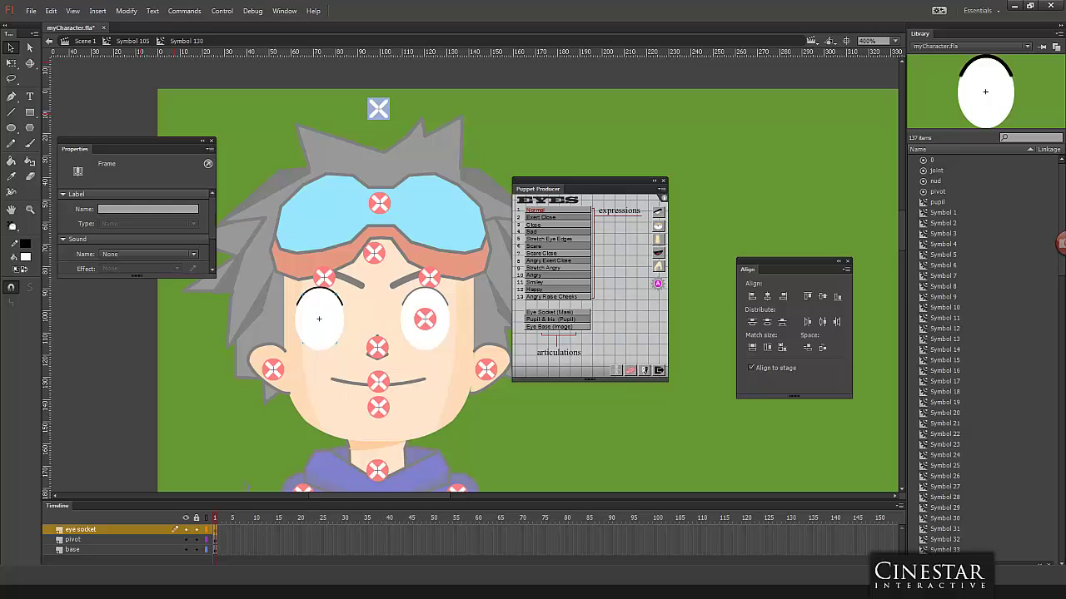
{"action": "left_click", "coordinate": [185, 529]}
{"action": "left_click", "coordinate": [184, 540]}
{"action": "left_click", "coordinate": [185, 540]}
Step: Show the eye socket layer and turn it into a mask over the pivot layer
{"action": "left_click", "coordinate": [183, 530]}
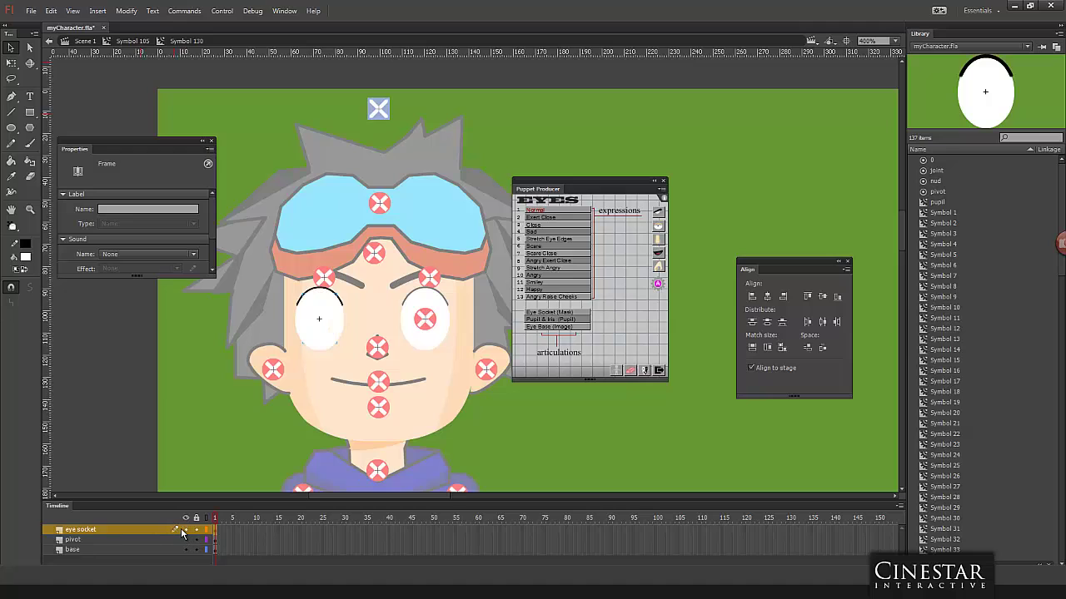
{"action": "right_click", "coordinate": [113, 530]}
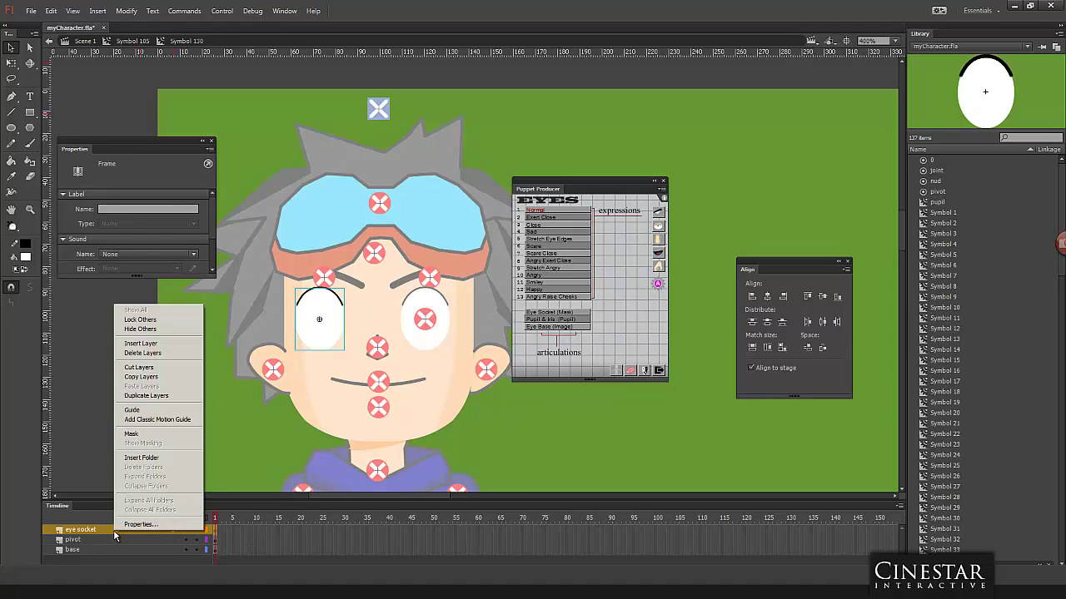
{"action": "left_click", "coordinate": [142, 435]}
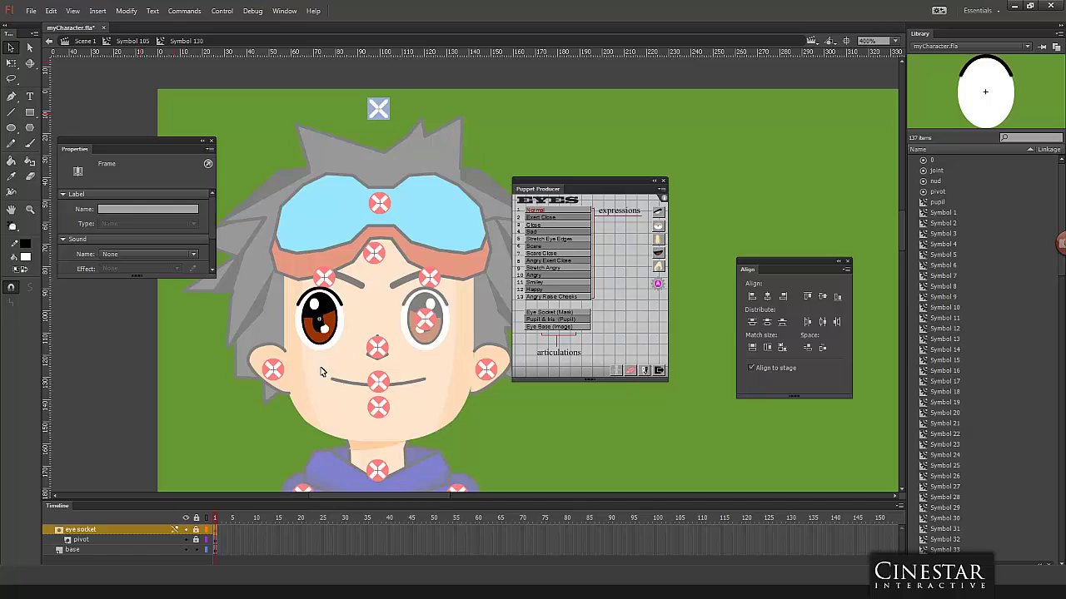
Step: Place the pupil's transformation point at its centre with Free Transform, and leave all three eye layers visible and locked
{"action": "left_click", "coordinate": [186, 529]}
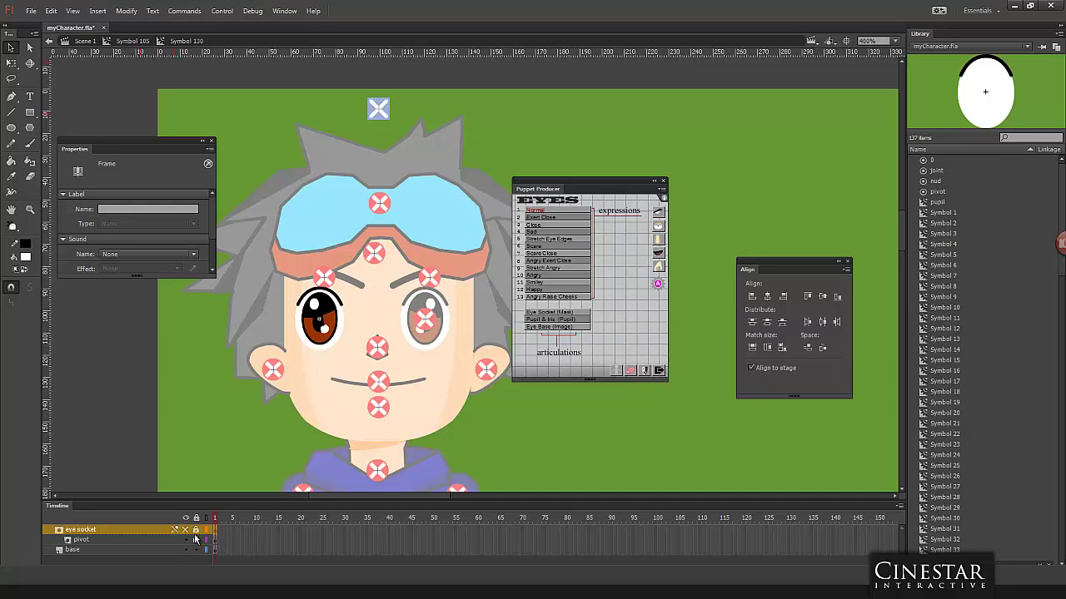
{"action": "left_click", "coordinate": [333, 329]}
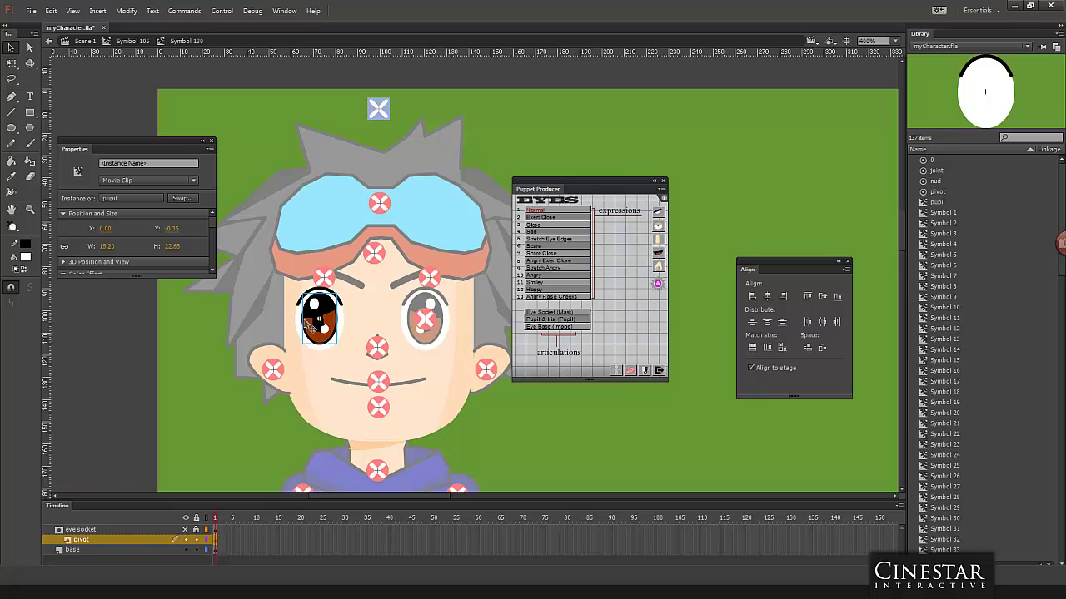
{"action": "left_click", "coordinate": [11, 63]}
{"action": "left_click_drag", "start_coordinate": [304, 296], "coordinate": [320, 315]}
{"action": "left_click", "coordinate": [189, 539]}
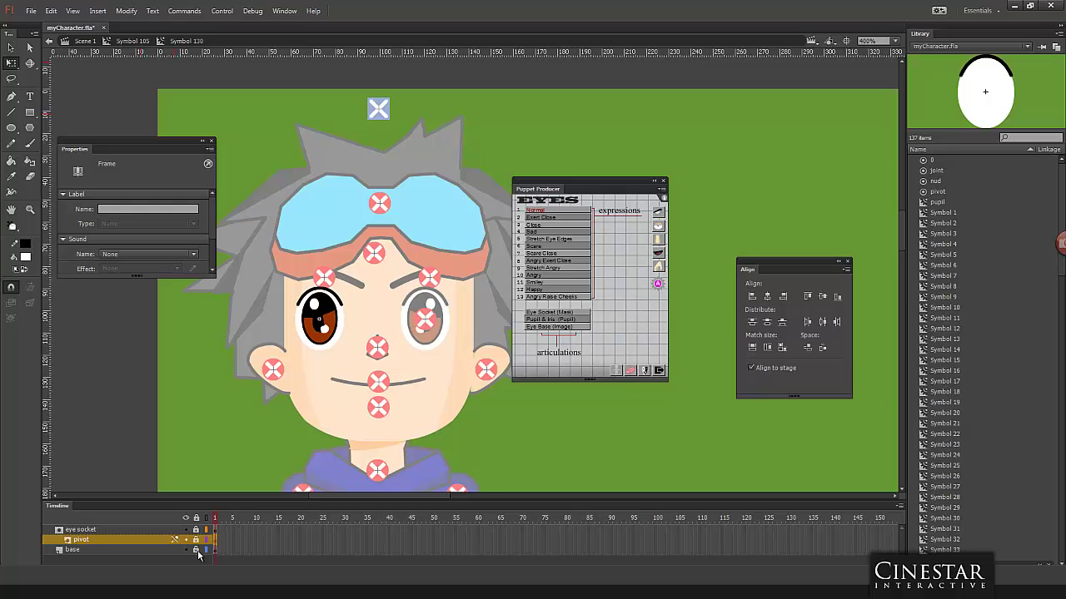
Step: Leave the eye symbol, check the instance name of the normal eye expression, and return to the main scene
{"action": "key", "text": "ctrl+e"}
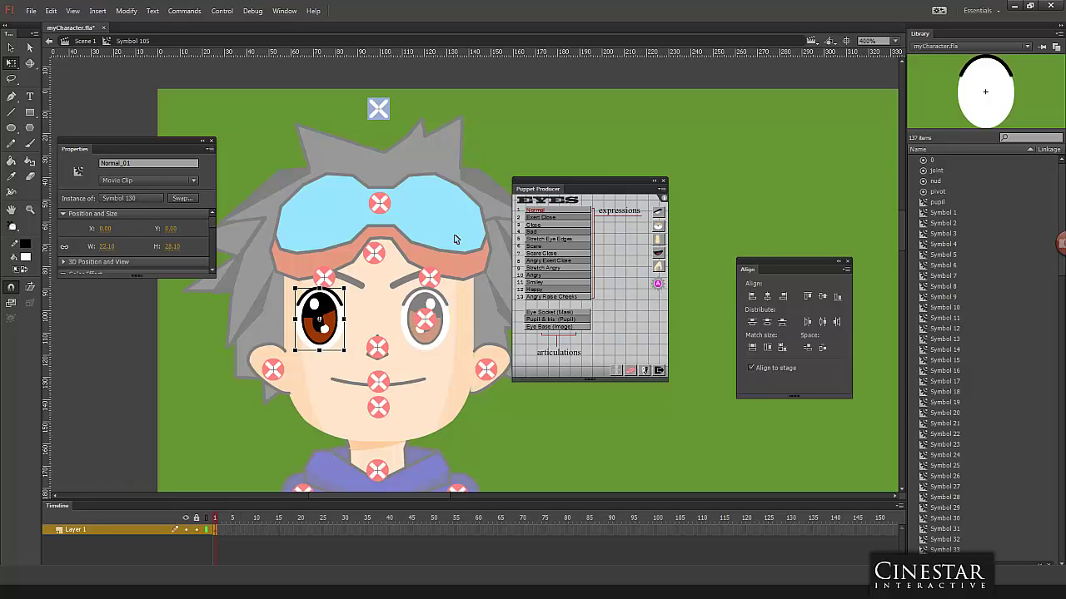
{"action": "left_click", "coordinate": [104, 162]}
{"action": "double_click", "coordinate": [398, 372]}
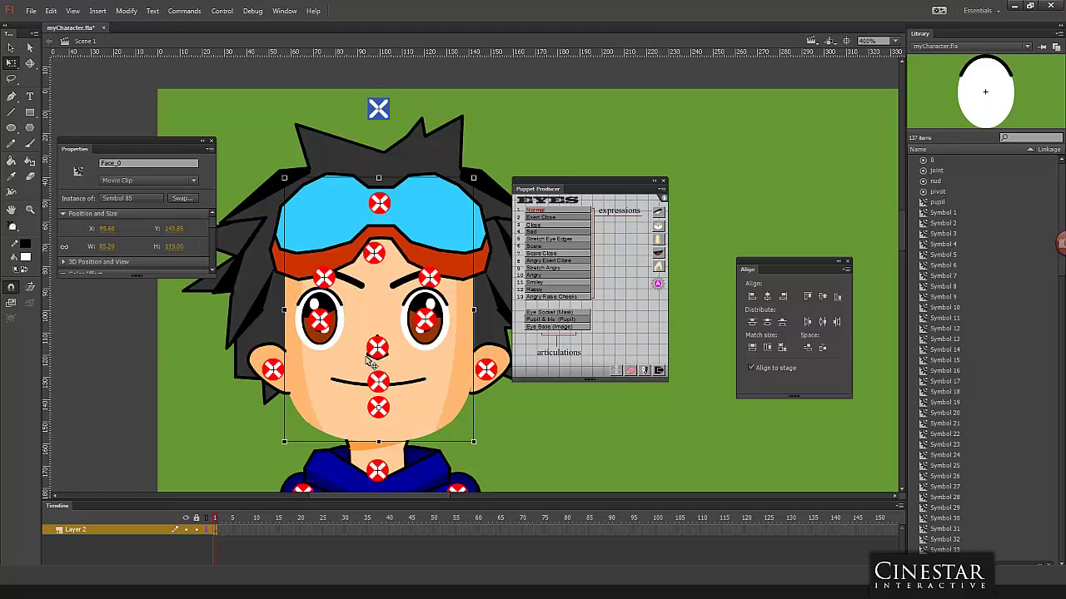
Step: Nudge the nose upward, clear of its pivot marker, to Y 109.05
{"action": "left_click", "coordinate": [368, 354]}
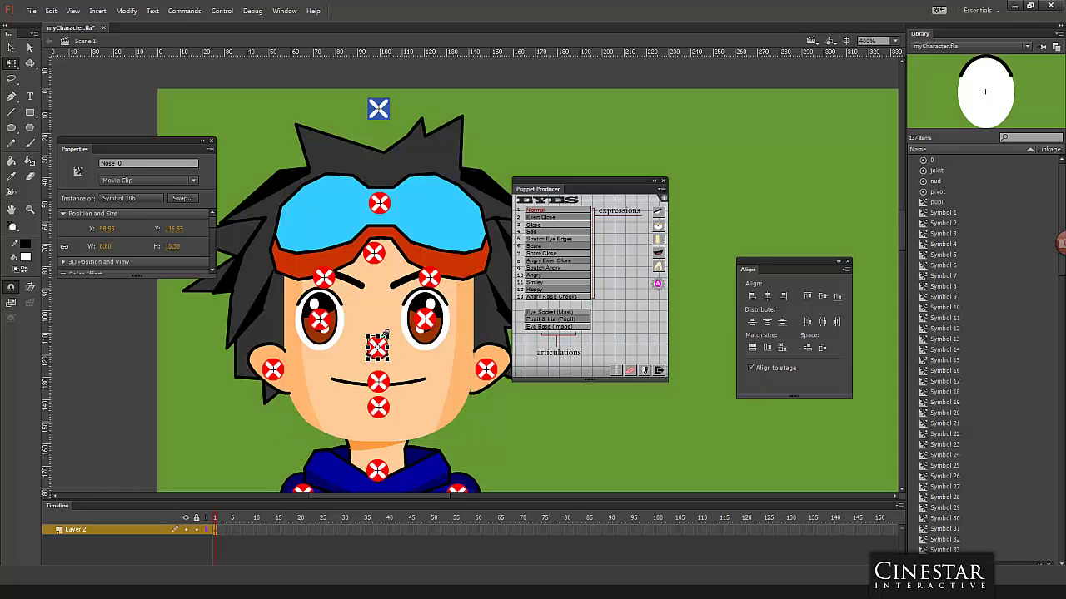
{"action": "key", "text": "Up"}
{"action": "key", "text": "Up"}
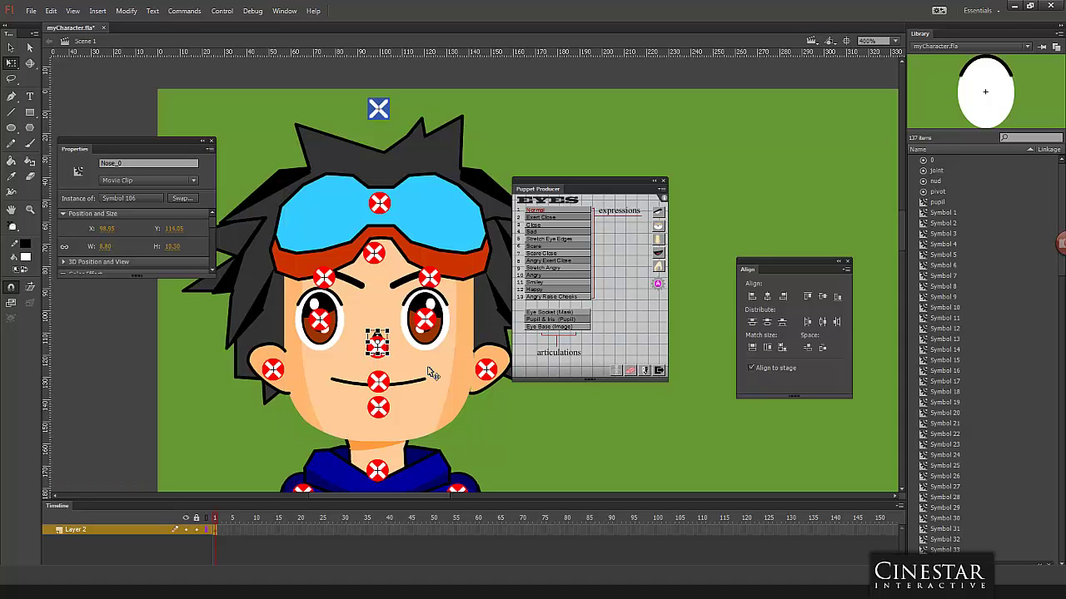
{"action": "key", "text": "Down"}
{"action": "key", "text": "Down"}
{"action": "key", "text": "Up"}
{"action": "key", "text": "Up"}
{"action": "key", "text": "Up"}
{"action": "key", "text": "Up"}
{"action": "key", "text": "Up"}
{"action": "key", "text": "Up"}
{"action": "key", "text": "Up"}
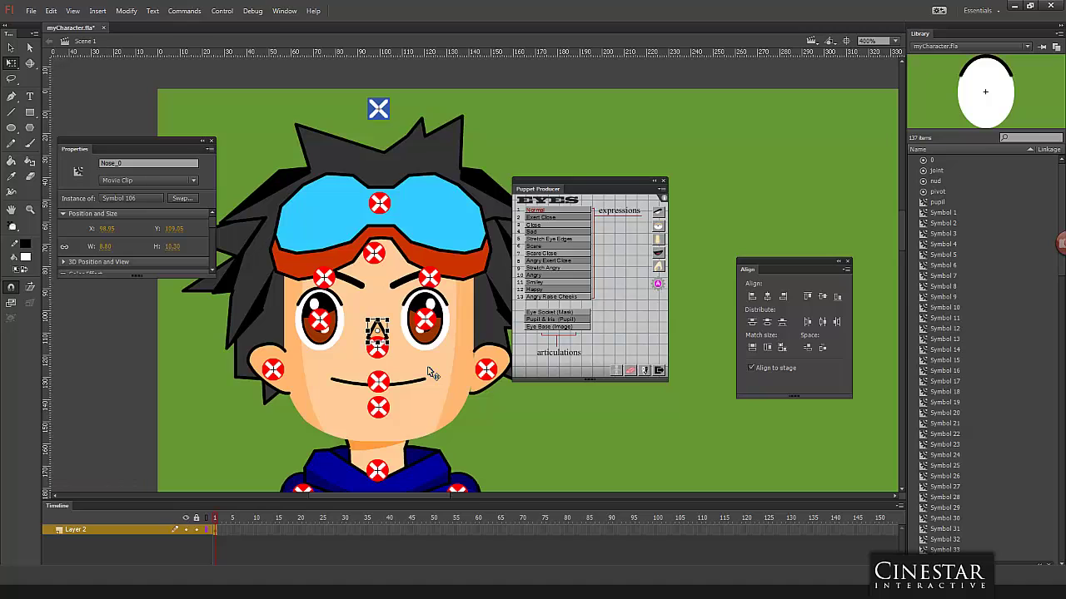
Step: Inside the nose symbol, assign the nose's fill and outline as the Normal nose expression, check its instance name, and return to the main scene
{"action": "double_click", "coordinate": [379, 334]}
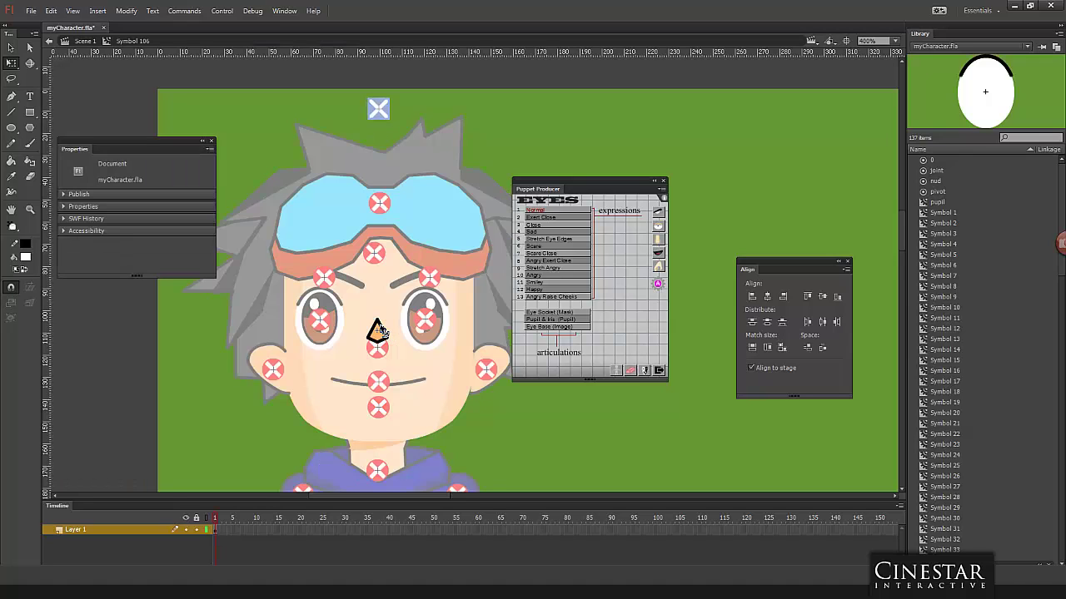
{"action": "left_click", "coordinate": [376, 333]}
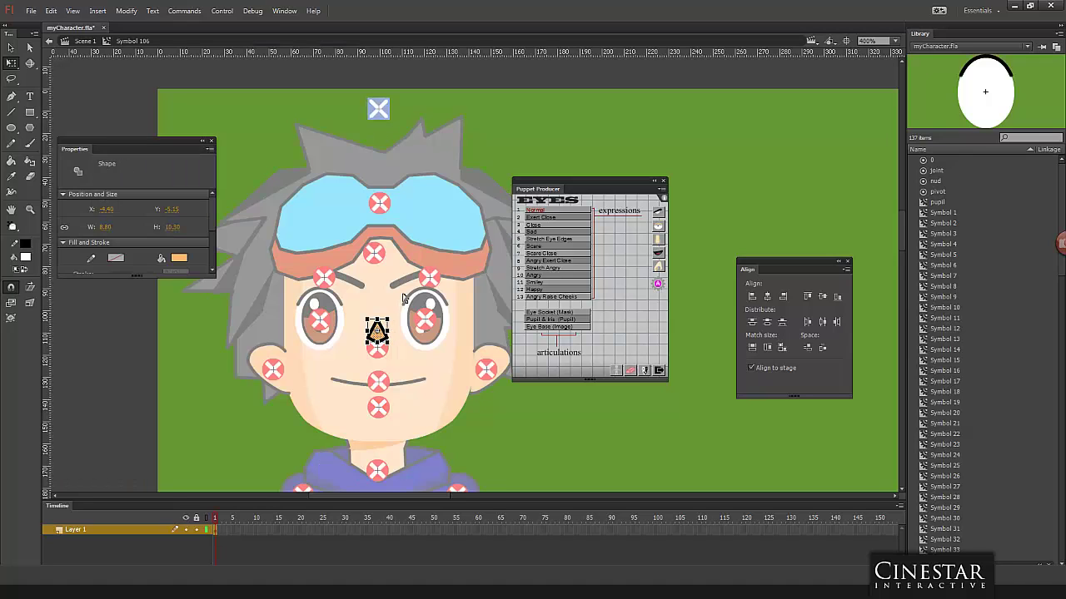
{"action": "left_click", "coordinate": [365, 382], "text": "shift"}
{"action": "left_click", "coordinate": [658, 239]}
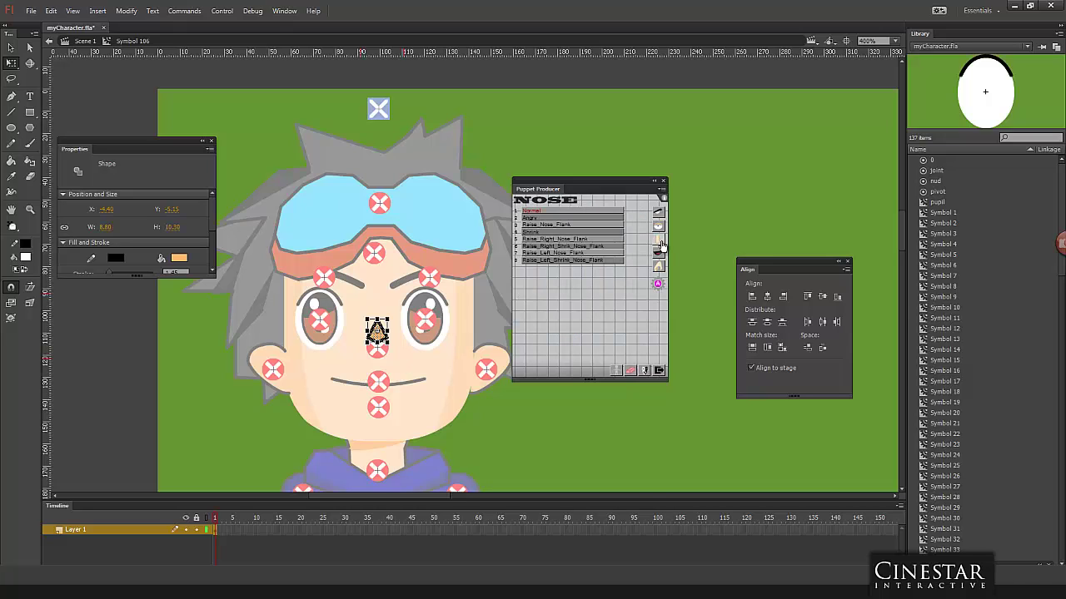
{"action": "left_click", "coordinate": [534, 211]}
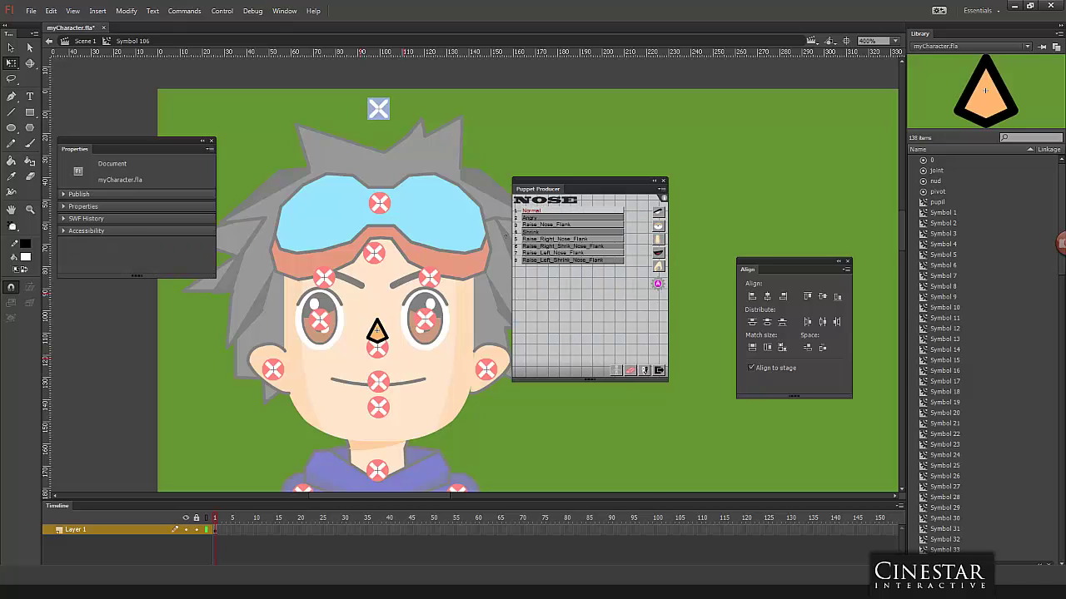
{"action": "key", "text": "ctrl+shift+a"}
{"action": "left_click", "coordinate": [377, 334]}
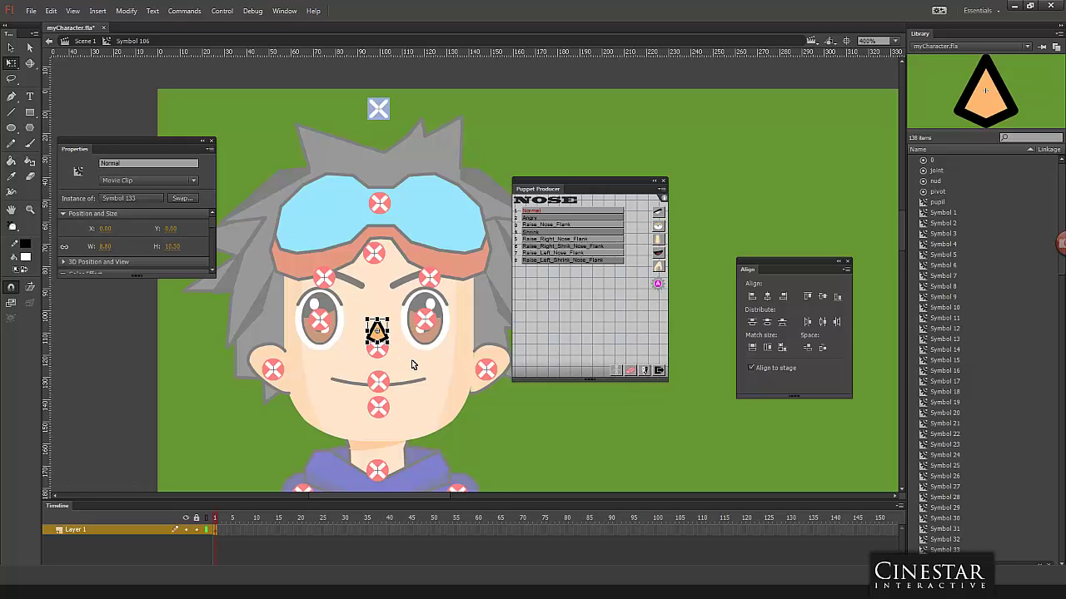
{"action": "double_click", "coordinate": [410, 358]}
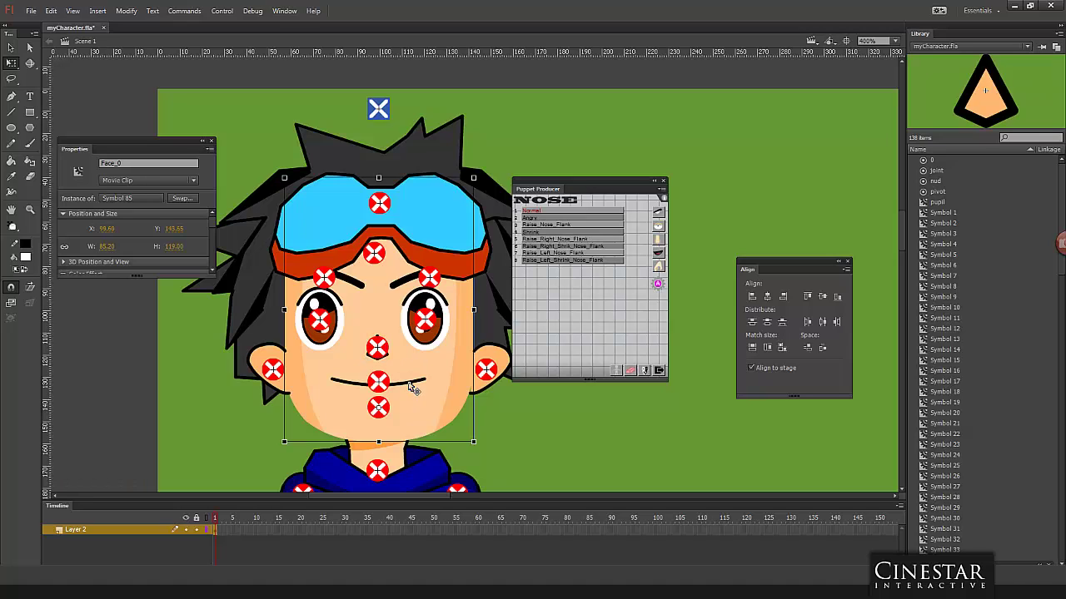
Step: Inside the mouth symbol, assign the mouth line as the Normal mouth expression, check its instance name, and return to the main scene
{"action": "double_click", "coordinate": [413, 385]}
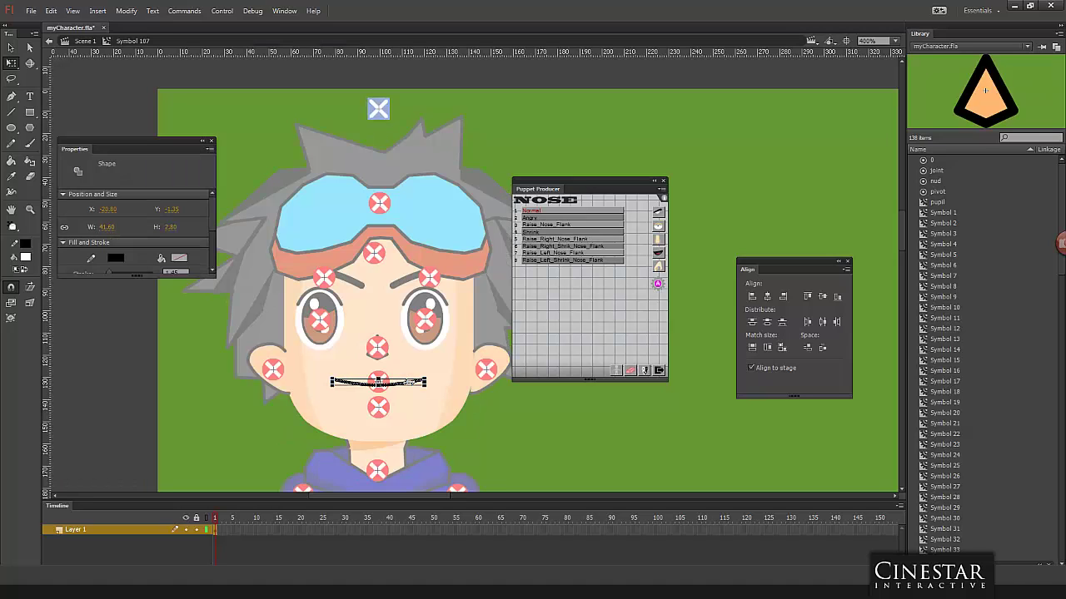
{"action": "left_click", "coordinate": [658, 255]}
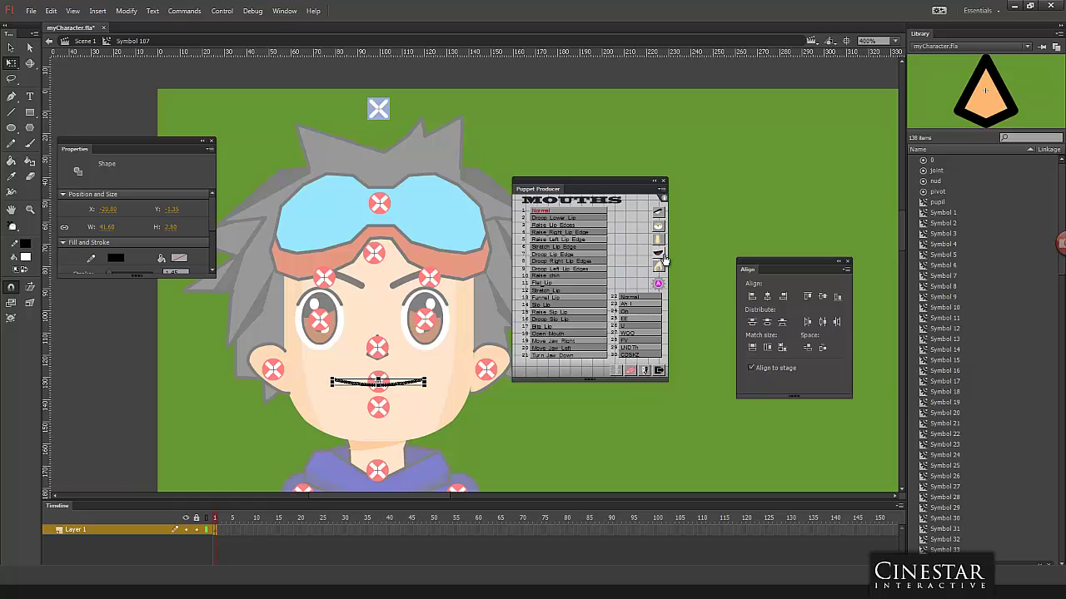
{"action": "left_click", "coordinate": [542, 212]}
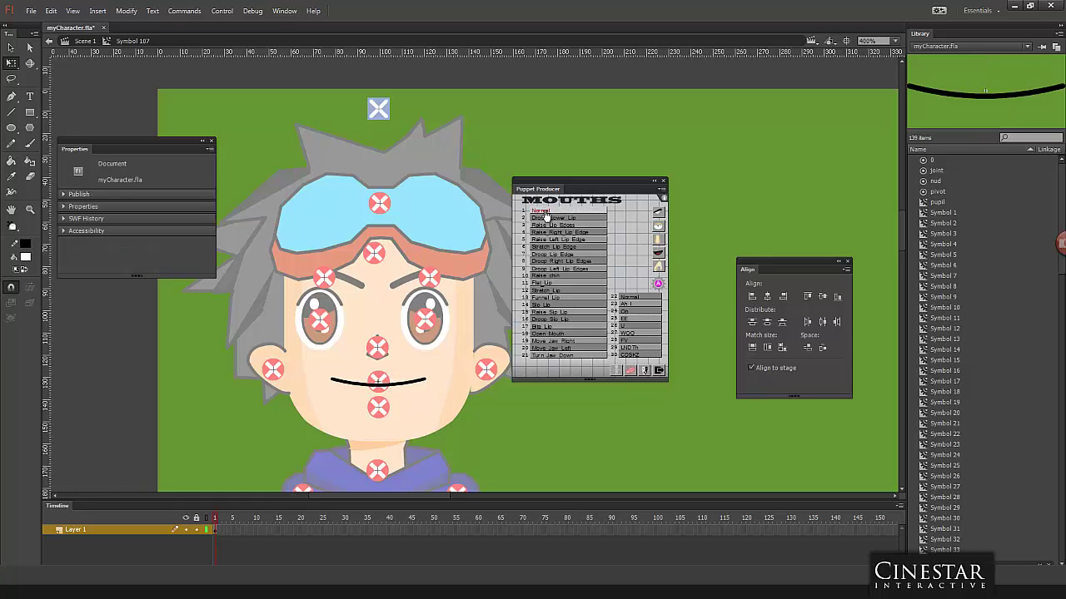
{"action": "left_click", "coordinate": [388, 389]}
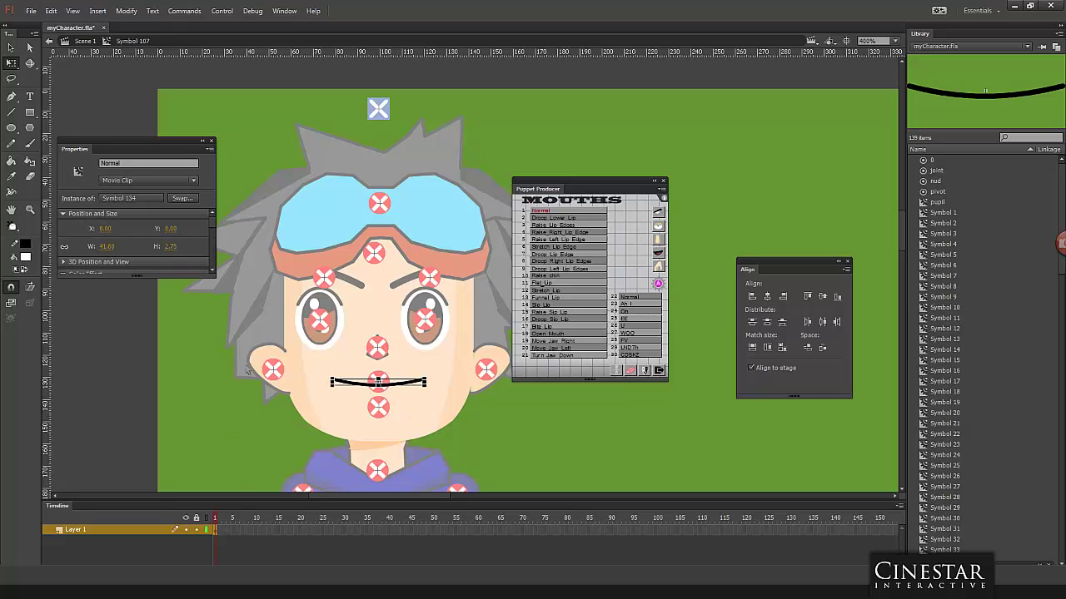
{"action": "double_click", "coordinate": [271, 350]}
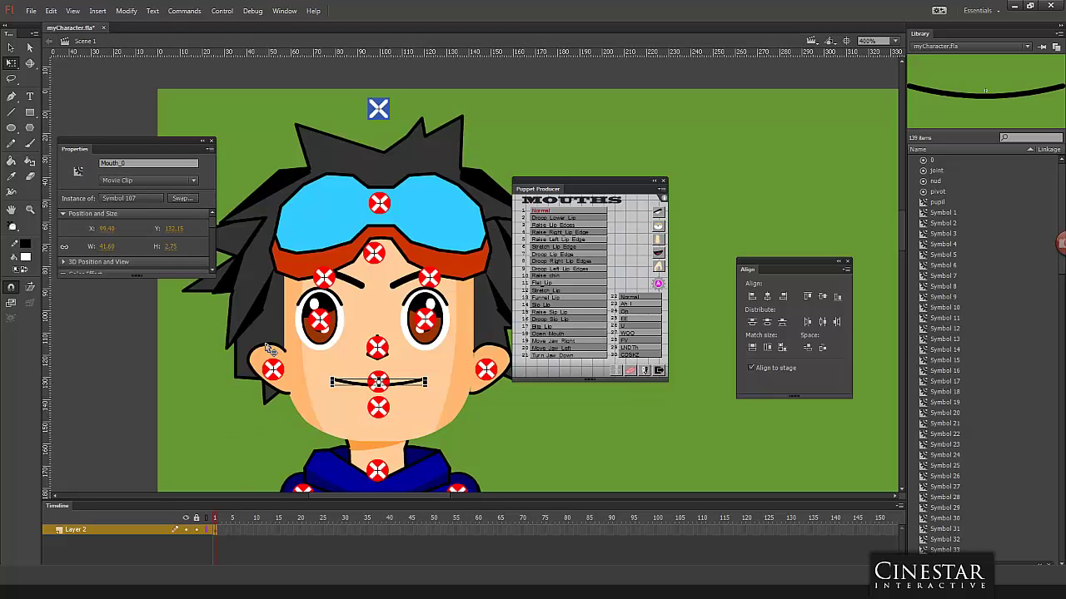
{"action": "left_click", "coordinate": [519, 422]}
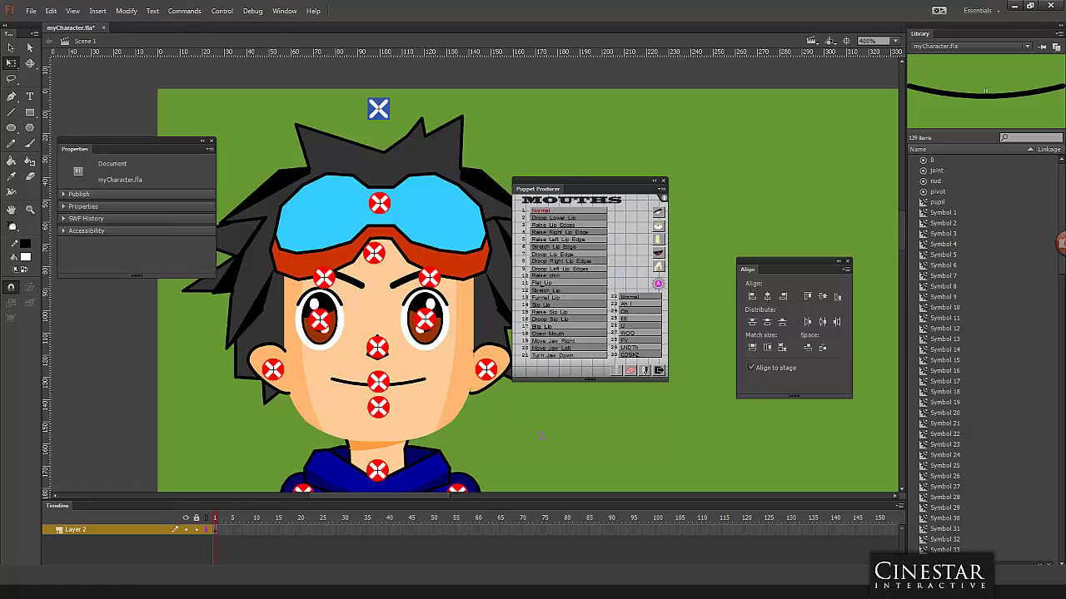
Step: Bring the whole character into view and launch CrazyTalk Animator v2.14 Pipeline (64 Bit) using the system's program search
{"action": "left_click_drag", "start_coordinate": [635, 184], "coordinate": [750, 109]}
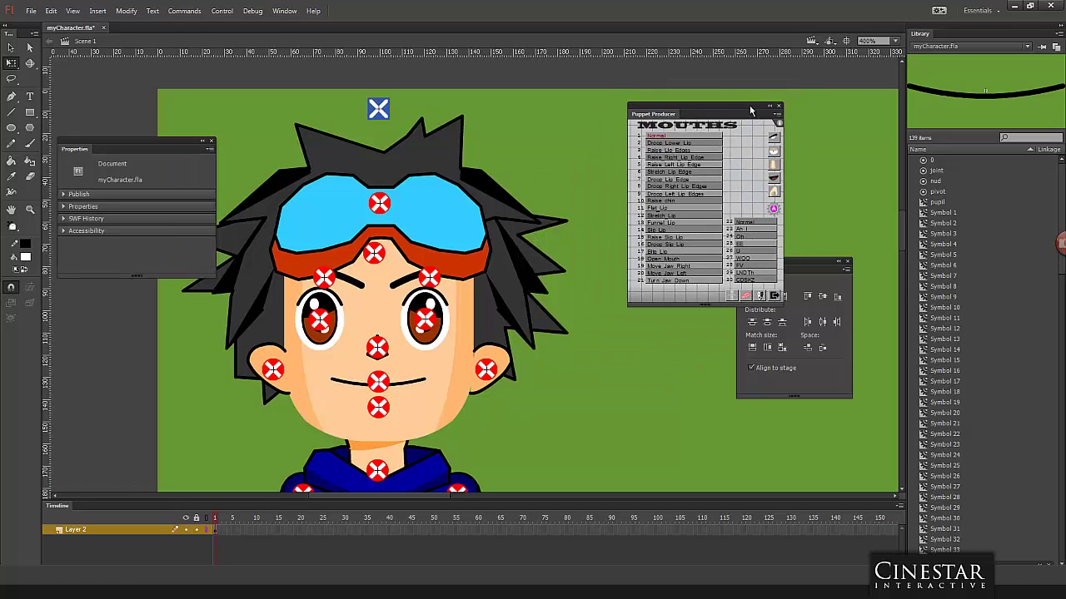
{"action": "key", "text": "ctrl+minus"}
{"action": "key", "text": "ctrl+minus"}
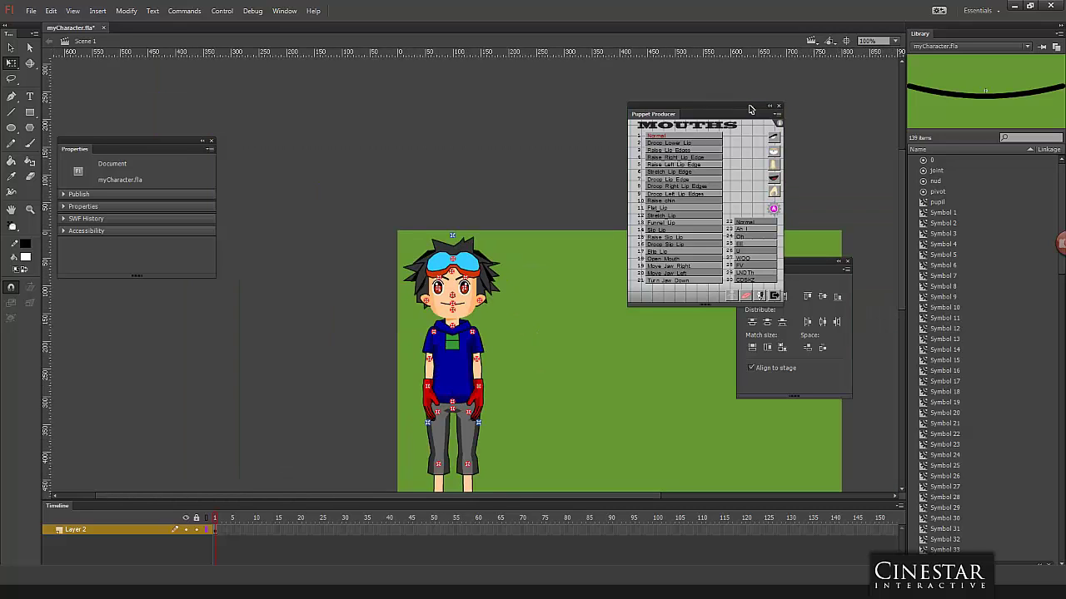
{"action": "key", "text": "super"}
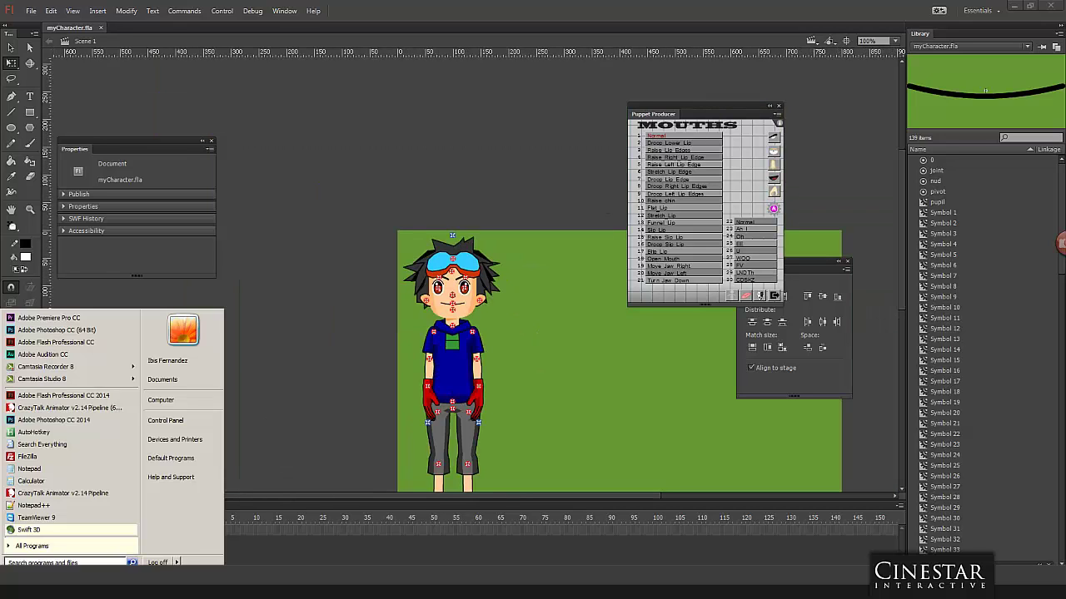
{"action": "type", "text": "crazyt"}
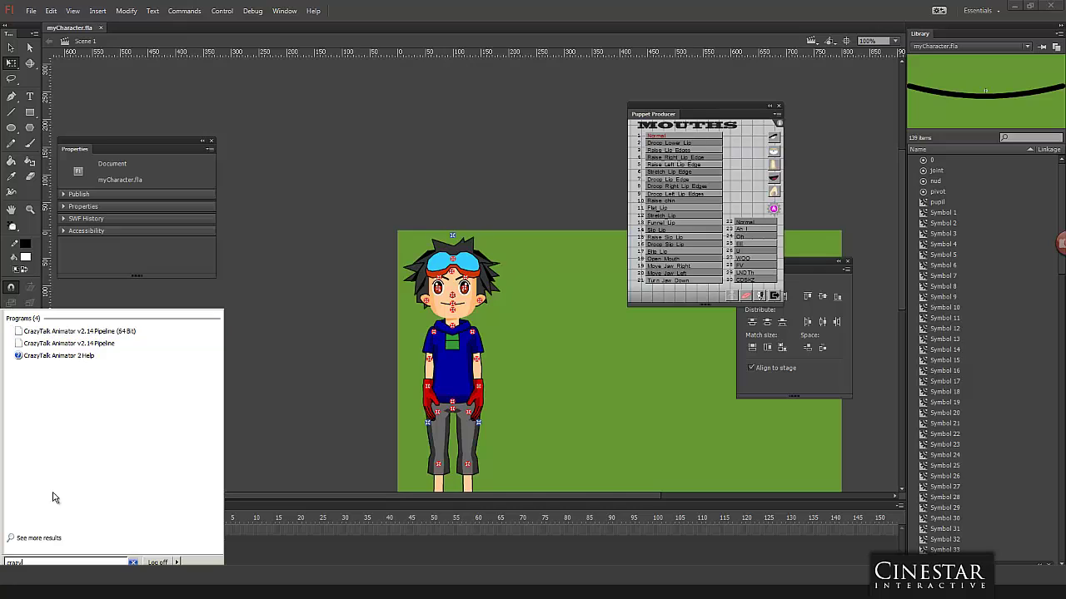
{"action": "left_click", "coordinate": [83, 335]}
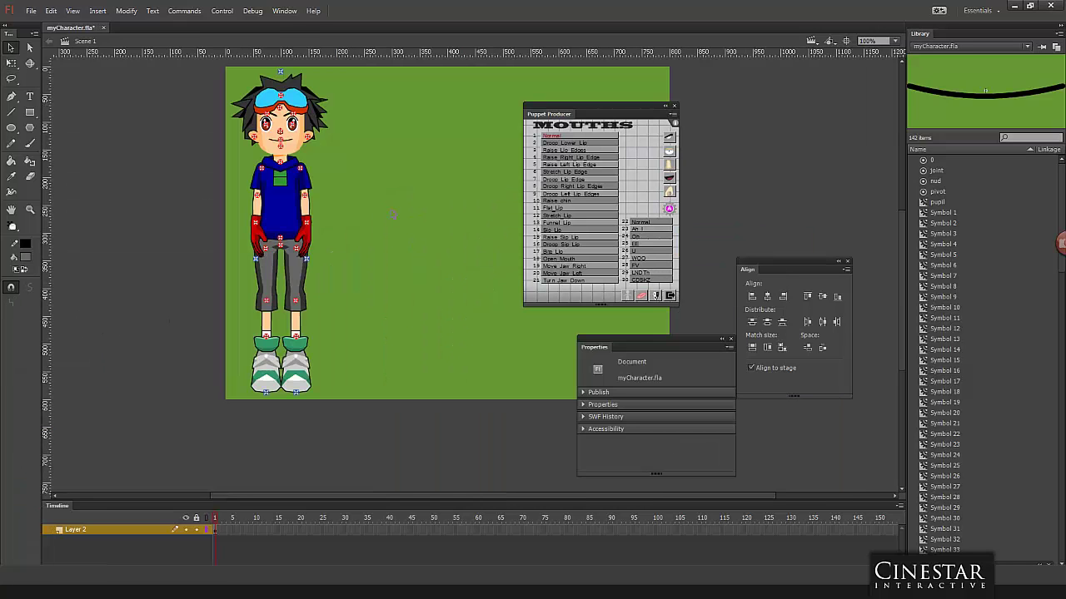
Step: Export the Flash document as the SWF movie myCharacter.swf to the Desktop
{"action": "key", "text": "ctrl+alt+shift+s"}
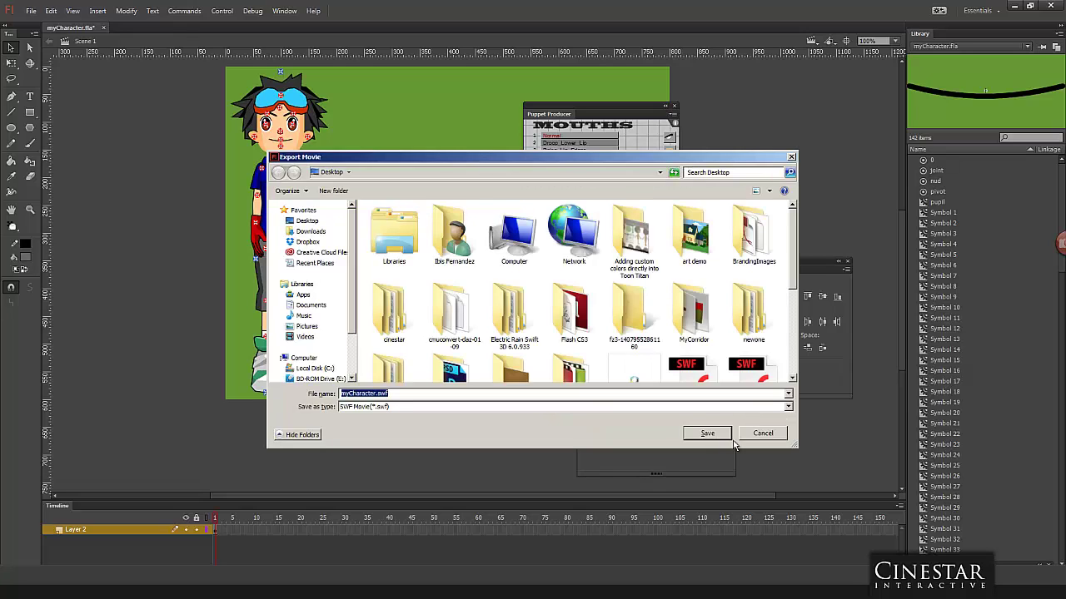
{"action": "left_click", "coordinate": [708, 433]}
{"action": "left_click", "coordinate": [548, 318]}
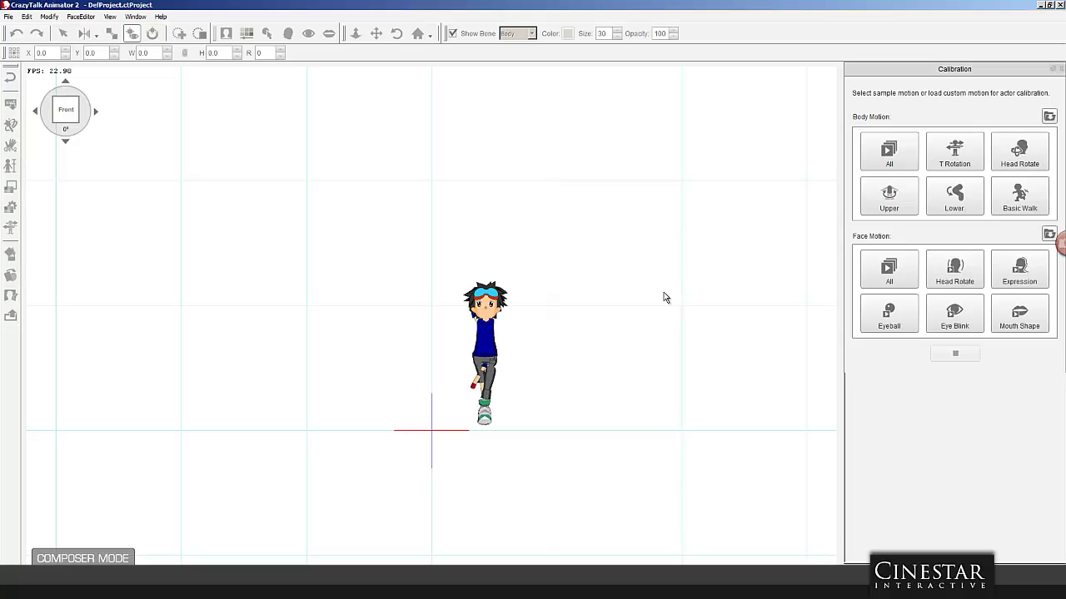
Step: Switch to CrazyTalk Animator, leave the calibration, import myCharacter.swf from the Desktop into the actor, and inspect the updated character
{"action": "left_click", "coordinate": [1055, 68]}
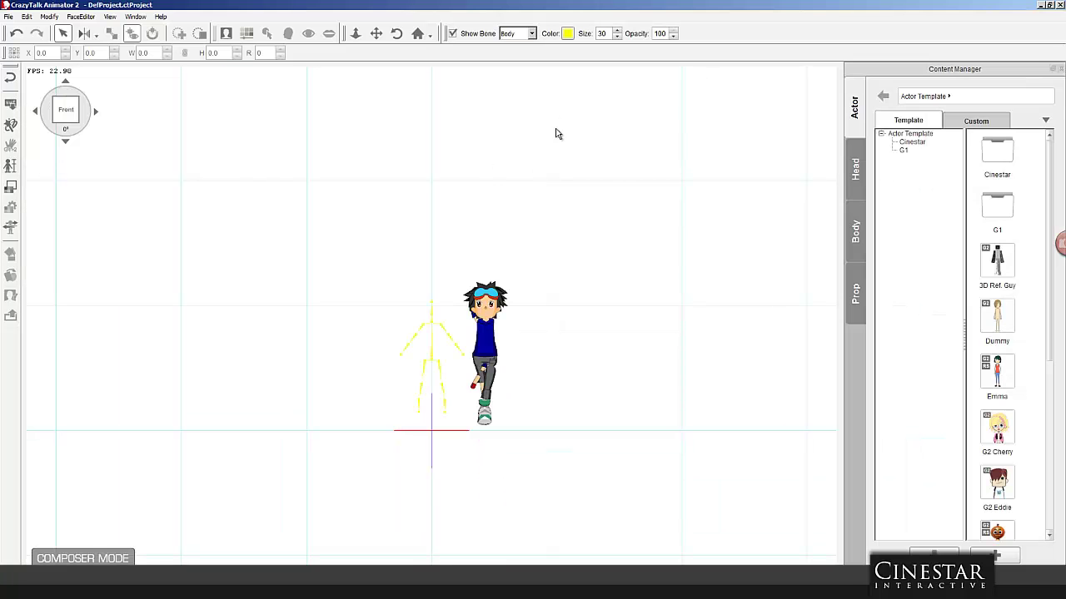
{"action": "left_click", "coordinate": [11, 103]}
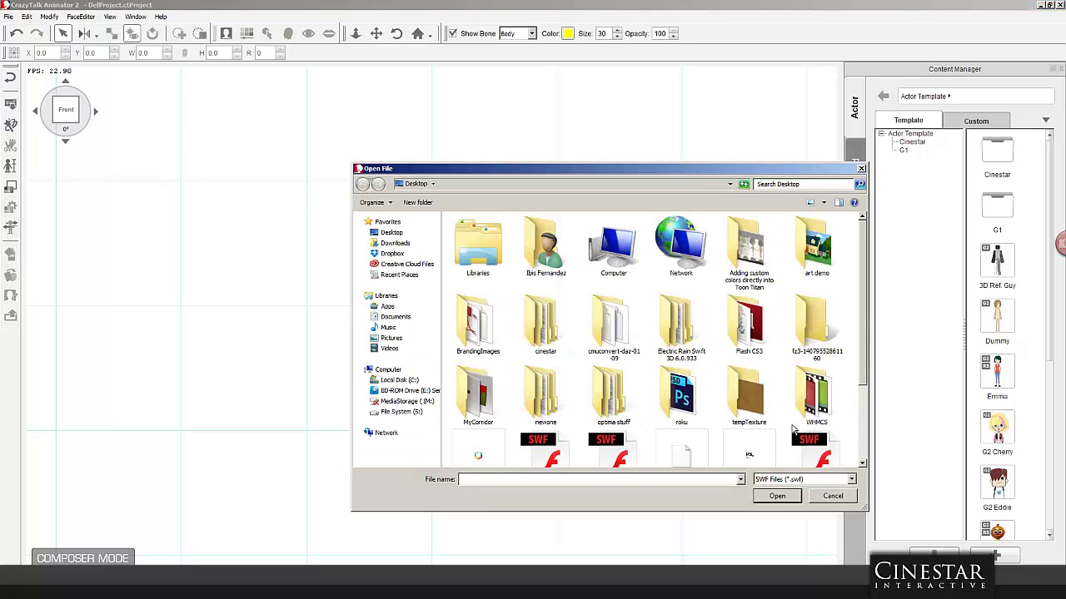
{"action": "scroll", "coordinate": [858, 323], "scroll_direction": "down", "scroll_amount": 3}
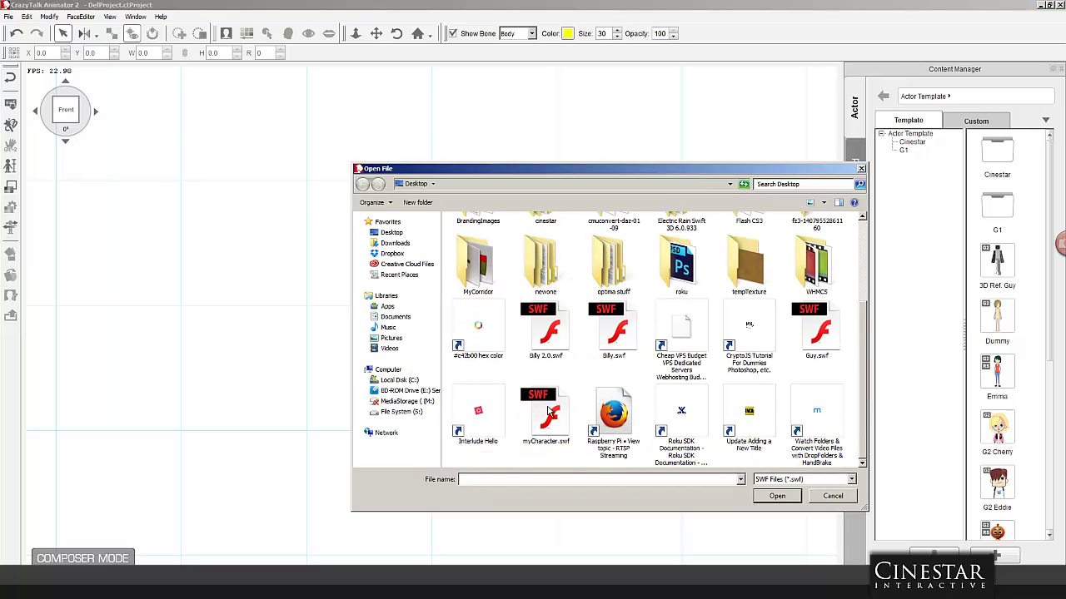
{"action": "left_click", "coordinate": [547, 413]}
{"action": "left_click", "coordinate": [779, 497]}
{"action": "left_click", "coordinate": [520, 356]}
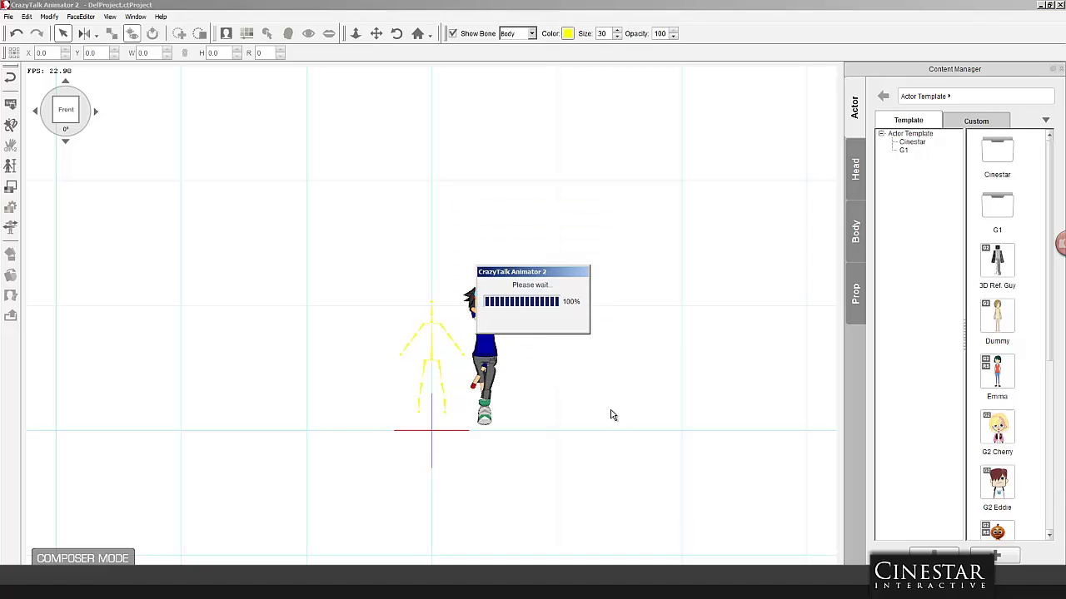
{"action": "left_click", "coordinate": [540, 343]}
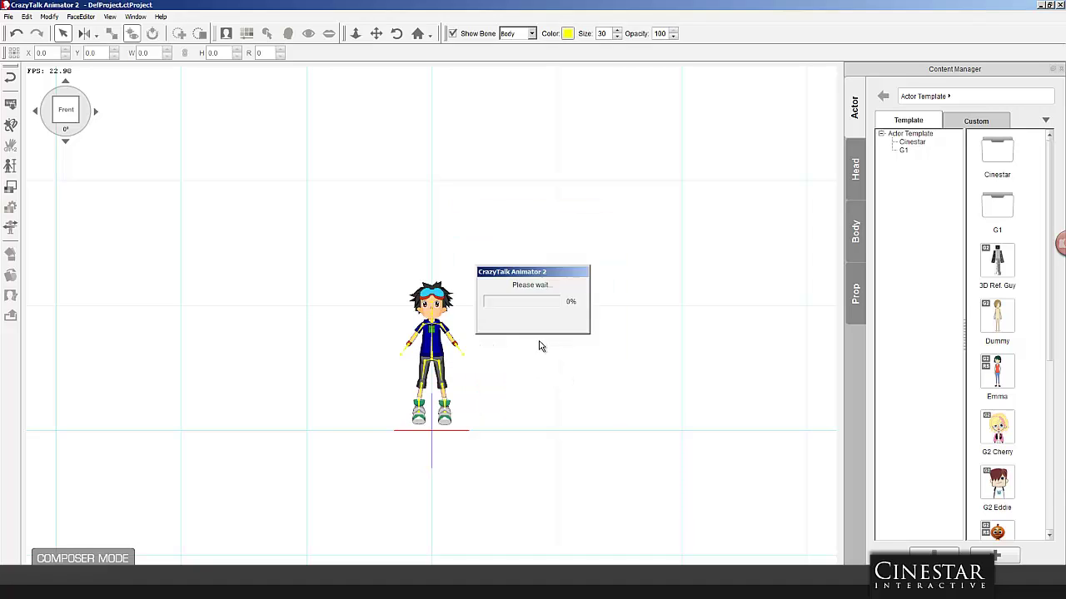
{"action": "scroll", "coordinate": [443, 415], "scroll_direction": "up", "scroll_amount": 2}
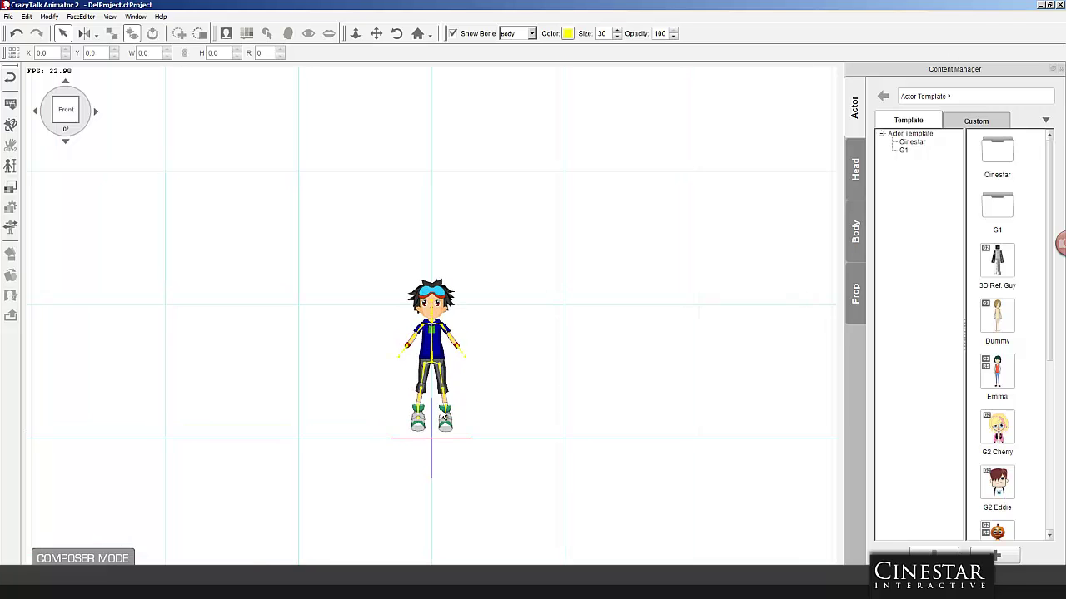
{"action": "scroll", "coordinate": [443, 415], "scroll_direction": "up", "scroll_amount": 4}
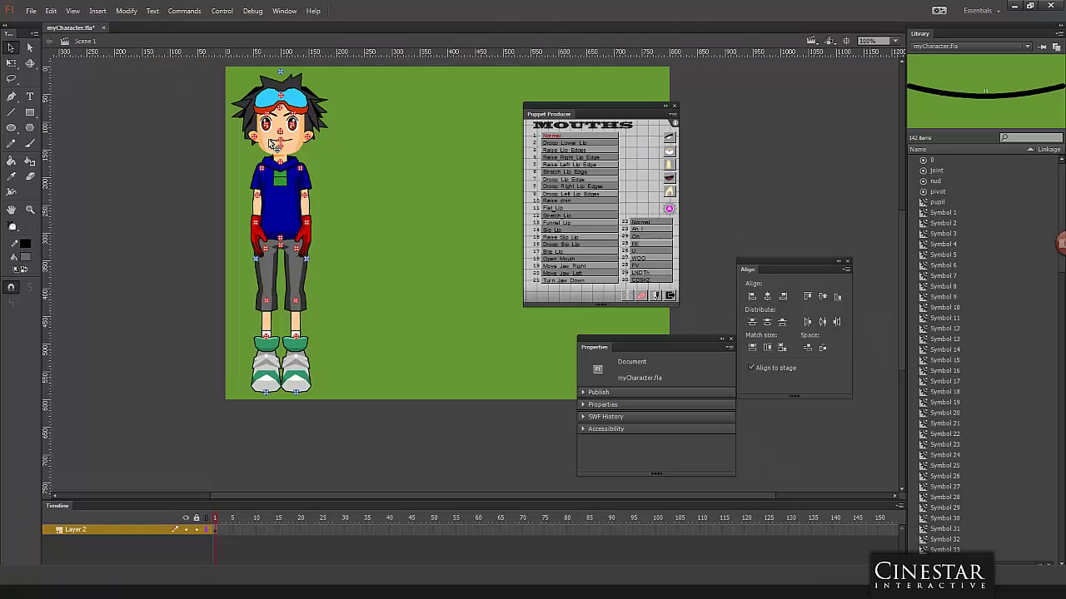
Step: Switch back to Flash and check the instance names of the mouth and of the Normal expression inside its symbol
{"action": "left_click", "coordinate": [278, 143]}
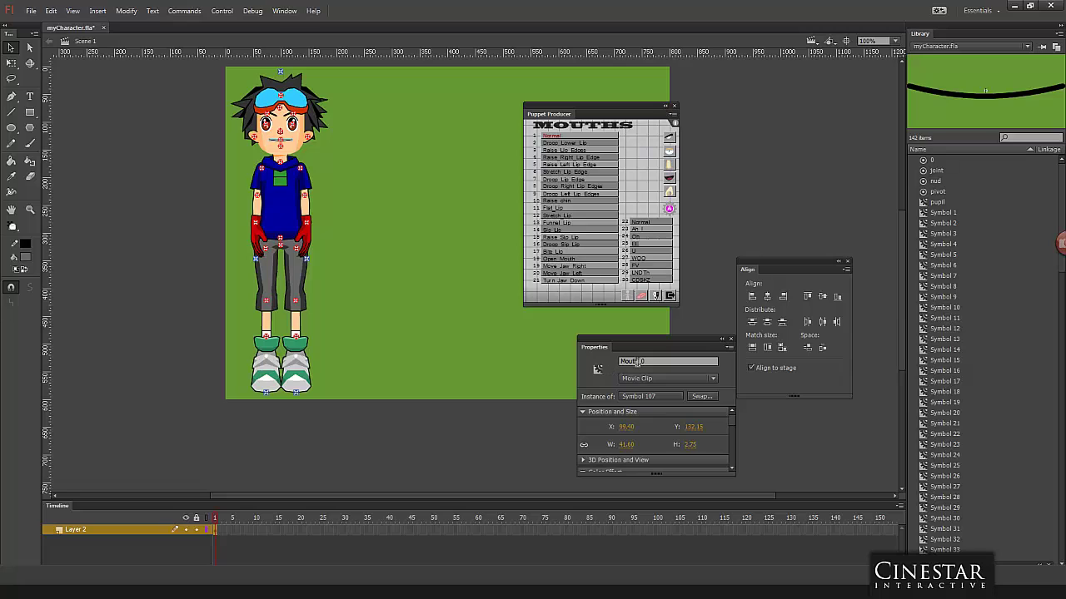
{"action": "double_click", "coordinate": [635, 361]}
{"action": "double_click", "coordinate": [274, 144]}
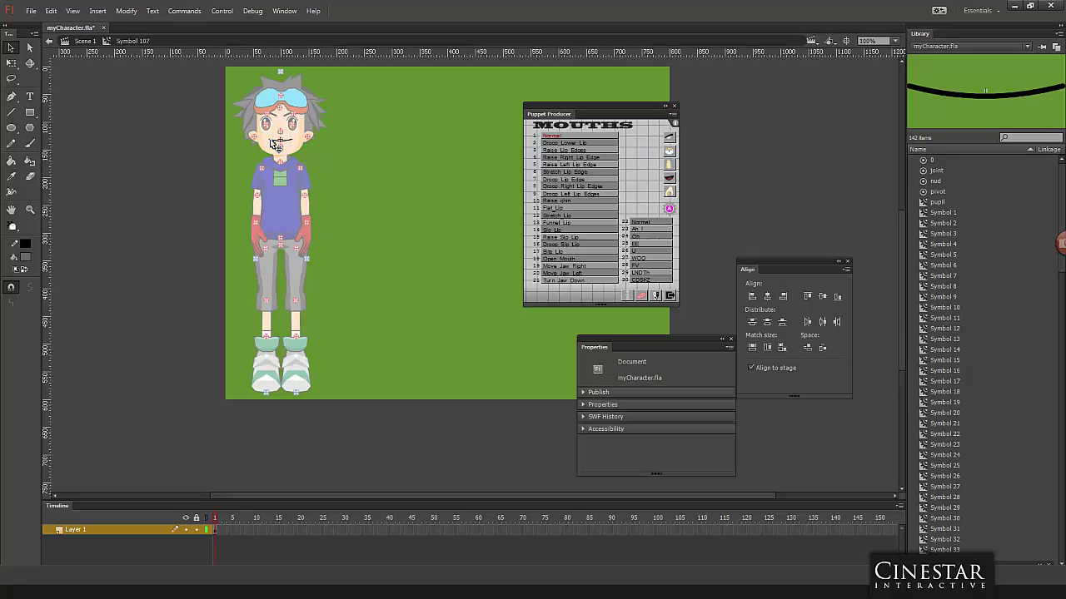
{"action": "left_click", "coordinate": [274, 144]}
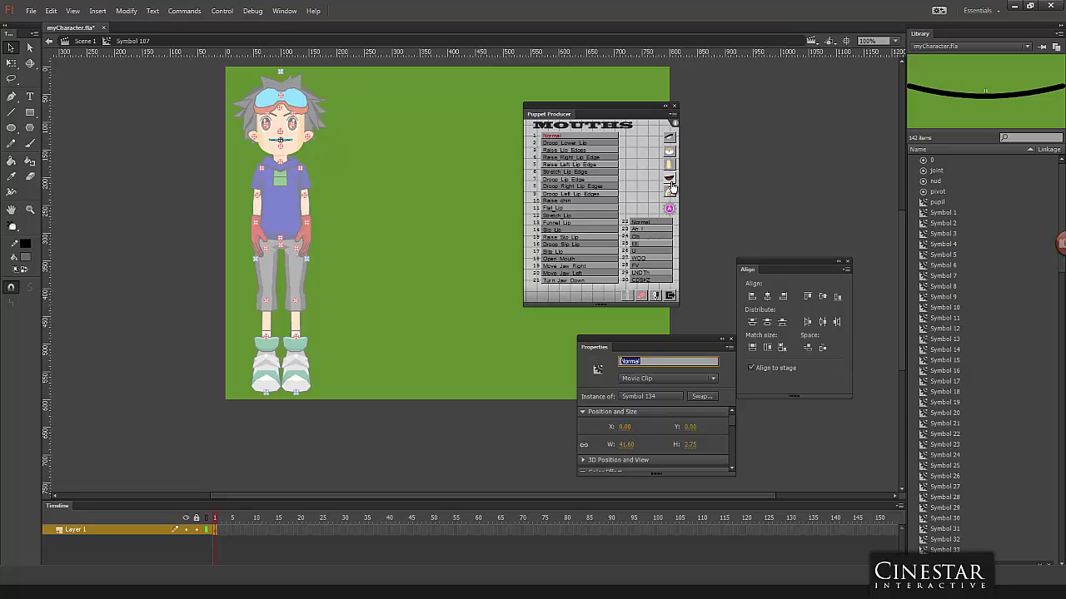
{"action": "left_click", "coordinate": [568, 136]}
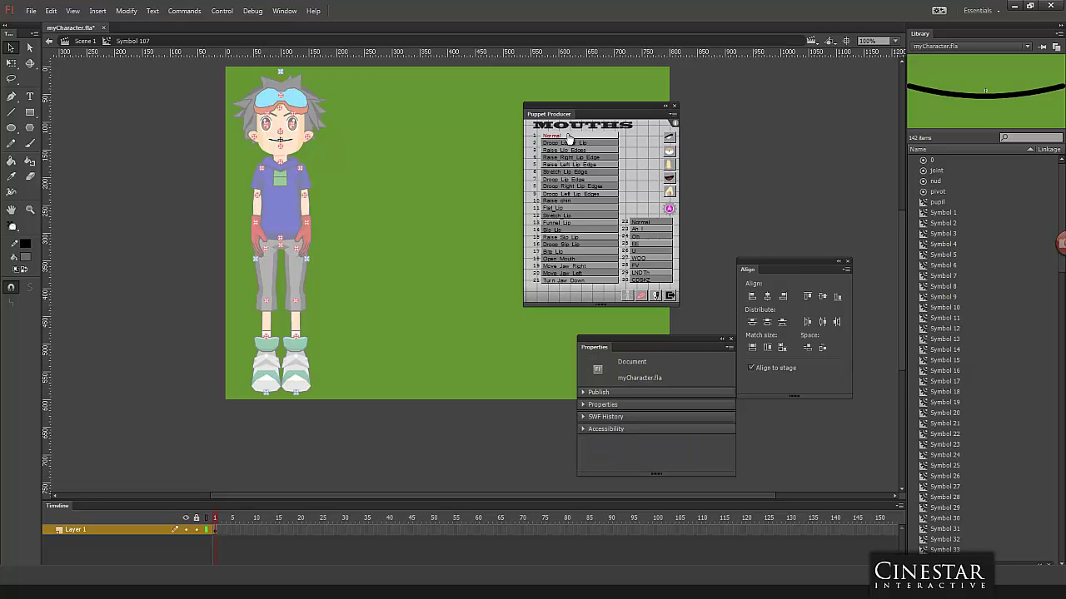
{"action": "left_click", "coordinate": [291, 143]}
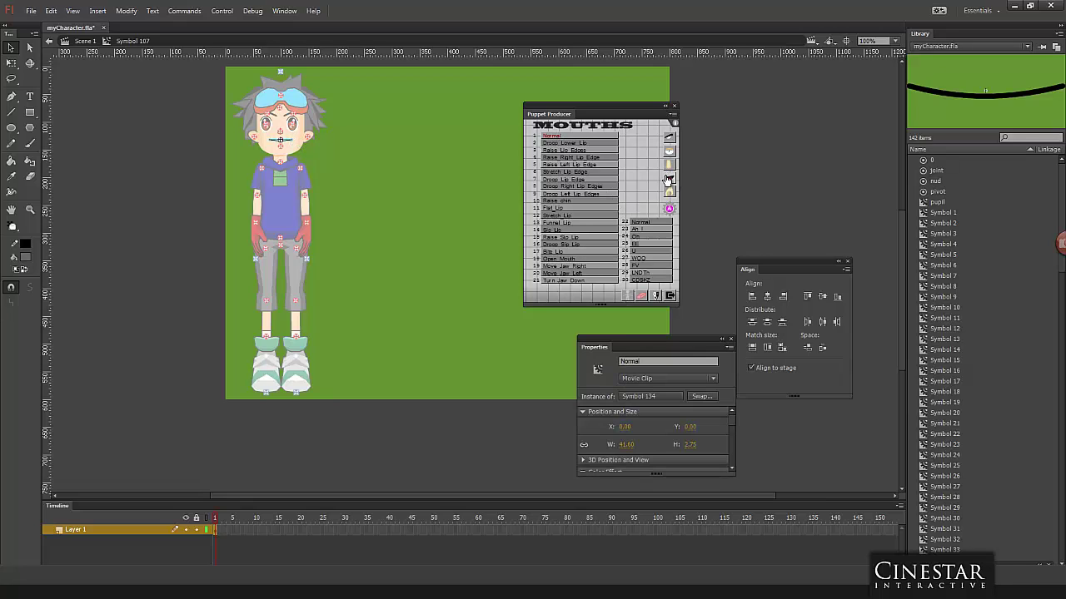
{"action": "left_click", "coordinate": [312, 158]}
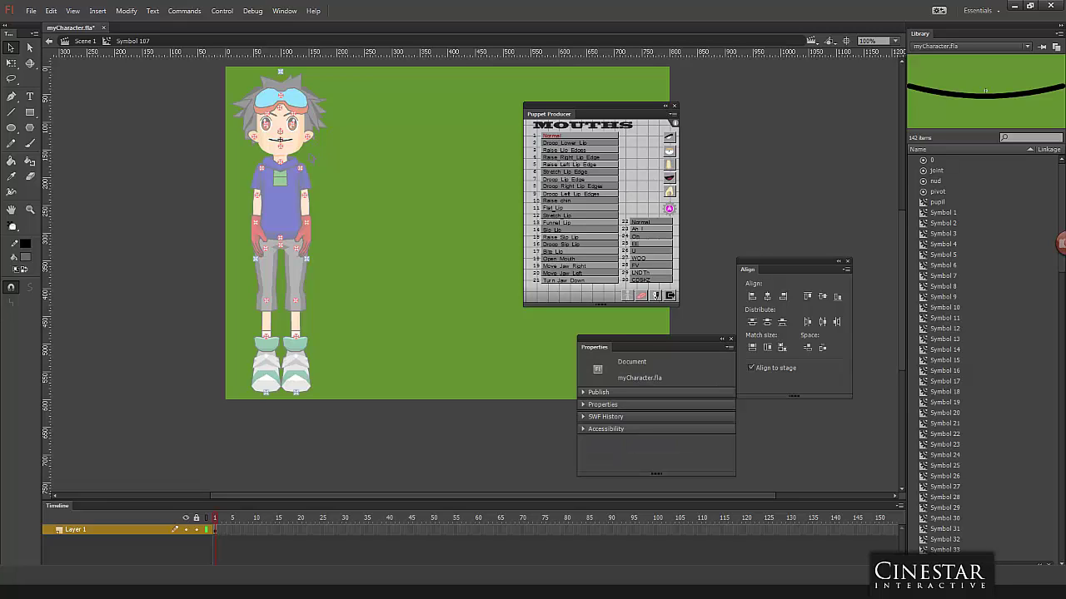
{"action": "left_click", "coordinate": [289, 144]}
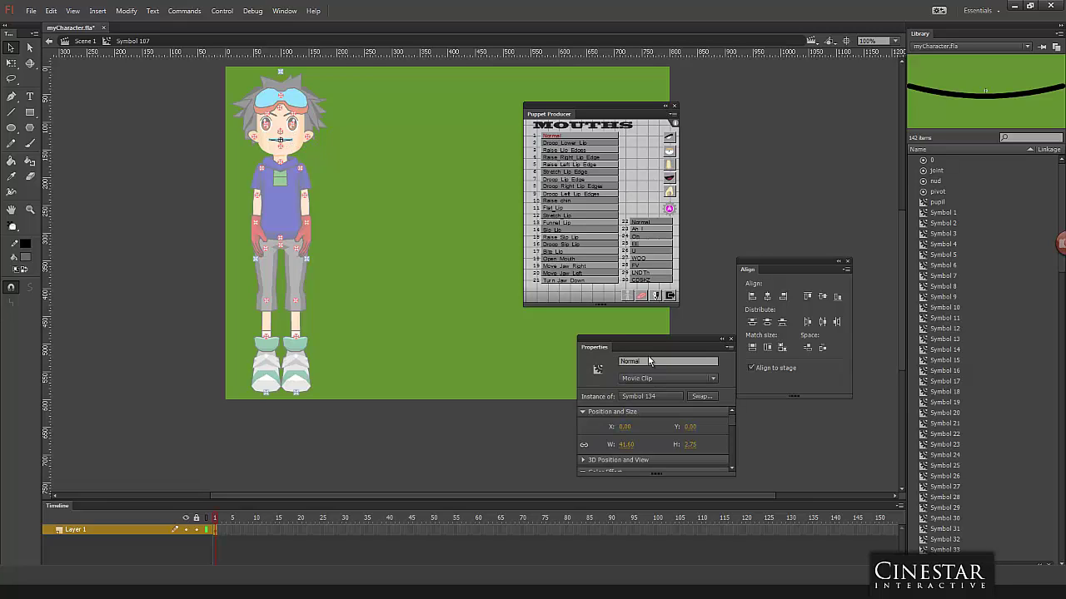
{"action": "left_click", "coordinate": [373, 346]}
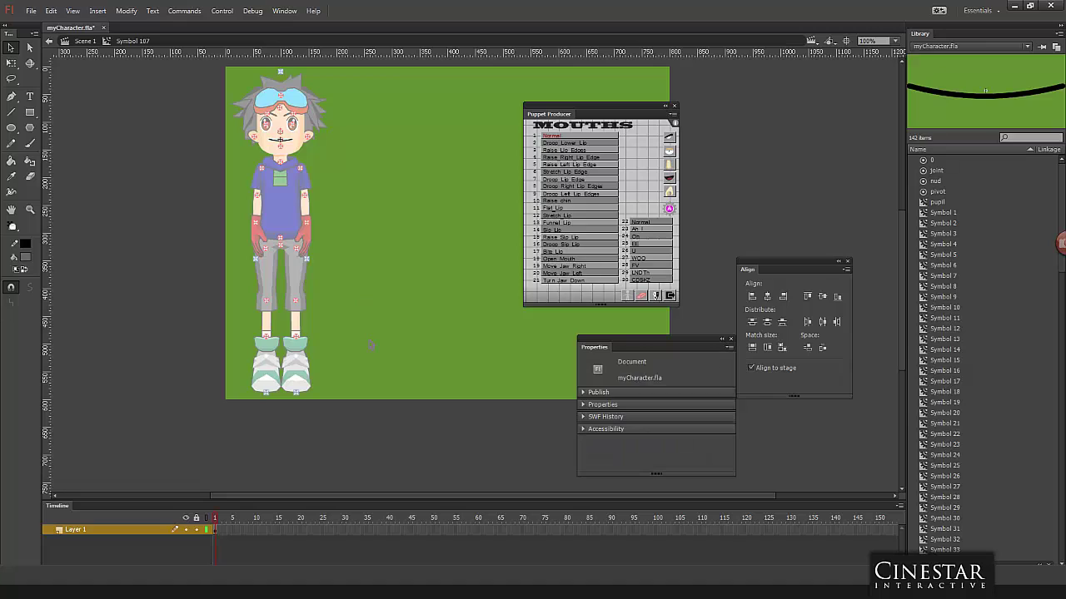
Step: Inside the Normal mouth expression's symbol, set the mouth line's stroke to 2
{"action": "double_click", "coordinate": [289, 144]}
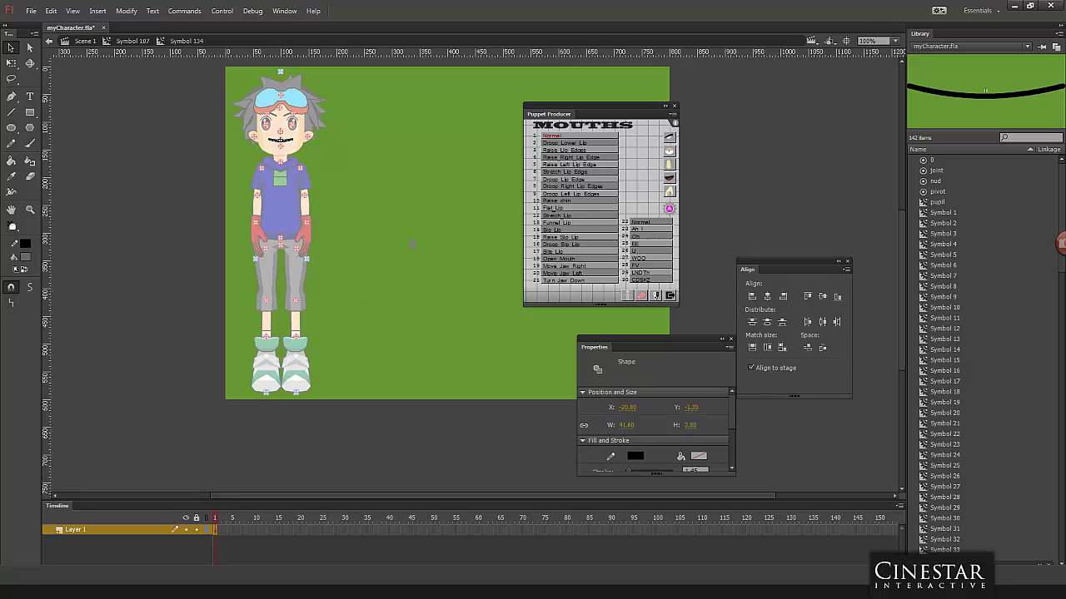
{"action": "left_click_drag", "start_coordinate": [594, 350], "coordinate": [358, 168]}
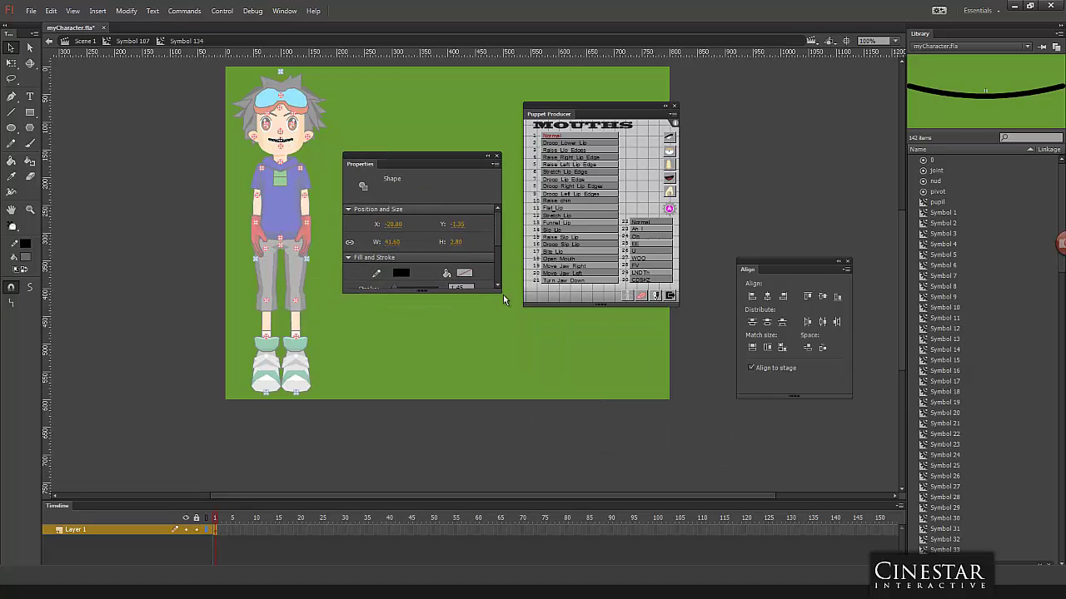
{"action": "left_click_drag", "start_coordinate": [500, 295], "coordinate": [558, 427]}
{"action": "left_click", "coordinate": [522, 287]}
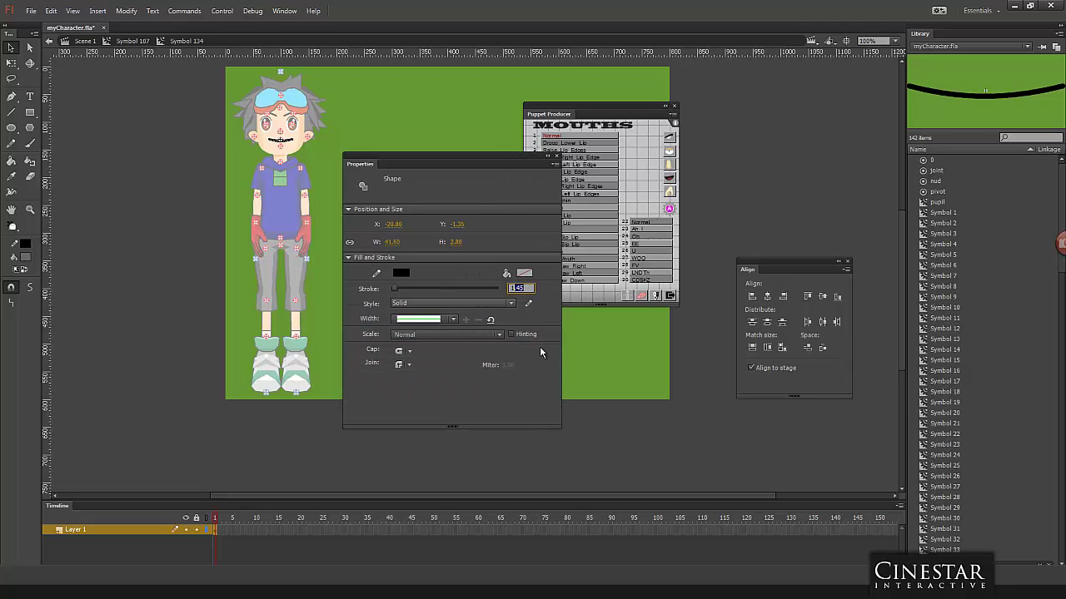
{"action": "type", "text": "2"}
{"action": "key", "text": "Return"}
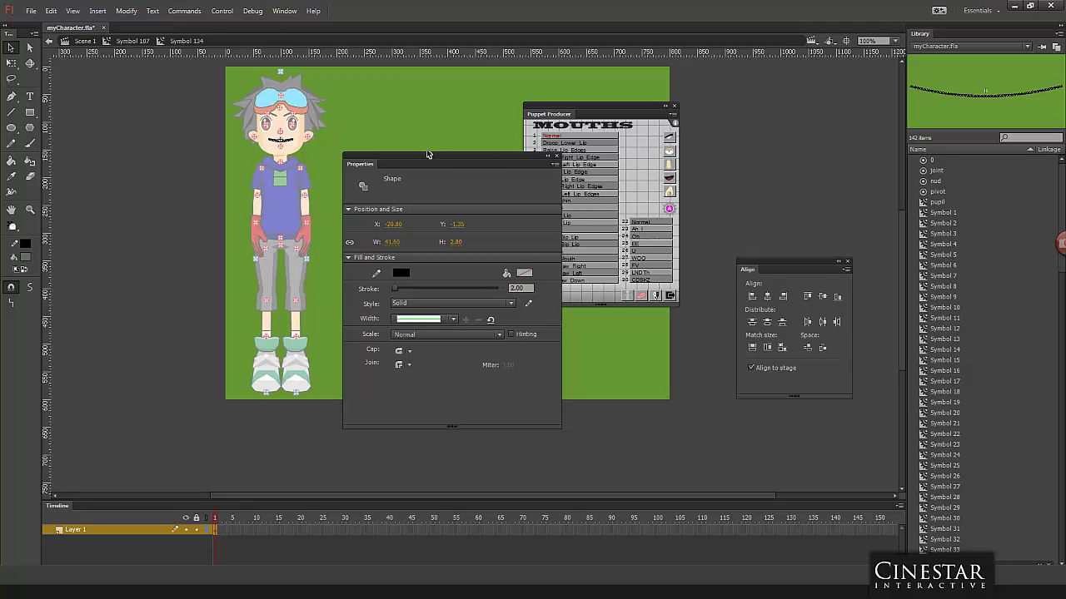
{"action": "left_click_drag", "start_coordinate": [427, 154], "coordinate": [552, 200]}
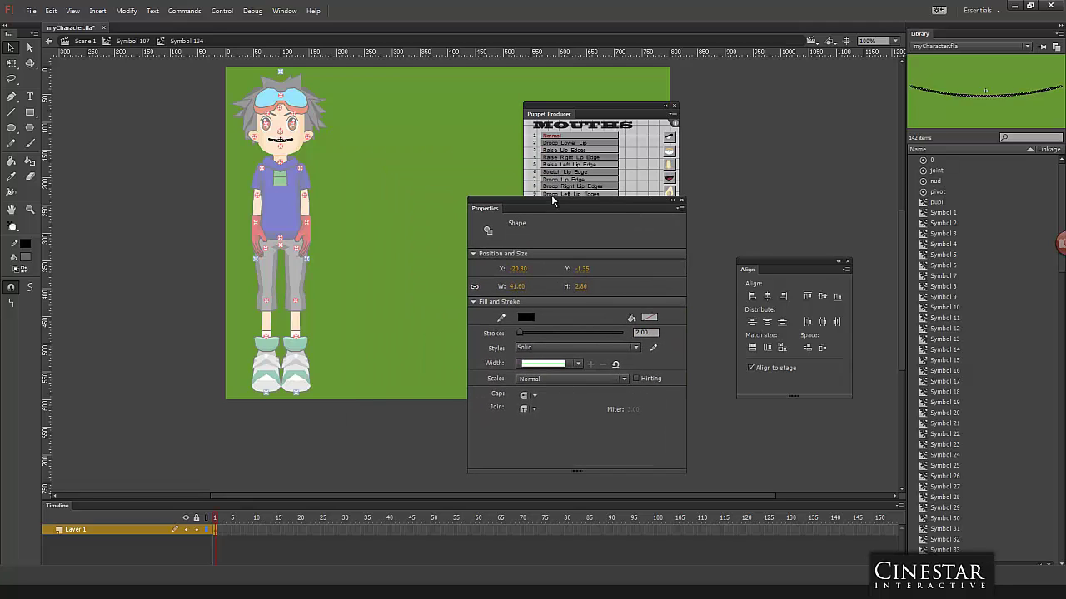
Step: Optimize the curves of the Normal mouth expression's line and return to the main scene
{"action": "left_click", "coordinate": [292, 142]}
{"action": "left_click", "coordinate": [127, 11]}
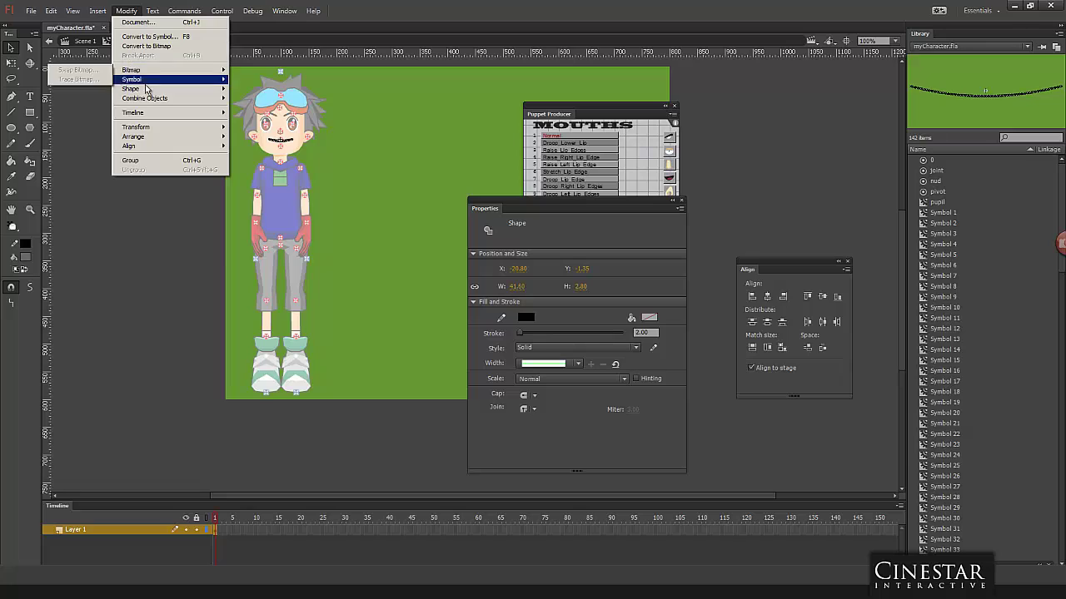
{"action": "mouse_move", "coordinate": [148, 91]}
{"action": "left_click", "coordinate": [258, 125]}
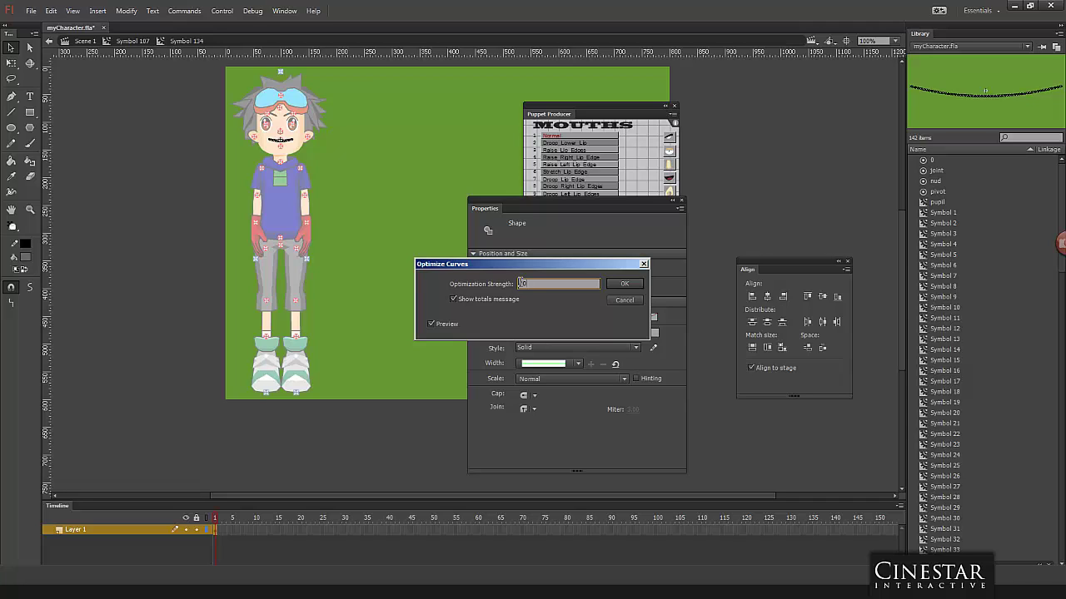
{"action": "key", "text": "Return"}
{"action": "left_click", "coordinate": [579, 328]}
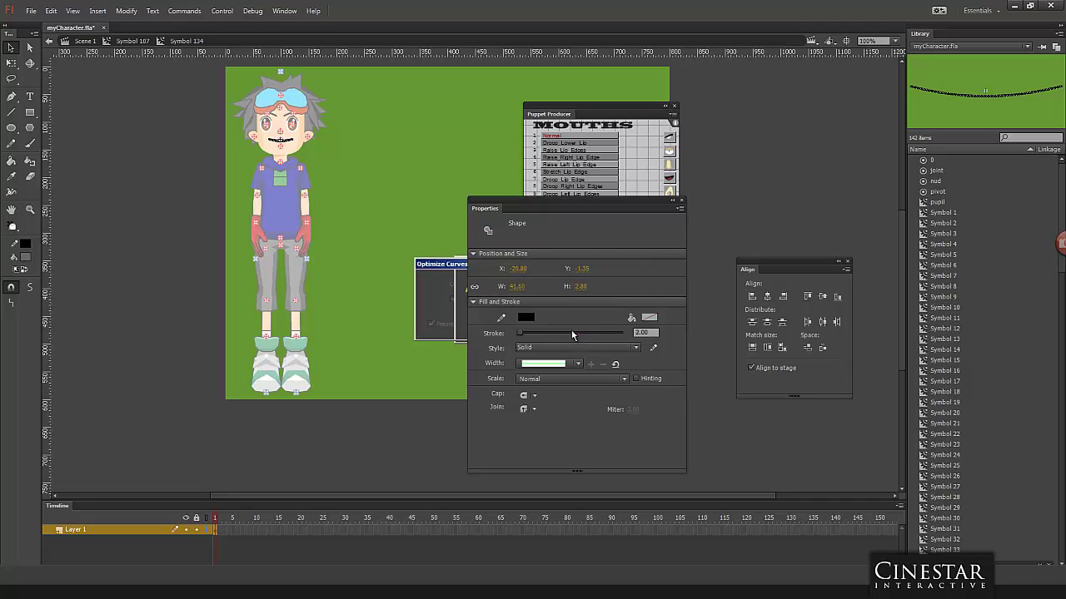
{"action": "left_click", "coordinate": [400, 211]}
{"action": "double_click", "coordinate": [400, 208]}
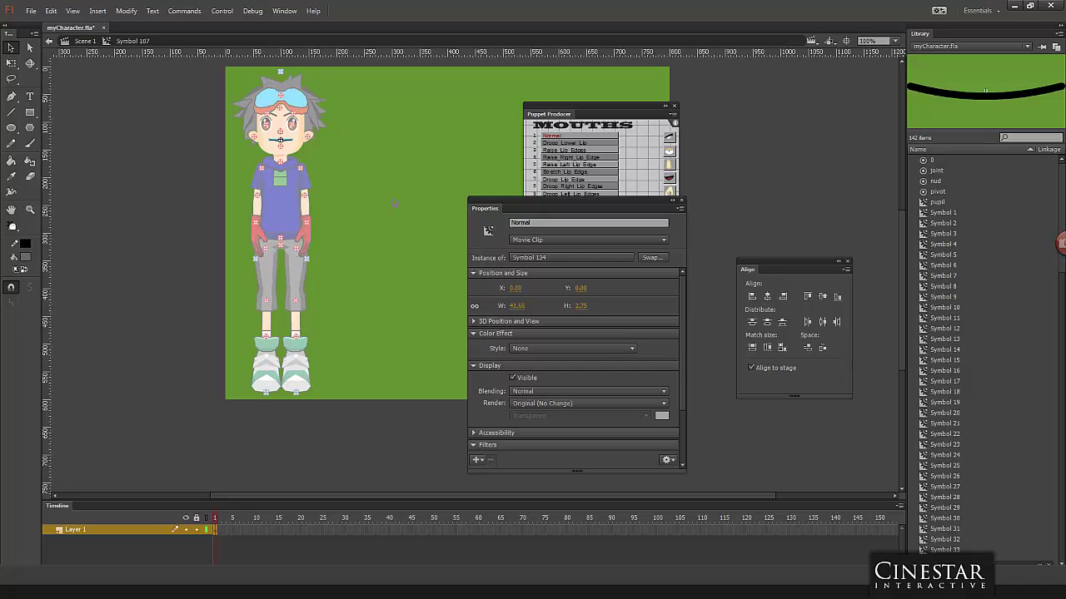
{"action": "double_click", "coordinate": [395, 203]}
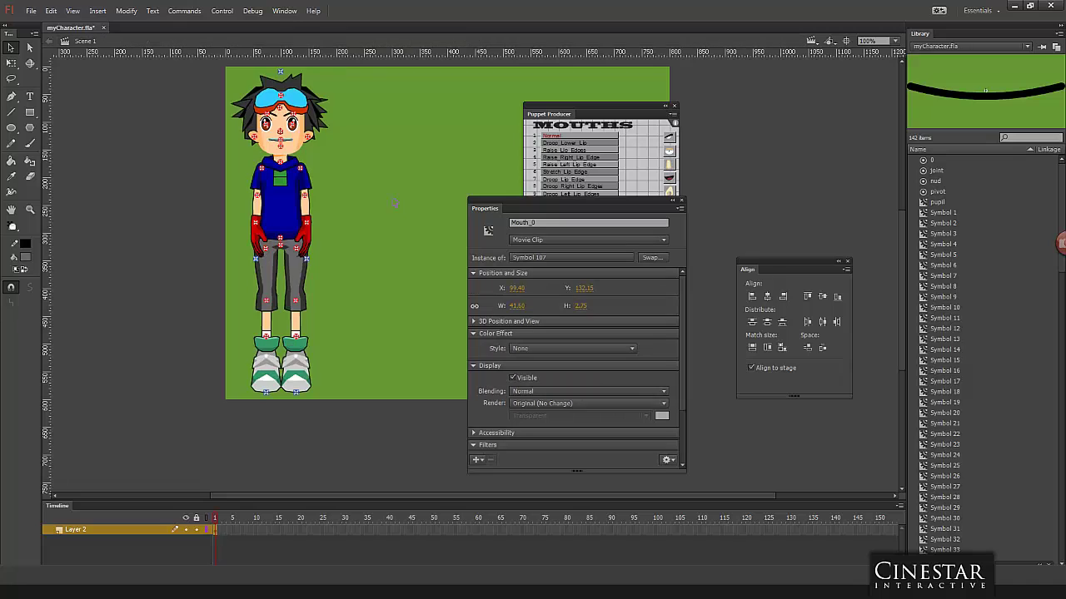
Step: Inside the character's right hand symbol, assign the Relaxed hand pose to the glove artwork with Puppet Producer and return to the main scene
{"action": "double_click", "coordinate": [260, 242]}
{"action": "left_click", "coordinate": [259, 241]}
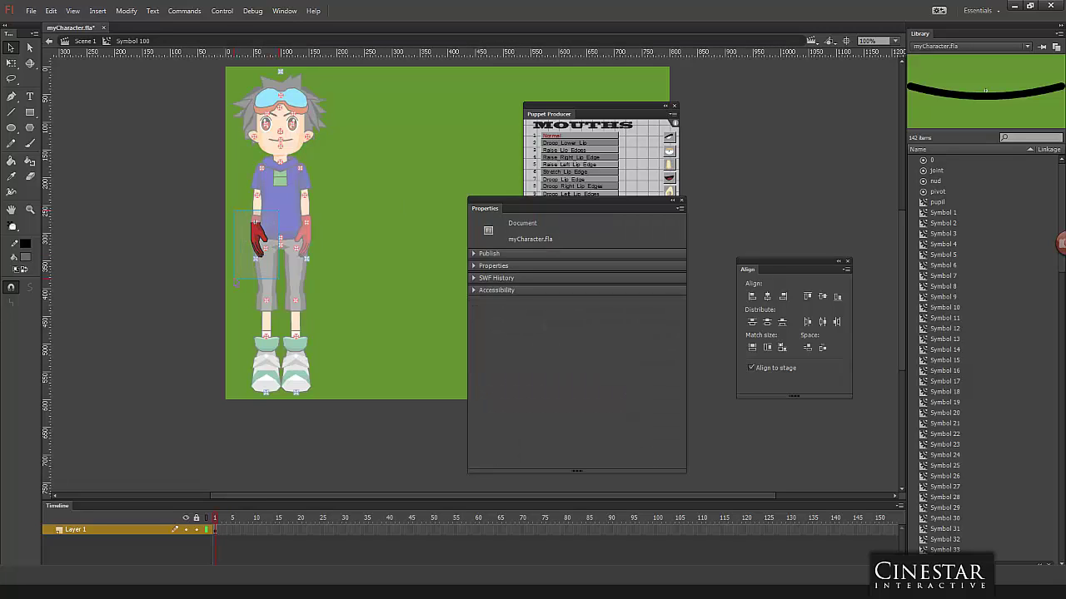
{"action": "left_click_drag", "start_coordinate": [494, 208], "coordinate": [593, 307]}
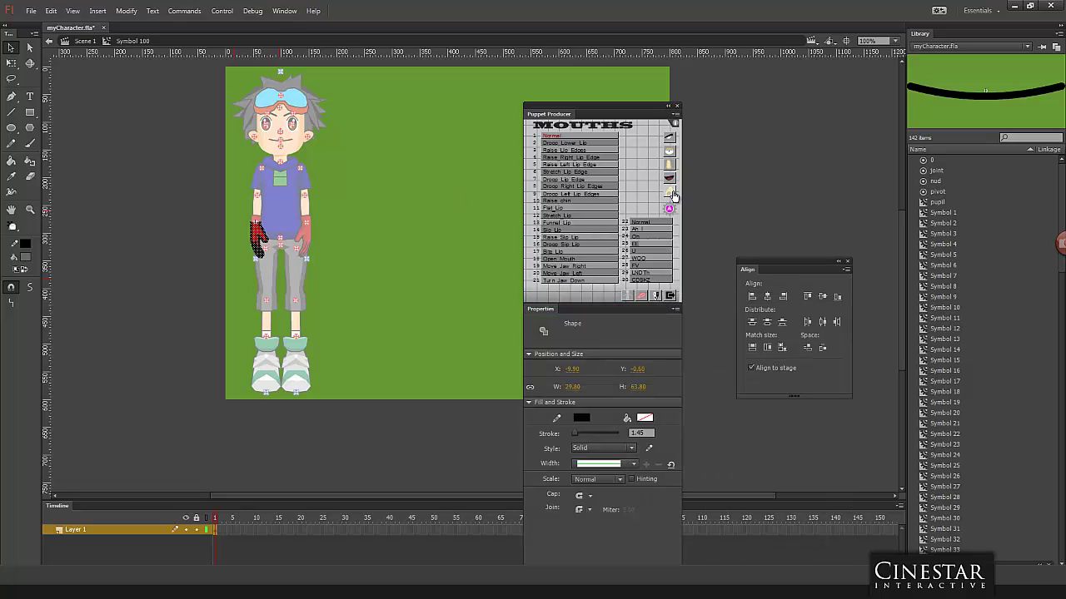
{"action": "left_click", "coordinate": [670, 193]}
{"action": "left_click", "coordinate": [562, 137]}
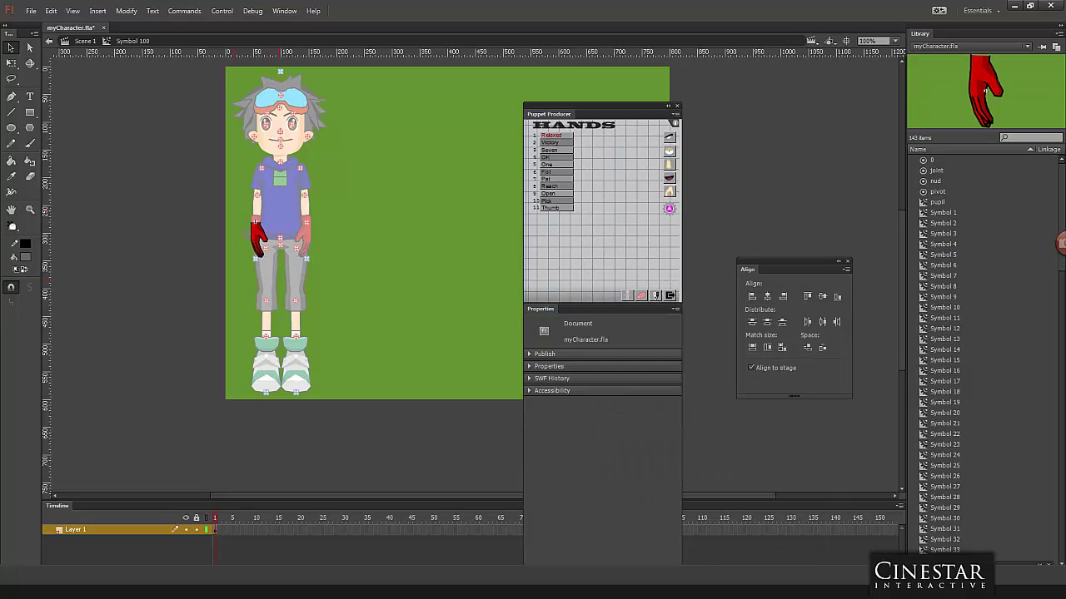
{"action": "left_click", "coordinate": [260, 242]}
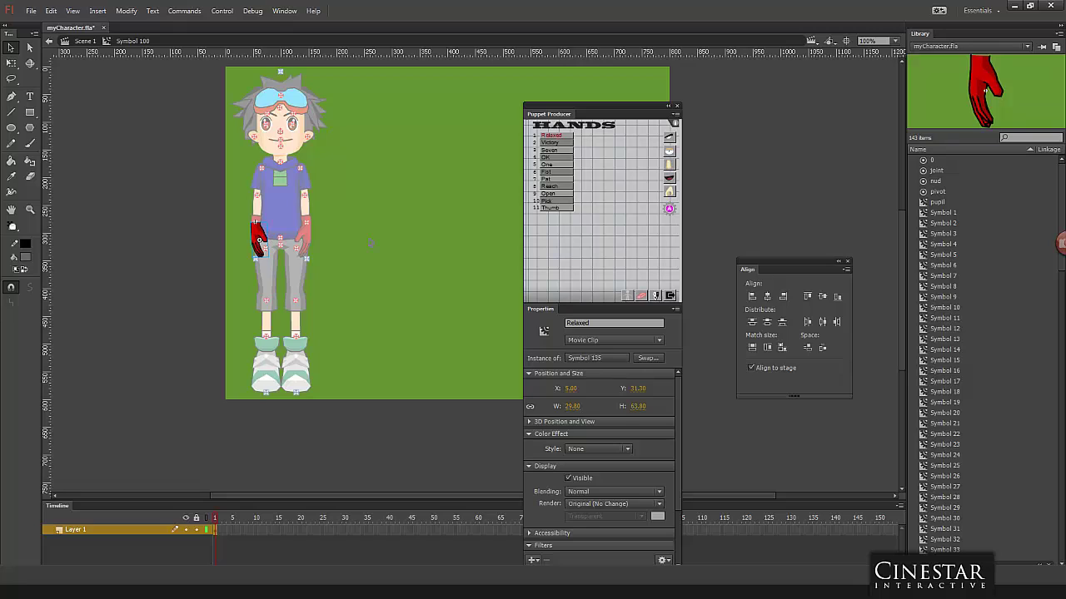
{"action": "double_click", "coordinate": [408, 220]}
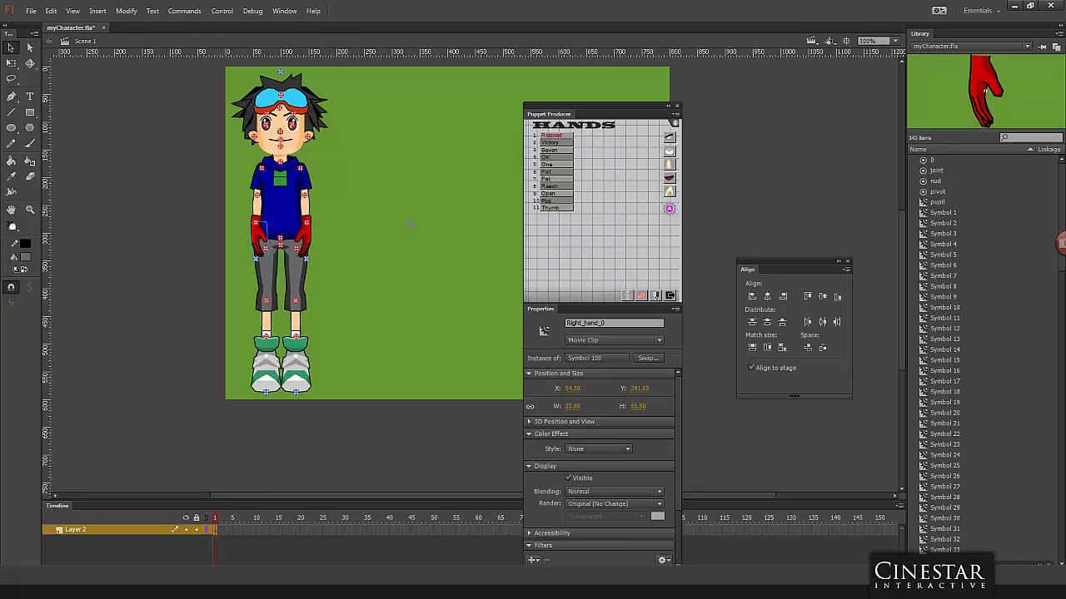
Step: Export the Flash document as the SWF movie myCharacter.swf to the Desktop, replacing the existing file
{"action": "key", "text": "ctrl+alt+shift+s"}
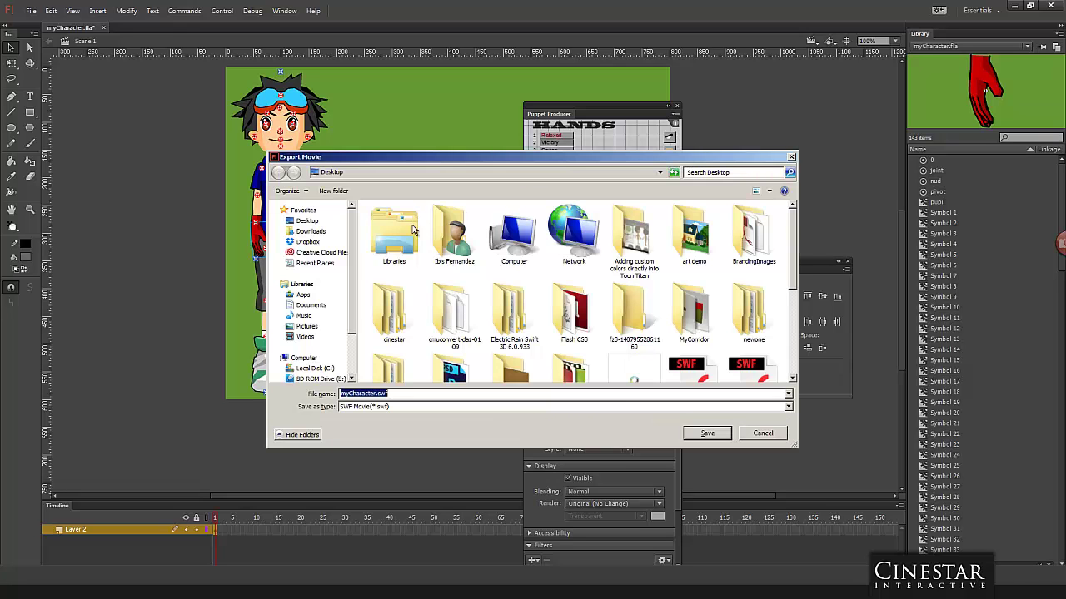
{"action": "left_click", "coordinate": [704, 433]}
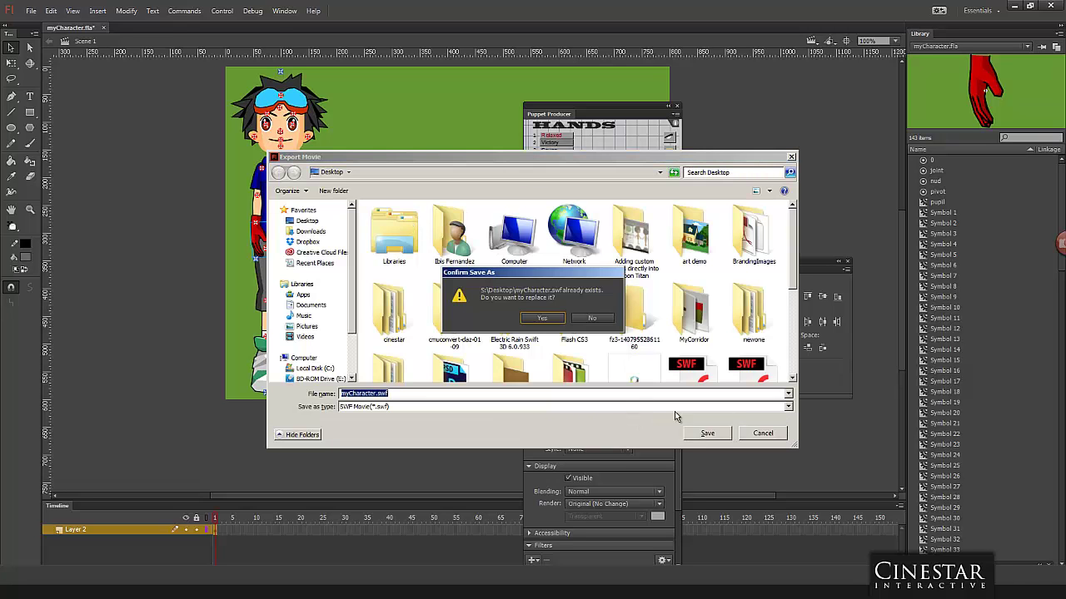
{"action": "left_click", "coordinate": [554, 321]}
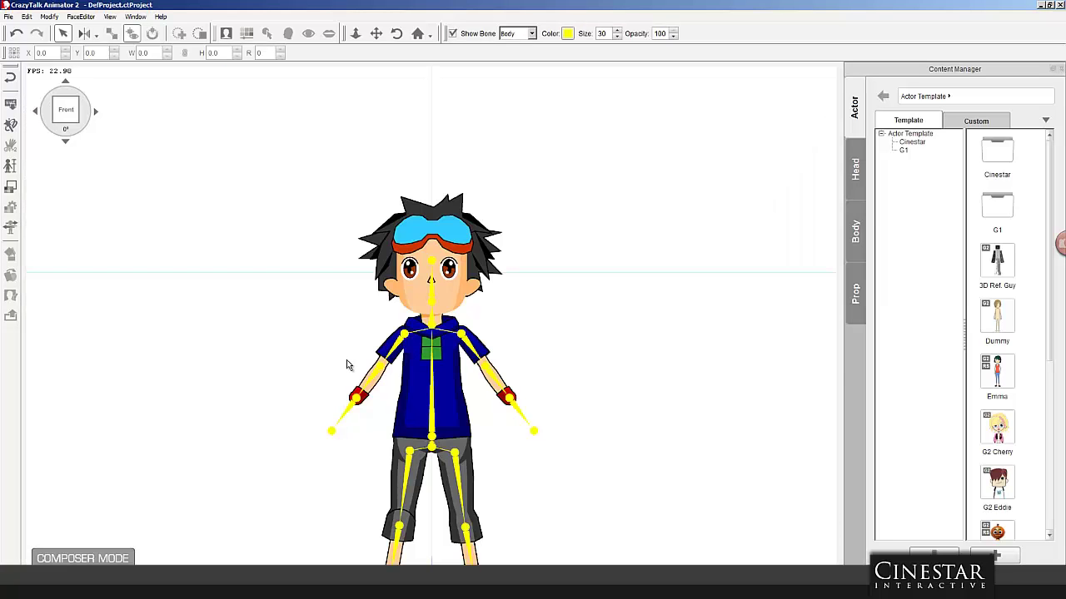
Step: In CrazyTalk Animator, import the updated myCharacter.swf from the Desktop into the actor and inspect the character's face and hands
{"action": "left_click", "coordinate": [9, 105]}
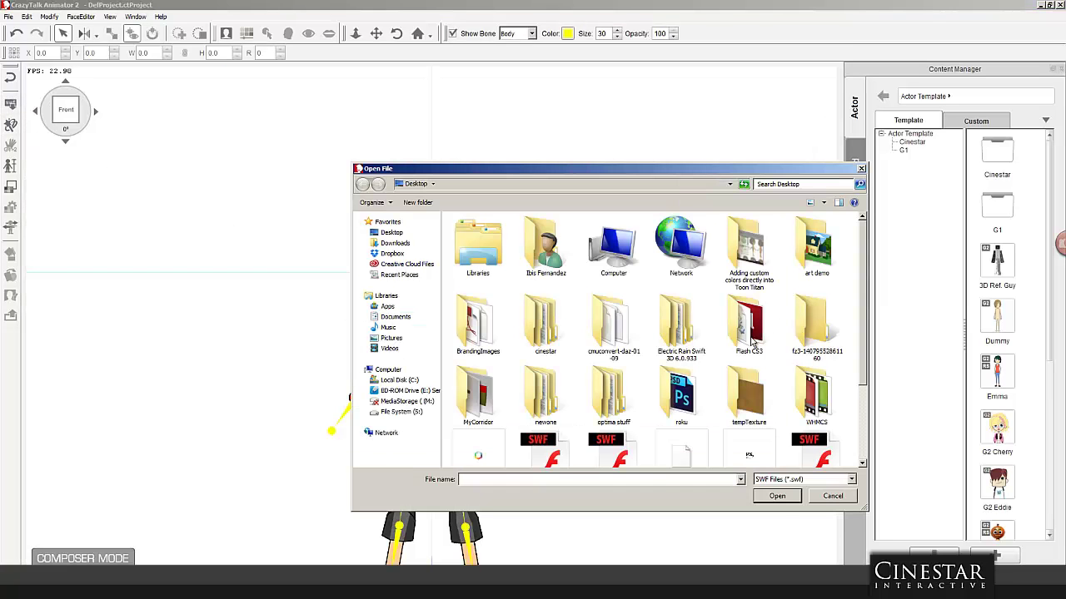
{"action": "left_click_drag", "start_coordinate": [863, 278], "coordinate": [861, 395]}
{"action": "left_click", "coordinate": [564, 412]}
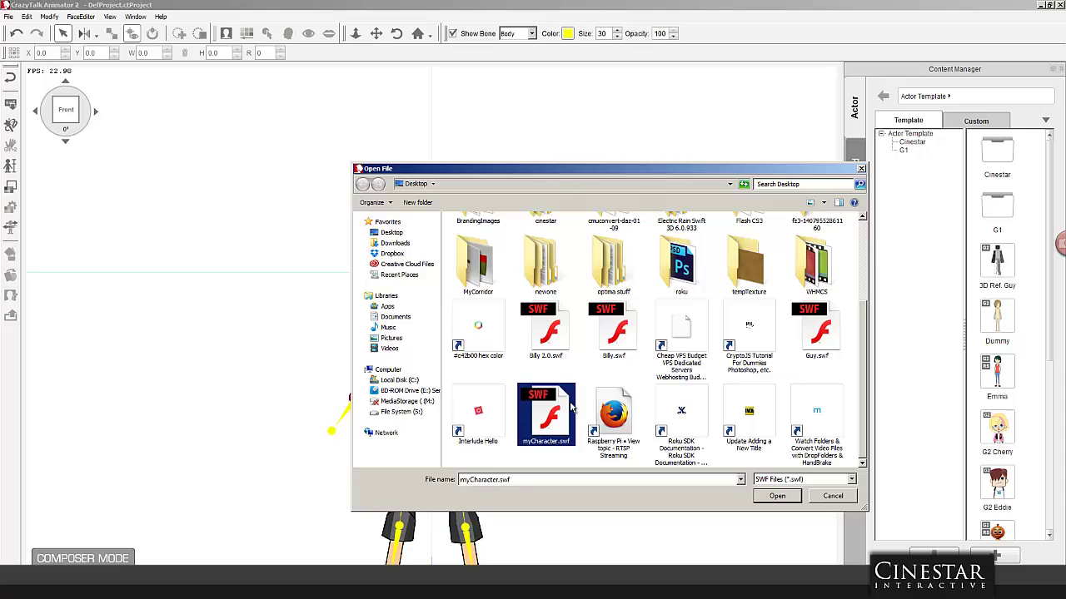
{"action": "left_click", "coordinate": [764, 497]}
{"action": "left_click", "coordinate": [502, 354]}
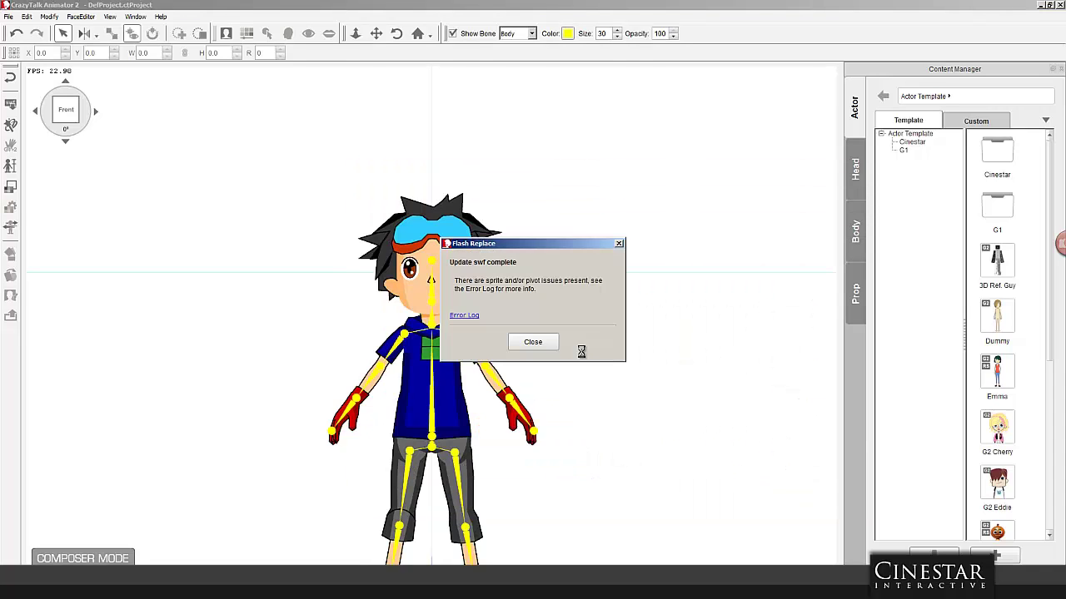
{"action": "left_click", "coordinate": [533, 341]}
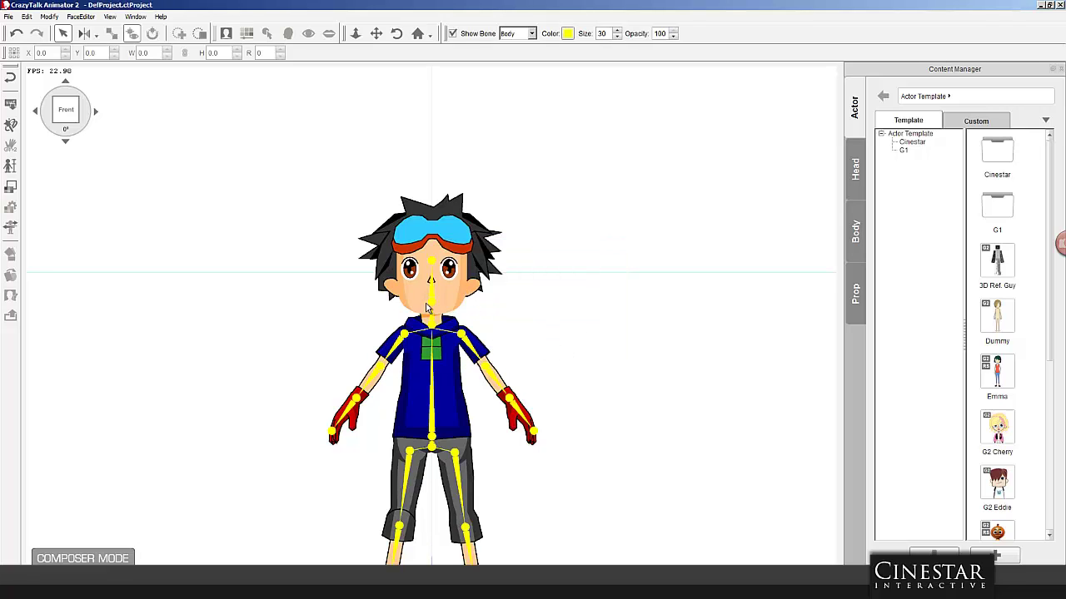
{"action": "scroll", "coordinate": [564, 319], "scroll_direction": "down", "scroll_amount": 2}
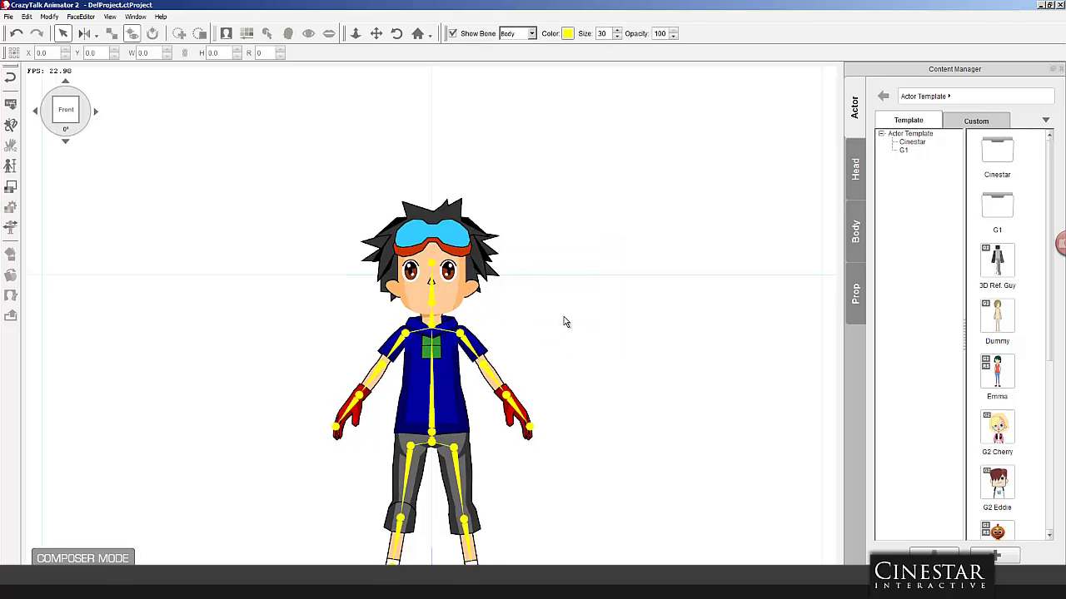
{"action": "scroll", "coordinate": [564, 318], "scroll_direction": "down", "scroll_amount": 4}
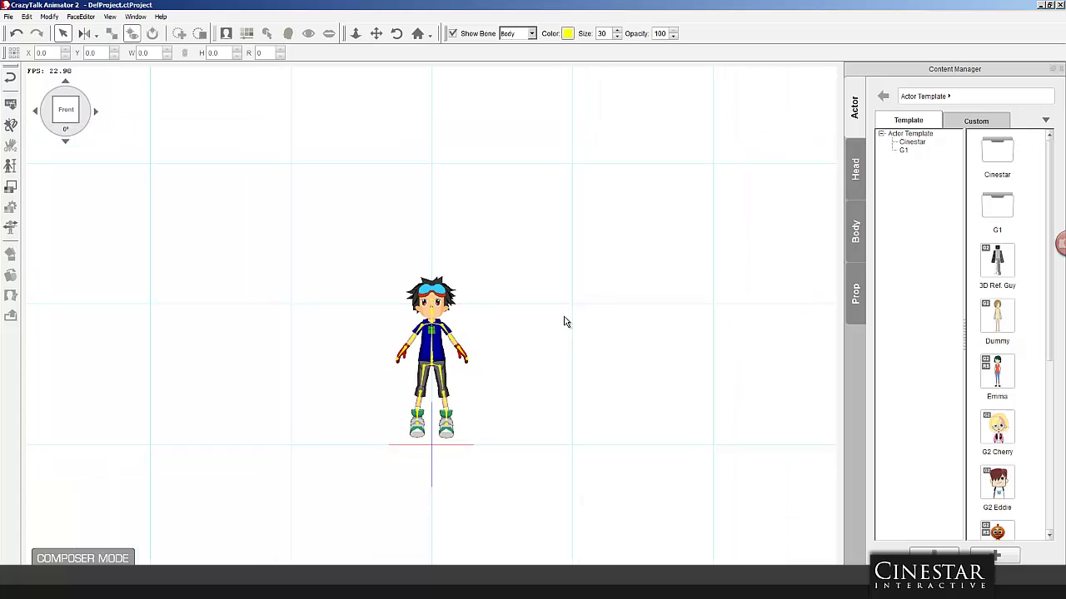
{"action": "scroll", "coordinate": [563, 322], "scroll_direction": "down", "scroll_amount": 3}
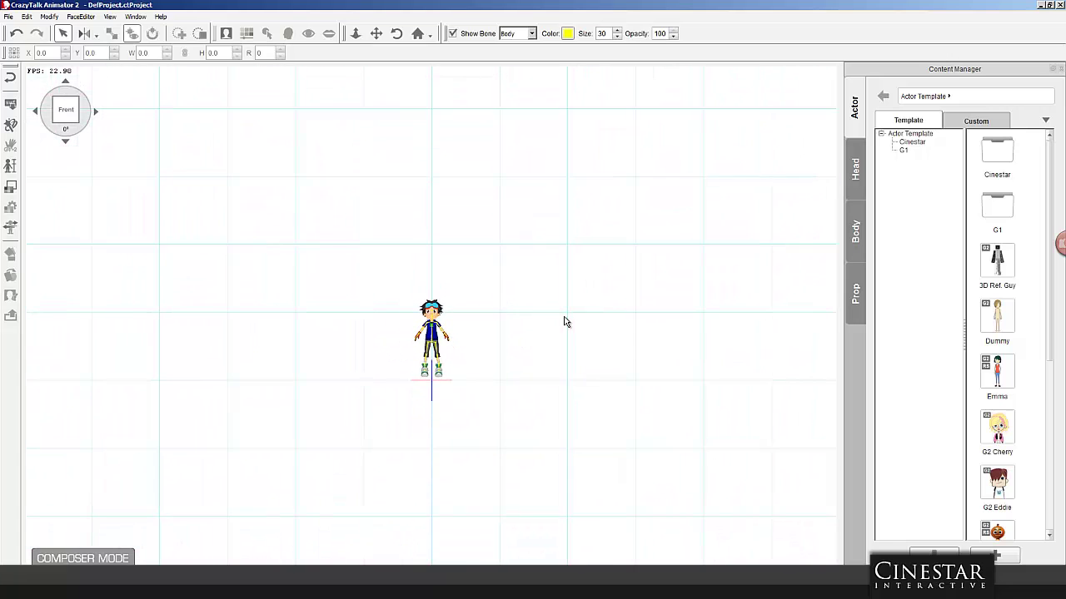
{"action": "scroll", "coordinate": [564, 321], "scroll_direction": "up", "scroll_amount": 3}
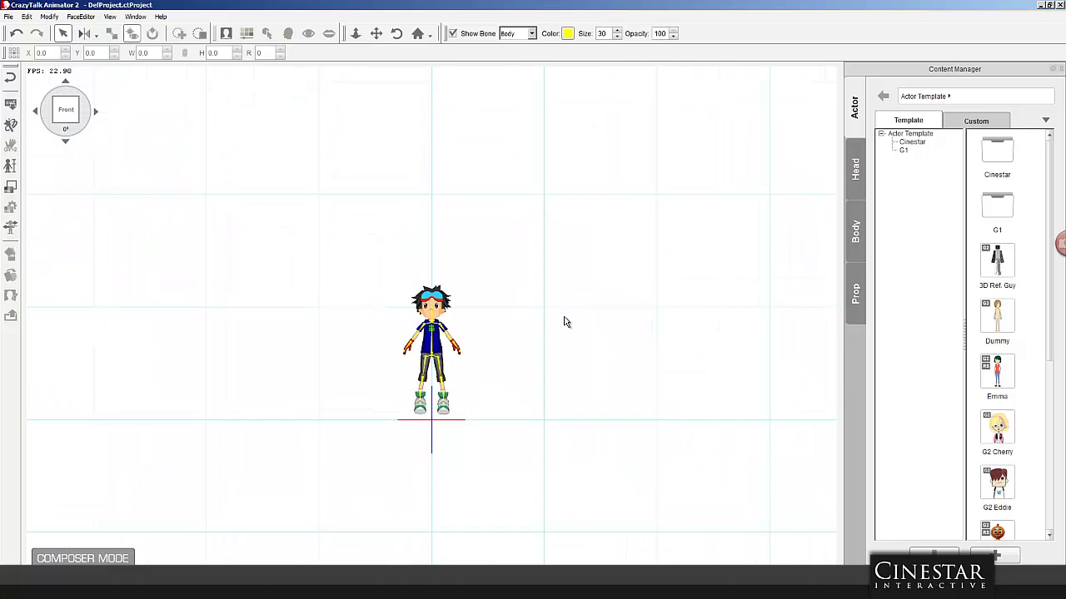
{"action": "scroll", "coordinate": [564, 322], "scroll_direction": "up", "scroll_amount": 4}
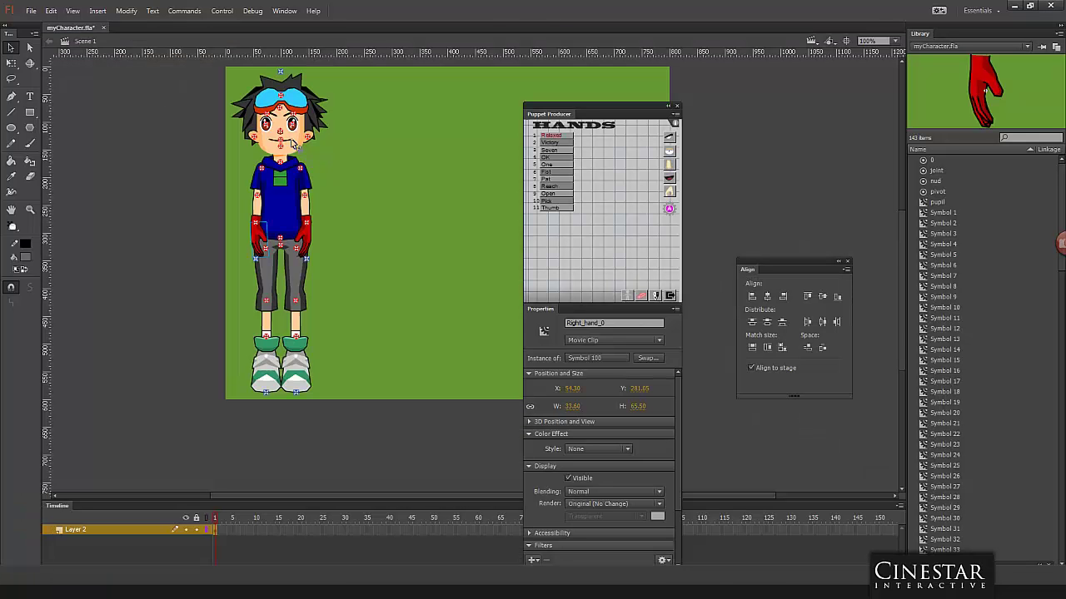
Step: Back in Flash, convert the mouth line inside the Normal expression's symbol from lines to fills and leave that symbol
{"action": "left_click", "coordinate": [291, 144]}
{"action": "double_click", "coordinate": [292, 144]}
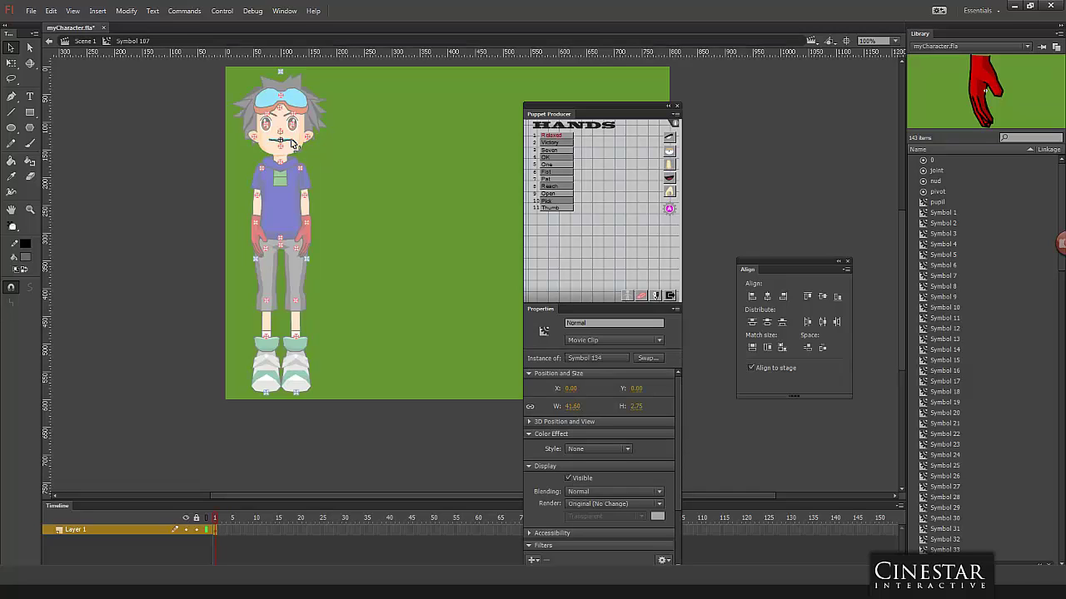
{"action": "double_click", "coordinate": [283, 141]}
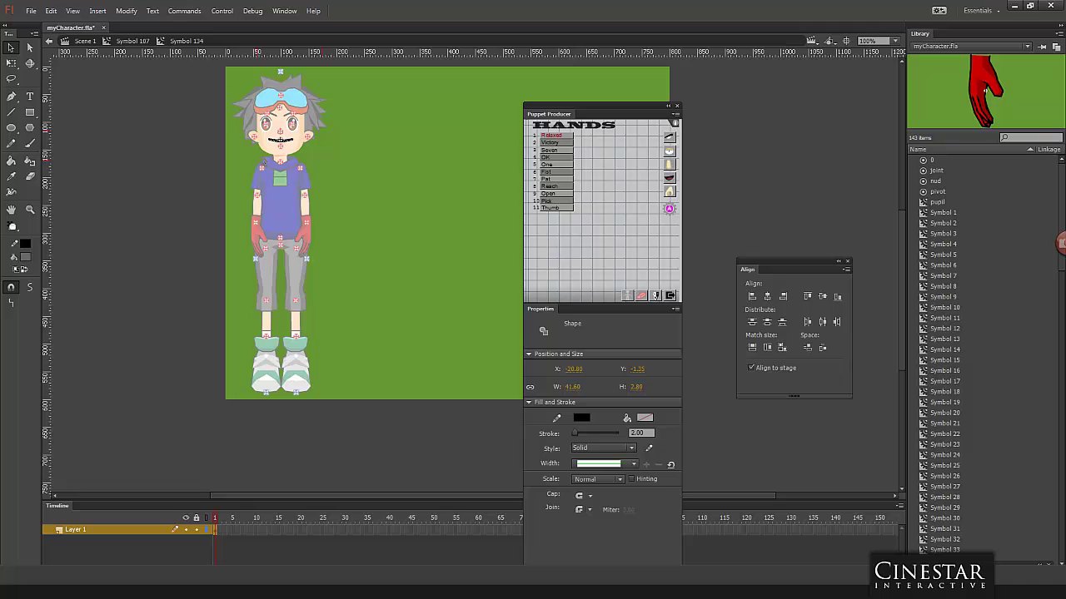
{"action": "left_click", "coordinate": [184, 10]}
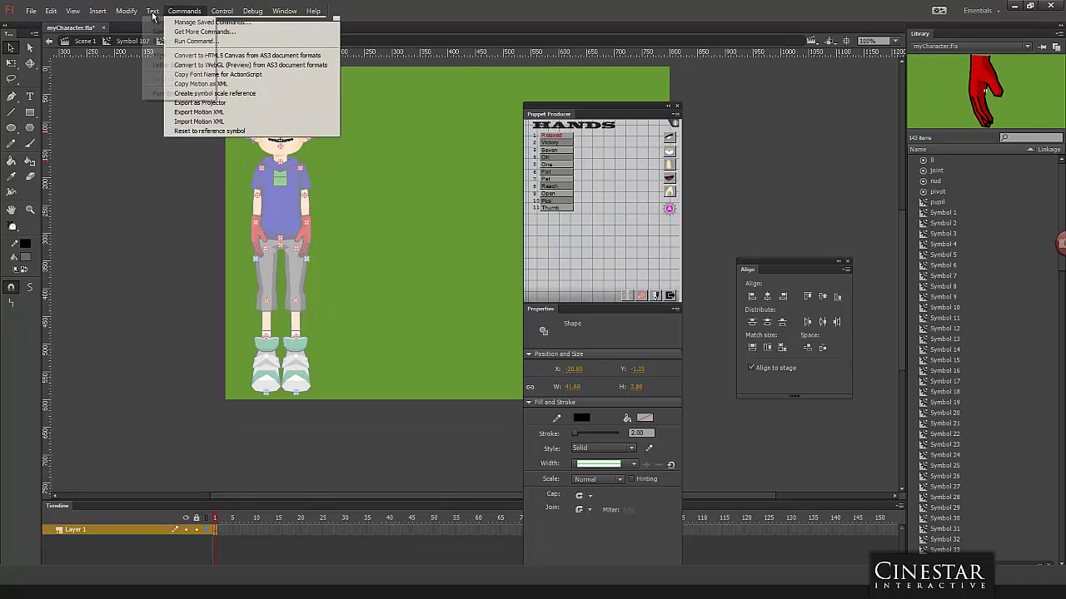
{"action": "mouse_move", "coordinate": [126, 10]}
{"action": "mouse_move", "coordinate": [192, 89]}
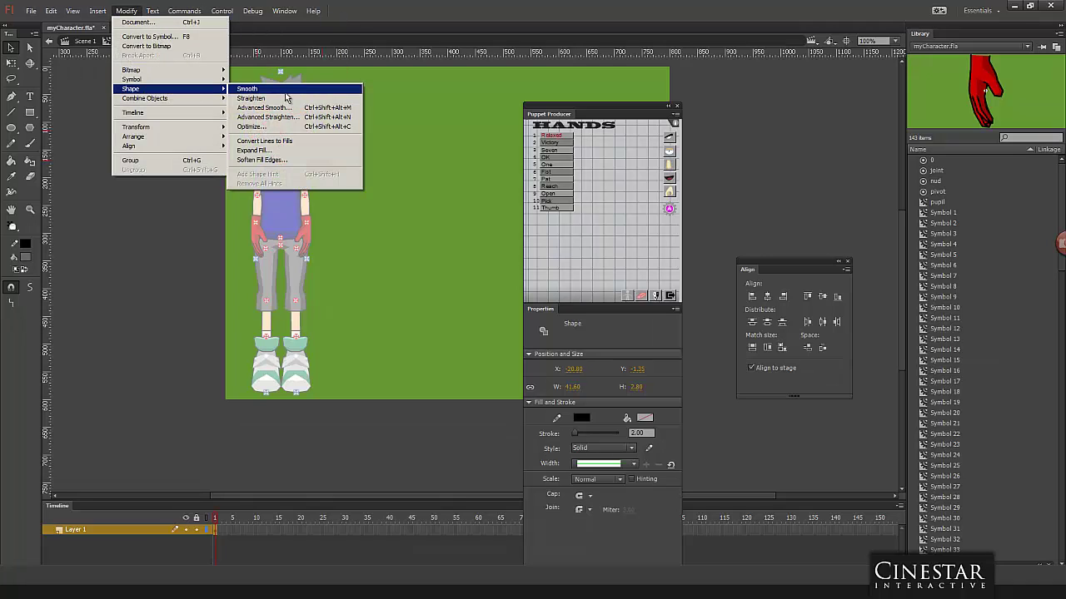
{"action": "left_click", "coordinate": [264, 141]}
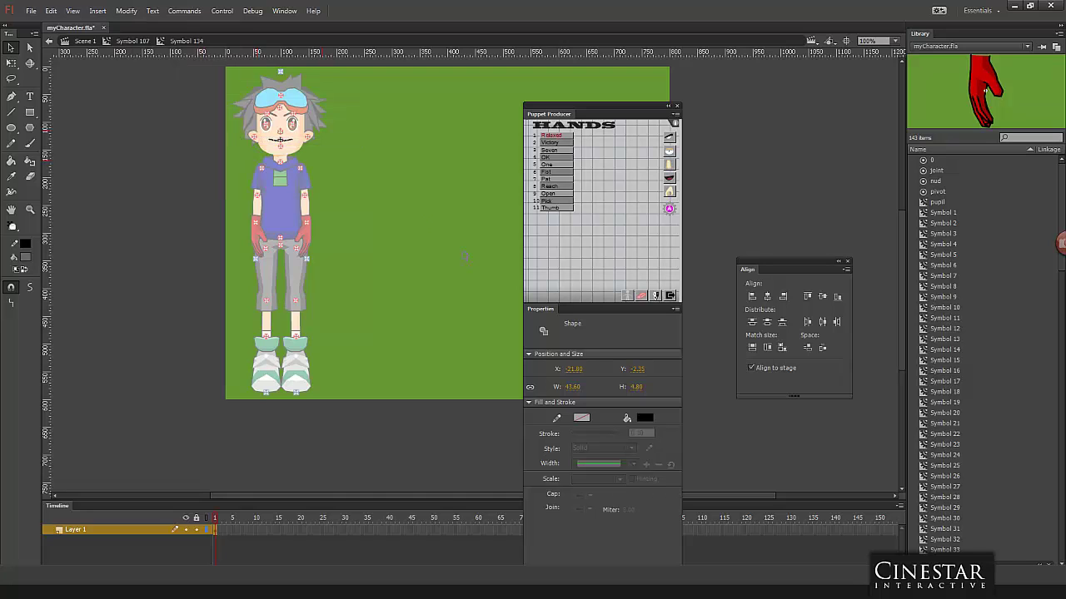
{"action": "left_click", "coordinate": [393, 172]}
{"action": "left_click", "coordinate": [285, 121]}
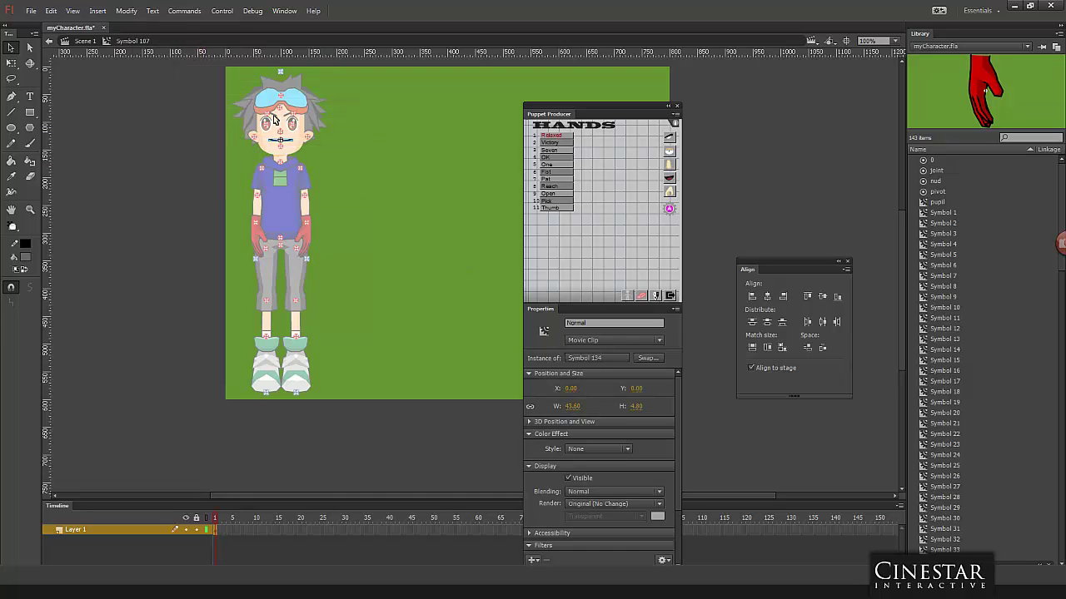
Step: Open the right eyebrow's symbol and check the stroke of its Normal expression on frame 1
{"action": "double_click", "coordinate": [280, 120]}
{"action": "double_click", "coordinate": [277, 119]}
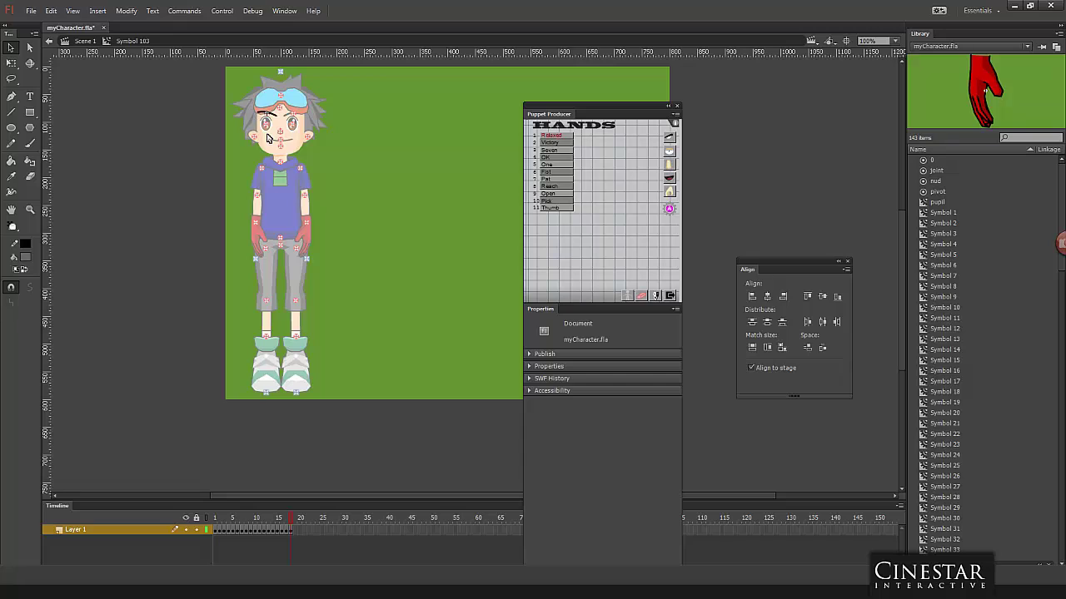
{"action": "left_click", "coordinate": [266, 111]}
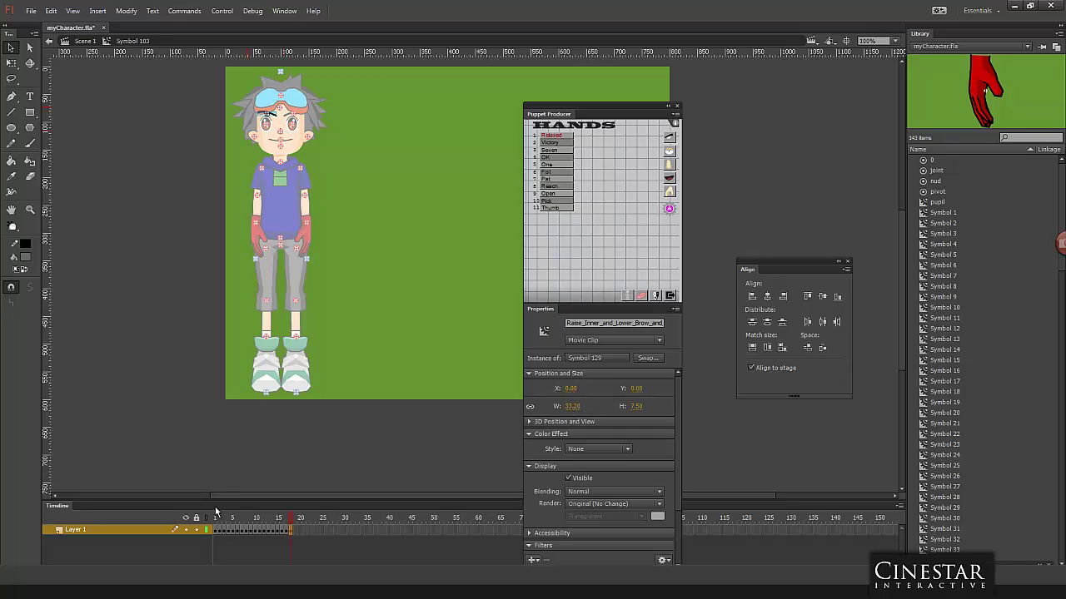
{"action": "left_click", "coordinate": [215, 535]}
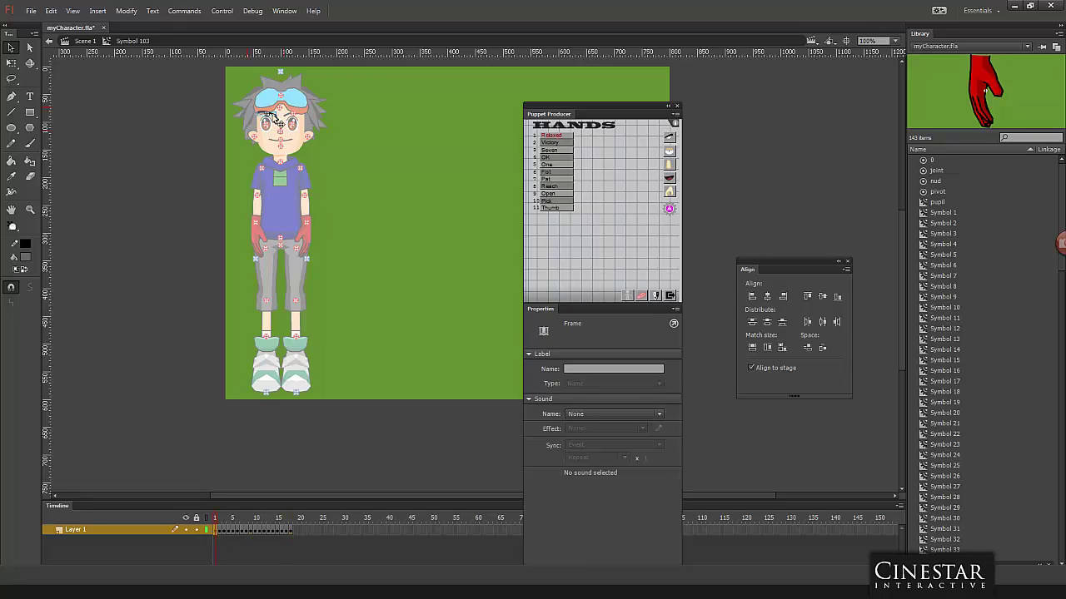
{"action": "double_click", "coordinate": [280, 114]}
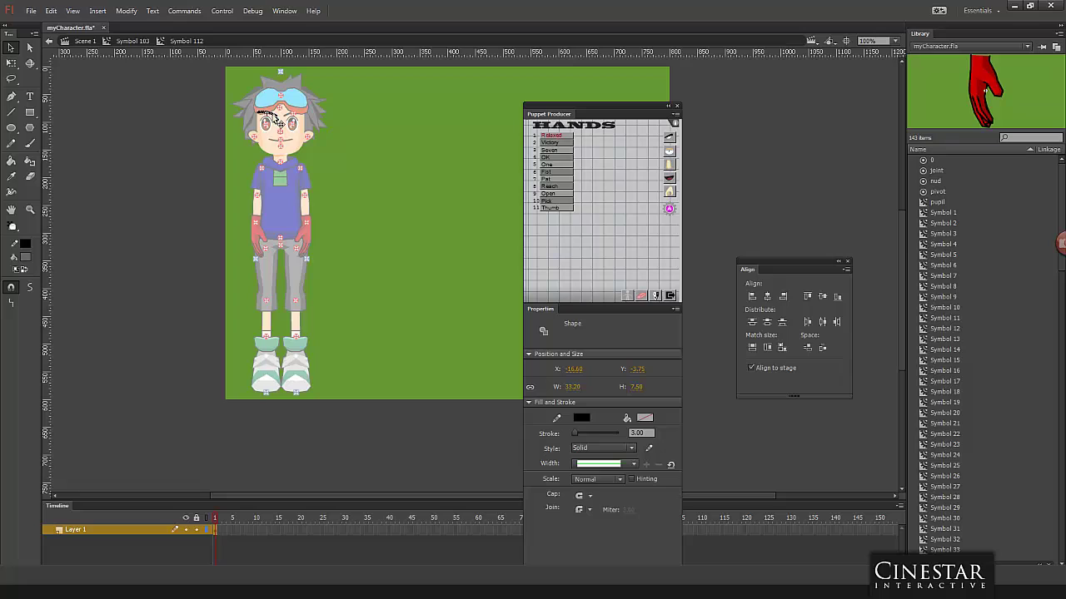
Step: Return to the right eyebrow's symbol and break apart its expression symbols across all frames into raw shapes
{"action": "double_click", "coordinate": [193, 168]}
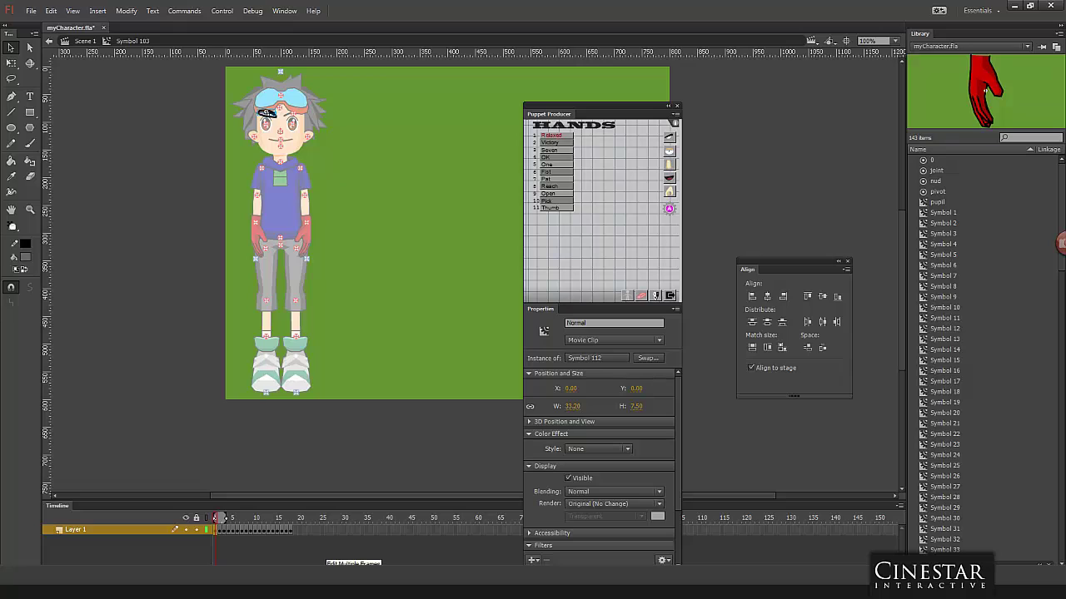
{"action": "left_click", "coordinate": [333, 562]}
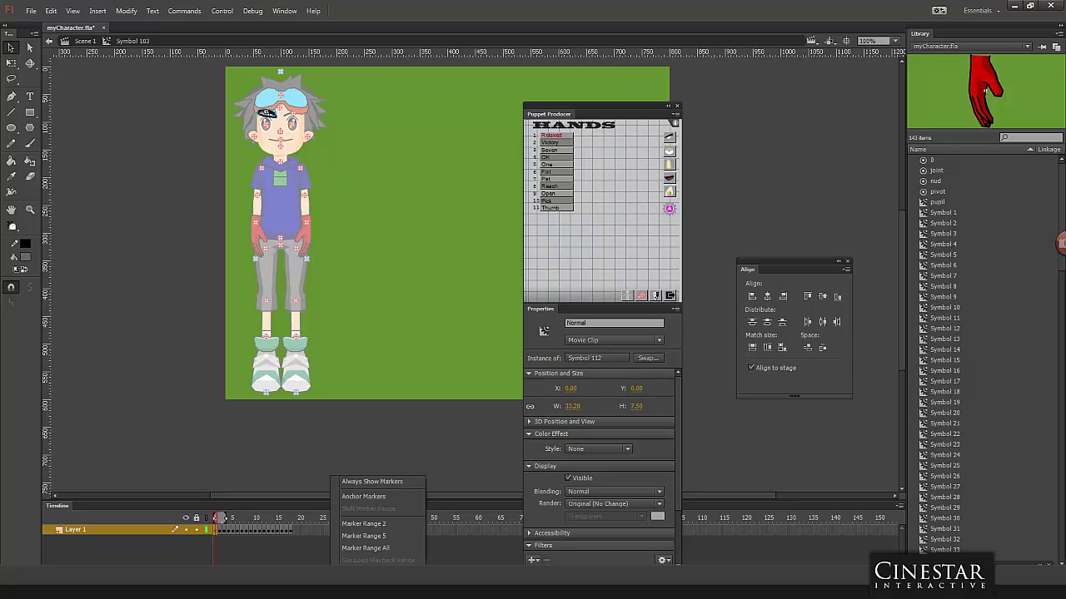
{"action": "left_click", "coordinate": [358, 549]}
{"action": "key", "text": "ctrl+a"}
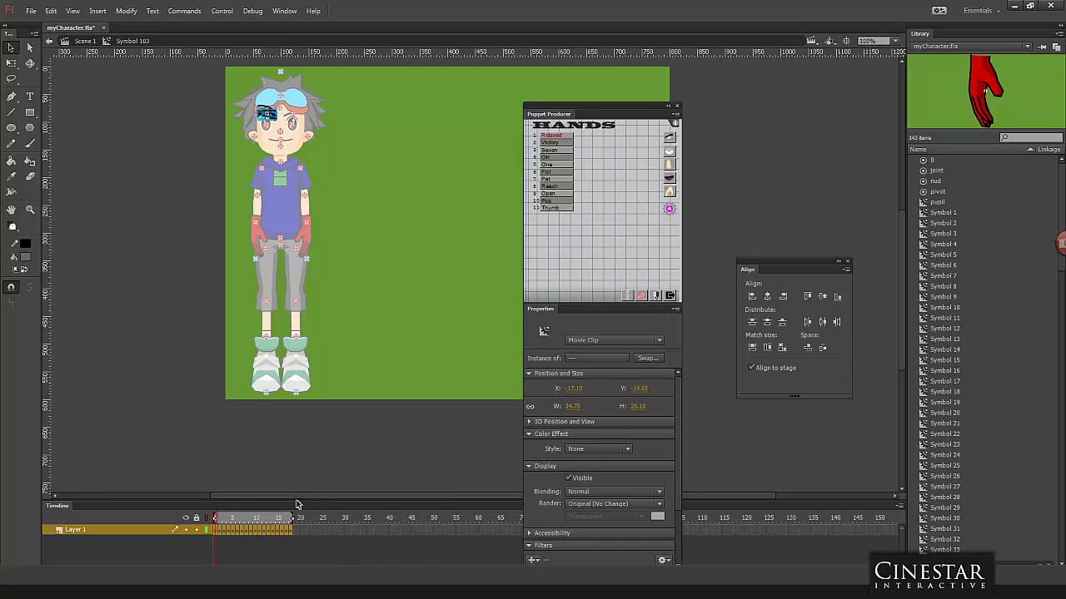
{"action": "key", "text": "ctrl+equal"}
{"action": "key", "text": "ctrl+equal"}
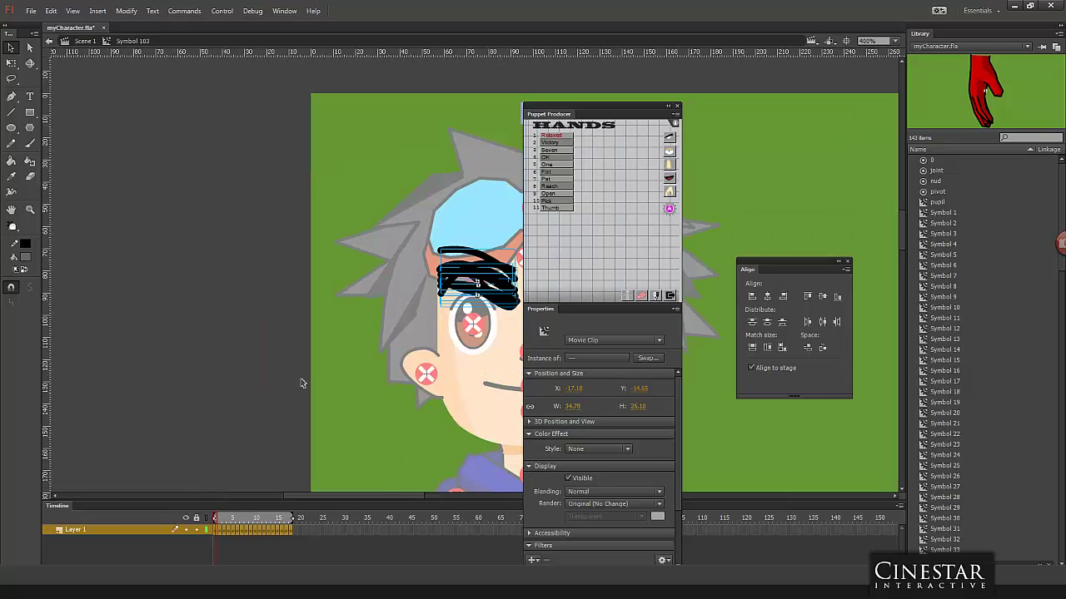
{"action": "scroll", "coordinate": [200, 366], "scroll_direction": "right", "scroll_amount": 5}
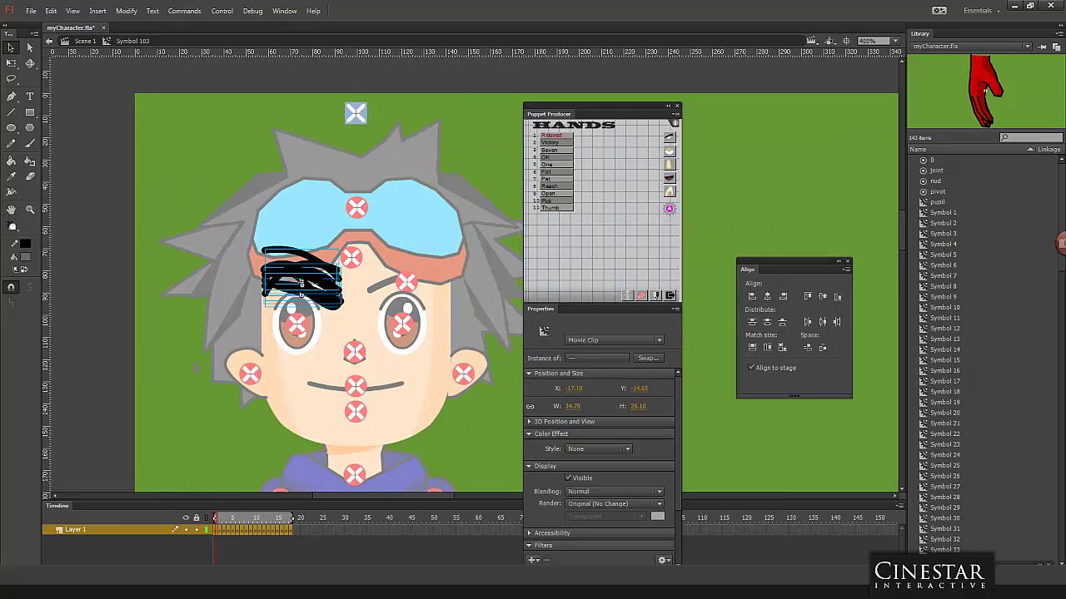
{"action": "key", "text": "ctrl+b"}
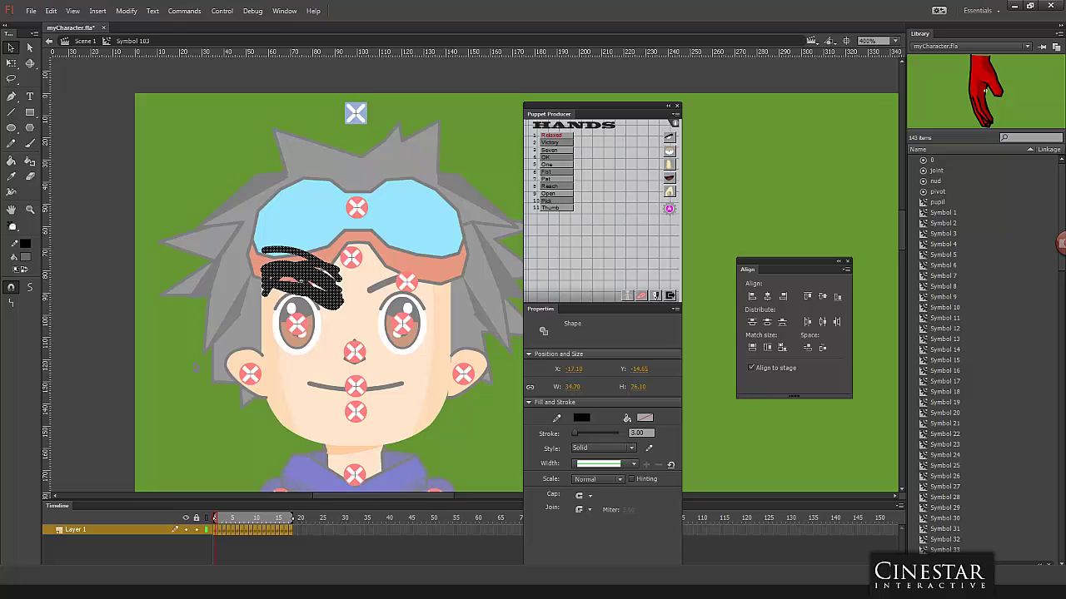
Step: Convert the right eyebrow's selected strokes from lines to fills and return to the main scene with nothing selected
{"action": "key", "text": "Home"}
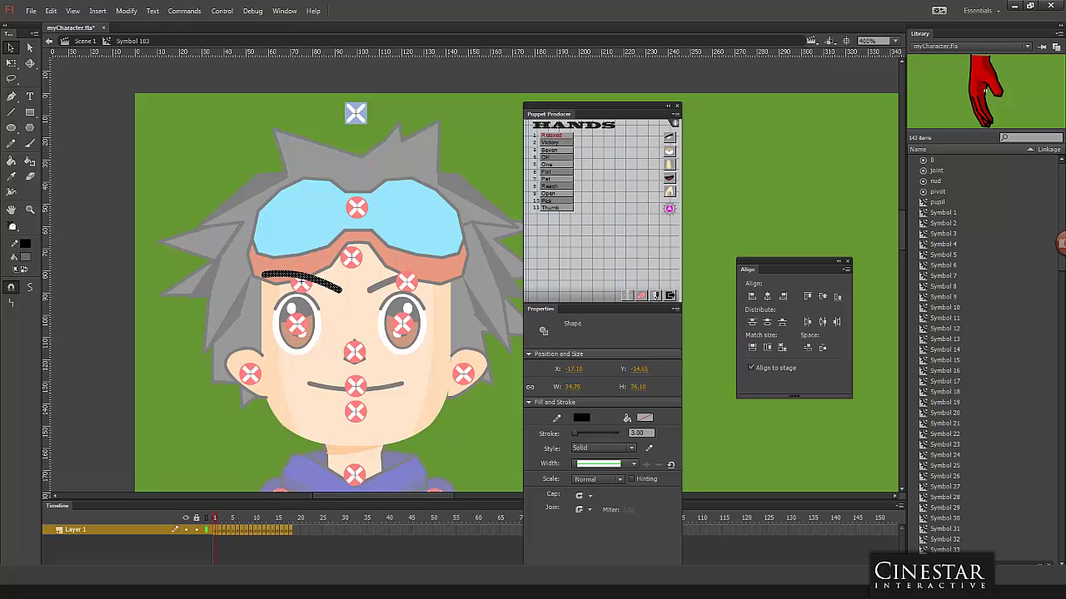
{"action": "left_click", "coordinate": [185, 11]}
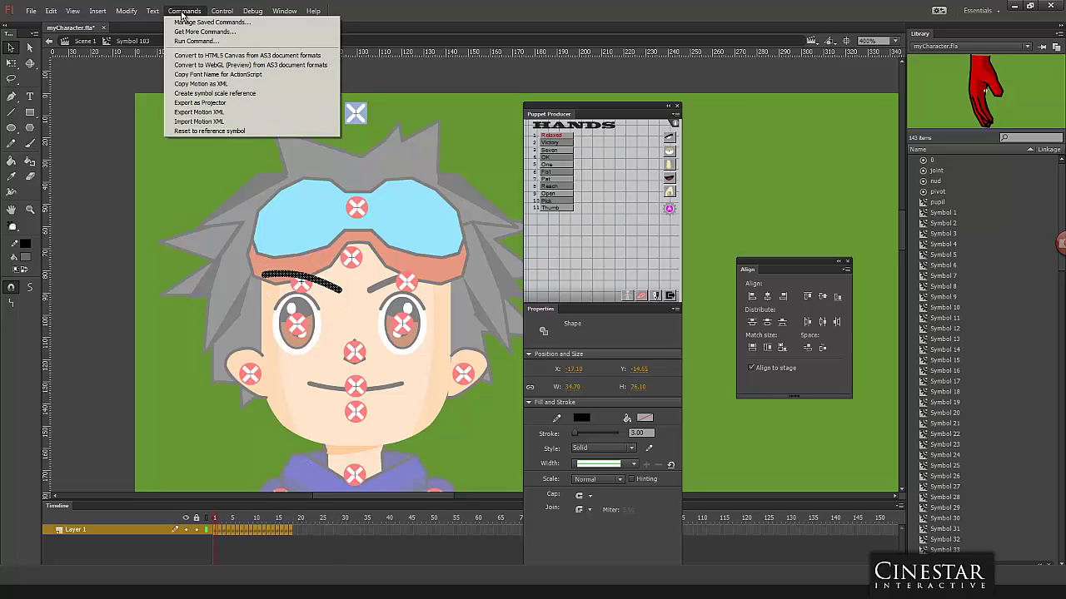
{"action": "mouse_move", "coordinate": [126, 10]}
{"action": "mouse_move", "coordinate": [153, 89]}
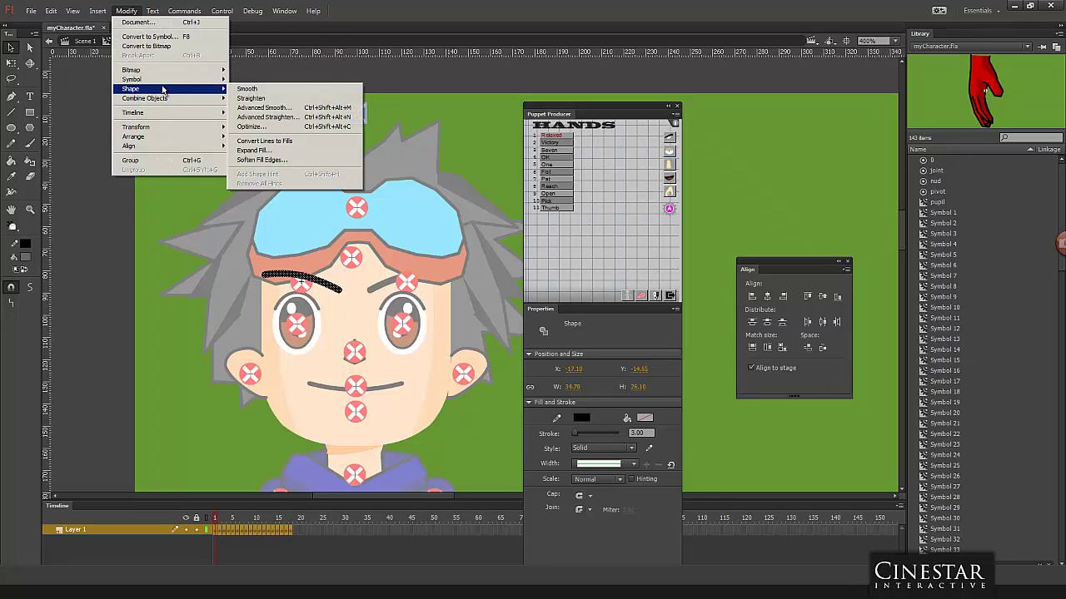
{"action": "left_click", "coordinate": [265, 140]}
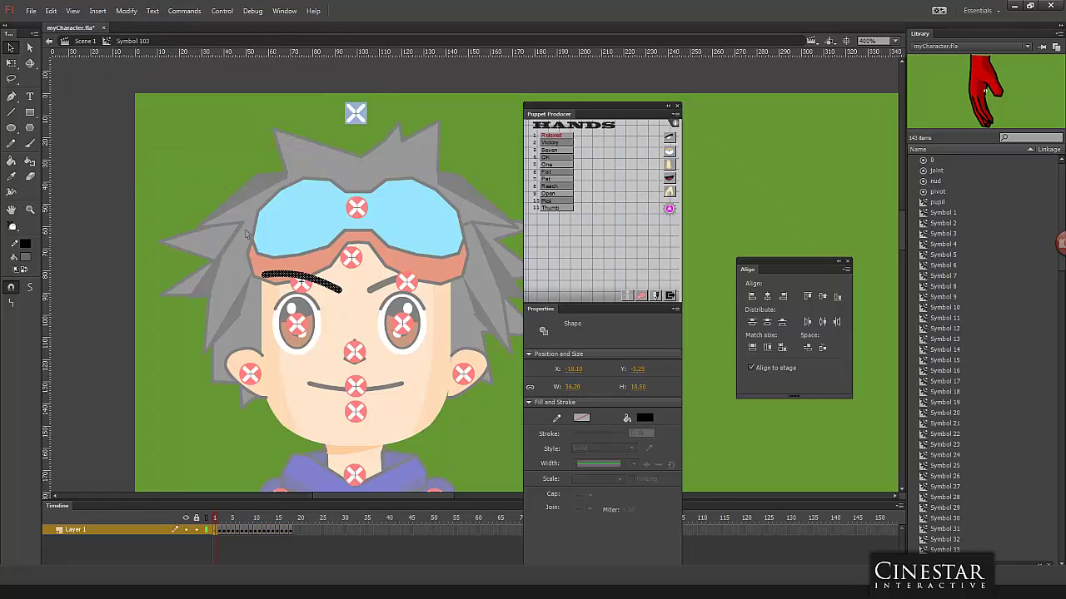
{"action": "left_click", "coordinate": [250, 262]}
{"action": "left_click_drag", "start_coordinate": [282, 267], "coordinate": [286, 268]}
{"action": "double_click", "coordinate": [141, 272]}
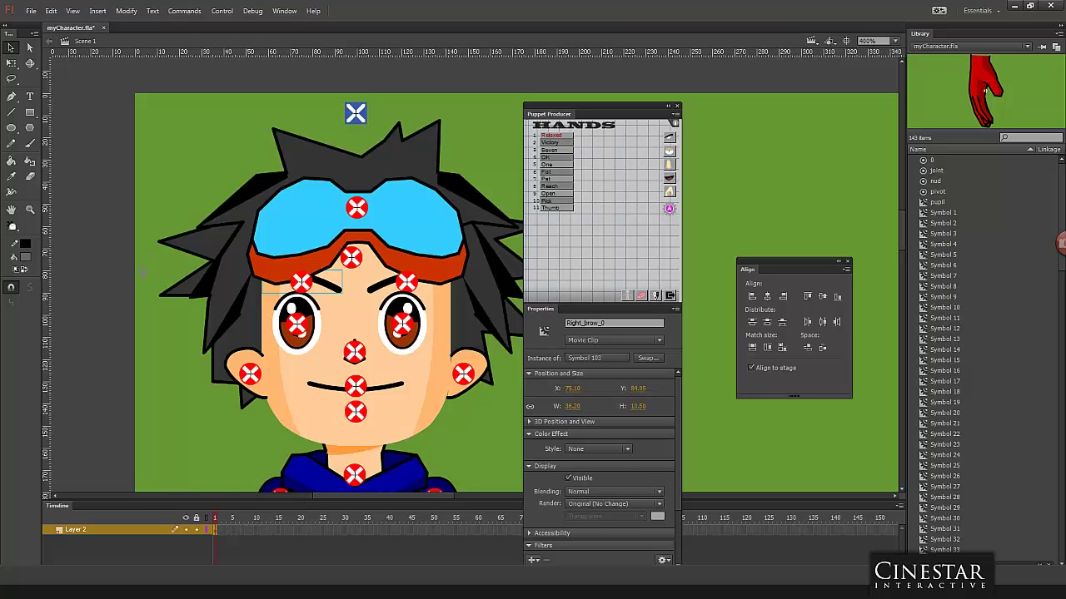
{"action": "left_click", "coordinate": [142, 272]}
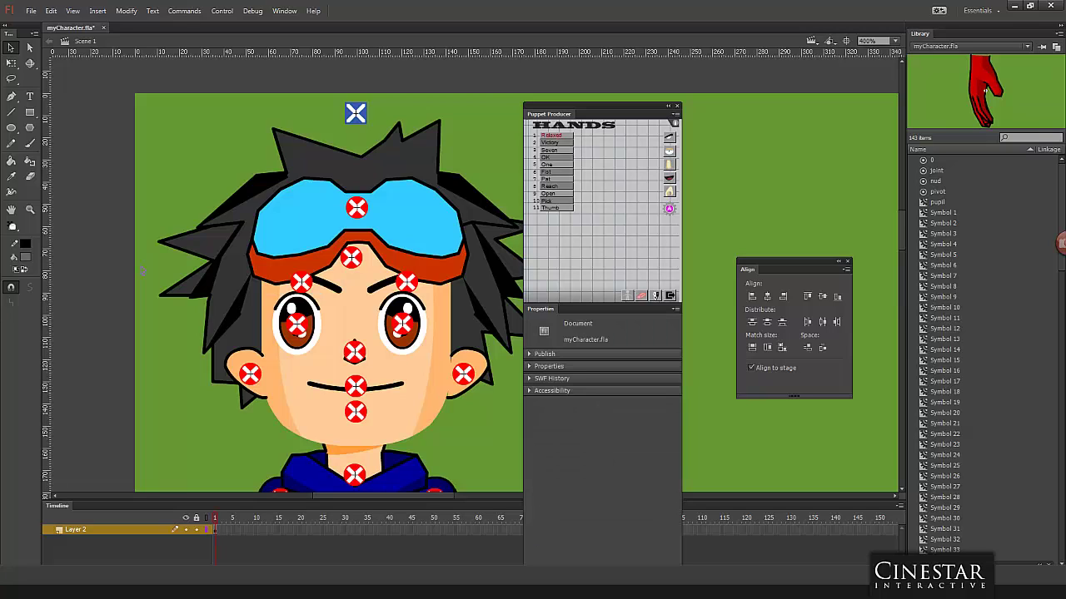
Step: Export the document as the SWF movie myCharacter.swf to the Desktop, replacing the existing file
{"action": "key", "text": "ctrl+alt+shift+s"}
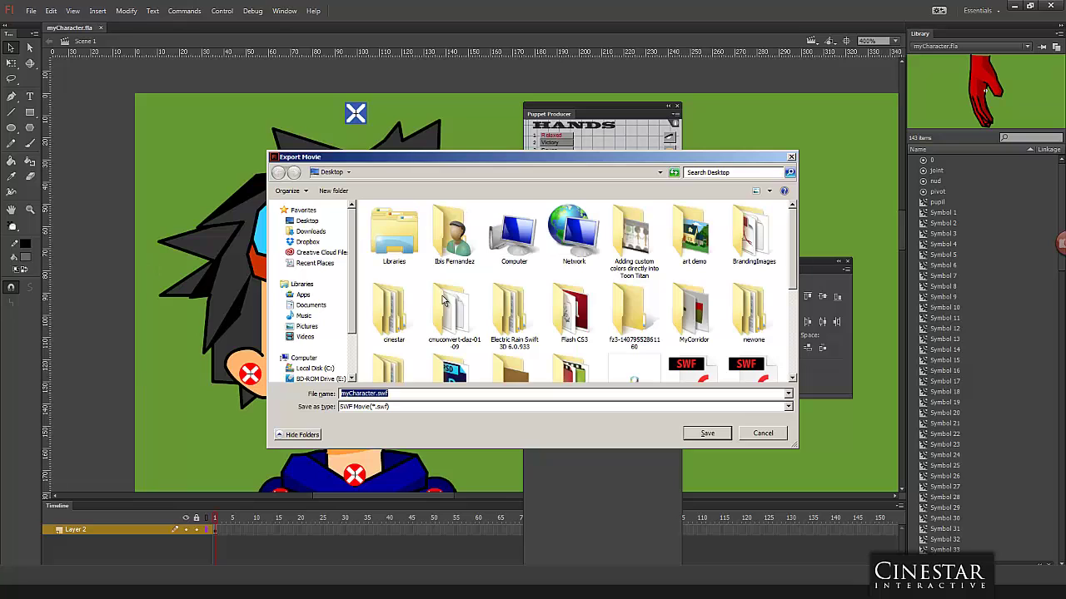
{"action": "left_click", "coordinate": [707, 433]}
{"action": "left_click", "coordinate": [556, 319]}
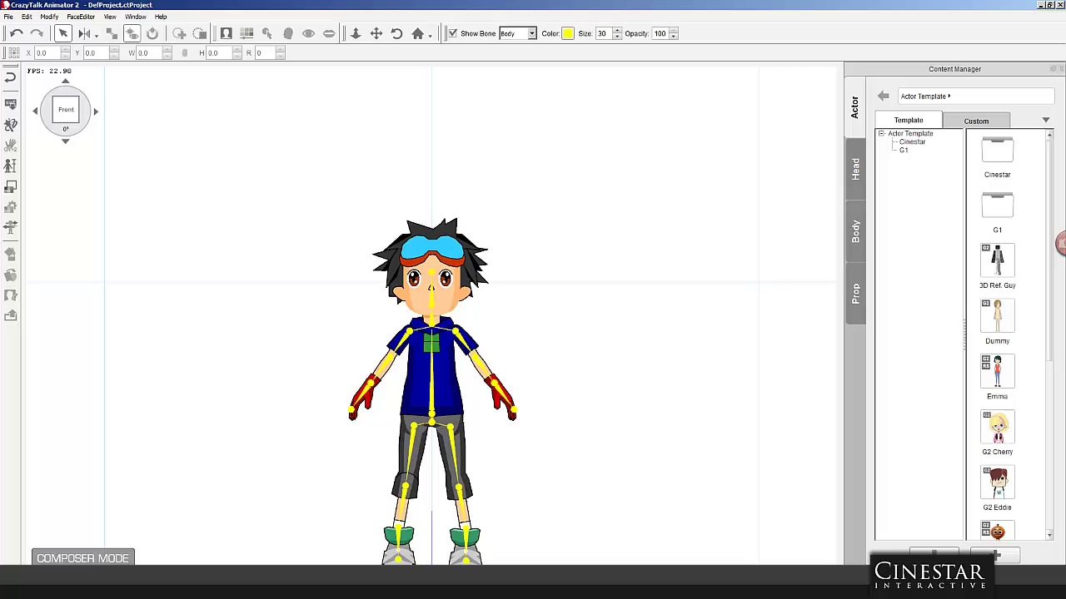
Step: In CrazyTalk Animator, reload the actor from myCharacter.swf on the Desktop without keeping any working options
{"action": "left_click", "coordinate": [10, 104]}
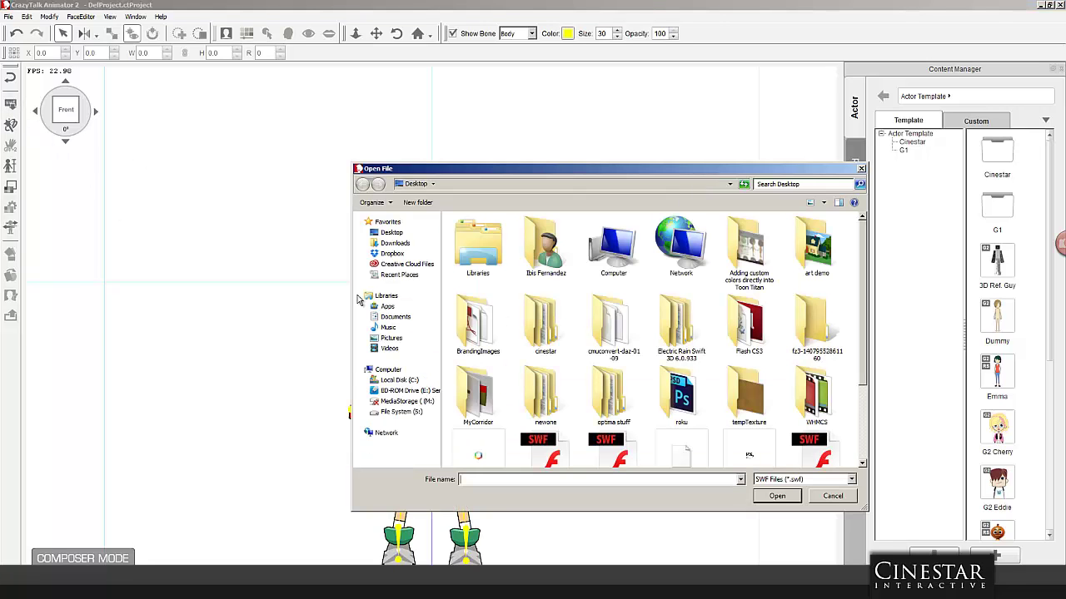
{"action": "scroll", "coordinate": [860, 293], "scroll_direction": "down", "scroll_amount": 2}
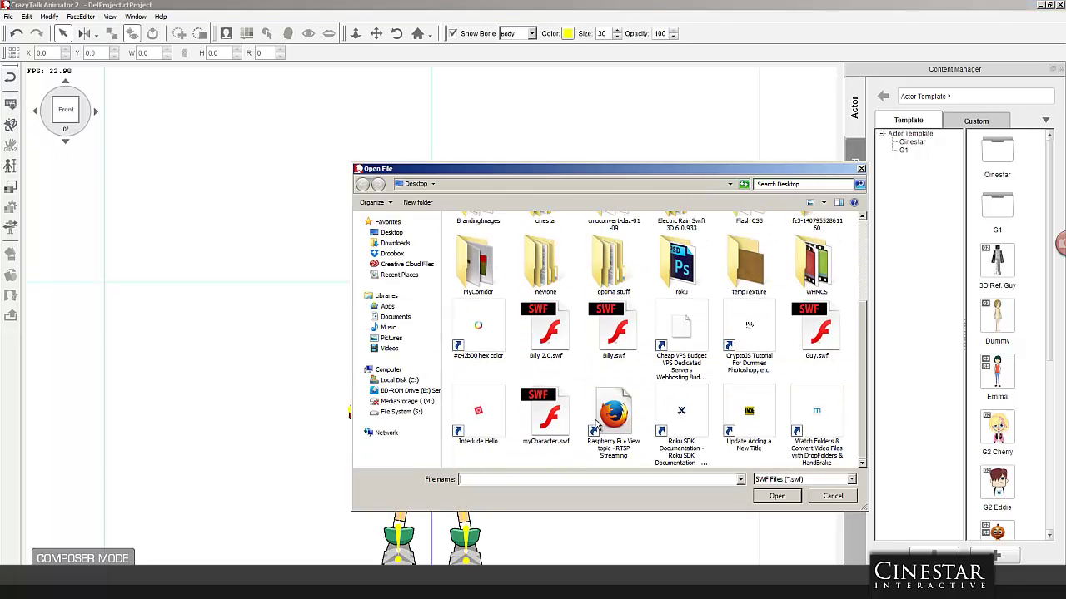
{"action": "left_click", "coordinate": [555, 435]}
{"action": "left_click", "coordinate": [774, 498]}
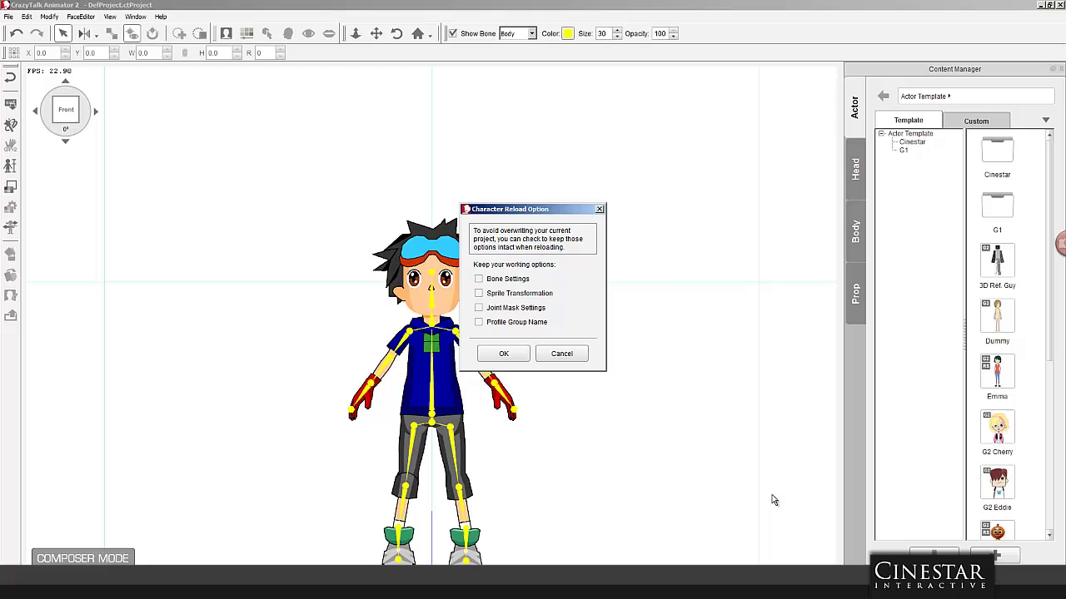
{"action": "left_click", "coordinate": [508, 356]}
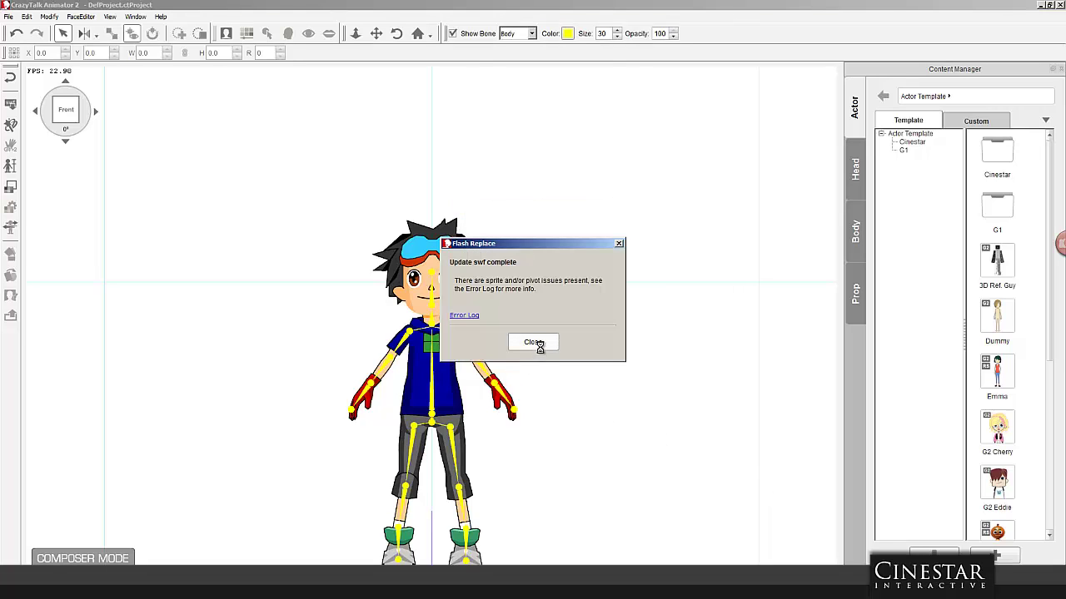
{"action": "left_click", "coordinate": [535, 342]}
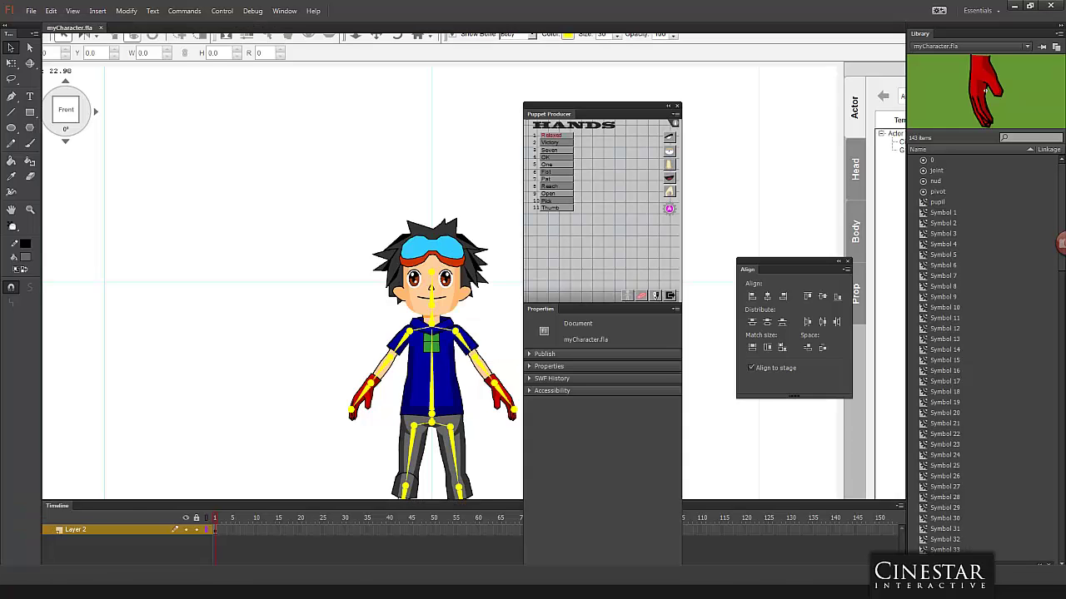
Step: Back in Flash, open the right eyebrow's symbol, select its shape on frame 1 and generate all eyebrow expressions with Puppet Producer
{"action": "key", "text": "ctrl+="}
{"action": "key", "text": "ctrl+="}
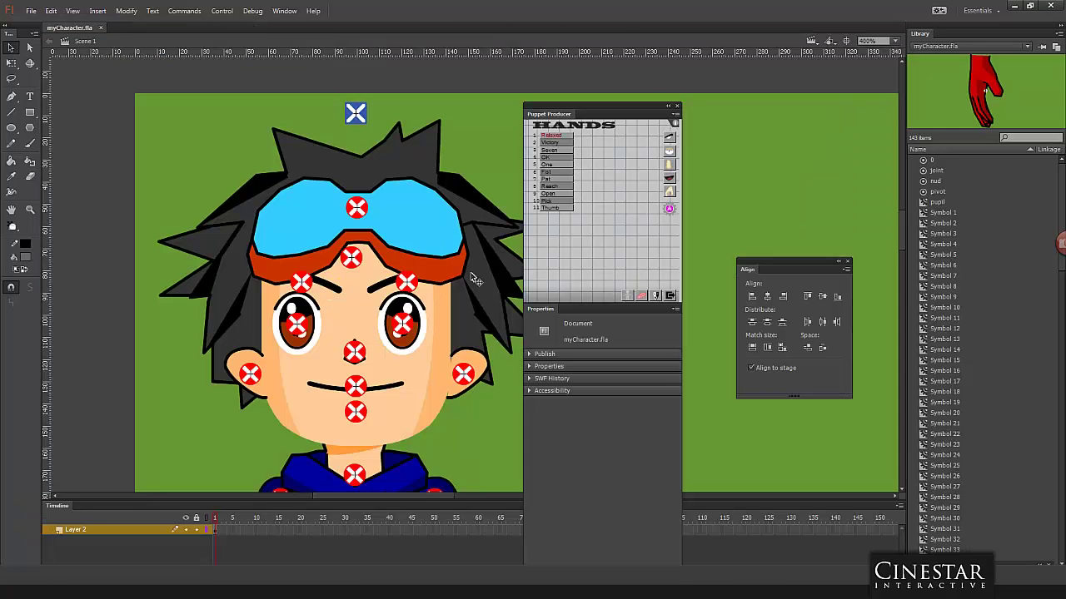
{"action": "double_click", "coordinate": [337, 289]}
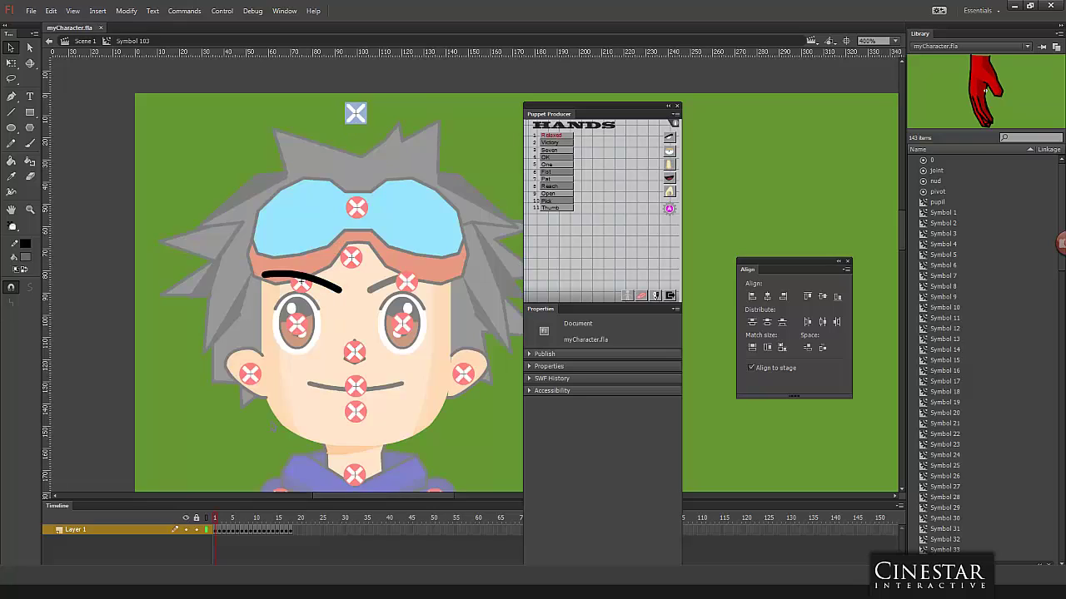
{"action": "left_click", "coordinate": [323, 286]}
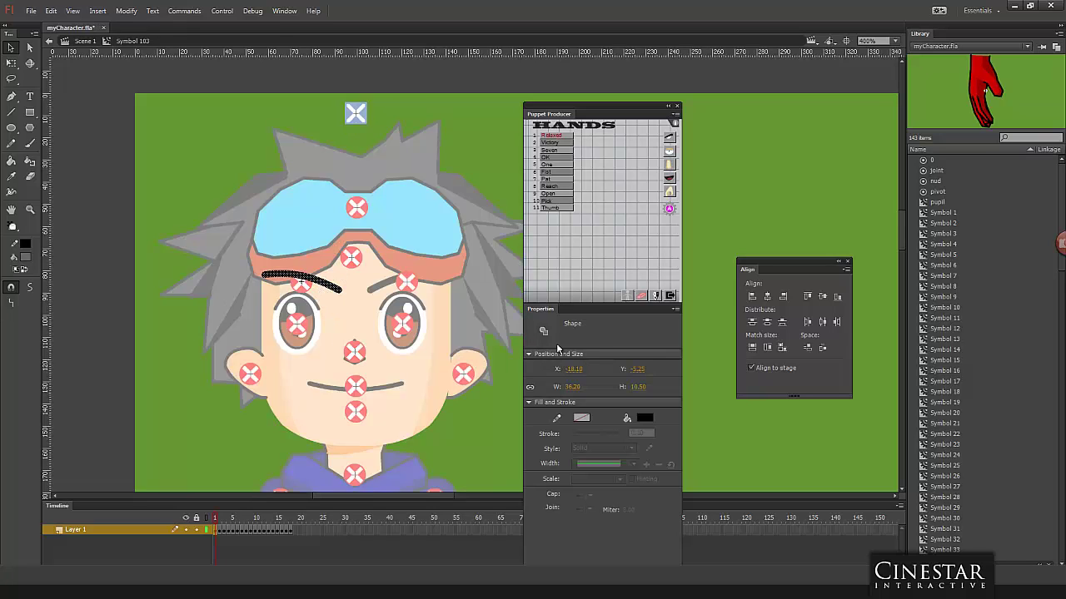
{"action": "left_click", "coordinate": [668, 137]}
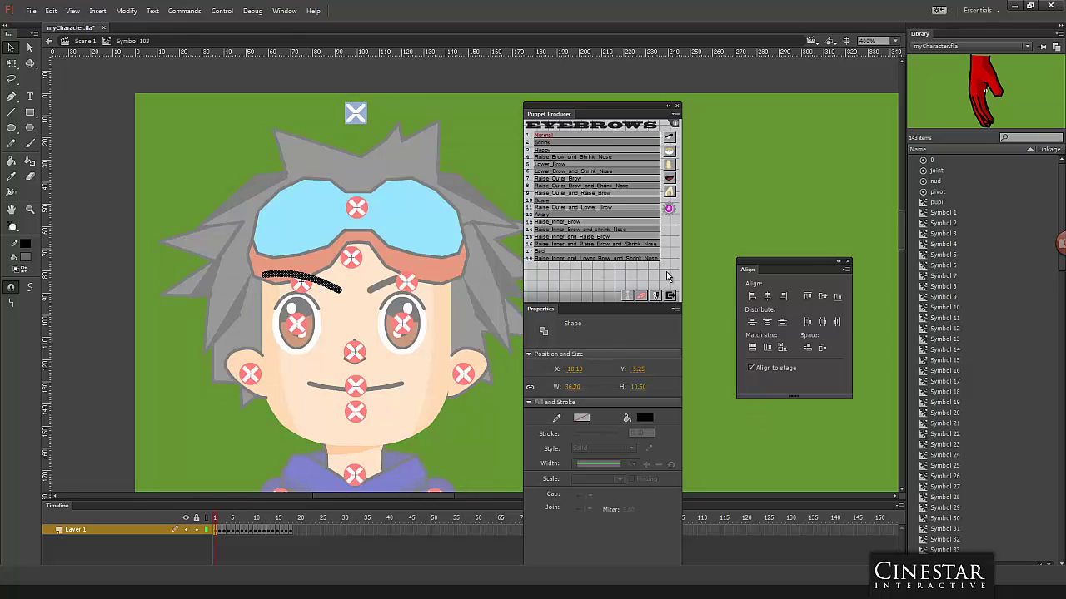
{"action": "left_click", "coordinate": [669, 209]}
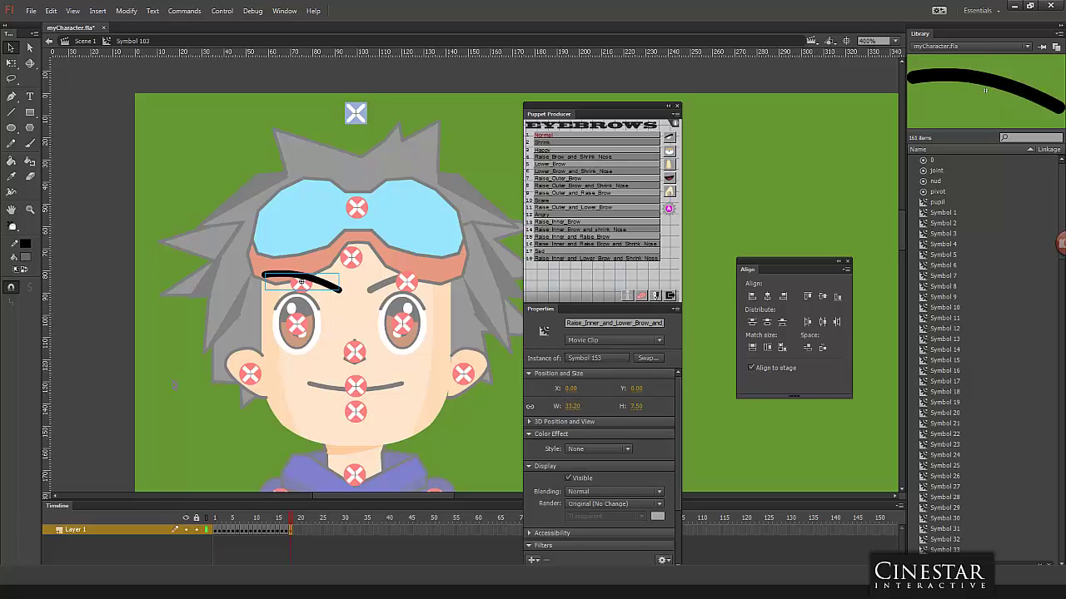
Step: Export the movie with the regenerated right eyebrow expressions as myCharacter.swf to the Desktop, overwriting the earlier file
{"action": "key", "text": "ctrl+alt+shift+s"}
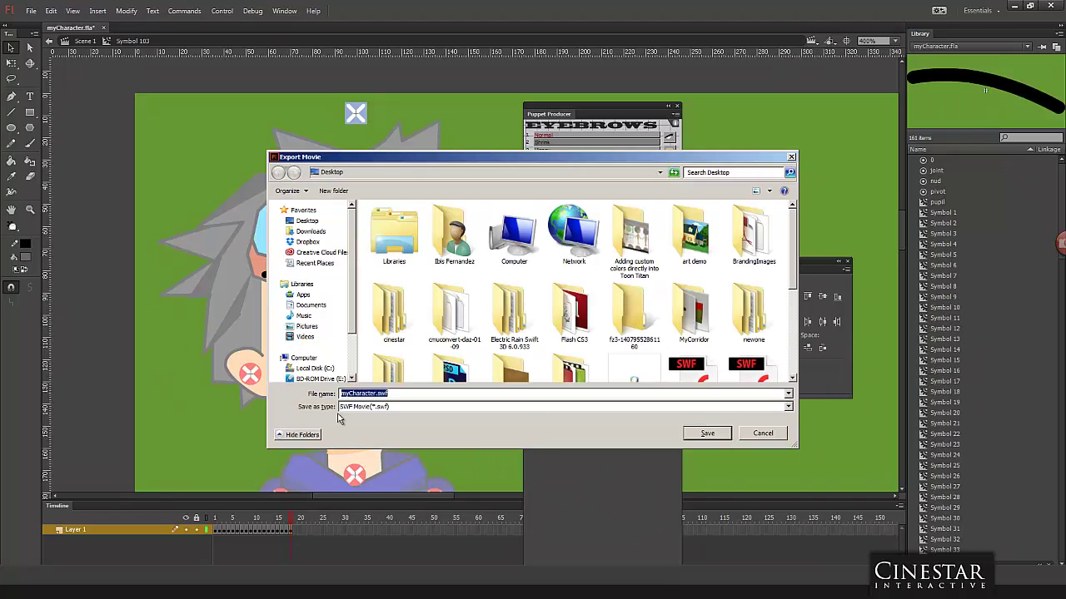
{"action": "left_click", "coordinate": [707, 432]}
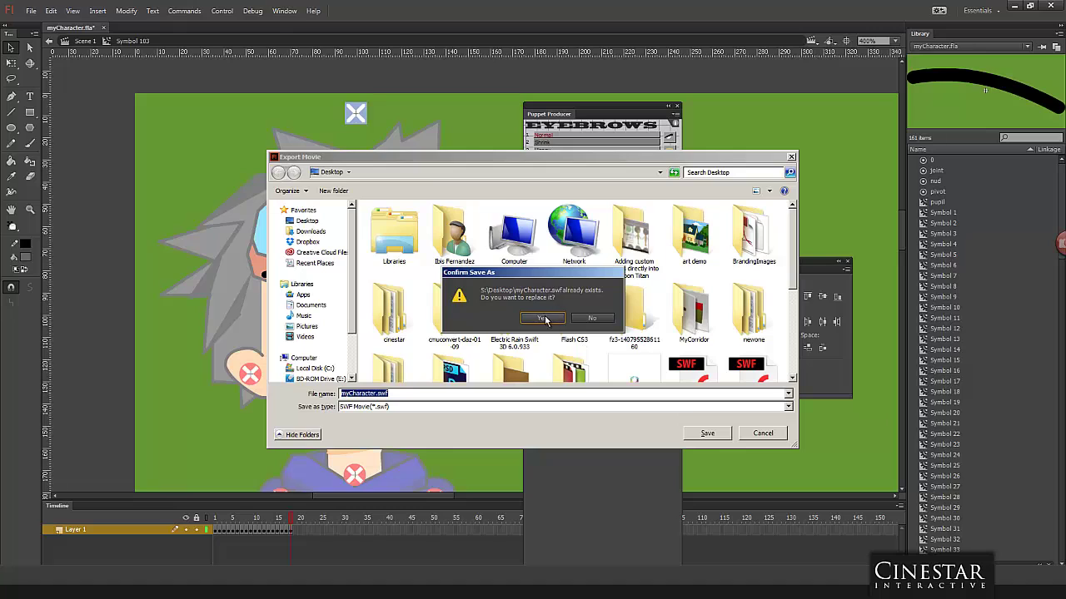
{"action": "left_click", "coordinate": [543, 319]}
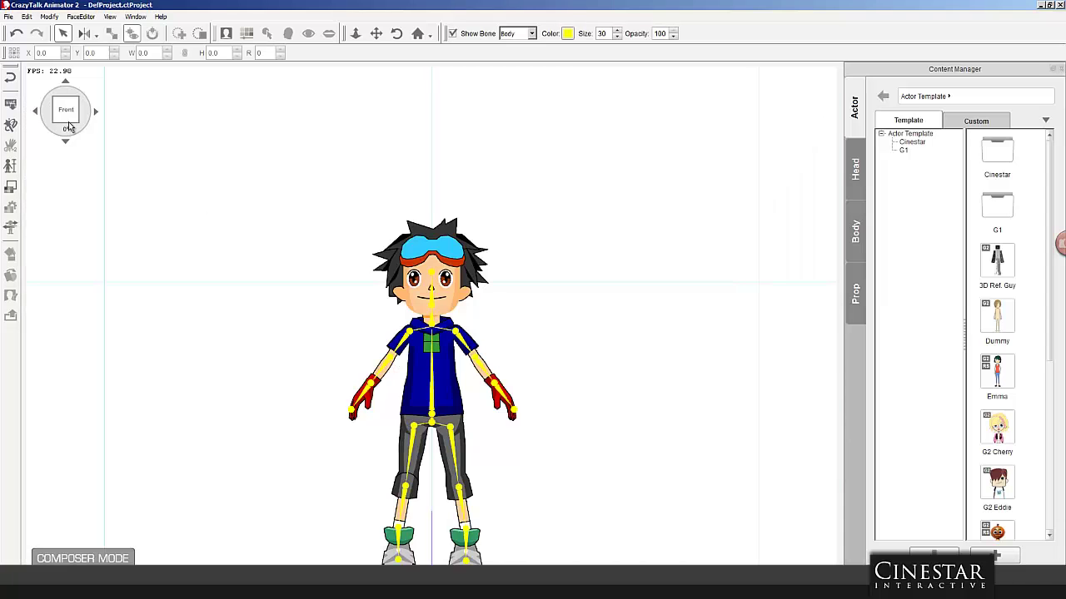
Step: In CrazyTalk Animator, update the actor with the re-exported myCharacter.swf from the Desktop and dismiss the update report
{"action": "left_click", "coordinate": [10, 104]}
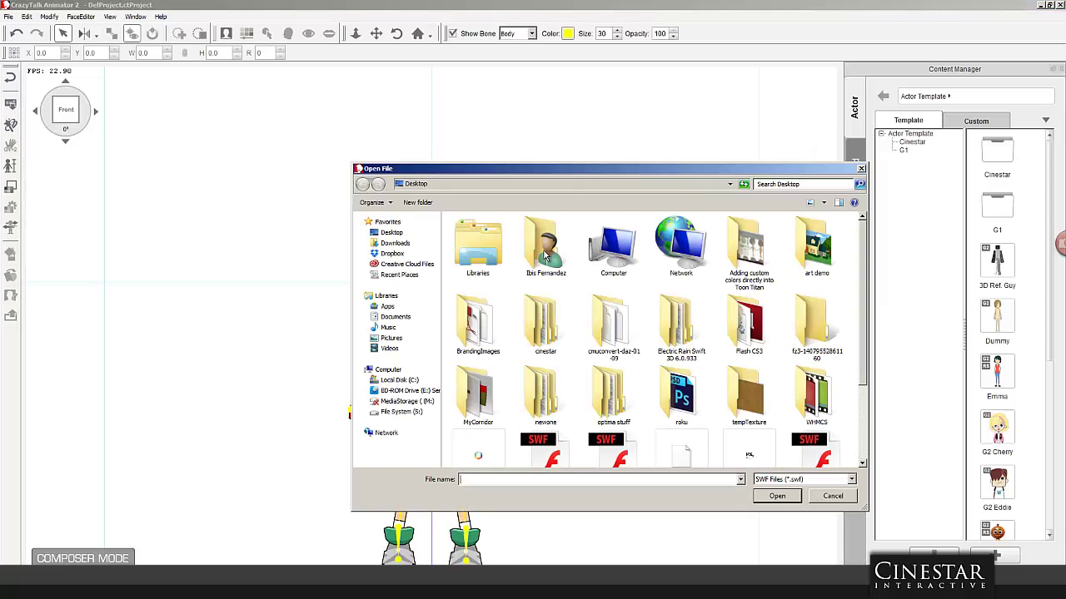
{"action": "left_click_drag", "start_coordinate": [862, 345], "coordinate": [864, 457]}
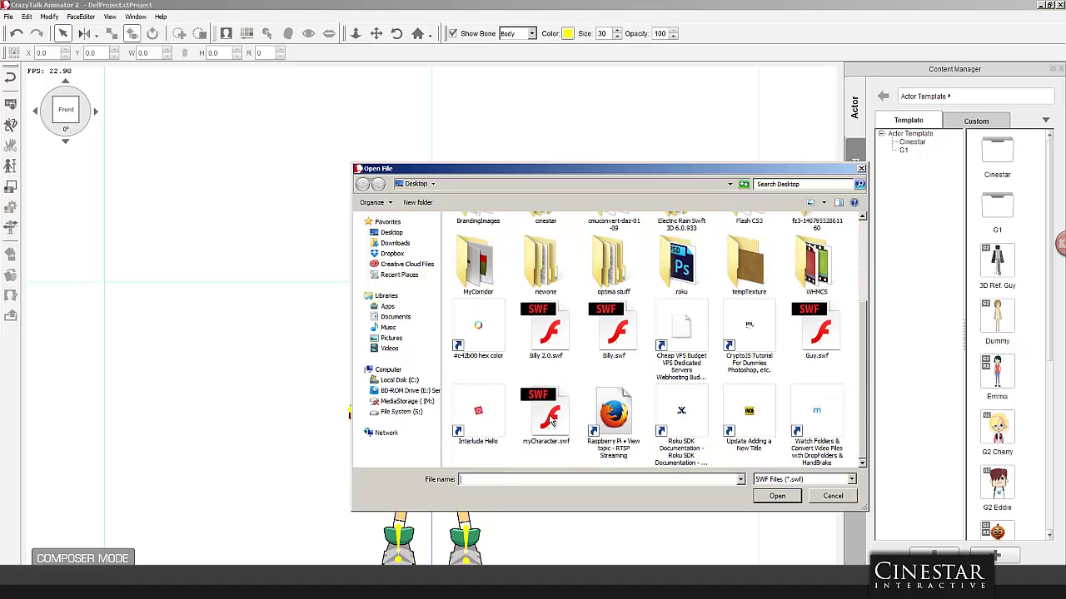
{"action": "left_click", "coordinate": [546, 414]}
{"action": "left_click", "coordinate": [775, 496]}
{"action": "left_click", "coordinate": [557, 357]}
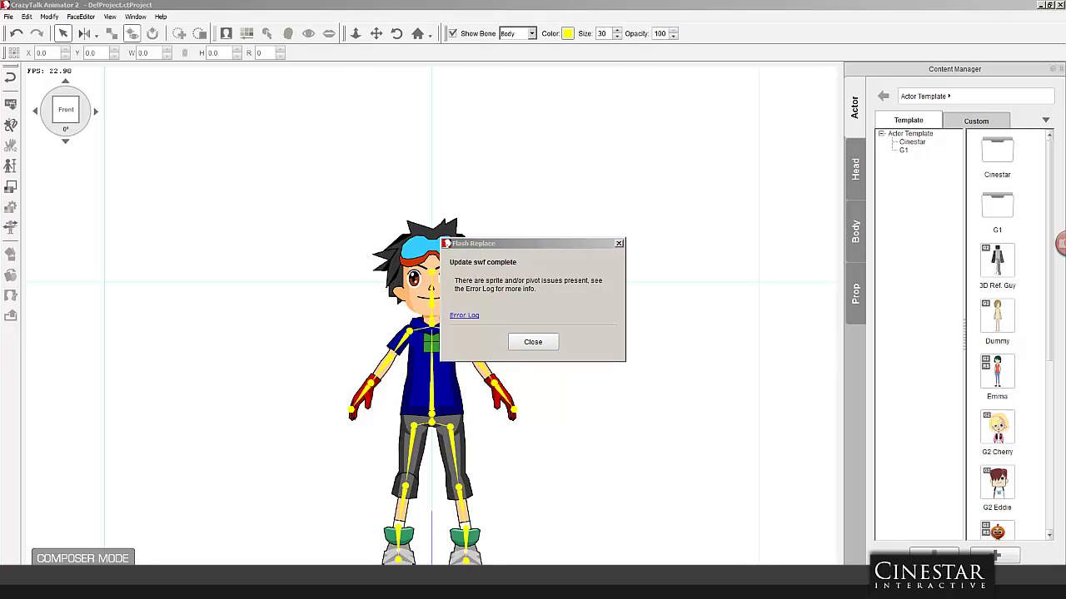
{"action": "left_click", "coordinate": [547, 342]}
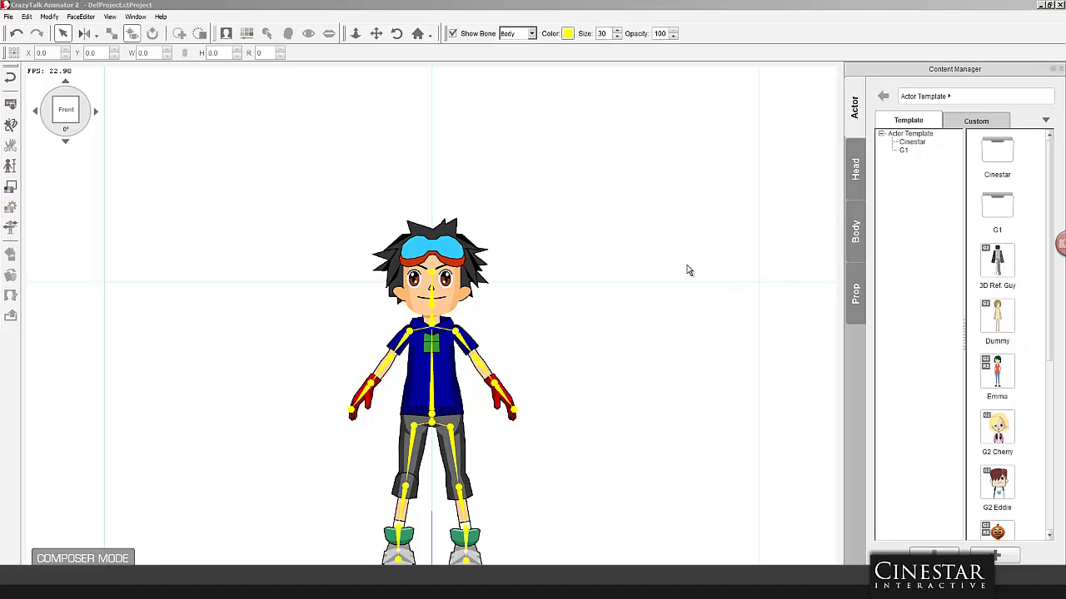
Step: Preview the actor with the Basic Walk calibration motion, then stop the playback and leave calibration
{"action": "left_click", "coordinate": [11, 228]}
{"action": "left_click", "coordinate": [1013, 213]}
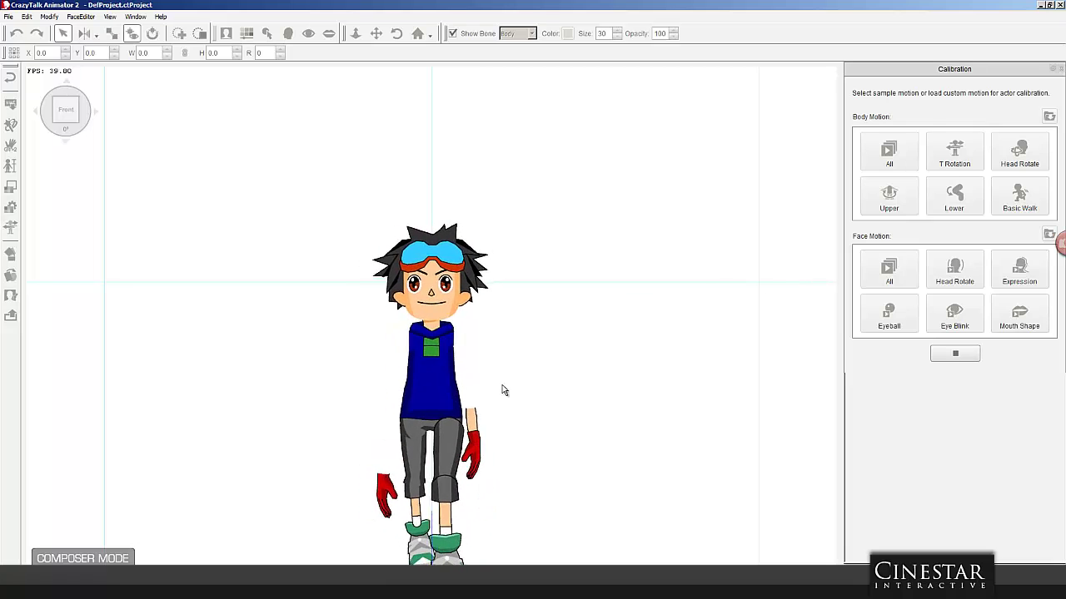
{"action": "left_click", "coordinate": [954, 353]}
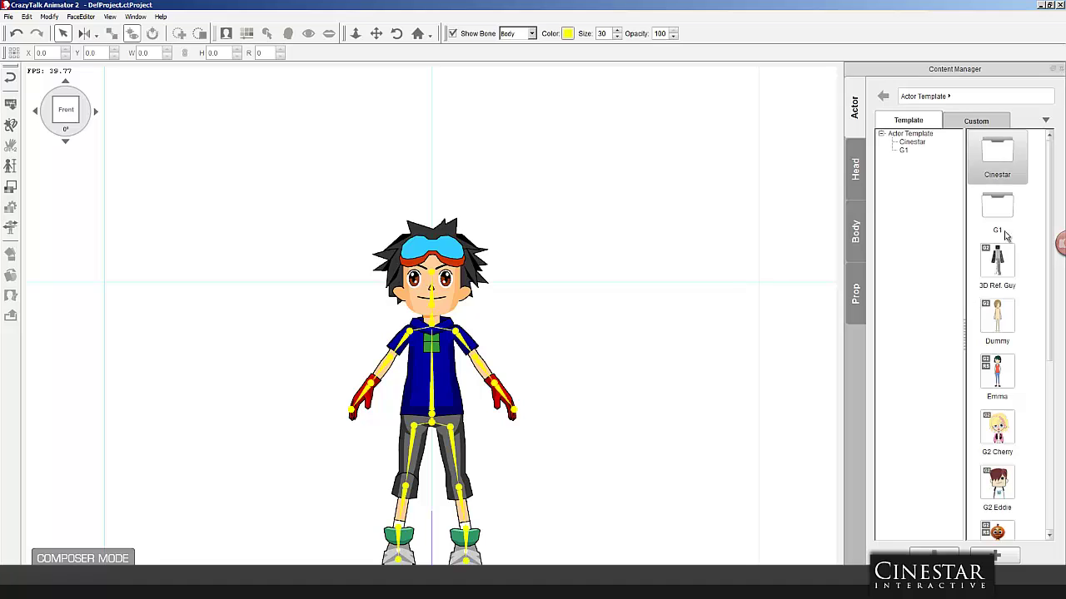
Step: Turn the actor into a multi-angle character
{"action": "left_click", "coordinate": [49, 17]}
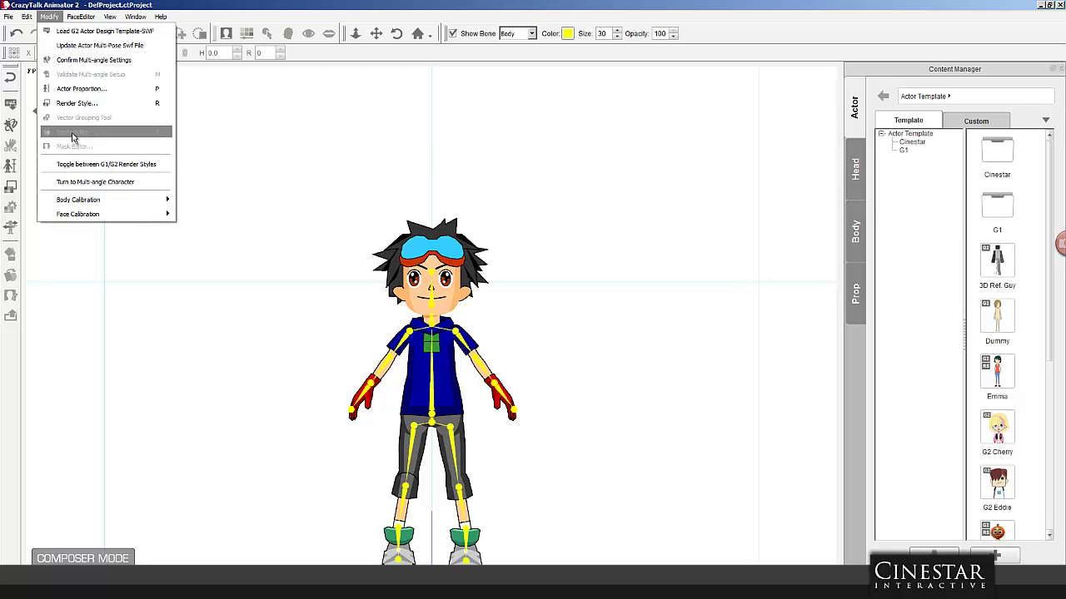
{"action": "left_click", "coordinate": [119, 183]}
{"action": "left_click", "coordinate": [572, 358]}
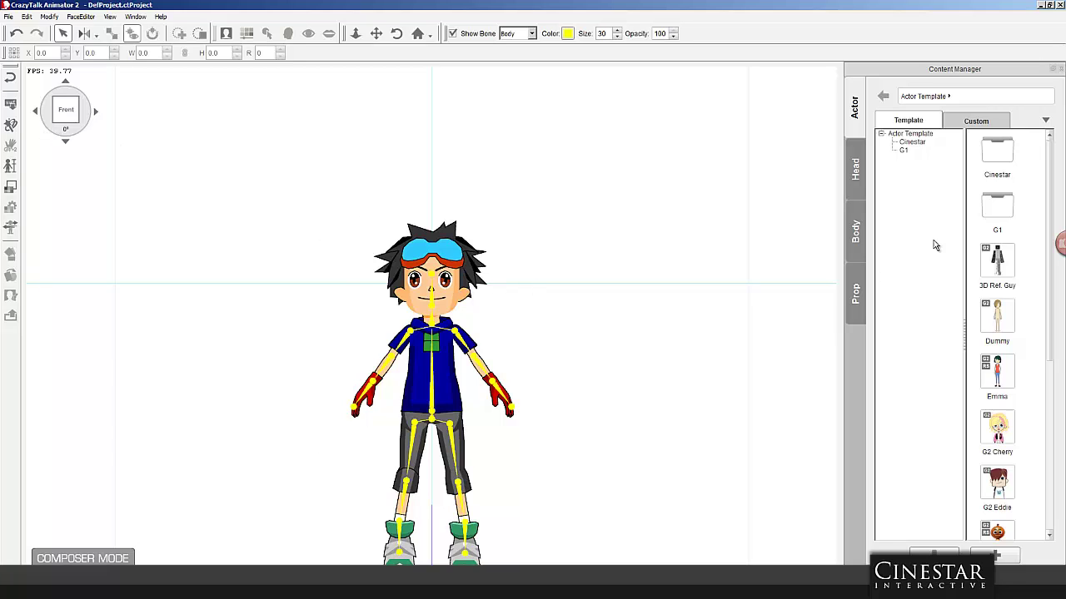
Step: Preview the multi-angle actor with the Basic Walk calibration motion, stop the playback and leave calibration
{"action": "left_click", "coordinate": [15, 236]}
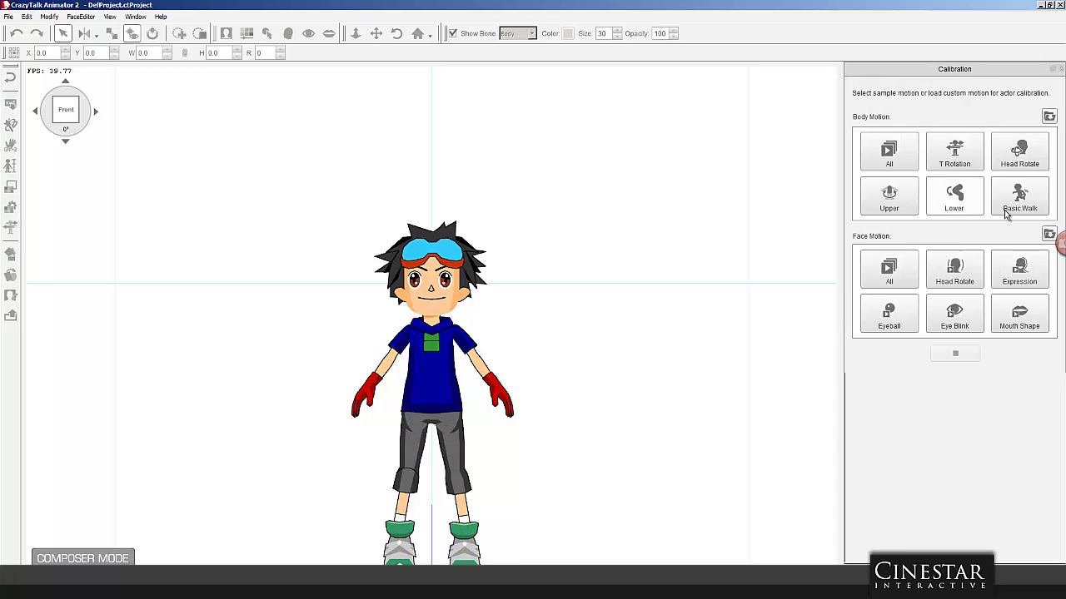
{"action": "left_click", "coordinate": [1015, 213]}
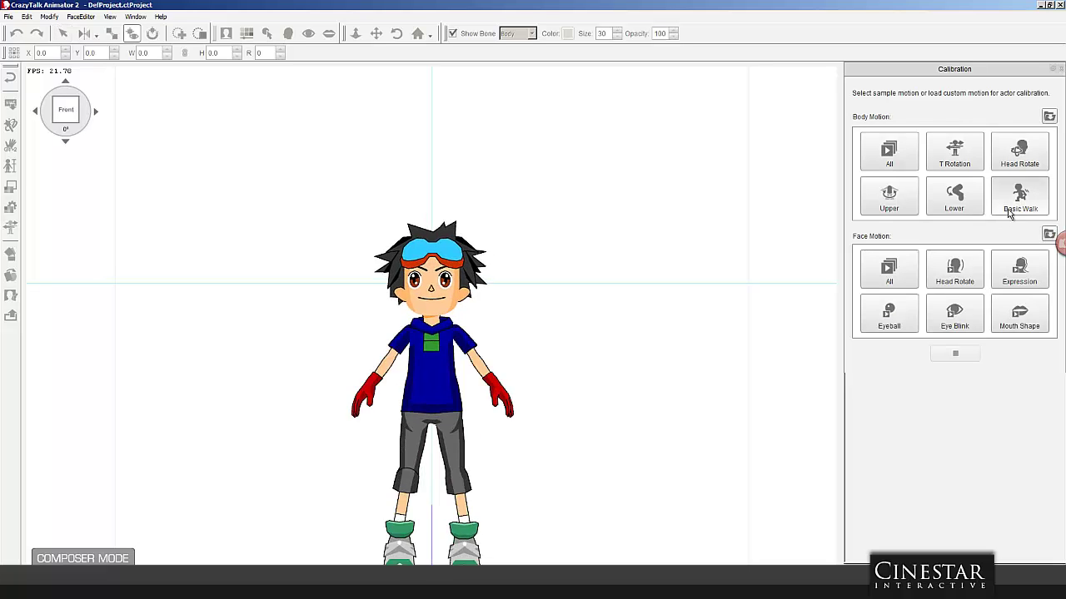
{"action": "left_click", "coordinate": [1009, 214]}
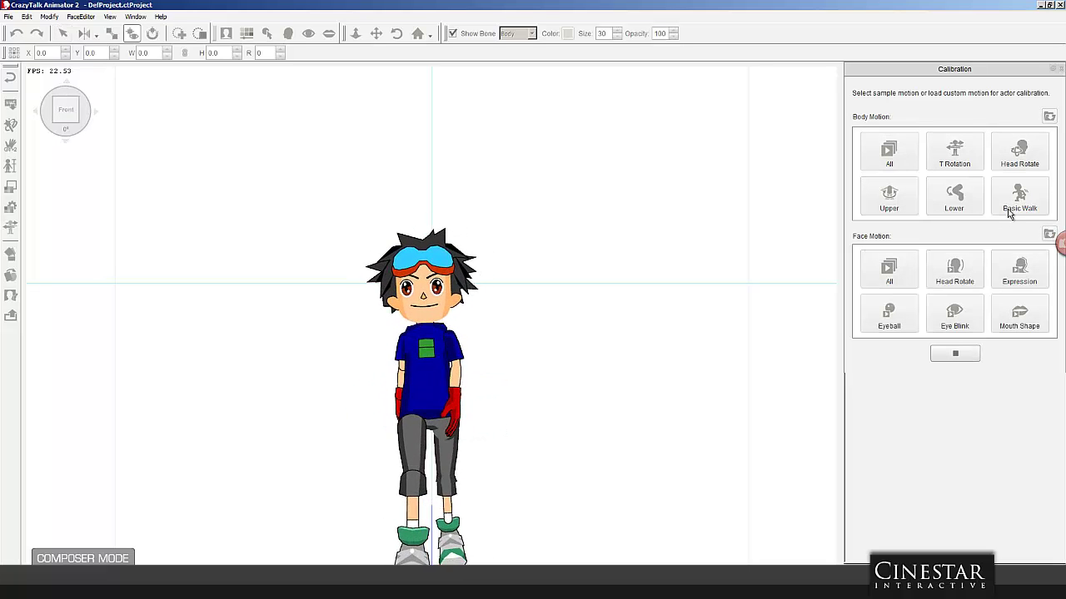
{"action": "left_click", "coordinate": [956, 354]}
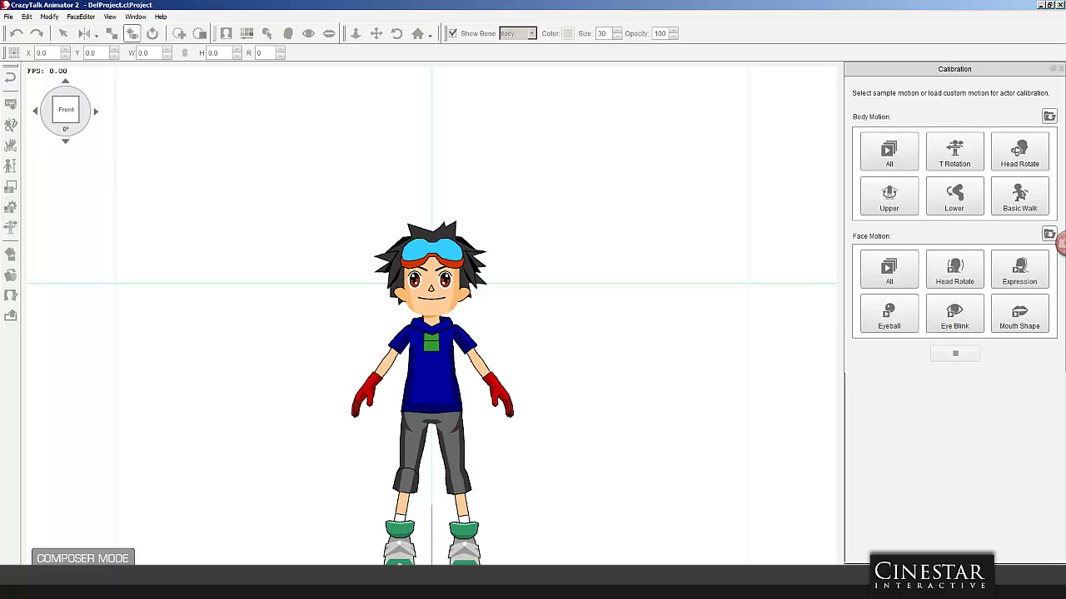
{"action": "left_click", "coordinate": [1059, 69]}
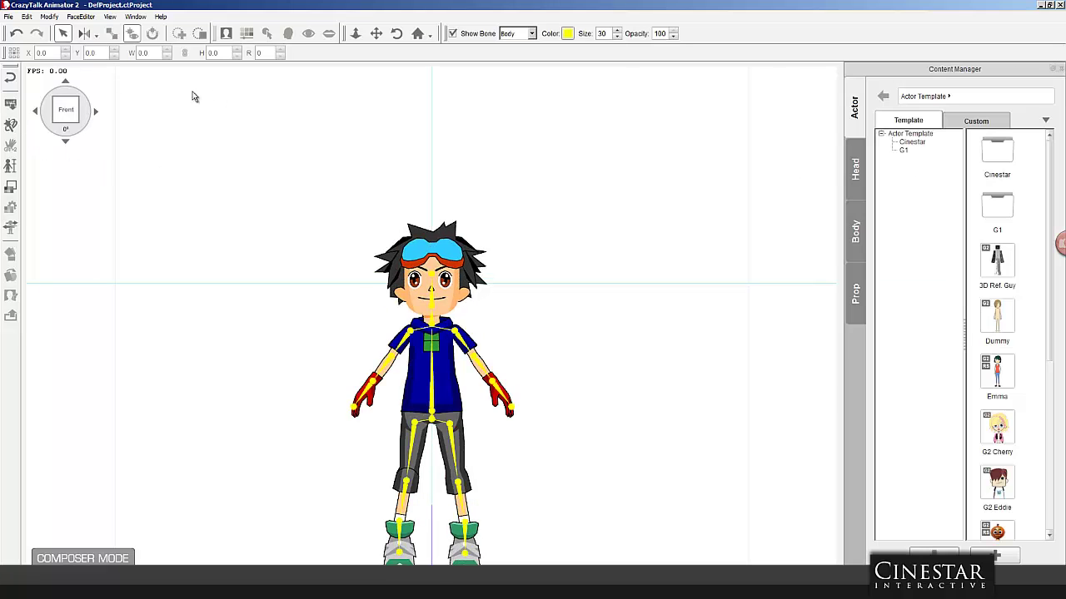
Step: Recalculate the actor's sprite layers and joint masks at all other angles from the frontal settings and dismiss the completion notice
{"action": "left_click", "coordinate": [10, 125]}
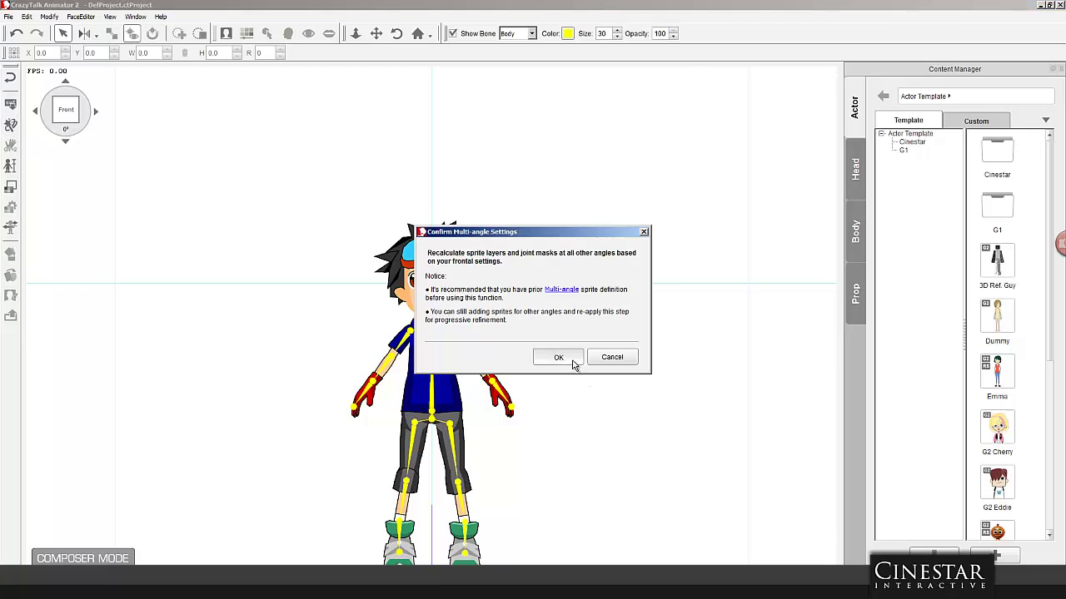
{"action": "left_click", "coordinate": [573, 364]}
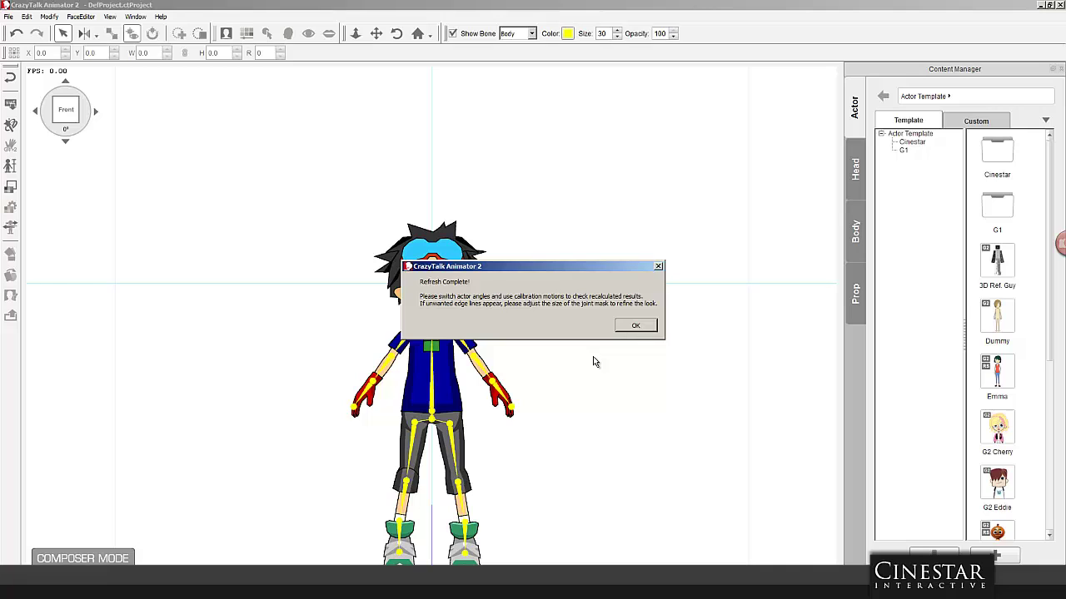
{"action": "left_click", "coordinate": [634, 326]}
Step: Calibrate the recalculated actor with the Basic Walk body motion and the full set of face motions, and stop the playback
{"action": "left_click", "coordinate": [10, 228]}
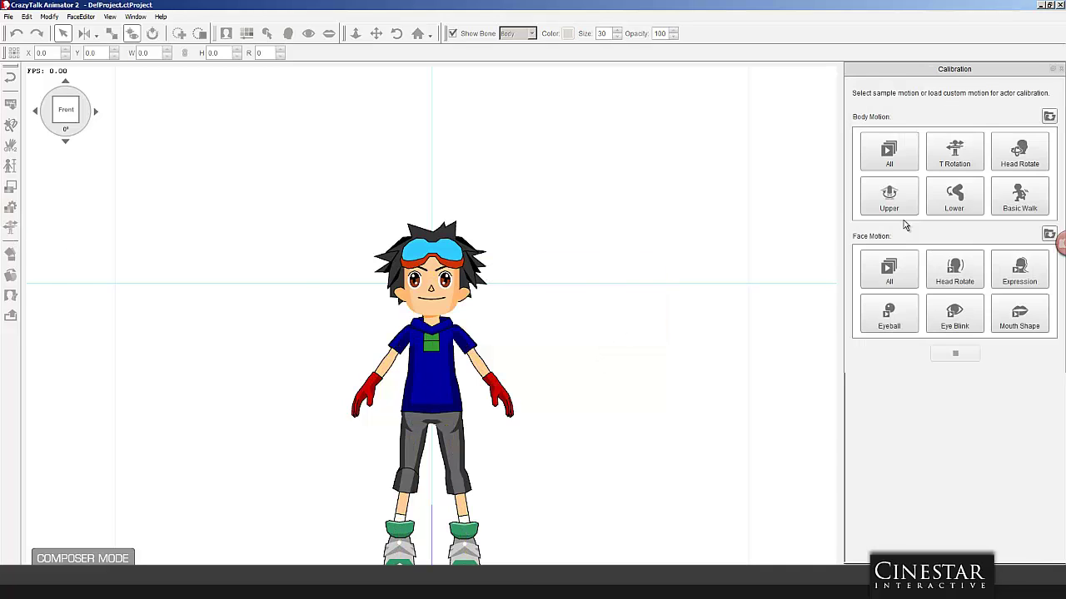
{"action": "left_click", "coordinate": [1020, 196]}
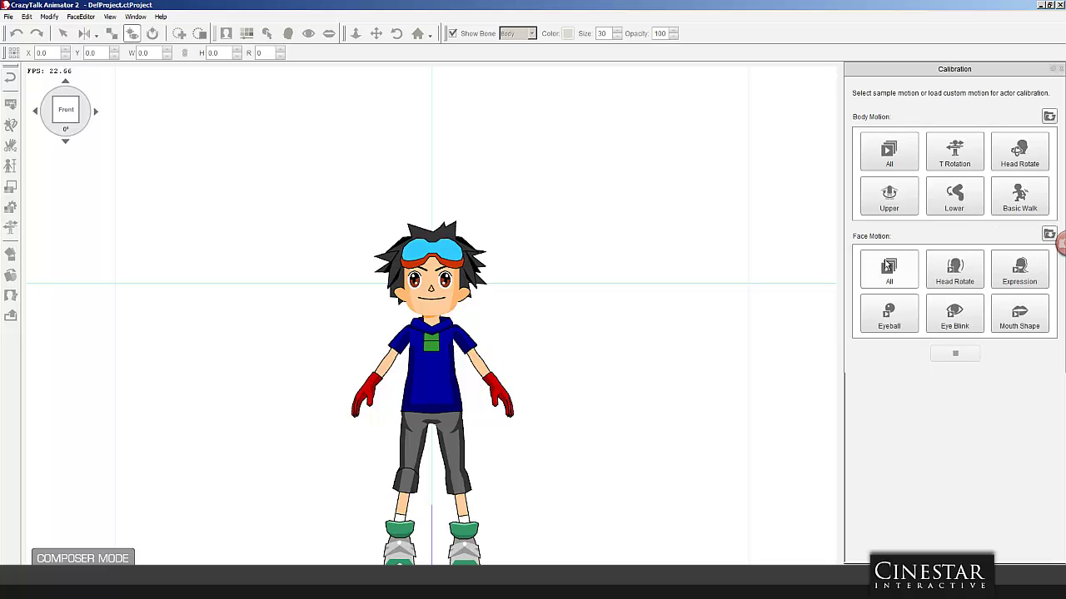
{"action": "left_click", "coordinate": [888, 266]}
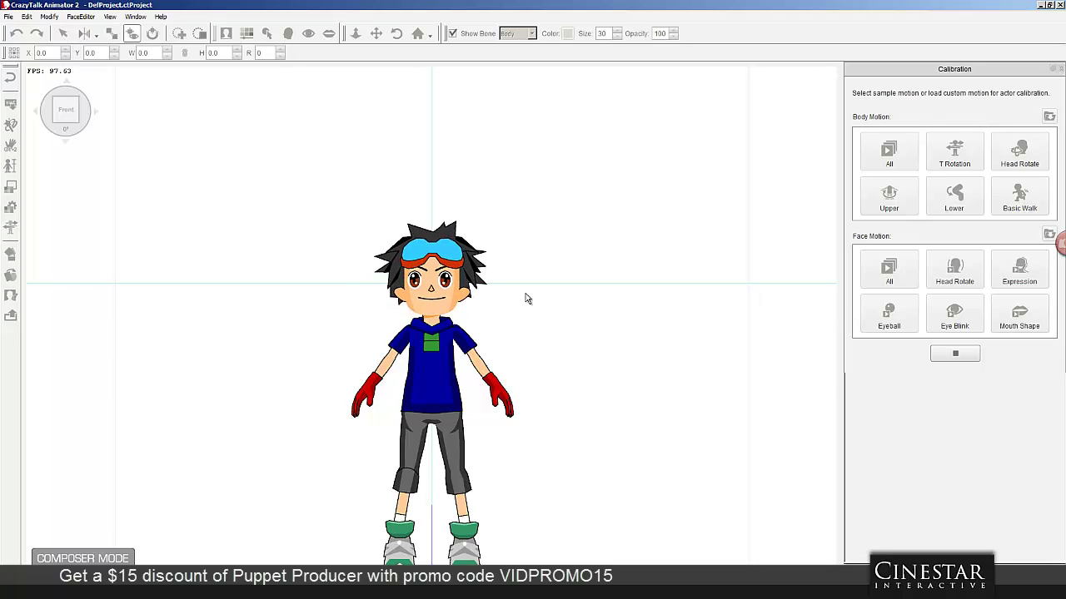
{"action": "left_click", "coordinate": [955, 354]}
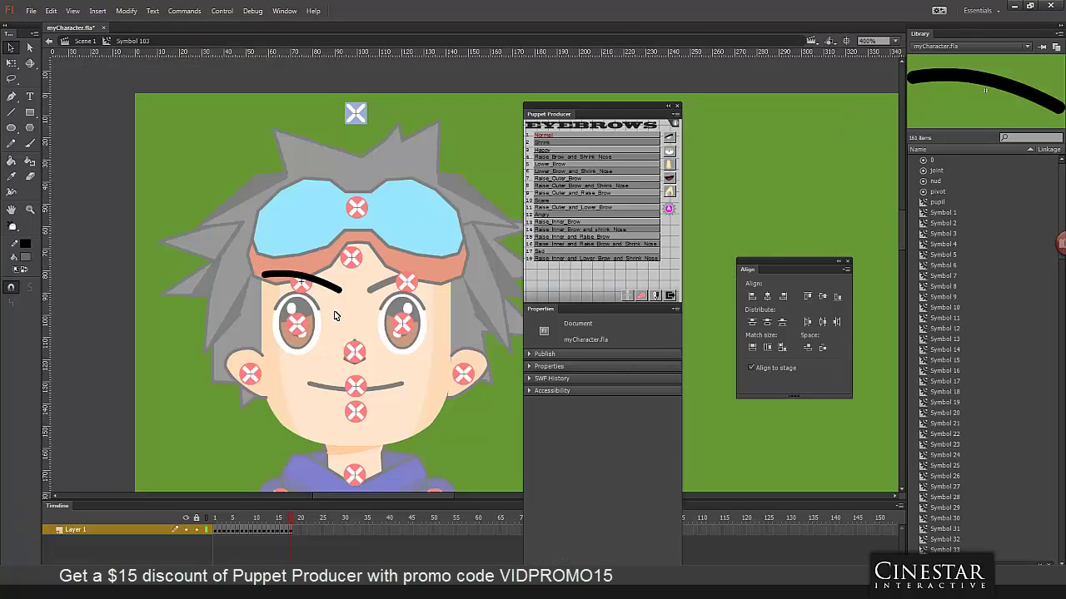
Step: Switch to Flash, open the Normal_01 expression inside the character's right eye symbol and unlock its eye socket layer
{"action": "double_click", "coordinate": [327, 324]}
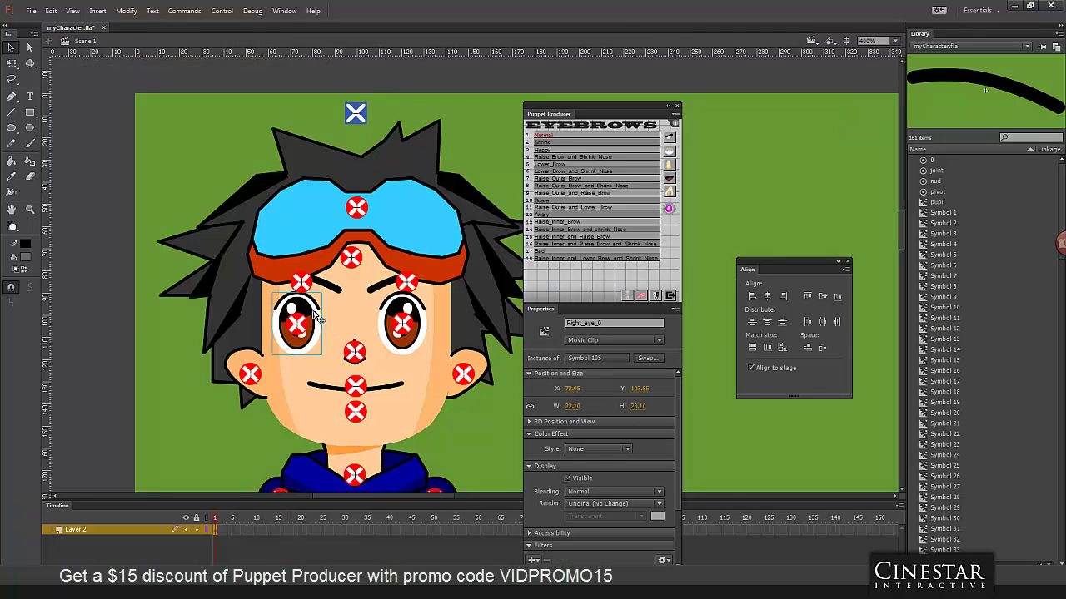
{"action": "left_click", "coordinate": [305, 323]}
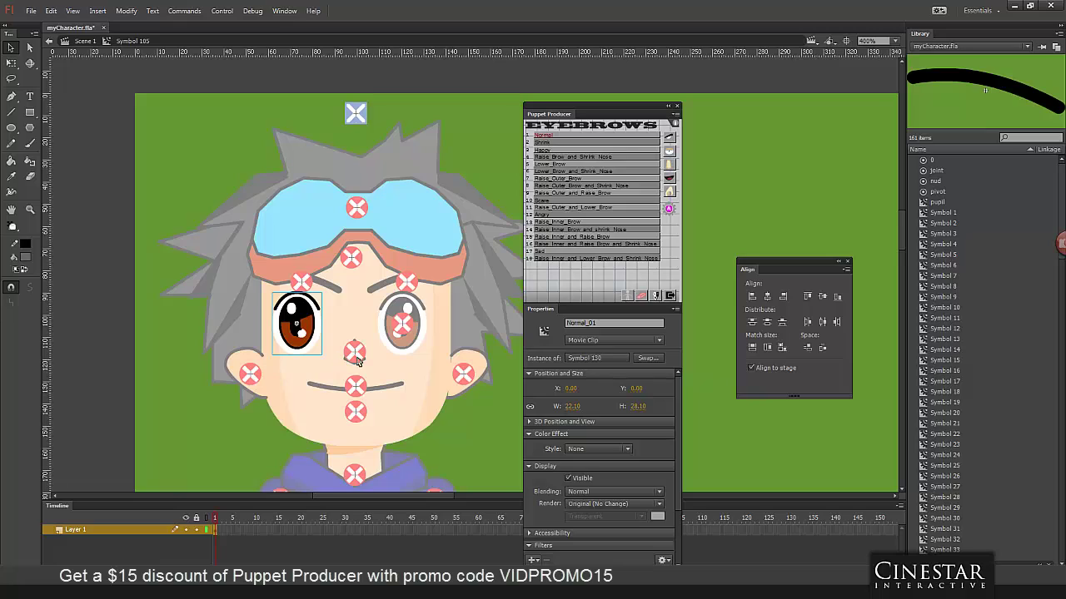
{"action": "left_click", "coordinate": [597, 323]}
{"action": "double_click", "coordinate": [316, 325]}
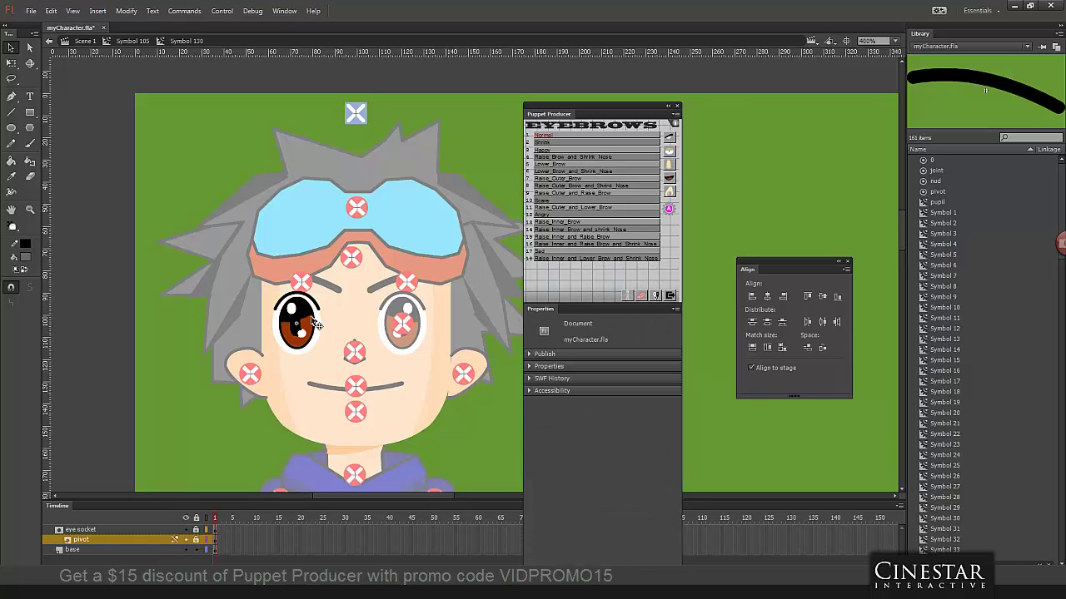
{"action": "left_click", "coordinate": [196, 530]}
{"action": "left_click", "coordinate": [306, 333]}
{"action": "left_click", "coordinate": [331, 405]}
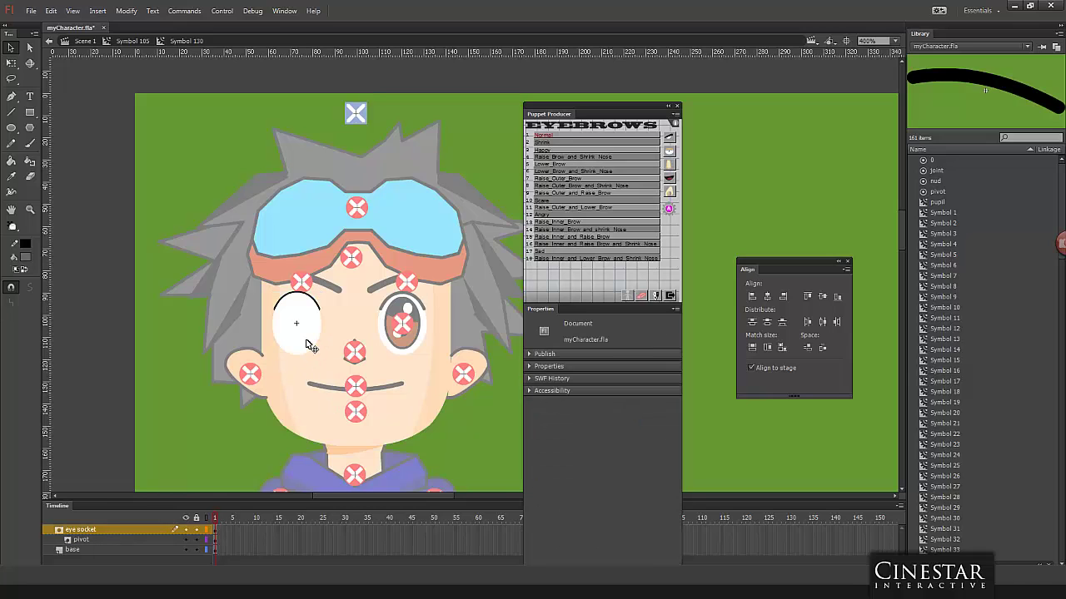
Step: Detach the instance properties from the Puppet Producer panel and assign the Eye Socket (Mask) articulation to the eye socket shape
{"action": "left_click", "coordinate": [308, 343]}
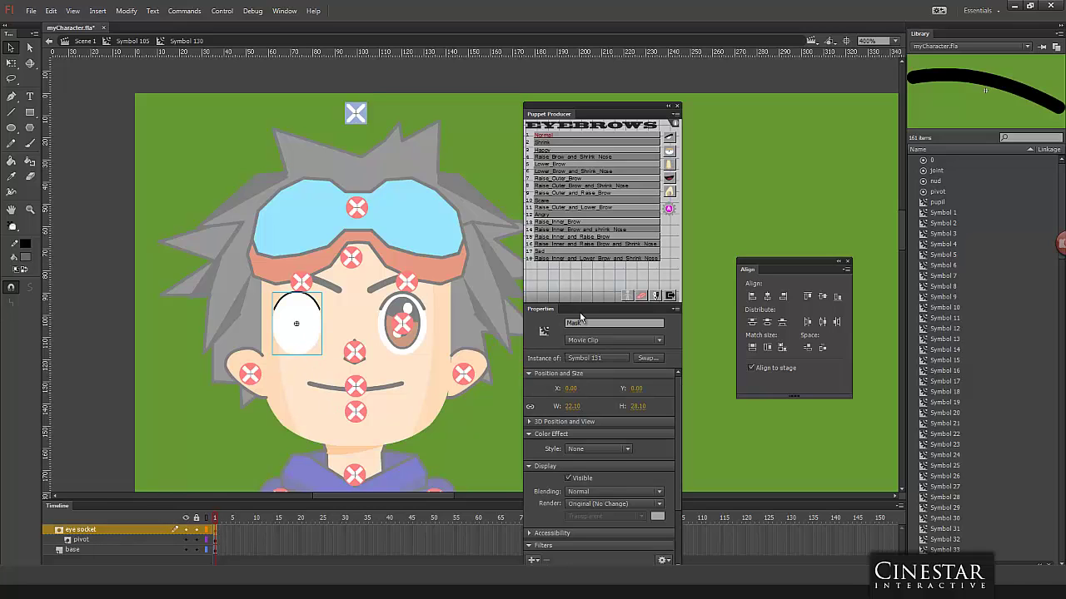
{"action": "left_click_drag", "start_coordinate": [581, 313], "coordinate": [776, 192]}
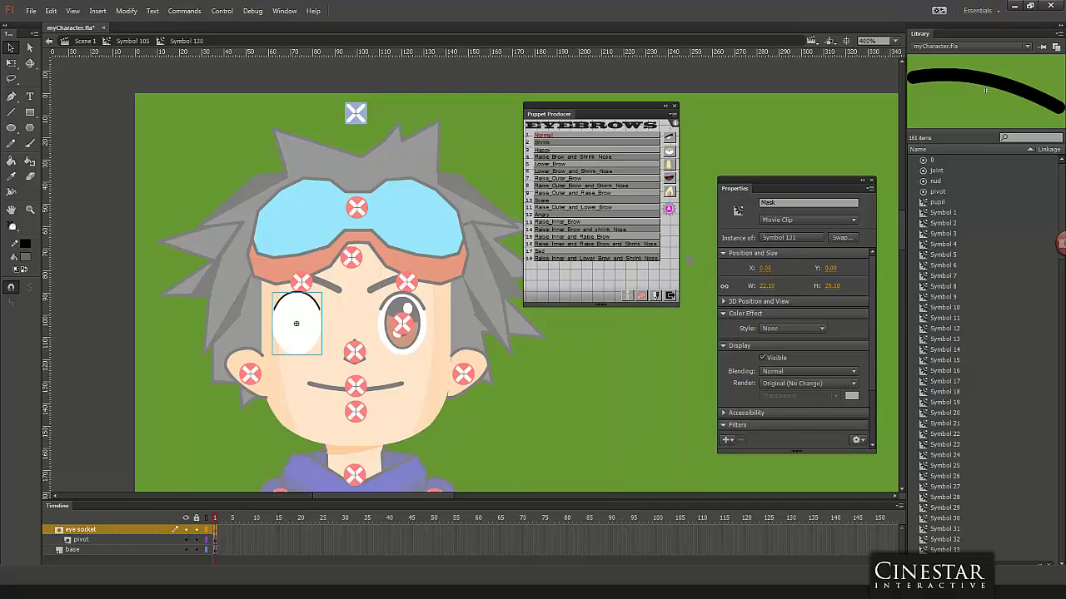
{"action": "left_click", "coordinate": [808, 202]}
{"action": "left_click", "coordinate": [669, 155]}
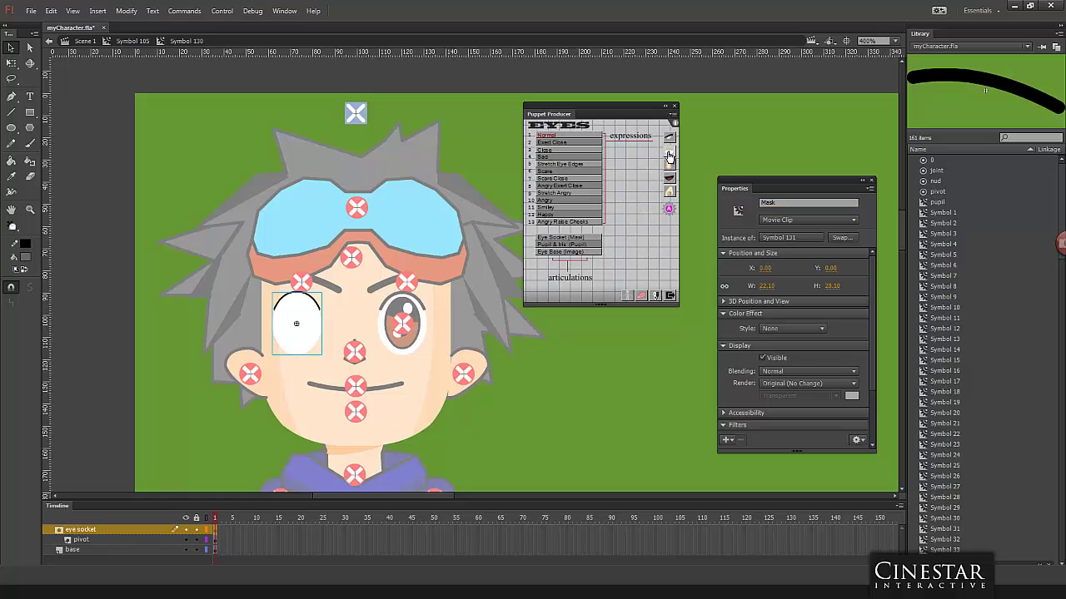
{"action": "left_click", "coordinate": [564, 242]}
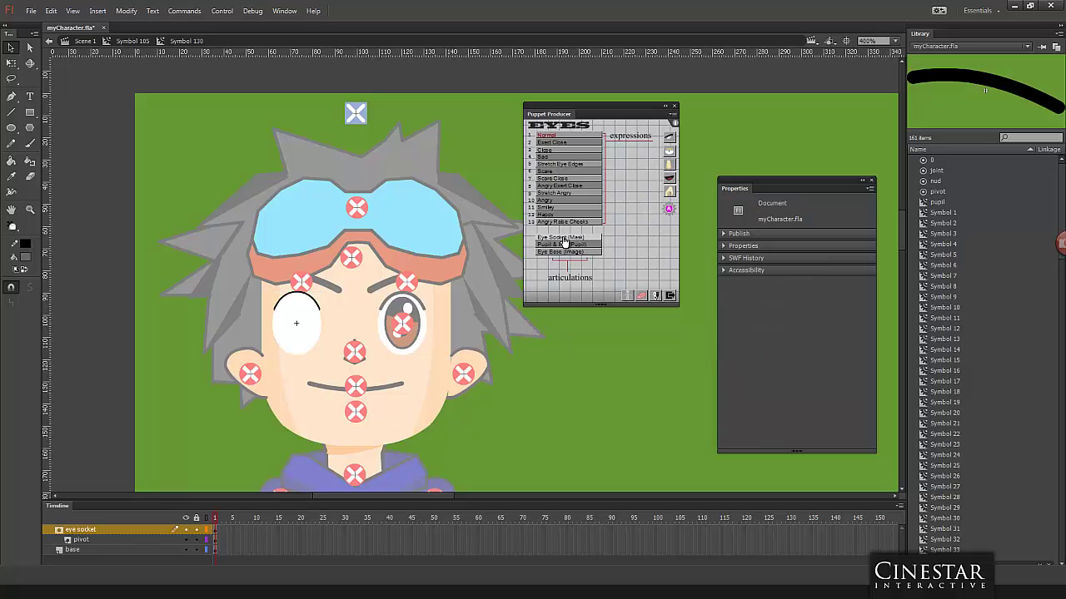
{"action": "left_click", "coordinate": [305, 342]}
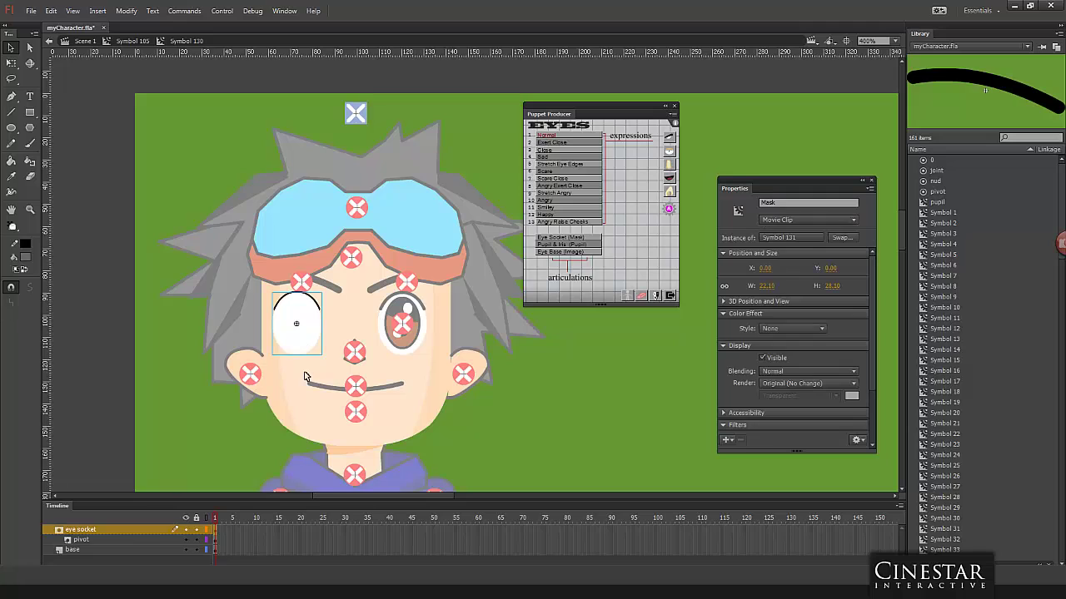
Step: Hide and lock the eye socket layer, and assign the Pupil & Iris (Pupil) articulation to the right eye's pupil
{"action": "left_click", "coordinate": [214, 539]}
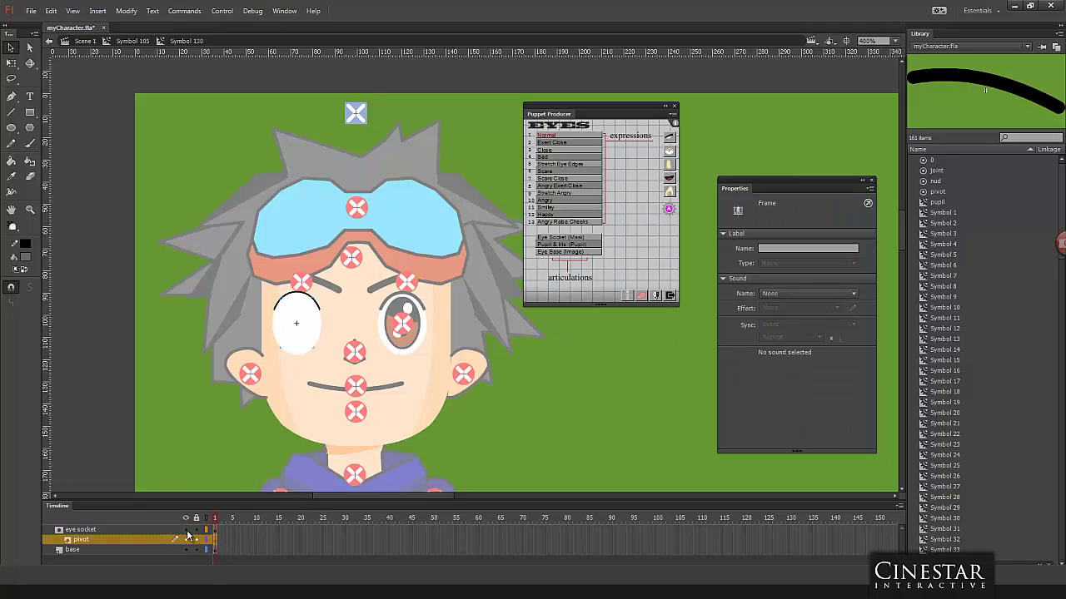
{"action": "left_click", "coordinate": [186, 529]}
{"action": "left_click", "coordinate": [297, 324]}
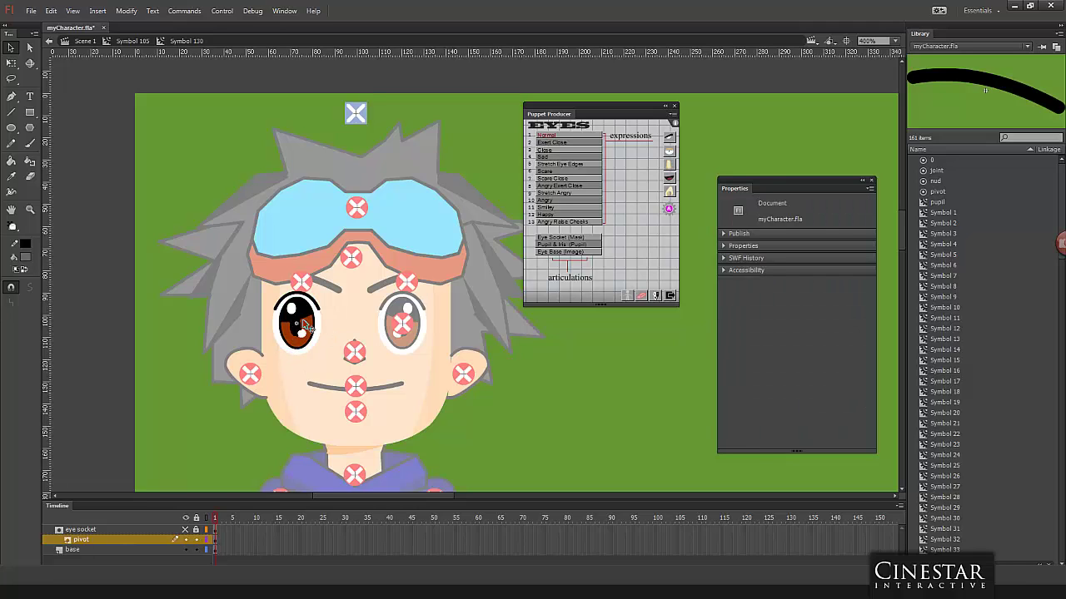
{"action": "left_click", "coordinate": [807, 202]}
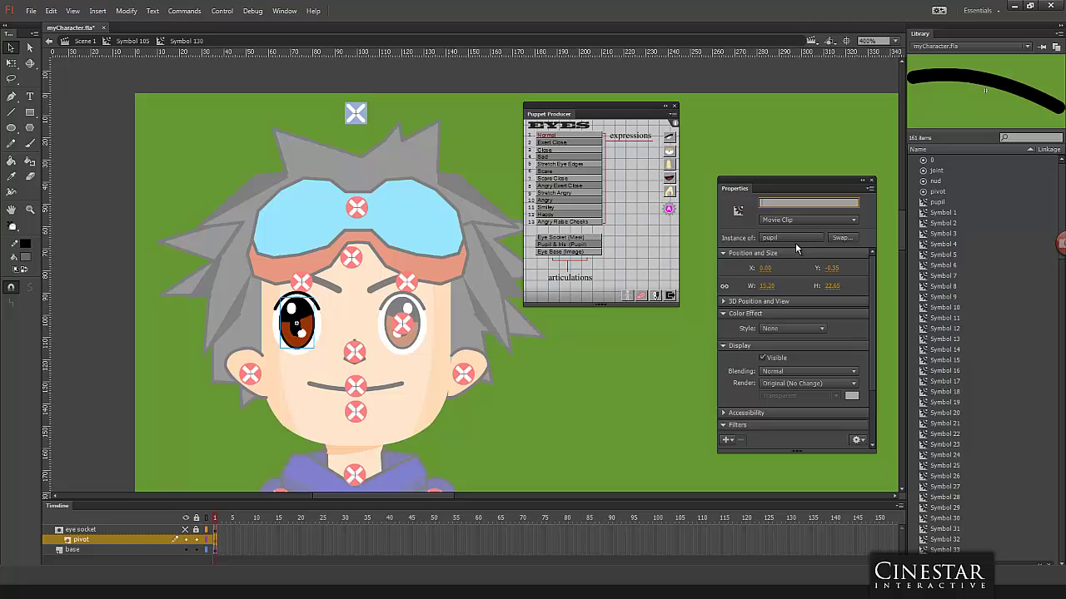
{"action": "left_click", "coordinate": [554, 250]}
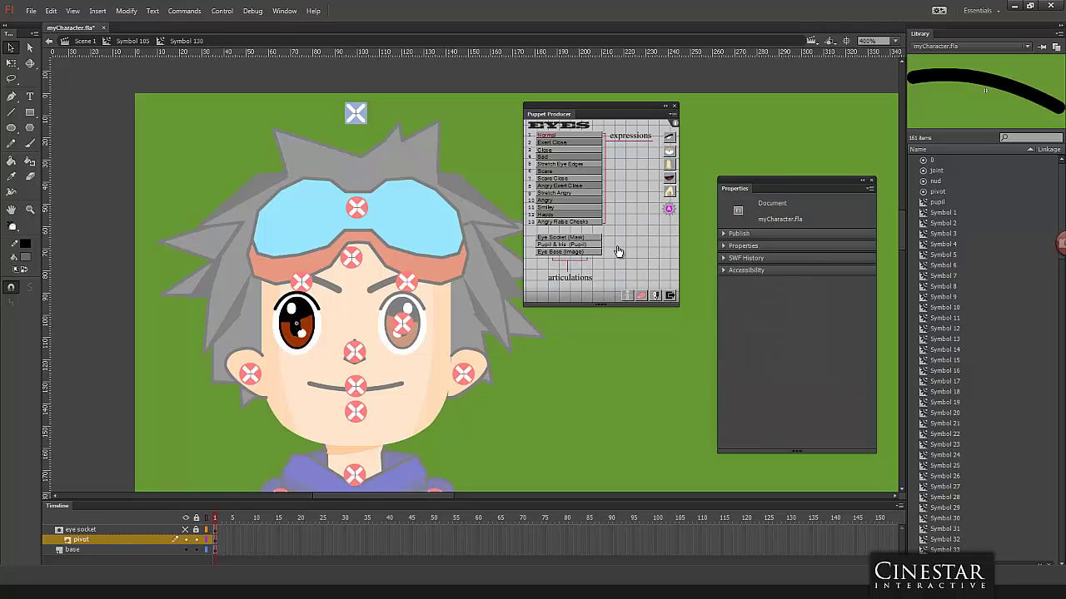
{"action": "left_click", "coordinate": [319, 327]}
{"action": "left_click_drag", "start_coordinate": [778, 202], "coordinate": [737, 208]}
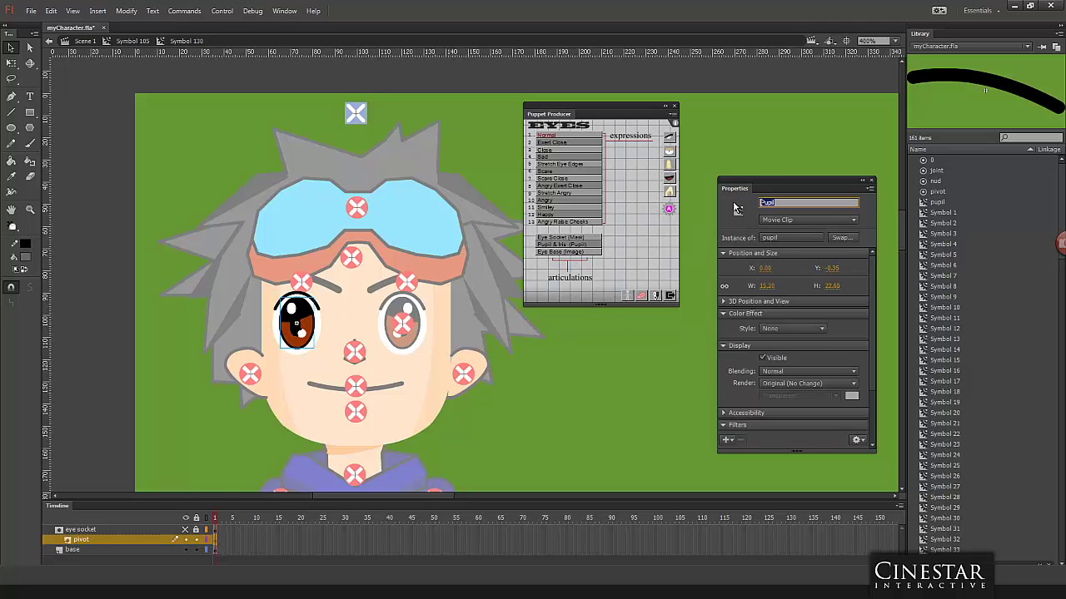
Step: Check the eye base's instance name, lock the pivot layer again and leave the Normal_01 expression symbol
{"action": "left_click", "coordinate": [298, 357]}
{"action": "left_click", "coordinate": [282, 348]}
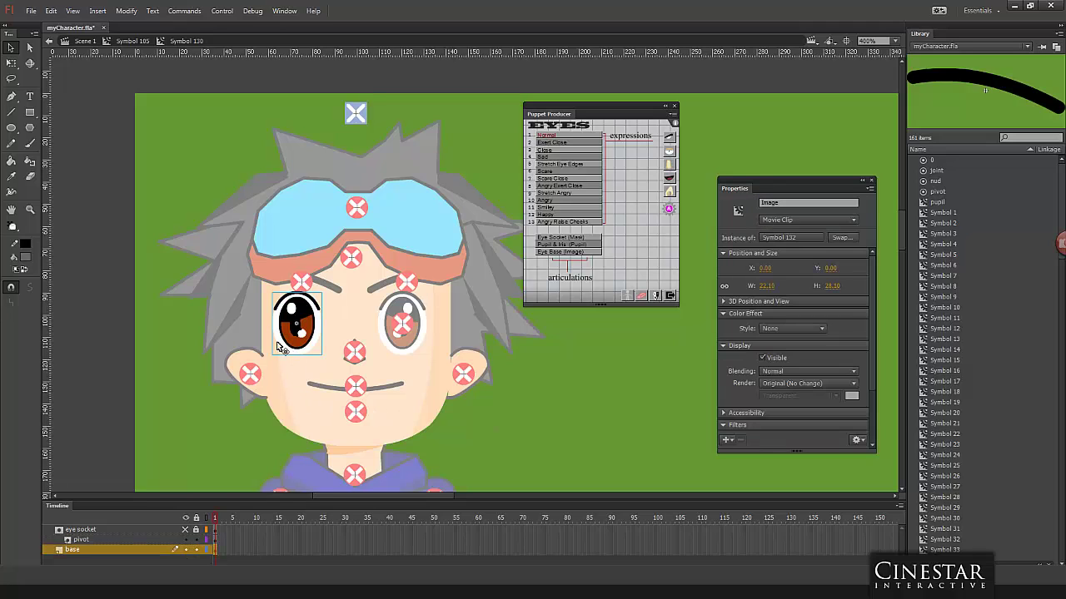
{"action": "left_click", "coordinate": [198, 546]}
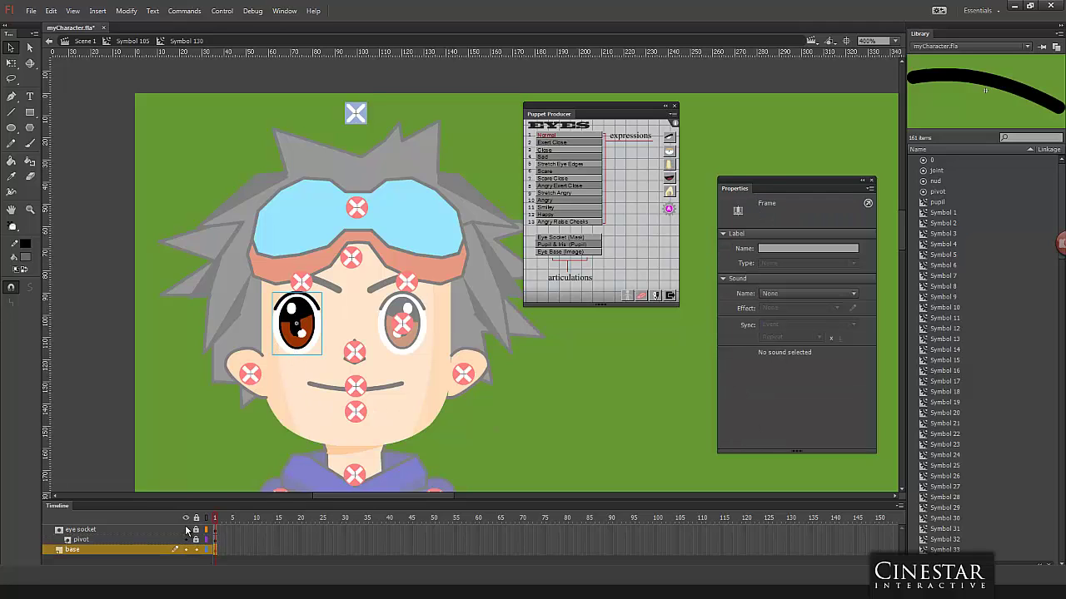
{"action": "left_click", "coordinate": [518, 408]}
{"action": "double_click", "coordinate": [520, 407]}
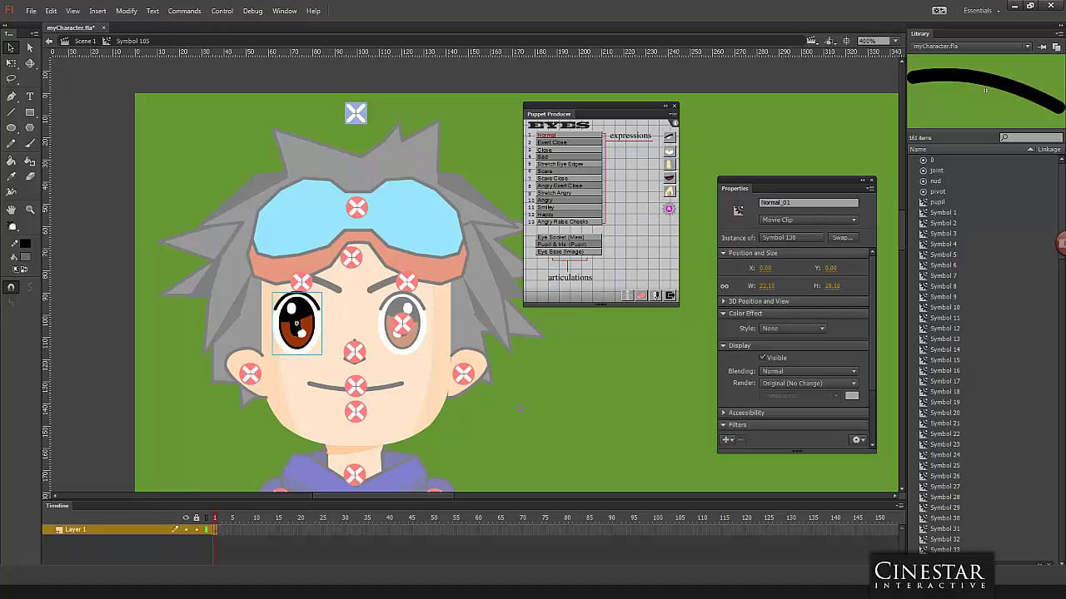
{"action": "left_click", "coordinate": [529, 409]}
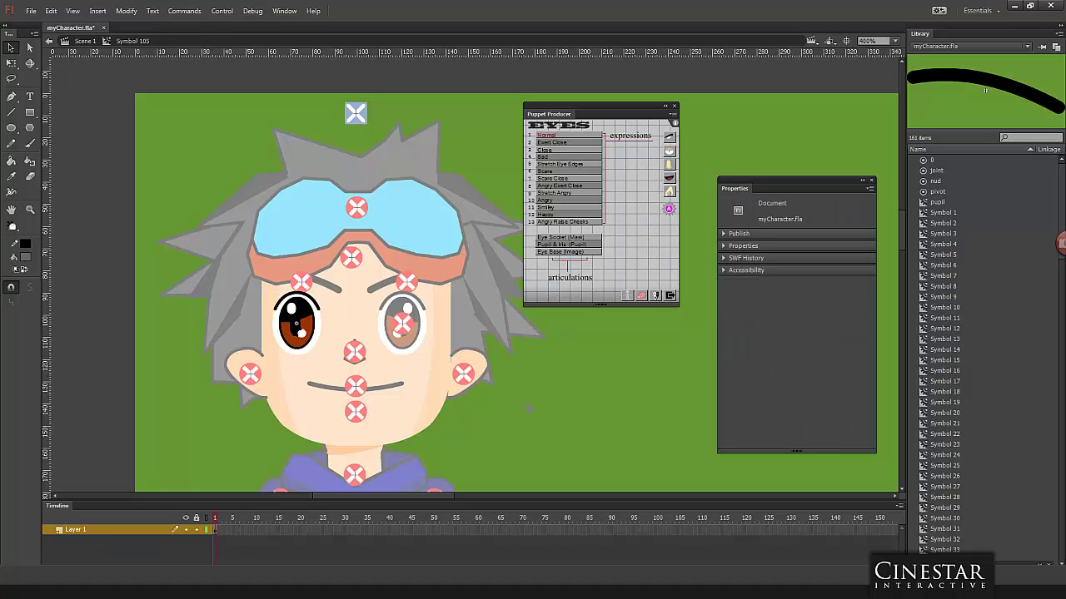
Step: Export the movie with the named right pupil as myCharacter.swf to the Desktop, replacing the existing file
{"action": "key", "text": "ctrl+alt+shift+s"}
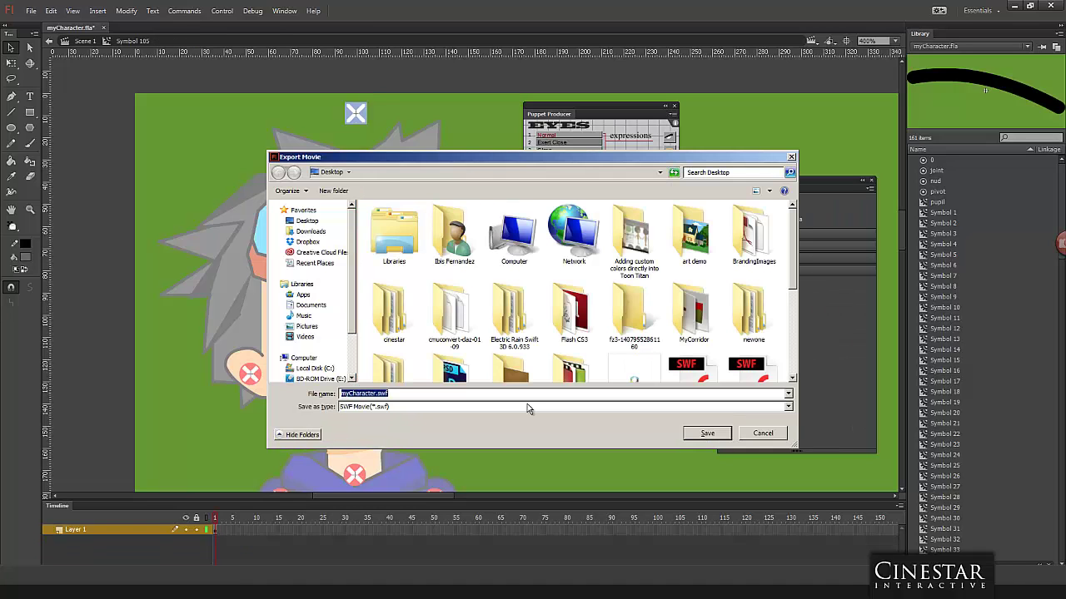
{"action": "left_click", "coordinate": [709, 433]}
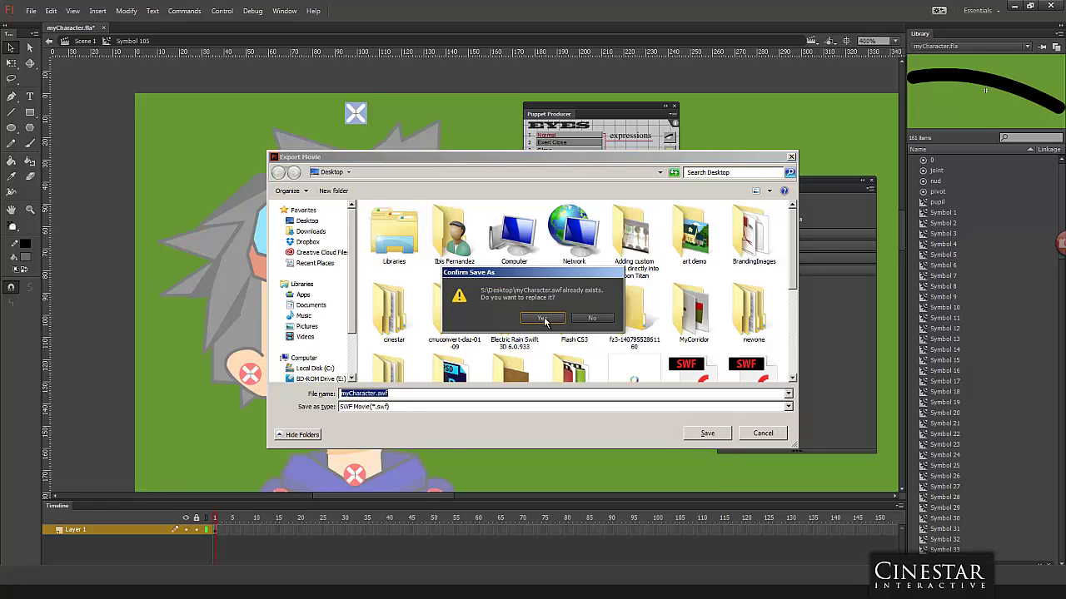
{"action": "left_click", "coordinate": [545, 318]}
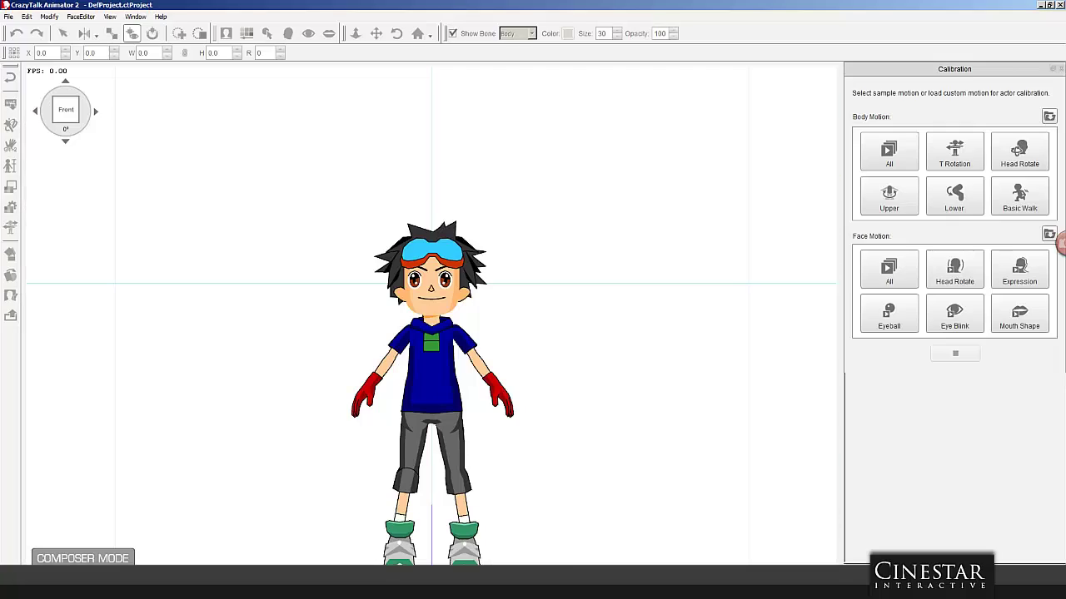
Step: Leave calibration and replace the actor with the updated myCharacter.swf from the Desktop, keeping none of the working options
{"action": "left_click", "coordinate": [1060, 69]}
{"action": "left_click", "coordinate": [11, 103]}
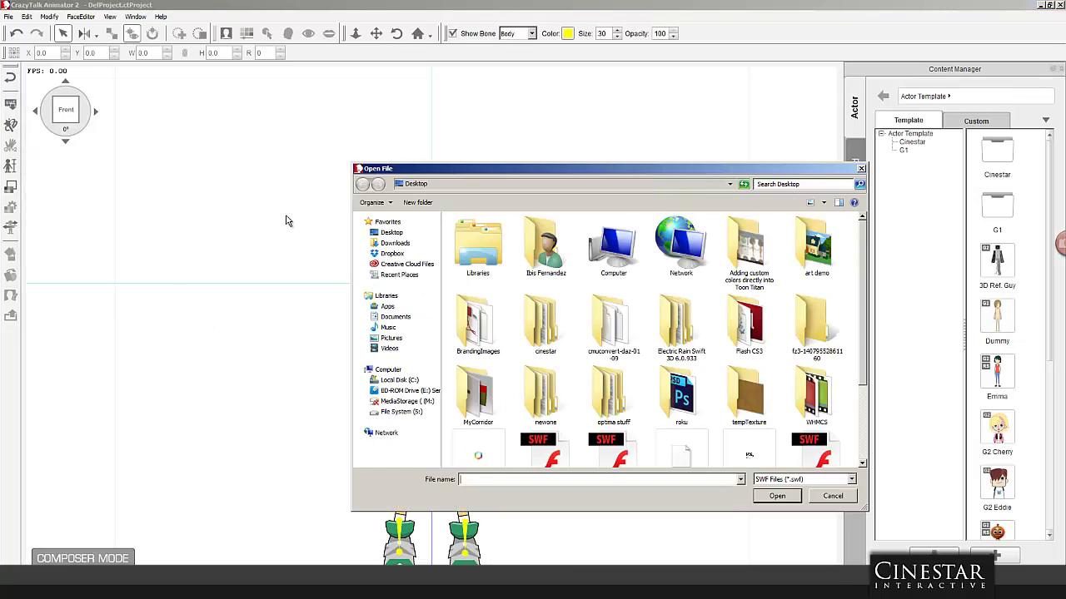
{"action": "scroll", "coordinate": [862, 461], "scroll_direction": "down", "scroll_amount": 3}
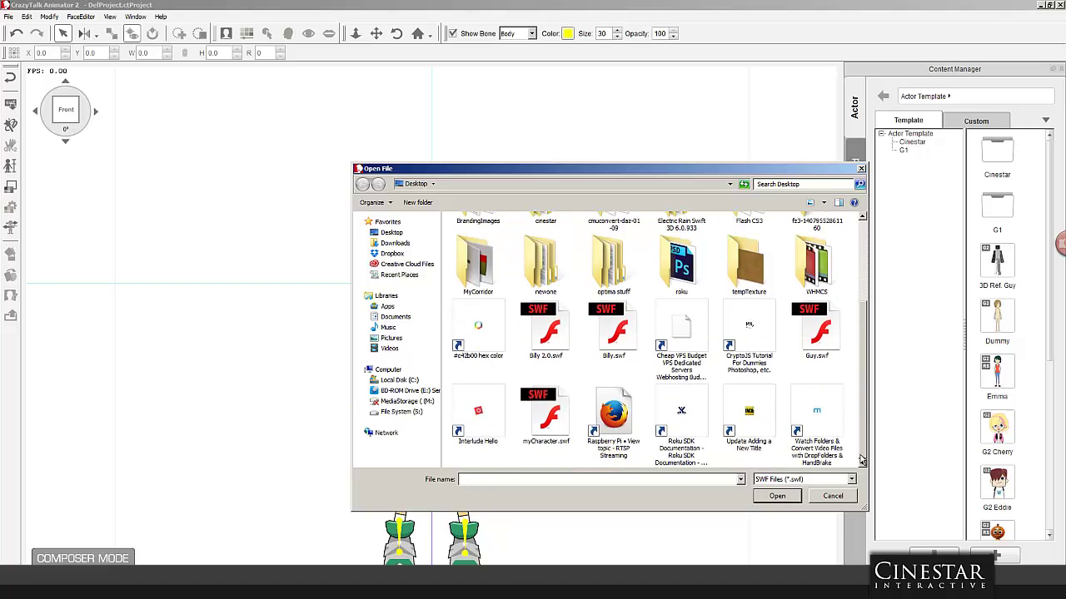
{"action": "left_click", "coordinate": [573, 424]}
{"action": "left_click", "coordinate": [777, 497]}
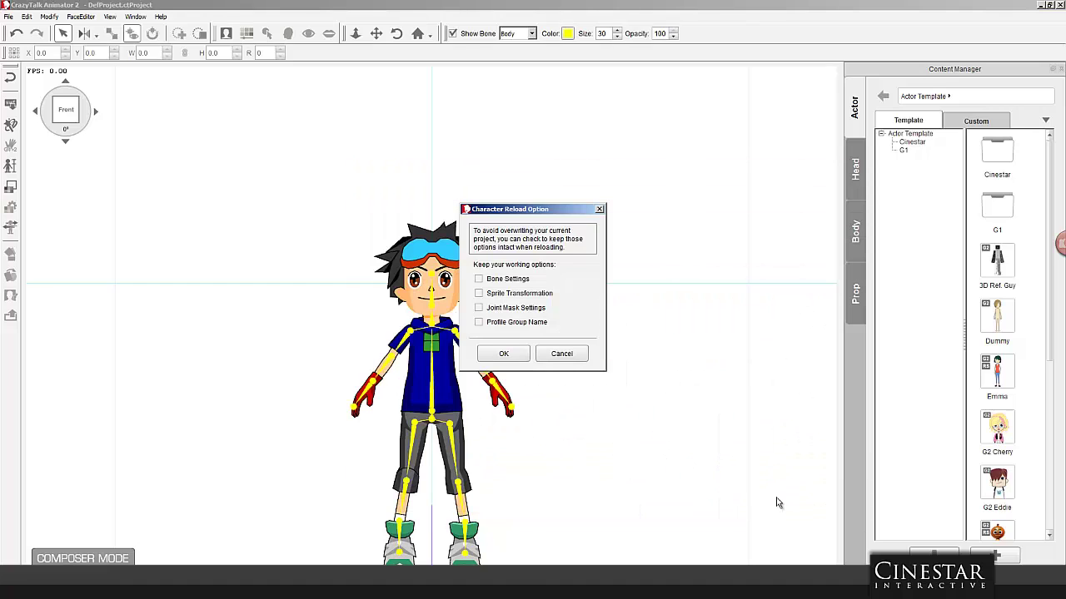
{"action": "left_click", "coordinate": [503, 353]}
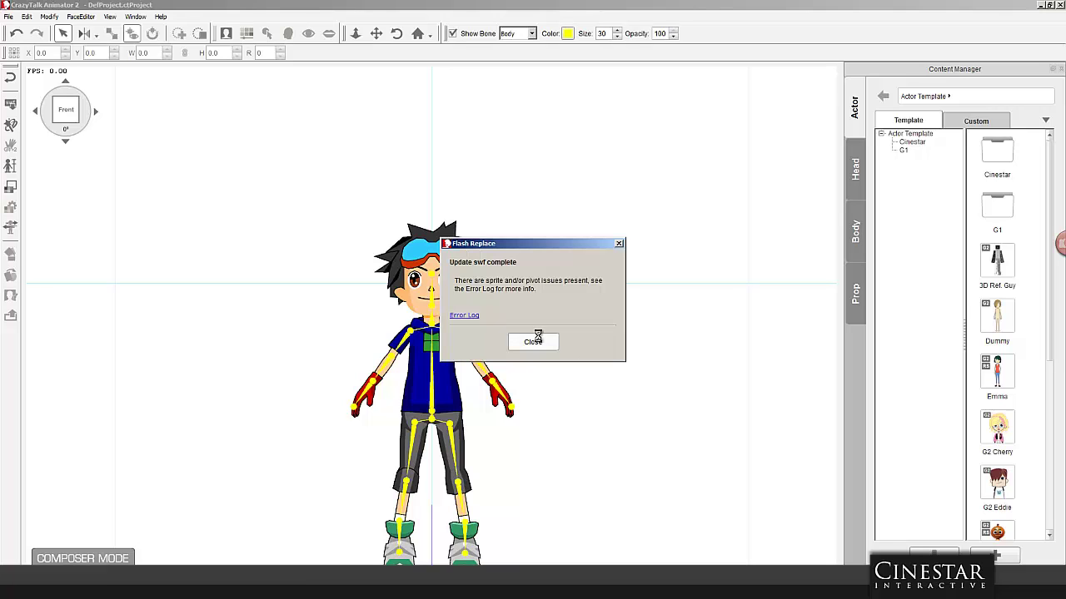
{"action": "left_click", "coordinate": [535, 339]}
Step: Calibrate the reloaded actor by playing all of the sample face motions, and stop the playback
{"action": "left_click", "coordinate": [10, 224]}
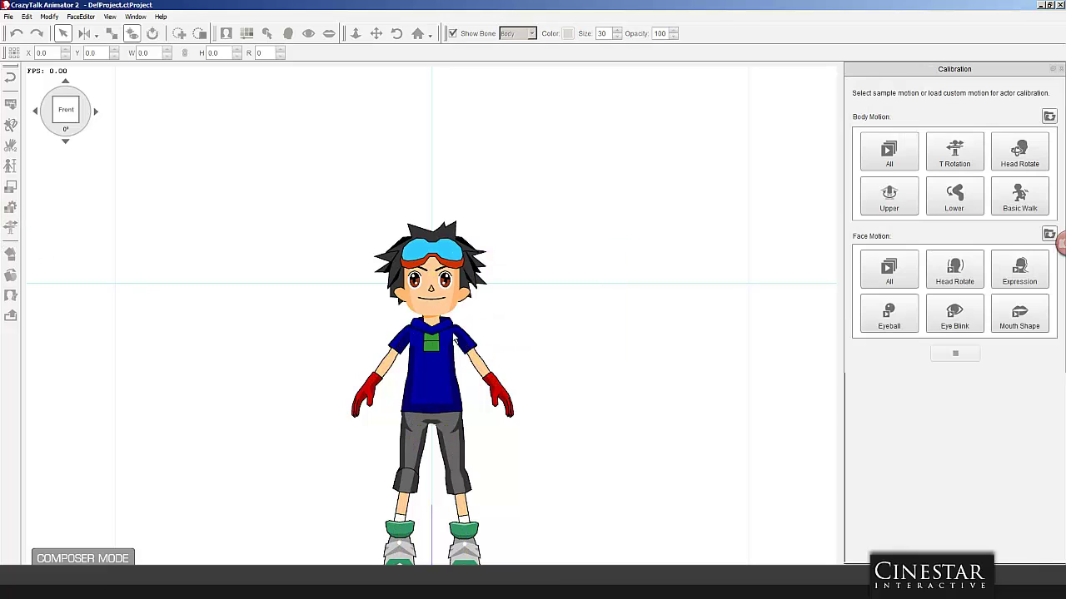
{"action": "left_click", "coordinate": [891, 271]}
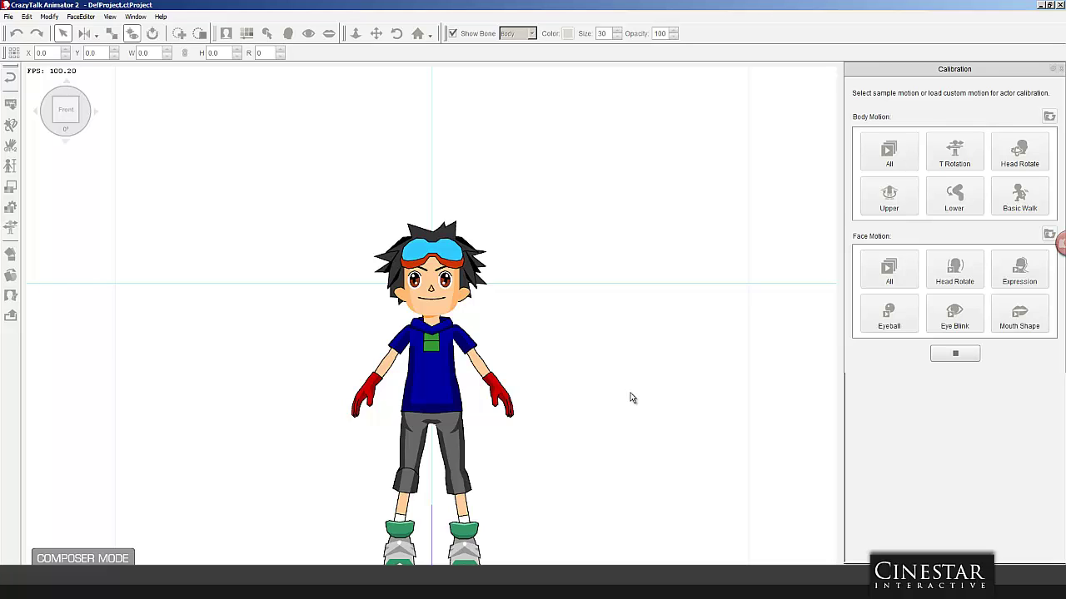
{"action": "left_click", "coordinate": [957, 355]}
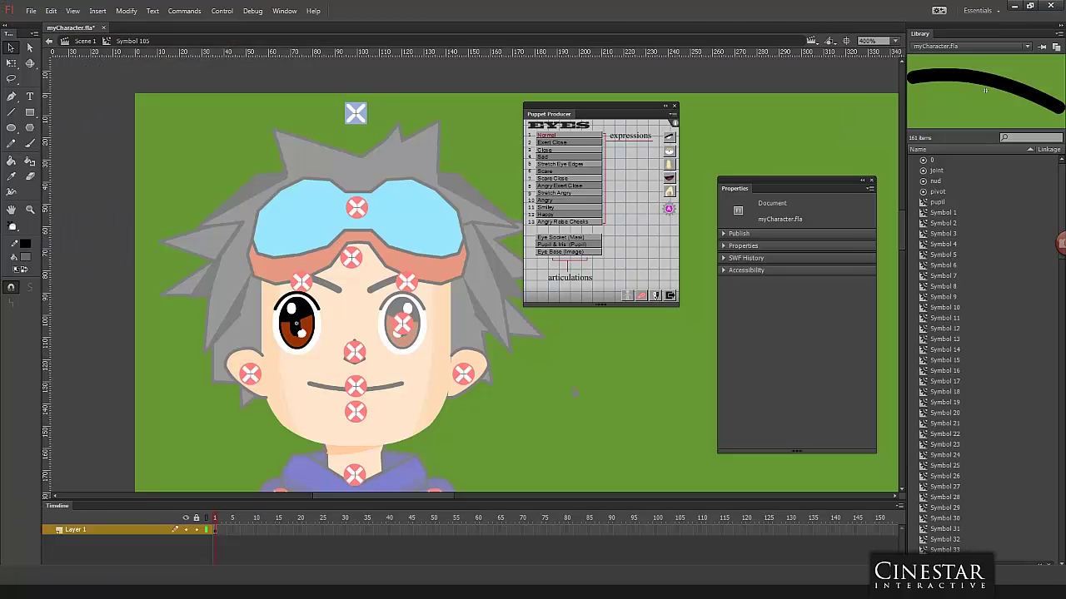
Step: In Flash, leave the right eye symbol for Scene 1 and auto-mirror the whole character with Puppet Producer's front -> back option
{"action": "double_click", "coordinate": [573, 390]}
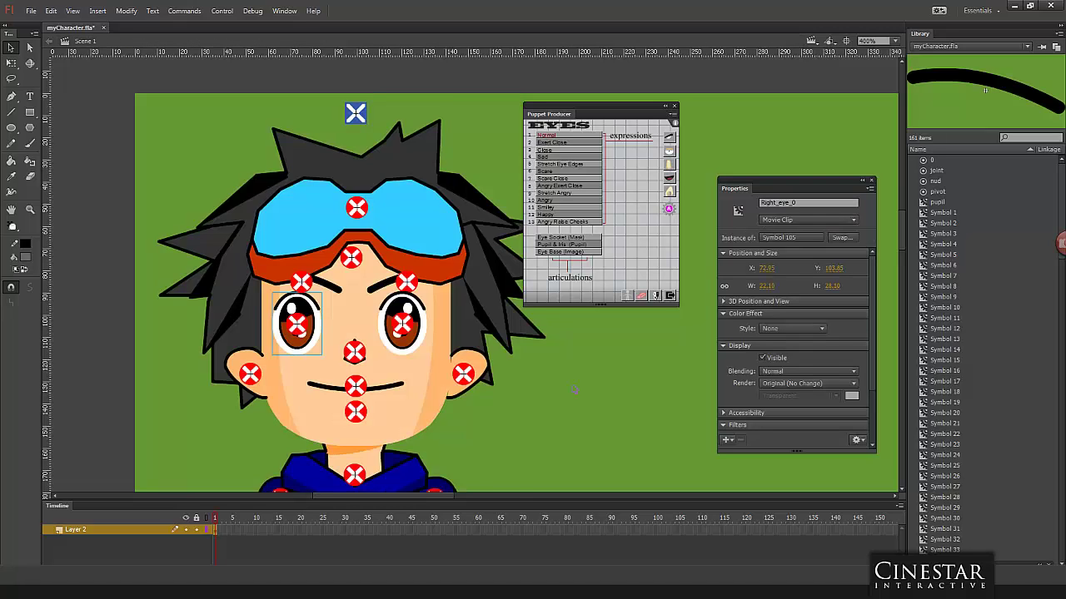
{"action": "key", "text": "ctrl+1"}
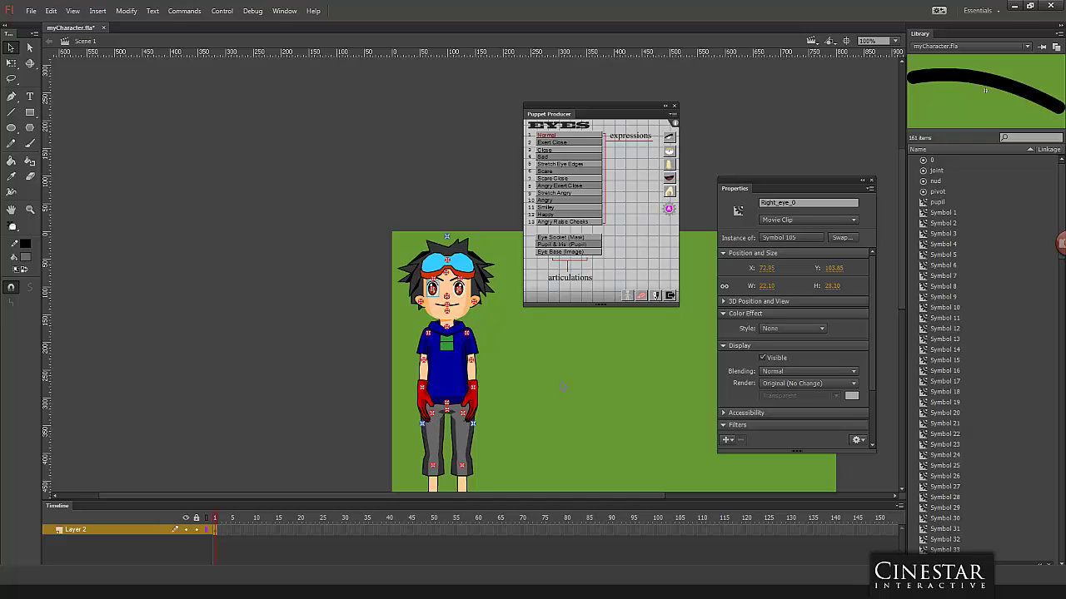
{"action": "left_click", "coordinate": [563, 387]}
{"action": "left_click_drag", "start_coordinate": [598, 396], "coordinate": [404, 266]}
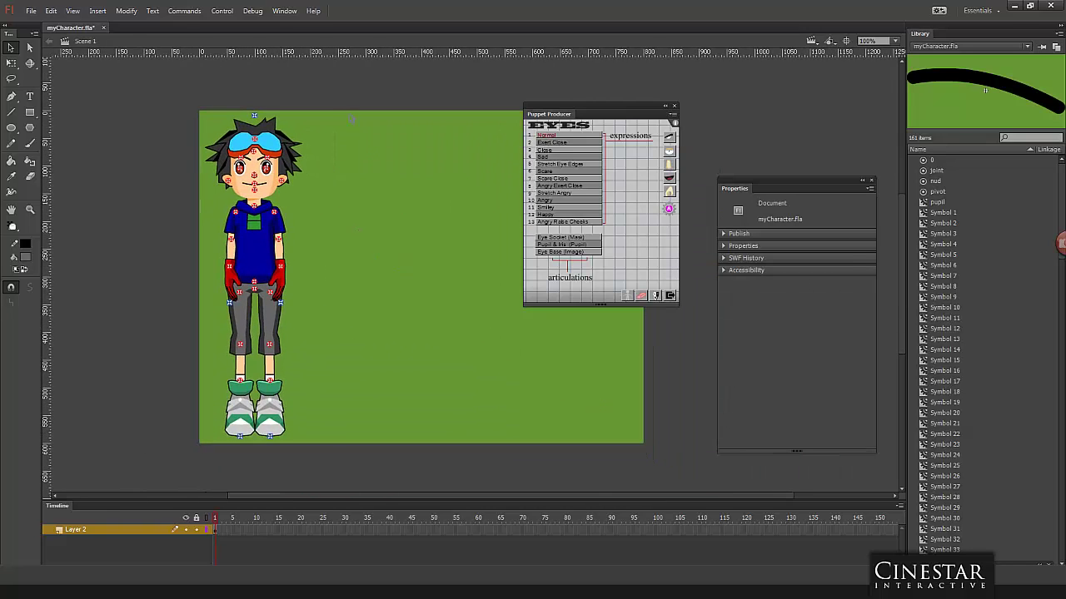
{"action": "left_click_drag", "start_coordinate": [338, 99], "coordinate": [178, 476]}
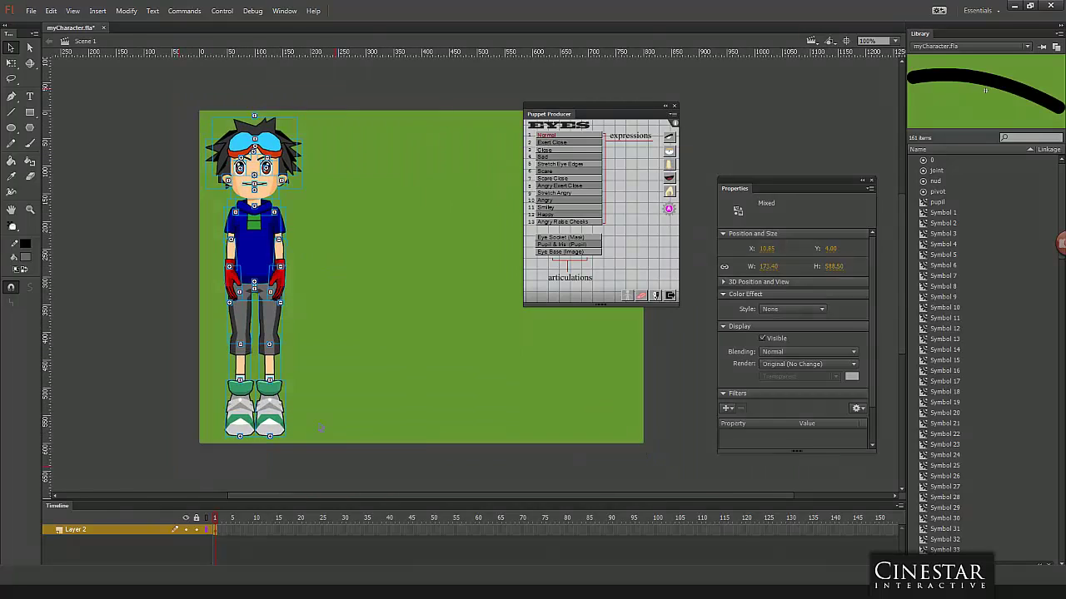
{"action": "left_click", "coordinate": [656, 296]}
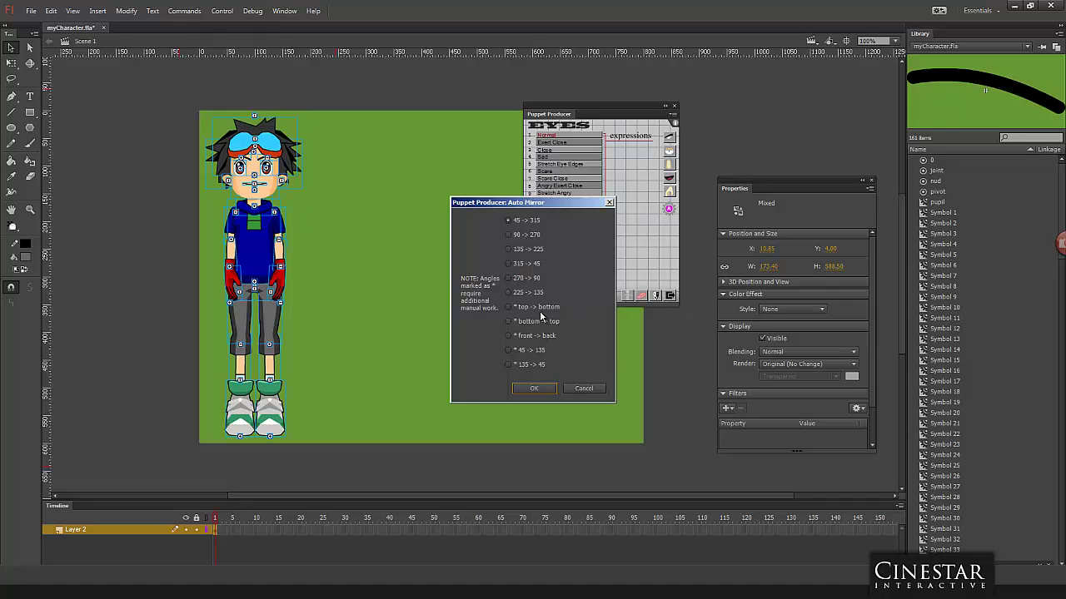
{"action": "left_click", "coordinate": [545, 336]}
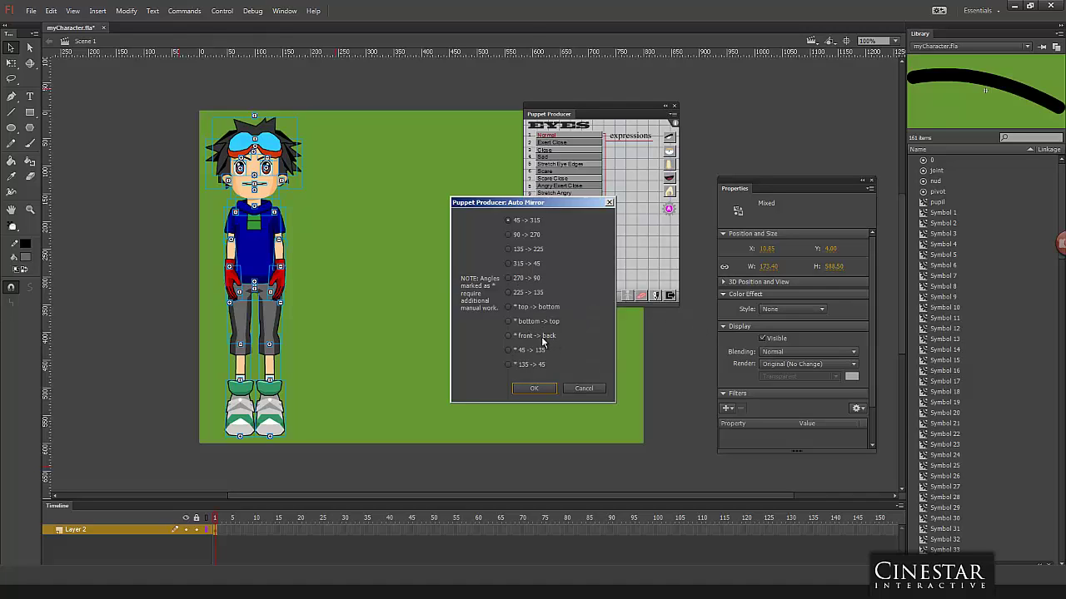
{"action": "left_click", "coordinate": [535, 389]}
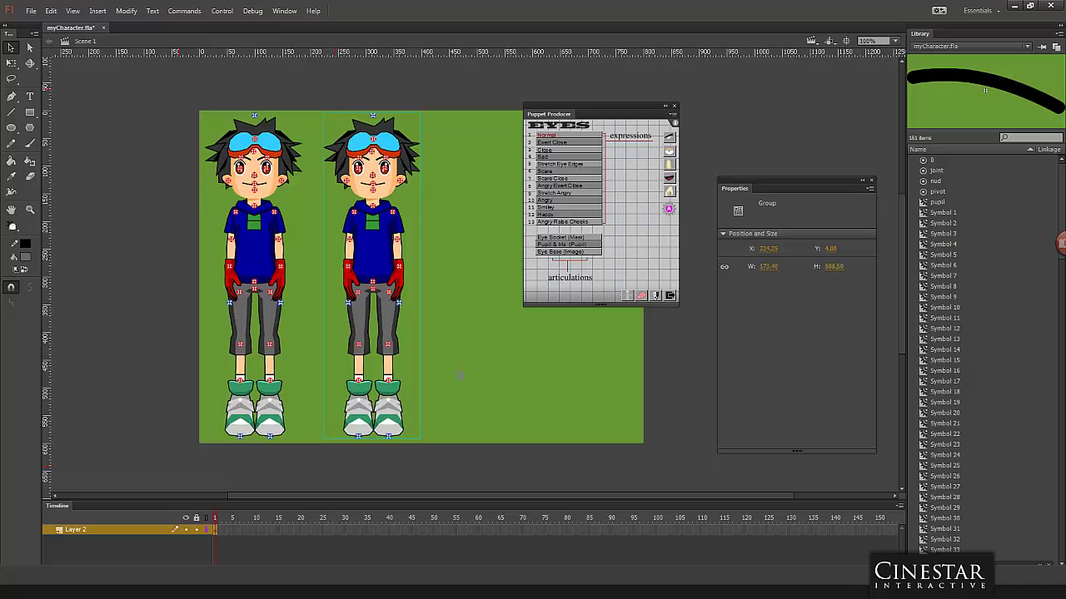